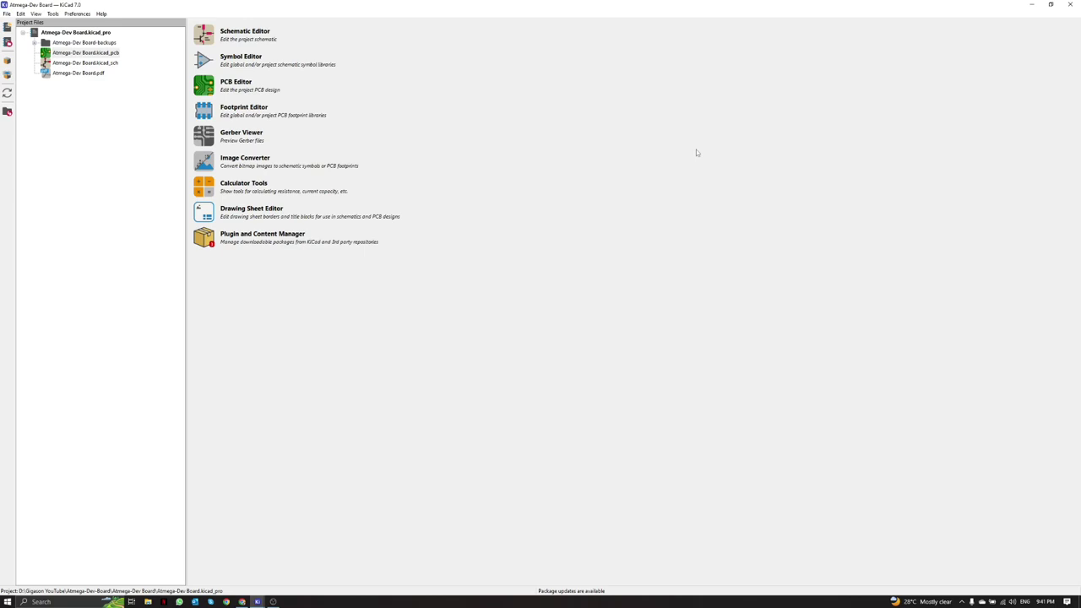
Step: Switch to the browser and highlight the title of the Atmega-328P Schematic Design video
click(242, 602)
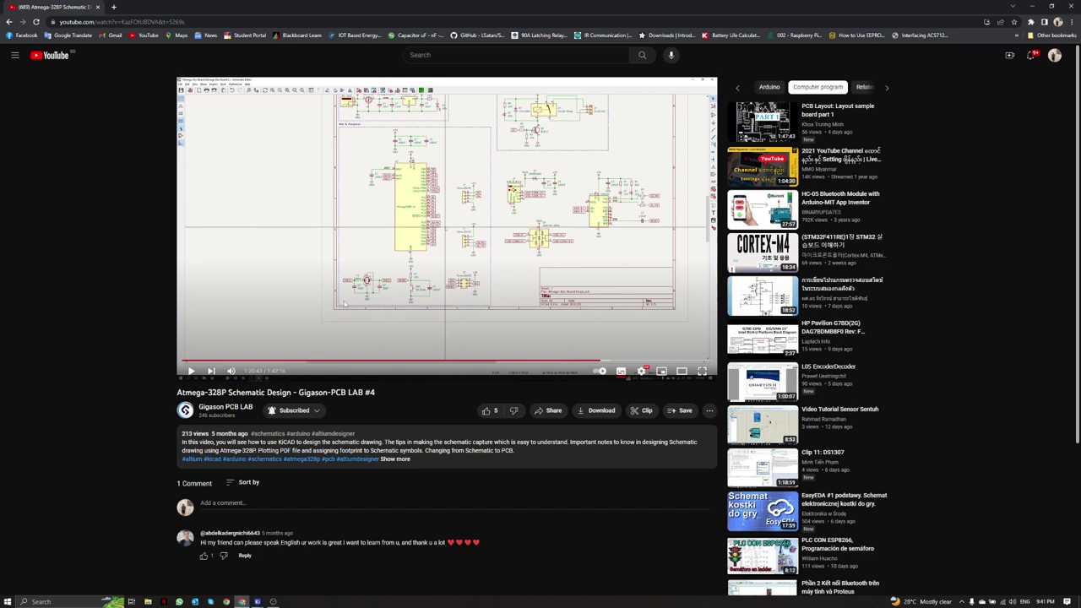
drag(177, 393, 375, 393)
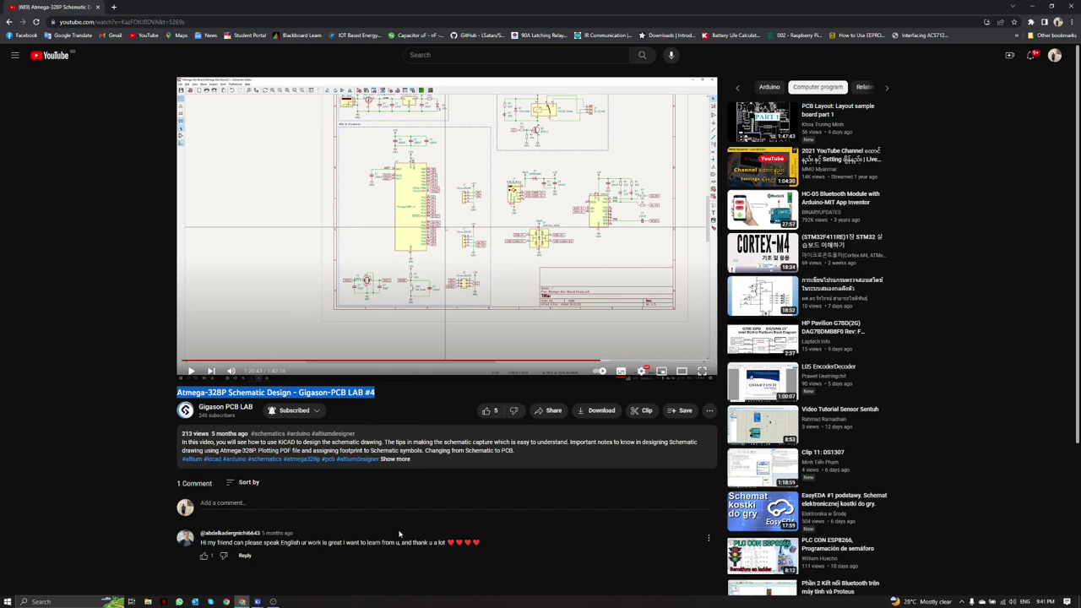
Step: Switch to the KiCad Schematic Editor and look over the complete Atmega-Dev Board schematic
click(272, 601)
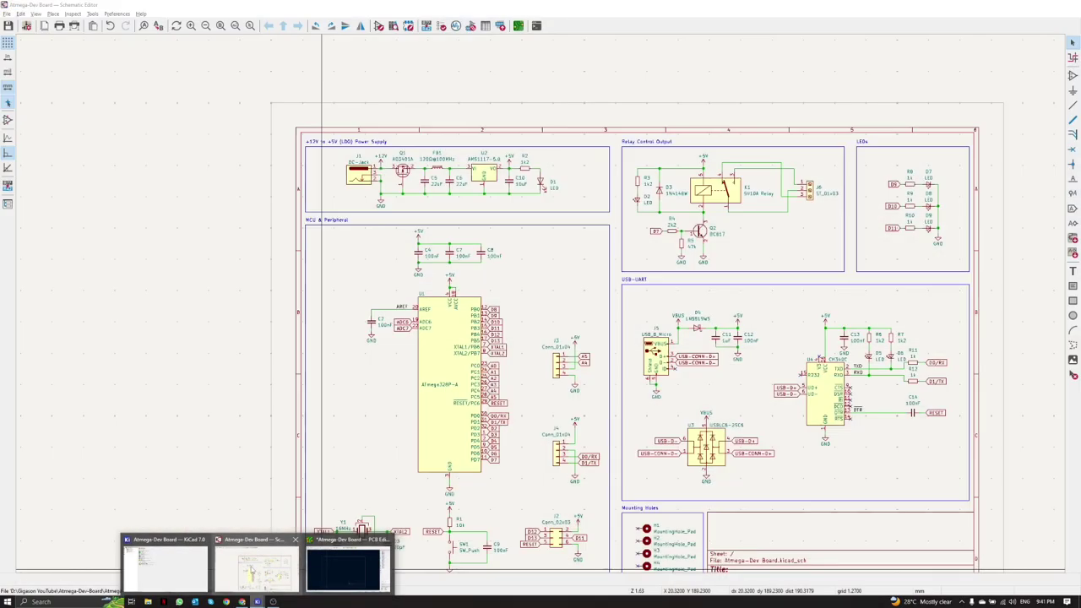
click(255, 568)
scroll(271, 524, up, 2)
scroll(861, 199, down, 2)
middle_drag(541, 313, 287, 418)
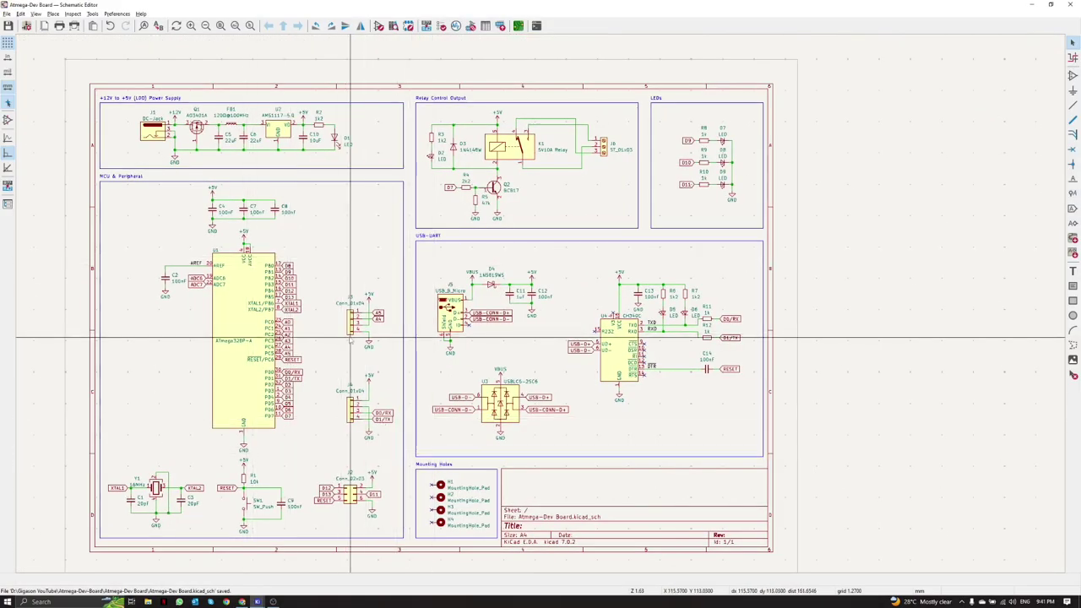
scroll(350, 321, down, 1)
scroll(485, 294, up, 4)
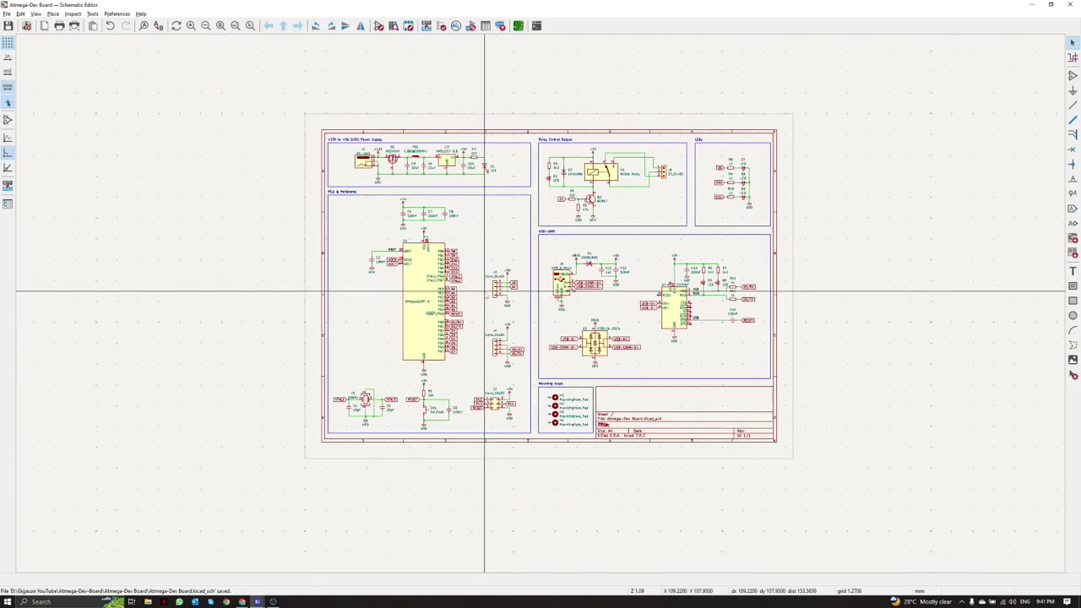
scroll(536, 295, down, 2)
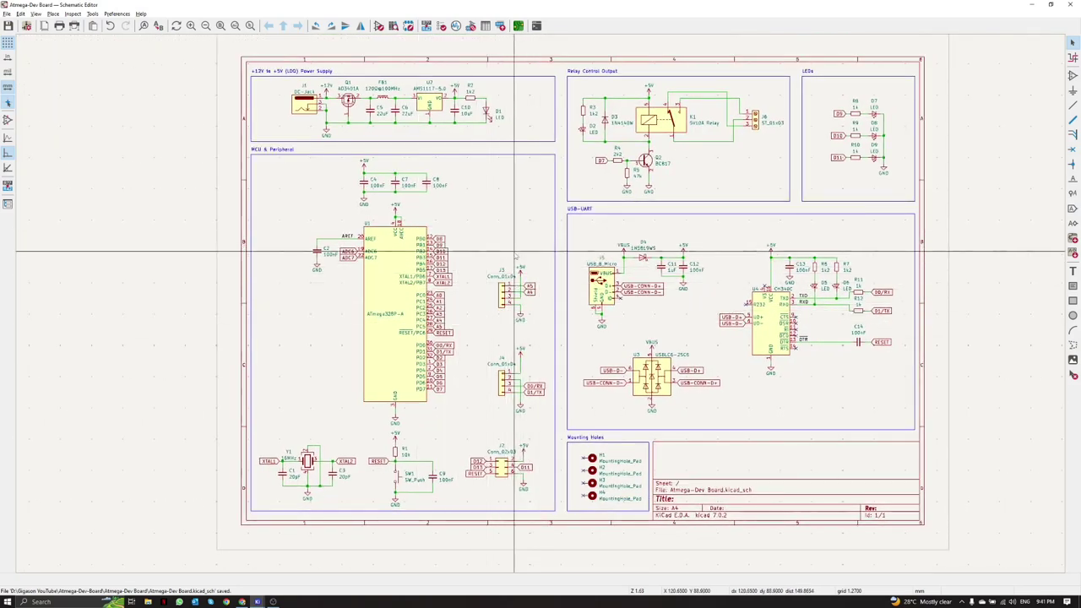
middle_drag(514, 237, 490, 251)
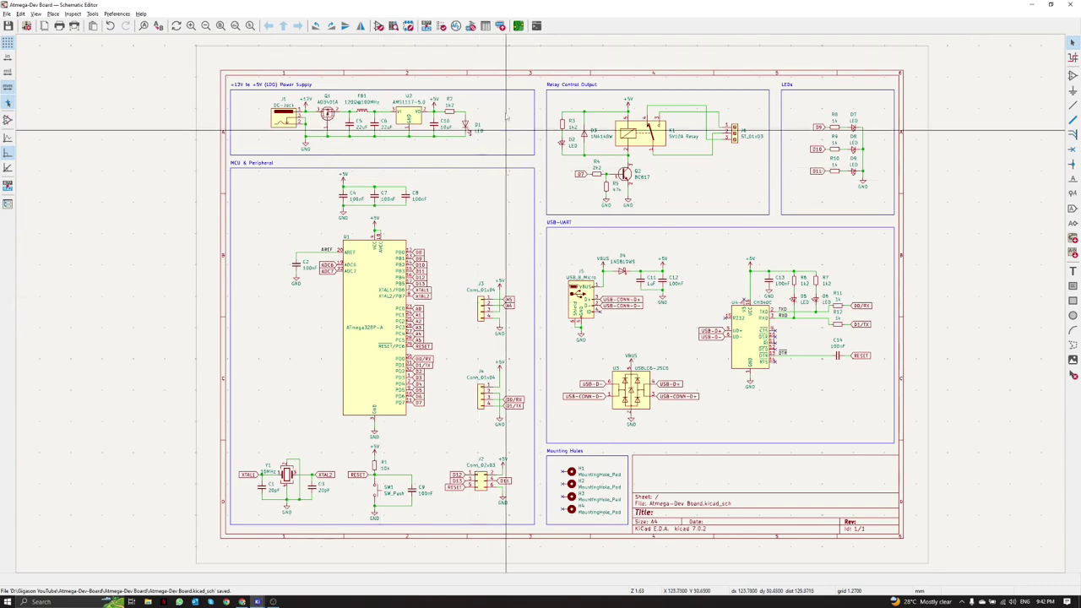
Step: Review the footprints assigned to the schematic symbols and close the assignment list
click(471, 25)
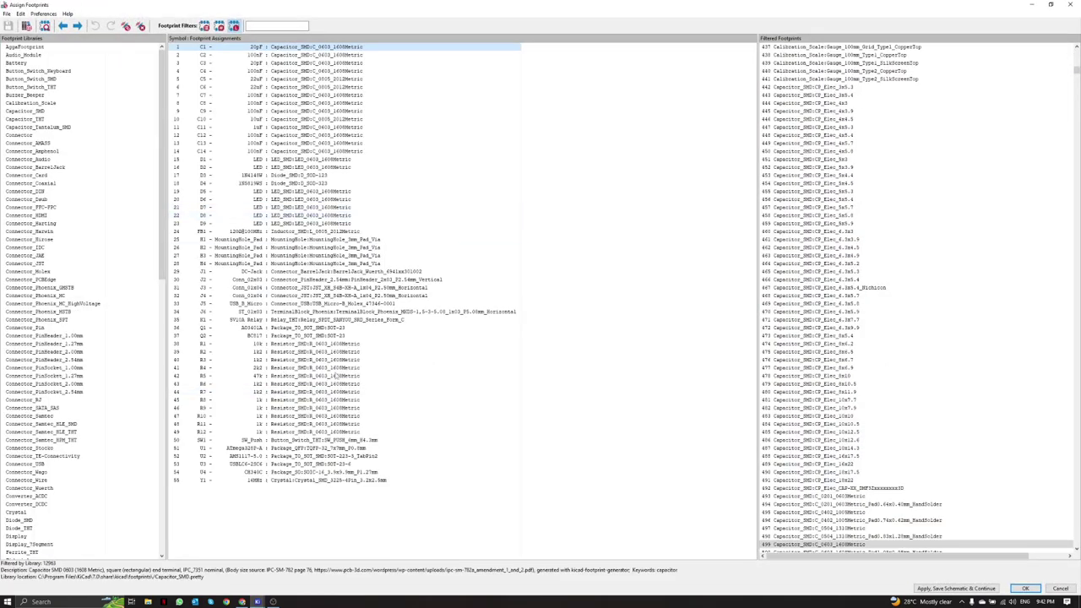
click(1037, 592)
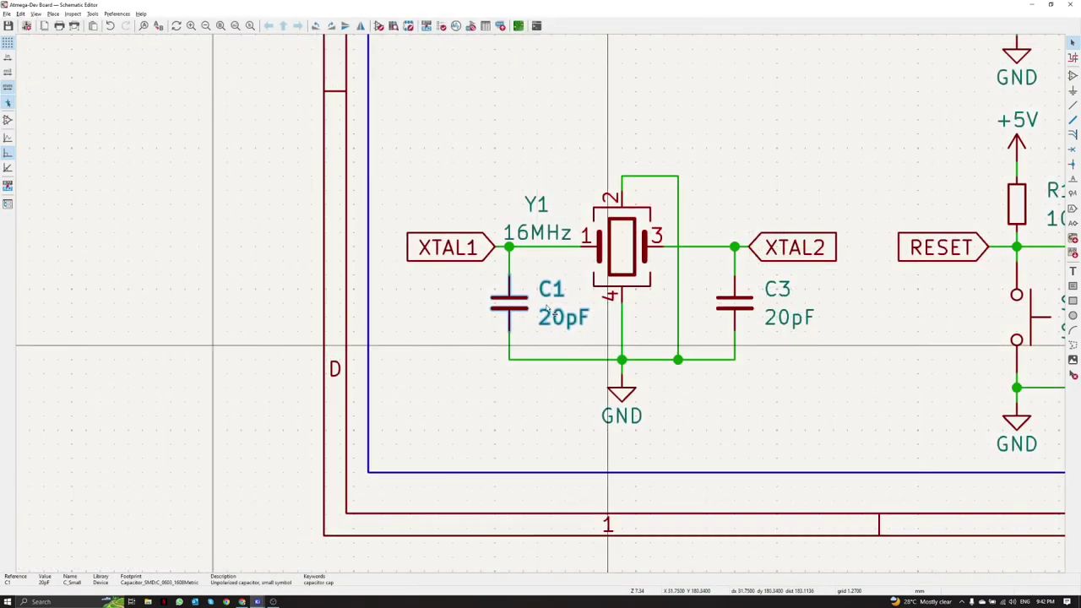
Step: Update the PCB from the schematic to bring all component footprints into the board layout
click(92, 13)
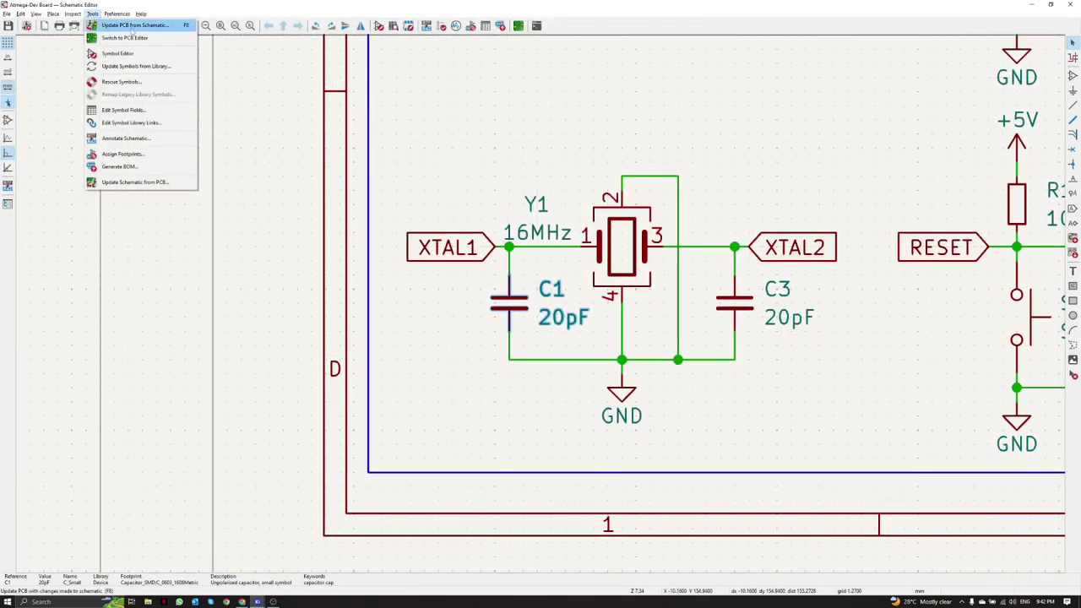
click(135, 25)
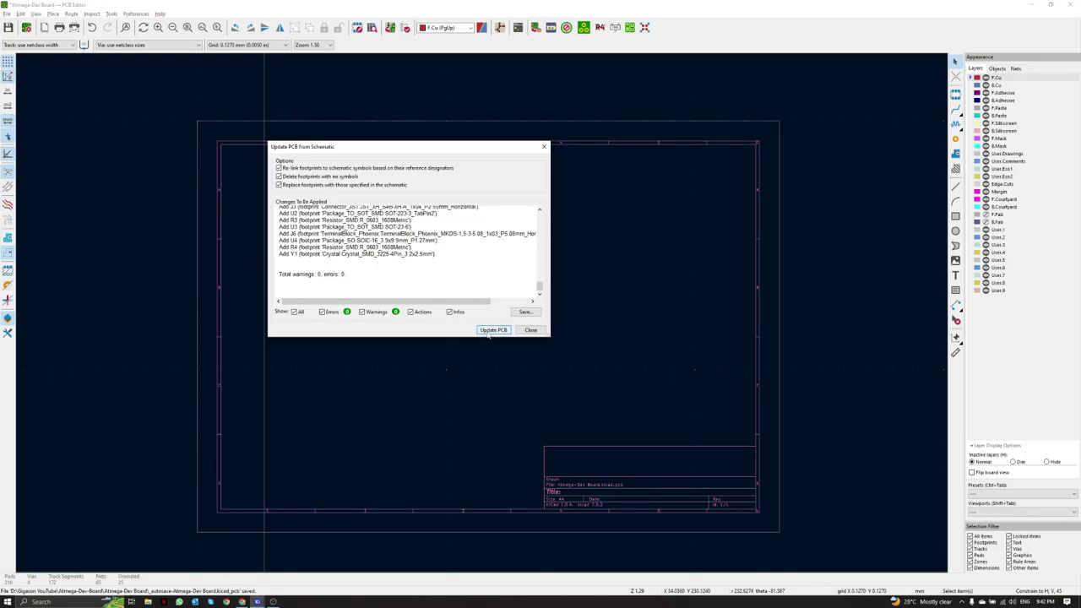
click(490, 330)
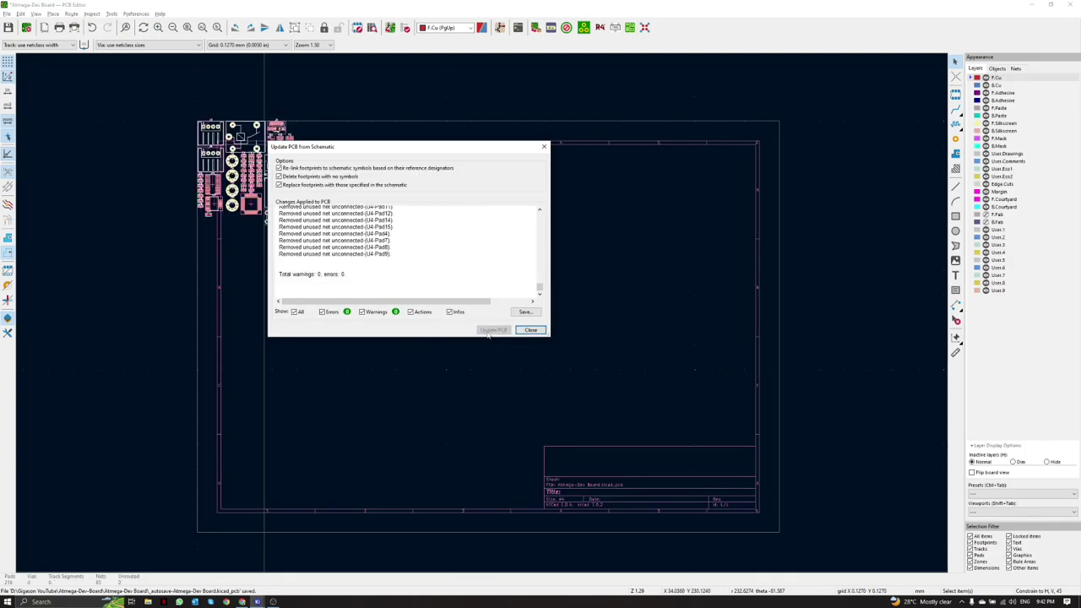
click(530, 330)
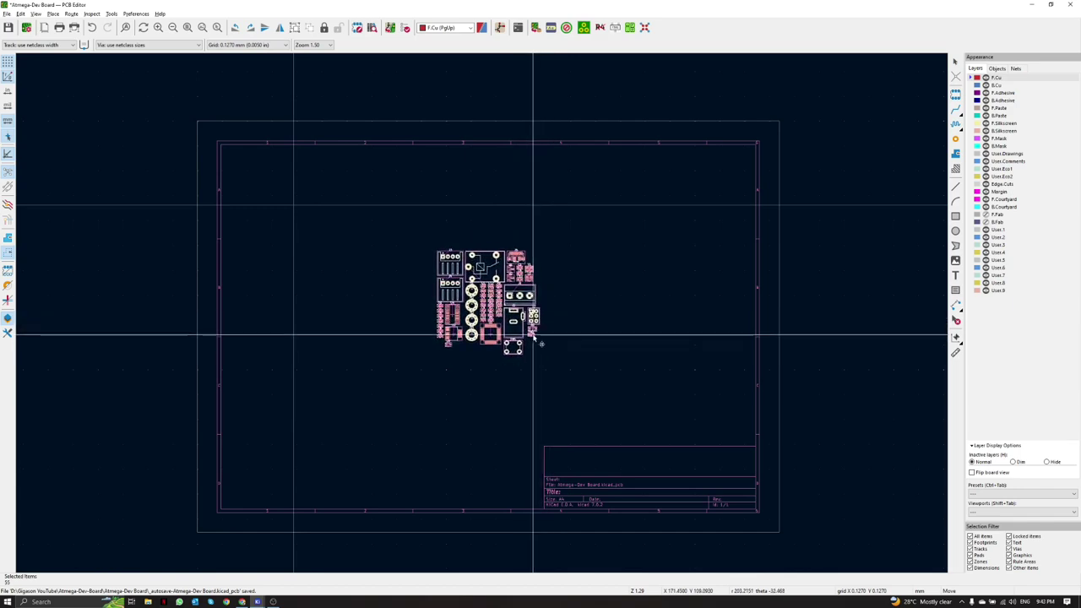
Step: Place the imported group of footprints in the middle of the drawing sheet and deselect it
click(529, 316)
scroll(495, 317, up, 5)
scroll(491, 320, down, 2)
click(586, 326)
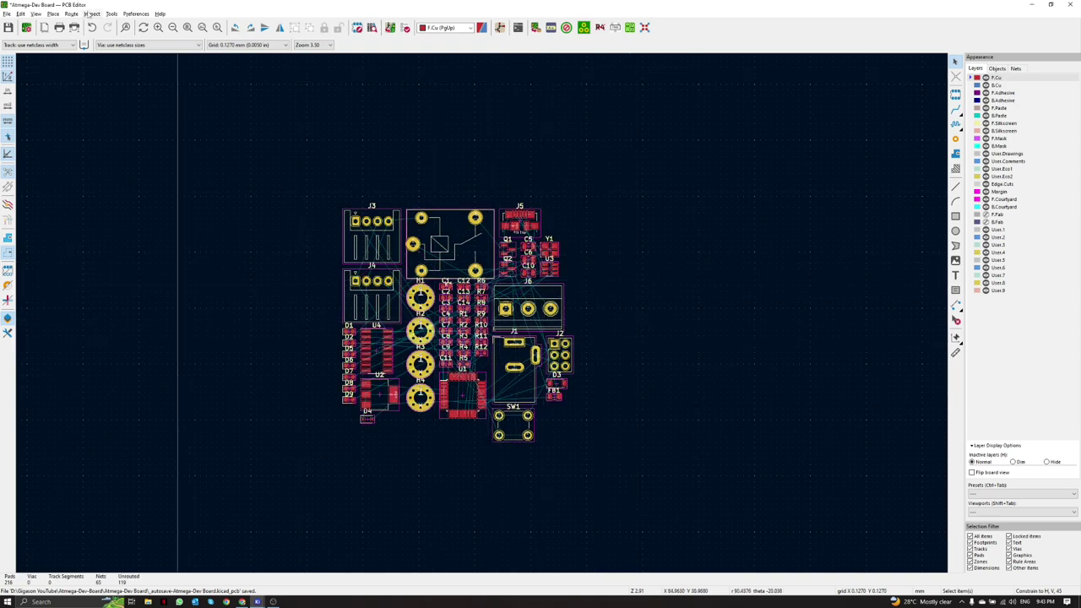
Step: Open the 3D viewer and inspect the component models on the board from an angled, close-up view
click(35, 13)
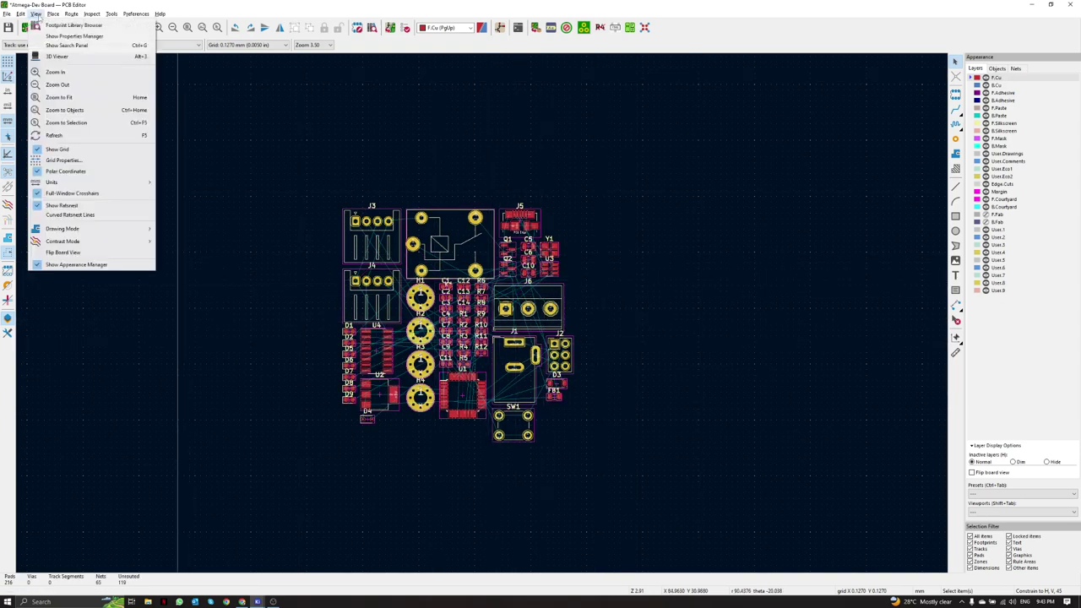
click(61, 56)
scroll(481, 276, down, 2)
drag(482, 276, 604, 269)
scroll(557, 328, up, 4)
scroll(541, 419, up, 2)
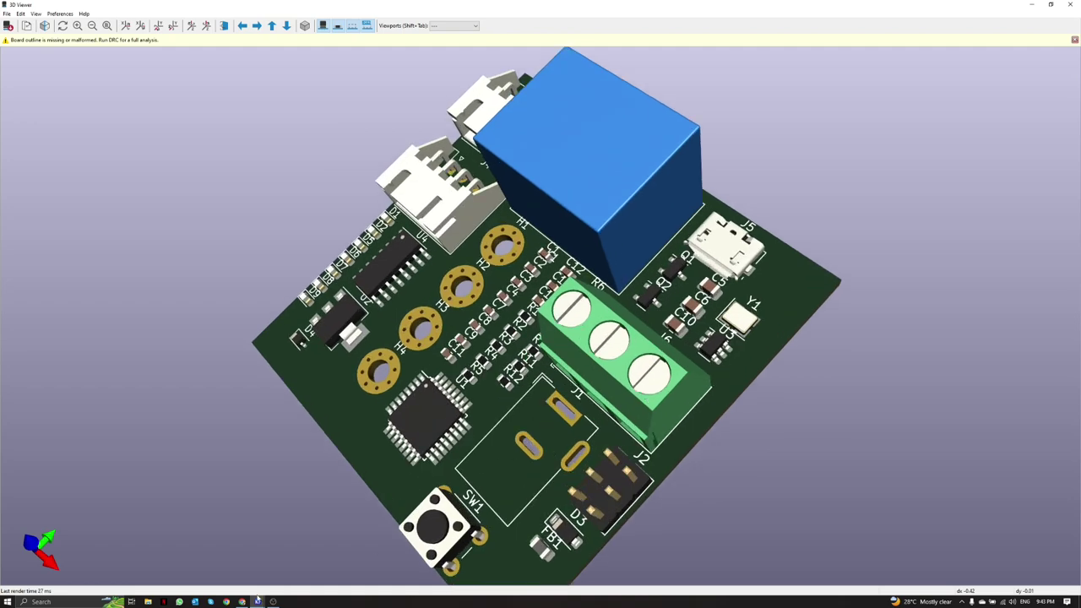
Step: Switch to the schematic window and take a closer look at the schematic
mouse_move(258, 600)
click(224, 568)
scroll(525, 384, up, 6)
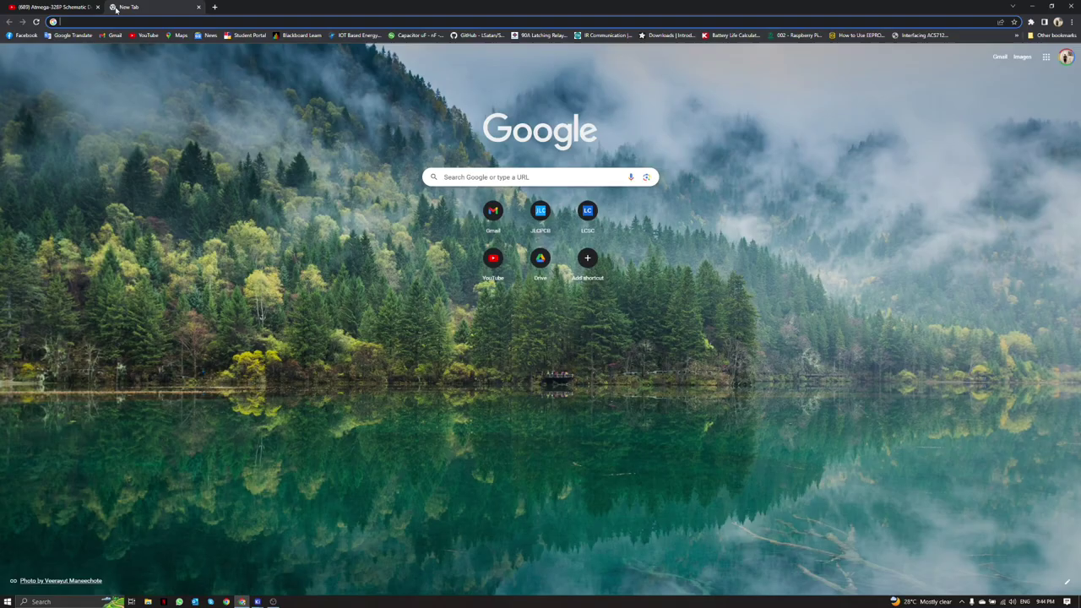
Step: Open the GrabCAD library in a new browser tab and search it for "dc jack" models
text(gra)
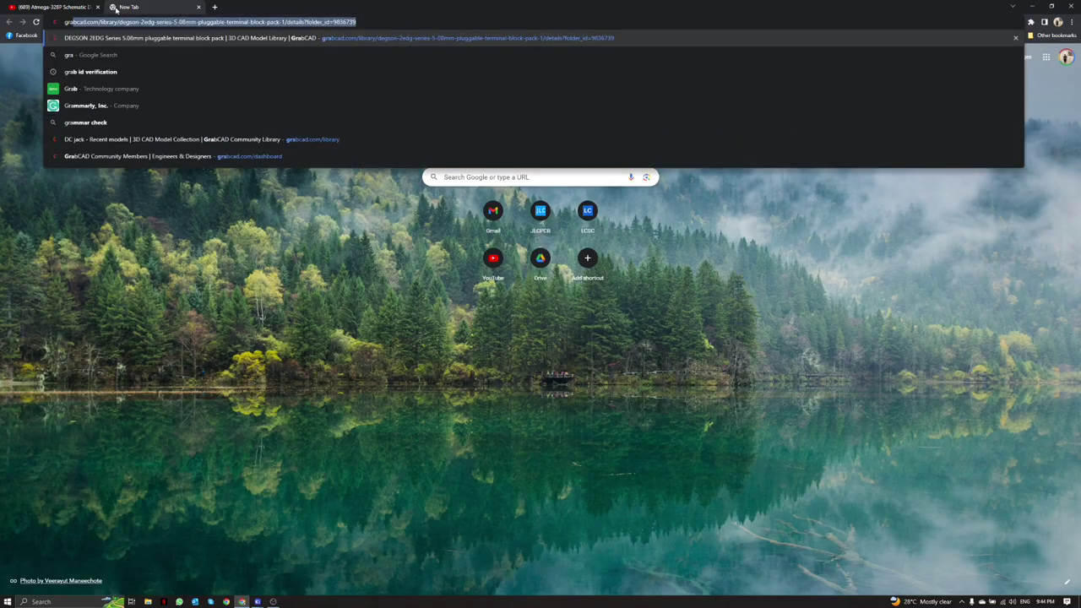
key(Return)
click(143, 172)
text(dc jack)
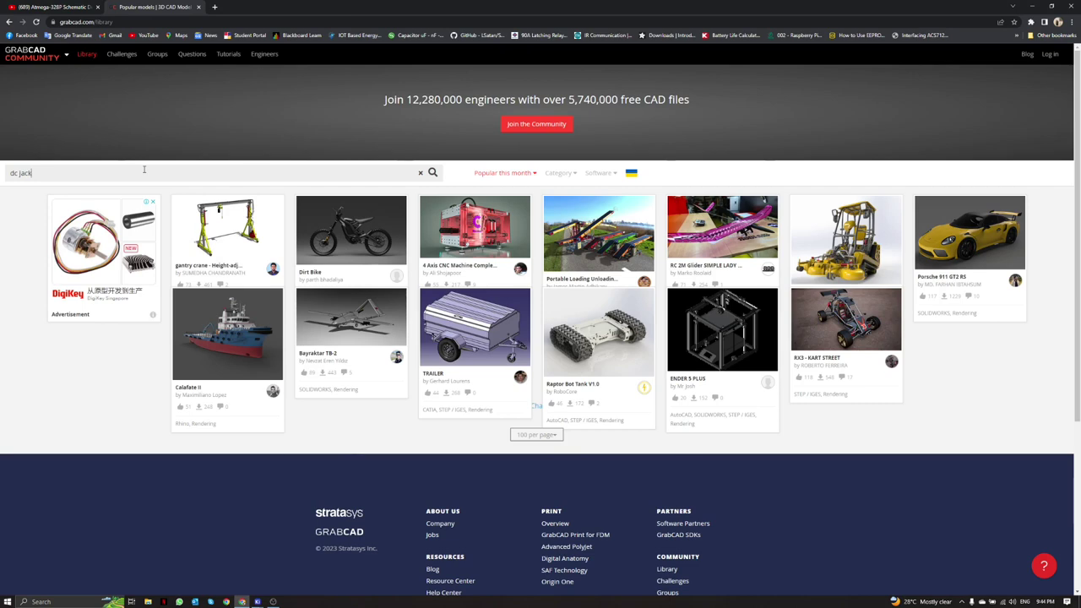
key(Return)
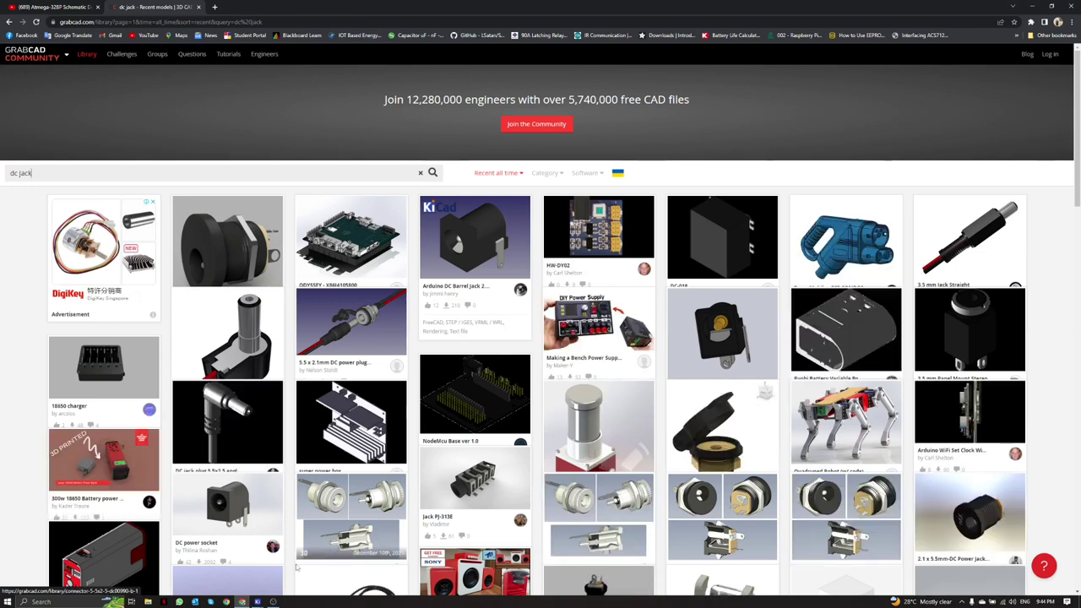
Step: Switch to the KiCad PCB Editor and remove the existing 3D model from the DC jack footprint J1
mouse_move(257, 602)
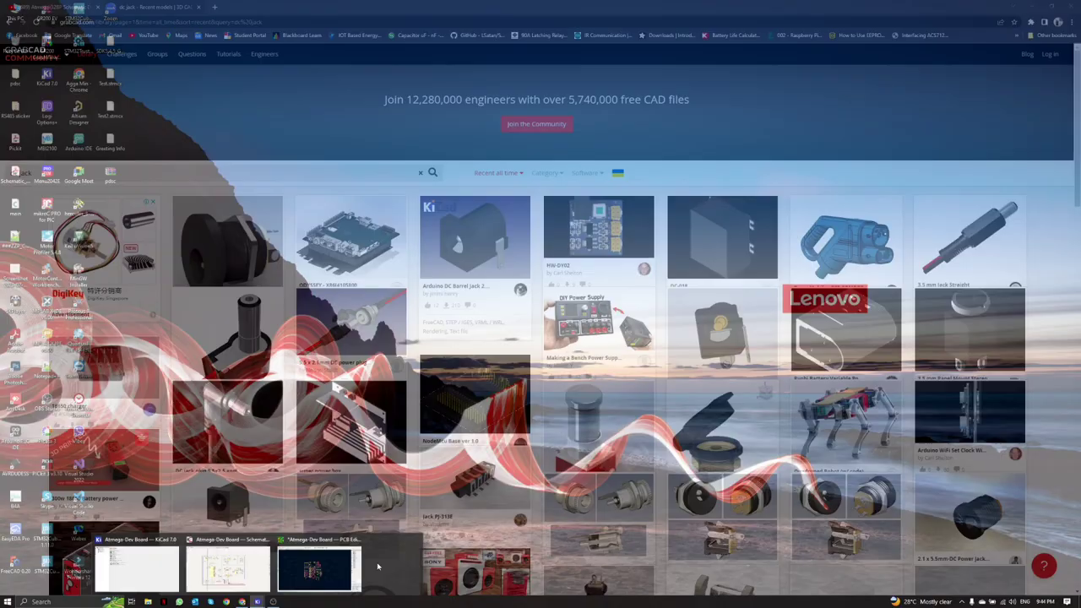
click(377, 567)
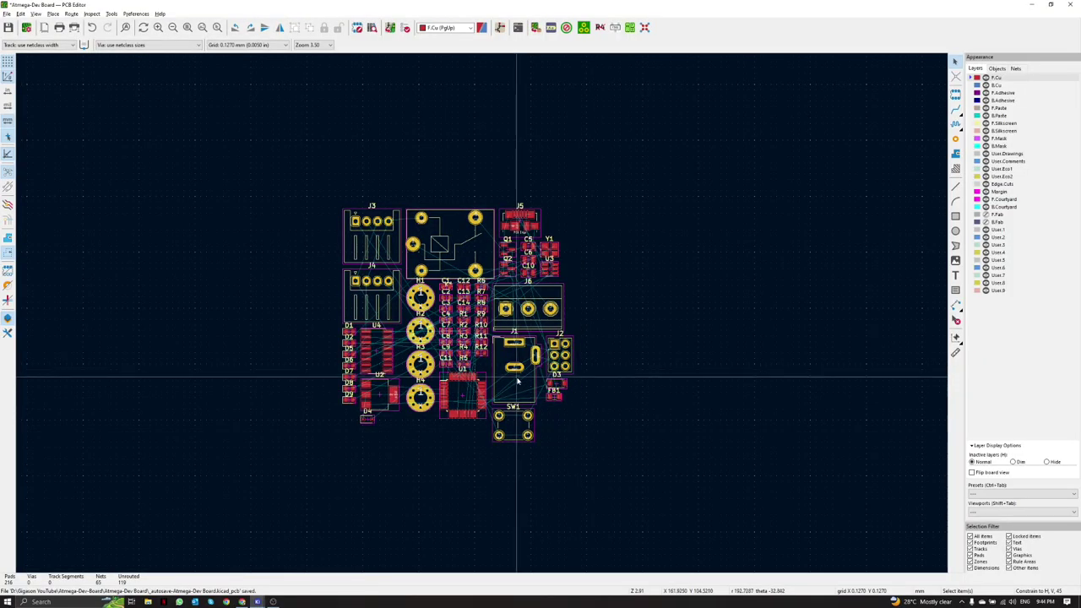
scroll(499, 355, up, 6)
scroll(488, 332, down, 3)
scroll(490, 342, up, 1)
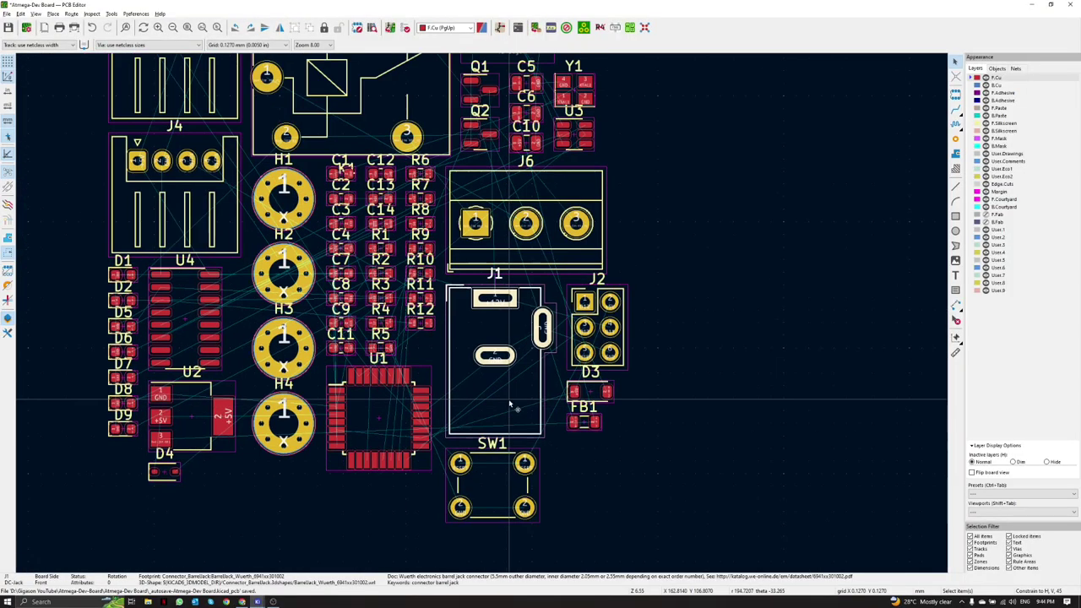
double_click(490, 338)
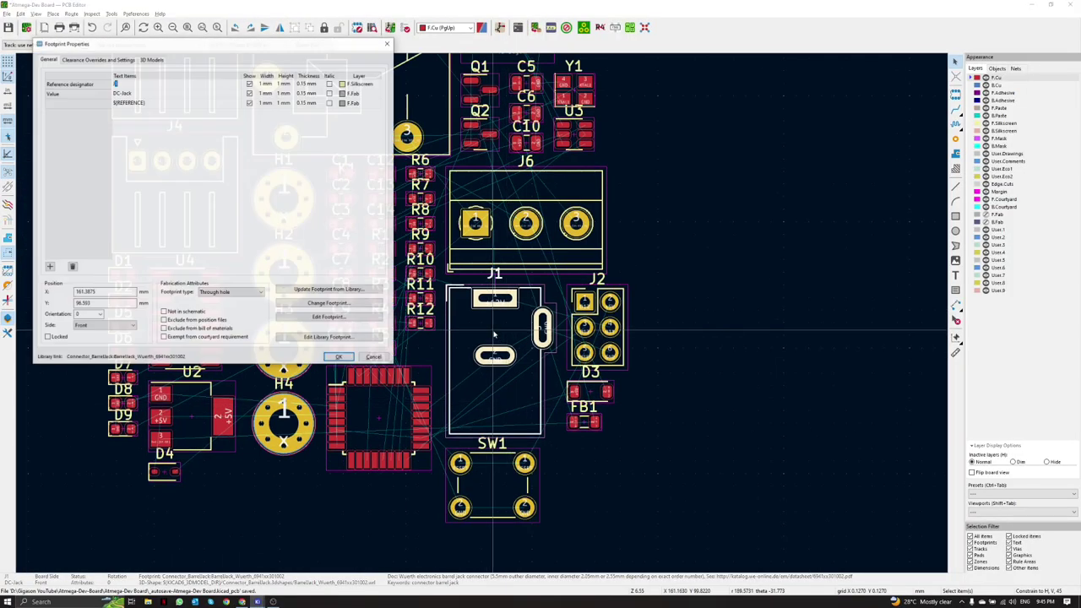
click(151, 59)
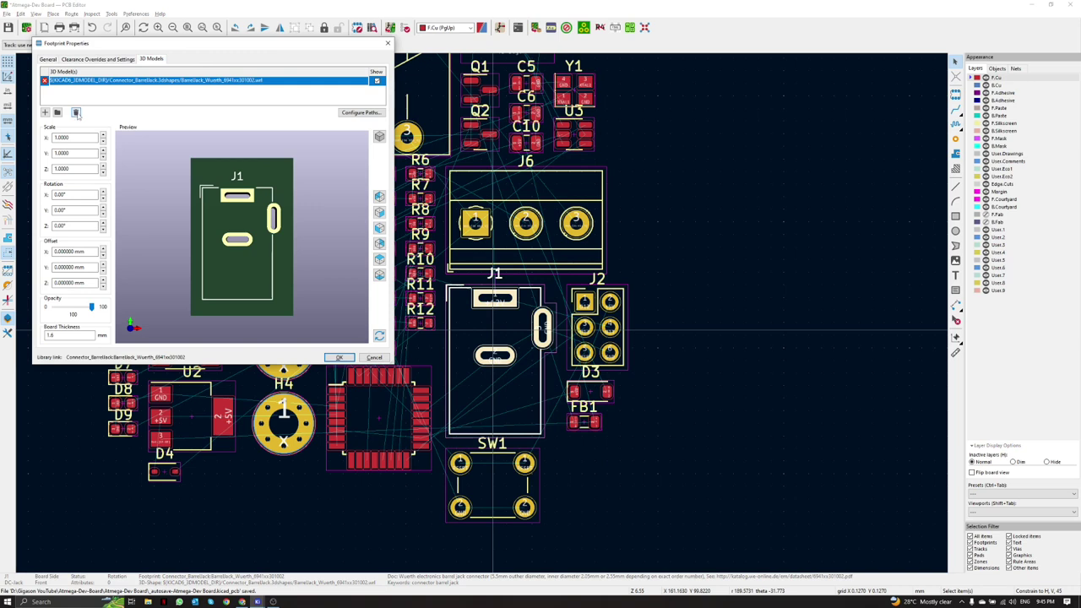
drag(264, 309, 67, 118)
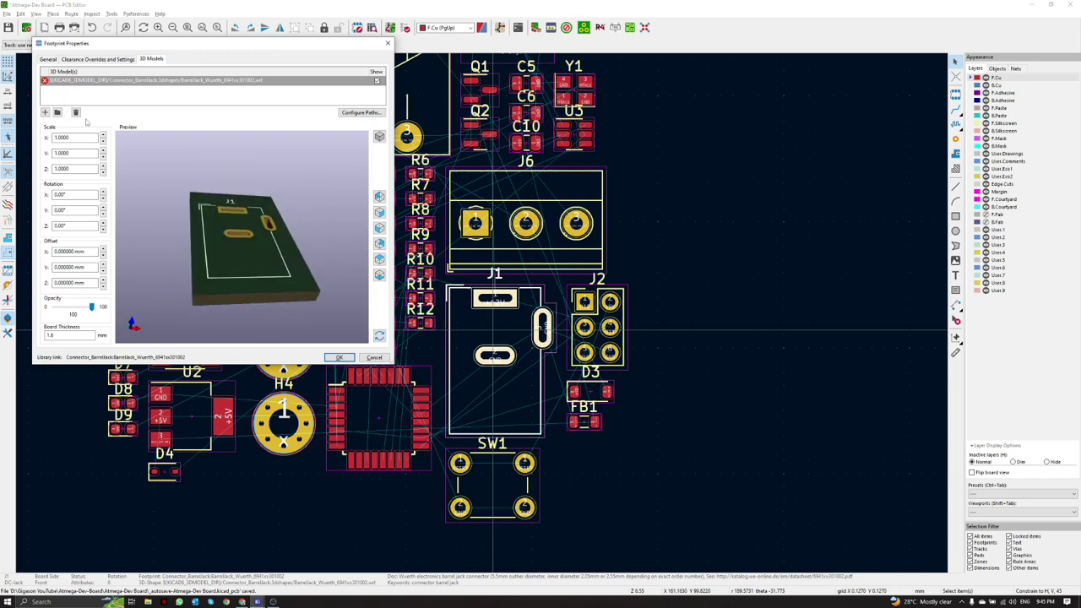
click(75, 112)
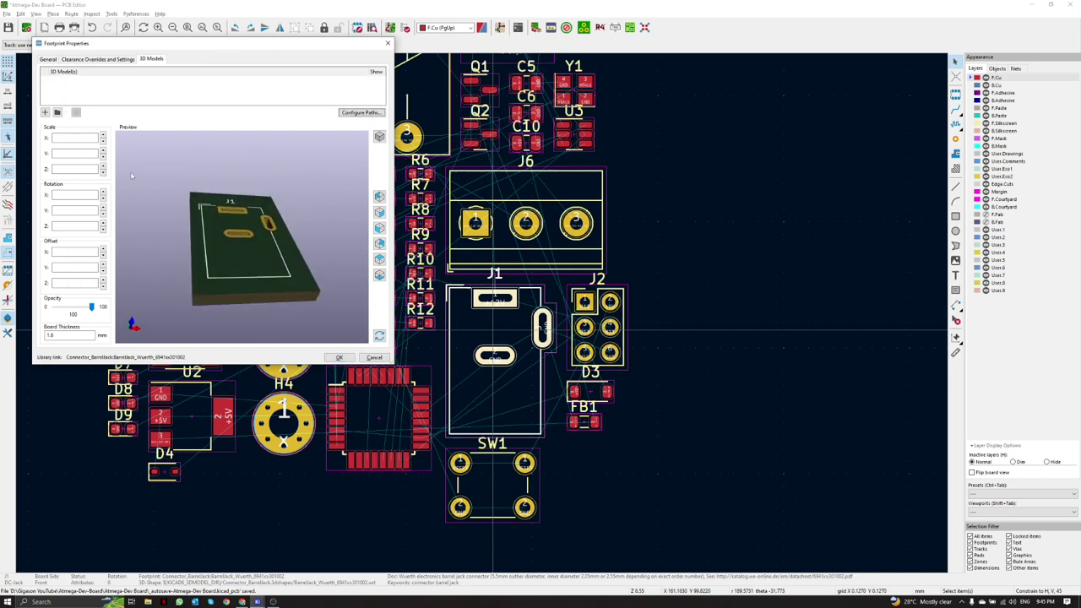
Step: Assign DS-261A.step from the DC jack folder as J1's 3D model after previewing it
click(57, 112)
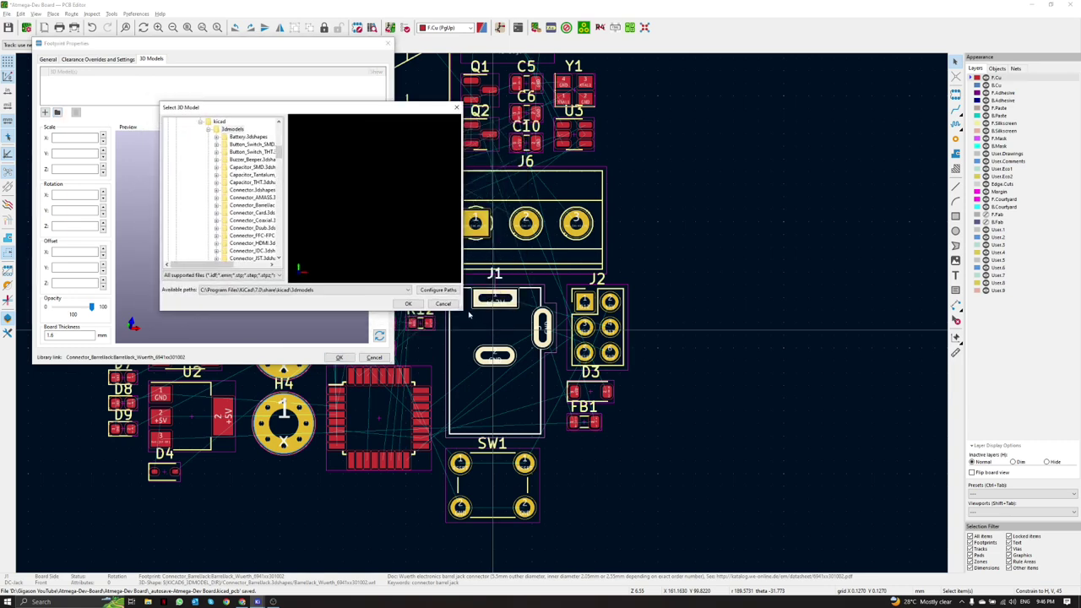
drag(458, 308, 665, 480)
scroll(282, 203, up, 10)
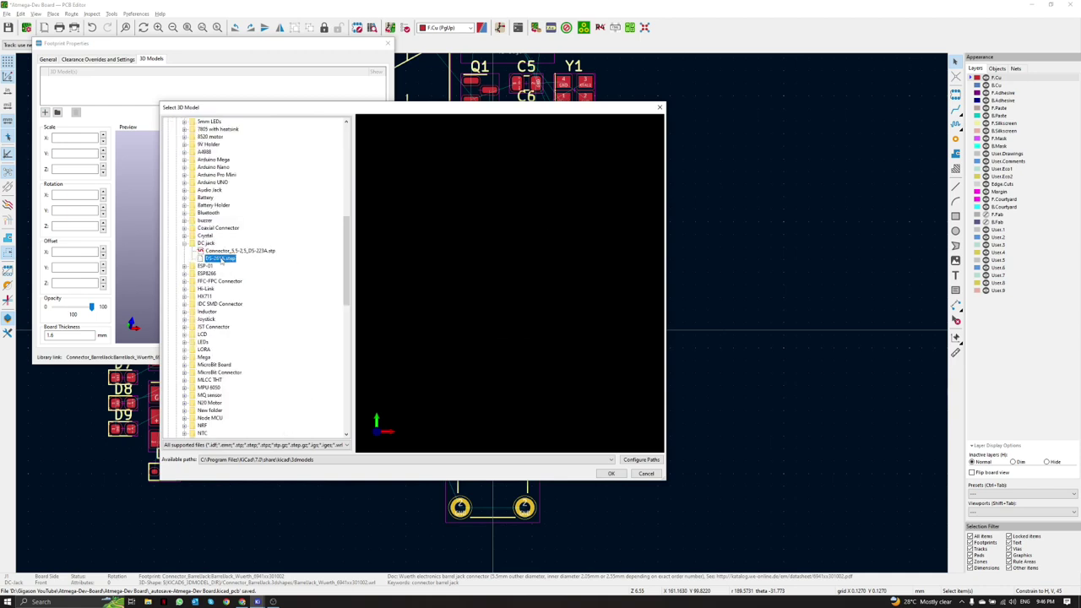
click(223, 259)
drag(572, 311, 520, 250)
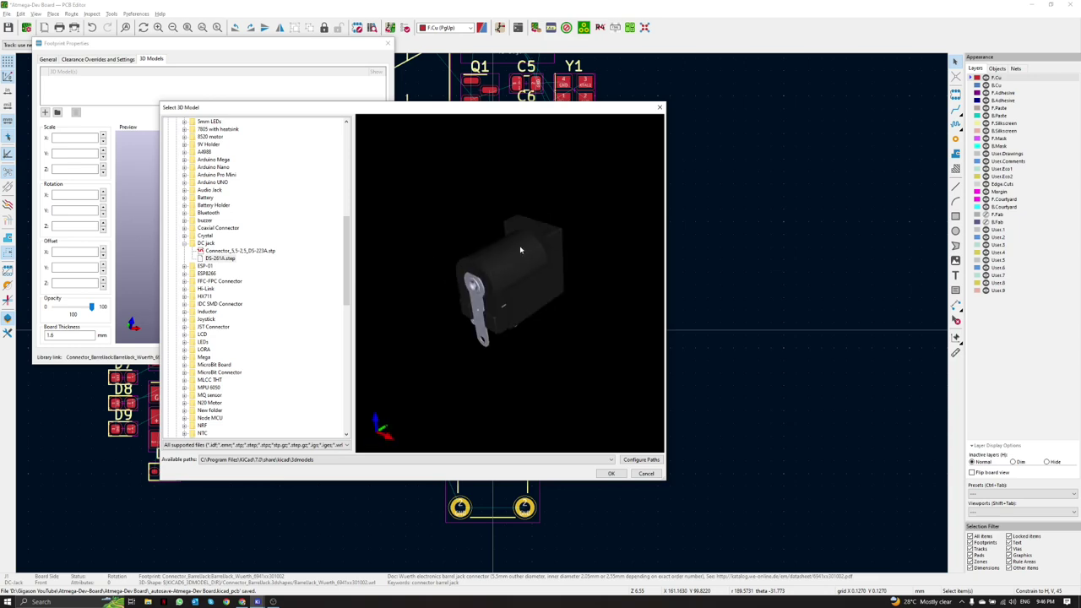
double_click(218, 260)
Step: Enlarge the footprint properties window and set the DC jack model's Z rotation to 180°
drag(239, 208, 391, 54)
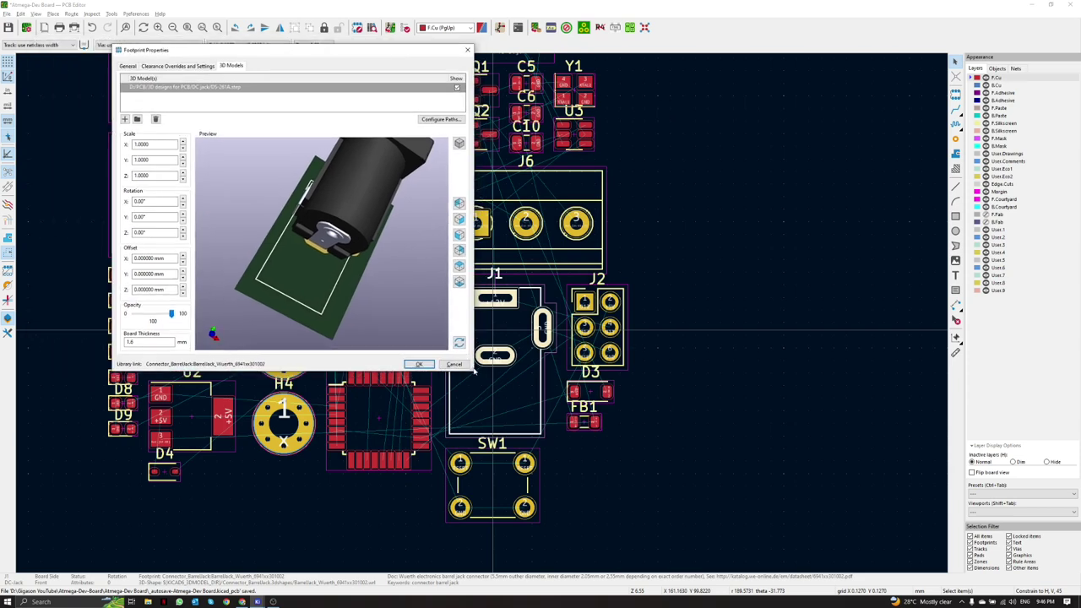
click(538, 213)
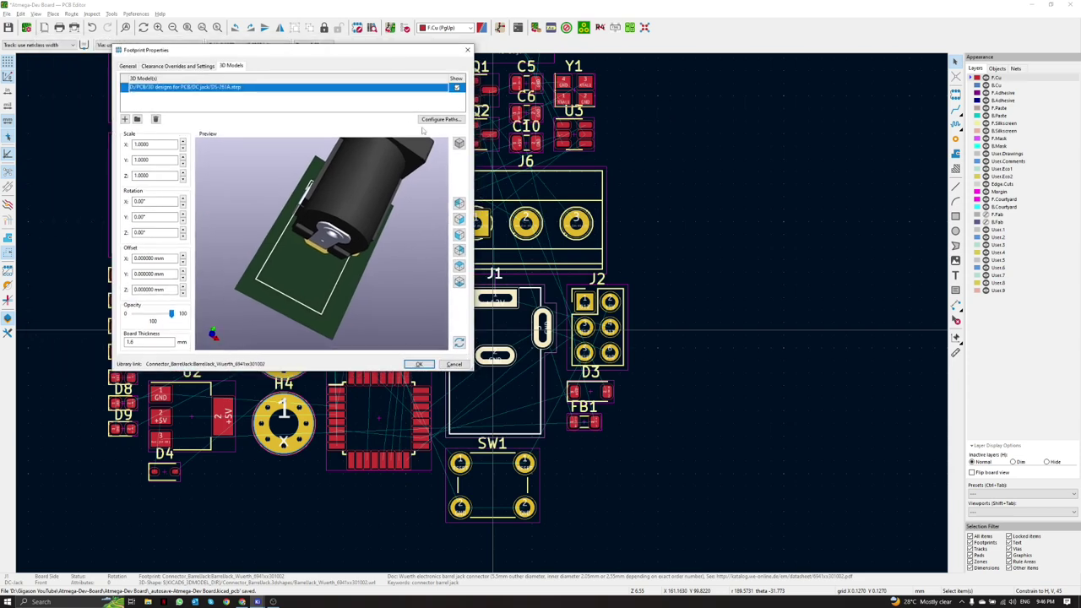
drag(335, 51, 425, 58)
drag(564, 376, 711, 507)
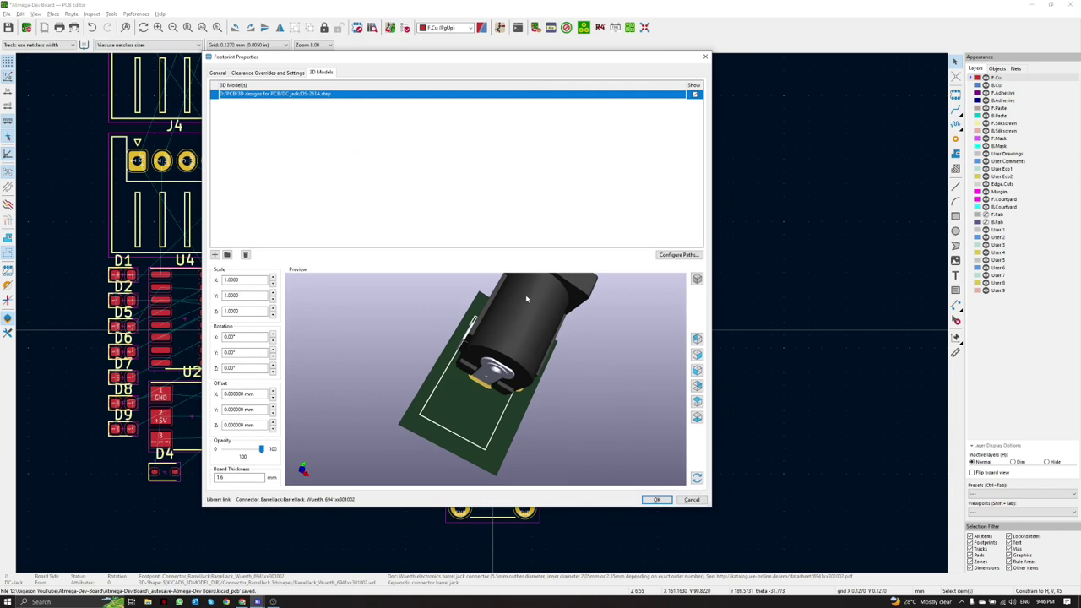
drag(528, 415, 287, 380)
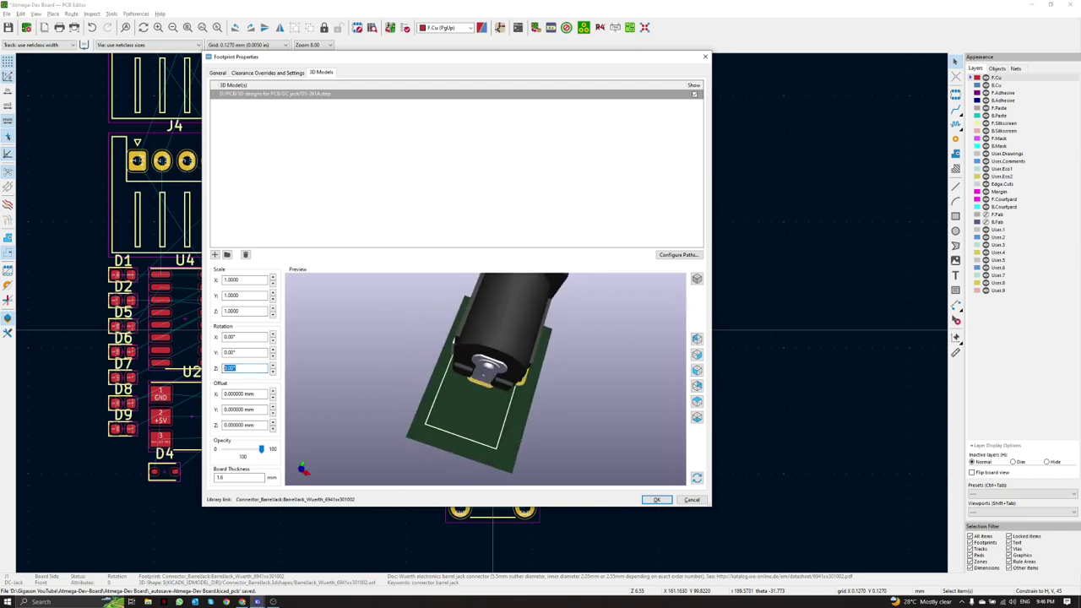
text(180)
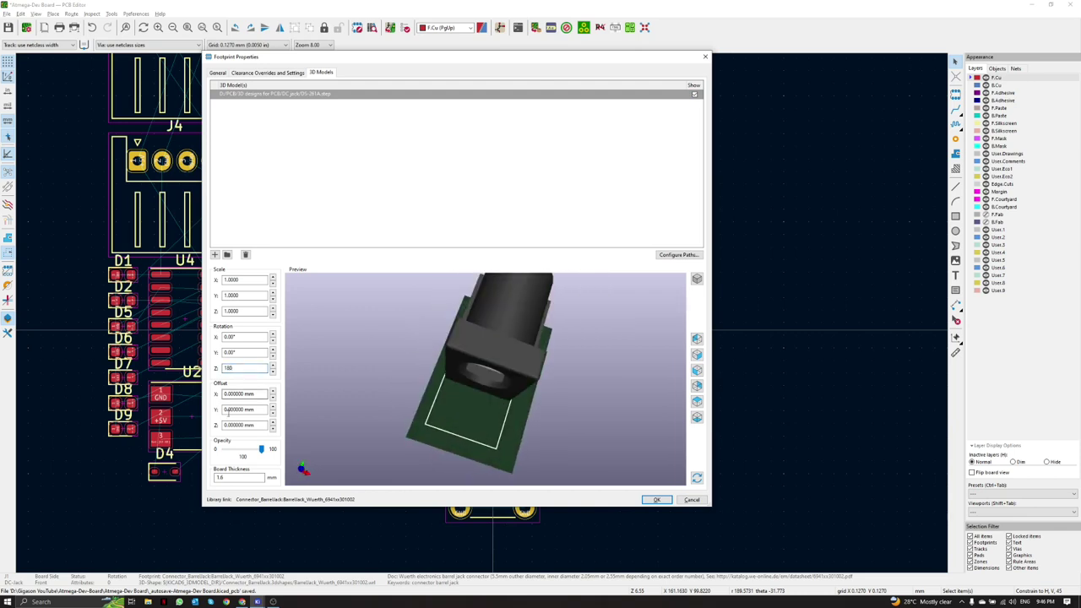
Step: Set the DC jack model's Y offset to -6 mm, apply the footprint properties, and save the board
text(-6)
drag(562, 425, 502, 414)
click(658, 500)
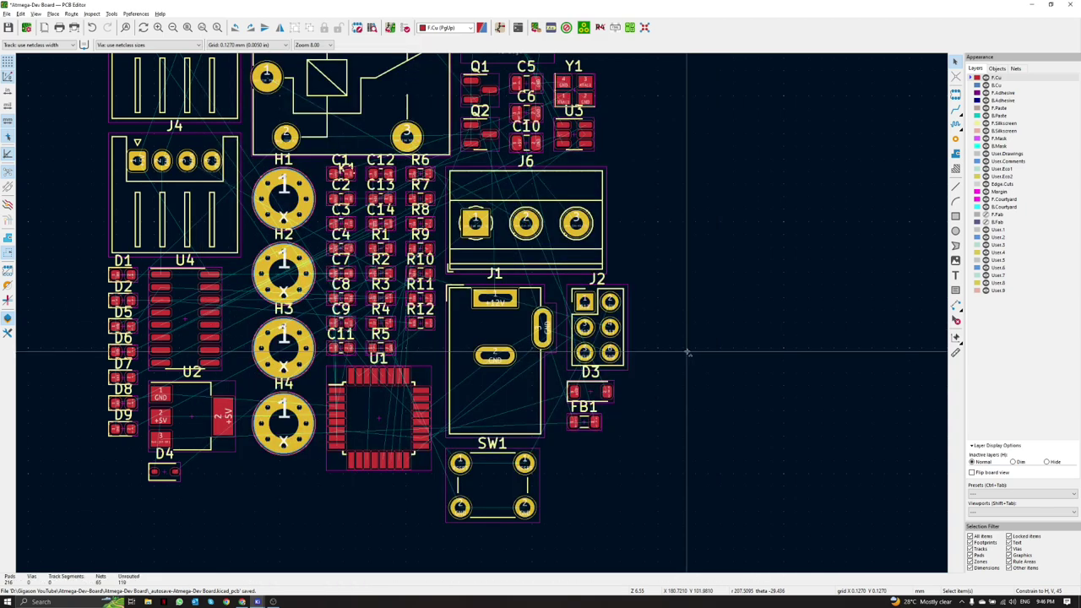
key(ctrl+s)
Step: Inspect the DC jack's placement on the board in the 3D Viewer, then close the viewer
key(alt+3)
scroll(651, 369, up, 2)
drag(617, 371, 663, 338)
drag(460, 250, 689, 379)
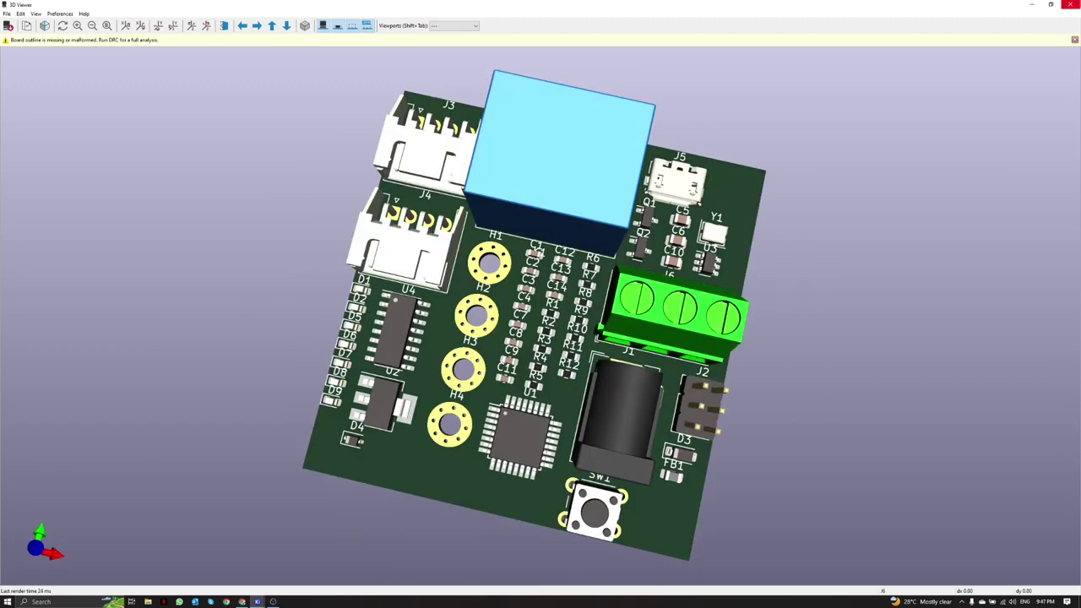
click(1068, 5)
scroll(482, 313, down, 5)
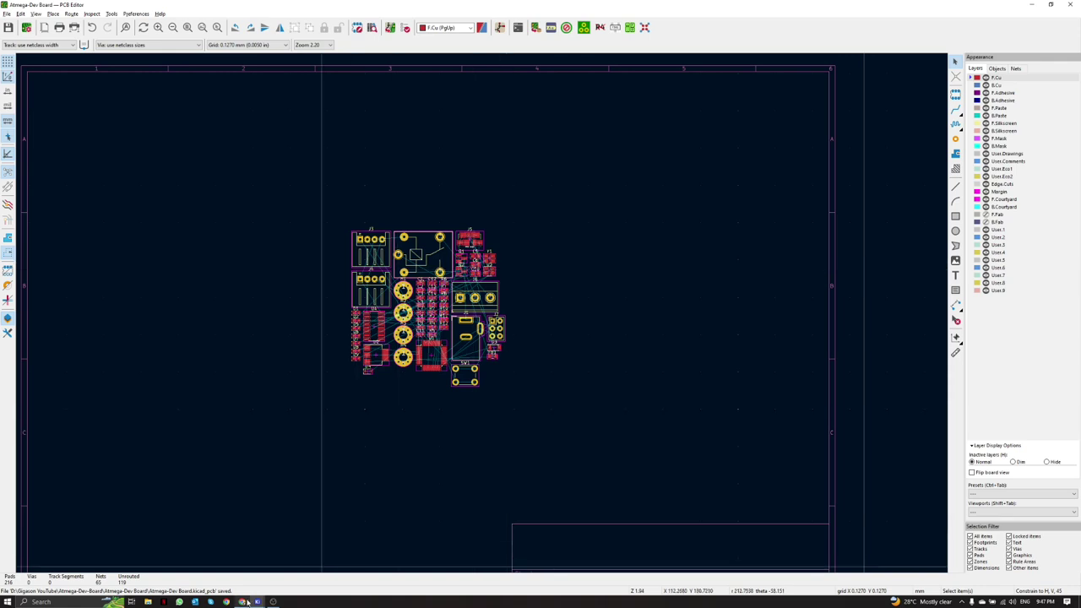
Step: Switch to Chrome and open the manufacturing capabilities page of jlcpcb.com in a new browser tab
mouse_move(245, 601)
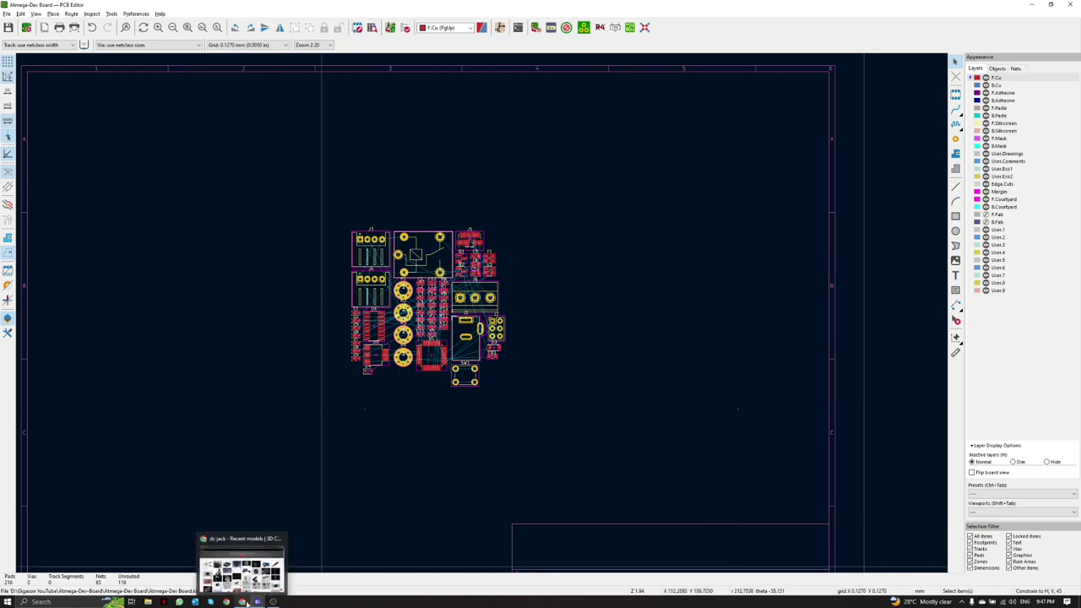
click(244, 601)
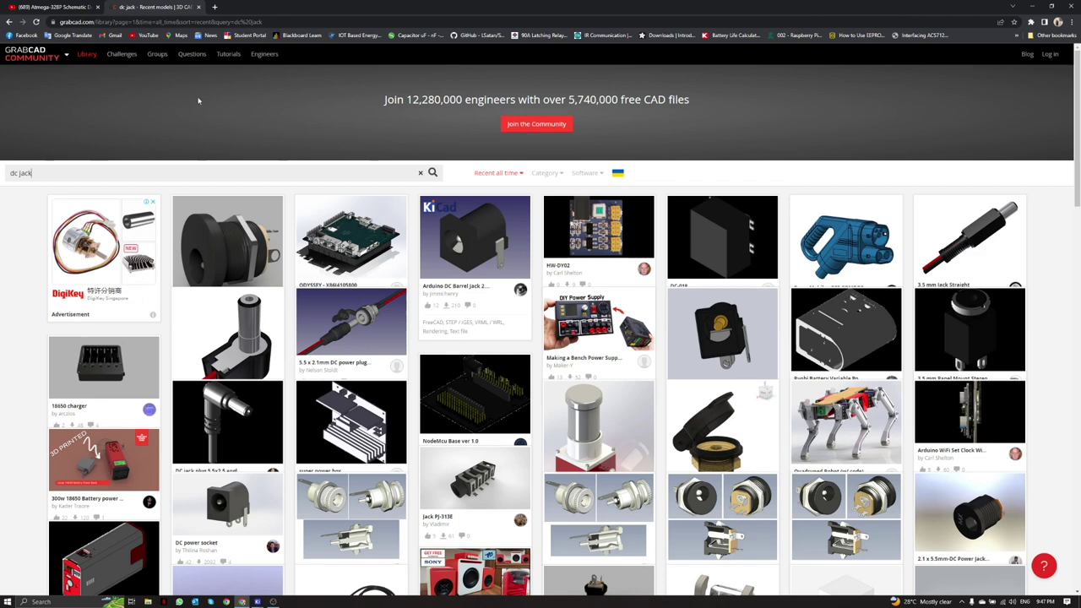
click(215, 8)
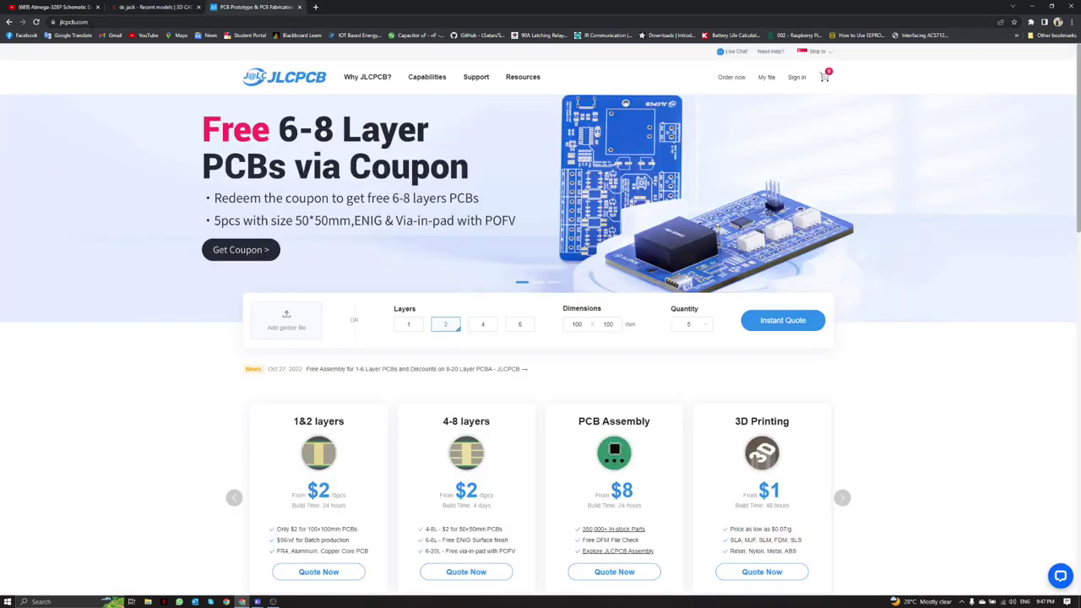
drag(89, 22, 59, 22)
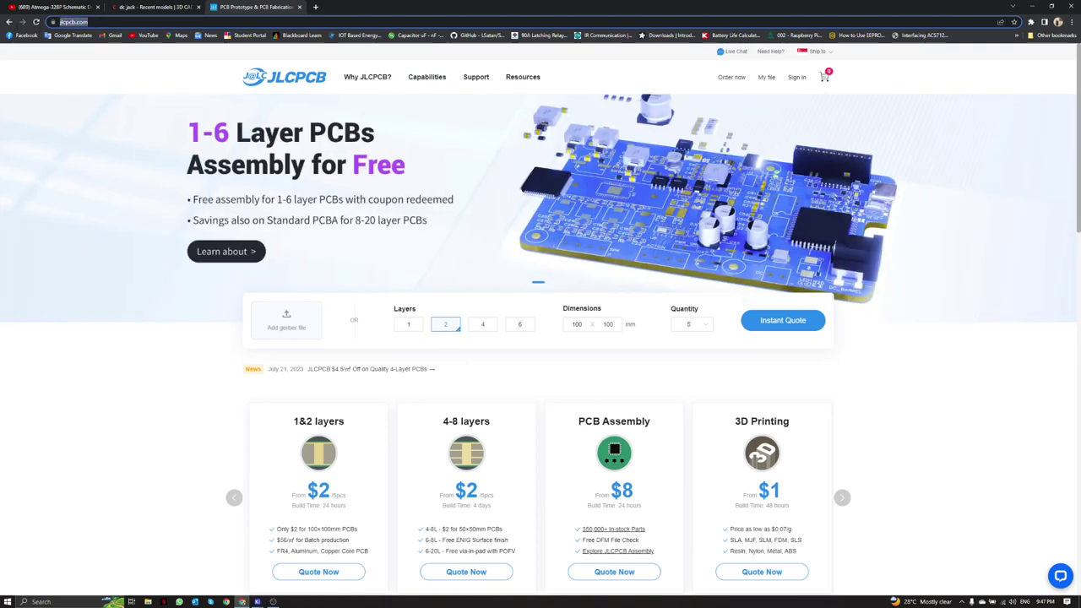
click(429, 77)
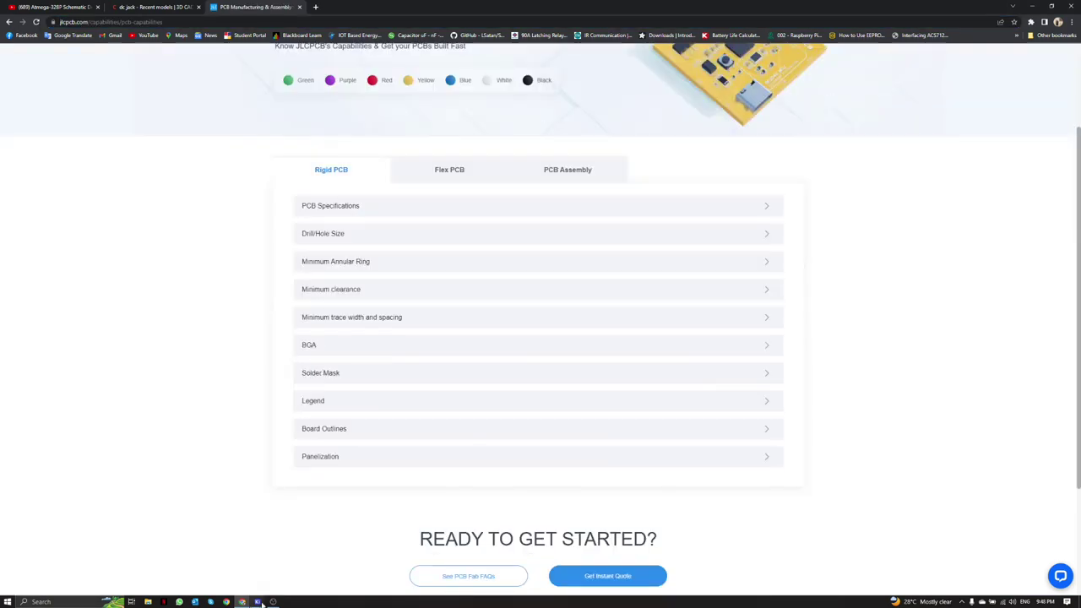
Step: Switch back to the KiCad PCB Editor and open the design rule constraints in the board setup
click(259, 603)
click(371, 576)
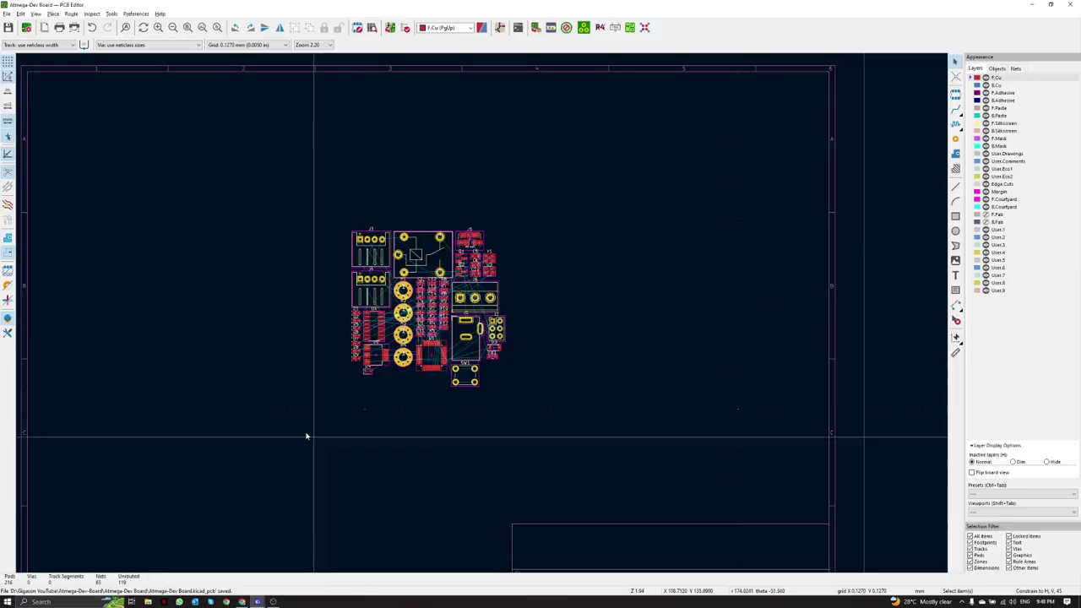
click(6, 14)
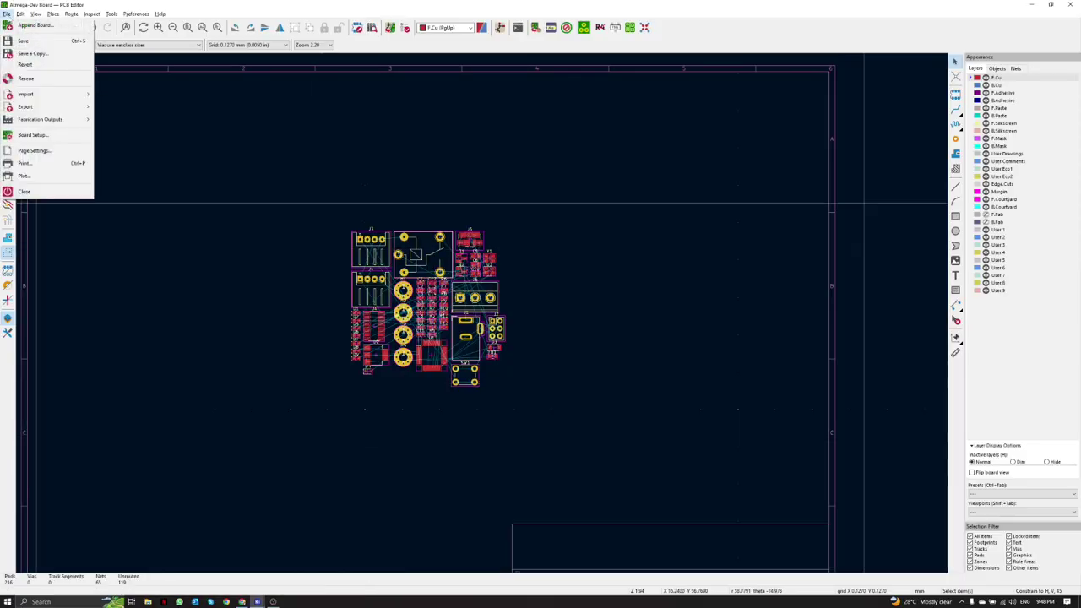
click(55, 140)
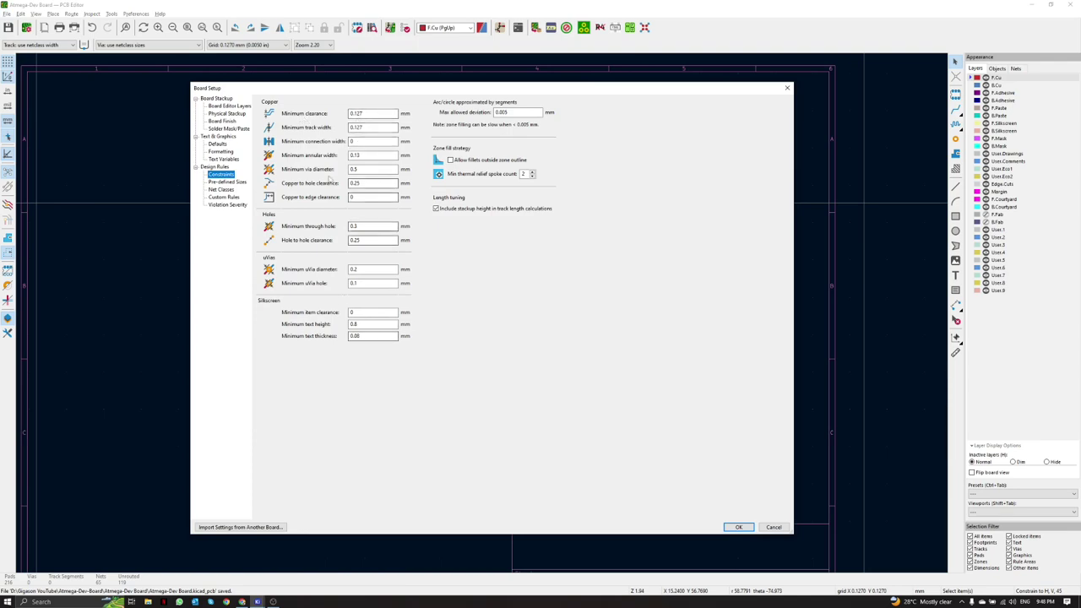
drag(389, 95, 224, 83)
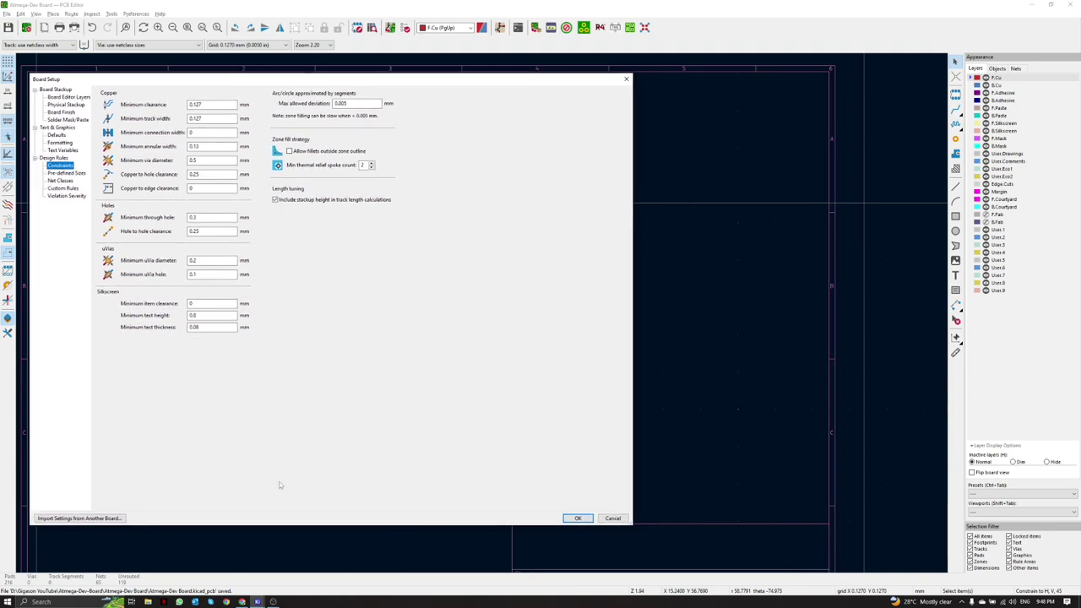
Step: Examine JLCPCB's minimum clearance and minimum trace width and spacing for rigid PCBs in the browser
click(244, 602)
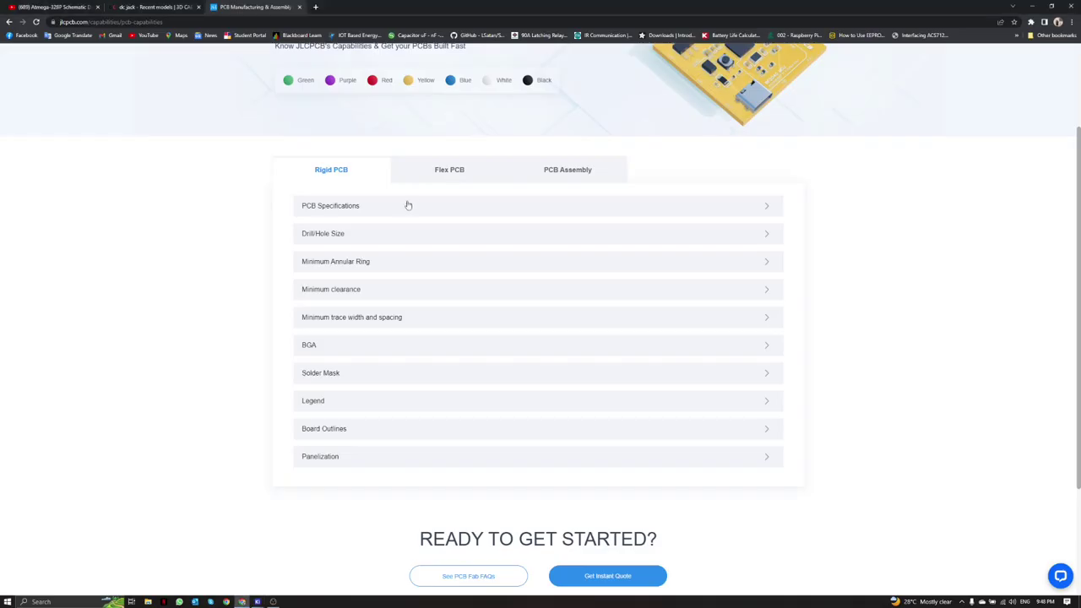
drag(391, 4, 578, 114)
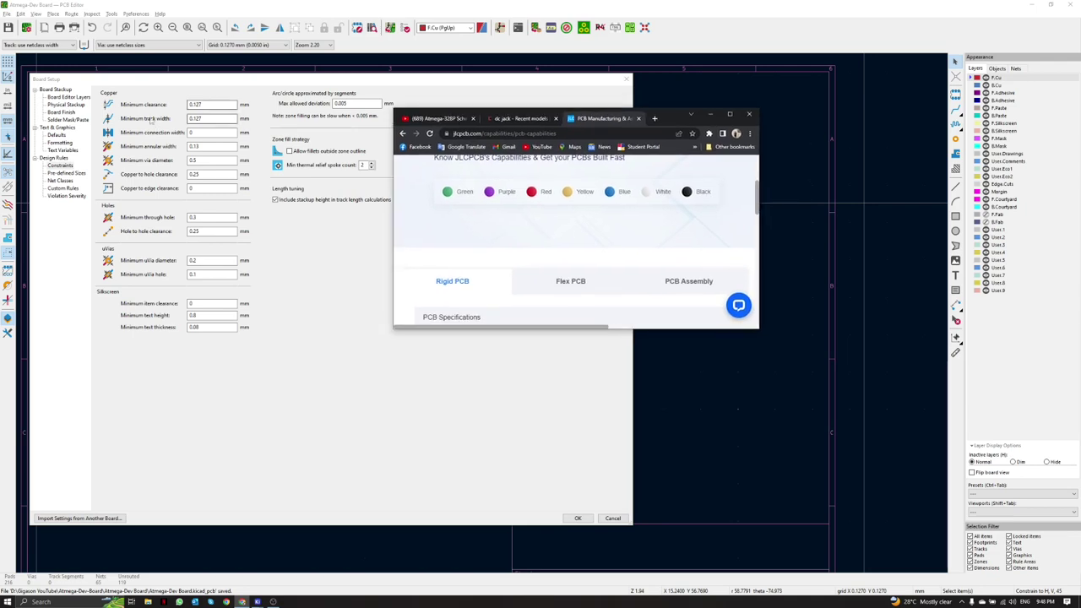
click(730, 114)
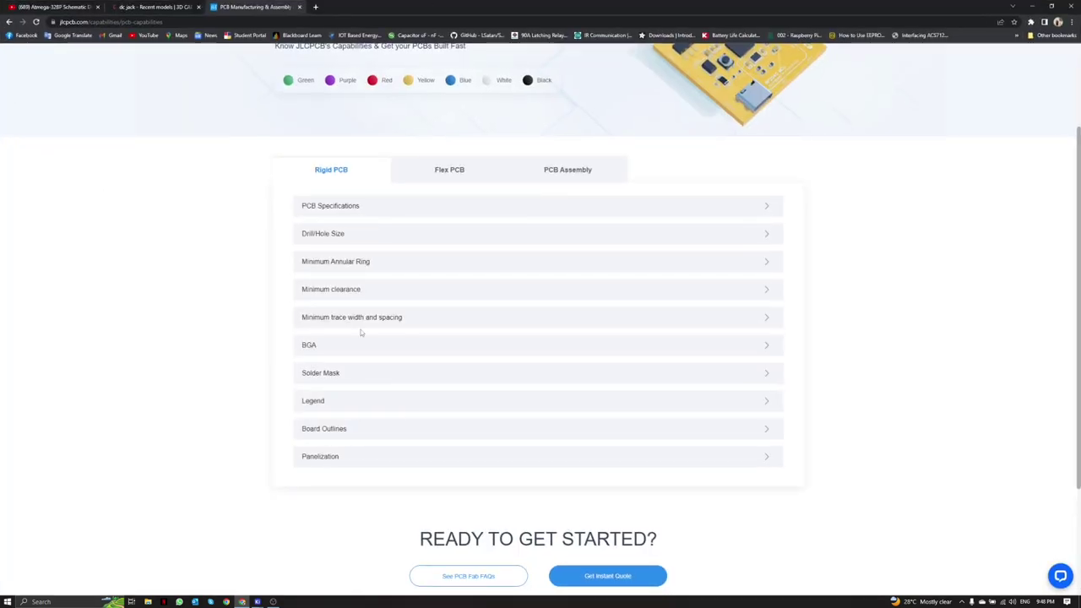
click(351, 290)
scroll(528, 350, down, 1)
scroll(528, 350, down, 5)
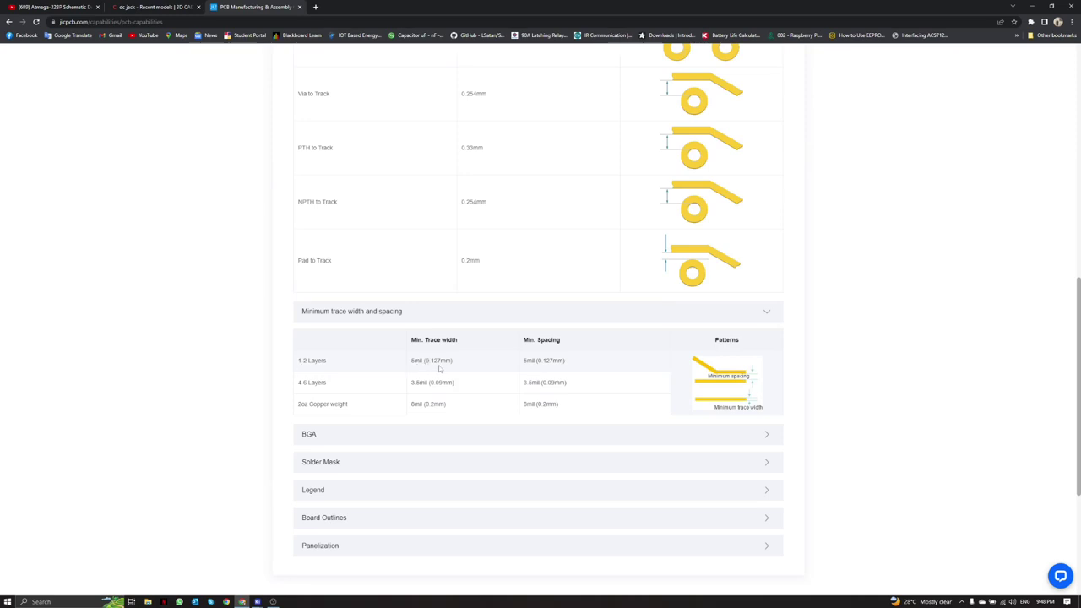
Step: Return to the KiCad PCB Editor and accept the board setup with its current constraints
key(alt+Tab)
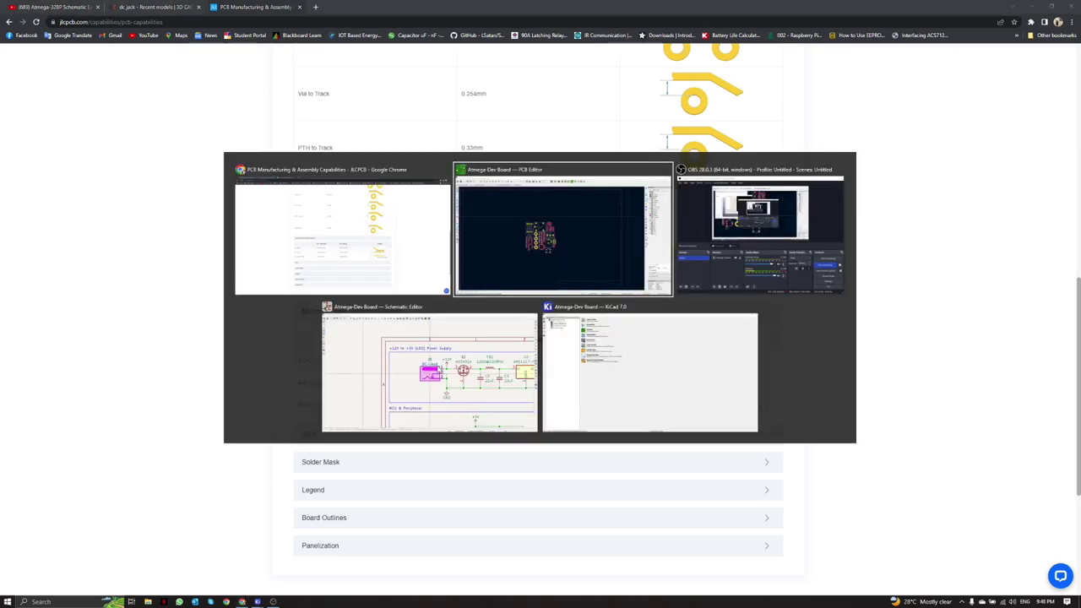
drag(203, 83, 329, 87)
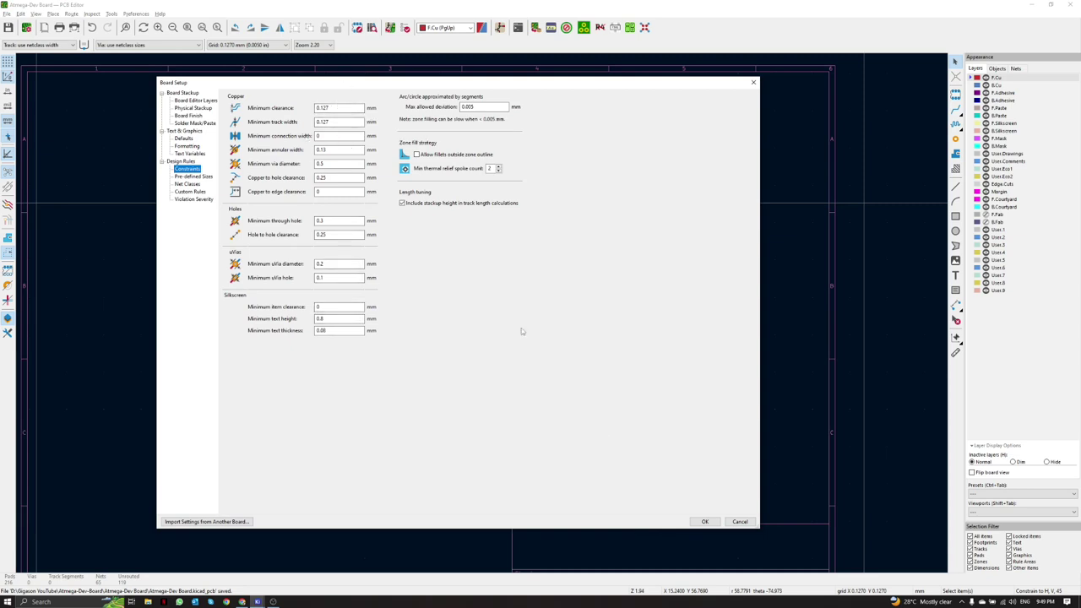
click(705, 522)
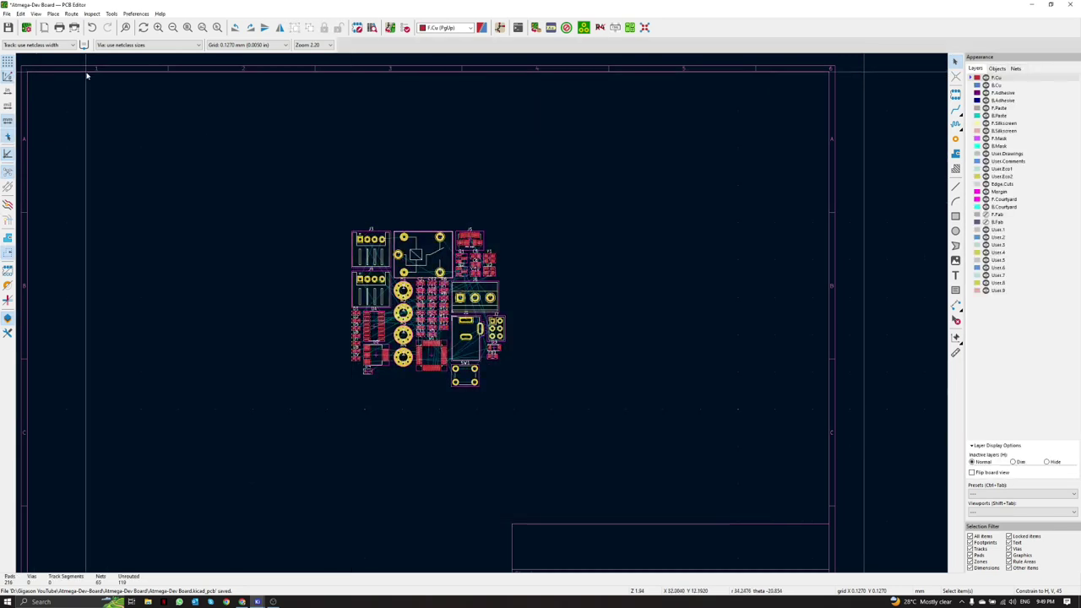
Step: Review the available track widths and open the pre-defined track and via sizes for editing
click(38, 45)
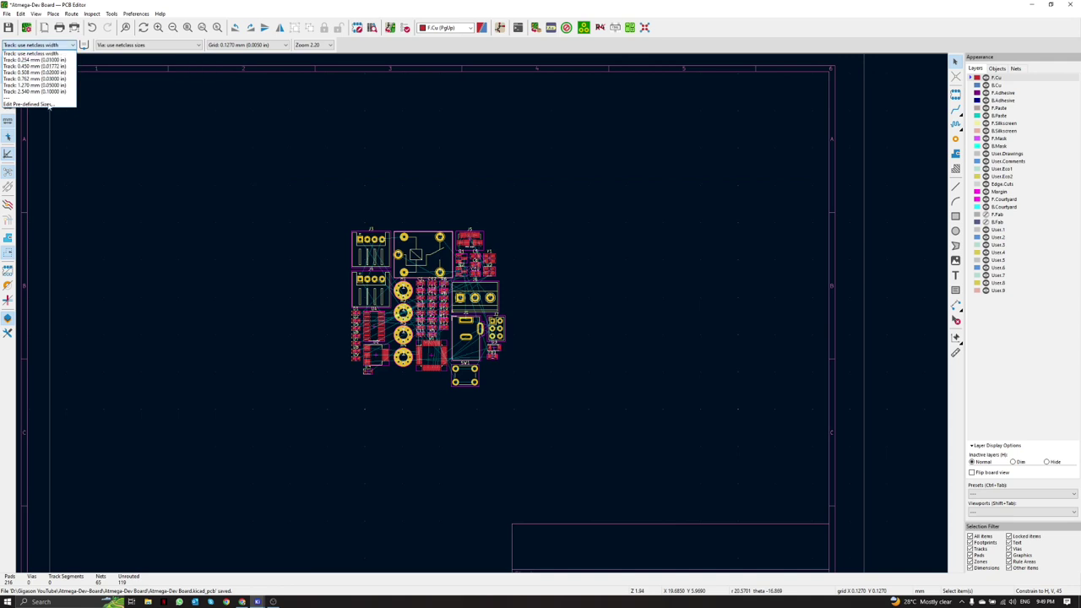
click(127, 174)
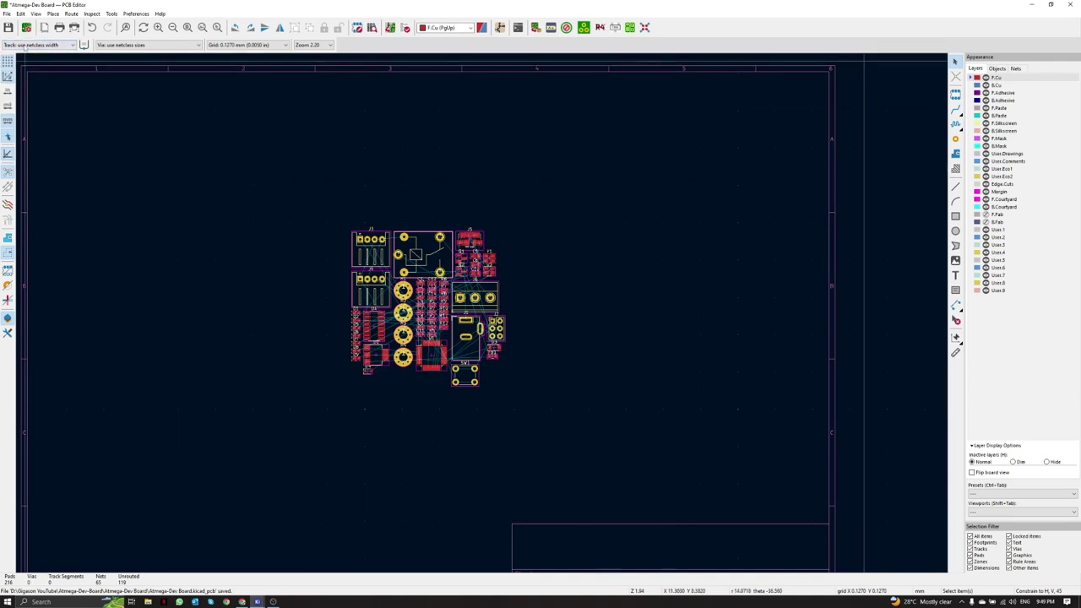
click(42, 46)
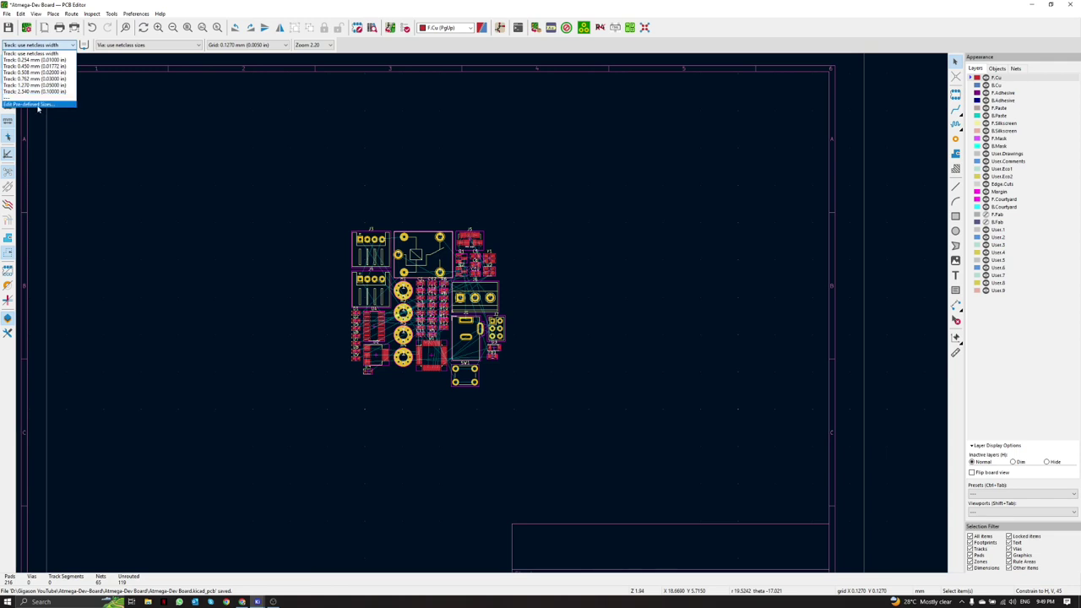
click(38, 104)
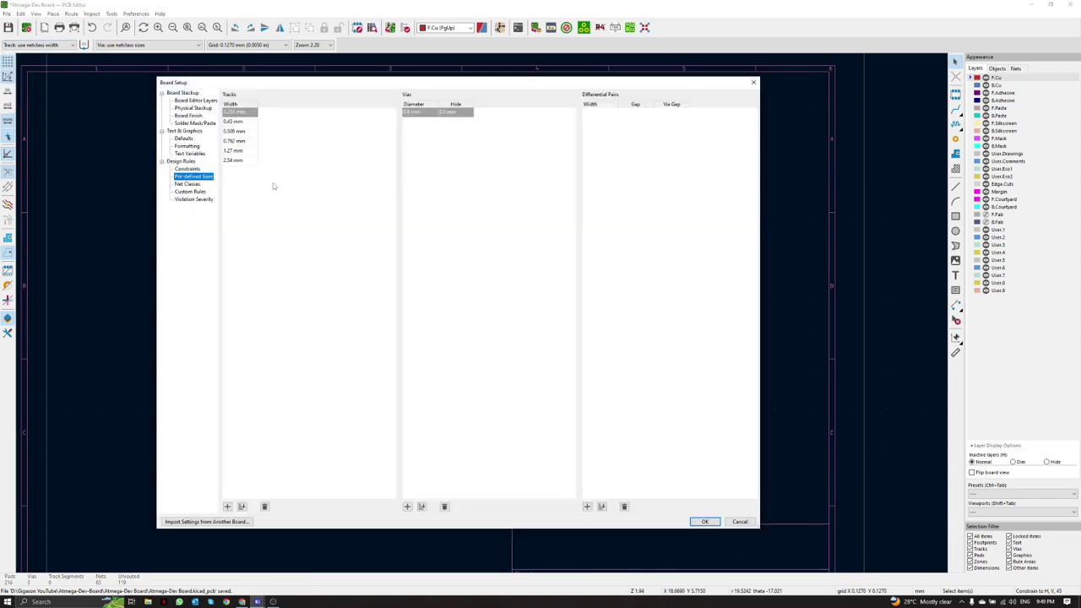
Step: Add a 0.2 mm track width to the pre-defined sizes and delete it again
click(228, 506)
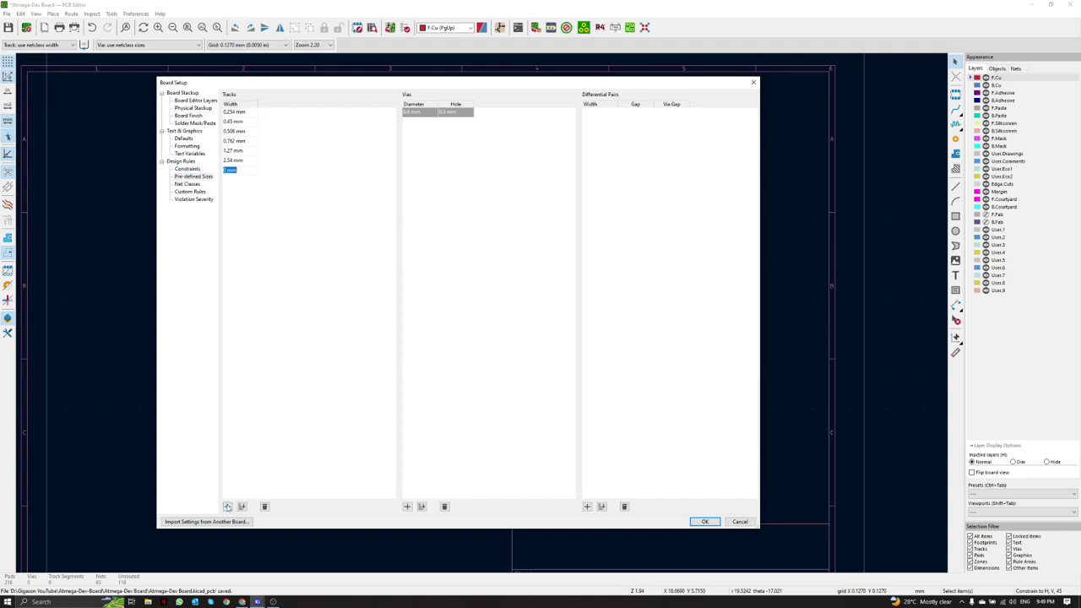
text(0.2)
click(264, 506)
mouse_move(416, 87)
mouse_down()
mouse_move(444, 99)
mouse_move(422, 90)
mouse_up()
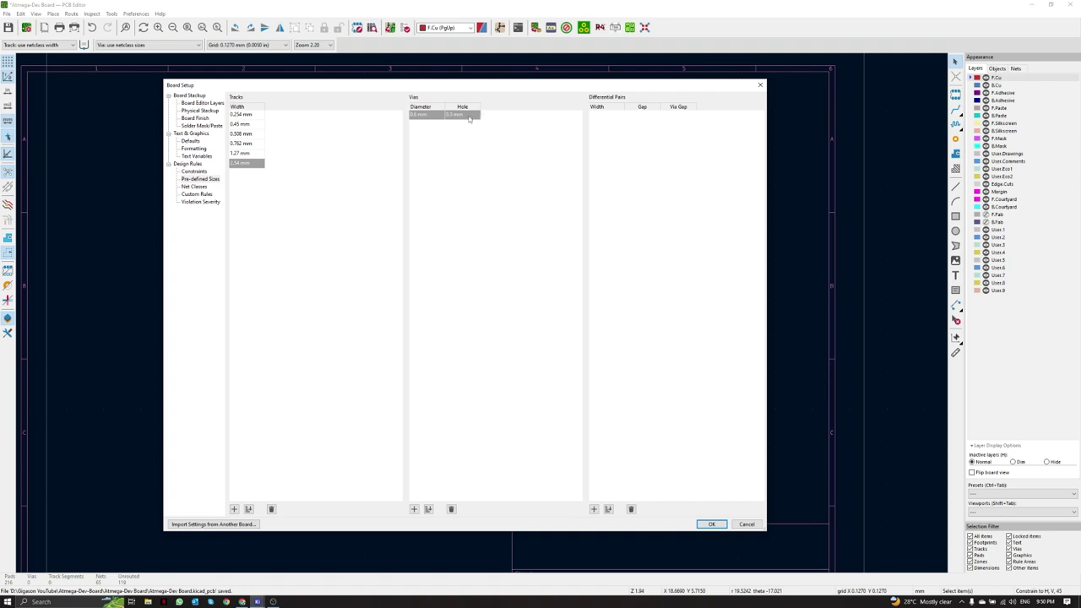
Step: Check JLCPCB's minimum via hole size and diameter for 1 & 2 layer PCBs, then return to the KiCad board setup
key(alt+Tab)
scroll(361, 383, down, 1)
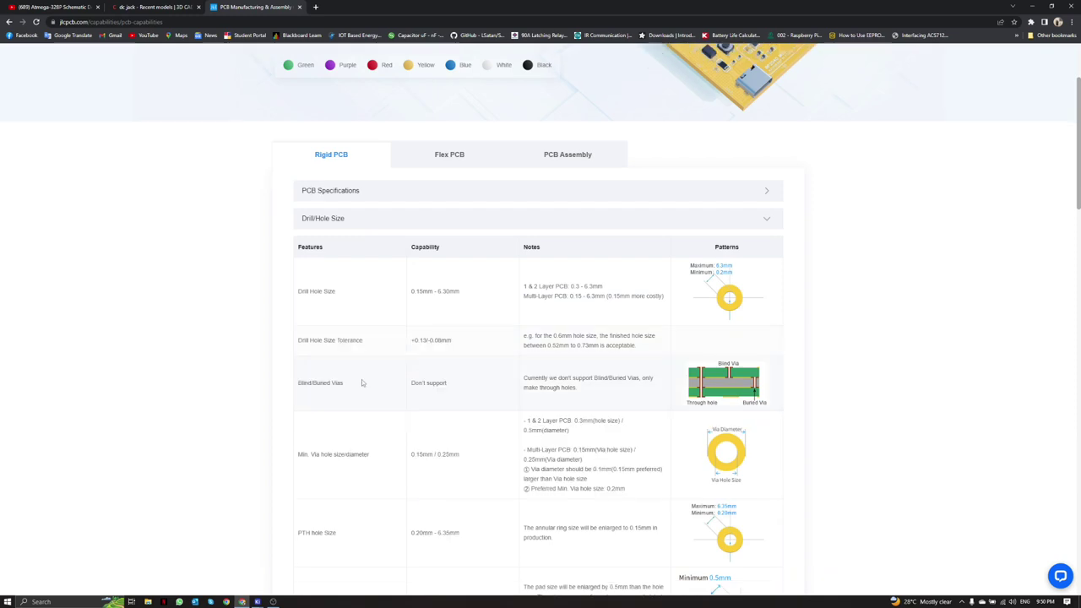
scroll(361, 382, down, 1)
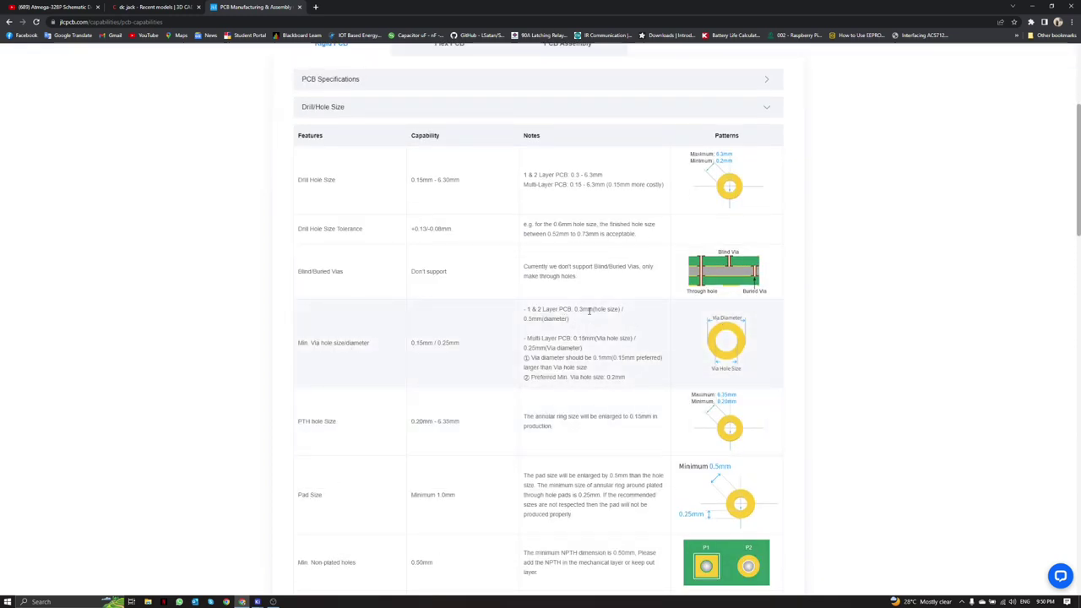
drag(573, 309, 619, 309)
drag(524, 318, 624, 309)
click(363, 405)
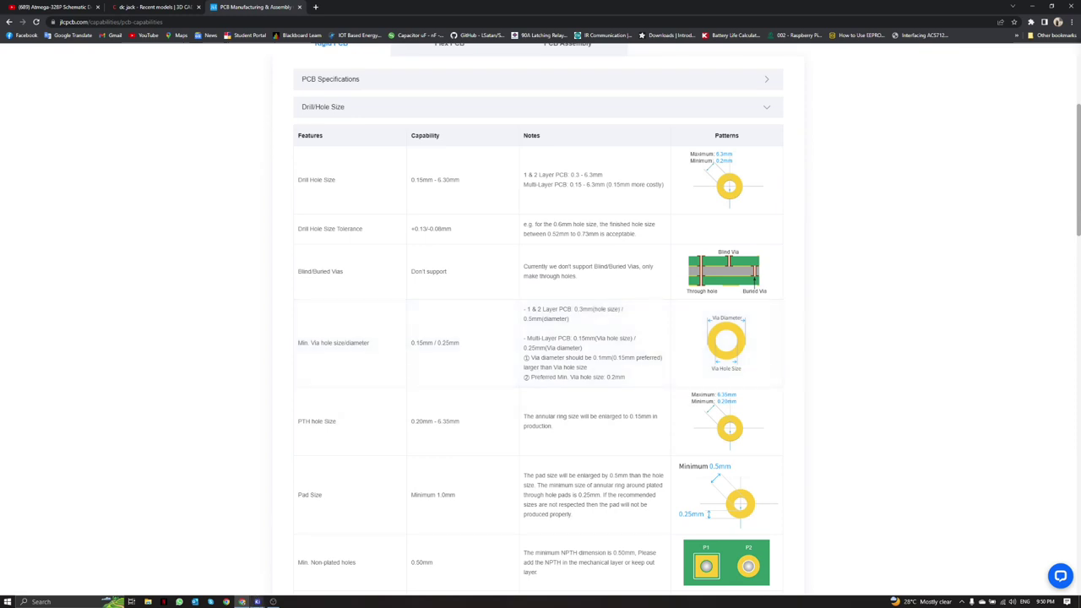
mouse_move(257, 602)
click(350, 572)
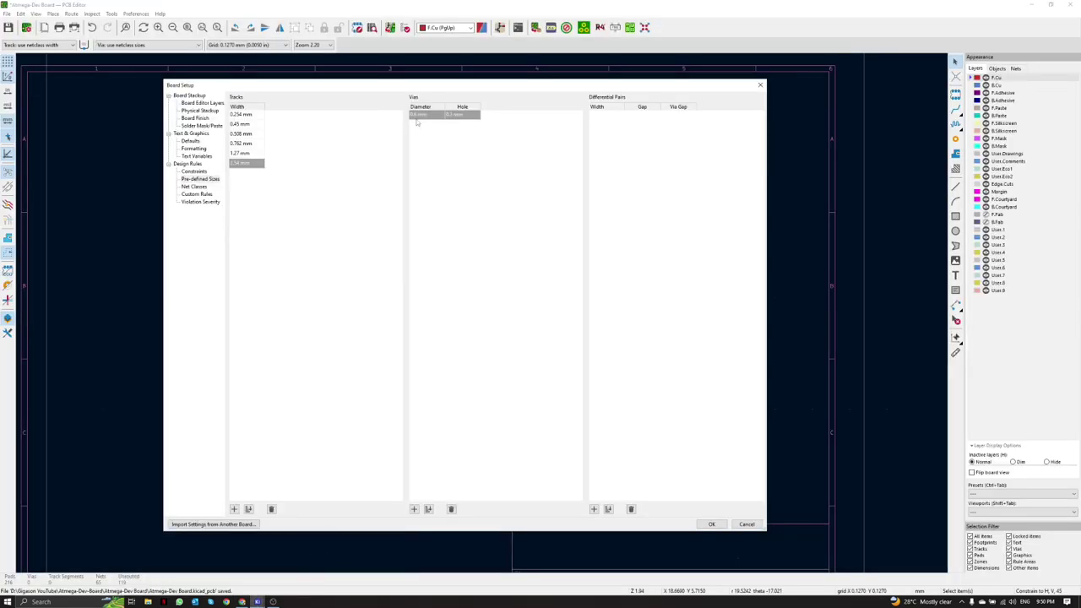
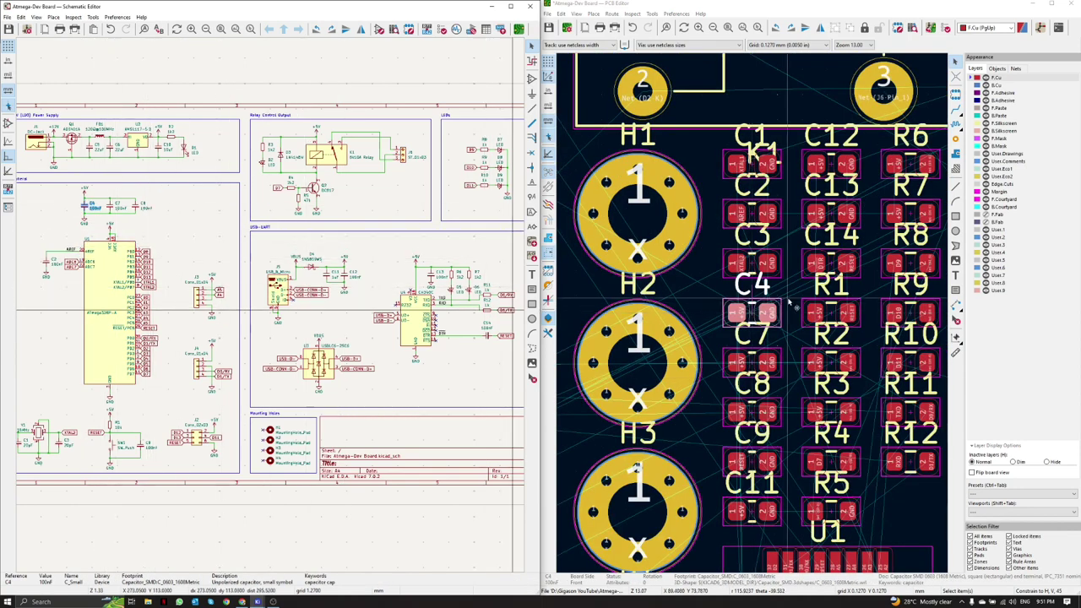
Step: Select all the footprints on the board and move them together to the upper-left corner of the drawing sheet
scroll(661, 317, down, 8)
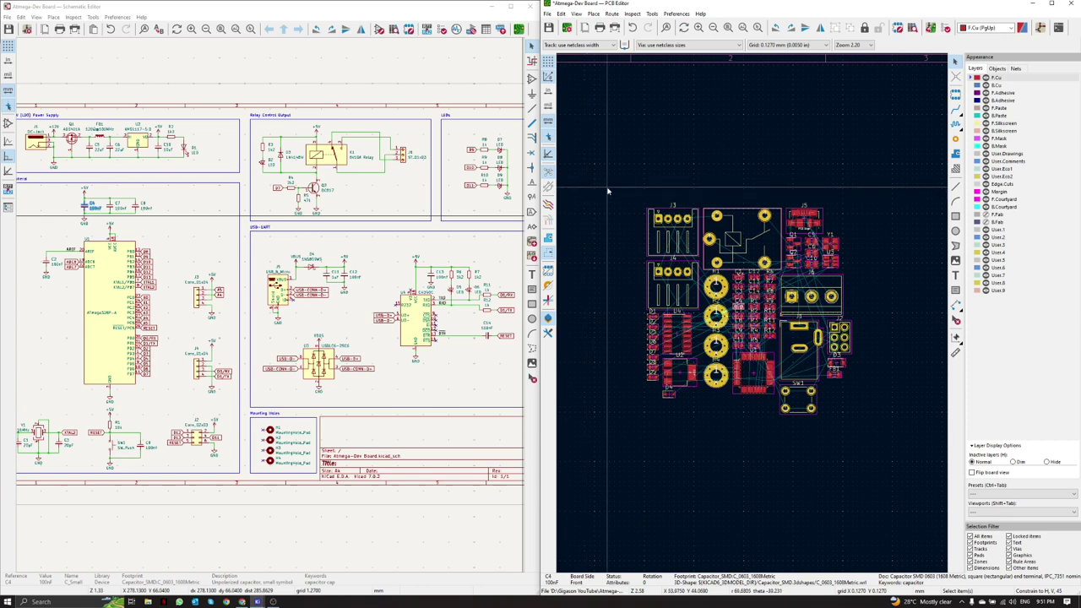
drag(560, 367, 280, 157)
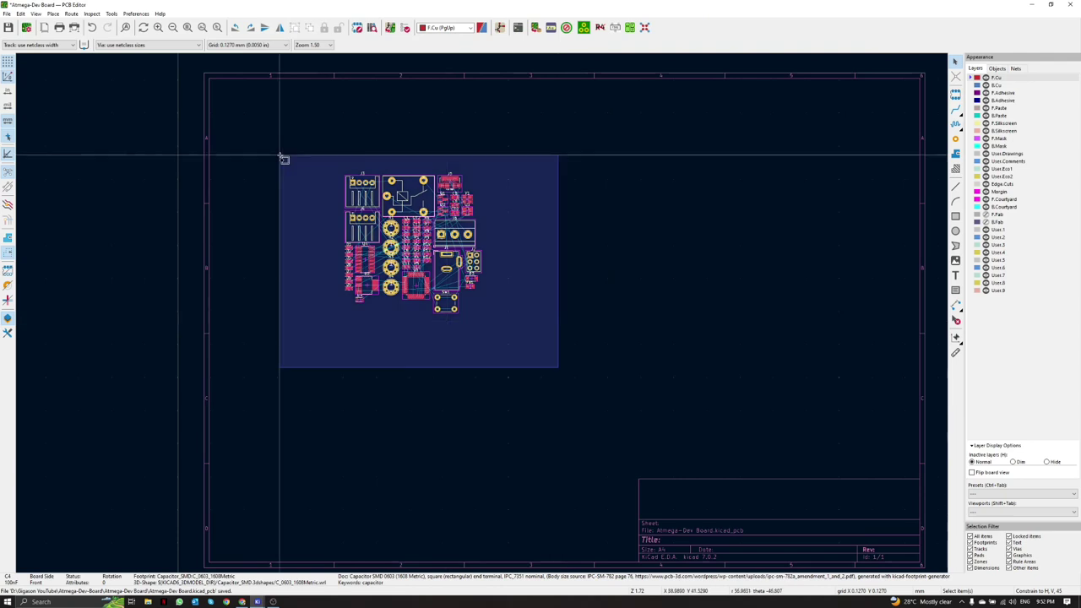
drag(407, 200, 296, 128)
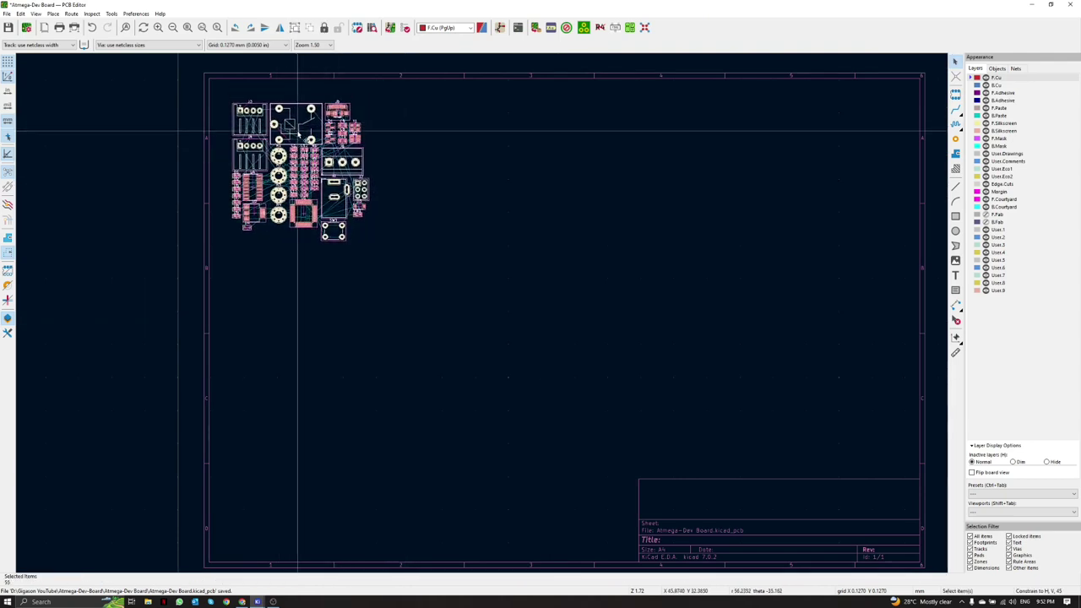
middle_drag(296, 131, 292, 125)
Step: Switch to the JLCPCB capabilities page in Chrome and examine the PCB specifications for rigid PCBs
click(244, 602)
scroll(539, 317, up, 2)
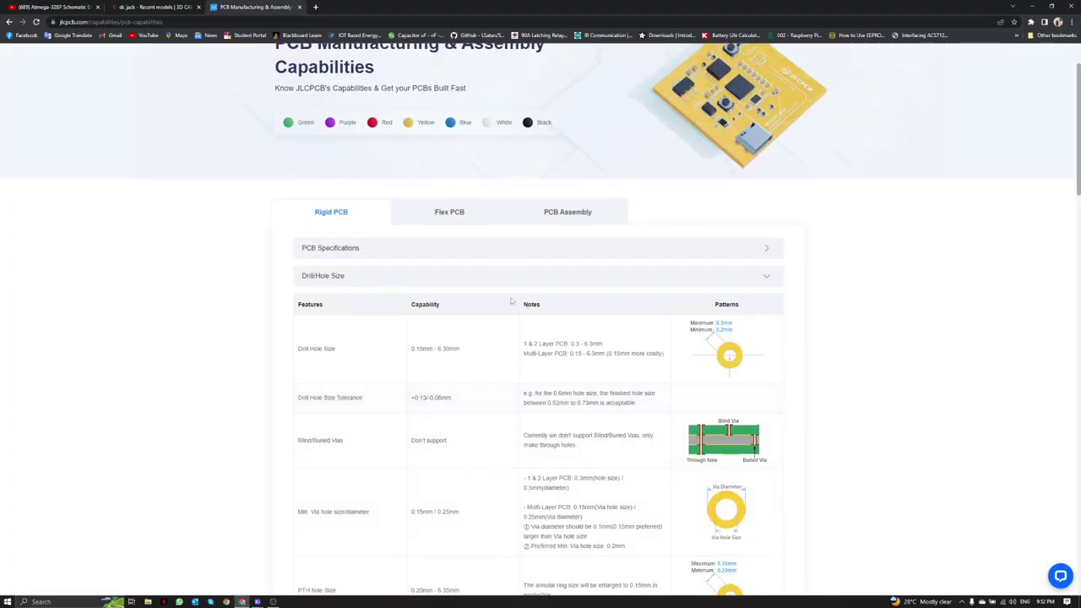
click(437, 250)
scroll(453, 268, down, 5)
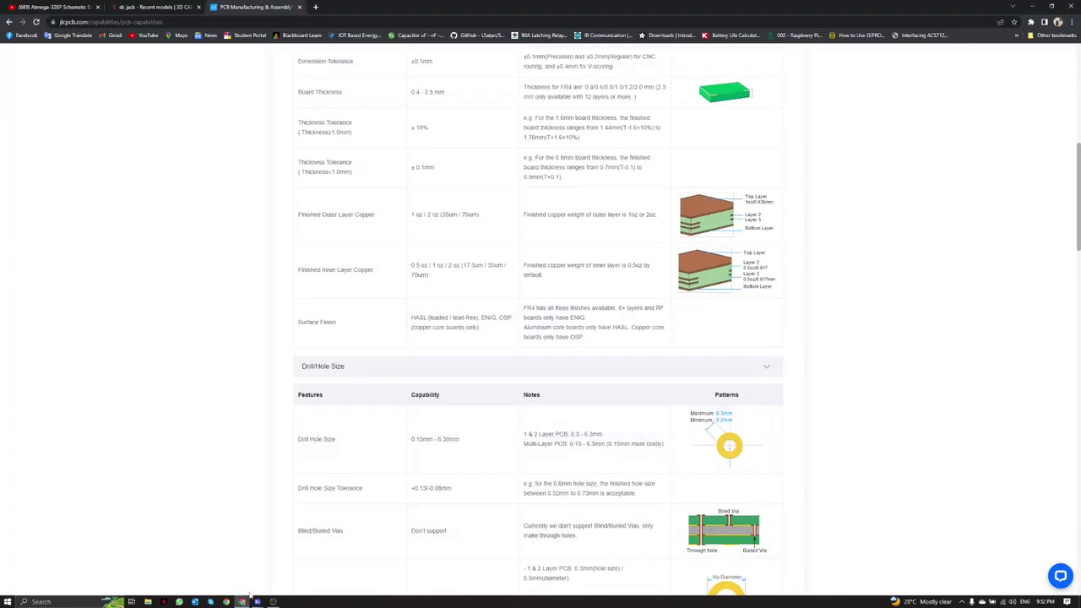
Step: Return to the KiCad PCB editor and make User.Drawings the active layer
mouse_move(257, 601)
click(346, 561)
scroll(360, 447, down, 2)
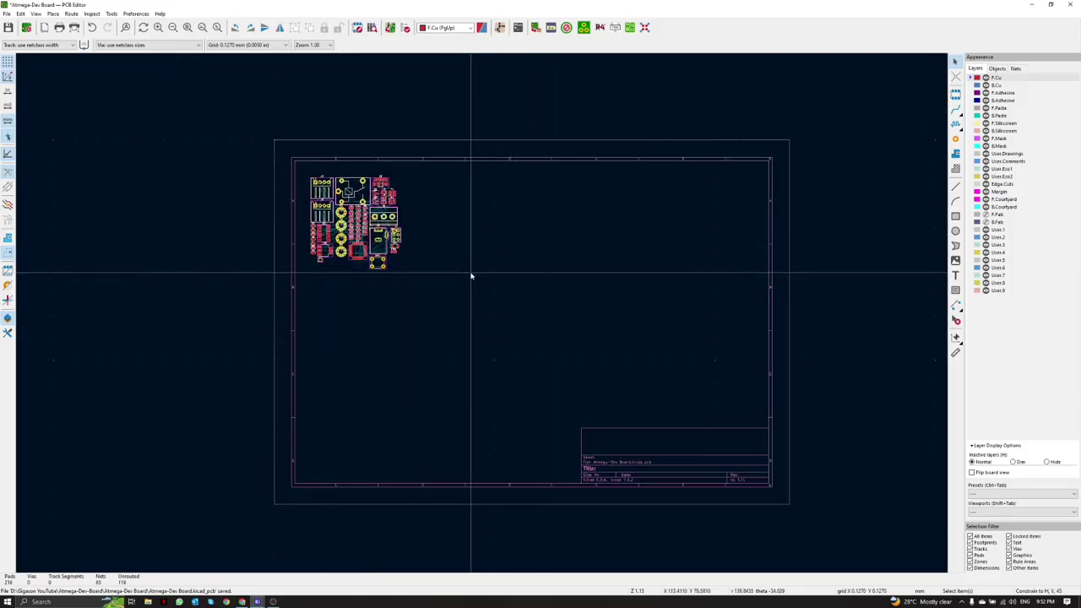
scroll(482, 317, up, 2)
scroll(473, 304, up, 1)
scroll(490, 287, down, 1)
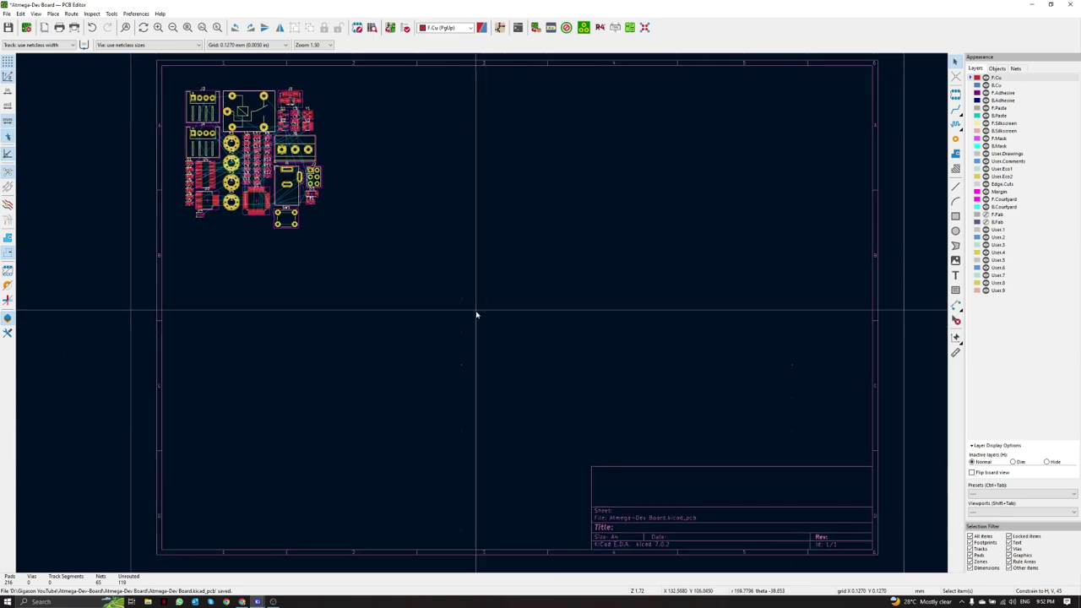
middle_drag(476, 318, 473, 324)
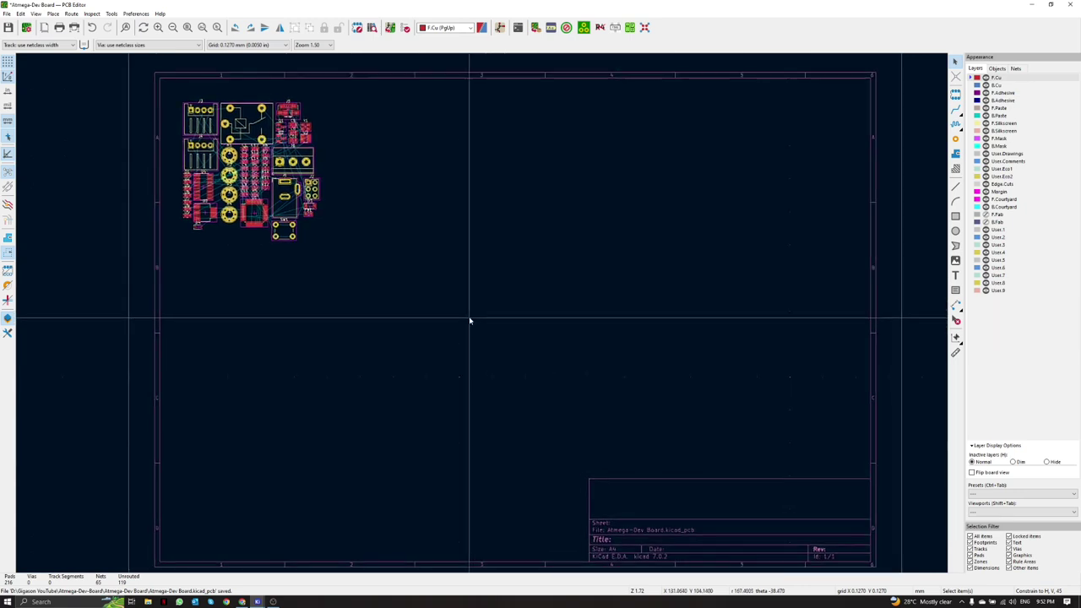
click(971, 154)
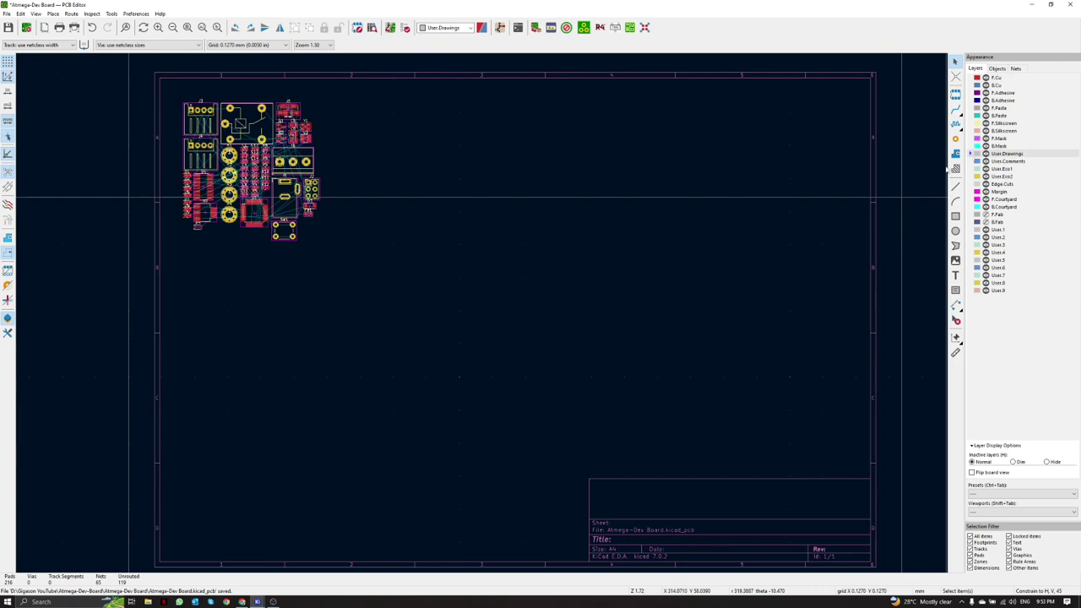
Step: Activate the Aligned Dimension tool and set the grid to 2.54 mm (0.1 in)
click(956, 307)
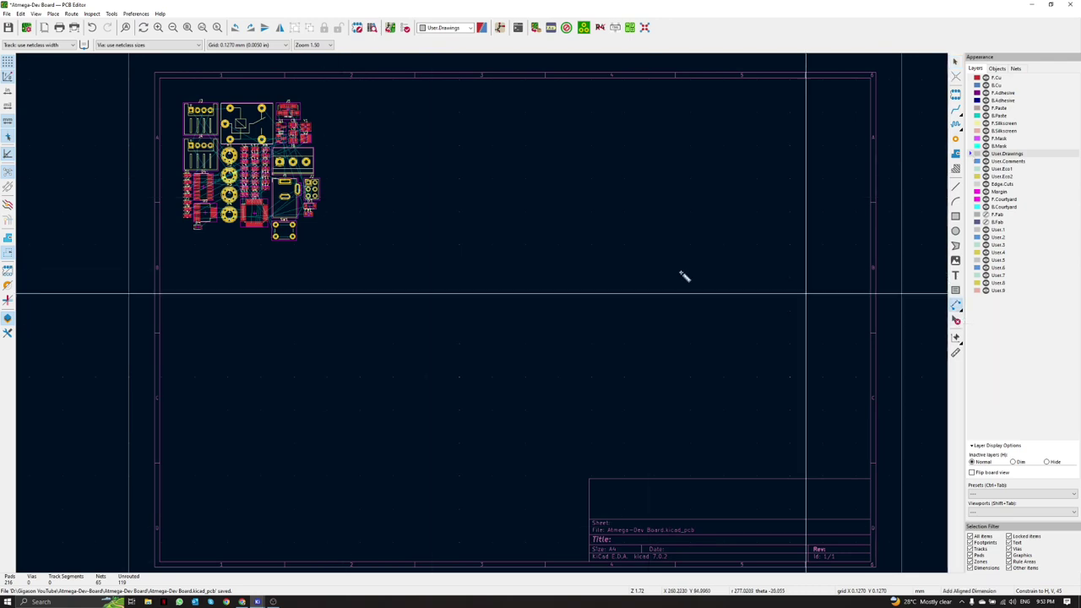
right_click(389, 243)
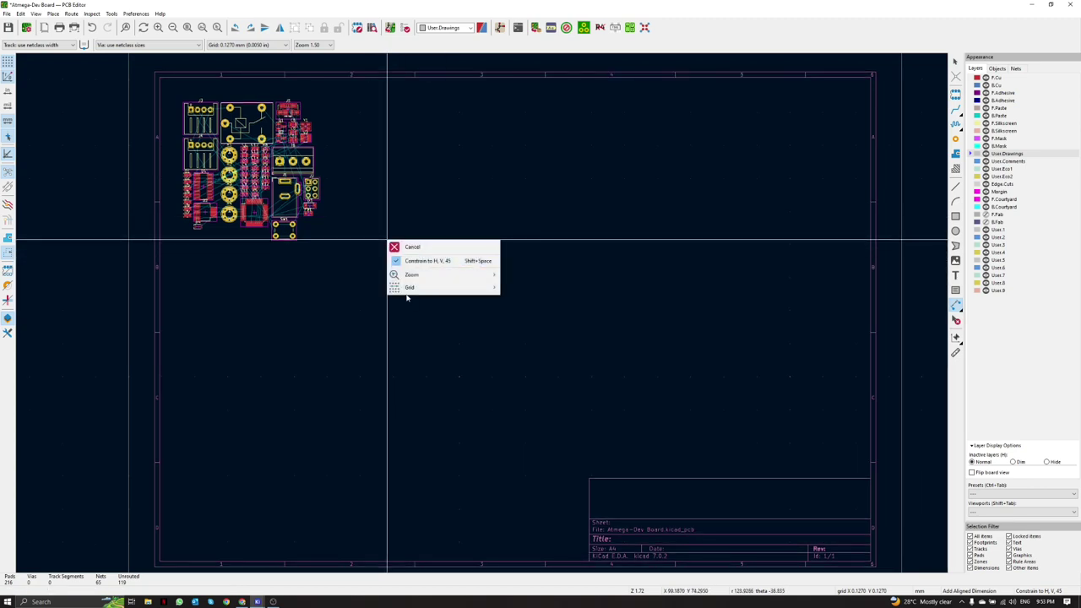
mouse_move(408, 288)
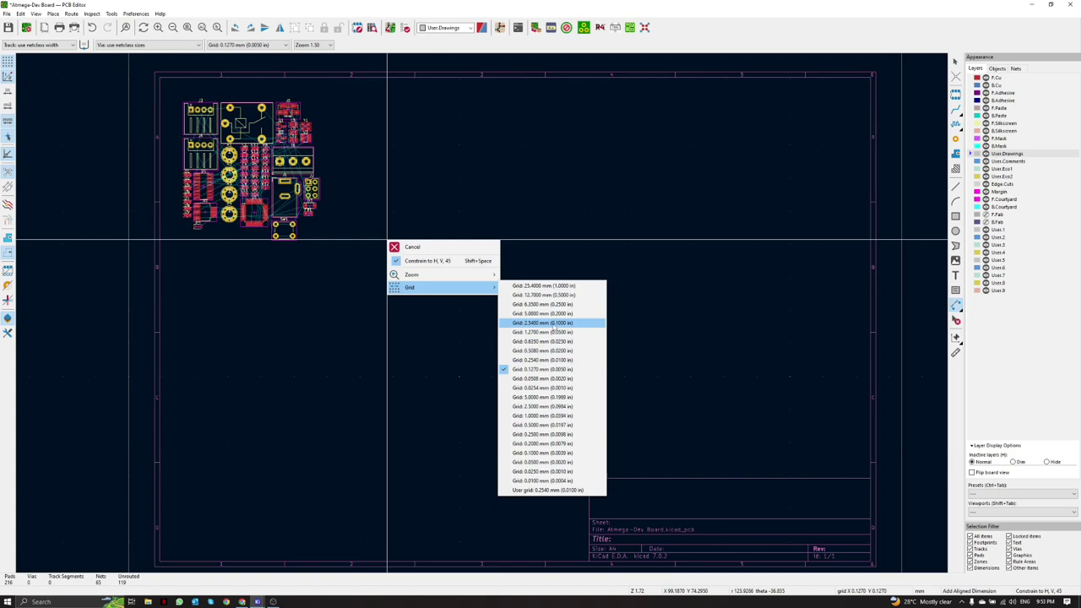
click(552, 323)
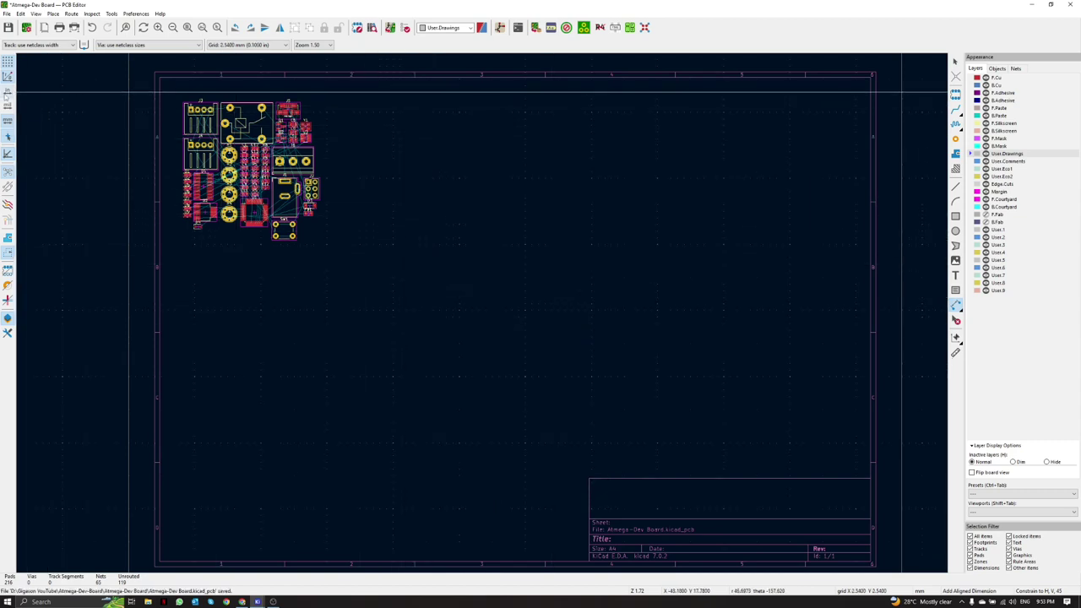
Step: Switch the units to inches and add a 3 in horizontal aligned dimension in the empty area beside the footprints
click(394, 174)
scroll(538, 178, up, 1)
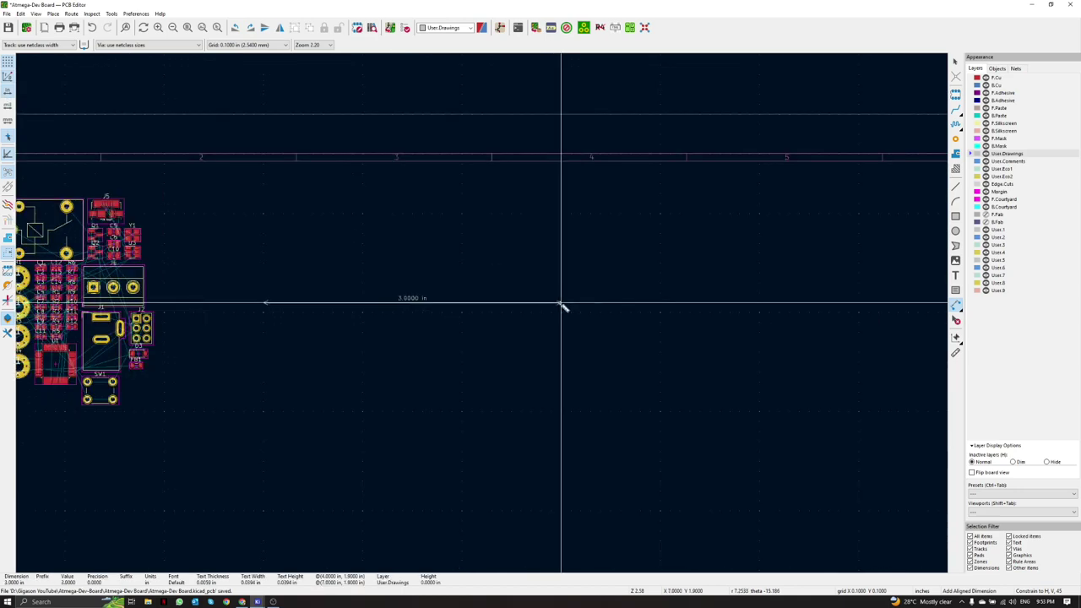
scroll(561, 303, down, 1)
scroll(481, 313, up, 2)
scroll(481, 312, down, 1)
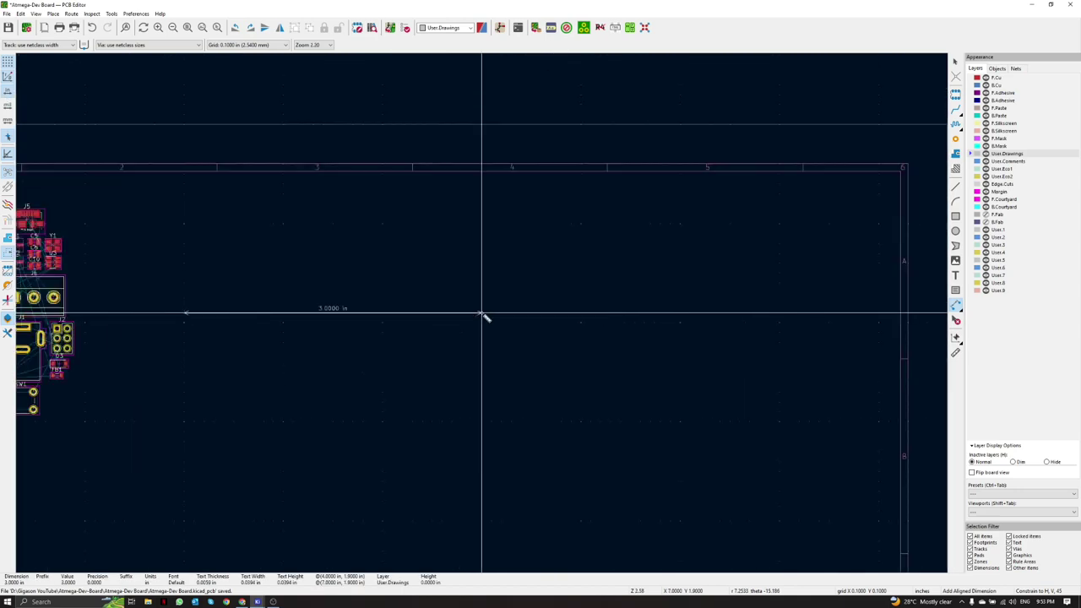
middle_drag(482, 312, 558, 299)
click(559, 299)
click(562, 273)
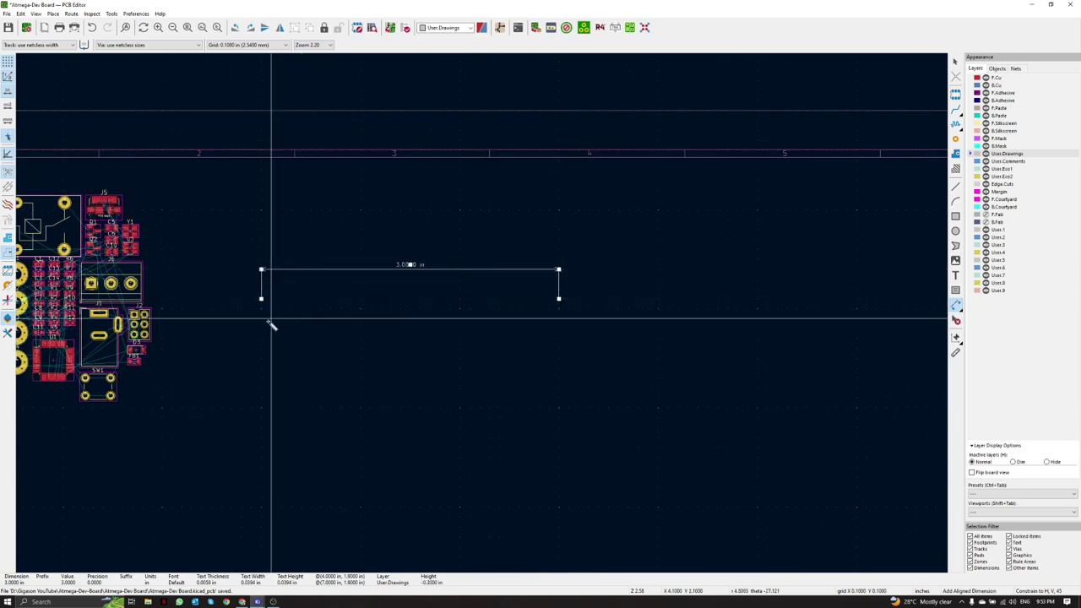
Step: Add a vertical aligned dimension of 63.5 mm running down from near the horizontal dimension's starting end
click(261, 309)
middle_drag(267, 460, 347, 386)
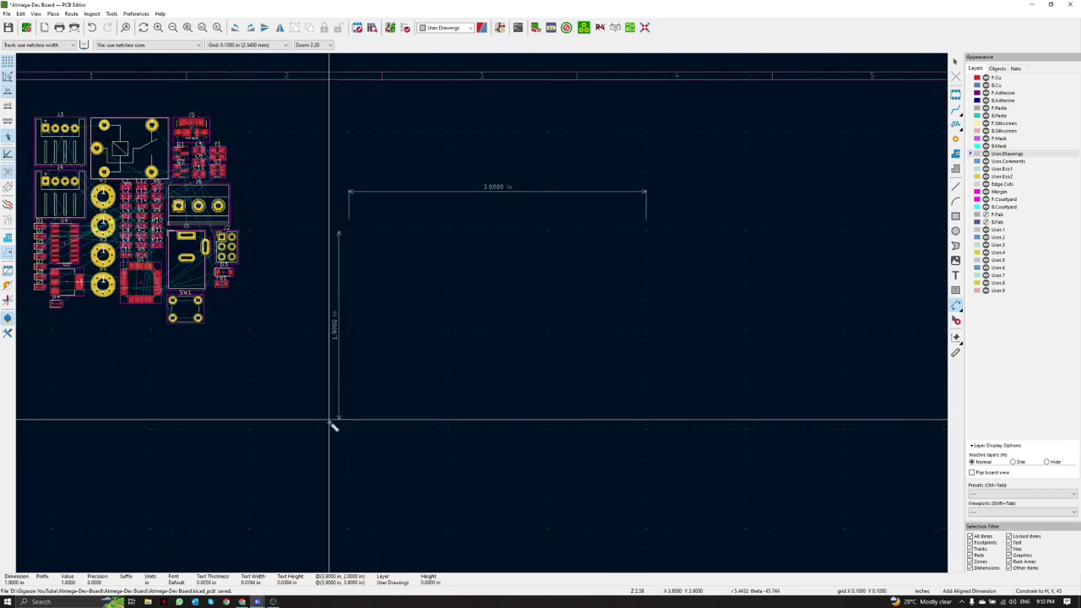
click(336, 478)
click(288, 475)
Step: Switch the units back to millimetres and leave the dimension tool
scroll(517, 389, down, 1)
click(6, 125)
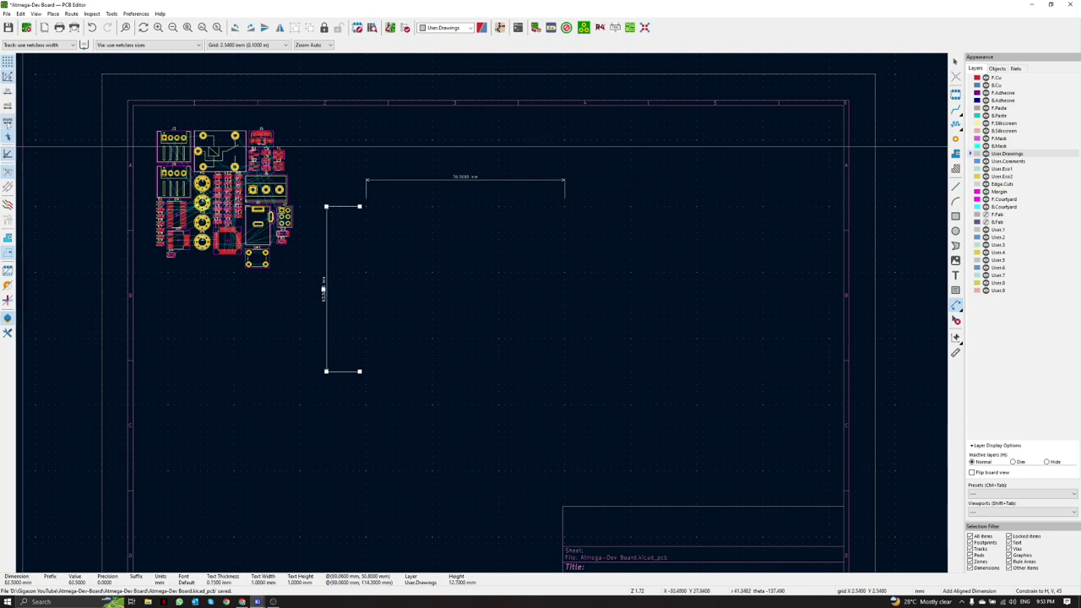
scroll(400, 265, up, 1)
middle_drag(482, 313, 434, 279)
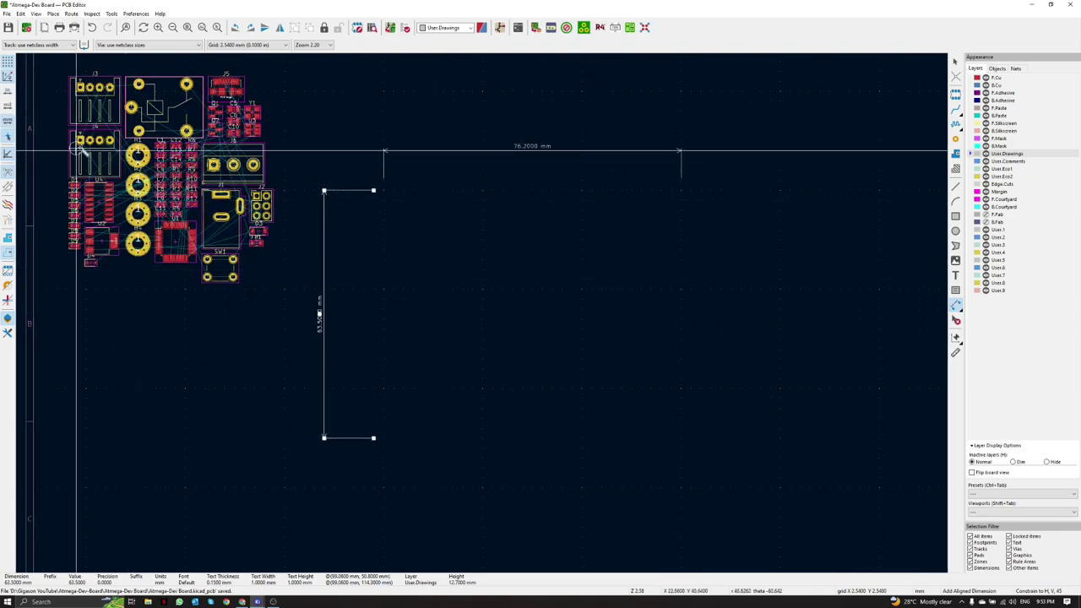
key(Escape)
middle_drag(633, 310, 613, 299)
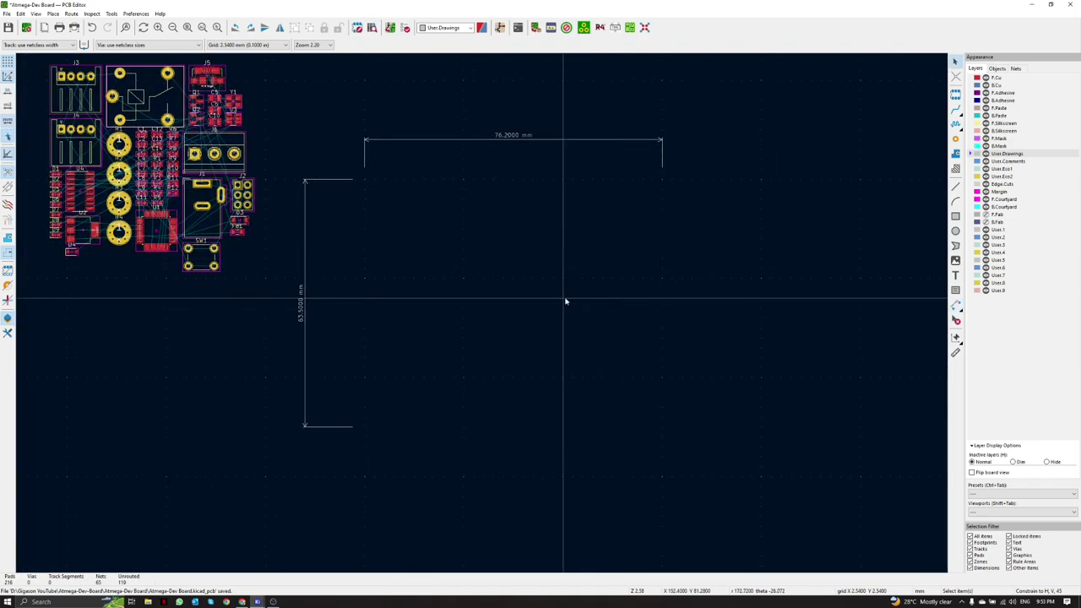
Step: Draw a closed 76.2 × 63.5 mm rectangular board outline with lines on Edge.Cuts and inspect the board in the 3D viewer
scroll(480, 288, down, 2)
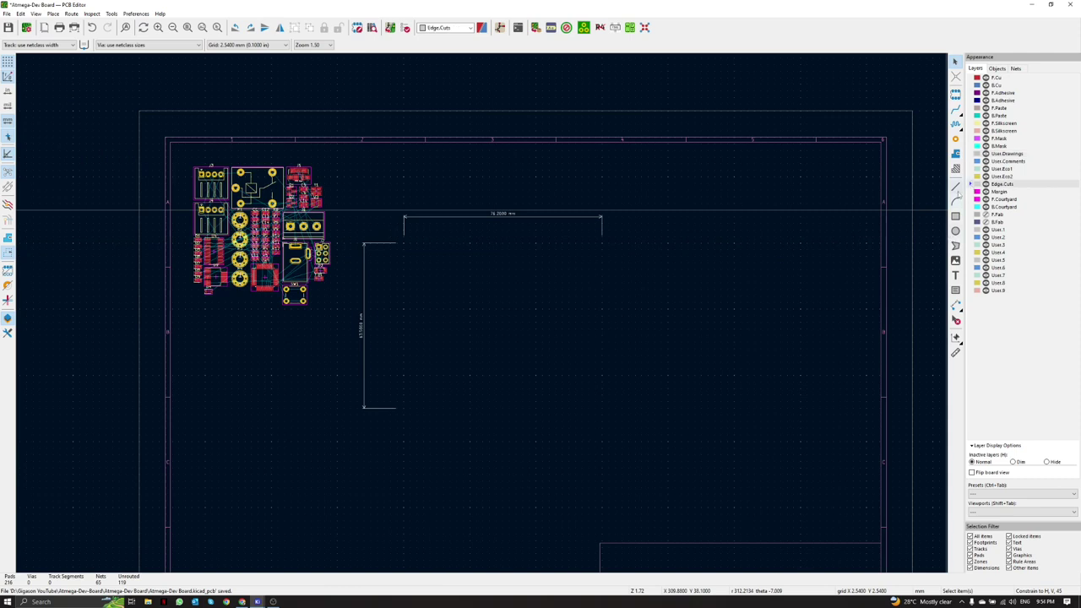
click(956, 186)
click(404, 243)
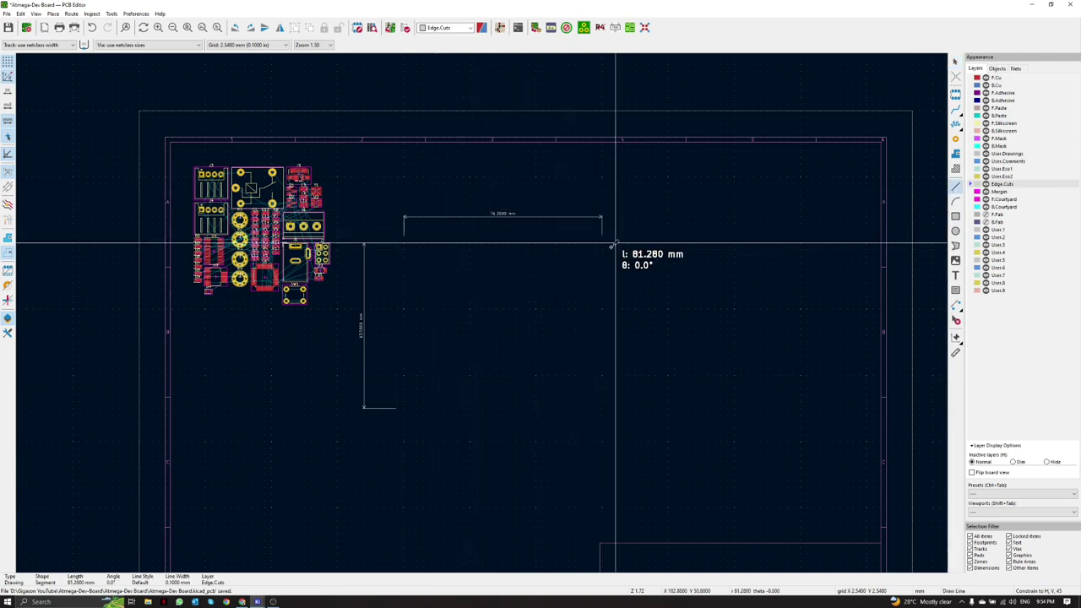
click(603, 242)
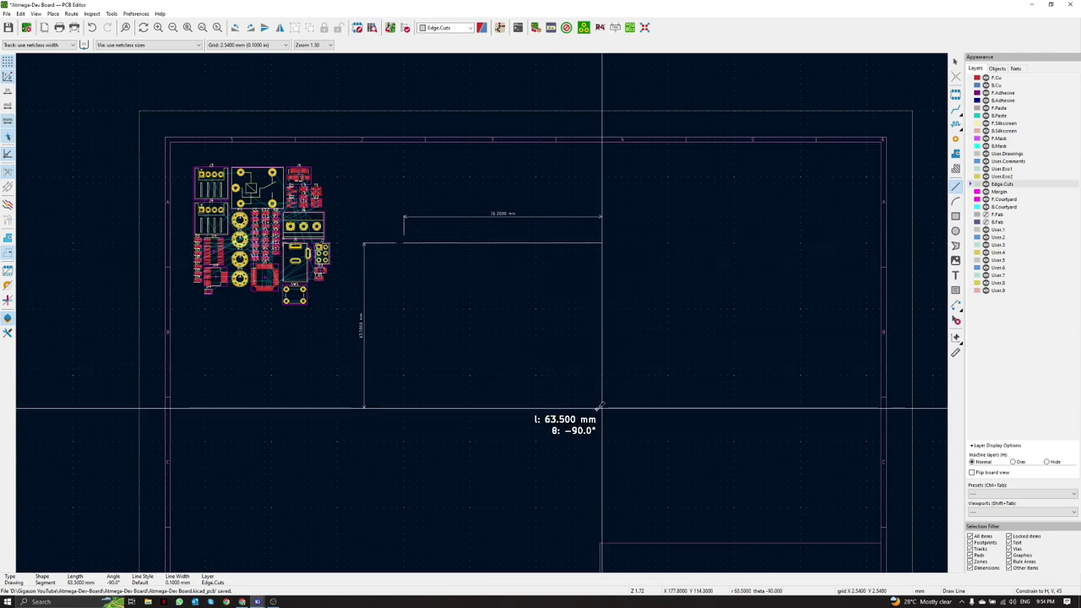
click(602, 408)
click(404, 408)
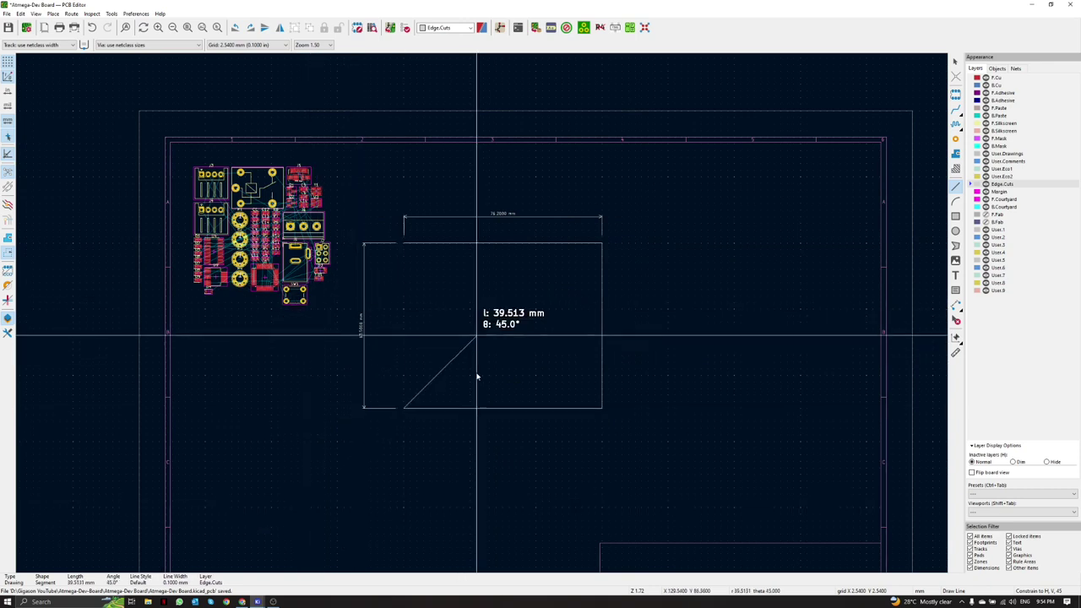
click(404, 244)
key(Escape)
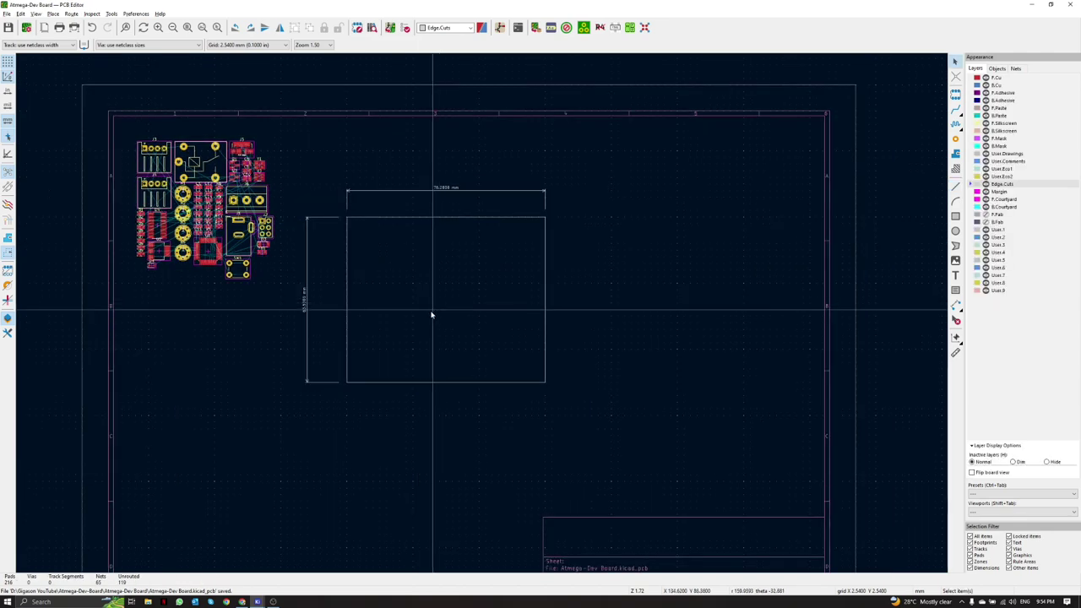
key(alt+3)
drag(612, 363, 672, 204)
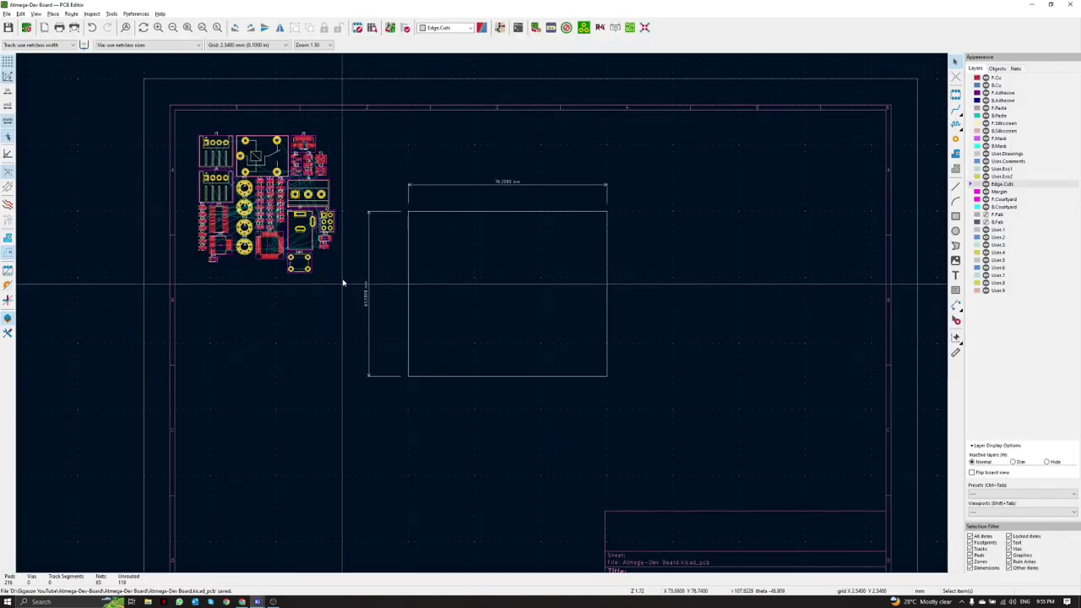
Step: Select all the footprints and move them down together so they sit level beside the board outline
drag(343, 277, 124, 124)
key(m)
click(326, 255)
Step: Select mounting hole H1 in the schematic editor and return to the PCB editor with its footprint selected
key(alt+Tab)
click(480, 330)
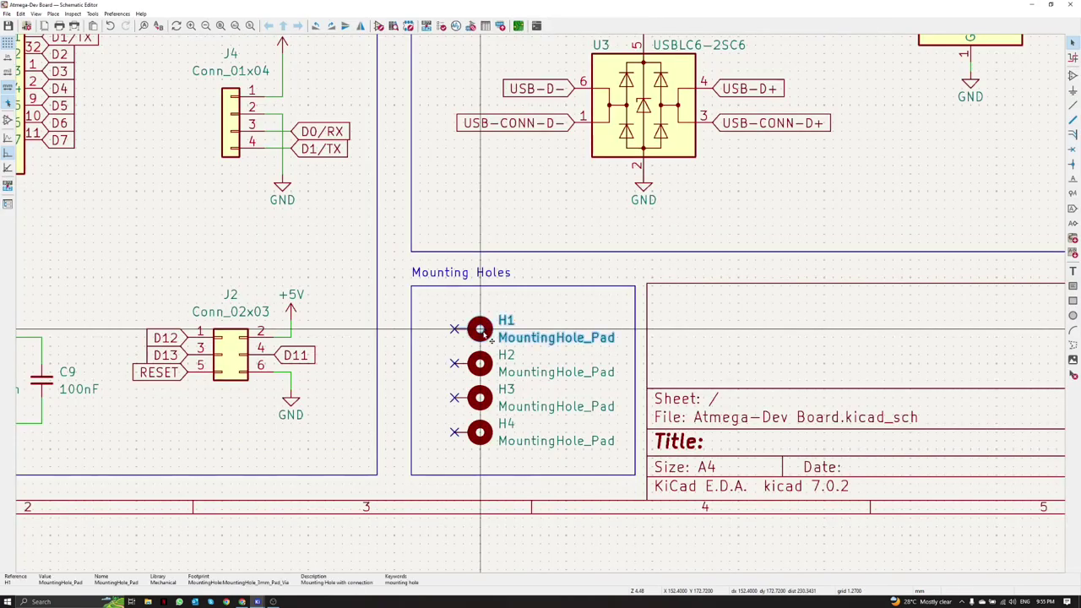
mouse_move(257, 601)
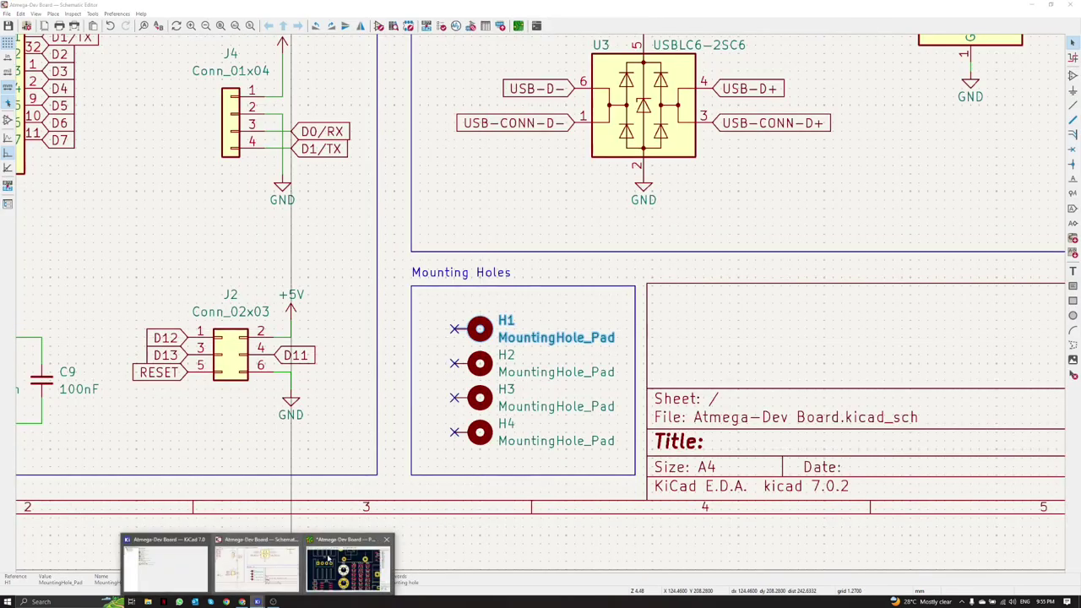
click(342, 559)
scroll(485, 311, down, 5)
middle_drag(484, 311, 385, 320)
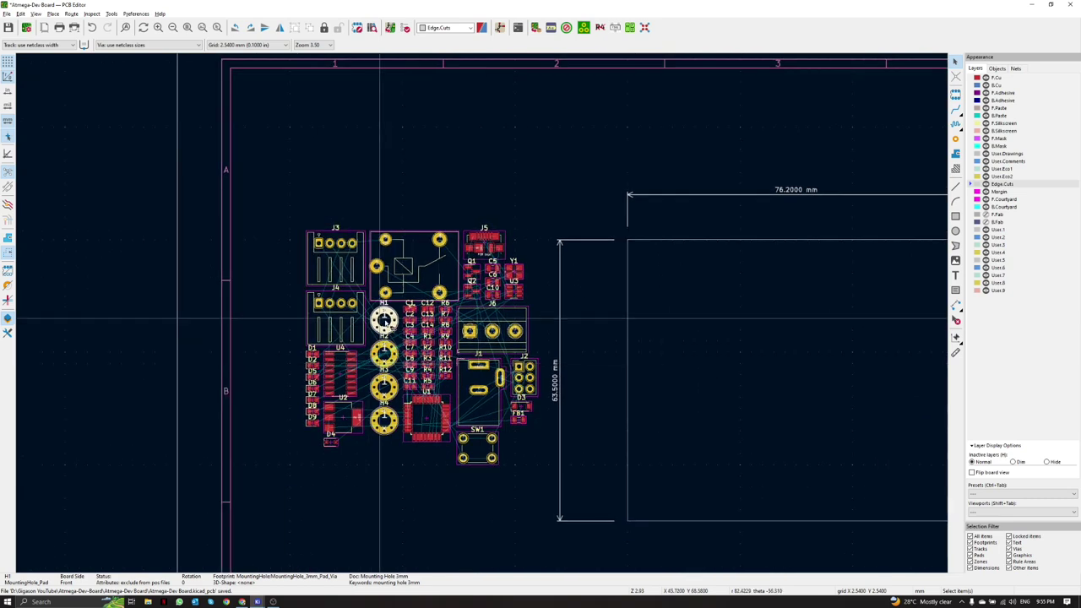
Step: Move mounting hole H1 inside the board outline near its upper-left corner, keeping its orientation at 0°
key(m)
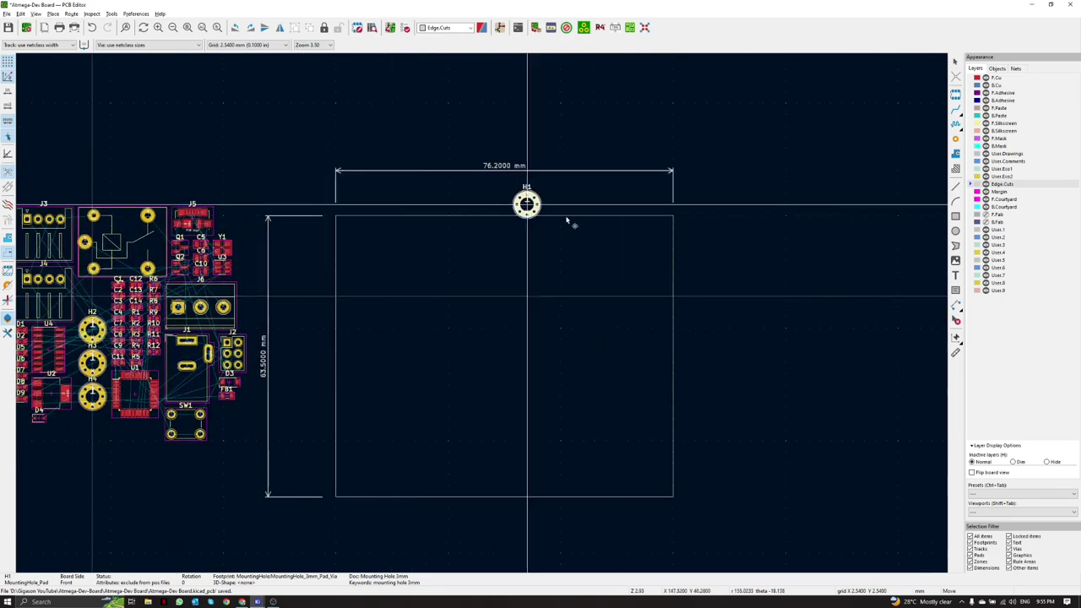
scroll(528, 313, up, 4)
scroll(446, 319, down, 3)
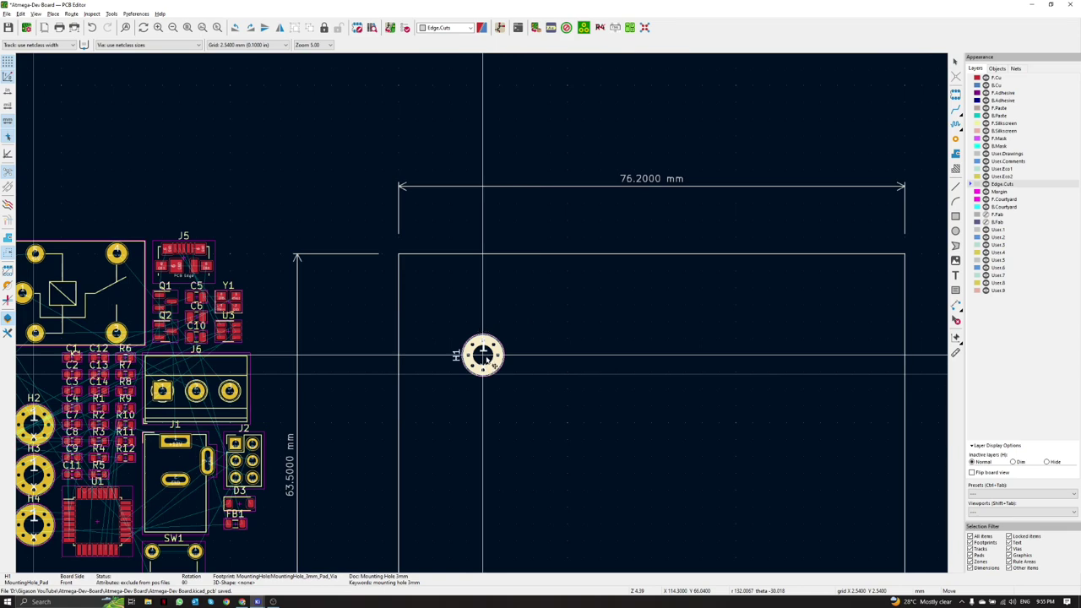
key(r)
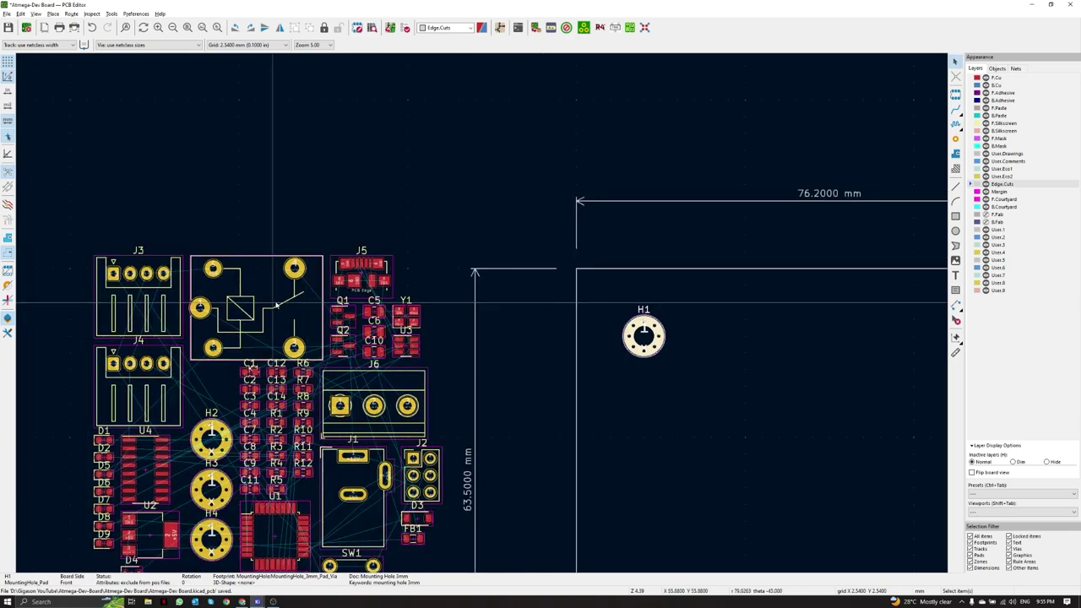
Step: Move relay K1 up out of the footprint cluster into the free space above it
click(276, 305)
key(m)
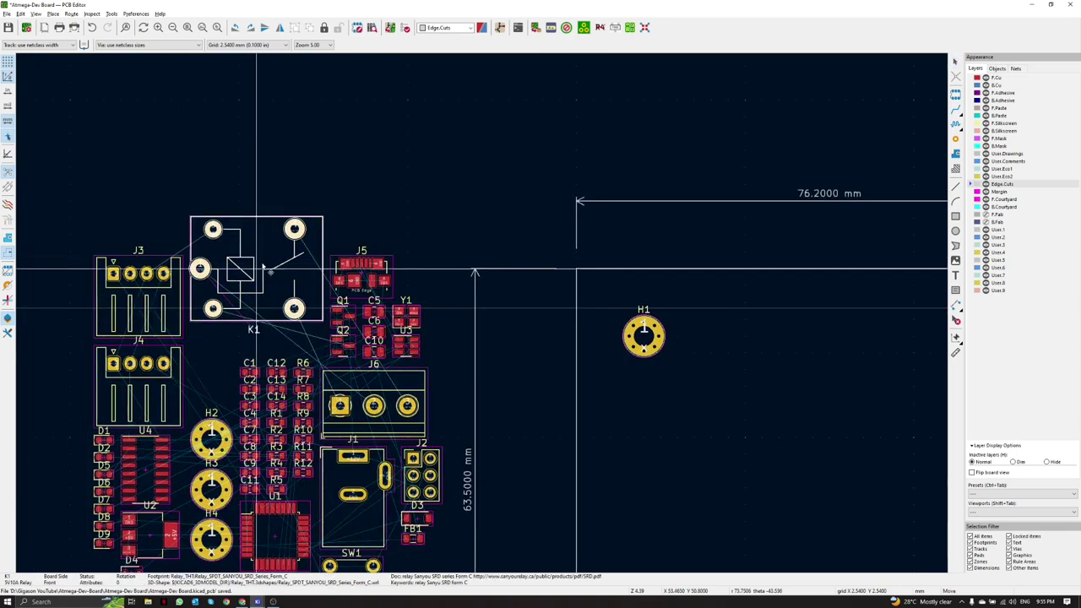
middle_drag(266, 137, 278, 272)
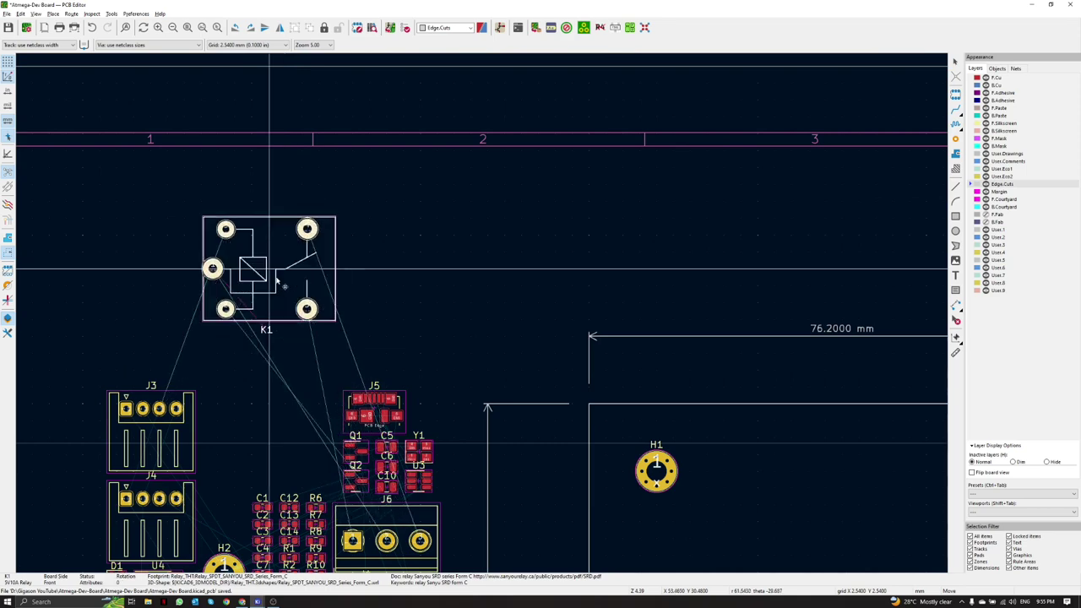
click(262, 372)
Step: Set the grid to 1.27 mm and move mounting hole H1 into the outline's upper-left corner at X 105.41, Y 54.61 mm
right_click(424, 251)
mouse_move(473, 326)
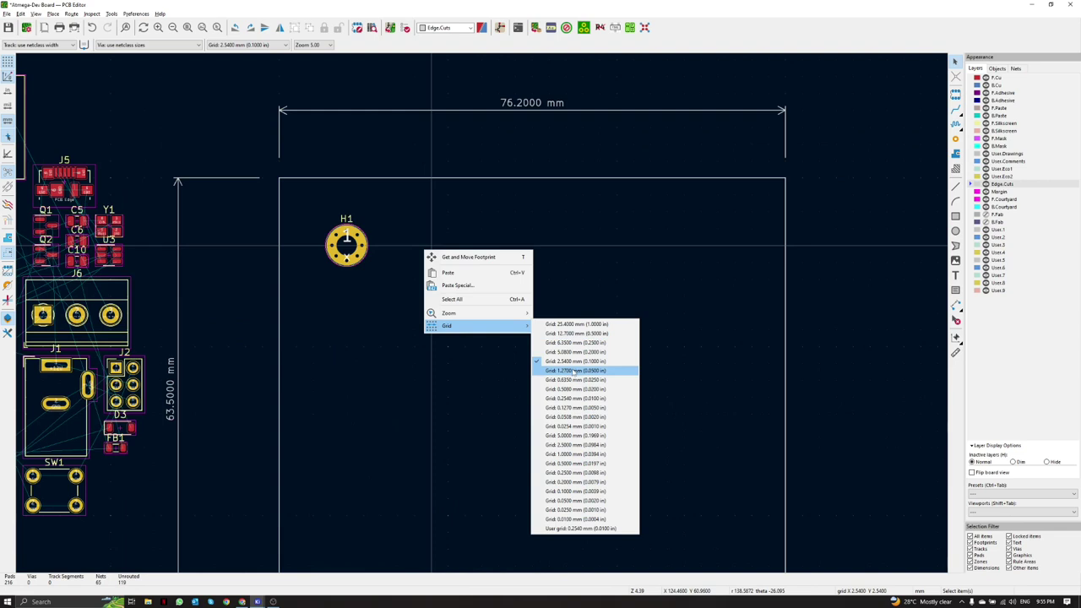
click(575, 371)
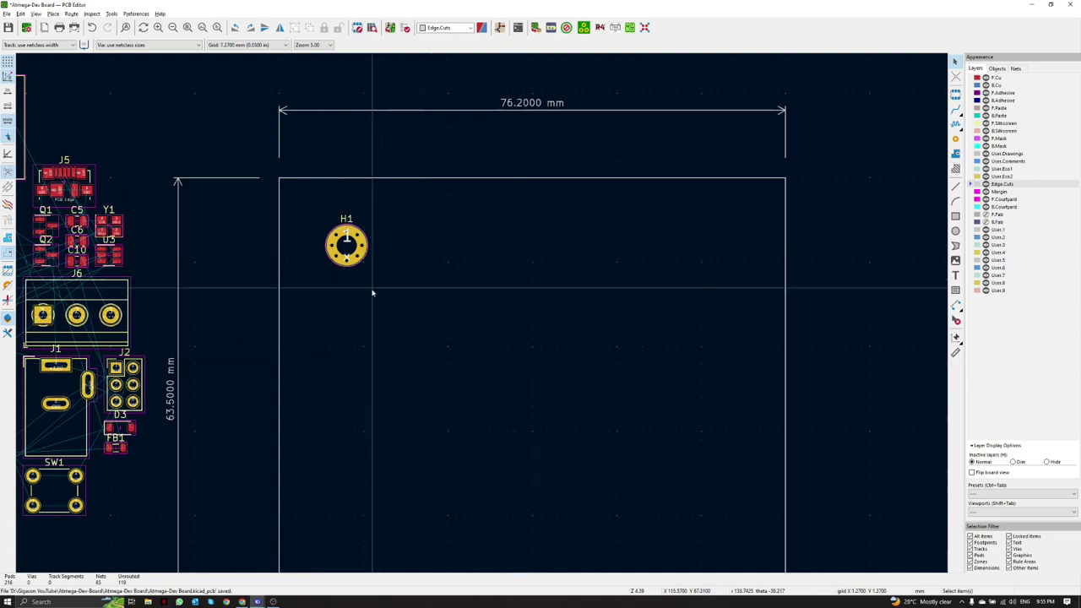
click(345, 246)
scroll(346, 246, up, 3)
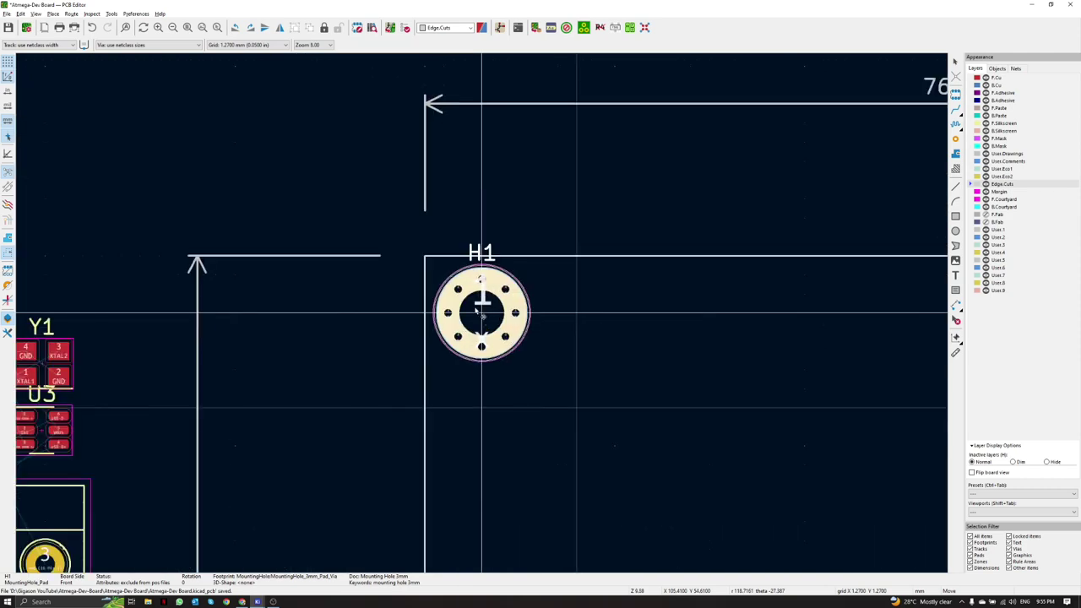
click(476, 310)
Step: Open the 3D viewer to inspect the board outline and its corner mounting holes
scroll(481, 313, down, 5)
middle_drag(427, 347, 456, 313)
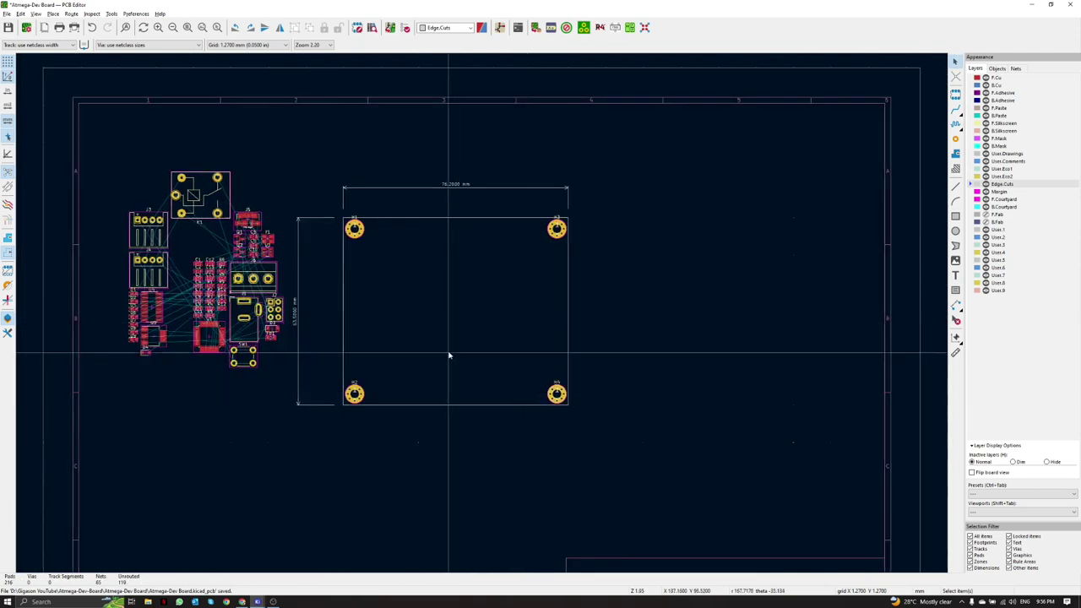
middle_drag(449, 355, 440, 340)
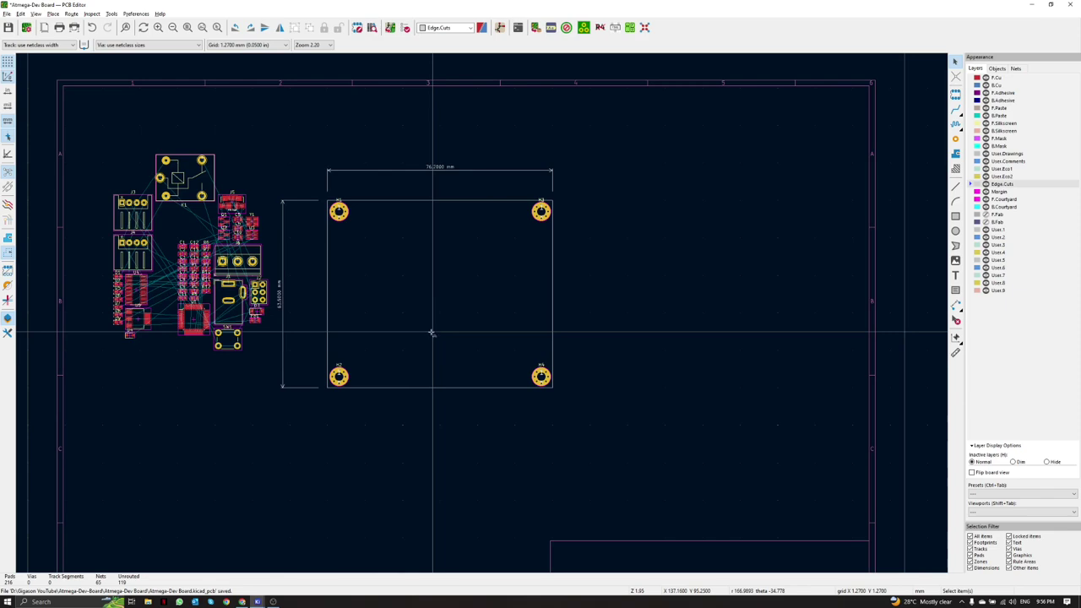
key(alt+3)
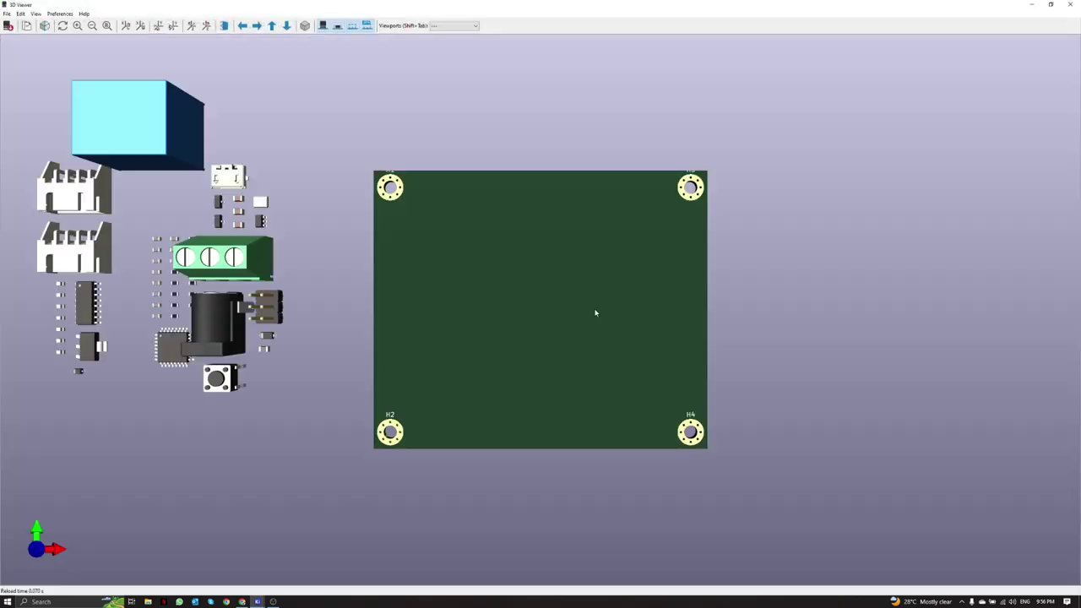
Step: Examine the board's four corner mounting holes and their silkscreen labels from several angles in 3D, and return to the layout
drag(594, 306, 640, 297)
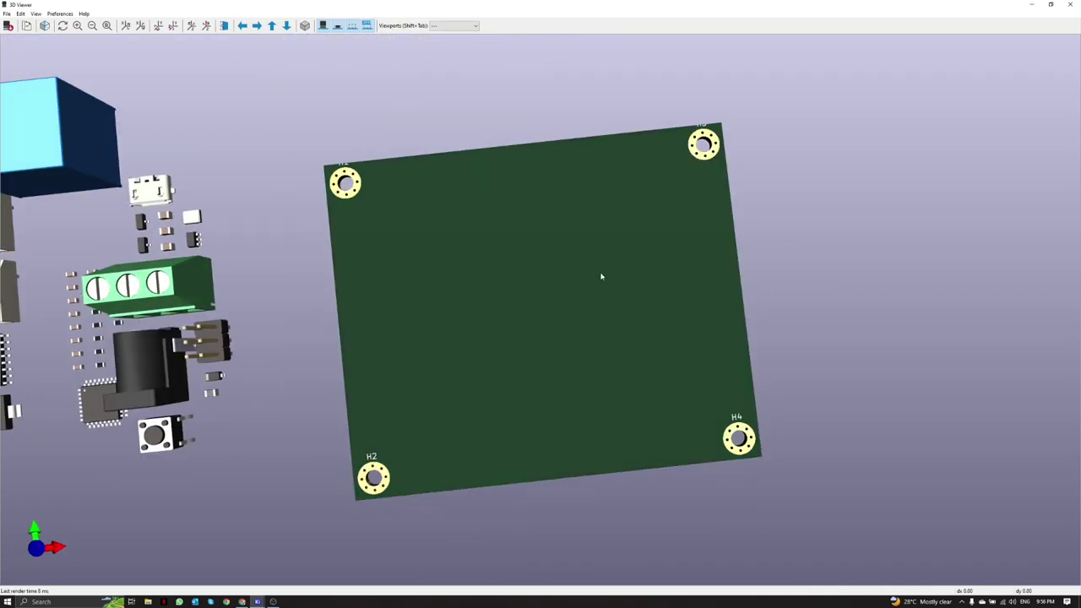
middle_drag(603, 275, 603, 198)
scroll(341, 360, up, 2)
drag(394, 411, 410, 382)
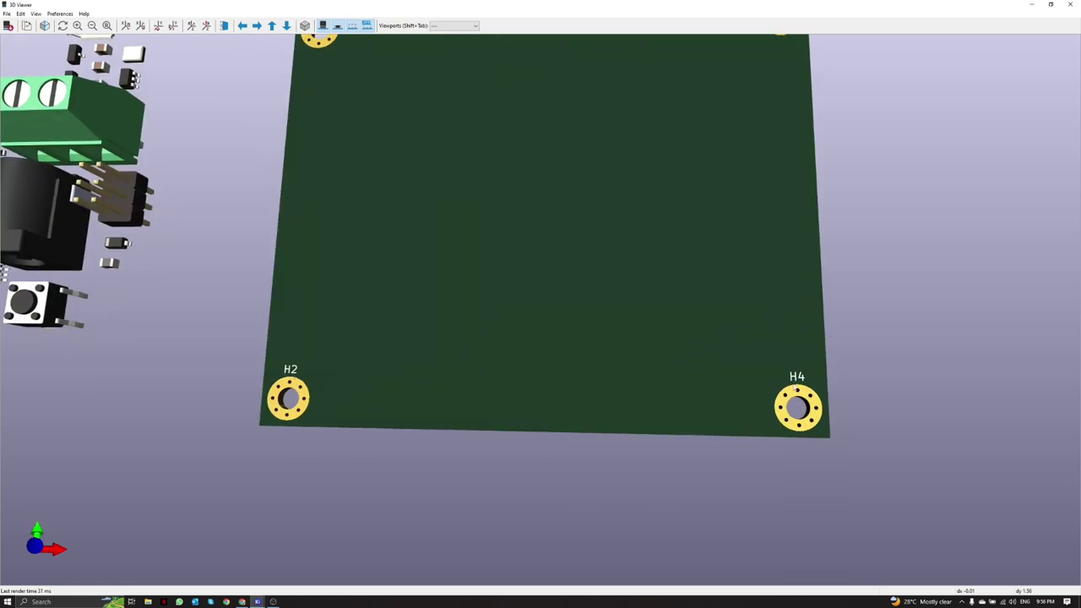
middle_drag(300, 376, 465, 437)
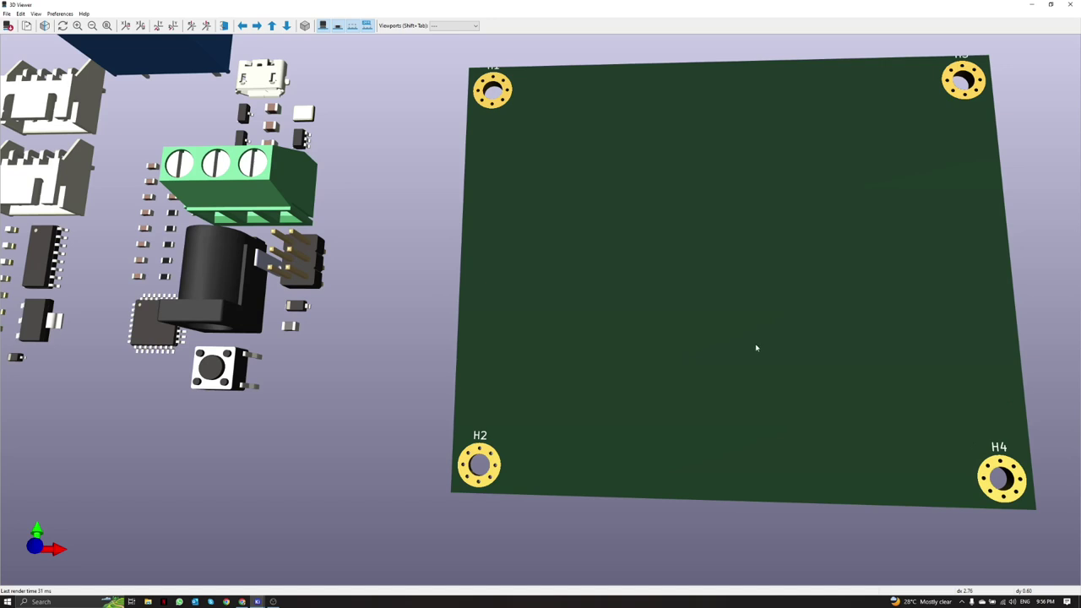
scroll(637, 306, down, 3)
scroll(444, 430, up, 4)
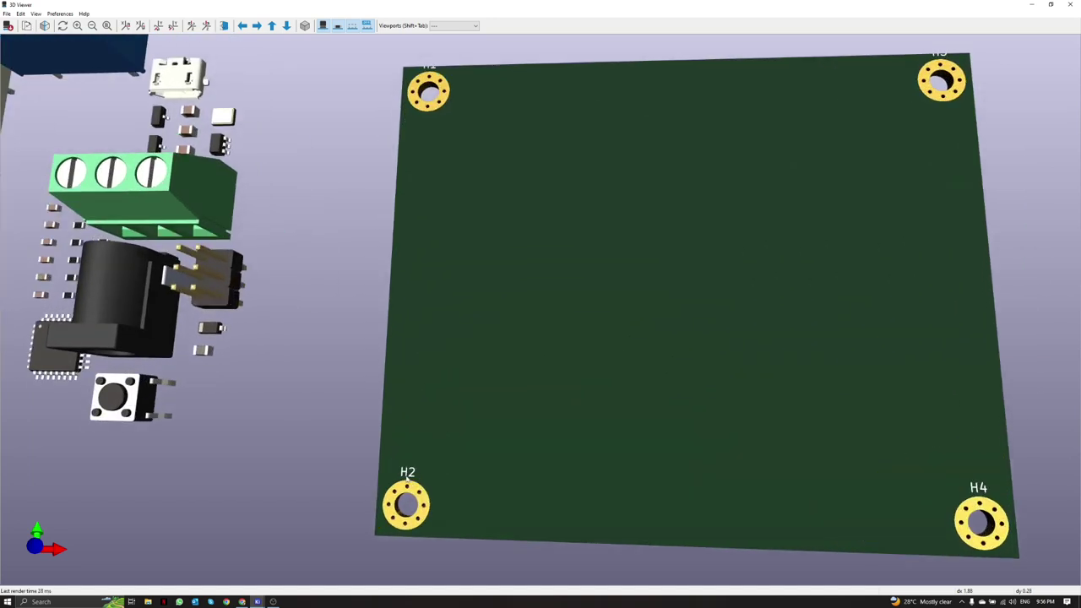
middle_drag(538, 436, 501, 440)
click(1070, 4)
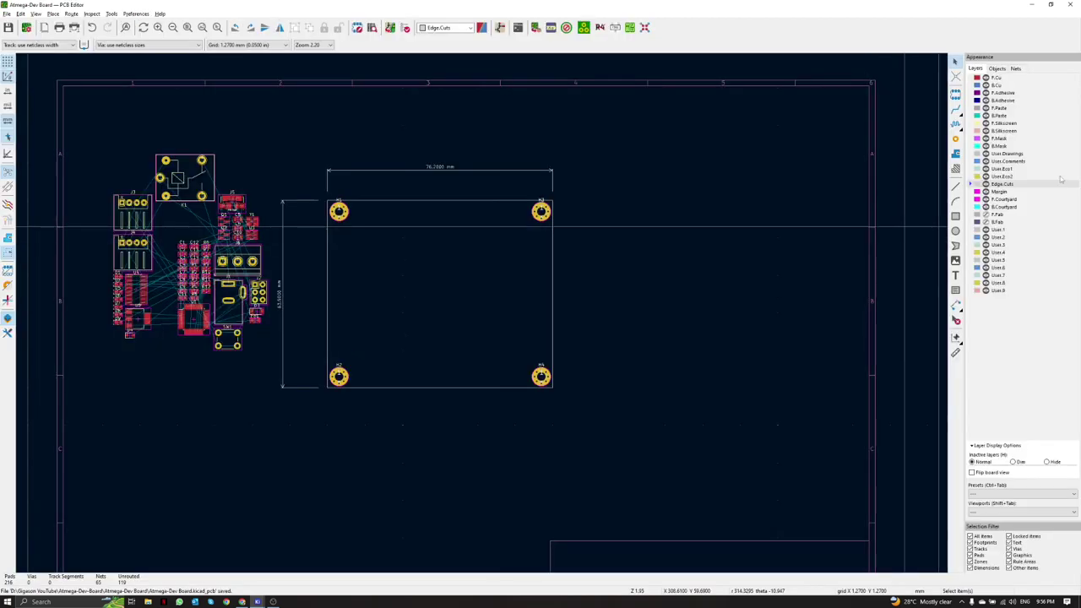
Step: Assign mounting hole H1's reference designator to the F.Fab layer so it leaves the front silkscreen
click(994, 222)
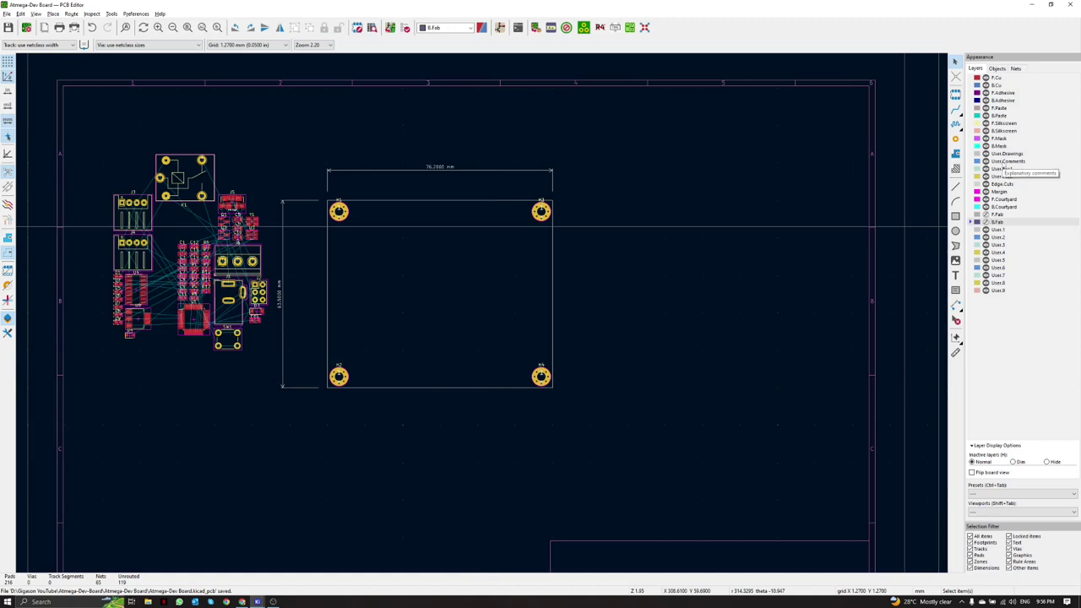
click(984, 215)
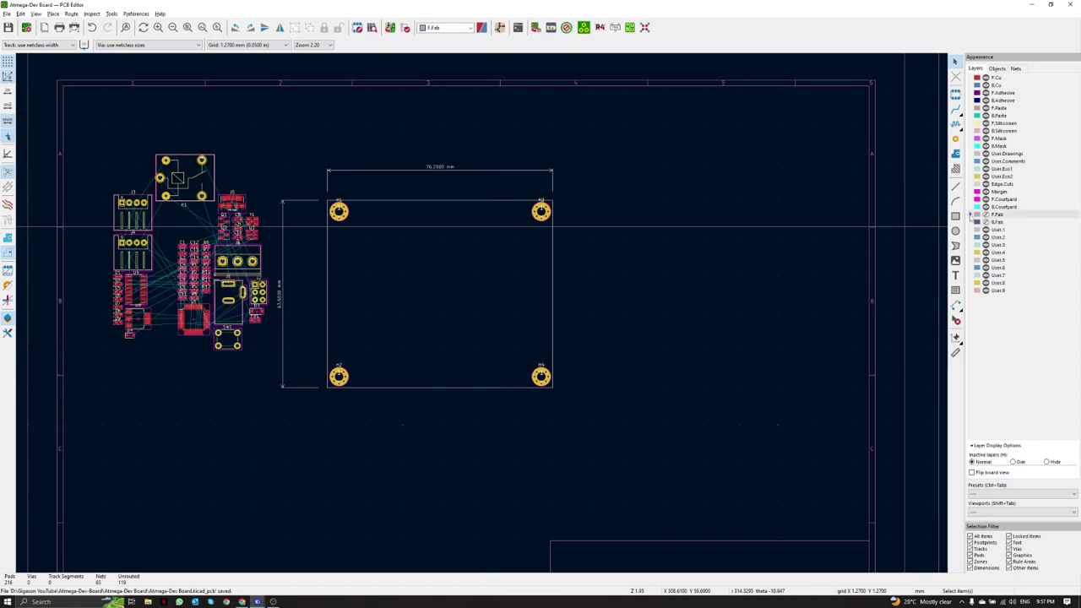
scroll(342, 207, up, 5)
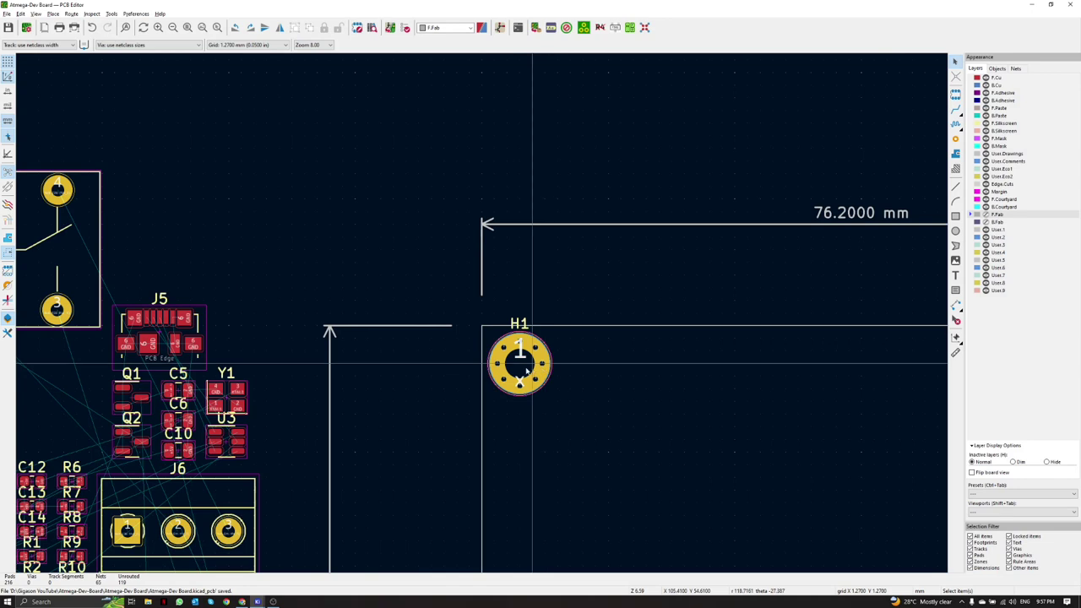
click(524, 371)
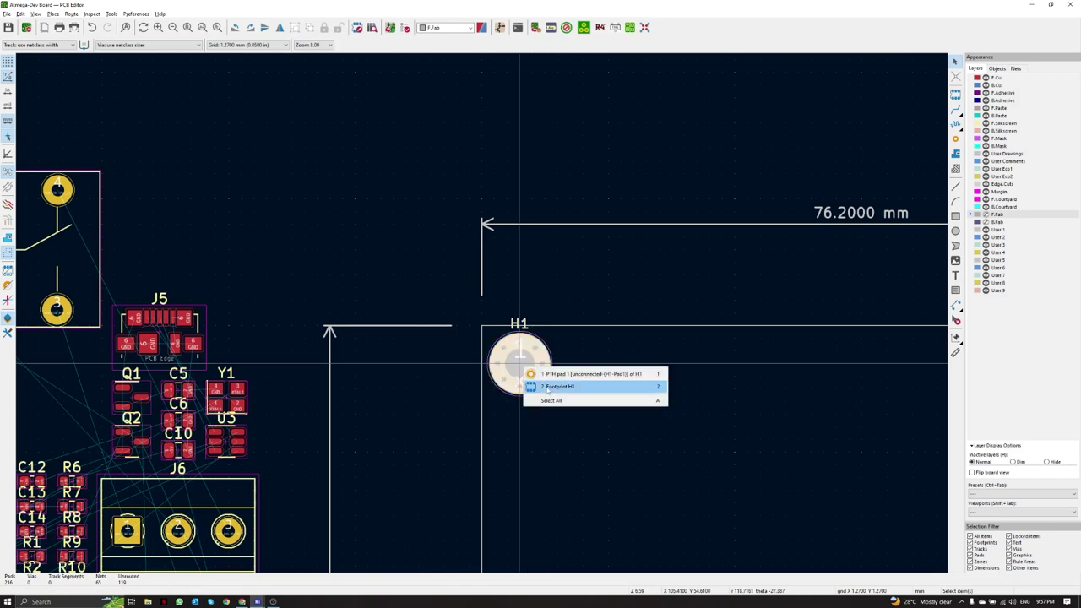
click(549, 390)
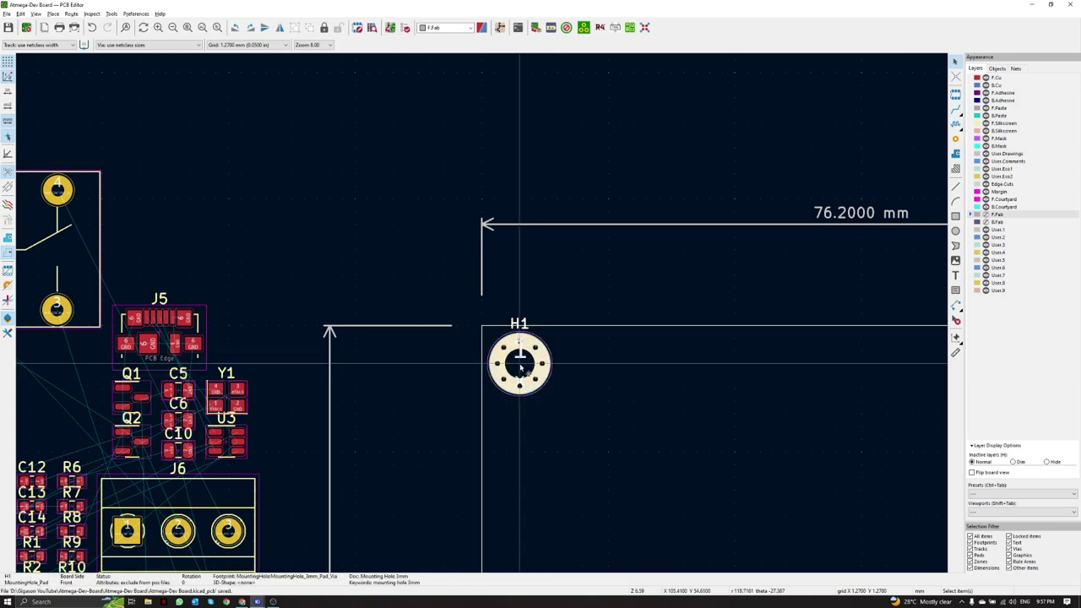
double_click(521, 370)
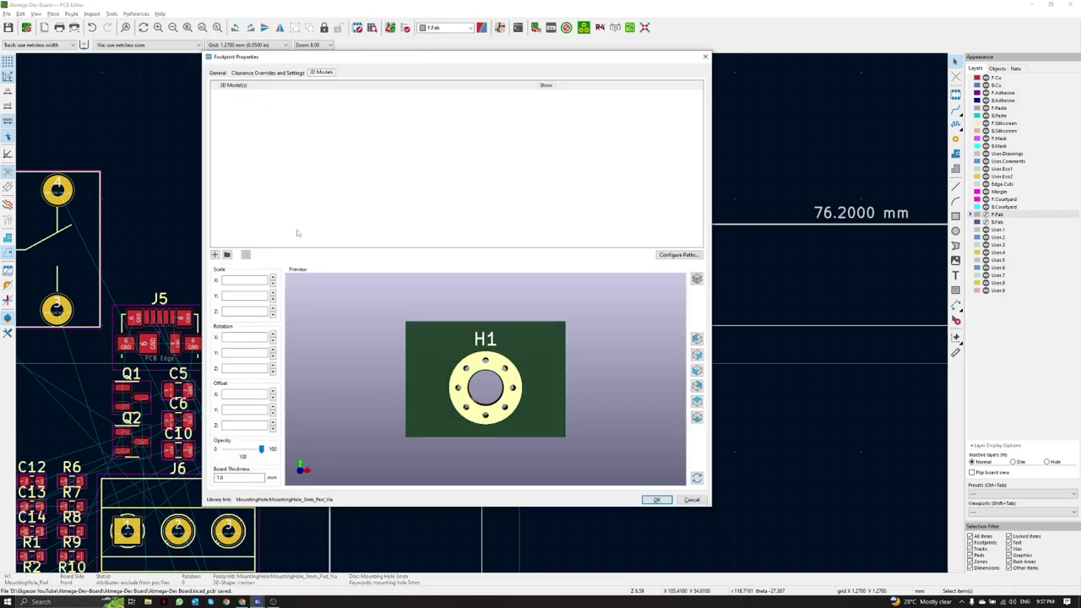
click(218, 73)
click(680, 97)
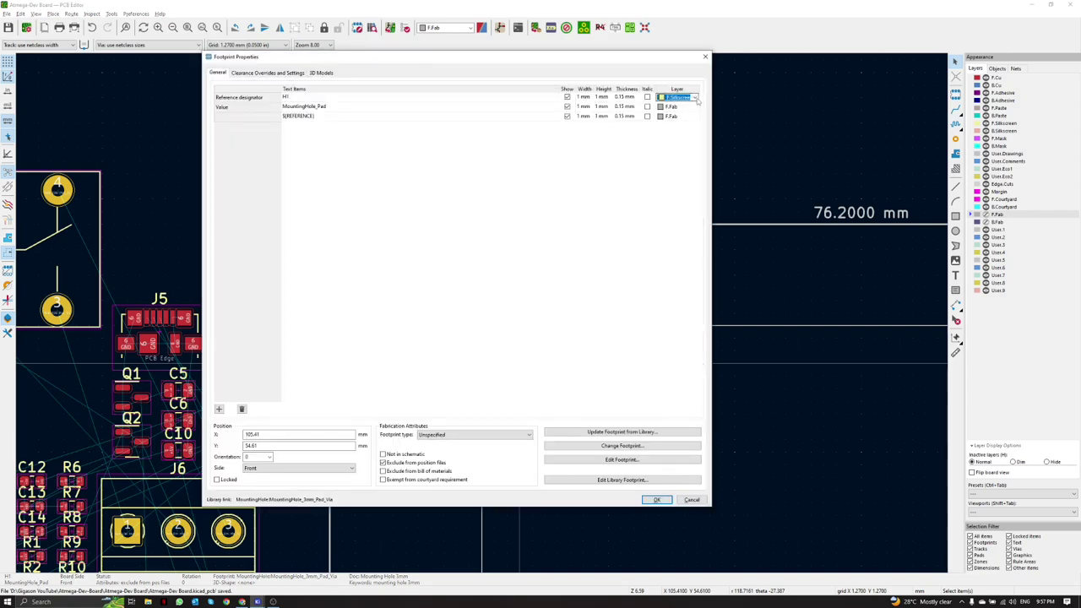
click(694, 98)
click(685, 286)
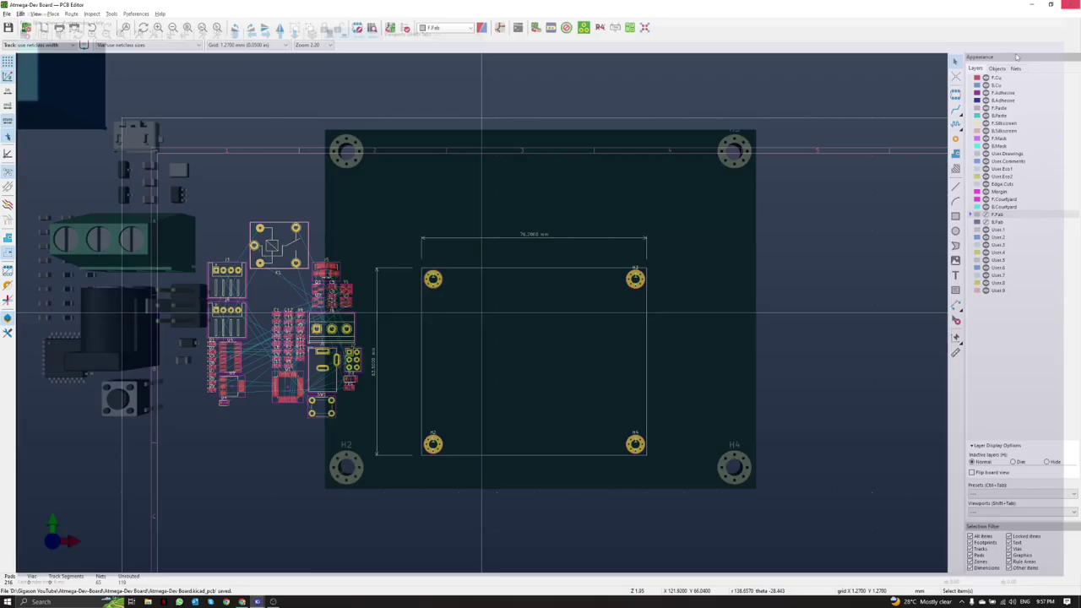
Step: Undo the layer change of mounting hole H1's reference designator
scroll(478, 370, down, 4)
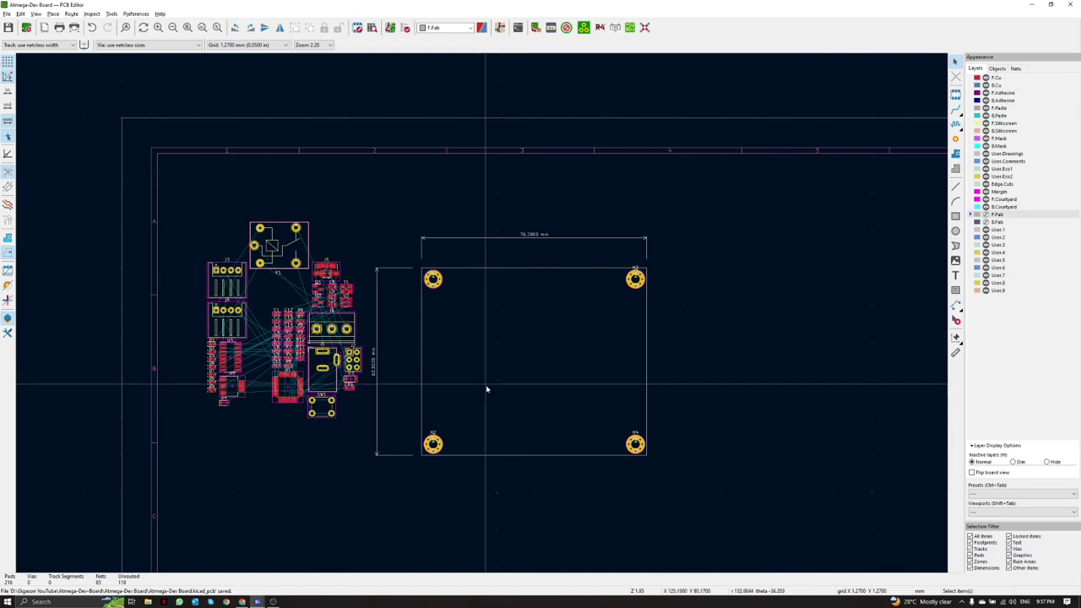
key(ctrl+z)
click(481, 385)
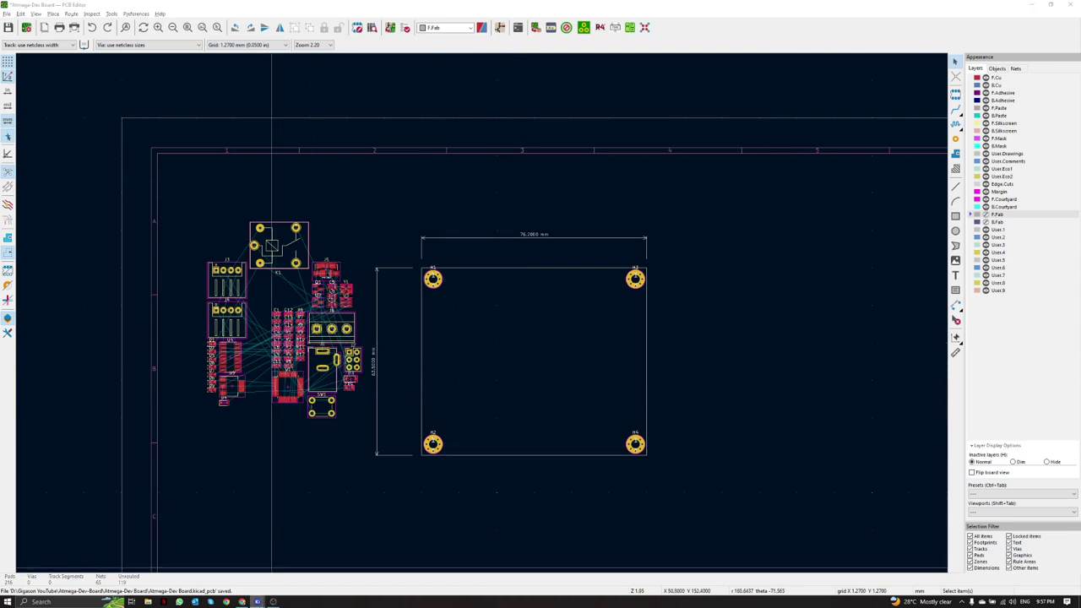
mouse_move(258, 601)
click(202, 582)
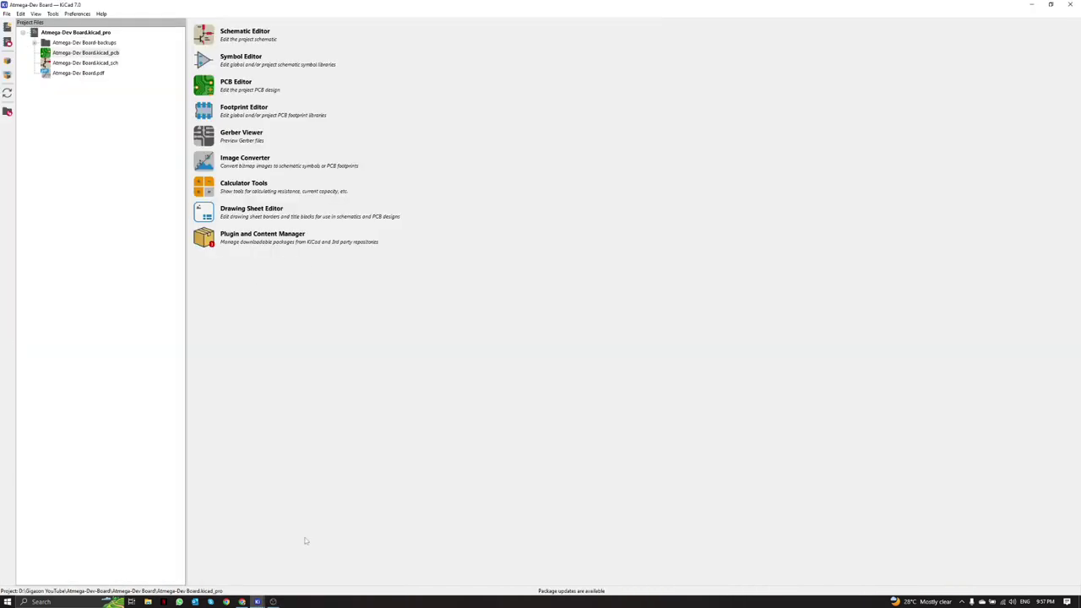
mouse_move(257, 602)
click(350, 566)
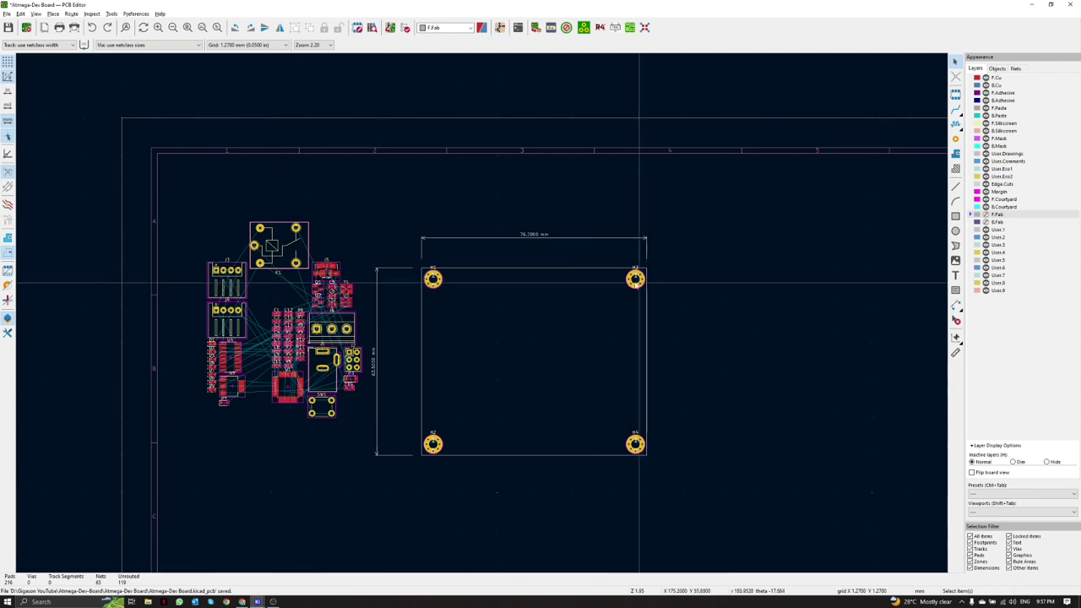
Step: Remove the reference labels of all four corner mounting holes from the silkscreen in a single operation
drag(634, 281, 434, 449)
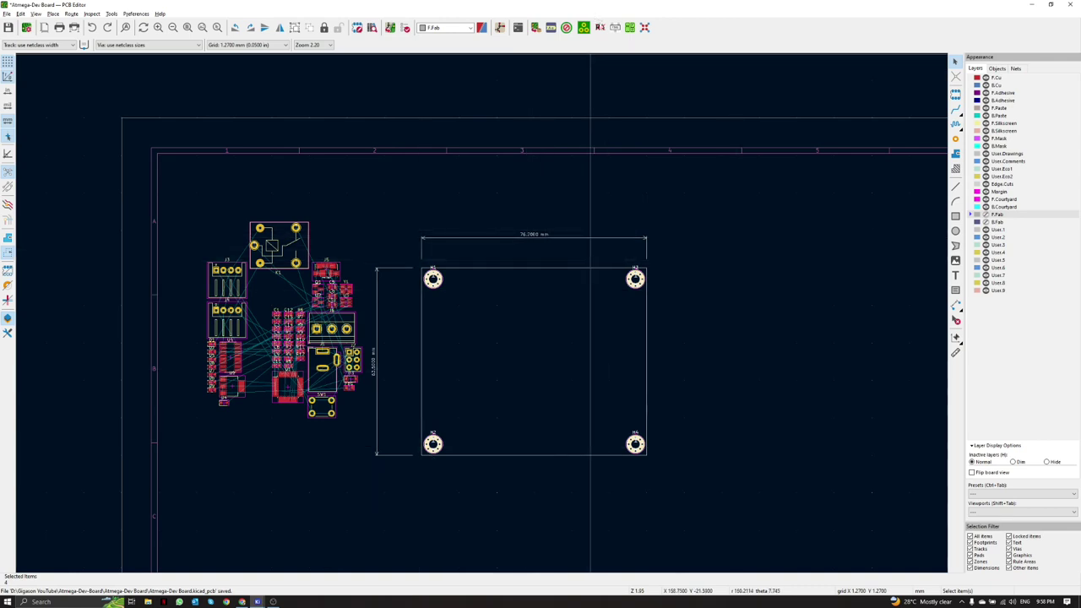
click(600, 28)
click(514, 350)
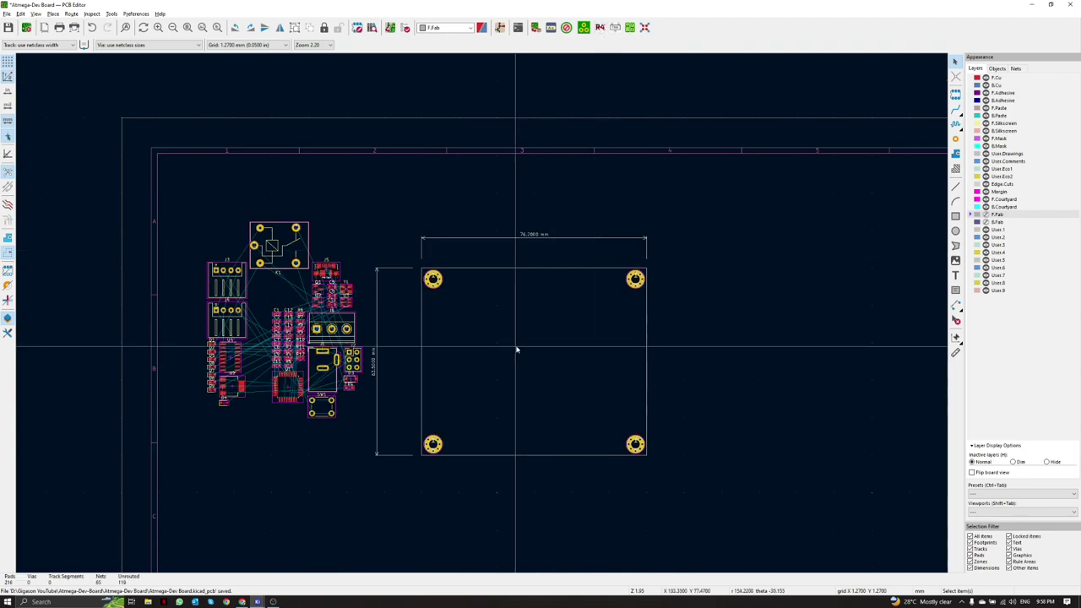
scroll(569, 391, up, 5)
scroll(482, 316, down, 5)
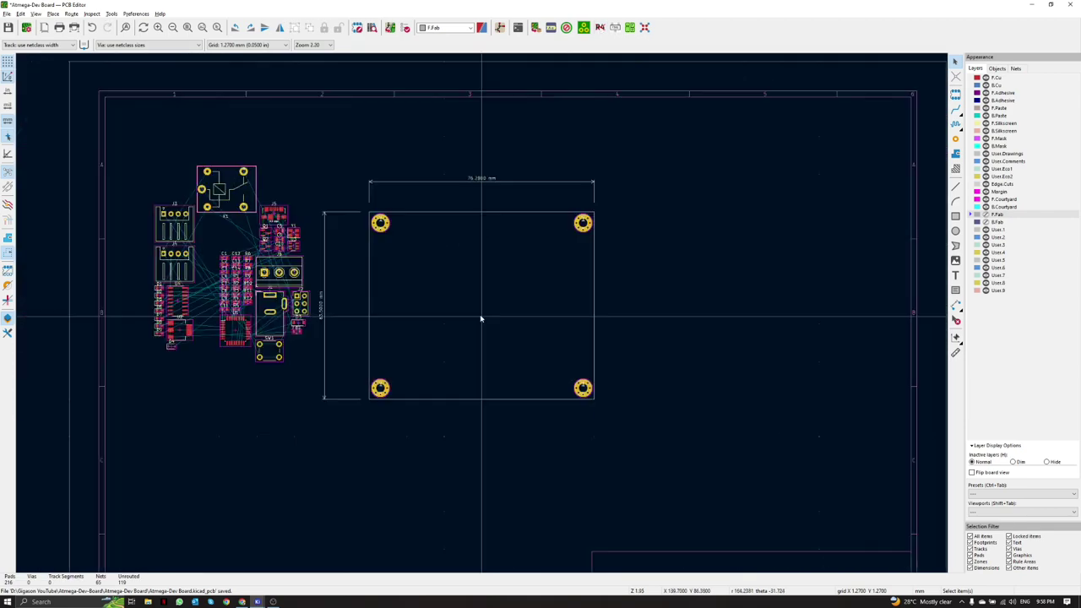
Step: Inspect the four mounting holes in the 3D viewer to check their silkscreen labels, and close the viewer
key(alt+3)
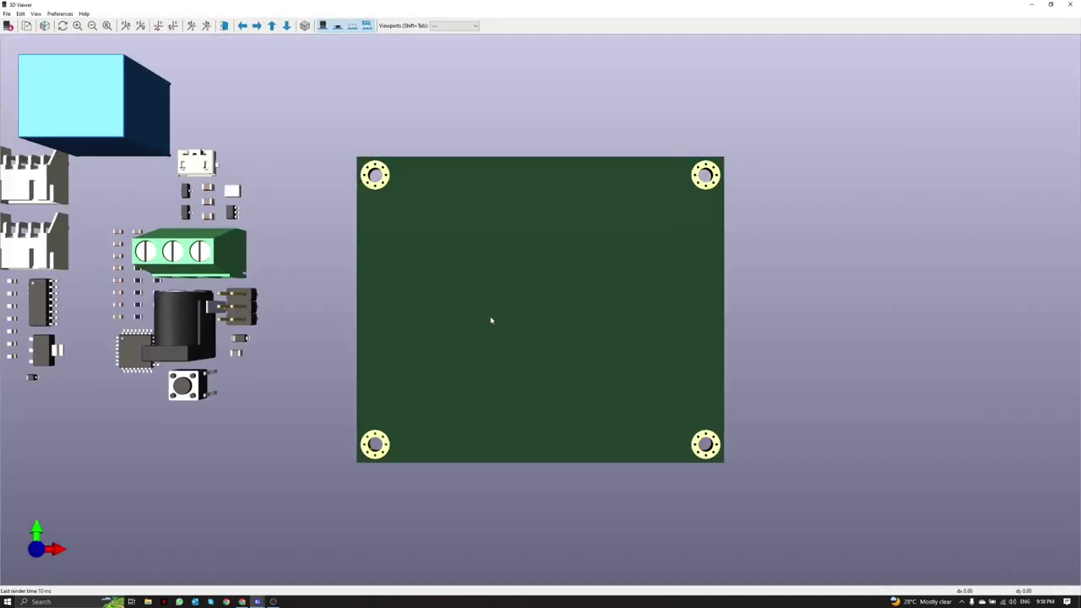
middle_drag(493, 319, 559, 334)
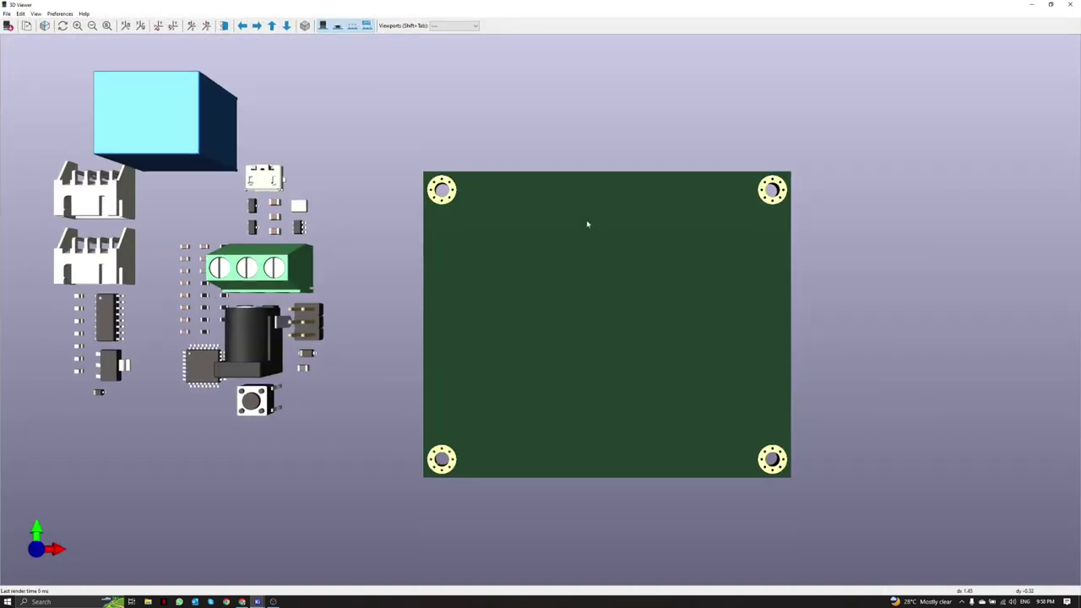
scroll(588, 225, up, 5)
middle_drag(441, 160, 513, 244)
scroll(512, 243, down, 1)
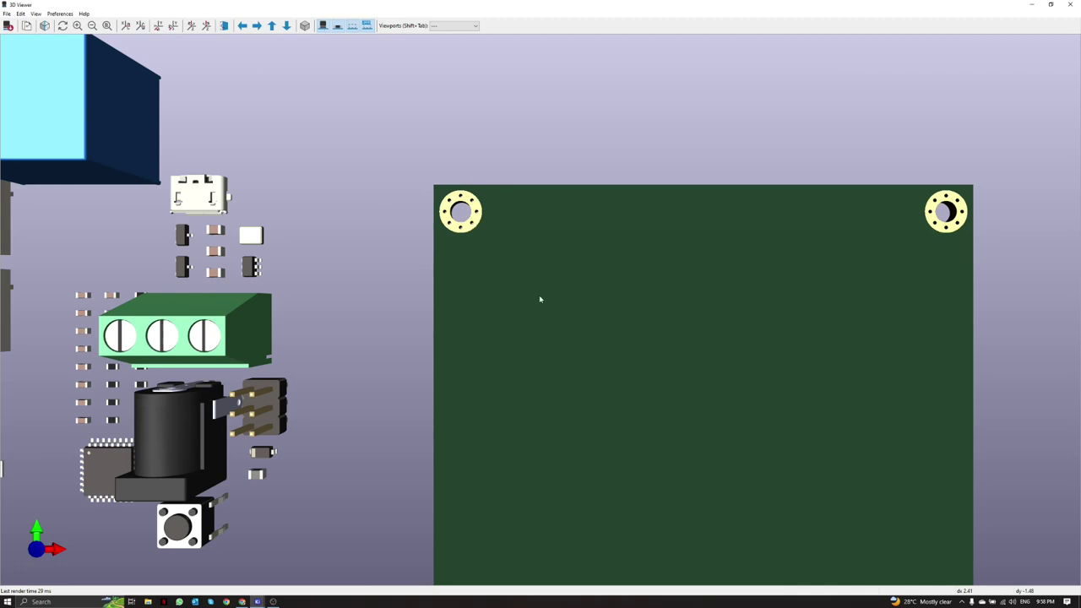
scroll(539, 299, down, 1)
scroll(532, 294, down, 1)
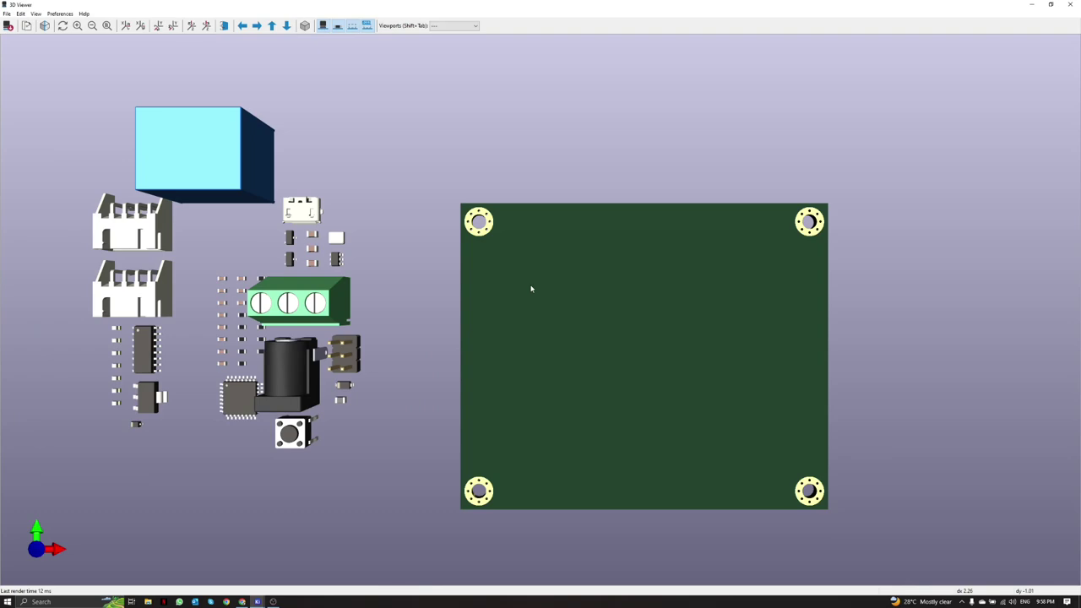
click(1070, 4)
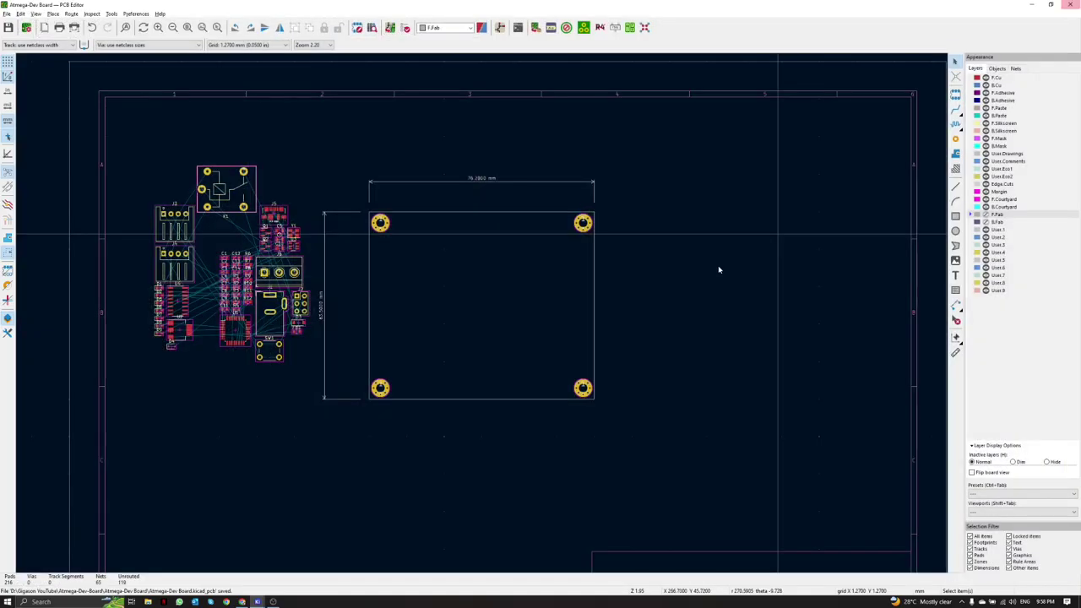
Step: On Edge.Cuts, draw a 90° arc of 3.81 mm radius centred on the upper-left mounting hole, joining the left and top edges
middle_drag(577, 306, 604, 308)
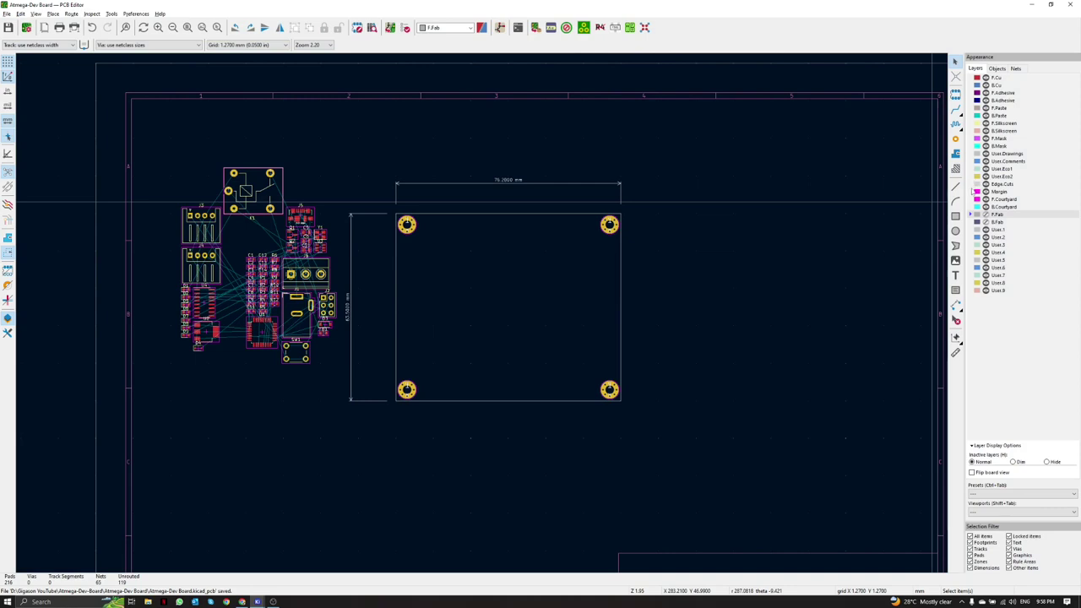
click(989, 184)
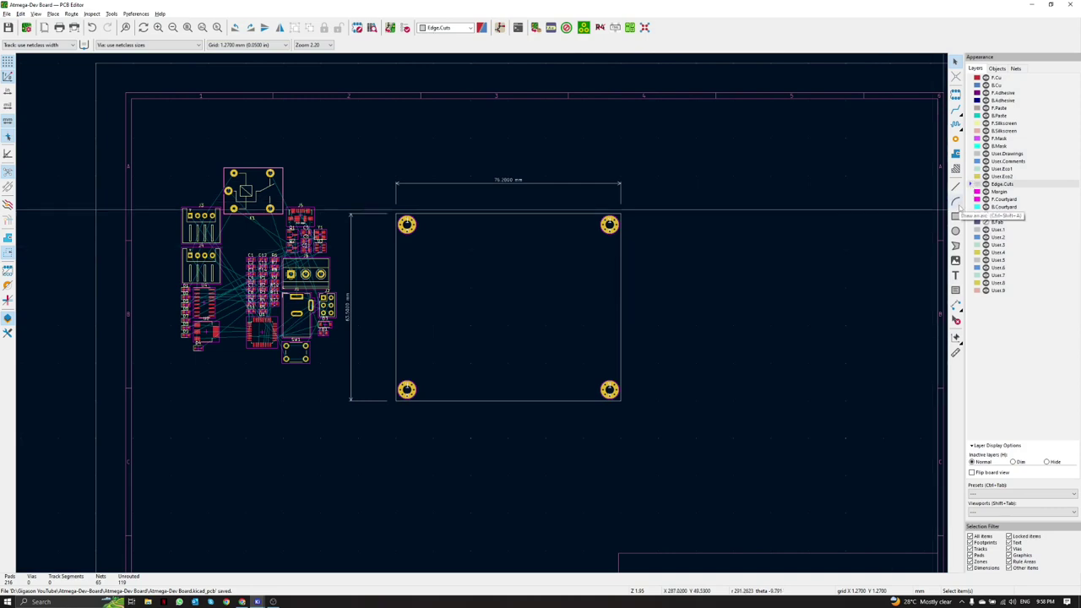
click(957, 204)
scroll(463, 218, up, 5)
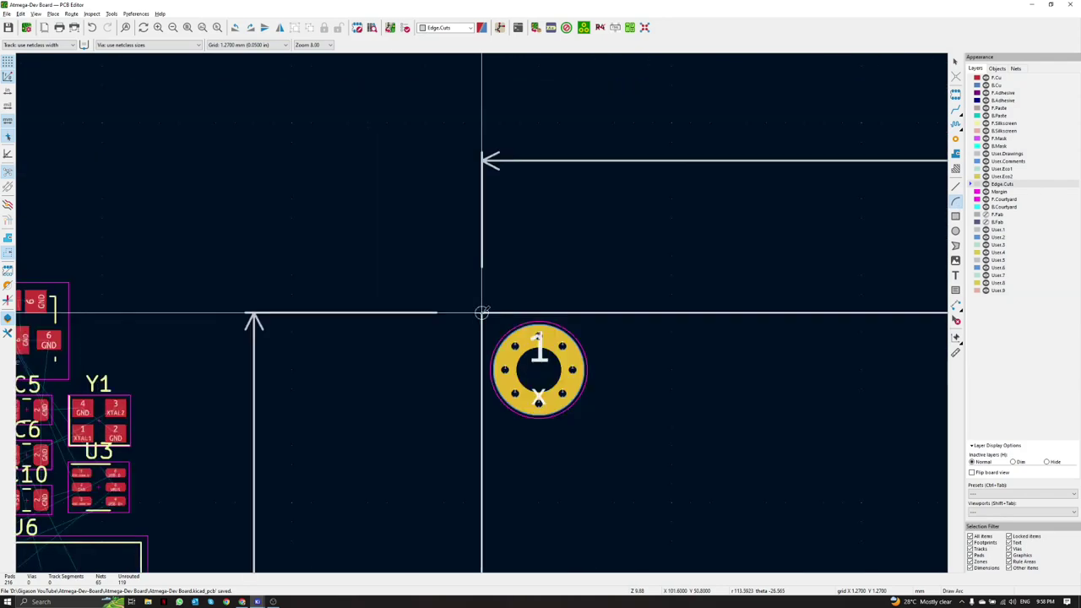
click(538, 368)
click(482, 367)
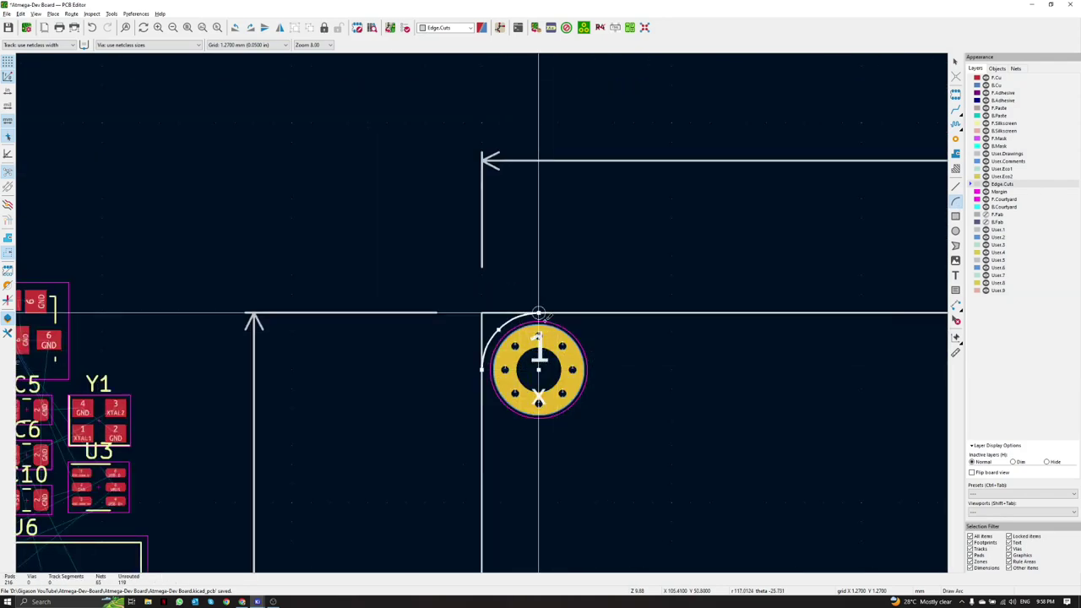
click(539, 312)
Step: Draw a 90° corner arc centred on the upper-right mounting hole, from the outline's top edge to its right edge
scroll(538, 312, down, 5)
scroll(652, 254, up, 5)
click(463, 330)
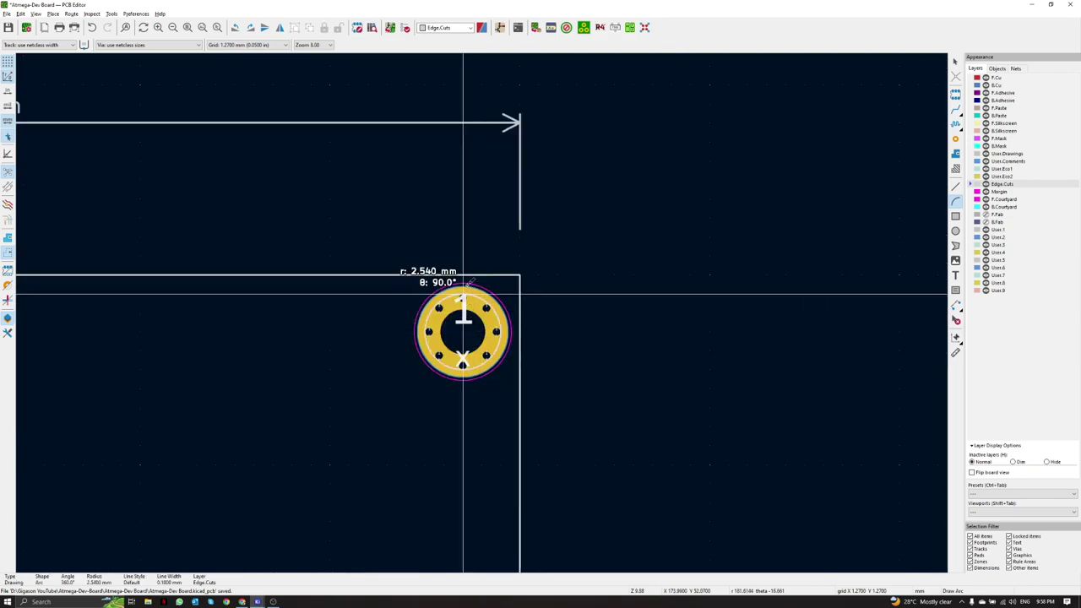
click(463, 273)
click(519, 329)
Step: Draw matching 90° arcs centred on the lower mounting holes to round the outline's bottom corners
scroll(519, 329, down, 5)
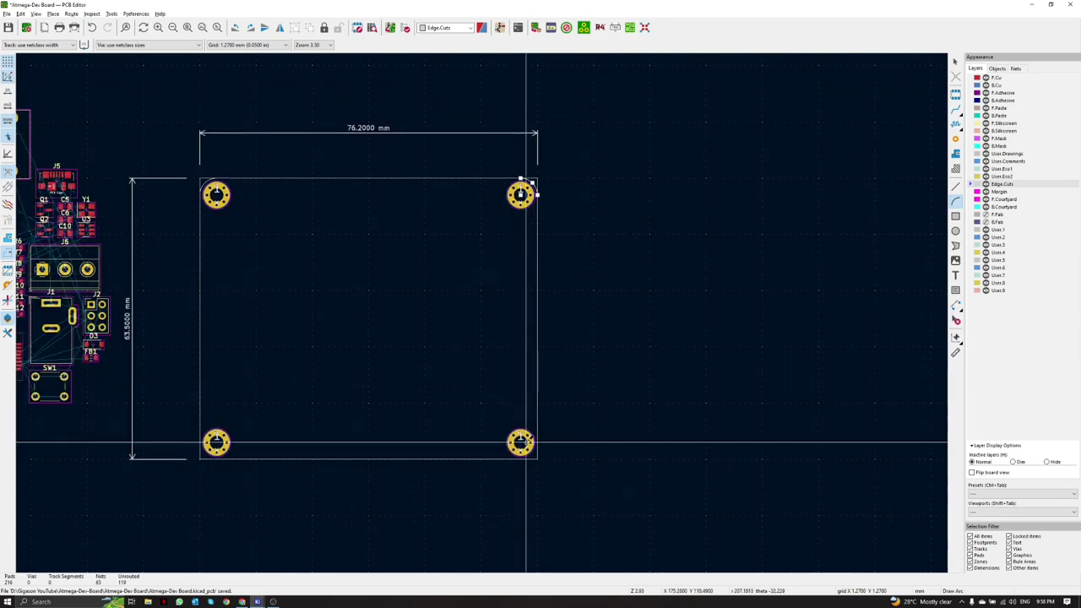
scroll(525, 441, up, 5)
click(521, 442)
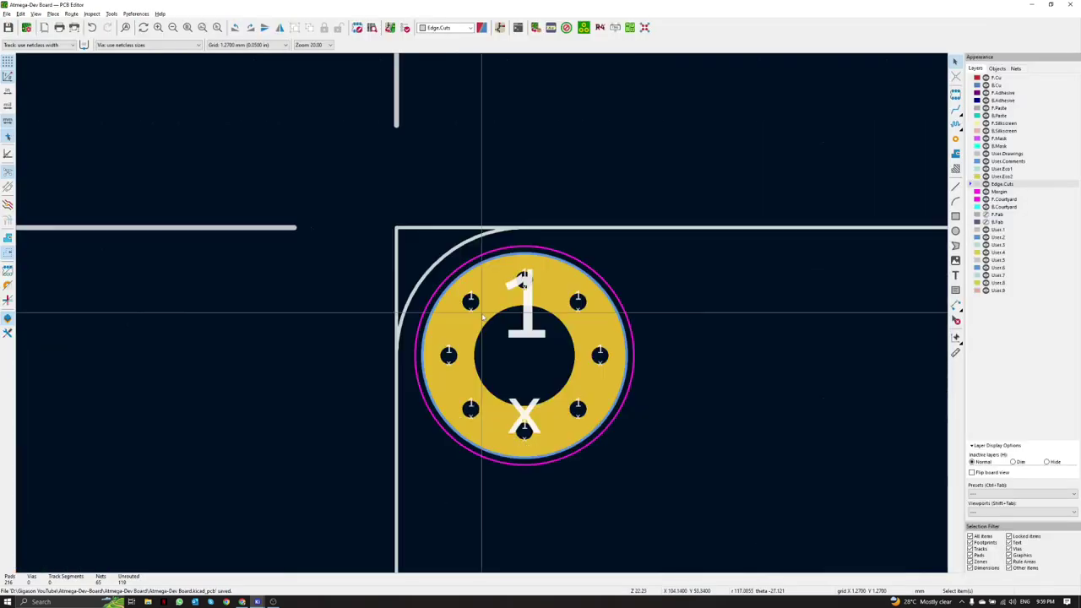
Step: Shorten the outline's top and left edges at the upper-left corner so they end at the arc's endpoints
scroll(482, 315, up, 1)
scroll(507, 247, down, 2)
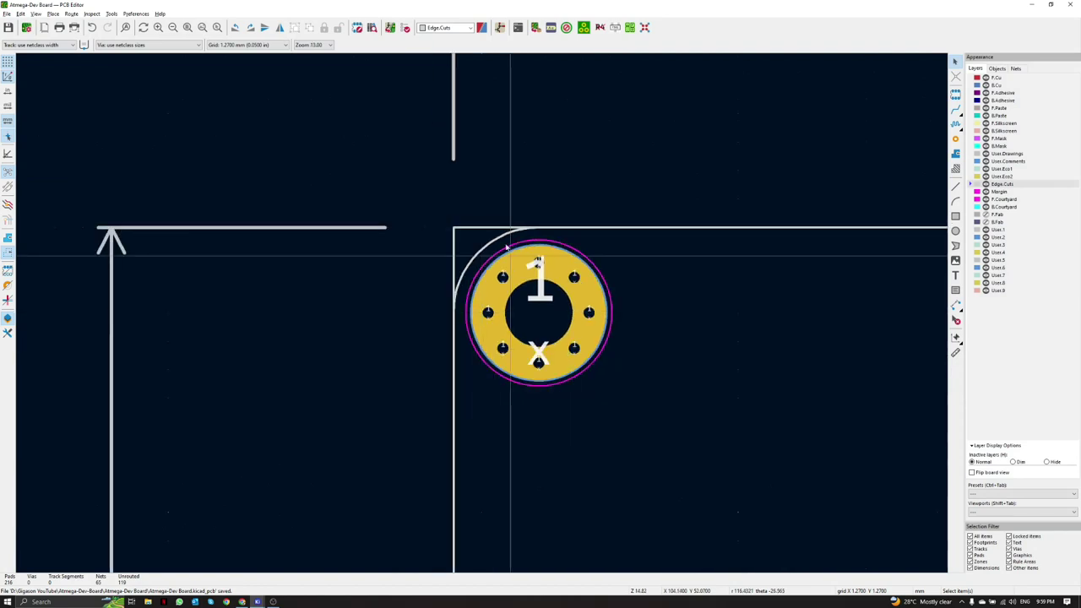
click(505, 240)
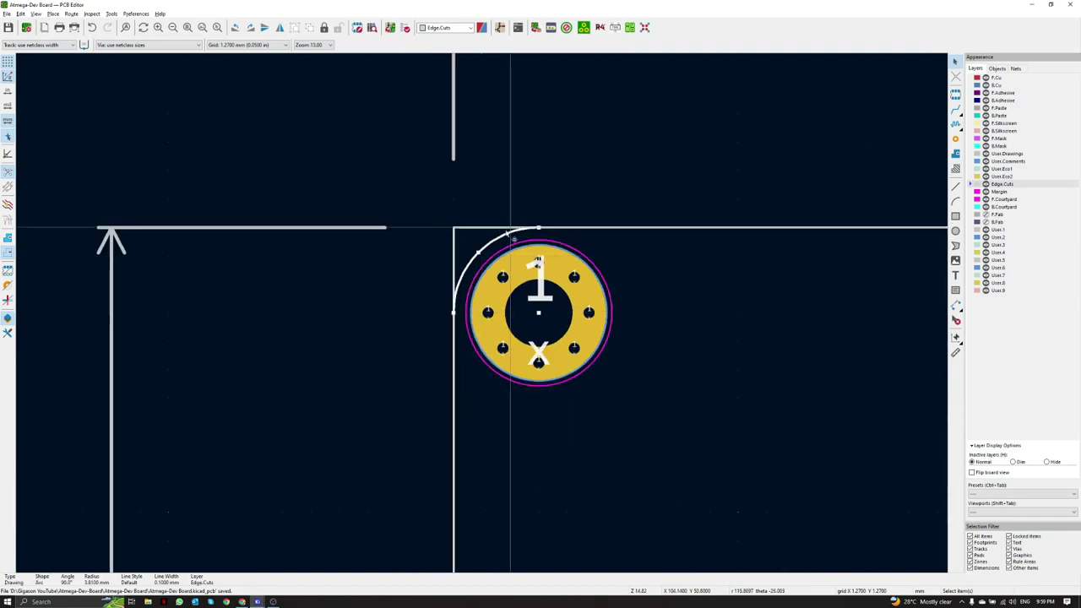
click(504, 228)
middle_drag(459, 233, 321, 224)
drag(318, 218, 401, 218)
click(317, 230)
drag(317, 220, 317, 303)
scroll(490, 304, down, 5)
middle_drag(478, 338, 289, 92)
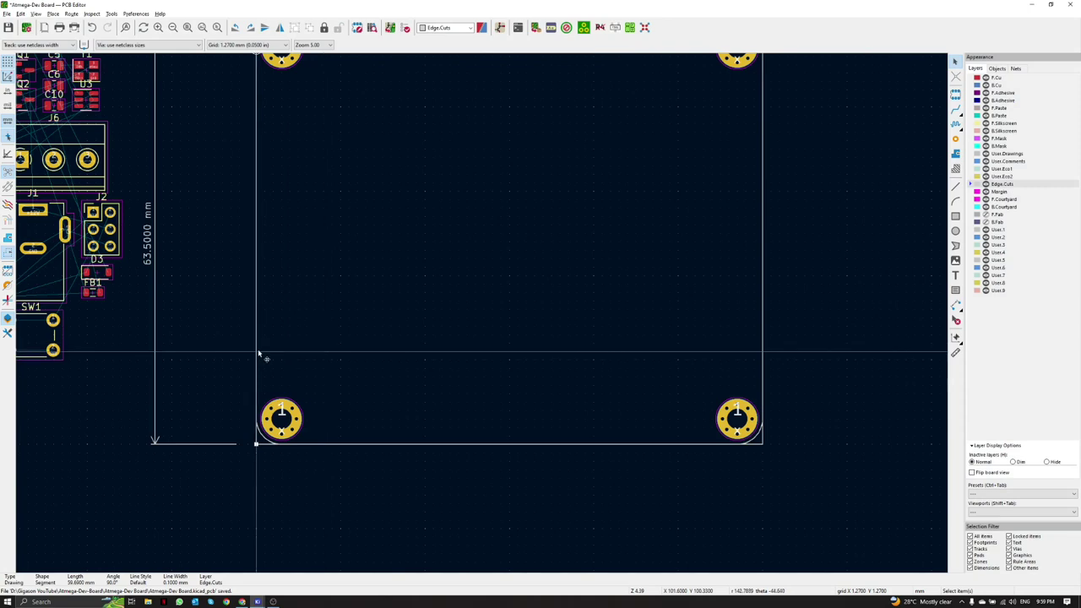
Step: Save the board and inspect its rounded outline and corner mounting holes in the 3D viewer
scroll(258, 442, down, 5)
key(ctrl+s)
key(alt+3)
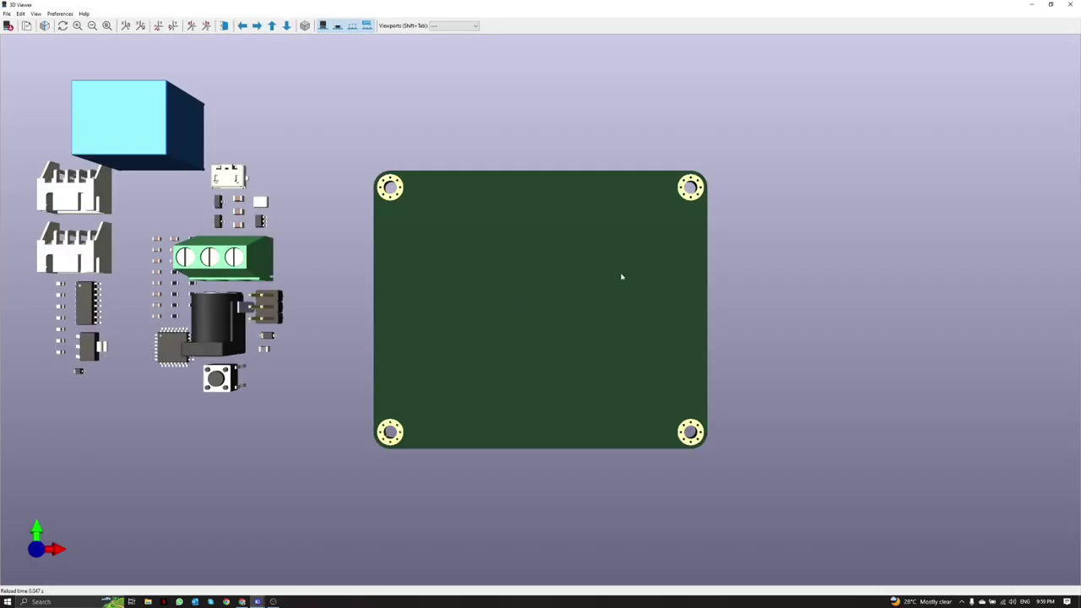
scroll(620, 278, up, 3)
drag(499, 504, 480, 373)
middle_drag(545, 299, 451, 294)
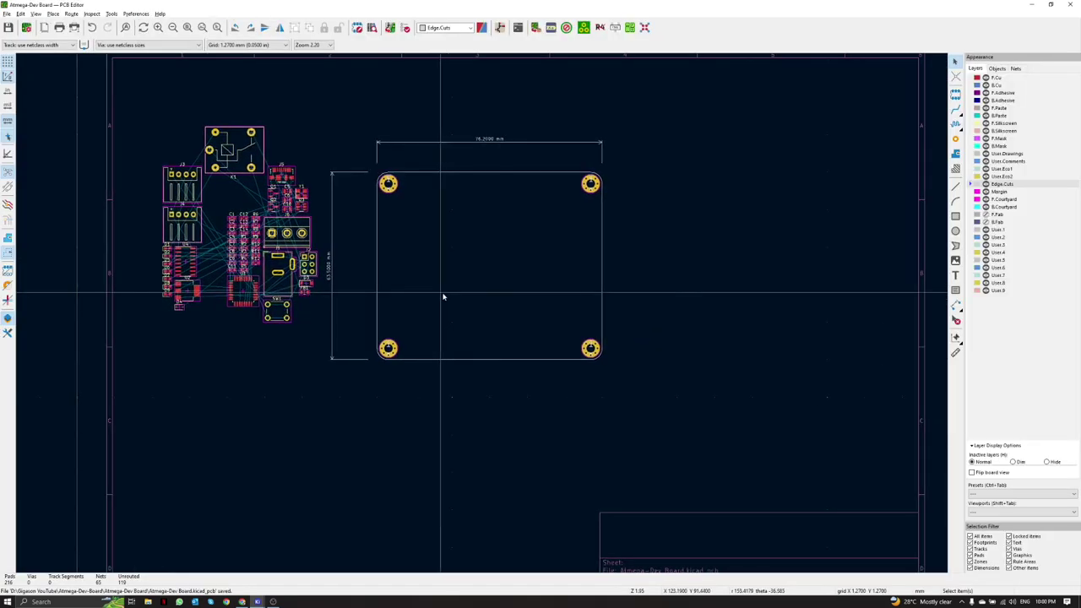
Step: Set the PCB editor grid to 0.1270 mm (0.0050 in)
right_click(435, 250)
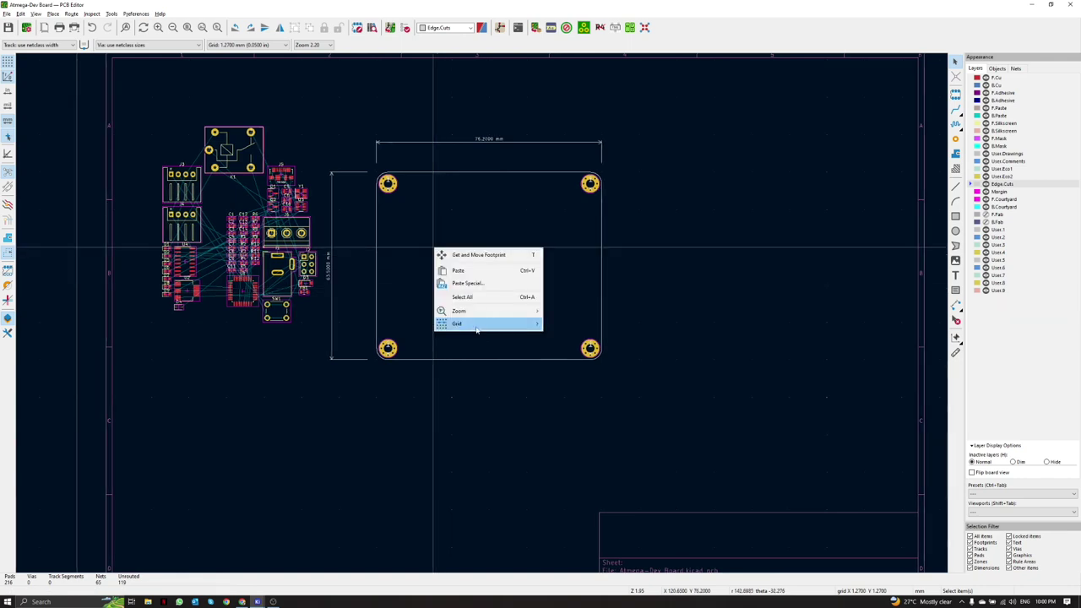
mouse_move(476, 330)
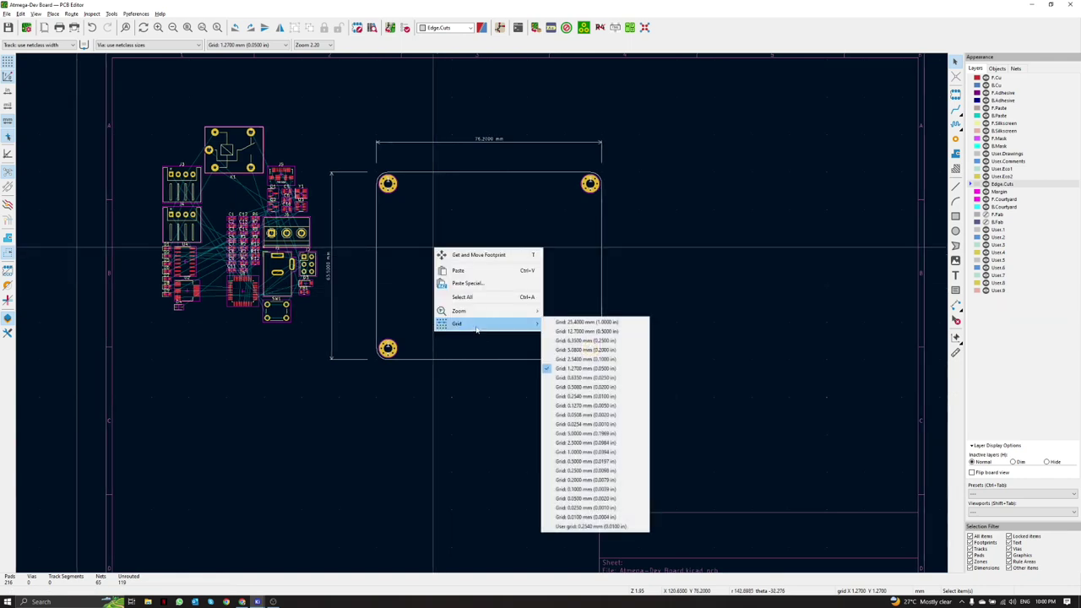
click(586, 406)
middle_drag(357, 364, 425, 379)
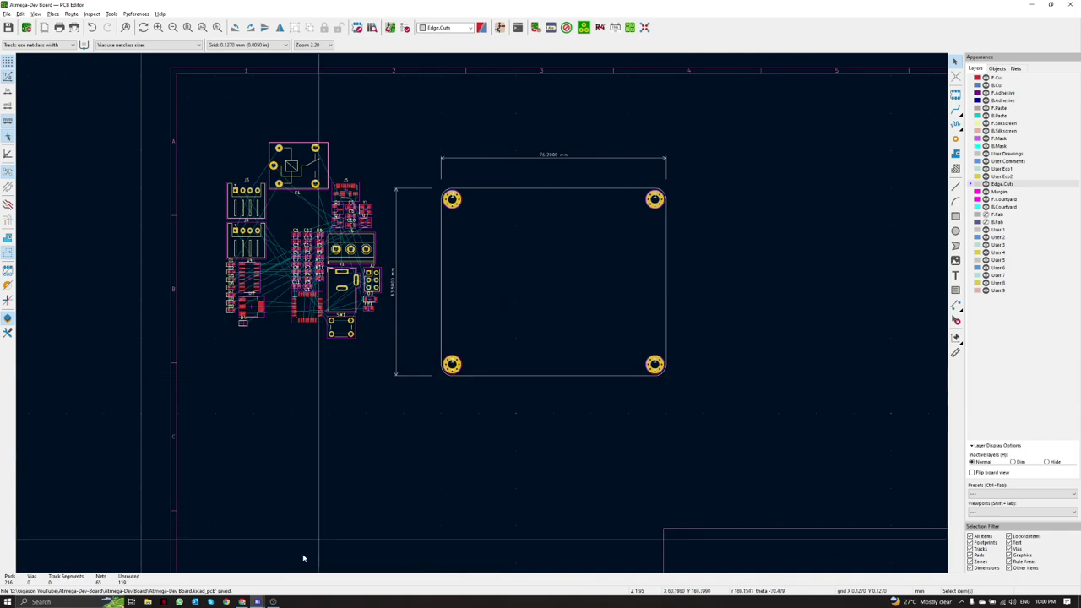
Step: Switch to the Schematic Editor and select the whole +12V to +5V (LDO) Power Supply block
mouse_move(258, 602)
click(265, 562)
scroll(546, 321, down, 5)
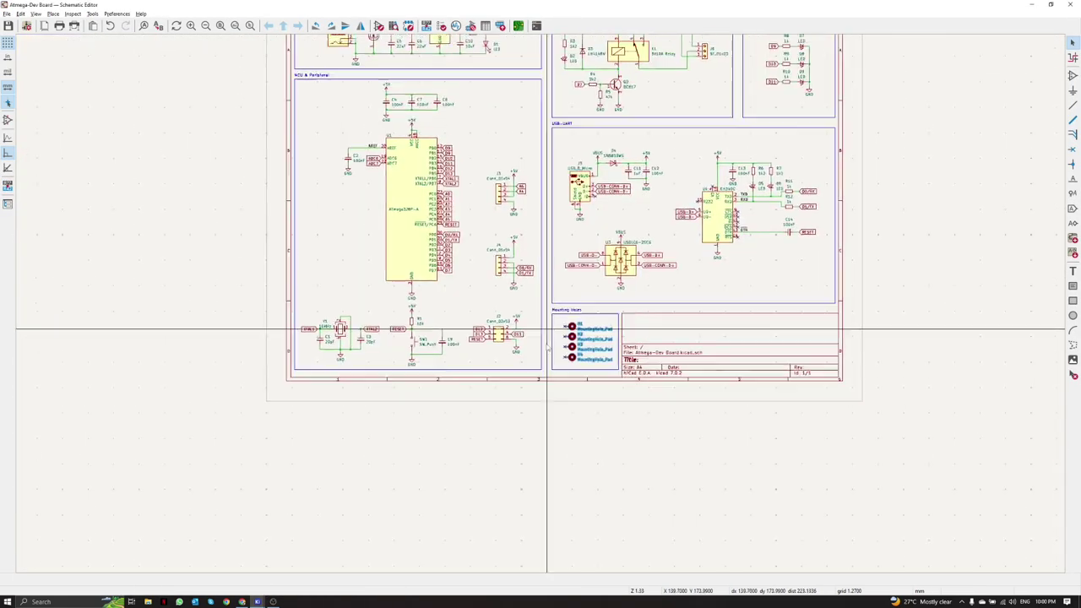
middle_drag(547, 323, 488, 64)
scroll(434, 324, up, 4)
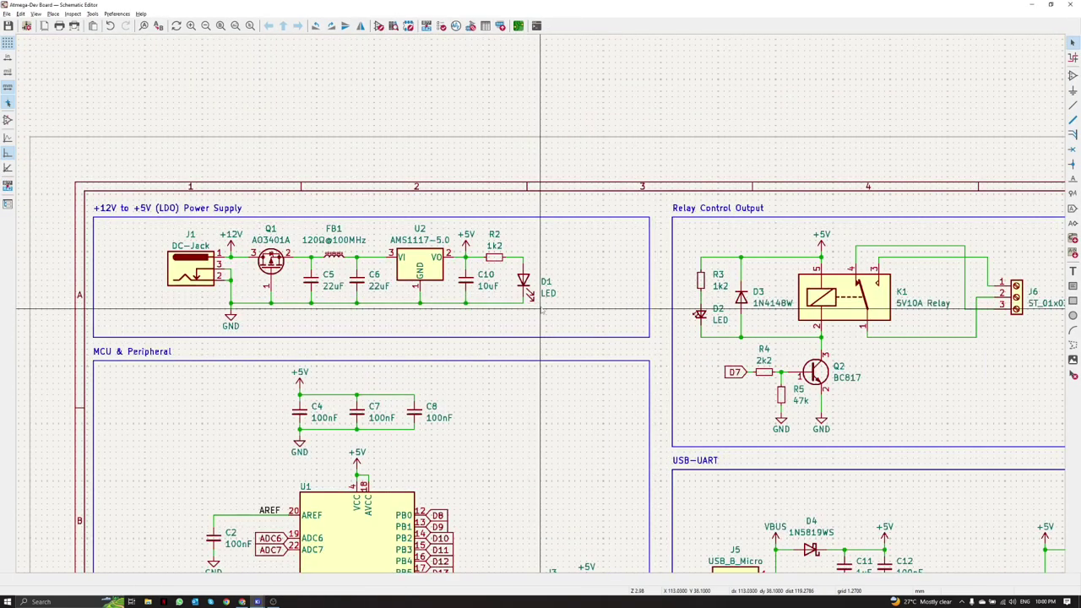
middle_drag(541, 302, 577, 293)
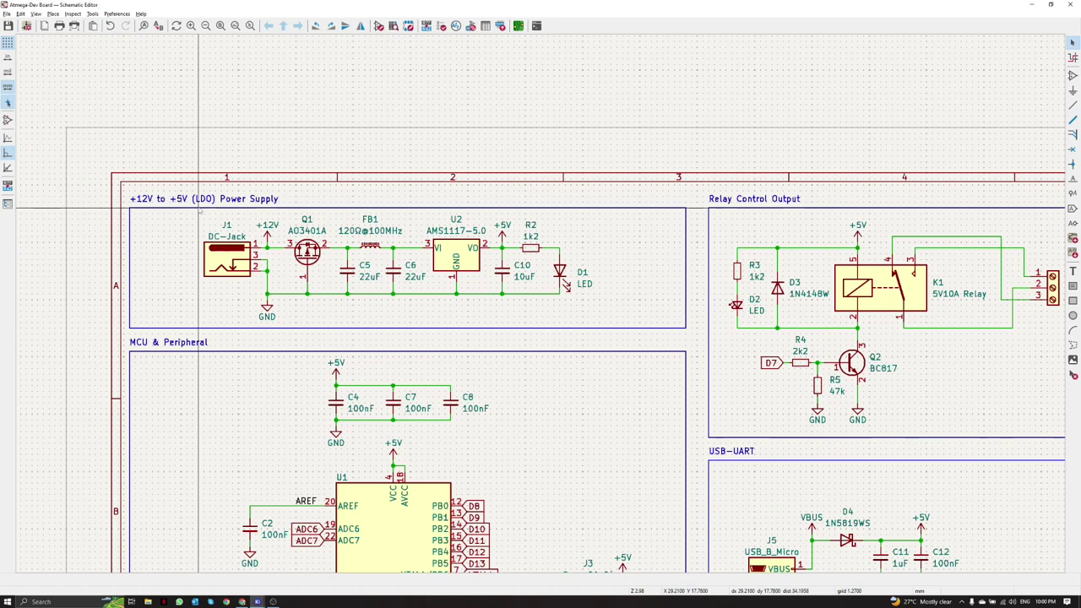
click(450, 259)
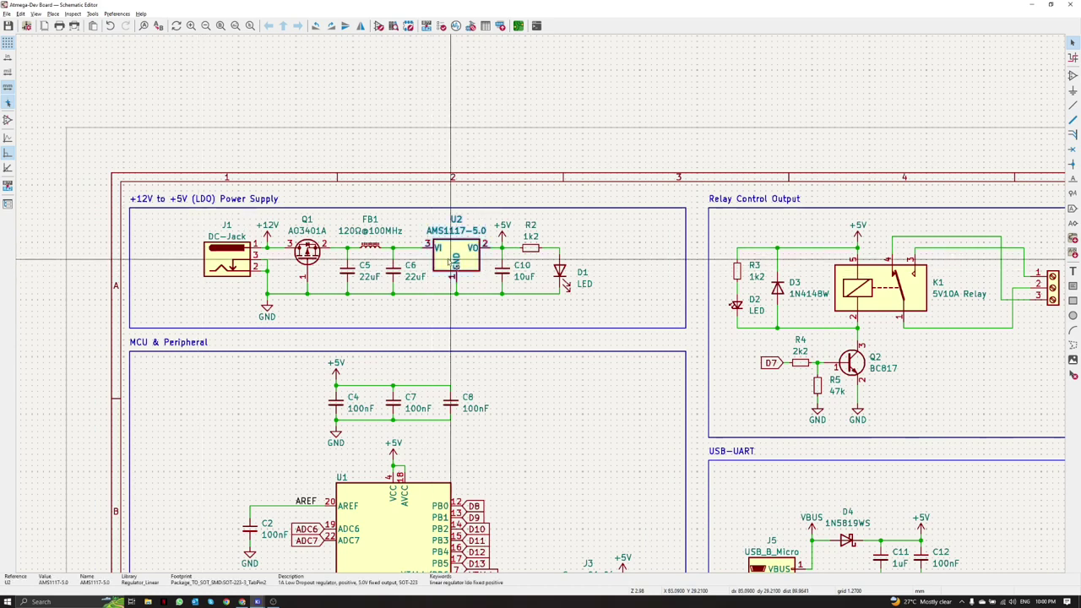
drag(698, 331, 123, 191)
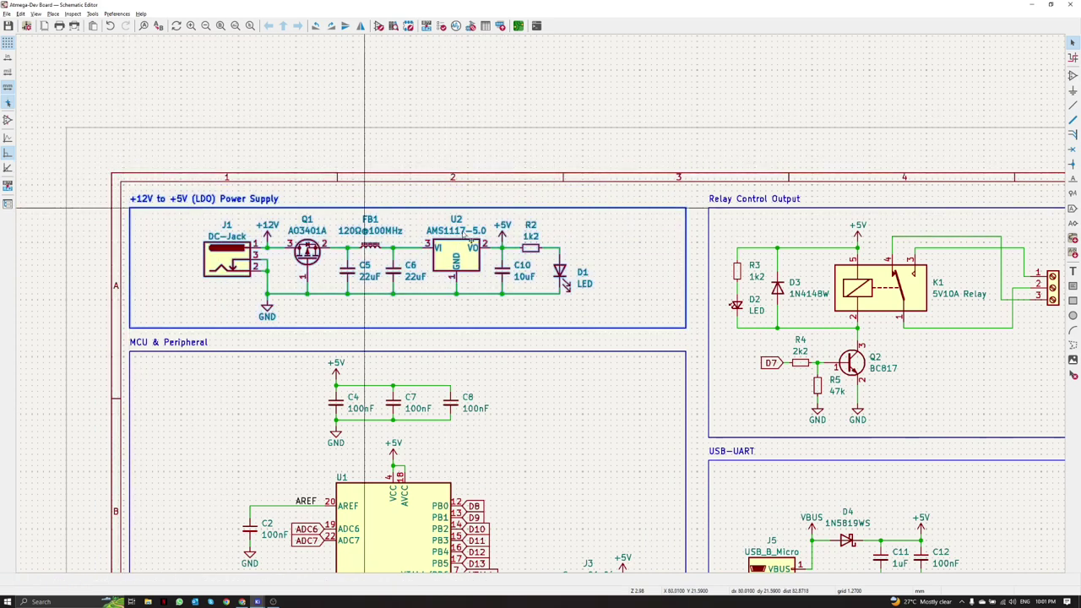
scroll(540, 295, down, 4)
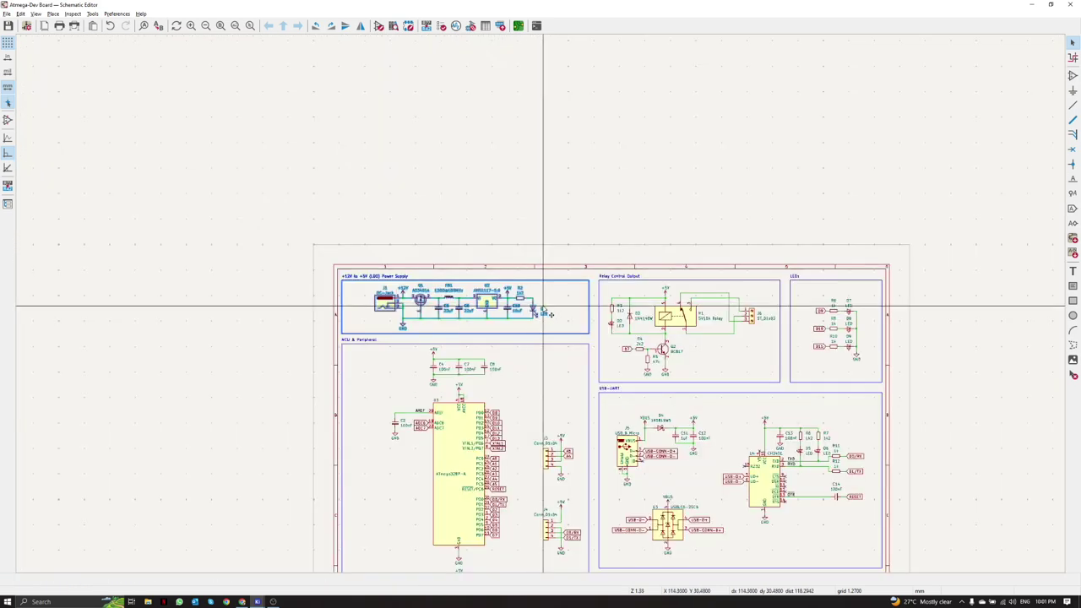
Step: Back in the PCB Editor, pack the selected power supply footprints together and move them inside the board outline
key(alt+Tab)
scroll(385, 269, down, 4)
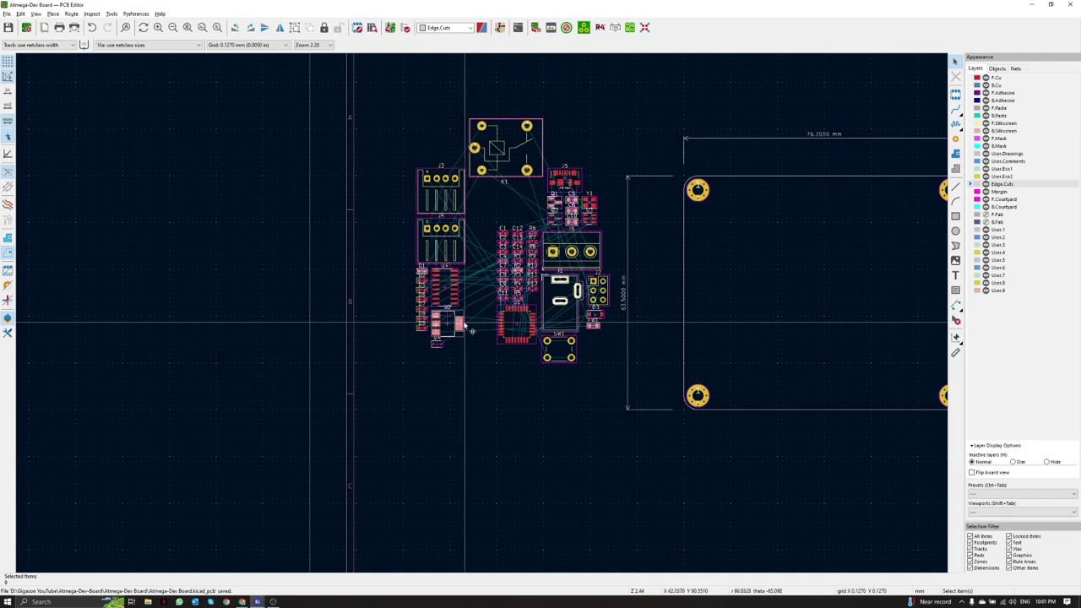
key(p)
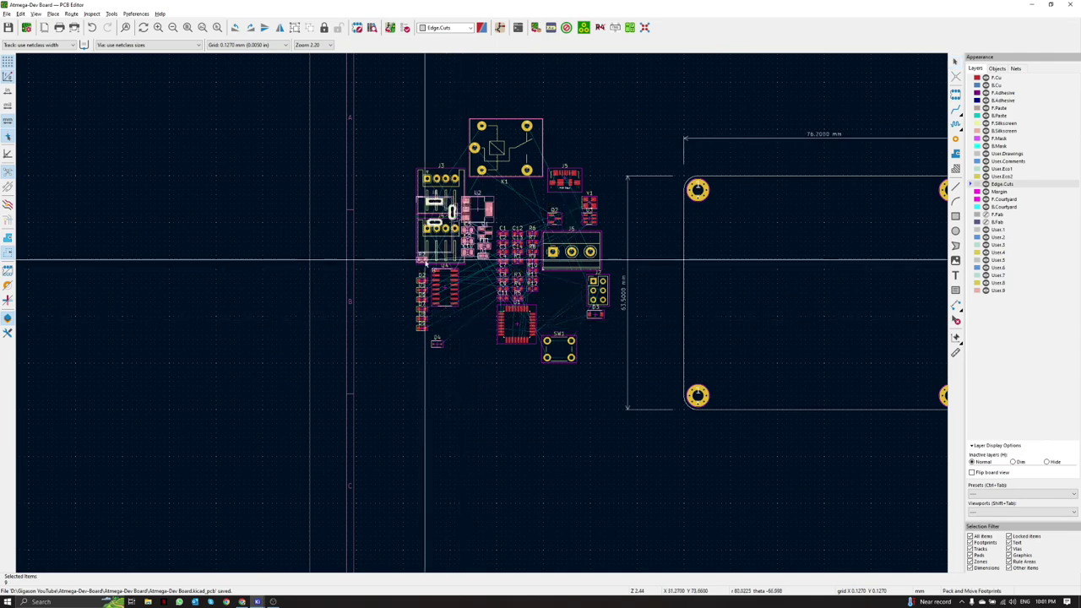
middle_drag(734, 352, 542, 308)
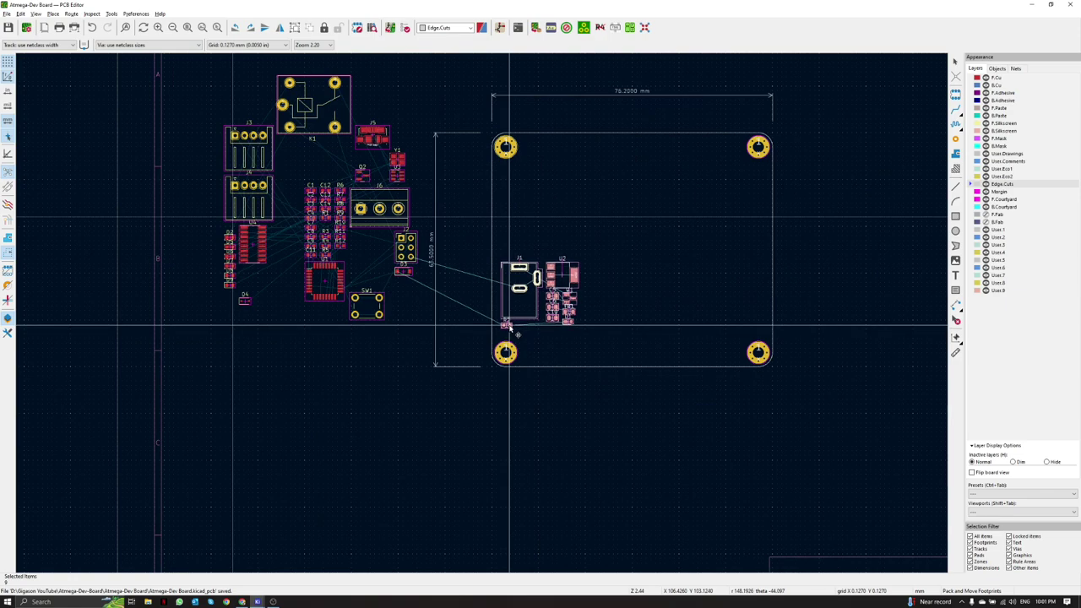
Step: Rotate DC jack J1 to -90° and place it against the board's left edge, just above the lower-left mounting hole
key(alt+Tab)
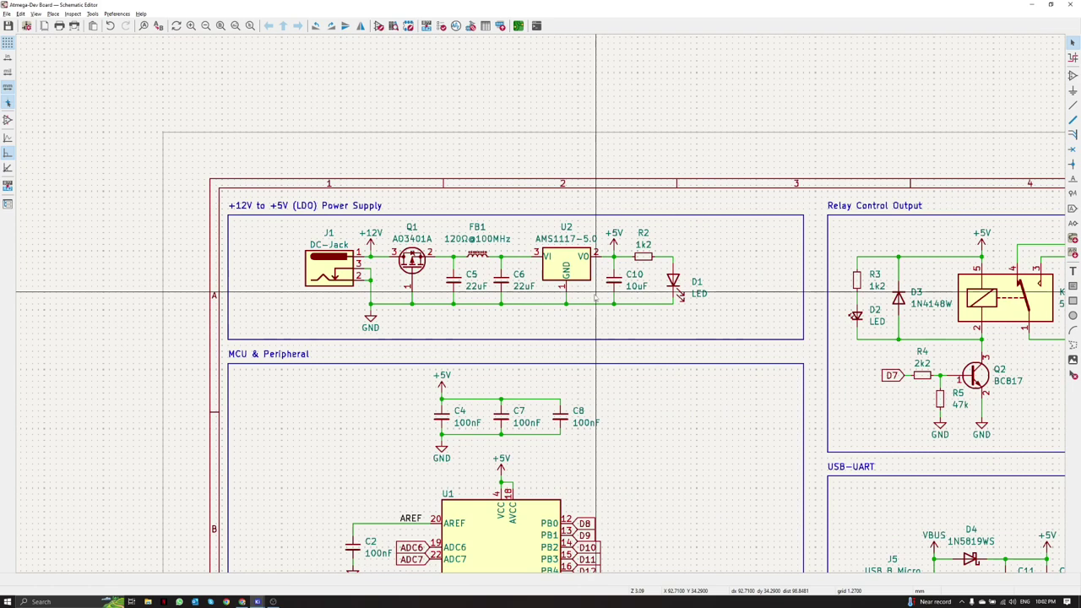
key(alt+Tab)
scroll(427, 380, up, 5)
key(r)
key(r)
key(r)
middle_drag(434, 271, 485, 233)
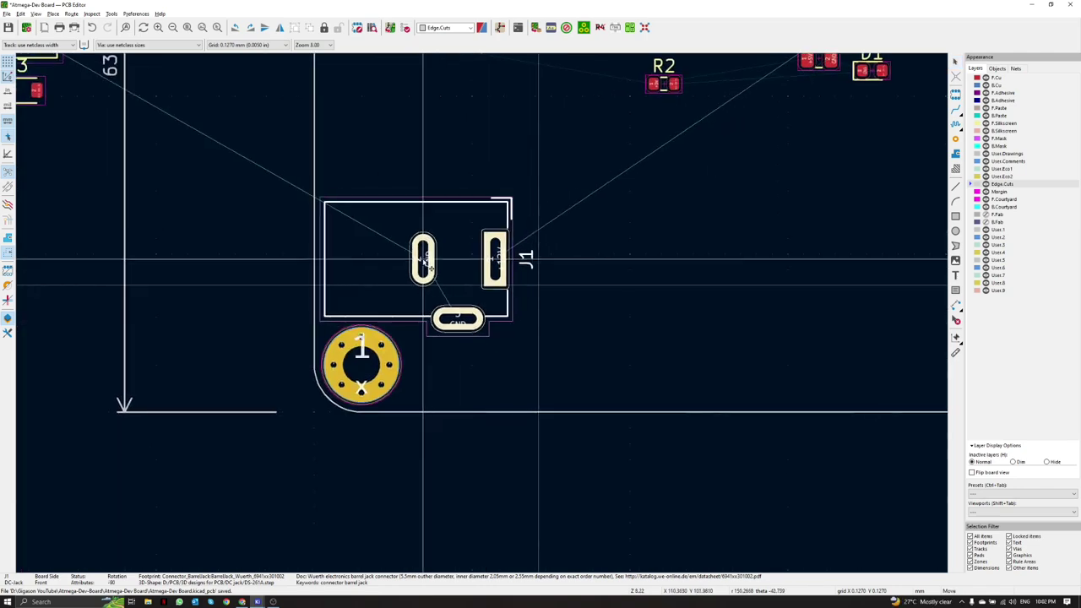
scroll(424, 262, up, 2)
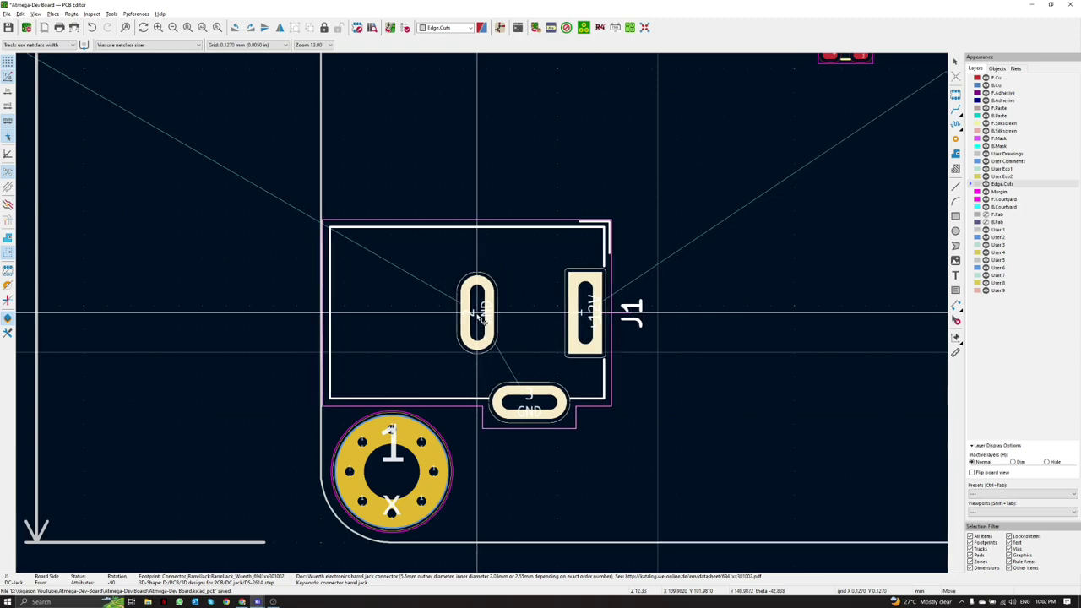
click(479, 316)
Step: Pick Q1 in the schematic, rotate its footprint 180°, and place it beside J1 with the +12V pads facing each other
scroll(484, 276, down, 3)
scroll(484, 277, down, 1)
key(alt+Tab)
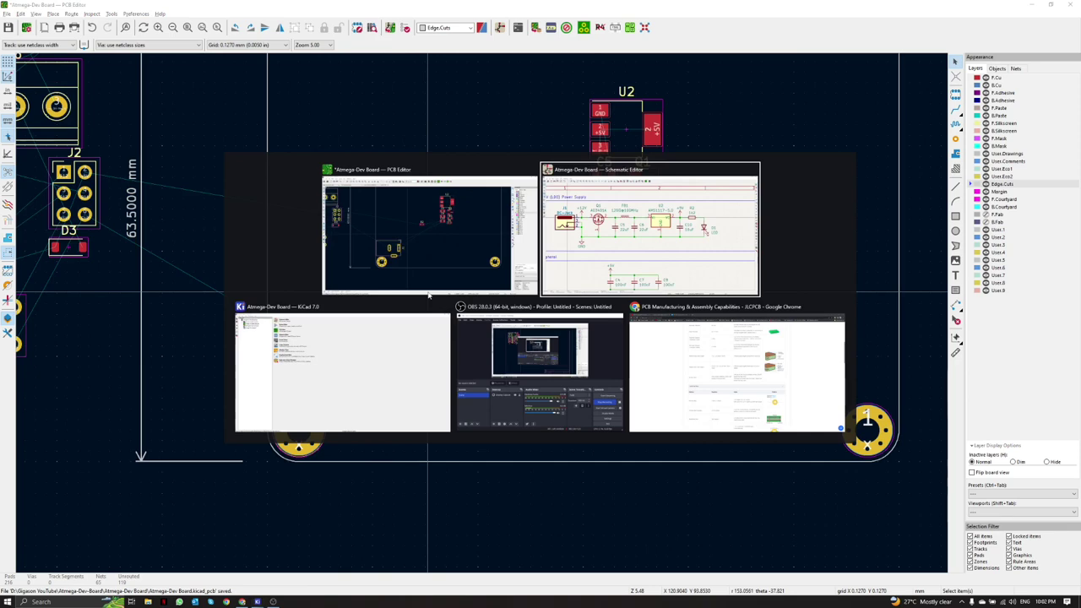
click(291, 215)
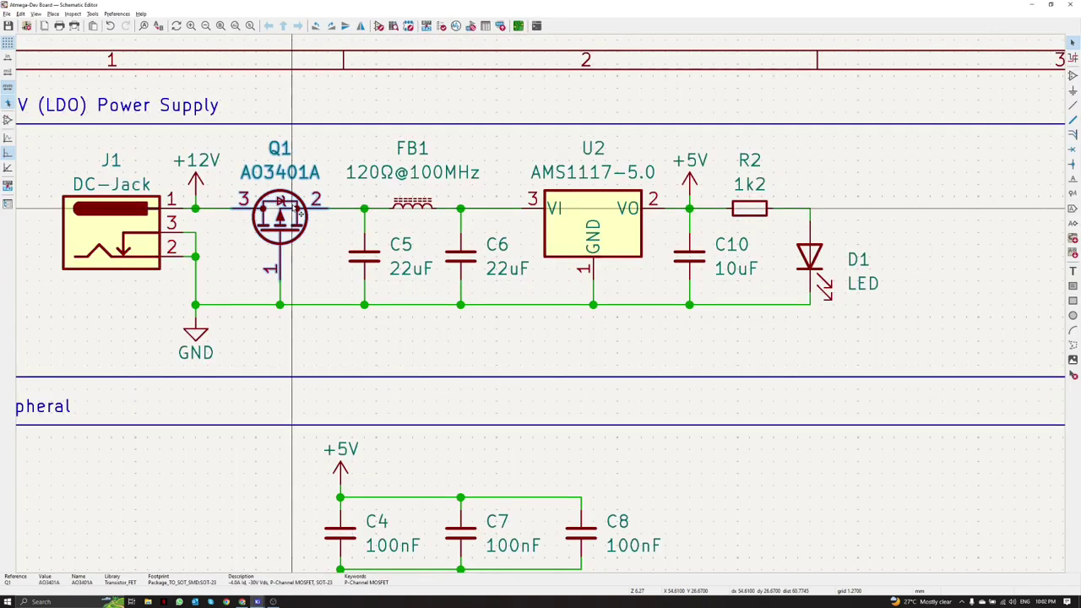
key(alt+Tab)
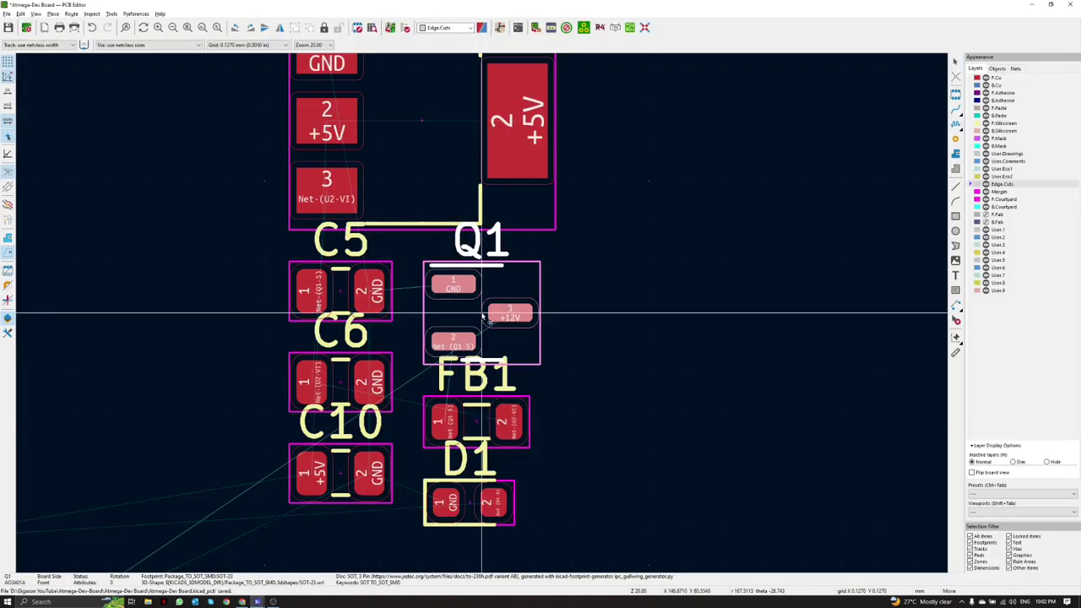
scroll(470, 311, down, 4)
key(m)
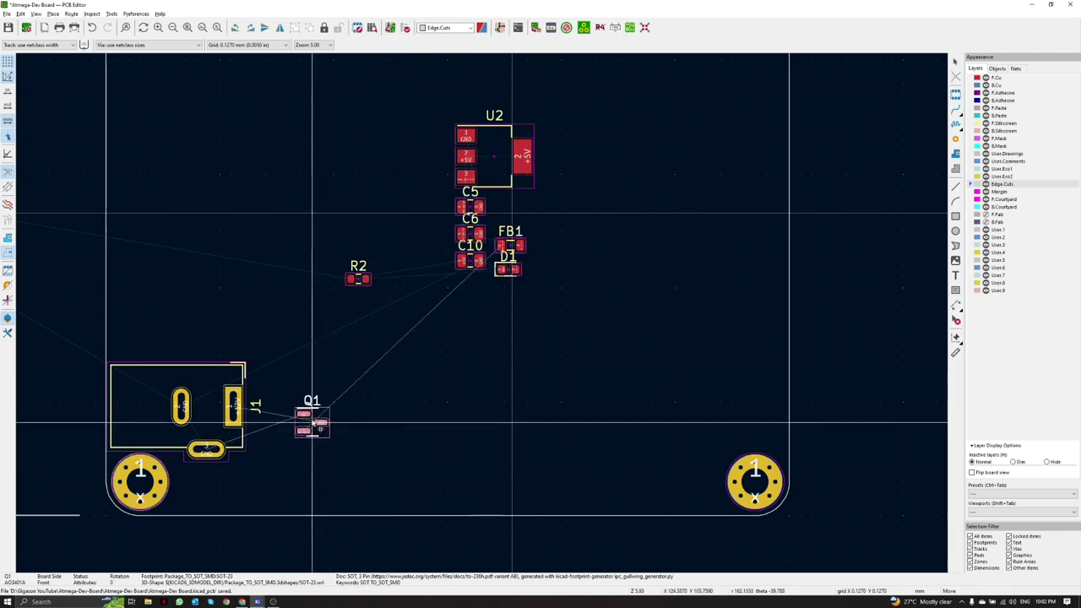
scroll(309, 413, up, 4)
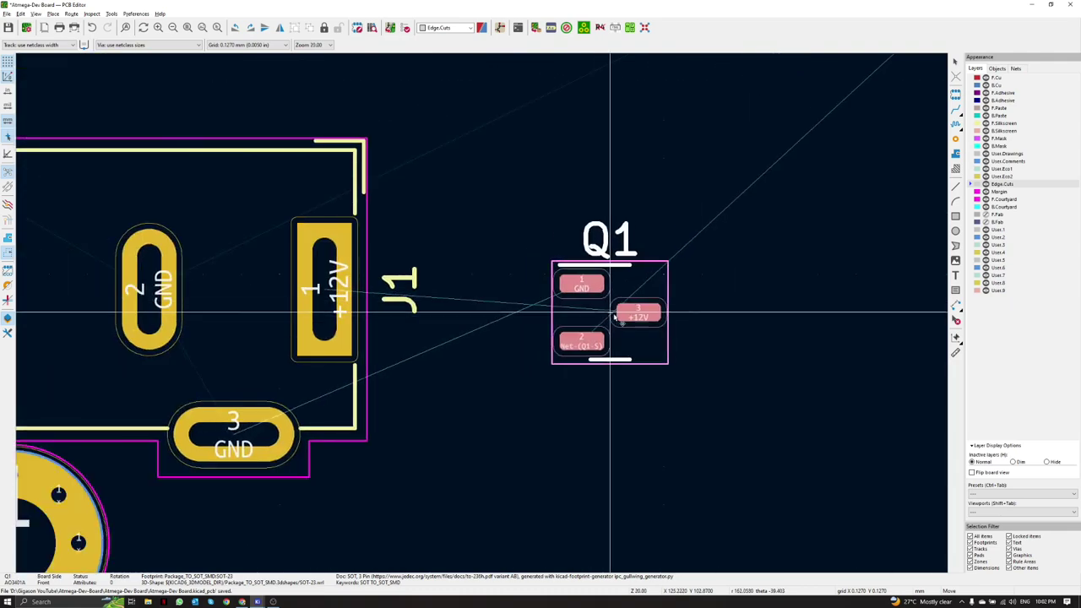
key(r)
key(r)
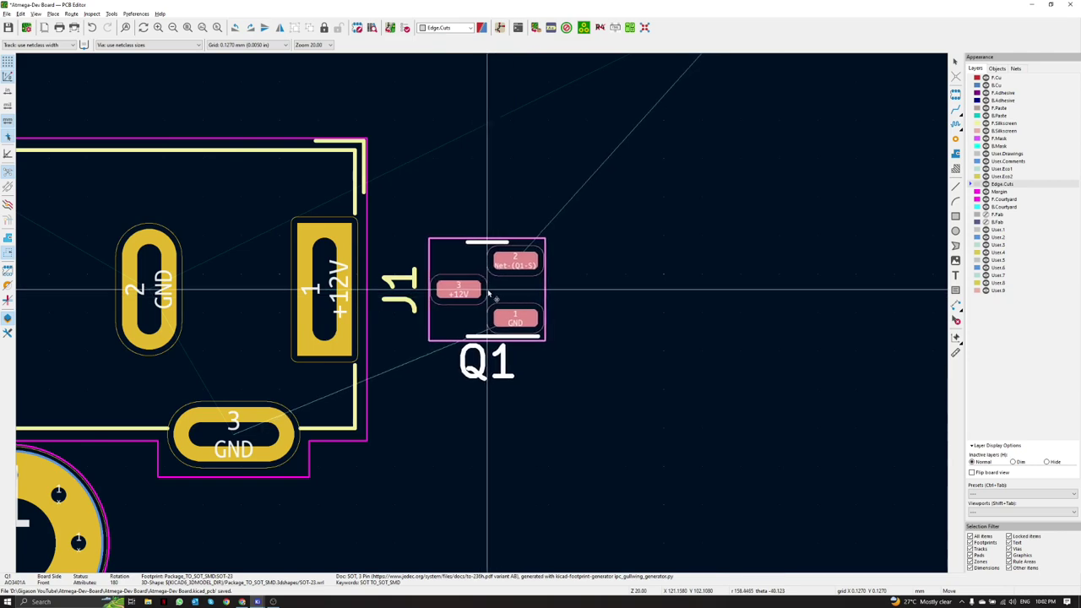
scroll(488, 292, up, 2)
Step: Pick C5 in the schematic, rotate its footprint to -90°, and place it right of Q1 with the matching pads side by side
key(alt+Tab)
scroll(492, 297, up, 3)
click(462, 326)
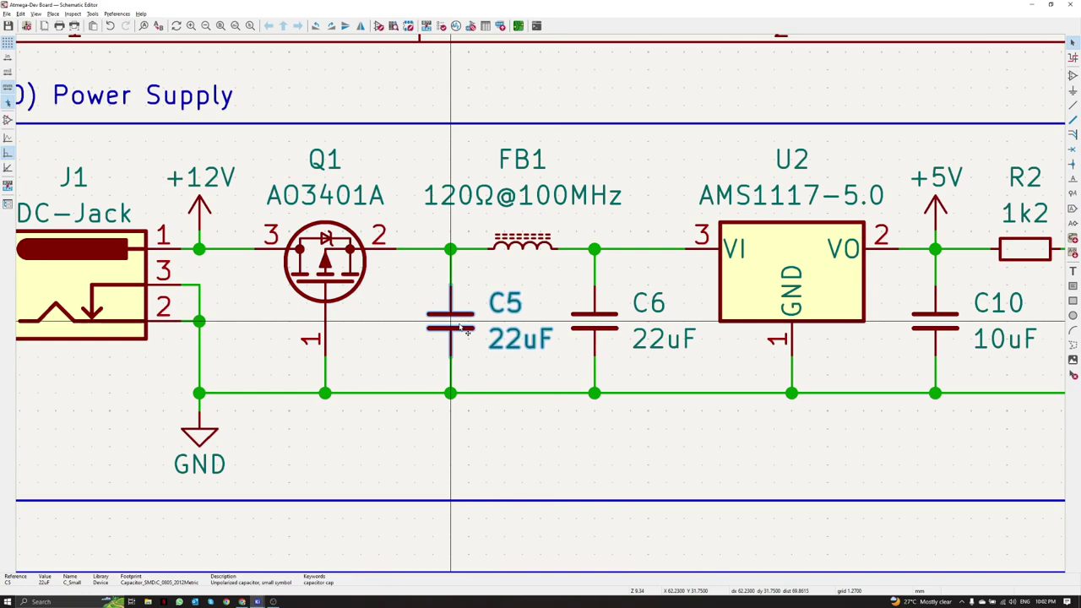
key(alt+Tab)
key(m)
scroll(484, 319, down, 5)
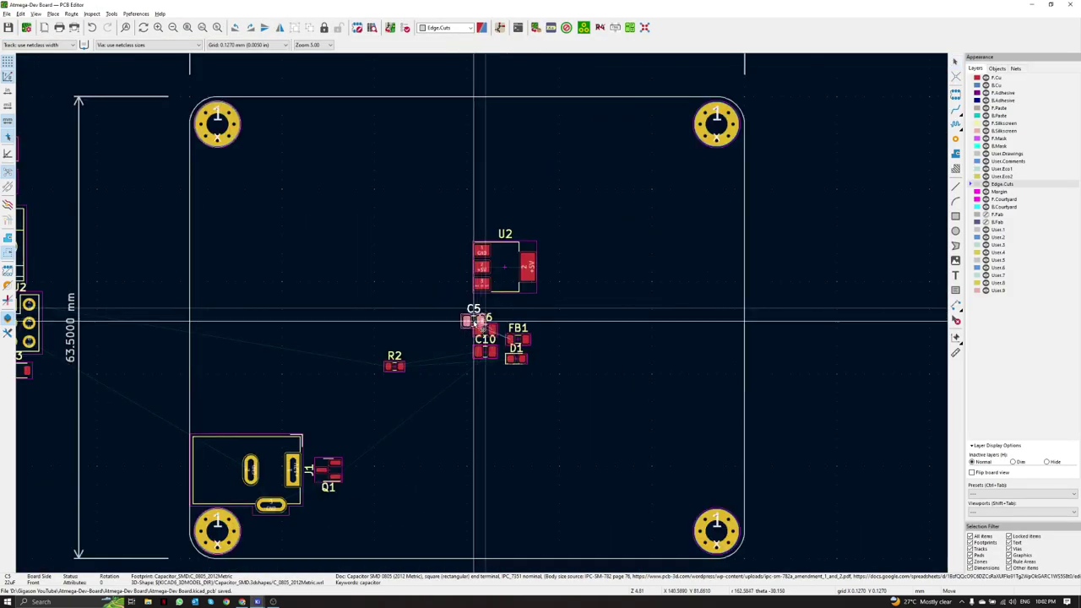
scroll(437, 445, up, 4)
key(r)
scroll(530, 319, up, 1)
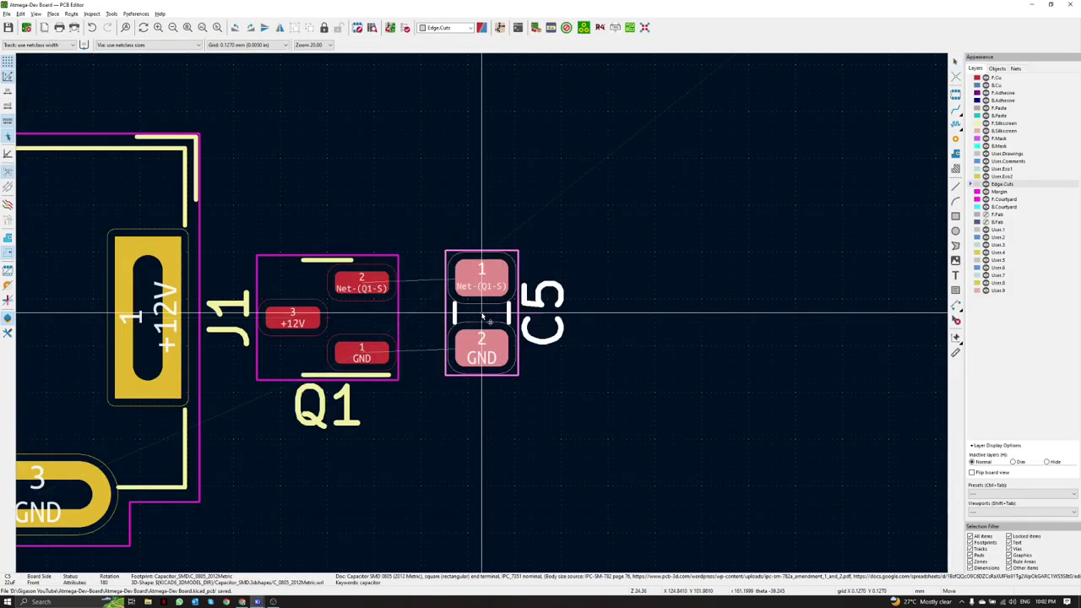
scroll(456, 321, up, 4)
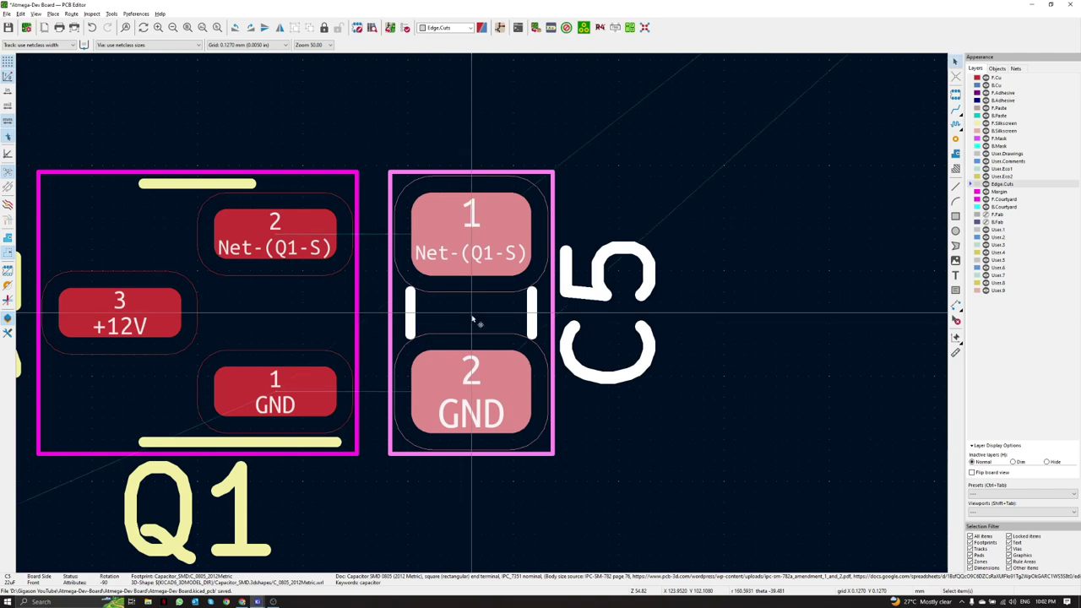
Step: Move C5's reference text directly below its footprint, reading horizontally like Q1's
scroll(473, 320, down, 4)
click(524, 314)
key(m)
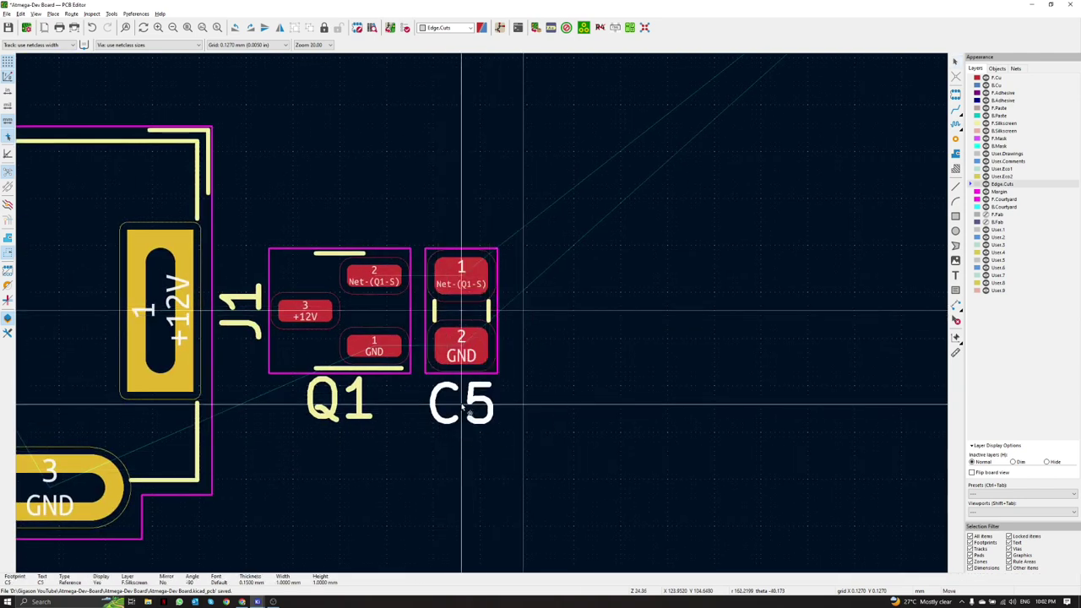
click(462, 405)
Step: Check FB1's connections in the schematic, and place its footprint horizontally right of C5, with pad 1 beside C5's Net-(Q1-S) pad
key(alt+Tab)
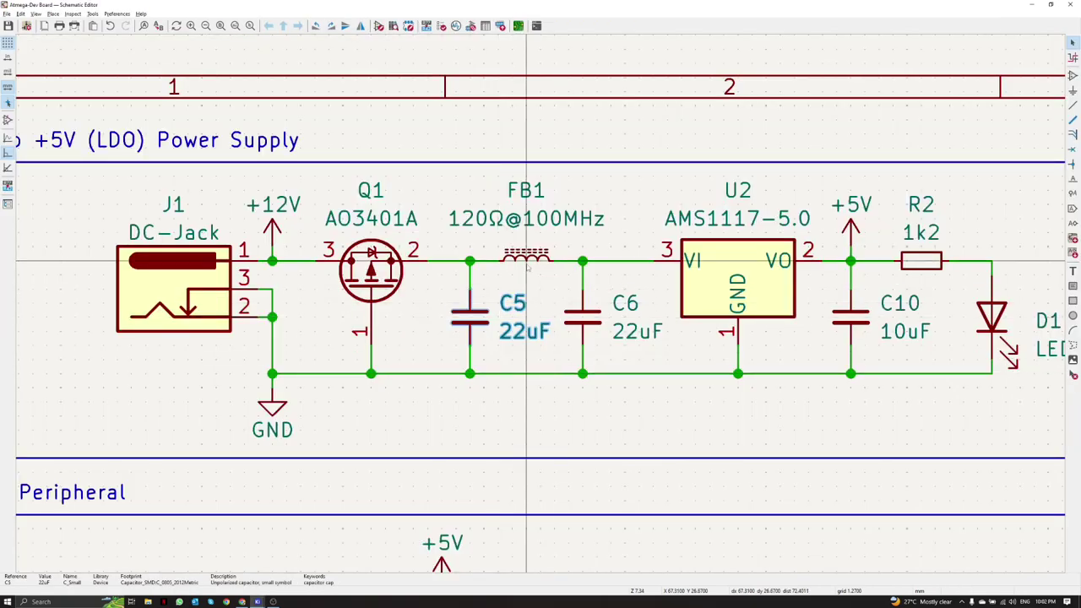
key(alt+Tab)
key(m)
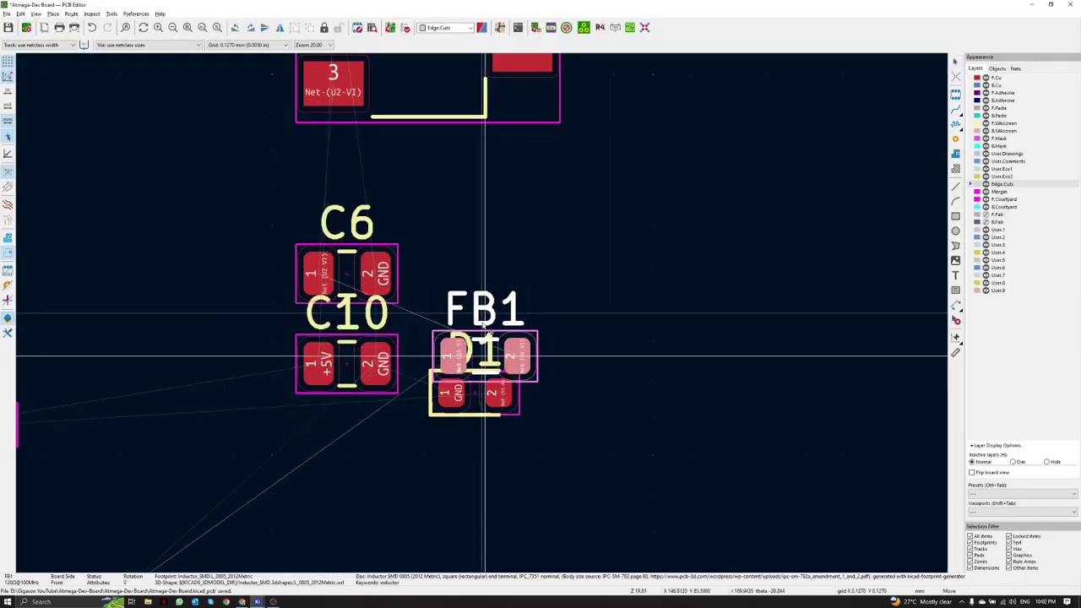
scroll(482, 321, down, 3)
scroll(555, 257, up, 3)
scroll(449, 345, up, 4)
key(r)
key(r)
key(r)
key(r)
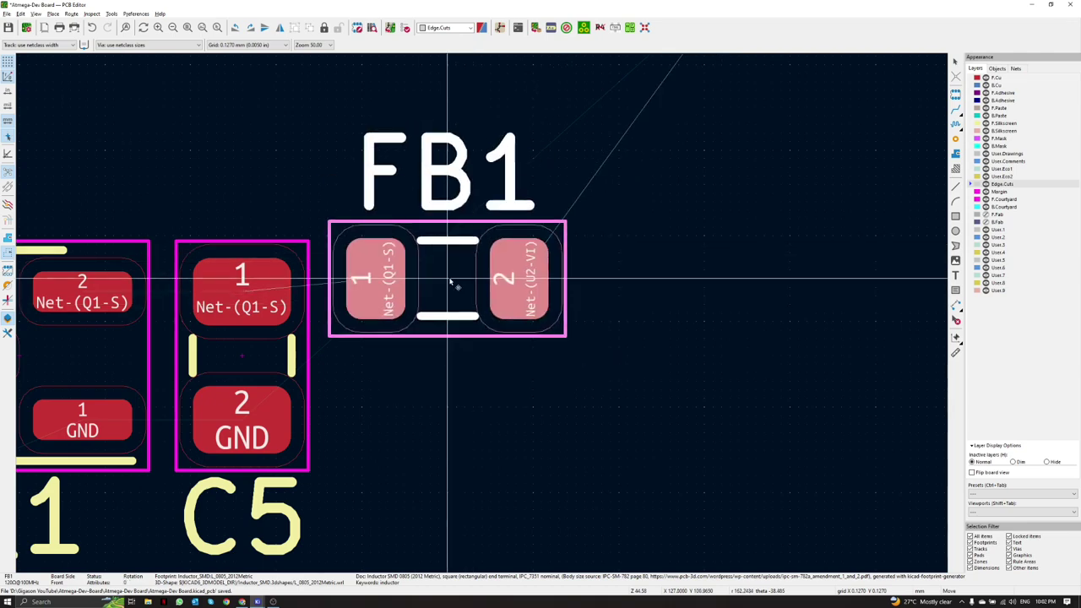
click(452, 292)
scroll(482, 326, down, 2)
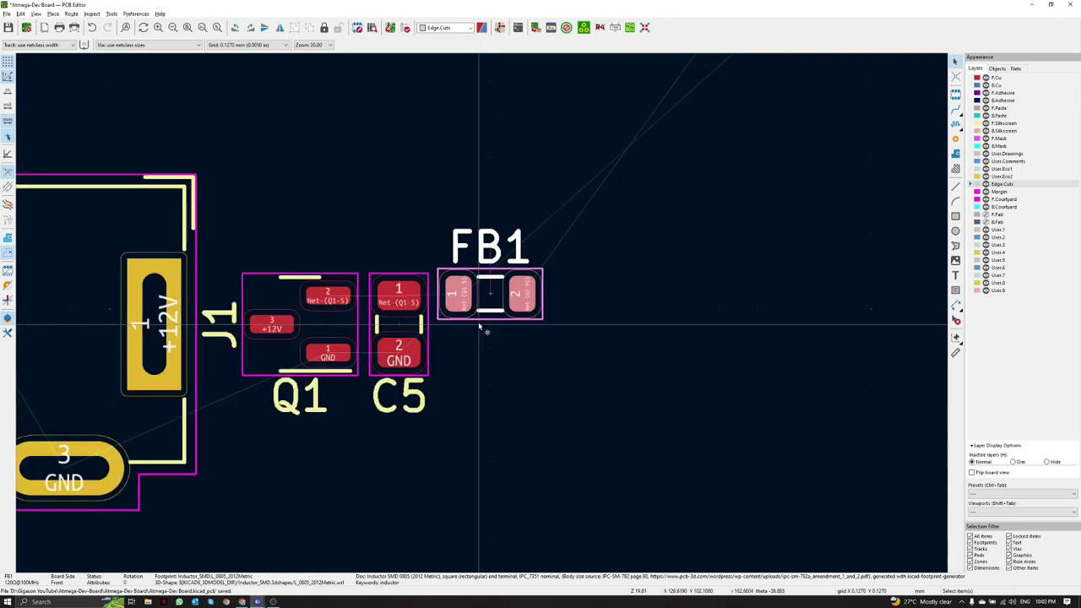
scroll(482, 317, up, 5)
scroll(404, 321, down, 3)
scroll(485, 315, up, 4)
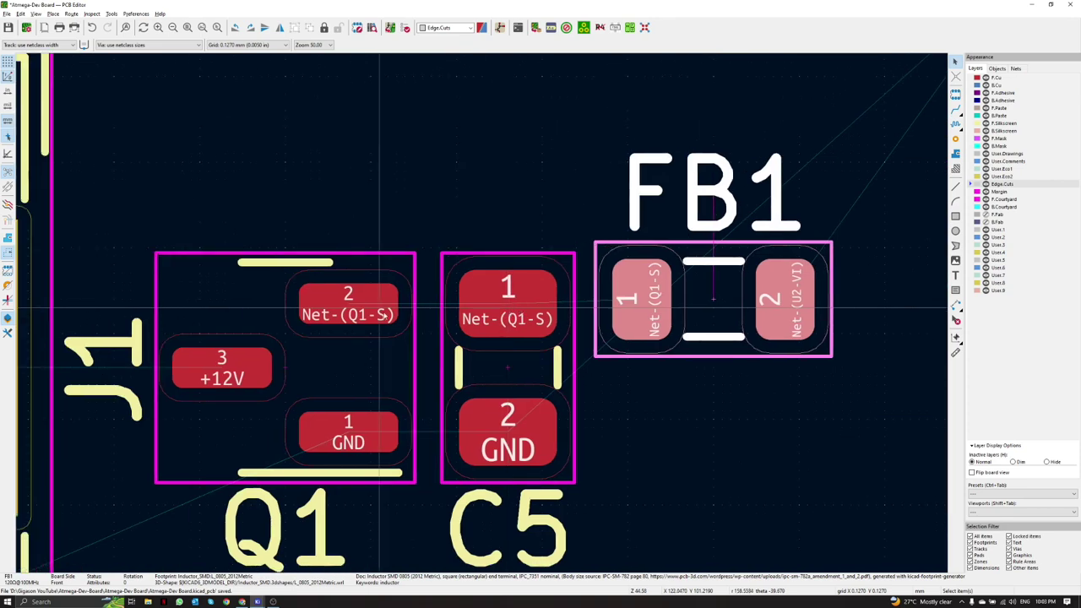
scroll(538, 315, down, 3)
scroll(490, 321, up, 3)
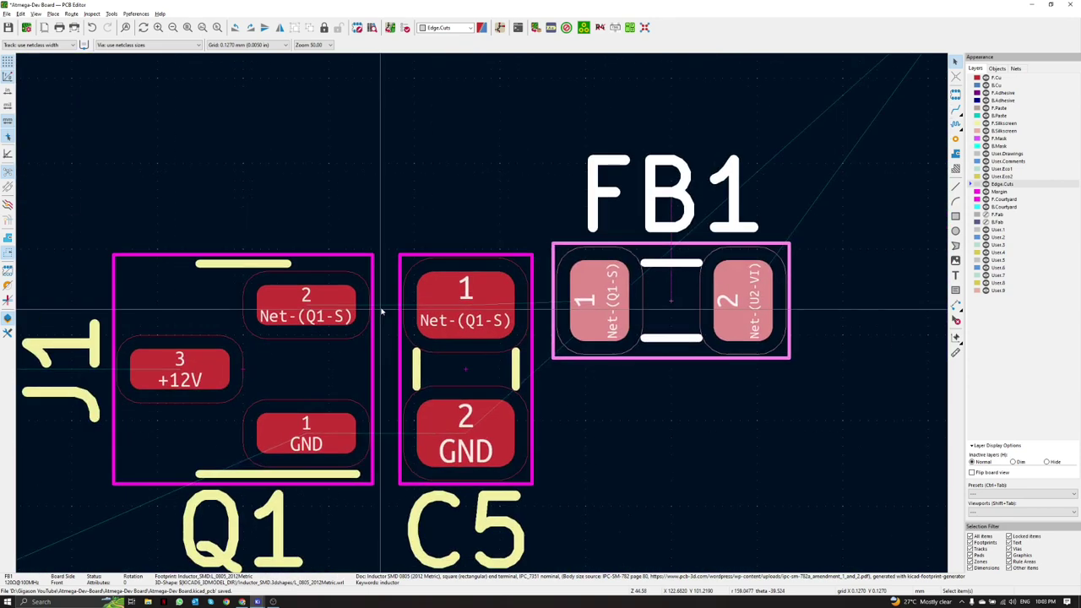
scroll(560, 345, down, 2)
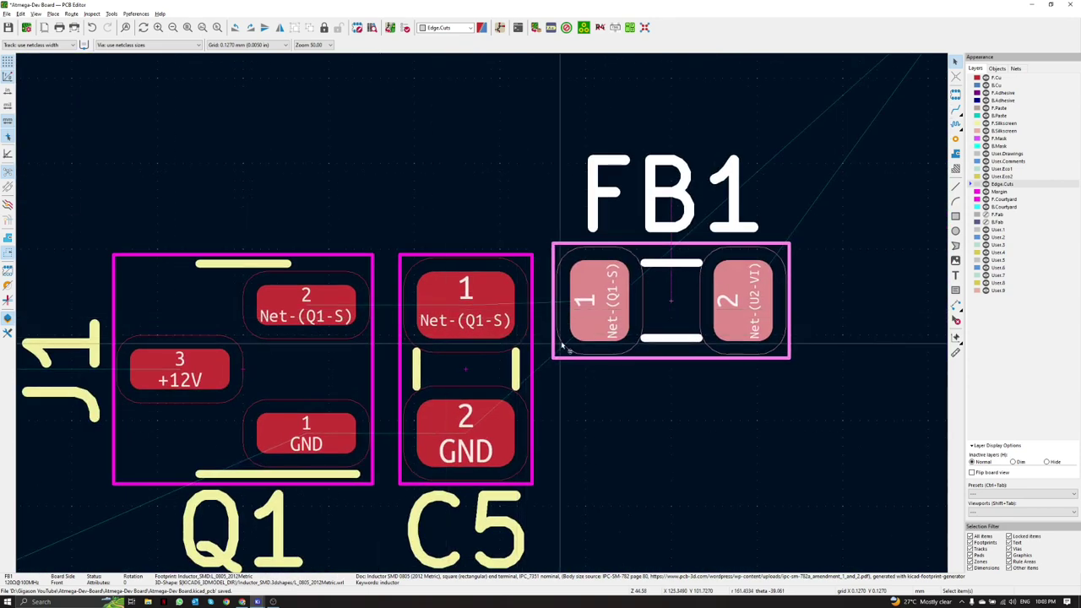
Step: Examine how FB1's pad 1 lines up with C5's Net-(Q1-S) pad
scroll(485, 317, up, 4)
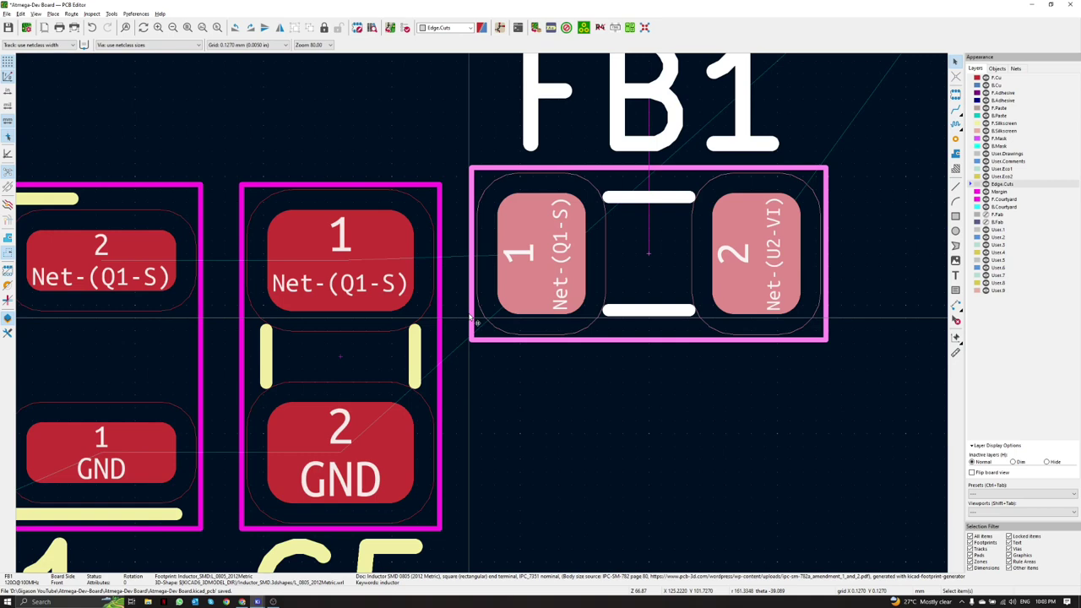
scroll(470, 317, down, 2)
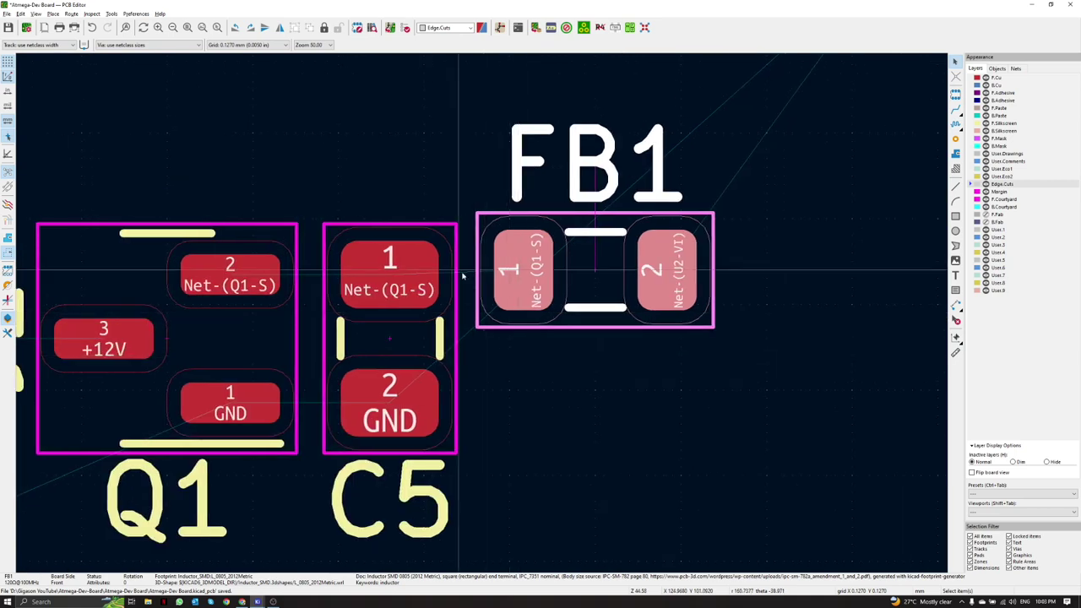
scroll(496, 323, up, 2)
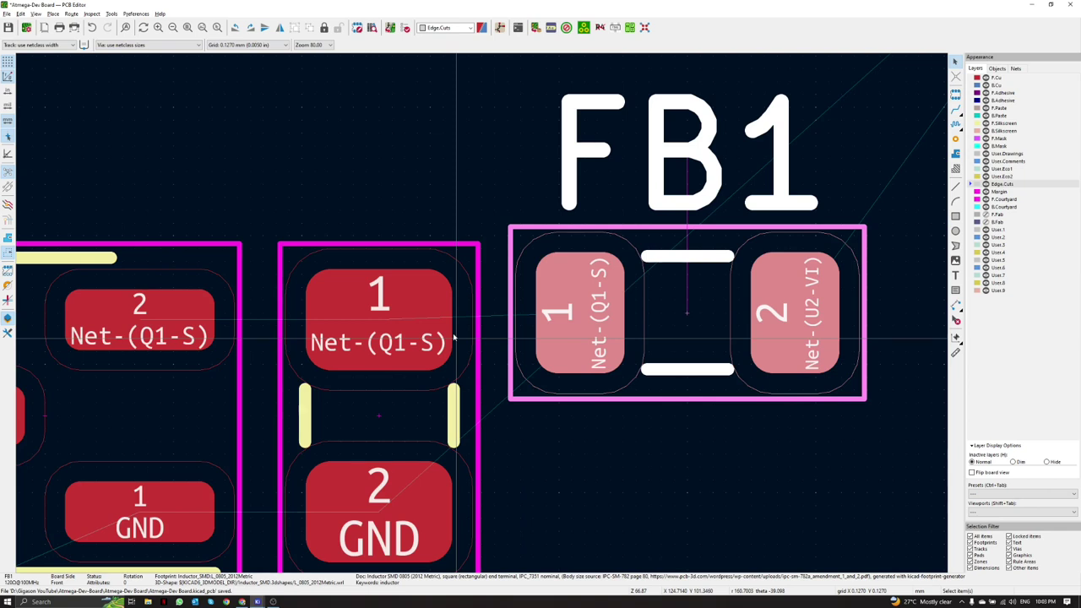
scroll(473, 312, down, 2)
scroll(460, 244, up, 1)
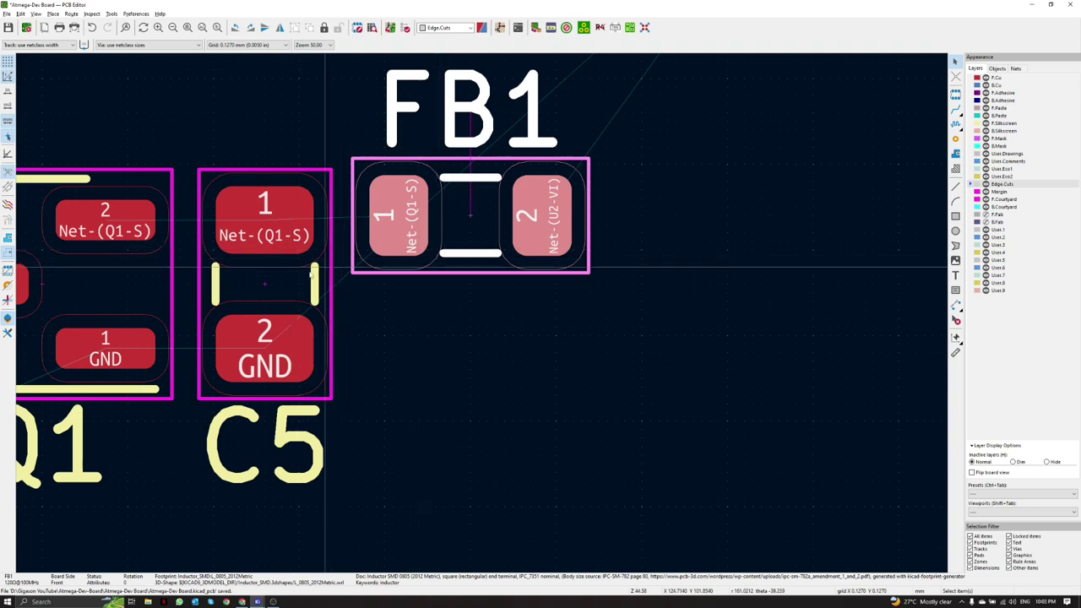
middle_drag(536, 360, 578, 379)
click(561, 370)
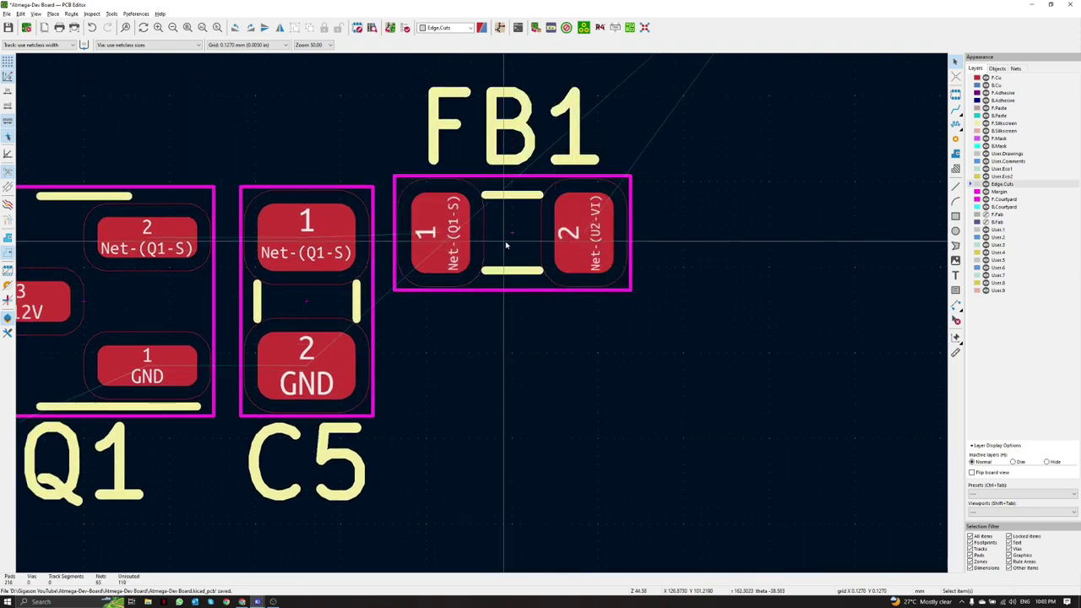
click(438, 246)
click(330, 251)
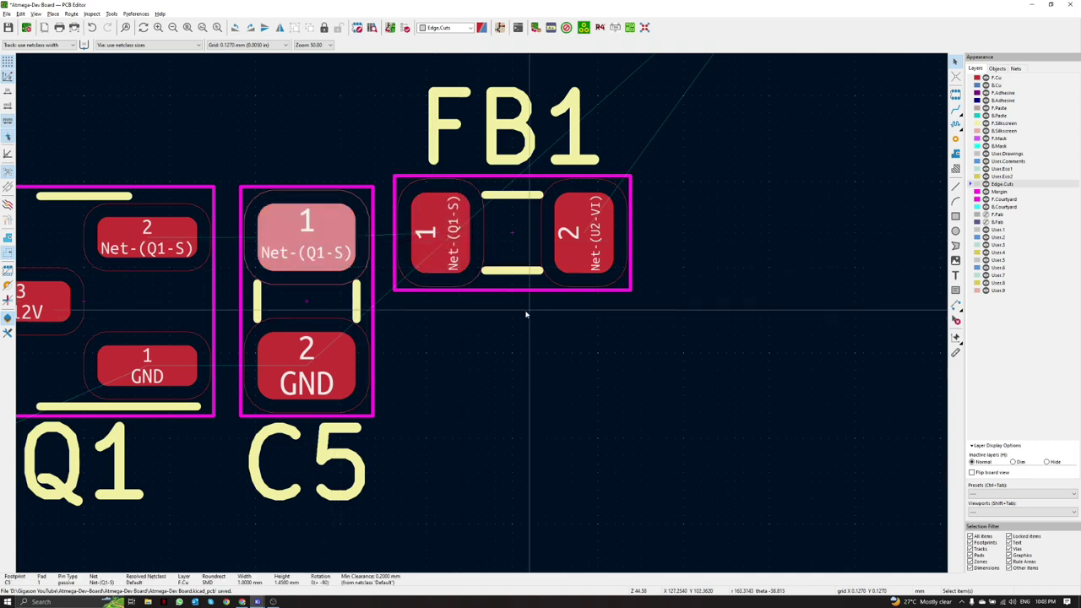
Step: Align FB1's pad 1 and C5's pad 1 to their vertical center, and save the board
click(457, 240)
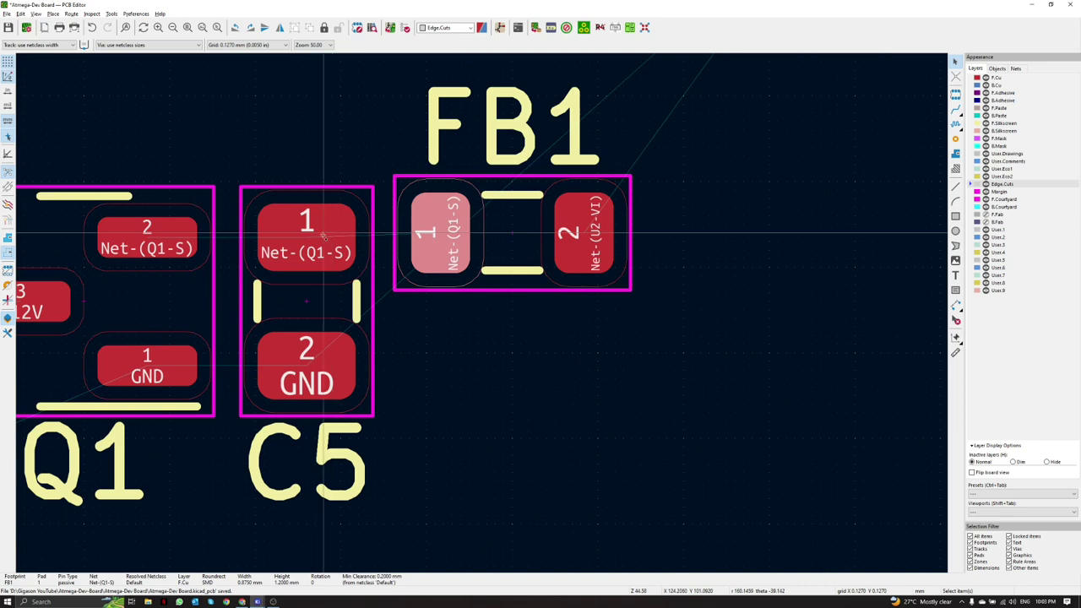
shift+click(324, 237)
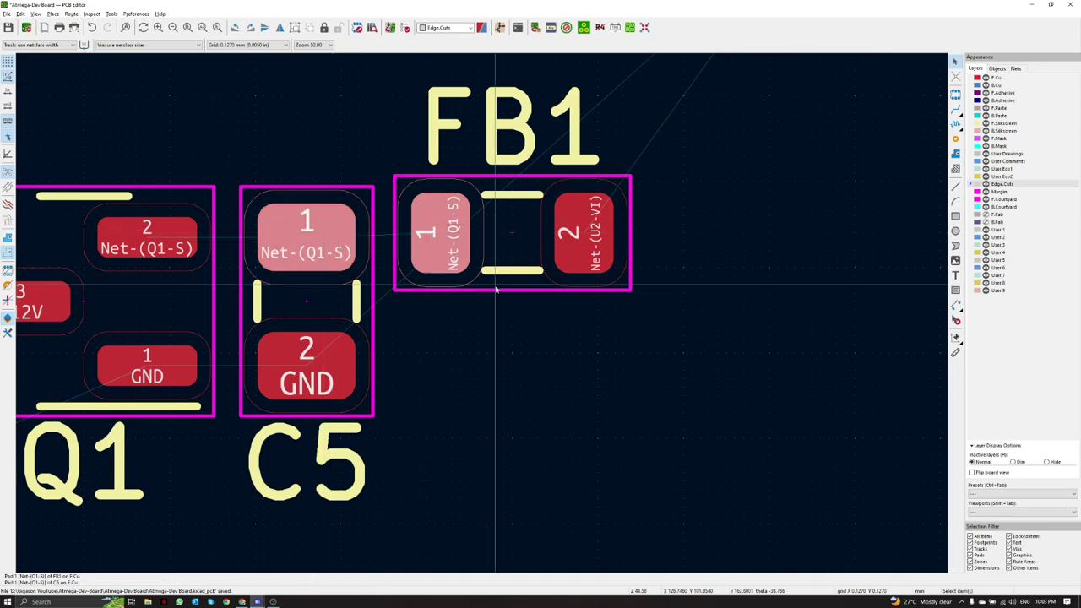
right_click(299, 239)
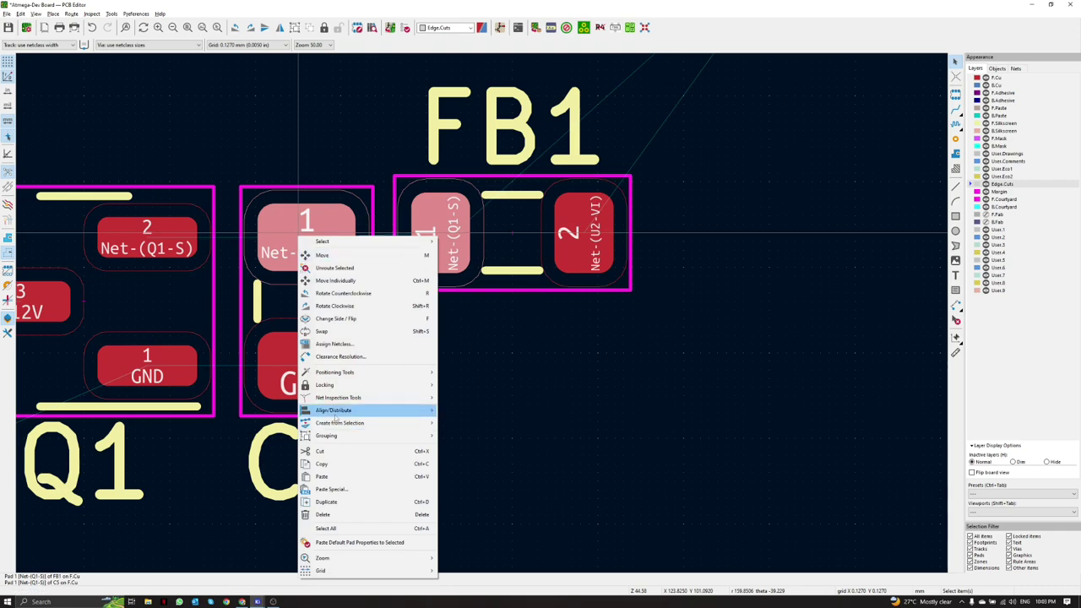
mouse_move(335, 416)
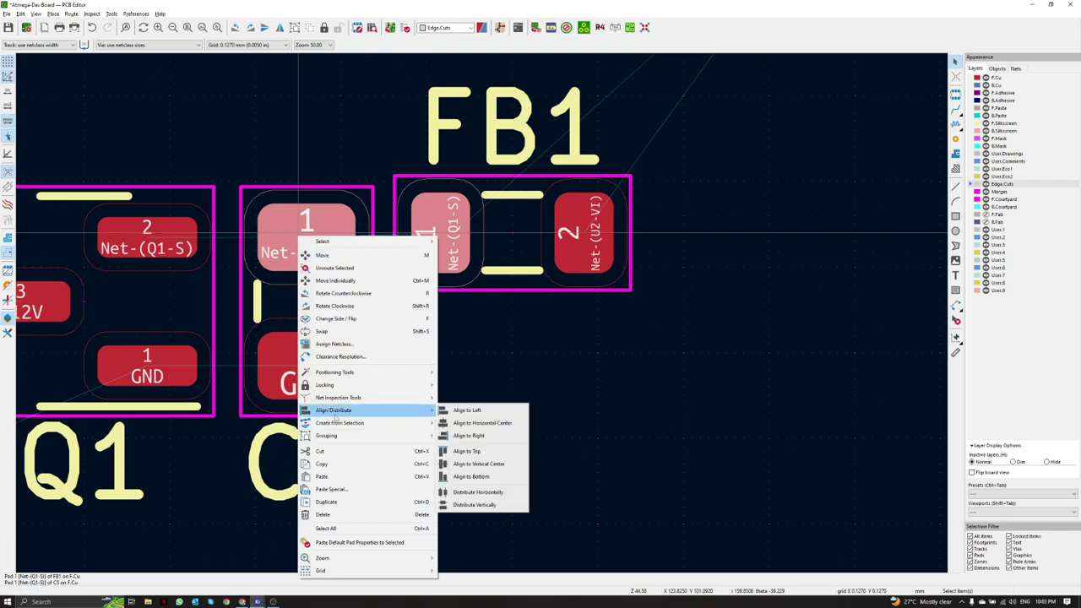
click(478, 463)
scroll(469, 304, up, 3)
key(ctrl+s)
key(Escape)
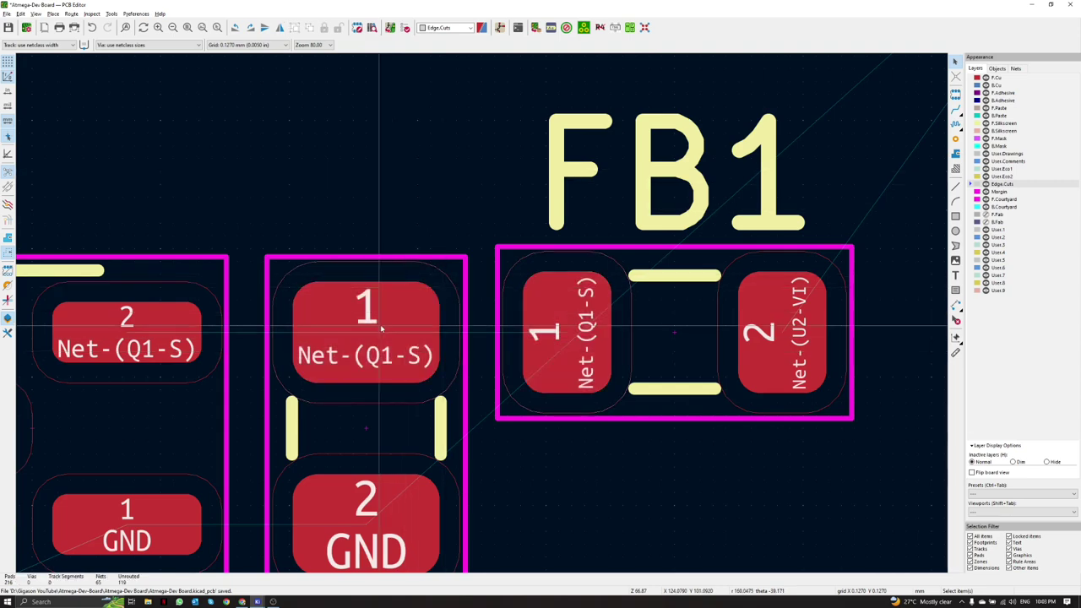
Step: Place C6 at -90° right of FB1 with the Net-(U2-VI) pads side by side, and set its reference text horizontally below it
scroll(400, 349, down, 4)
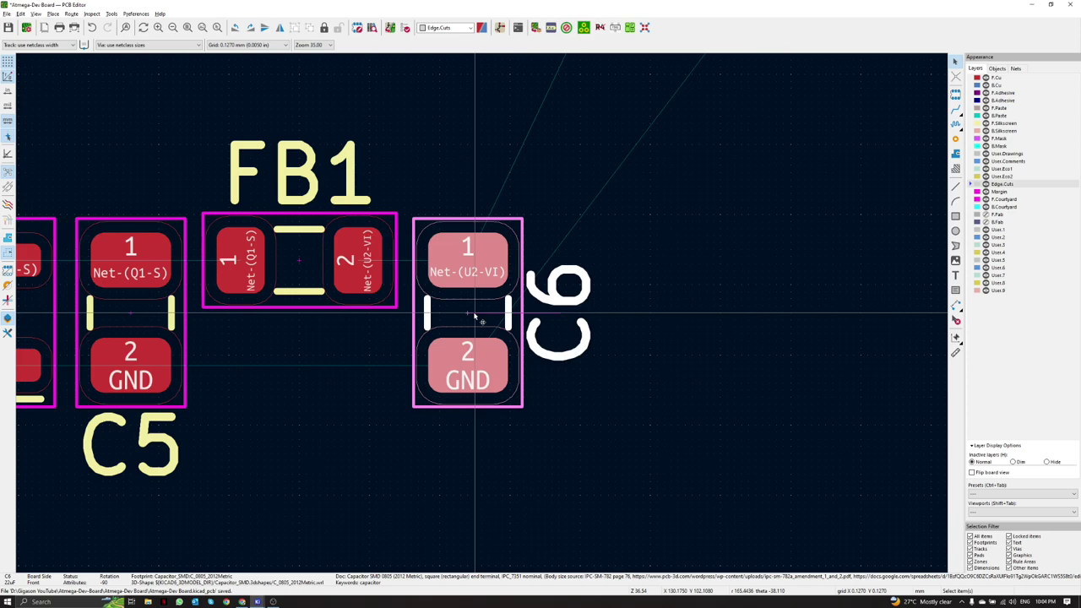
click(574, 318)
key(m)
key(r)
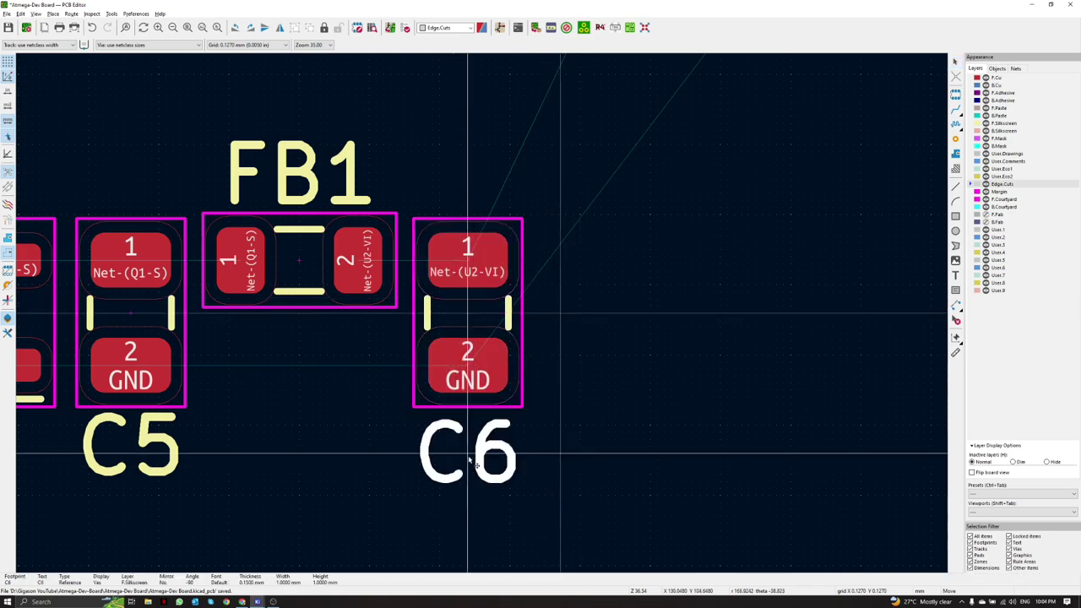
click(469, 453)
key(Escape)
Step: Inspect the row of parts from J1 to C6 in the 3D view
scroll(468, 308, down, 5)
key(alt+3)
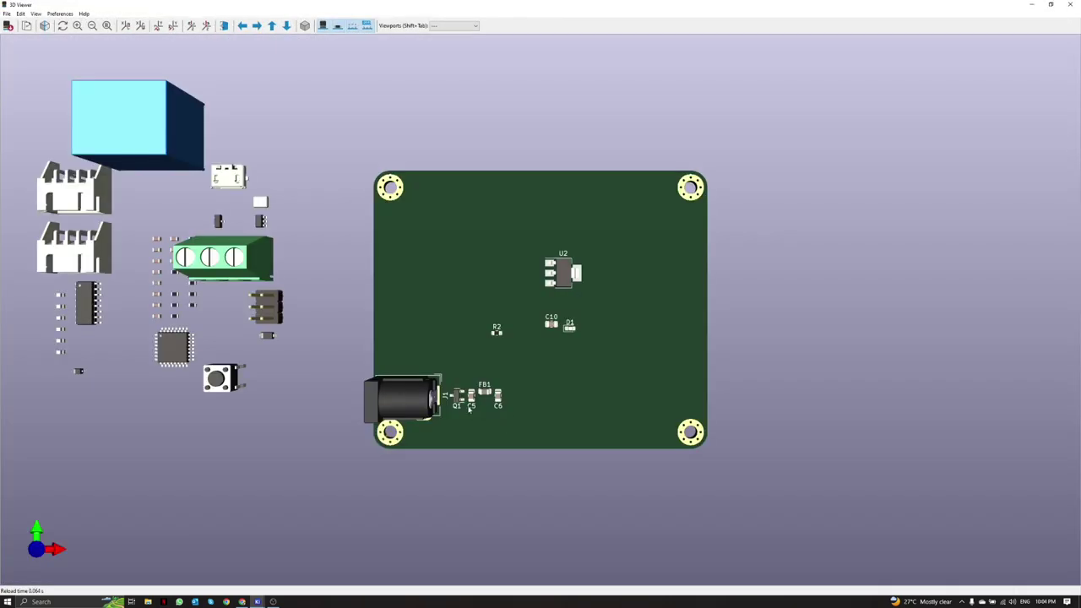
scroll(649, 389, up, 4)
drag(650, 389, 693, 397)
Step: With U2 at -90° right of C6, align U2's pad 3 and C6's pad 1 to their vertical center
right_click(401, 236)
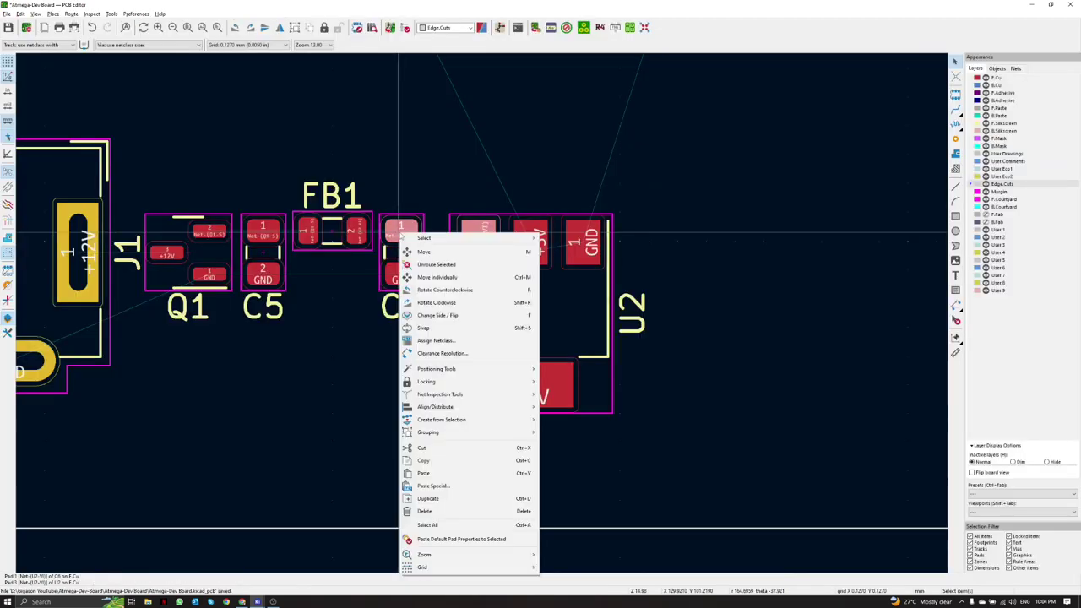
click(583, 461)
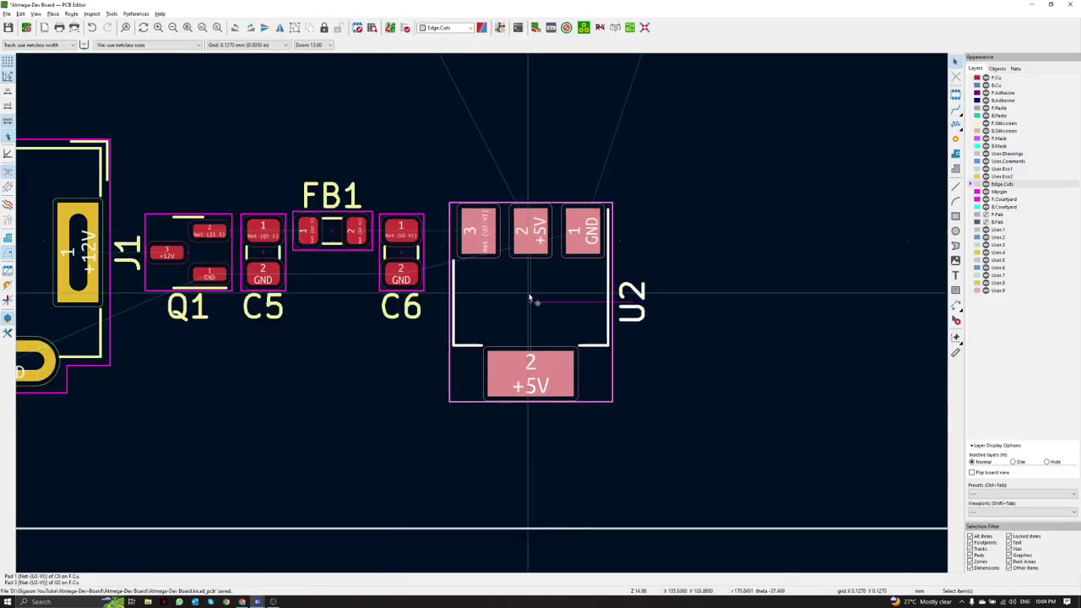
scroll(531, 305, down, 4)
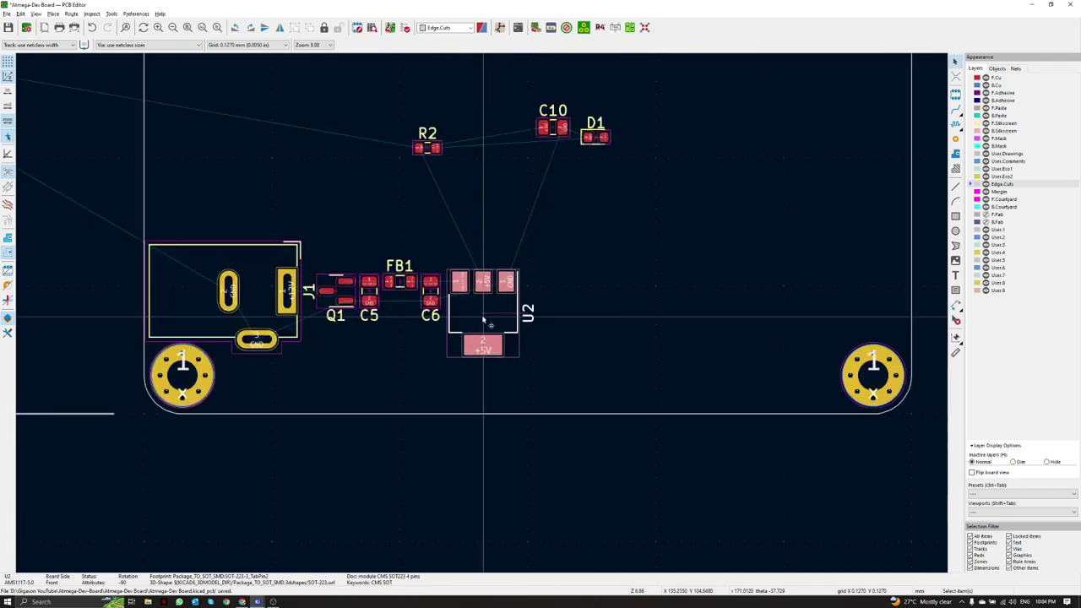
Step: Pick C10 in the schematic, and place its footprint horizontally above U2 with its +5V and GND pads facing U2's matching pads
middle_drag(486, 219, 449, 217)
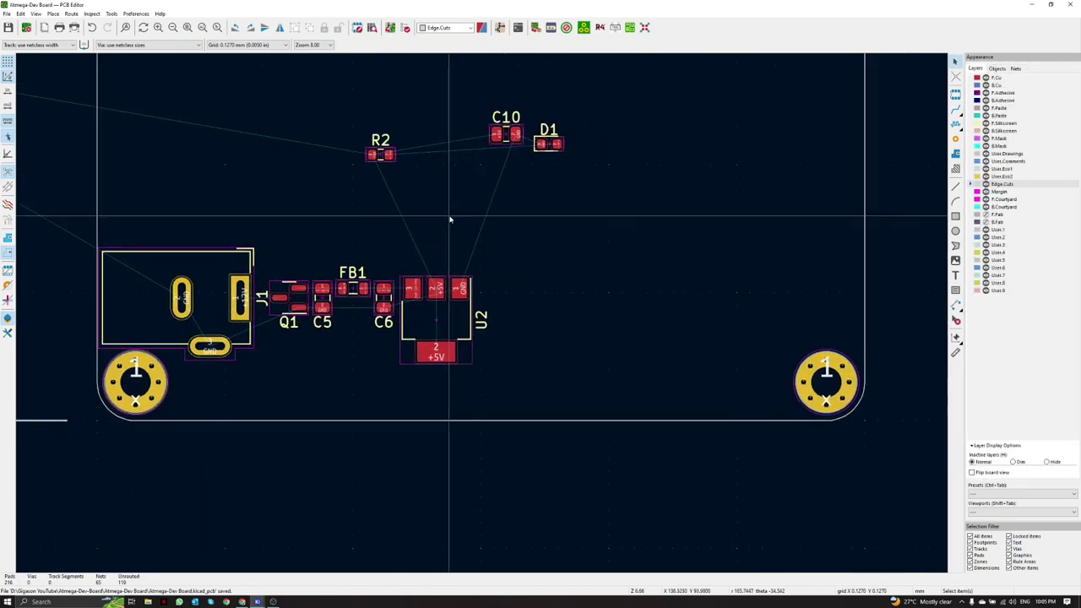
key(alt+Tab)
middle_drag(624, 298, 467, 274)
click(564, 299)
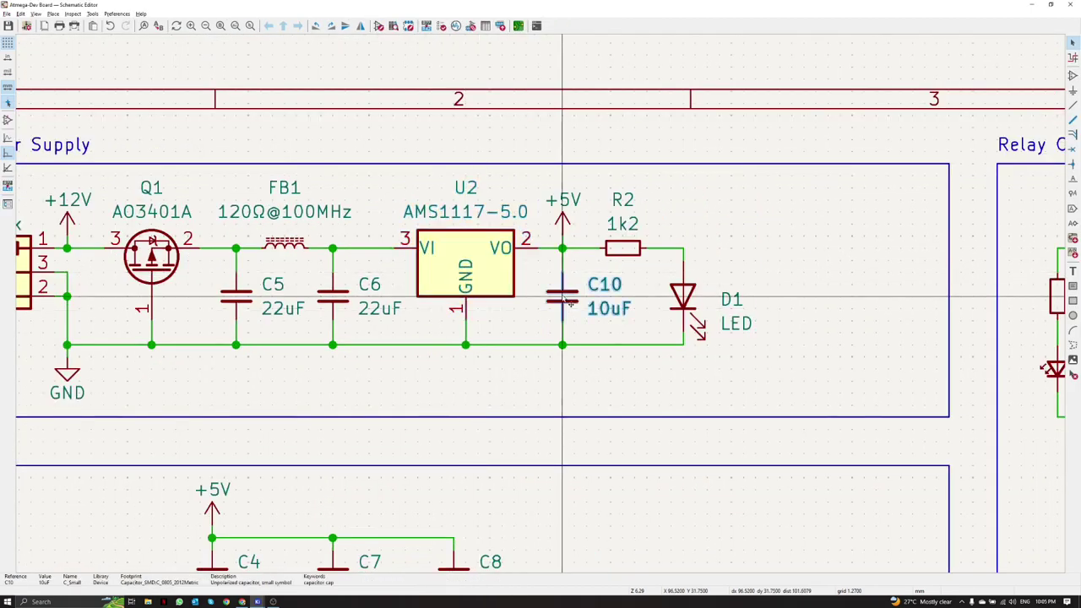
key(alt+Tab)
scroll(480, 317, down, 5)
scroll(482, 314, up, 4)
scroll(483, 312, up, 4)
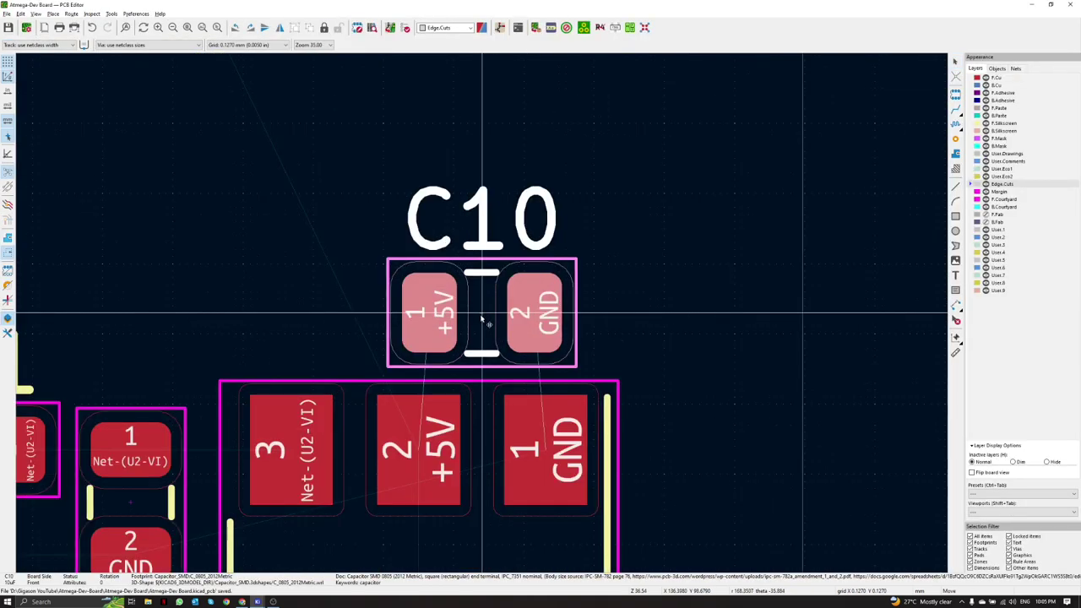
scroll(484, 311, down, 6)
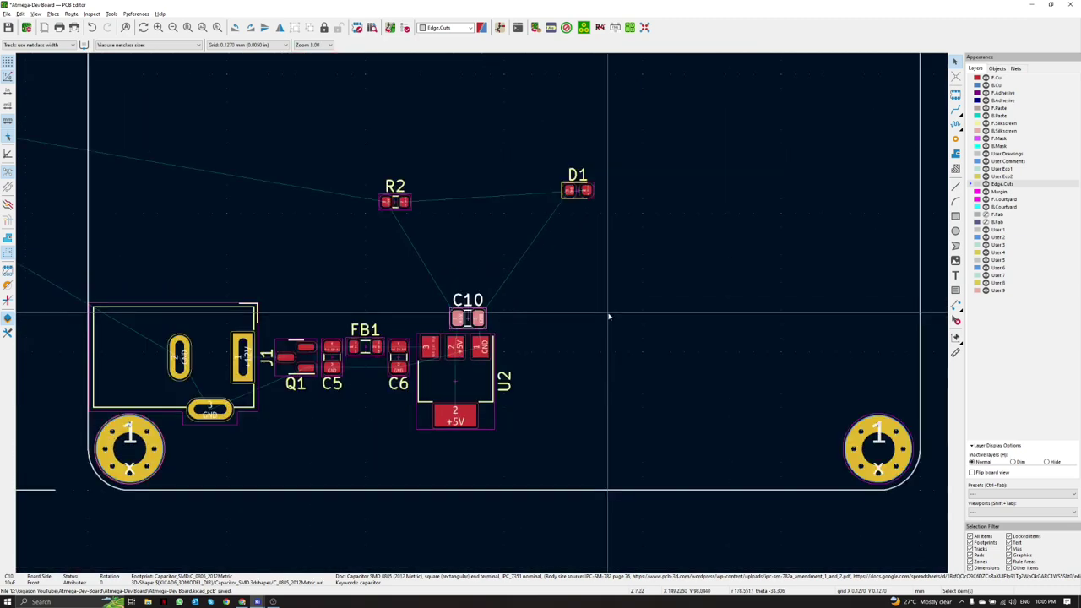
Step: Pick R2 in the schematic, place it below U2's large +5V pad, and place D1 directly under R2
key(alt+Tab)
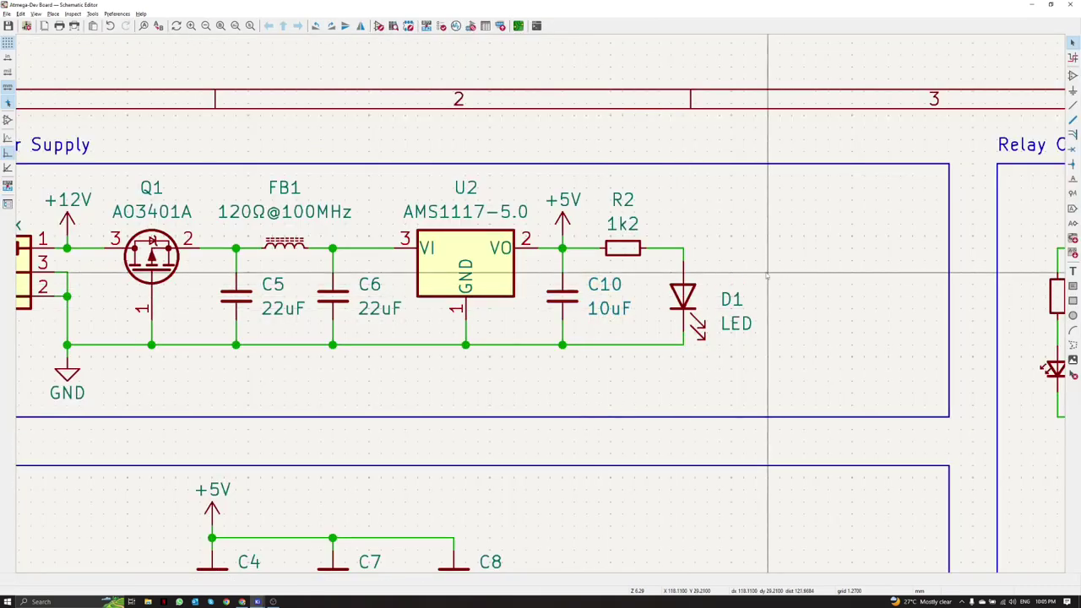
scroll(540, 279, down, 3)
scroll(377, 238, up, 5)
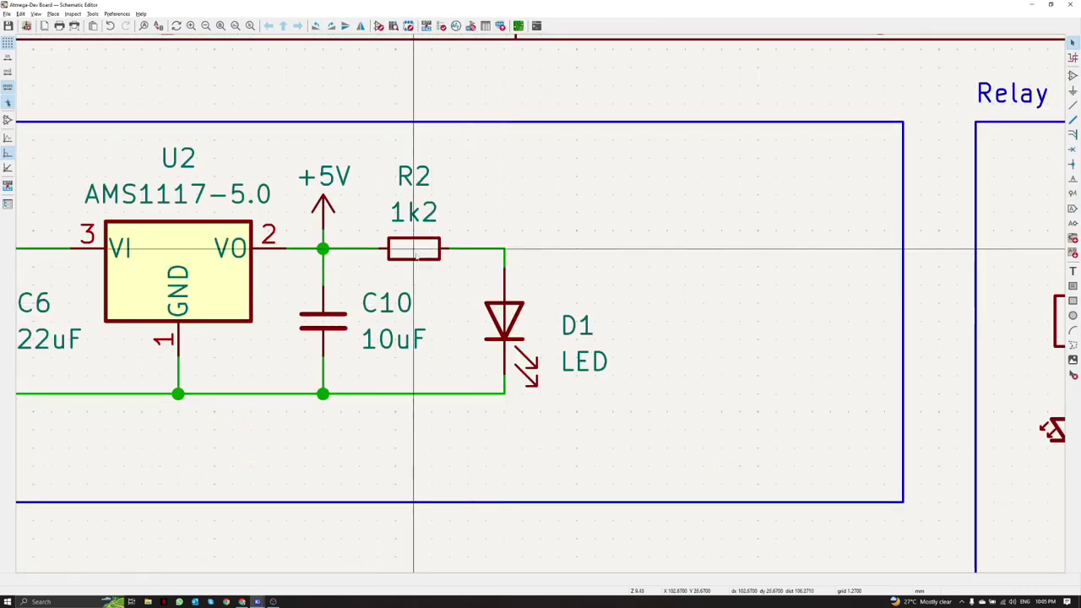
scroll(511, 314, down, 2)
click(413, 245)
key(alt+Tab)
key(m)
scroll(479, 322, down, 4)
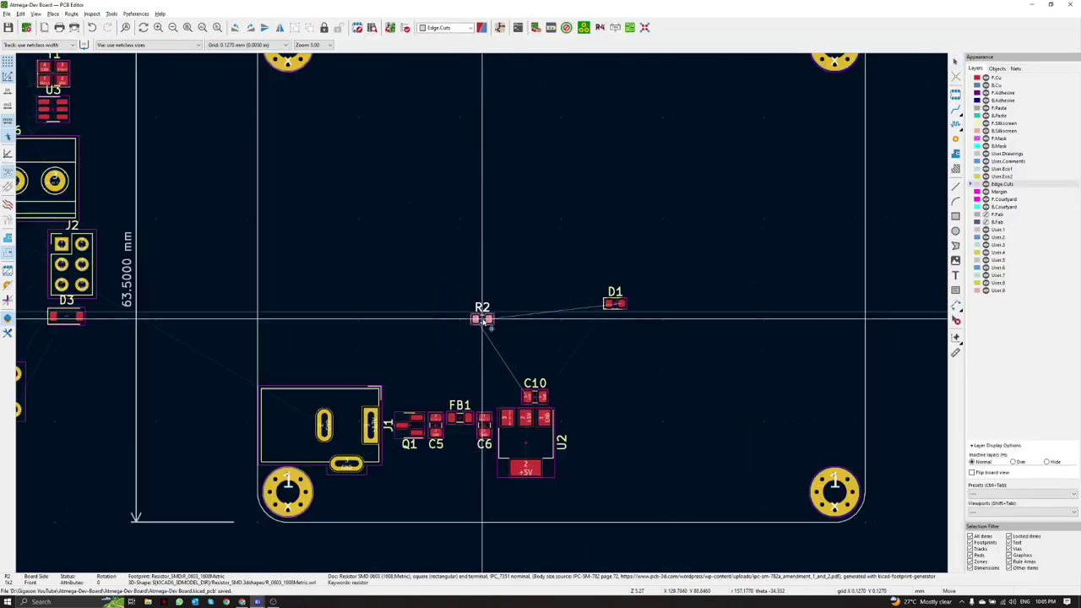
scroll(492, 457, up, 3)
click(456, 314)
scroll(473, 317, down, 5)
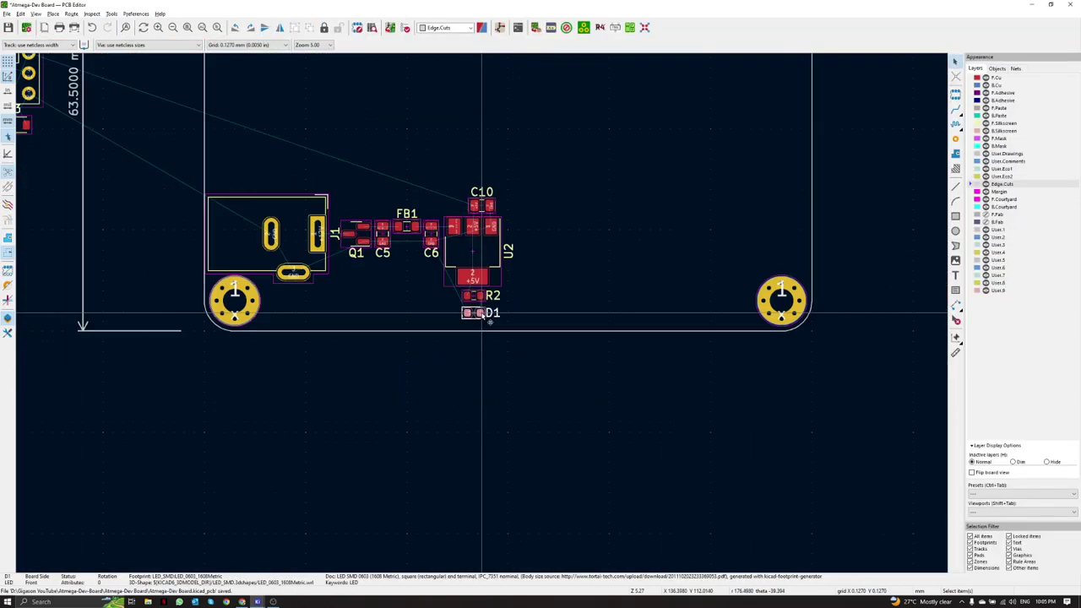
Step: Check the completed power-supply placement, including U2, C10, R2 and D1, in the 3D view
key(alt+3)
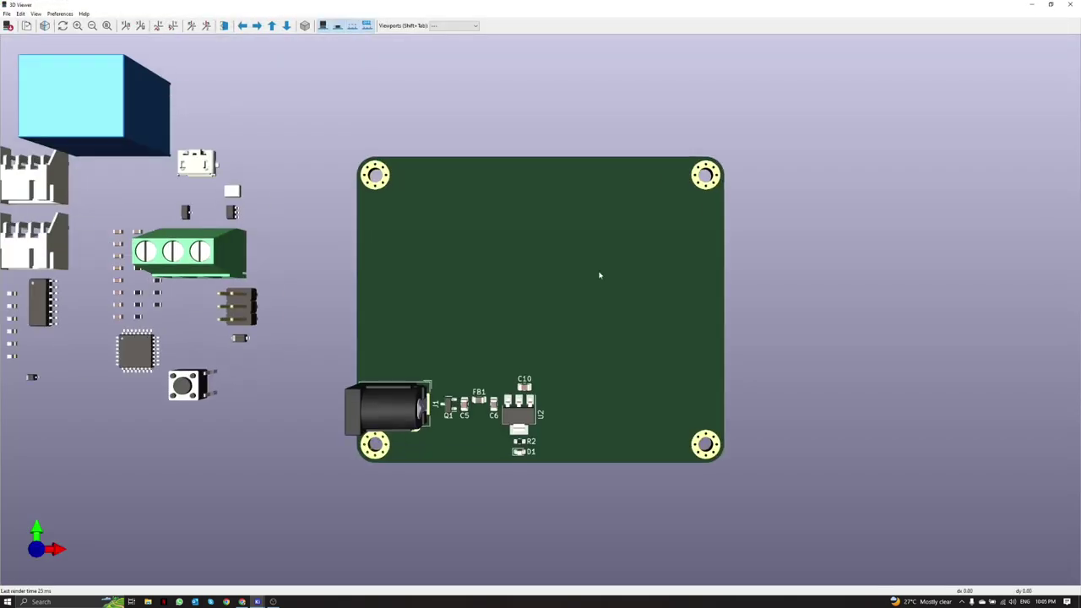
scroll(556, 417, down, 2)
drag(555, 417, 515, 401)
key(Escape)
Step: Select the microcontroller block in the schematic, and pack and move its footprints to the free area right of the board outline
scroll(482, 314, down, 3)
middle_drag(482, 314, 488, 358)
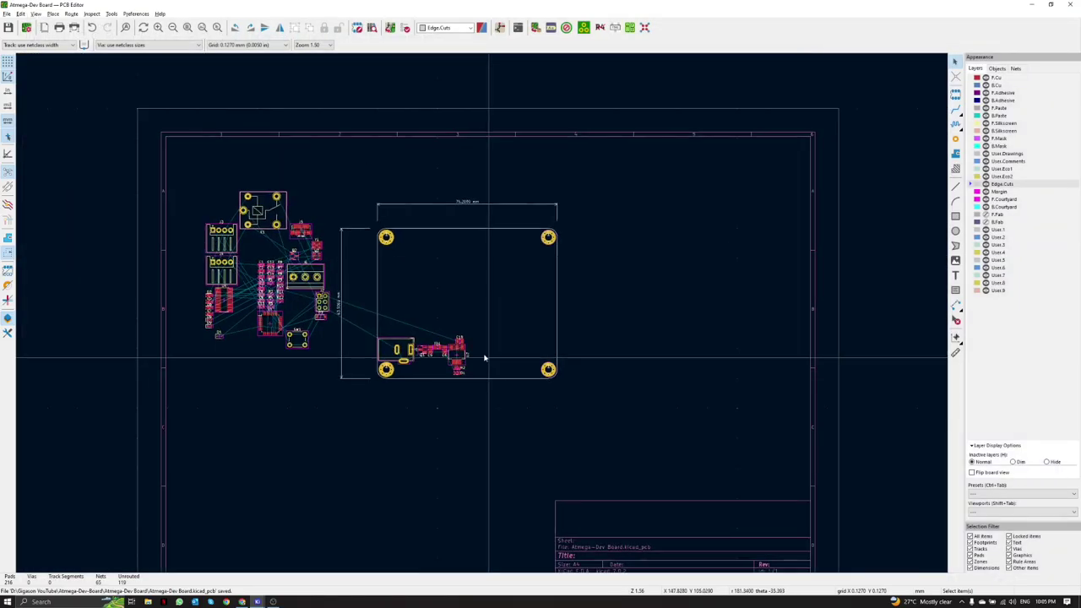
scroll(411, 331, up, 2)
middle_drag(506, 292, 482, 298)
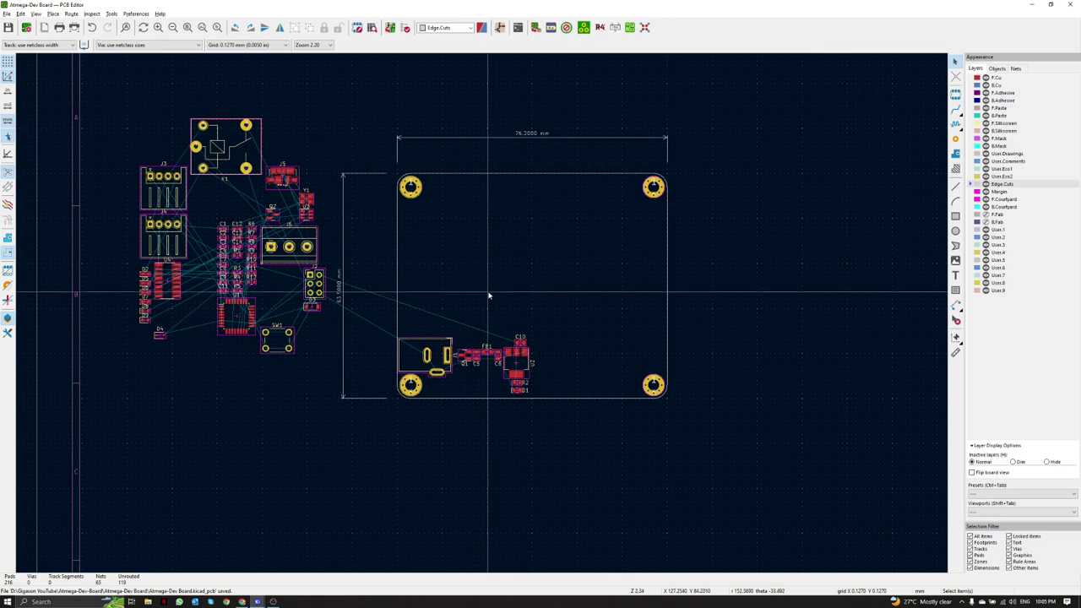
key(alt+Tab)
drag(523, 474, 283, 178)
key(alt+Tab)
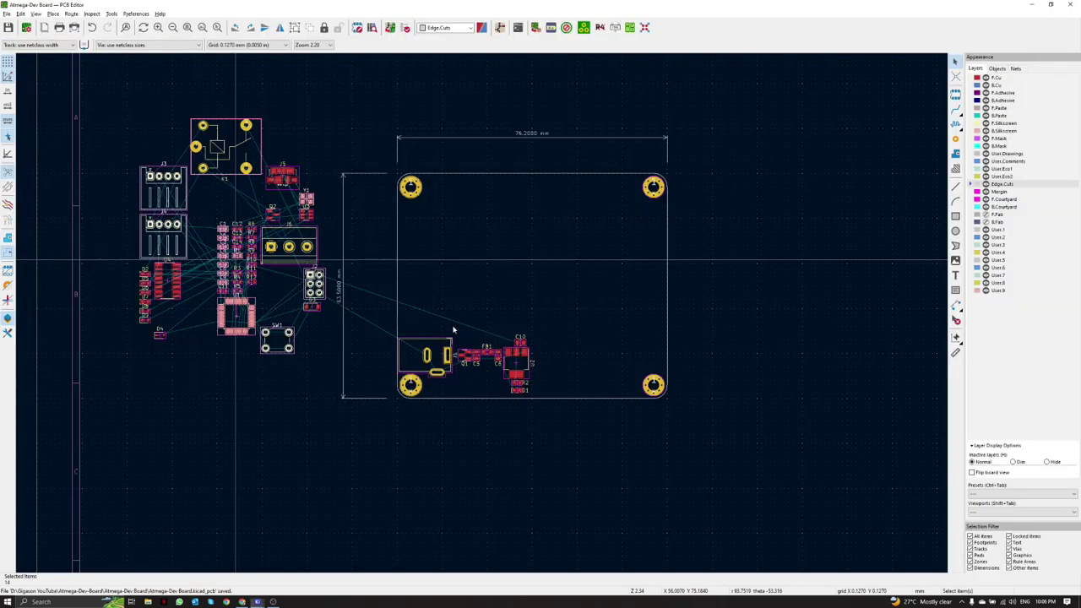
key(p)
scroll(358, 323, down, 2)
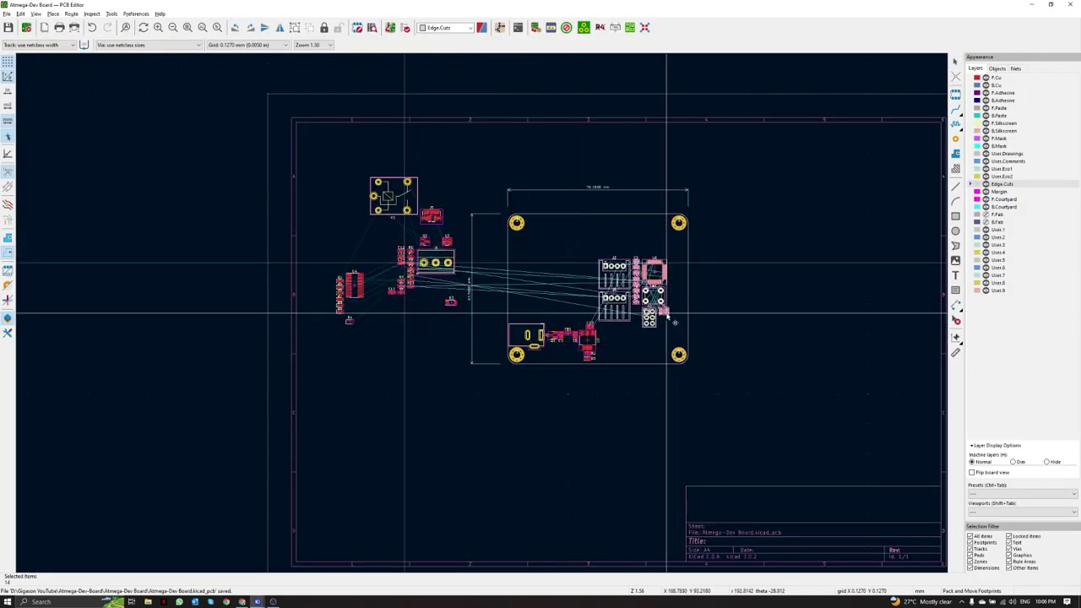
click(760, 305)
scroll(743, 311, up, 2)
click(700, 164)
Step: Pick U1 in the schematic, and place its footprint near the center of the board, above C10 and U2
key(alt+Tab)
click(457, 268)
click(396, 282)
key(alt+Tab)
key(m)
scroll(483, 313, down, 6)
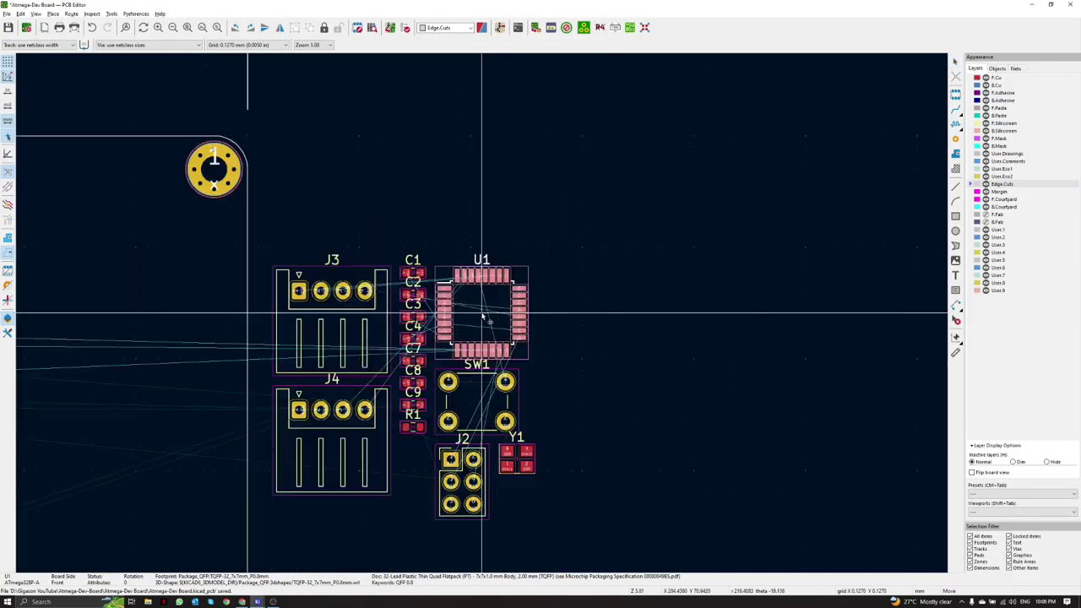
scroll(466, 332, up, 2)
middle_drag(239, 331, 435, 308)
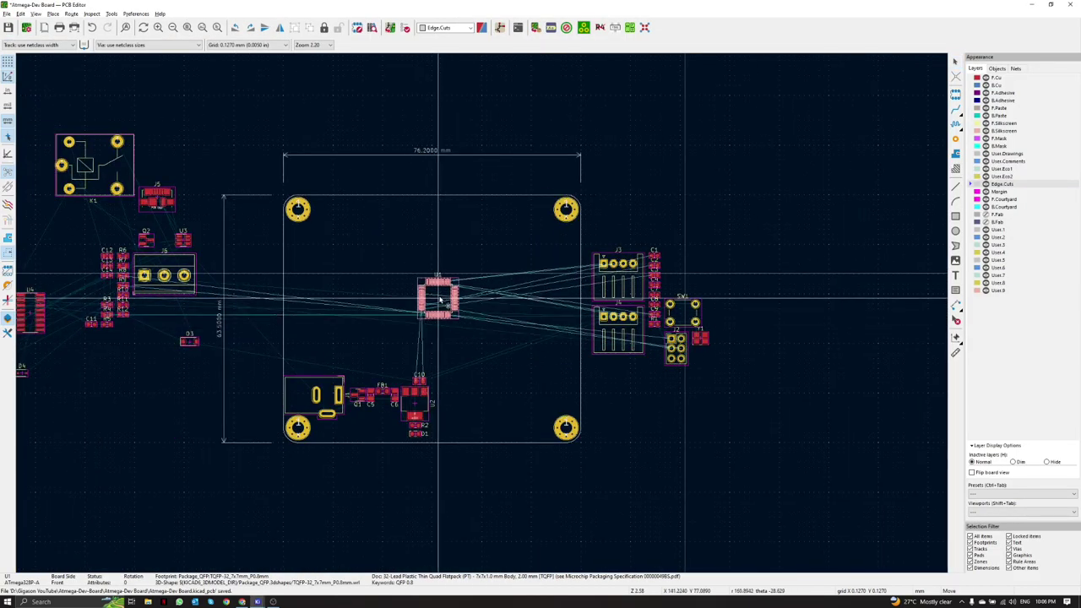
scroll(436, 315, up, 3)
scroll(475, 326, down, 2)
scroll(480, 318, up, 1)
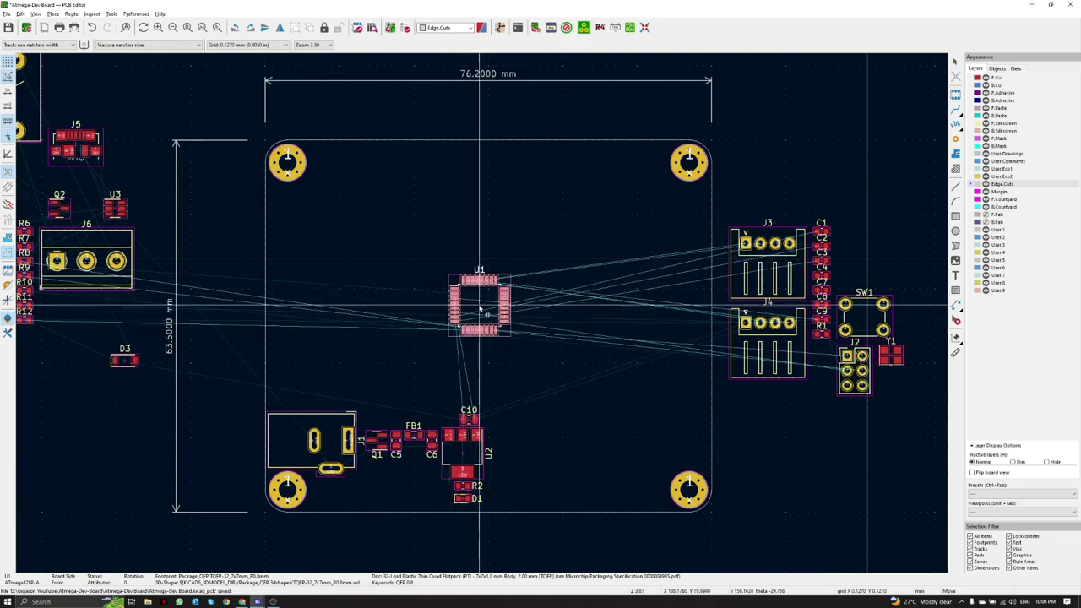
click(473, 306)
Step: Align U1 to the horizontal center of the board's 76.2 mm width dimension
scroll(473, 305, up, 6)
scroll(483, 315, down, 6)
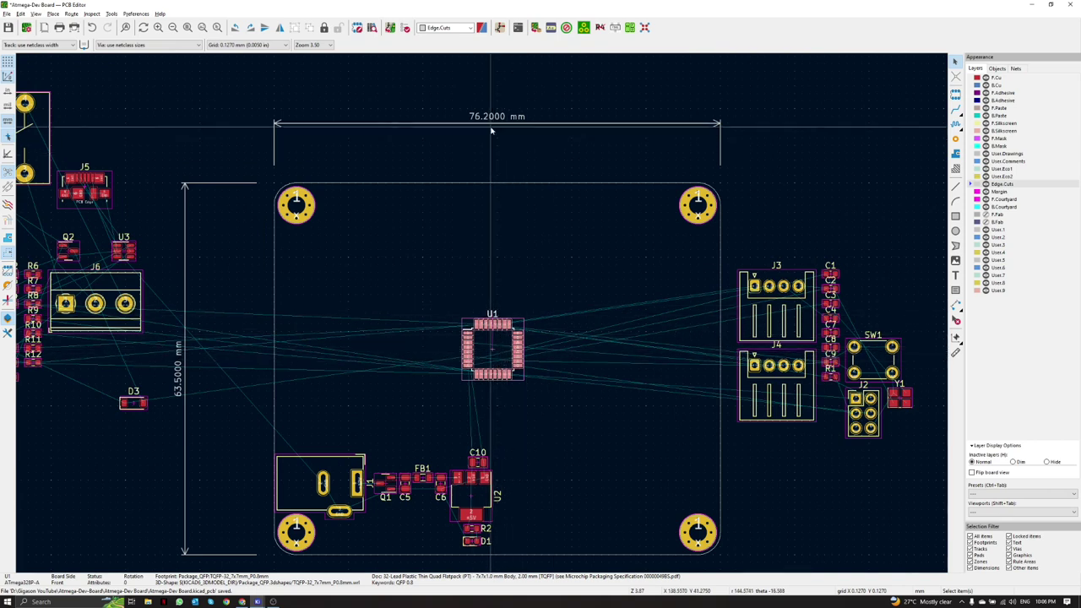
scroll(493, 125, up, 4)
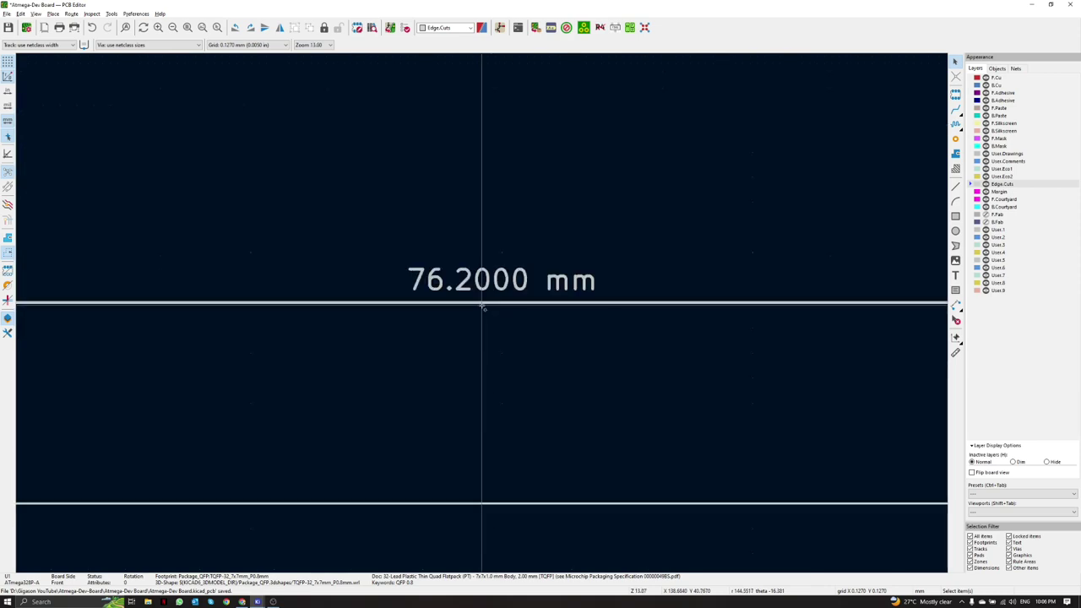
click(484, 306)
right_click(483, 308)
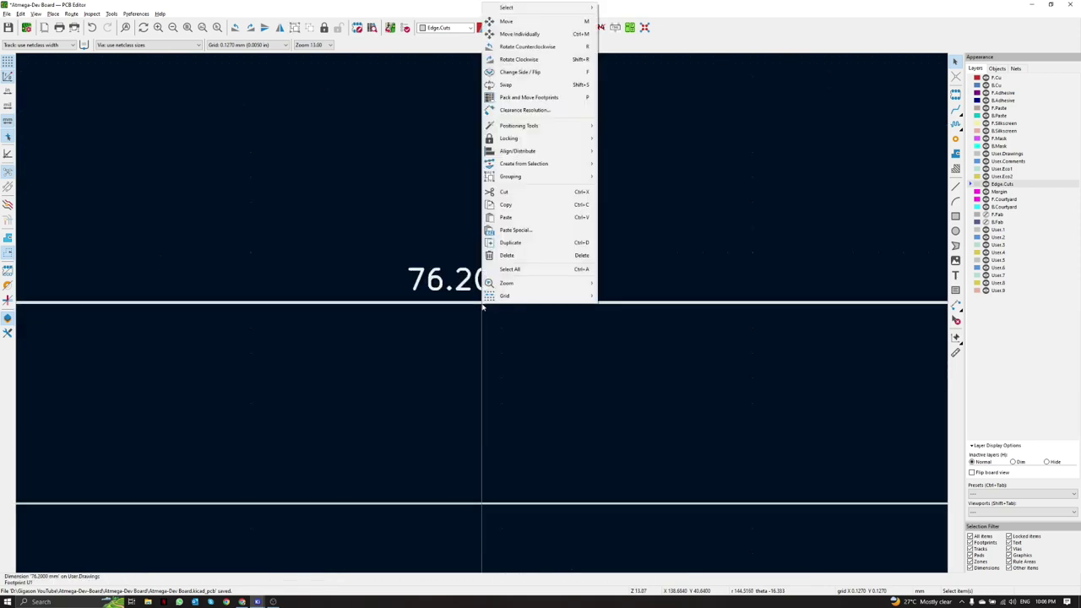
mouse_move(523, 151)
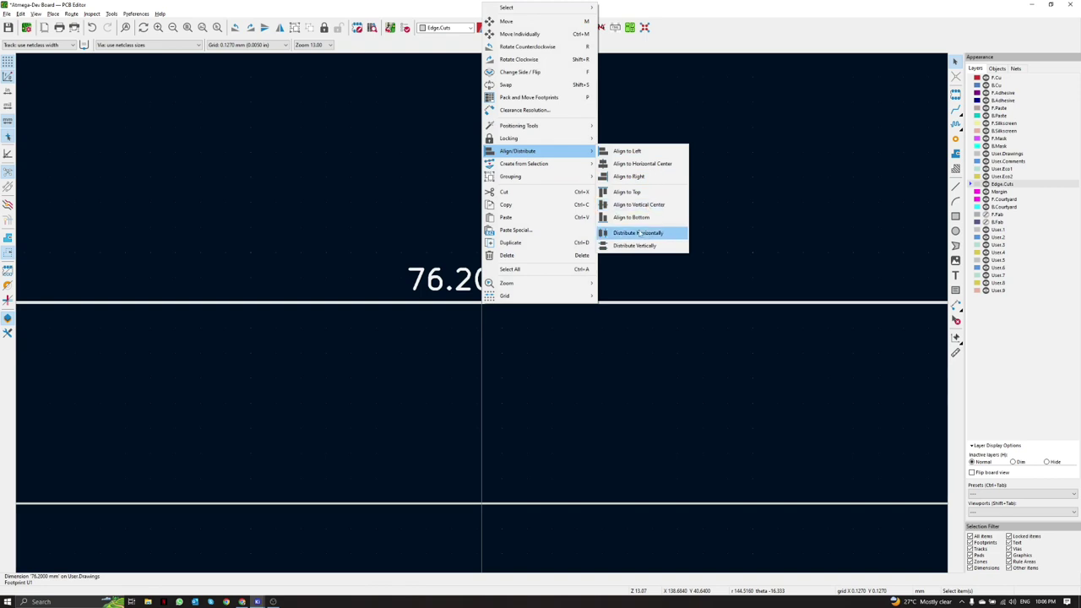
click(630, 164)
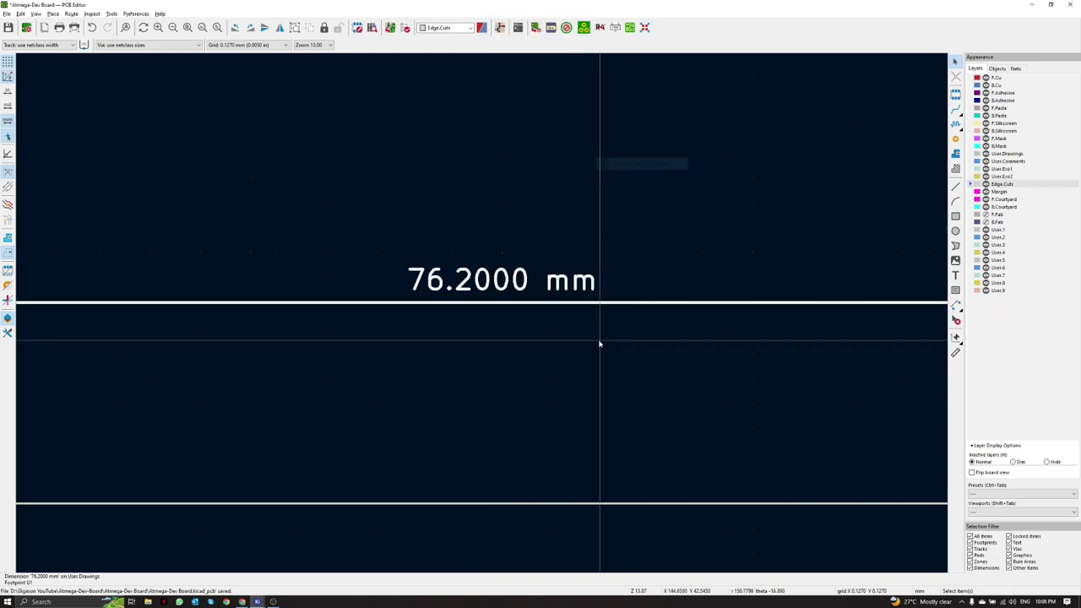
scroll(601, 344, down, 5)
Step: Align U1 to the vertical center of the board's 63.5 mm height dimension
scroll(265, 446, up, 3)
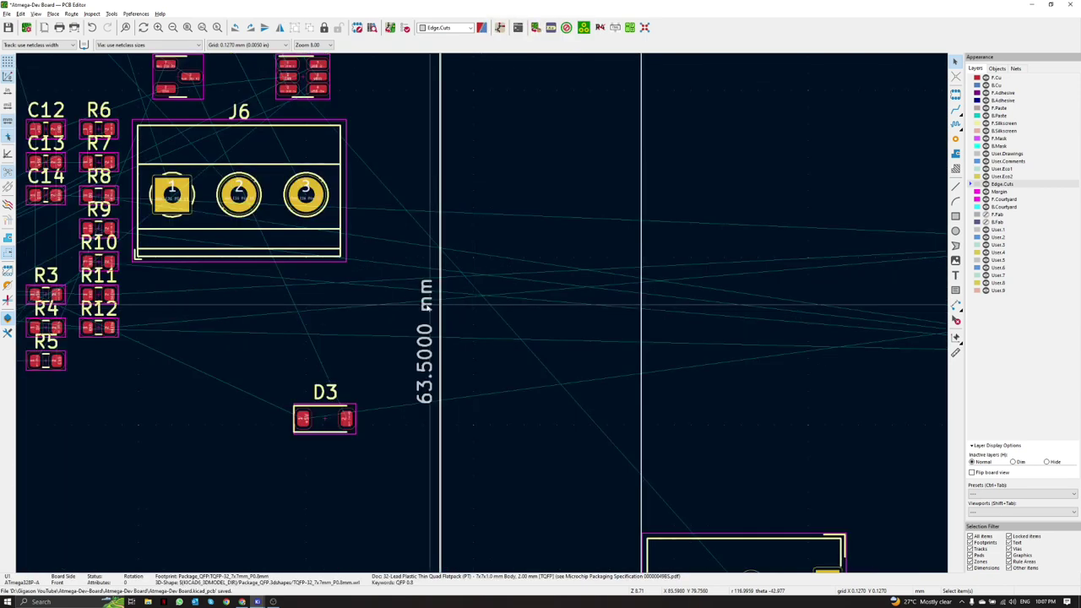
right_click(442, 296)
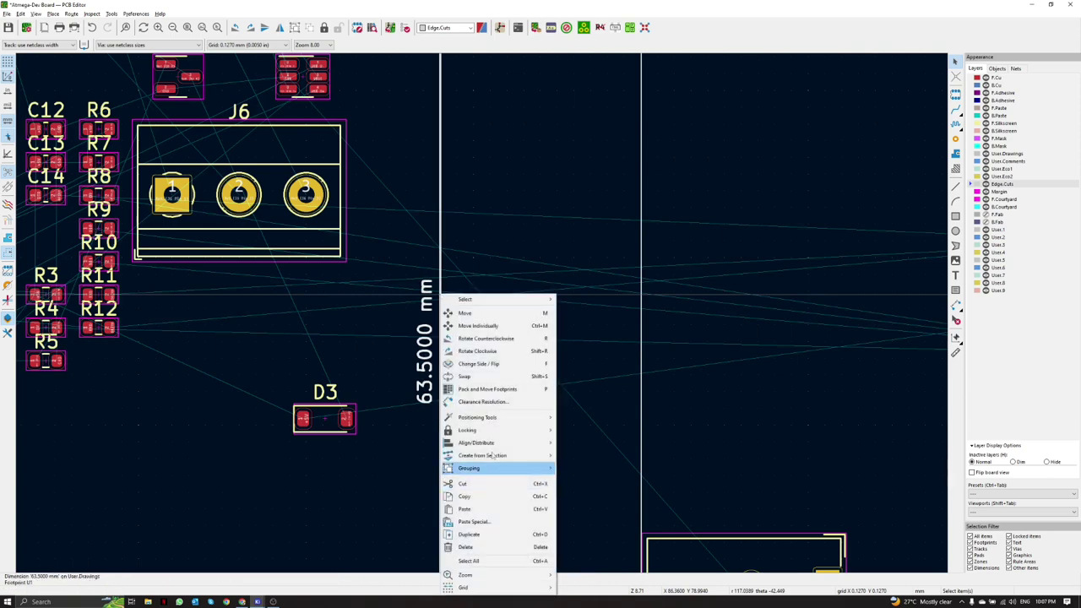
mouse_move(498, 443)
click(612, 497)
scroll(592, 380, down, 5)
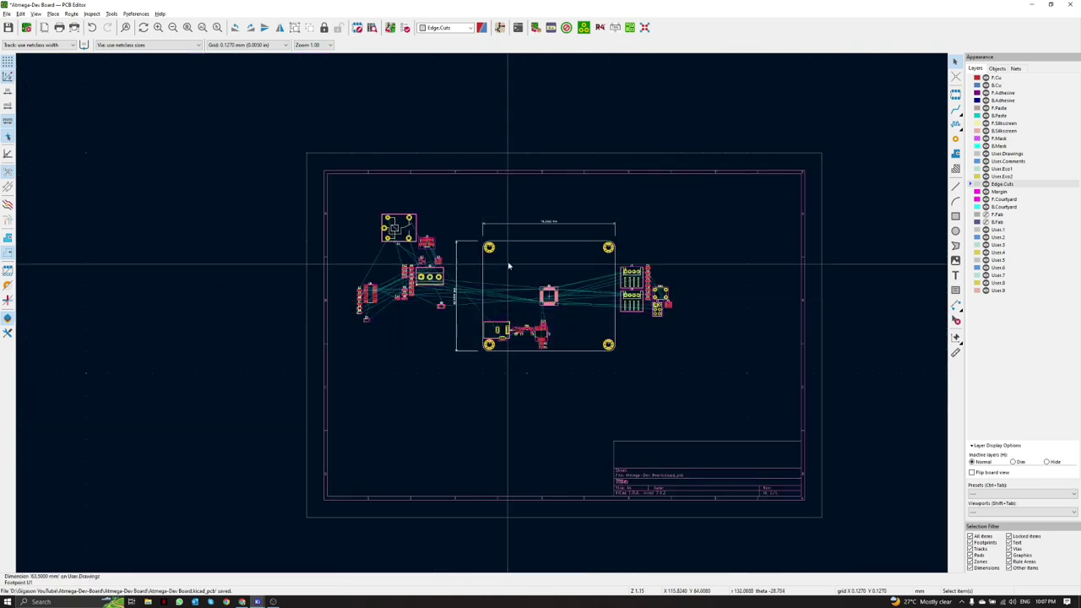
Step: Check U1's position on the board in the 3D view
scroll(559, 353, up, 4)
key(alt+3)
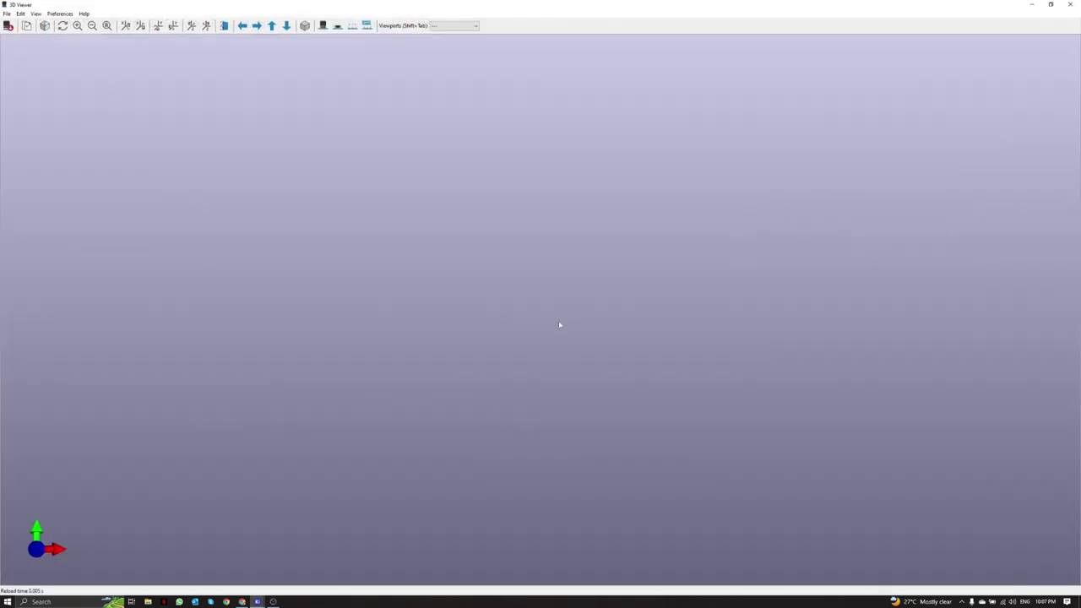
scroll(570, 311, up, 3)
scroll(571, 313, down, 1)
drag(571, 313, 612, 268)
Step: Pick C4 in the schematic, and move and rotate its footprint beside U1's pins 3 (GND) and 4 (+5V)
key(alt+Tab)
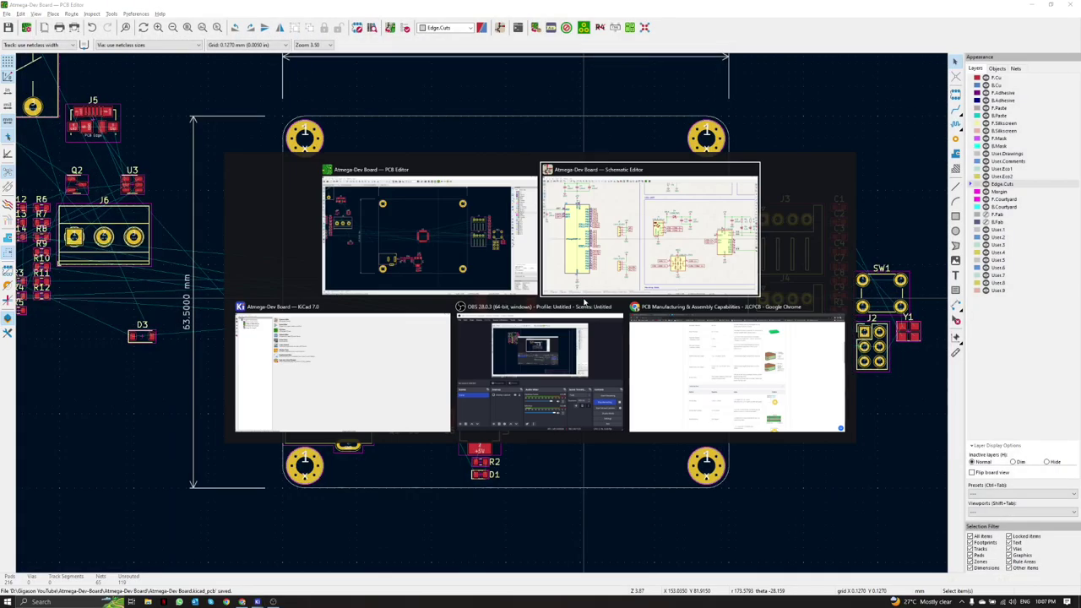
scroll(375, 111, down, 4)
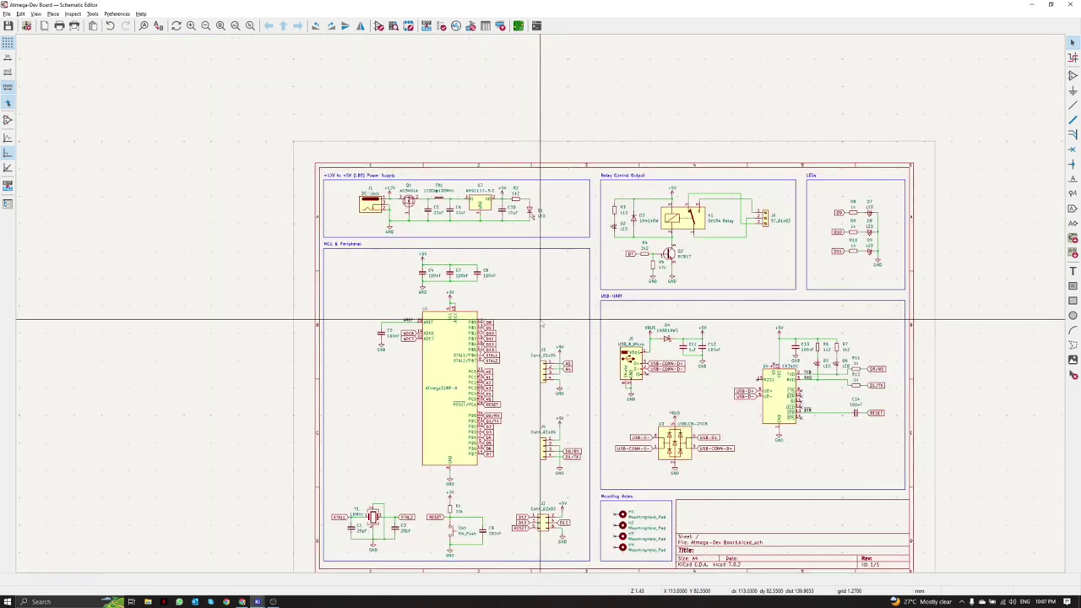
scroll(497, 326, up, 6)
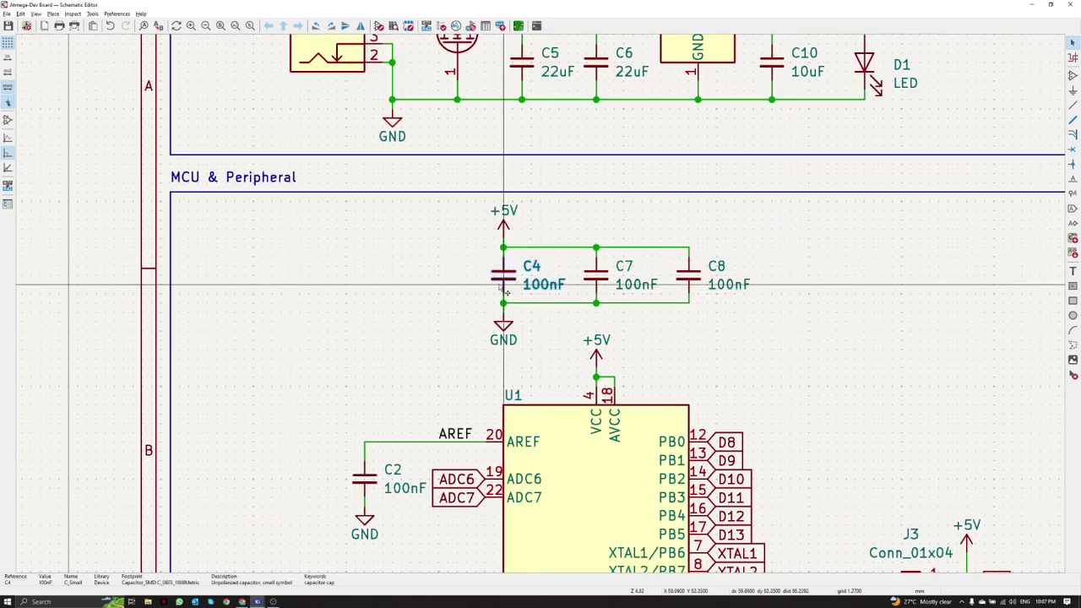
key(alt+Tab)
key(m)
scroll(484, 316, down, 5)
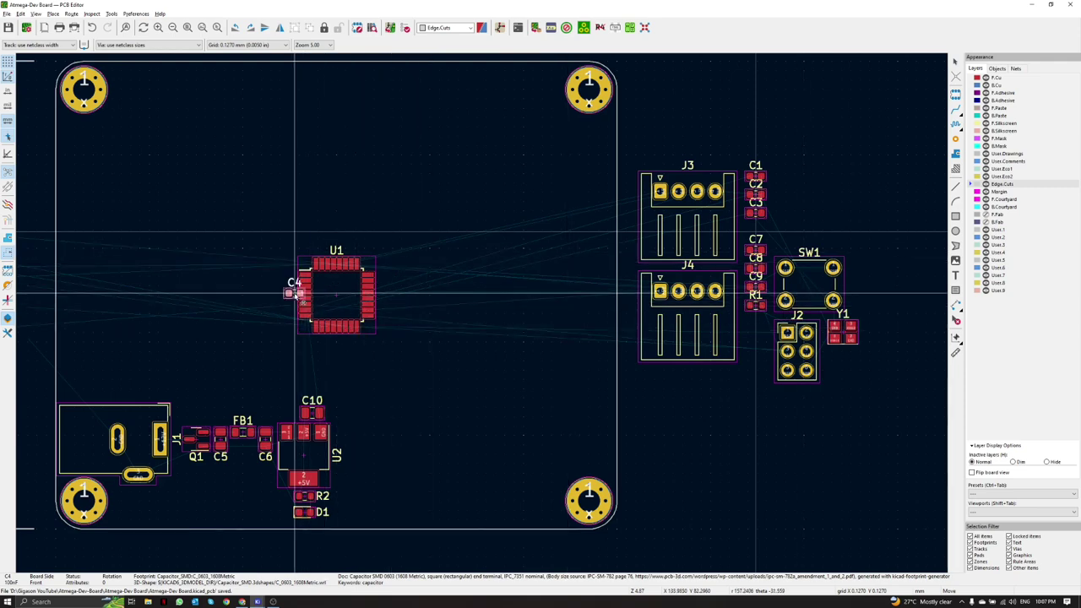
scroll(294, 293, up, 8)
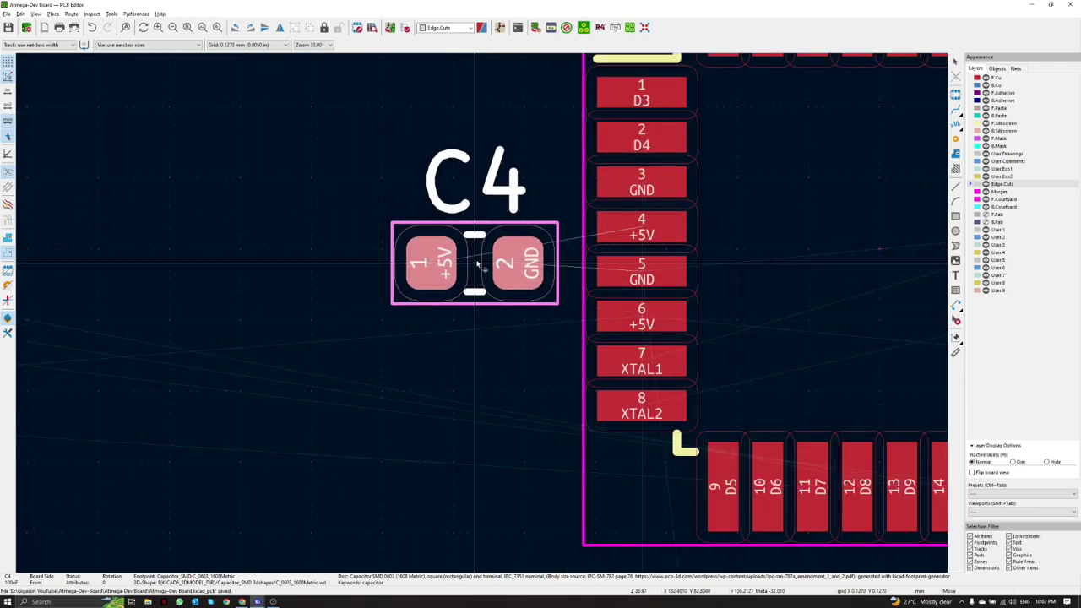
scroll(478, 264, up, 1)
key(r)
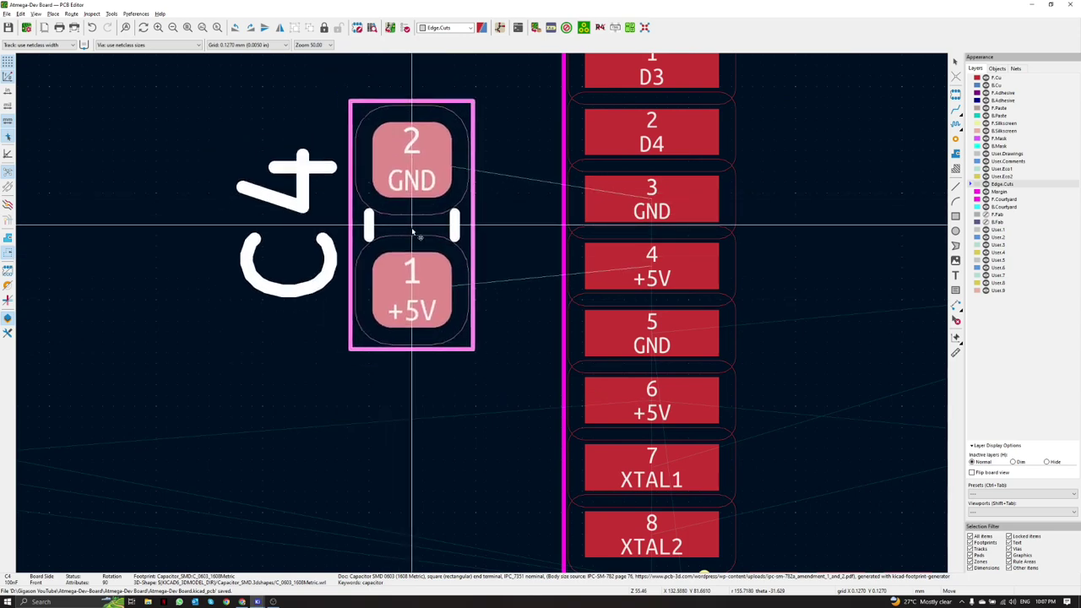
scroll(413, 232, down, 5)
Step: Place C7 beside U1's +5V pin 6, rotate C4 above it with its +5V pad facing U1, and put C4's label at its left
key(alt+Tab)
scroll(578, 295, down, 4)
scroll(498, 297, up, 2)
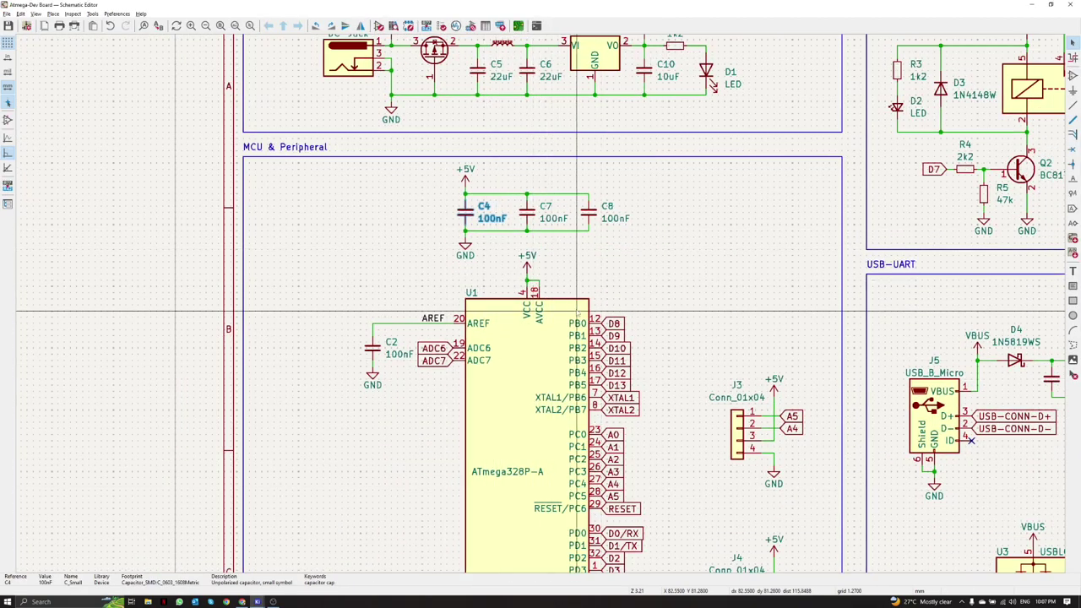
key(alt+Tab)
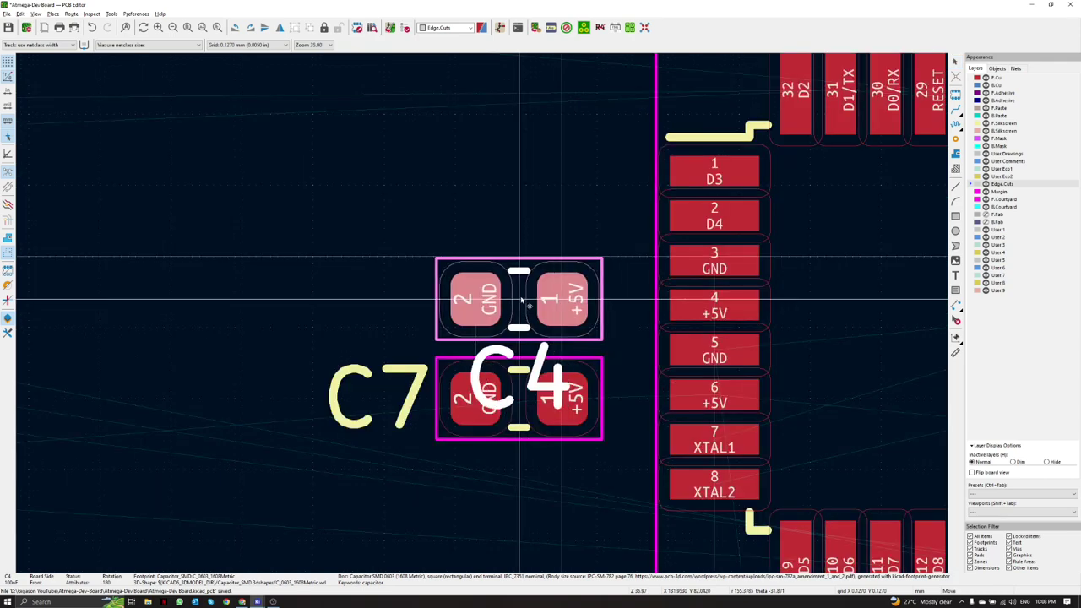
click(507, 384)
drag(507, 385, 378, 308)
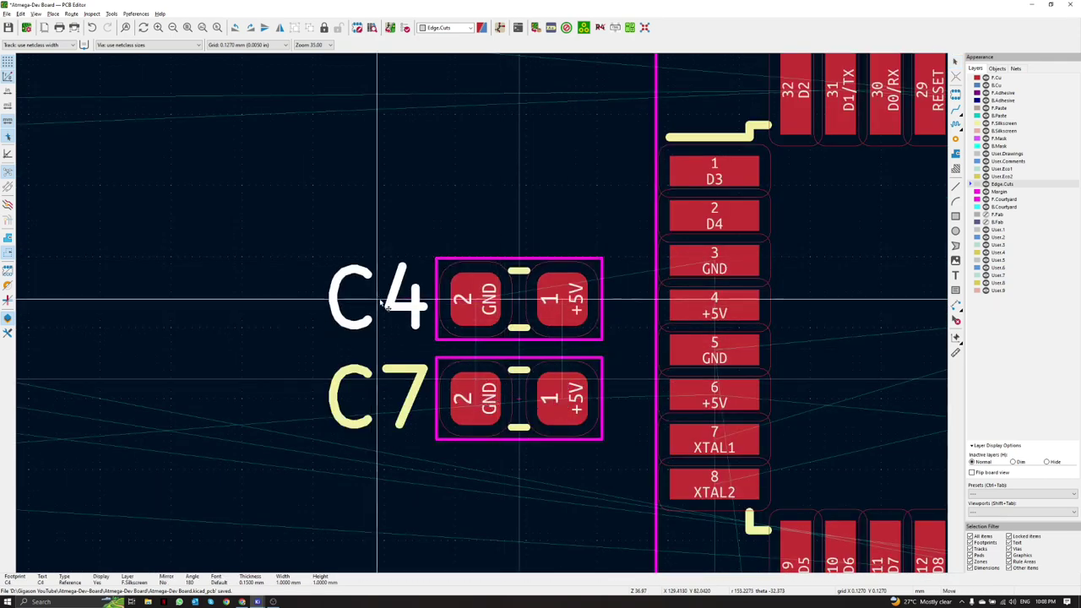
Step: Pick C8 in the schematic and move its footprint to the right of U1, beside the +5V pin 18
key(alt+Tab)
scroll(531, 281, up, 4)
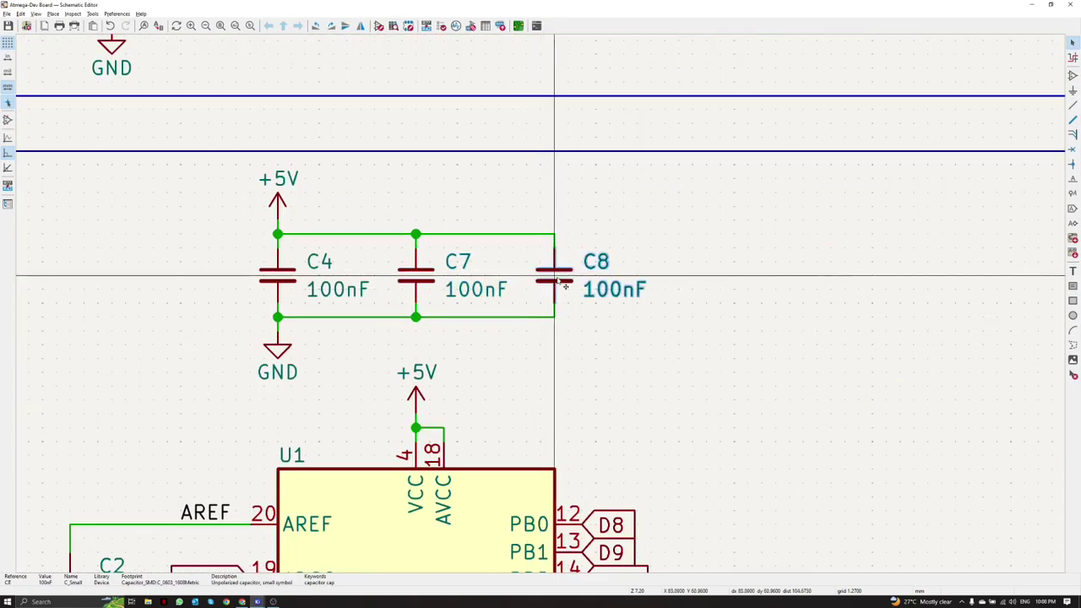
key(alt+Tab)
scroll(483, 315, down, 6)
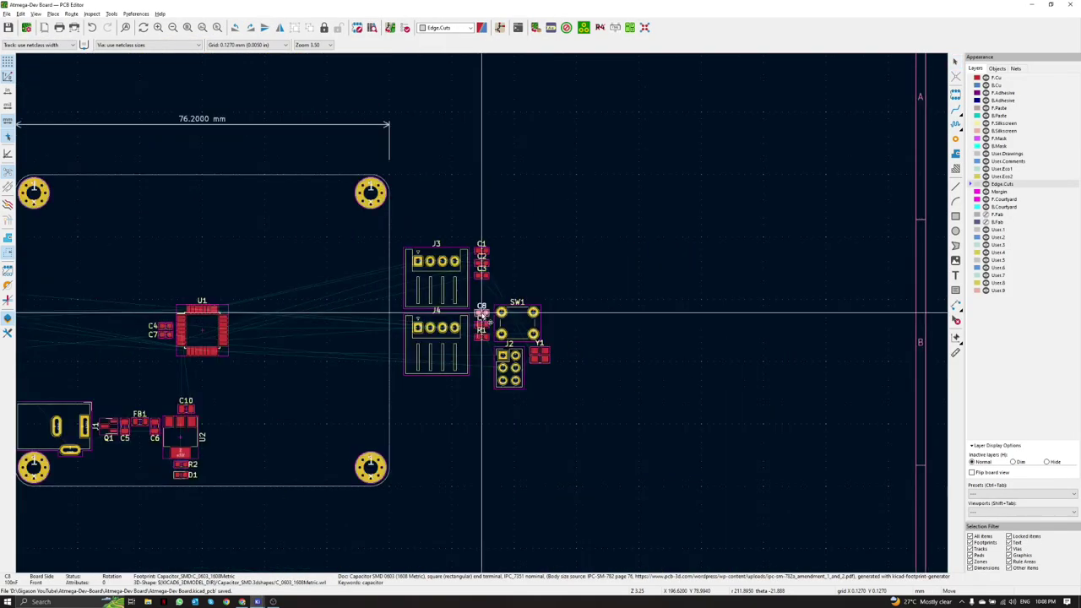
scroll(483, 314, up, 8)
scroll(484, 314, down, 2)
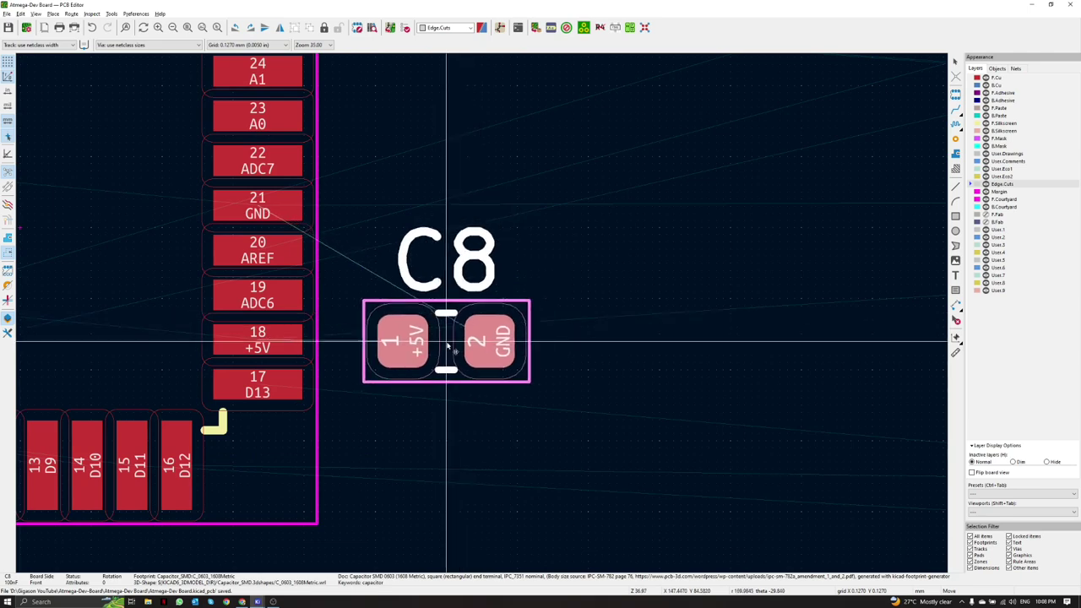
Step: Pick C2 in the schematic, place it right of U1 near AREF pin 20, directly above C8, and save the board
key(alt+Tab)
scroll(581, 318, down, 6)
scroll(541, 331, up, 6)
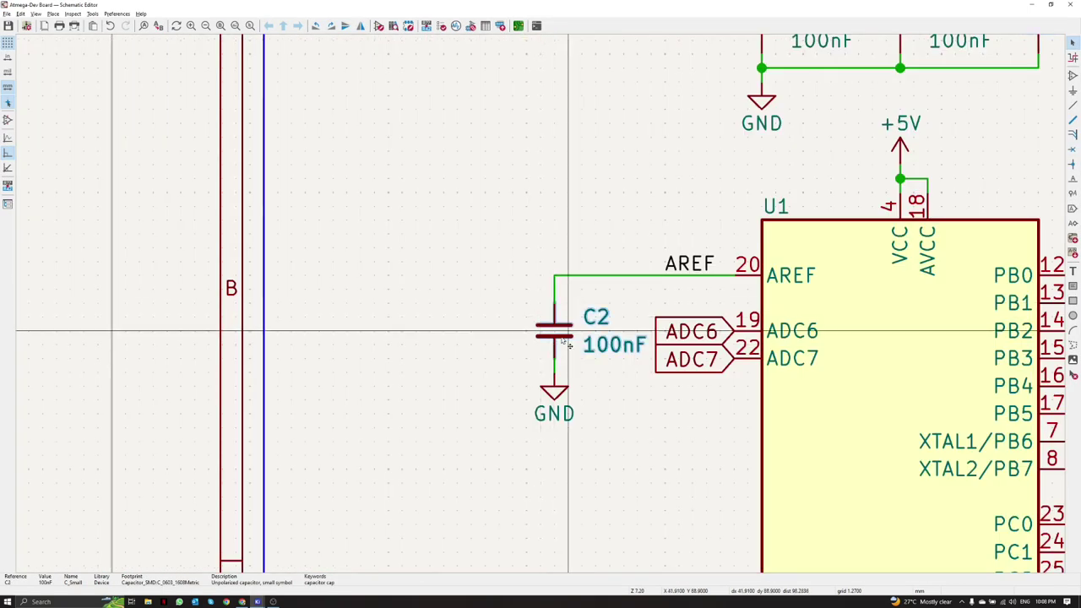
key(alt+Tab)
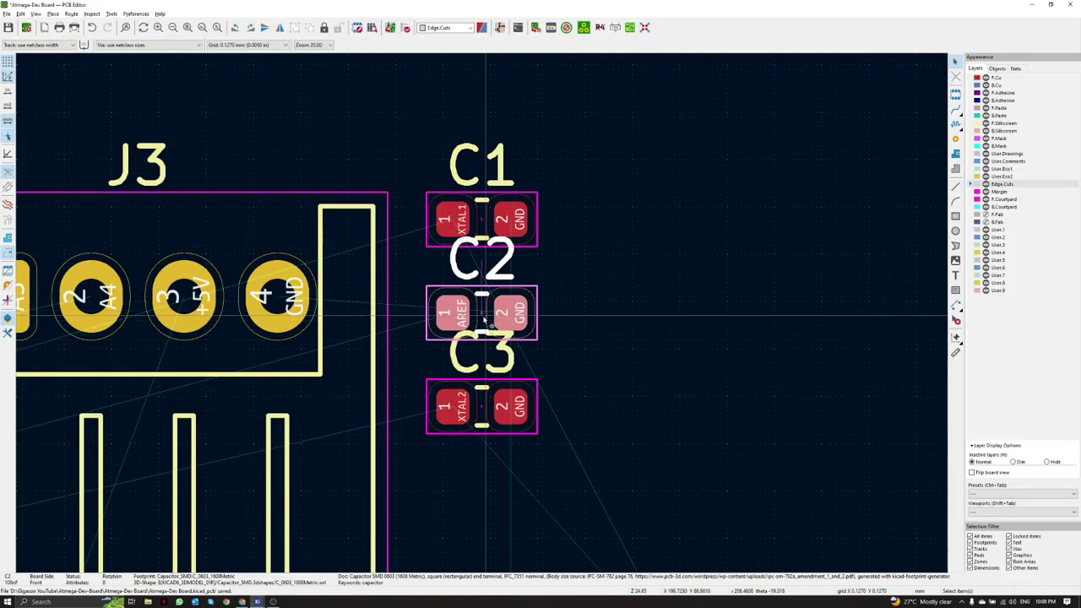
scroll(483, 317, down, 5)
middle_drag(483, 316, 712, 205)
scroll(364, 314, up, 5)
middle_drag(303, 282, 559, 330)
click(517, 325)
scroll(380, 303, down, 4)
key(ctrl+s)
Step: Inspect the capacitors placed around U1 in the 3D view
key(alt+3)
scroll(541, 306, up, 4)
drag(687, 454, 730, 362)
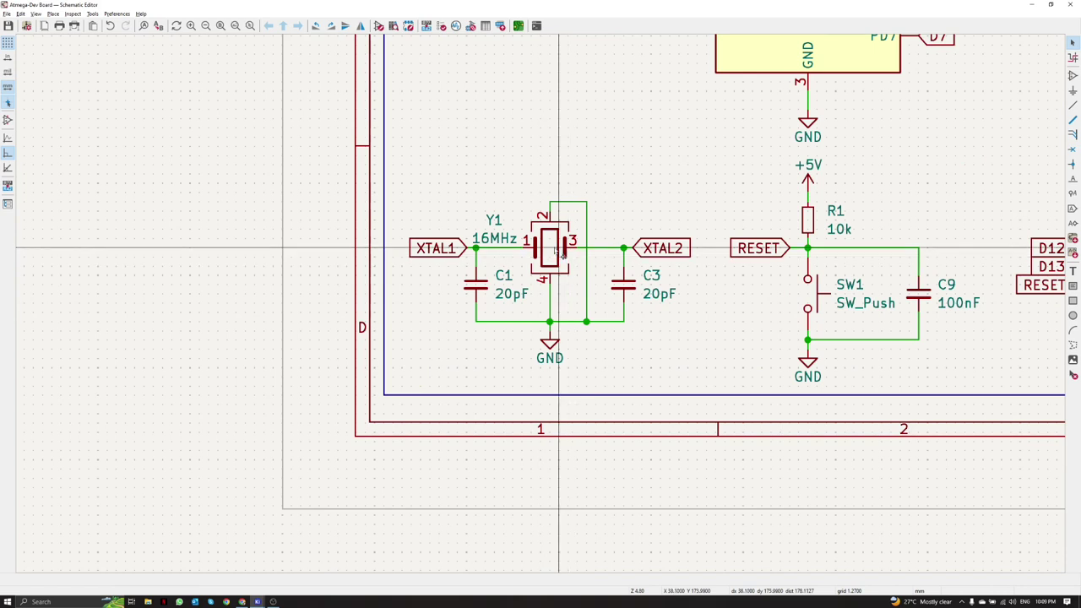
Step: Pick crystal Y1 in the schematic and place it below and left of U1, with C1 and C3 side by side directly above it
click(558, 248)
key(alt+Tab)
scroll(478, 314, down, 5)
scroll(480, 314, up, 6)
scroll(478, 314, down, 2)
middle_drag(482, 313, 387, 319)
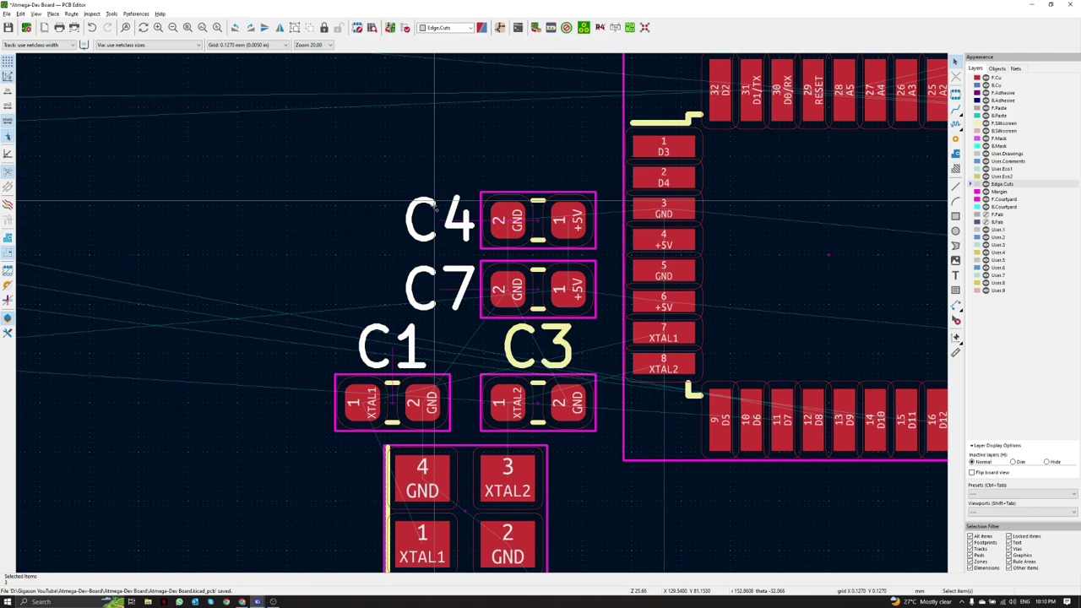
Step: Align the selected C4, C7 and C1 reference labels to C4's horizontal center and save the board
right_click(435, 211)
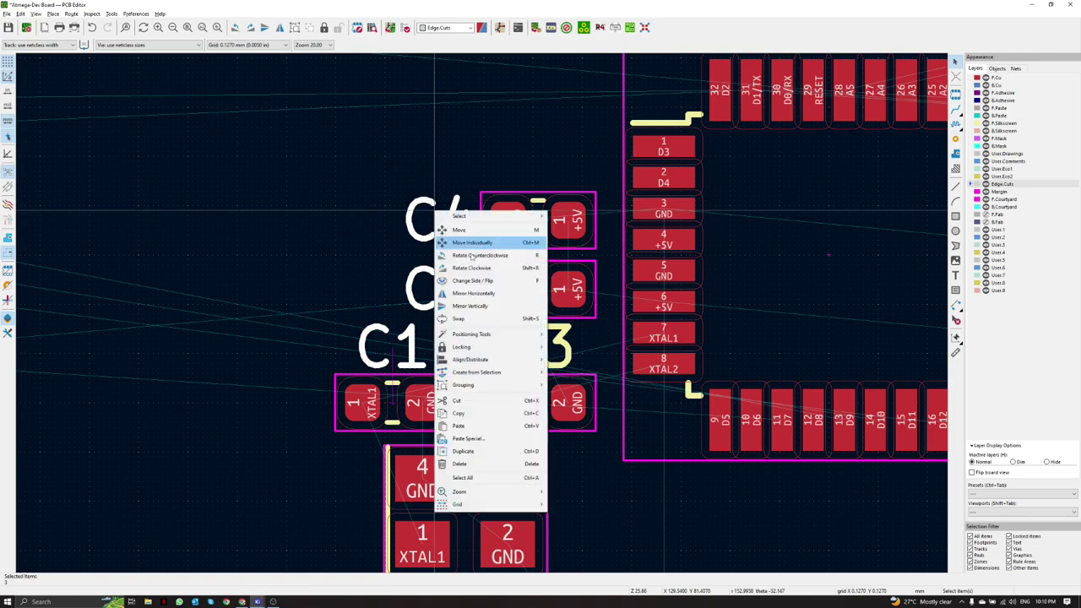
mouse_move(470, 358)
click(592, 369)
key(ctrl+s)
Step: Move C3's reference label slightly to the right, above C3's GND pad
scroll(484, 320, down, 3)
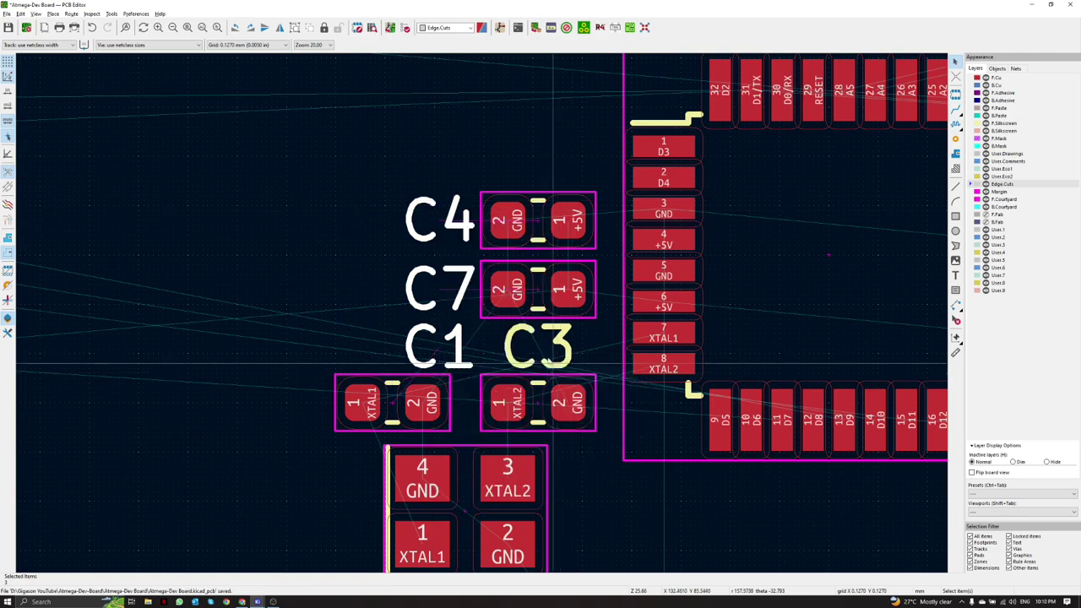
scroll(562, 410, down, 2)
scroll(563, 427, up, 5)
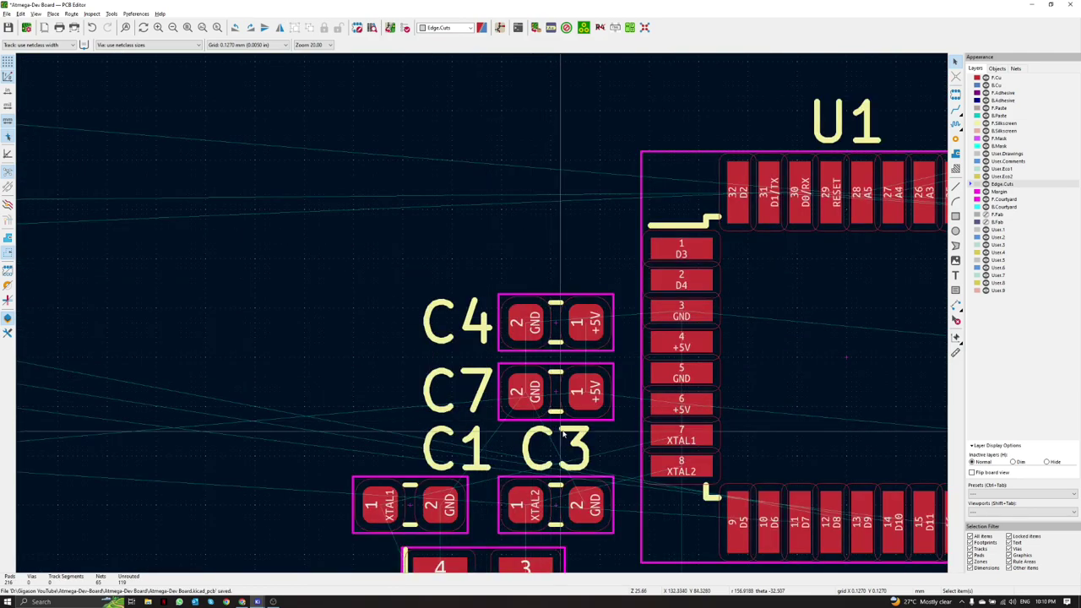
key(m)
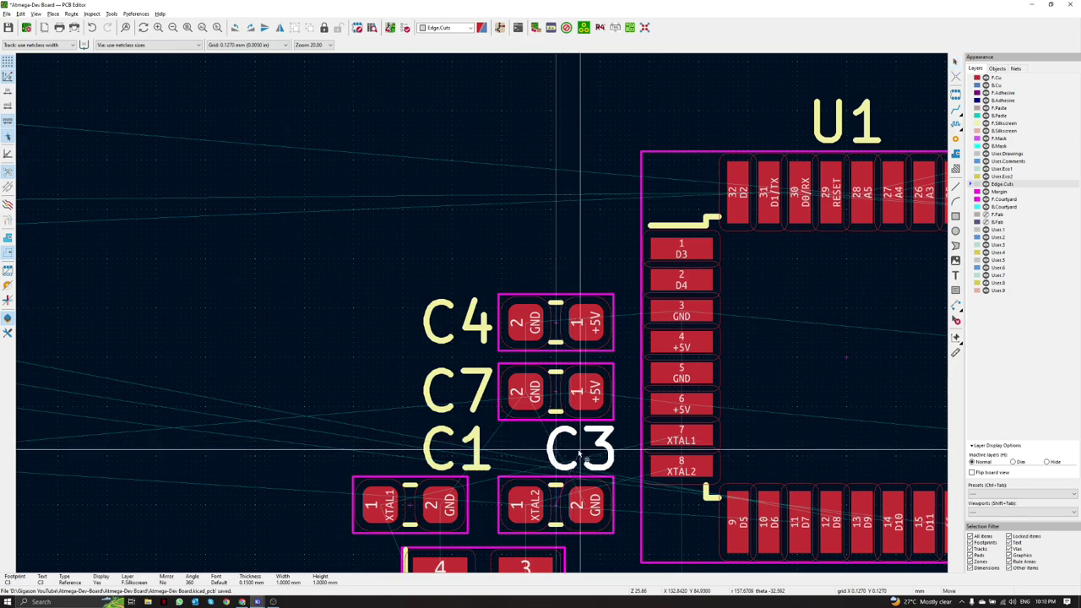
click(580, 456)
scroll(580, 456, down, 5)
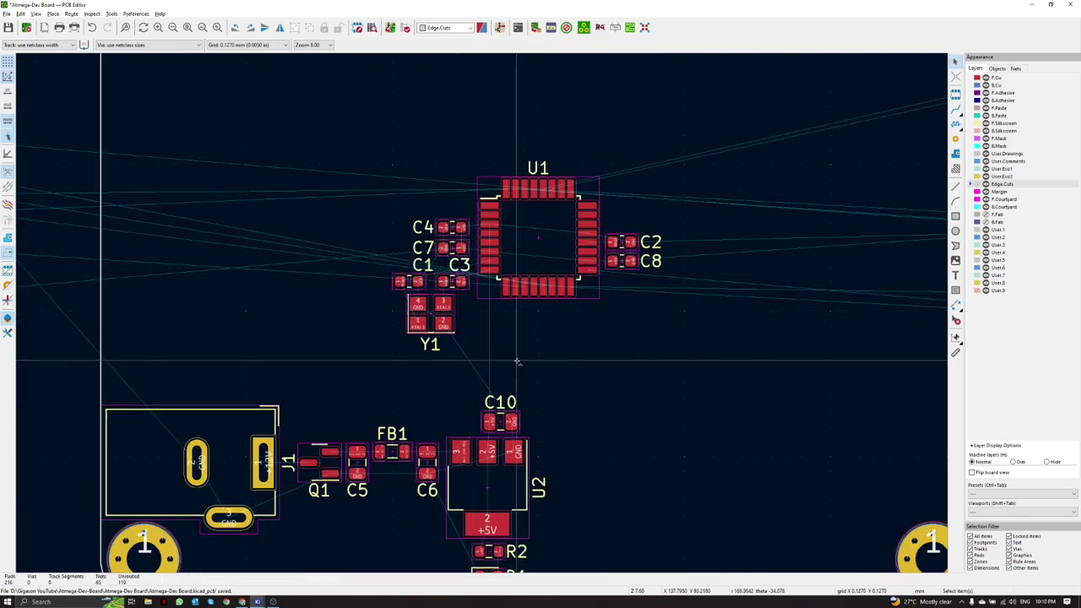
Step: Check the placement of Y1, C1 and C3 beside U1 in the 3D view
key(alt+3)
scroll(521, 349, up, 5)
drag(532, 342, 699, 454)
click(1069, 4)
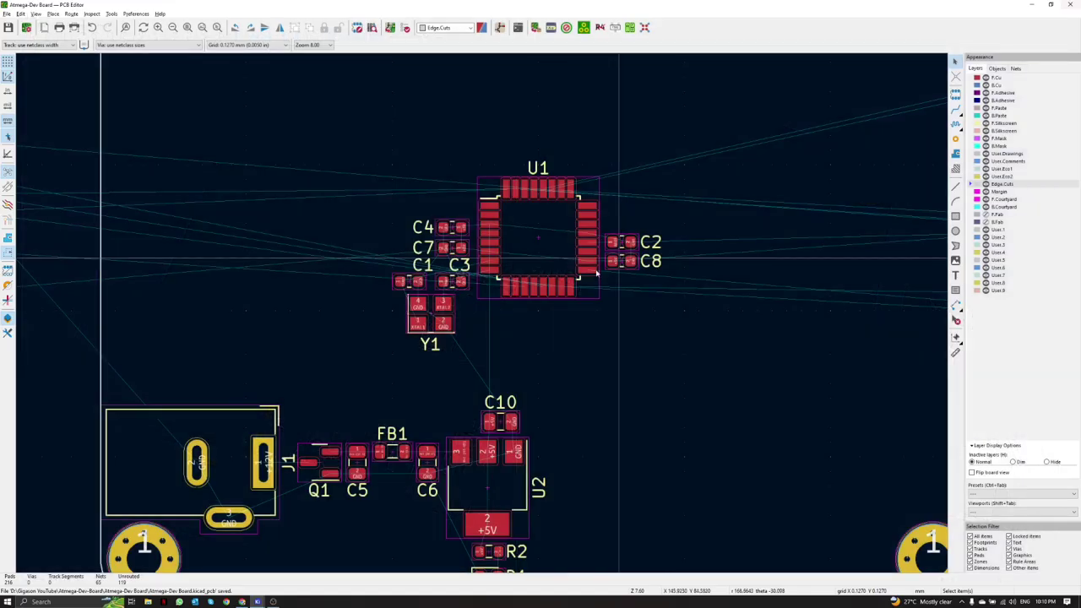
Step: Pick the reset circuit in the schematic, and place SW1 rotated above U1, with R1 on its left and C9 between SW1 and U1
key(alt+Tab)
drag(668, 219, 558, 351)
key(alt+Tab)
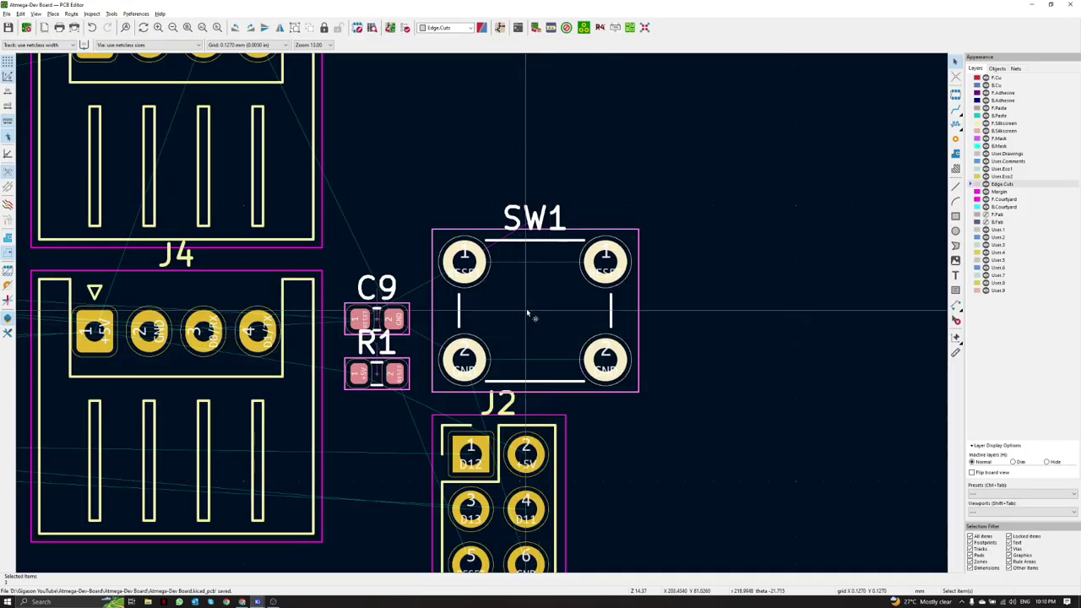
scroll(526, 313, down, 5)
scroll(482, 313, up, 3)
scroll(482, 313, up, 4)
scroll(482, 314, down, 3)
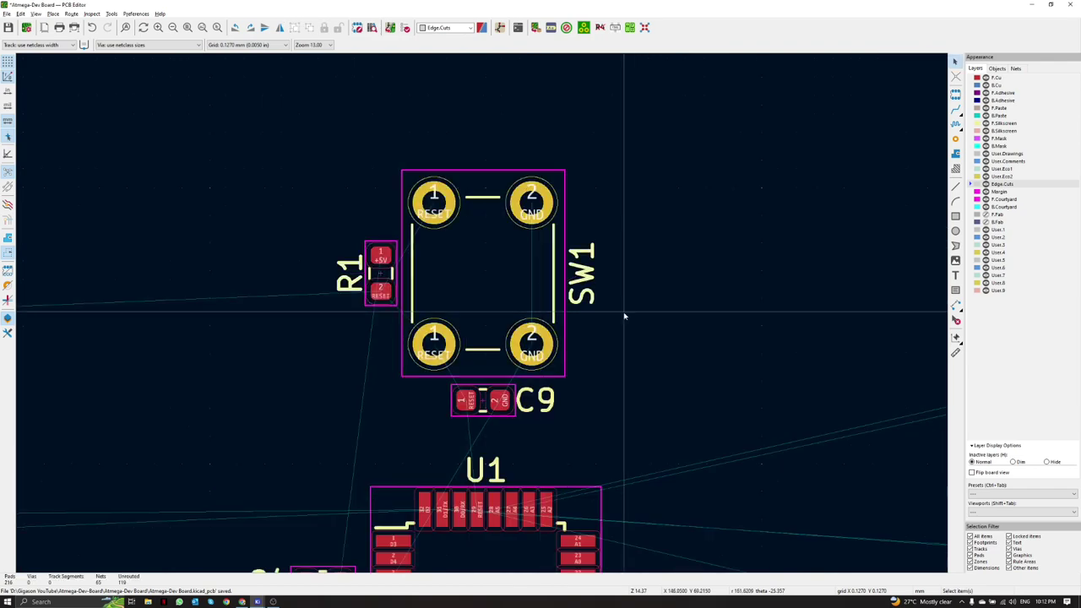
scroll(530, 288, up, 2)
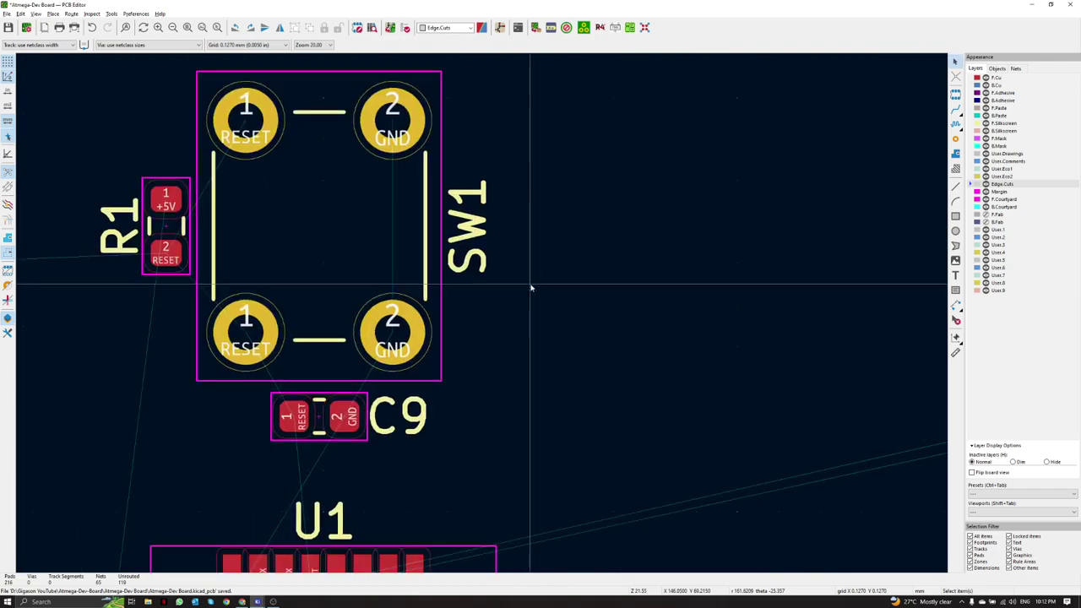
Step: Inspect the placed reset circuit with SW1, R1 and C9 in the 3D view
key(alt+3)
scroll(620, 212, up, 3)
drag(620, 212, 584, 446)
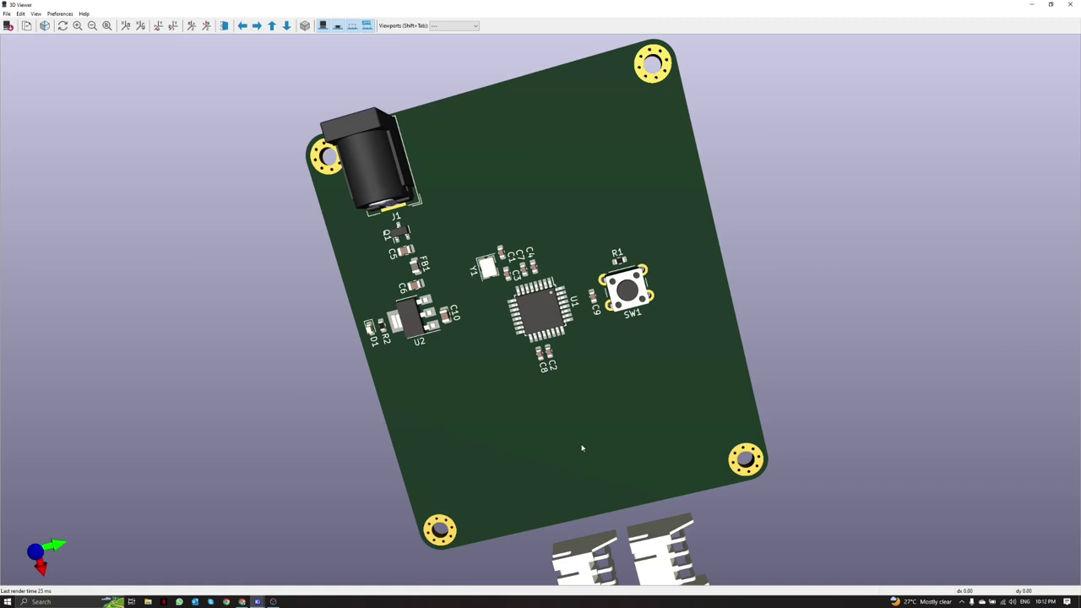
Step: Pick the six-pin connector J2 in the schematic and place it rotated a quarter turn clockwise between U1 and C10
click(1070, 4)
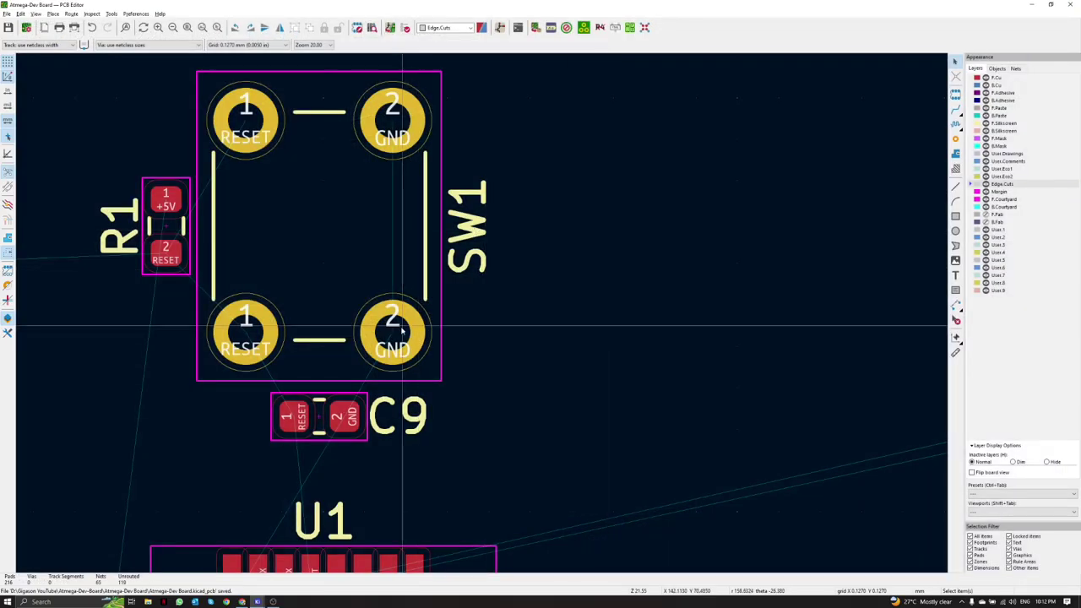
key(alt+Tab)
key(alt+Tab)
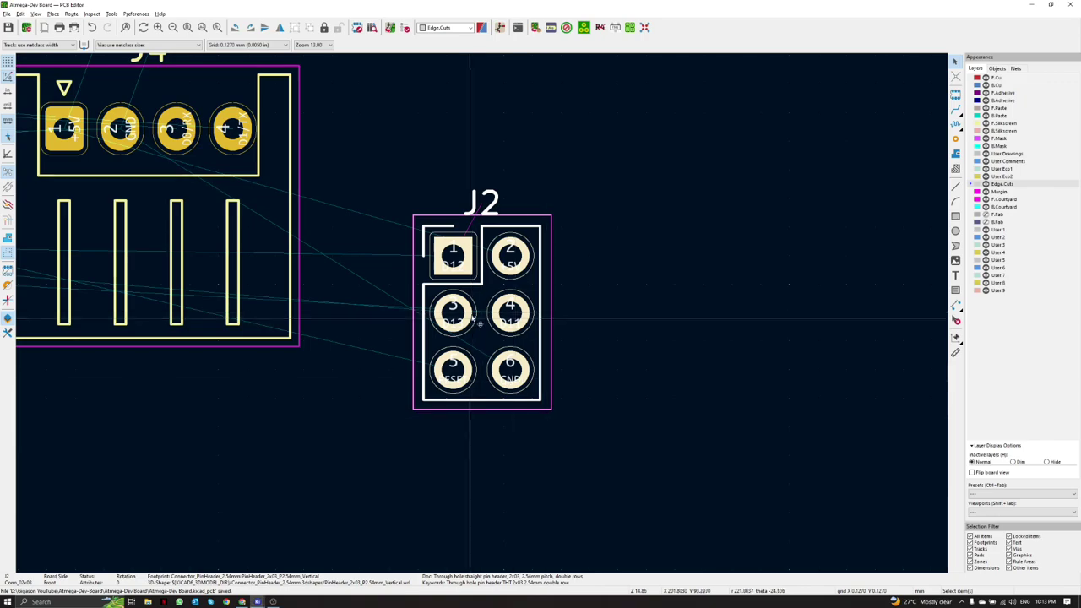
scroll(488, 319, down, 5)
Step: Inspect J2's placement between U1 and C10 in the 3D view
key(alt+3)
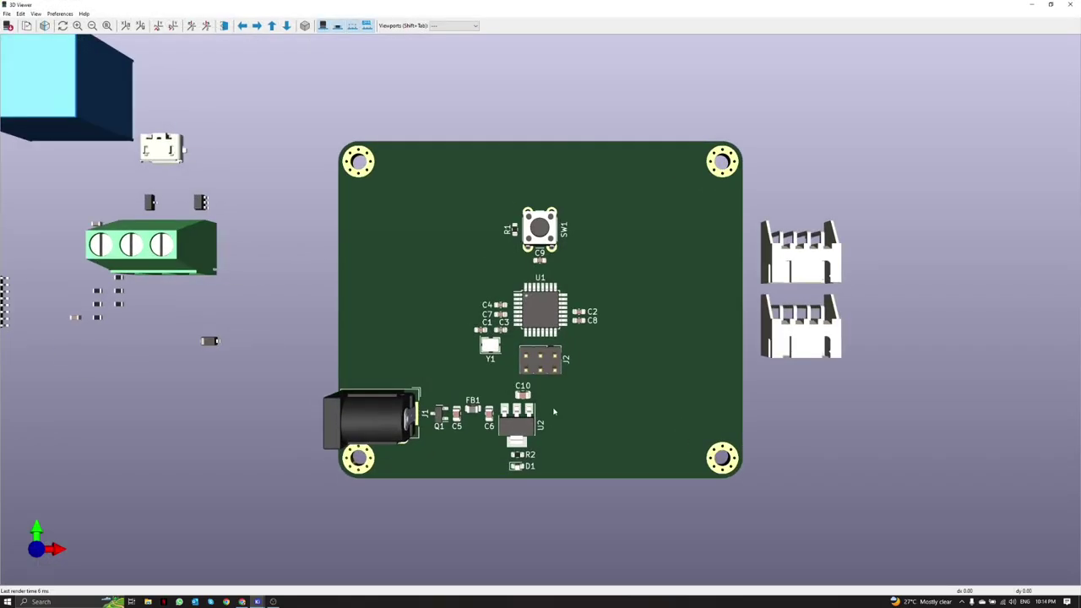
drag(448, 511, 621, 400)
scroll(621, 400, down, 2)
middle_drag(621, 400, 611, 423)
key(alt+Tab)
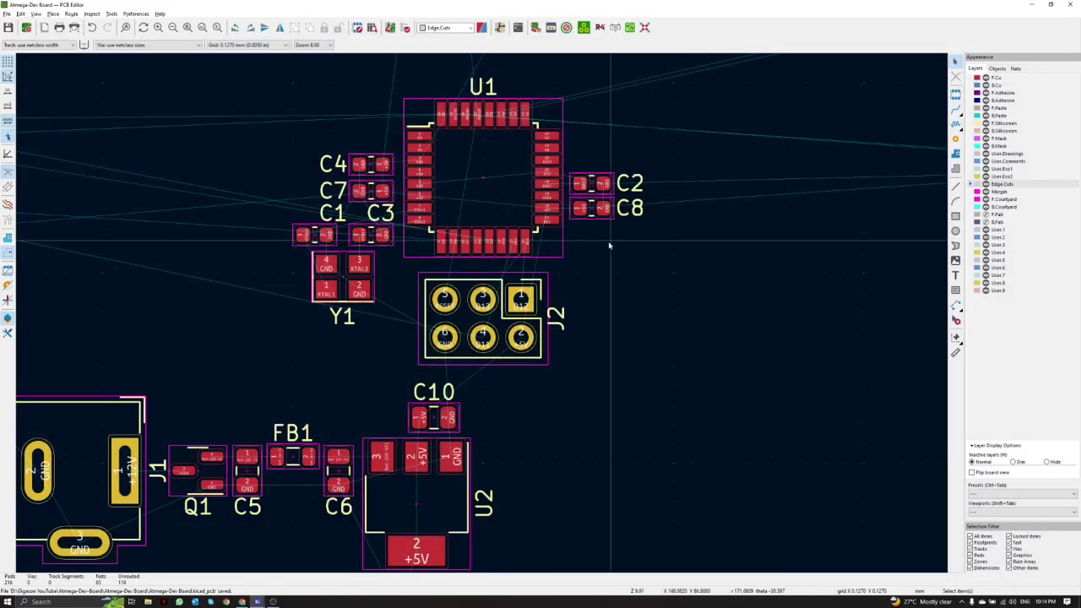
Step: Pick connector J3 in the schematic and place it rotated 180° at the board's upper edge, beside the upper-right mounting hole
scroll(611, 244, down, 5)
scroll(497, 328, down, 1)
key(alt+Tab)
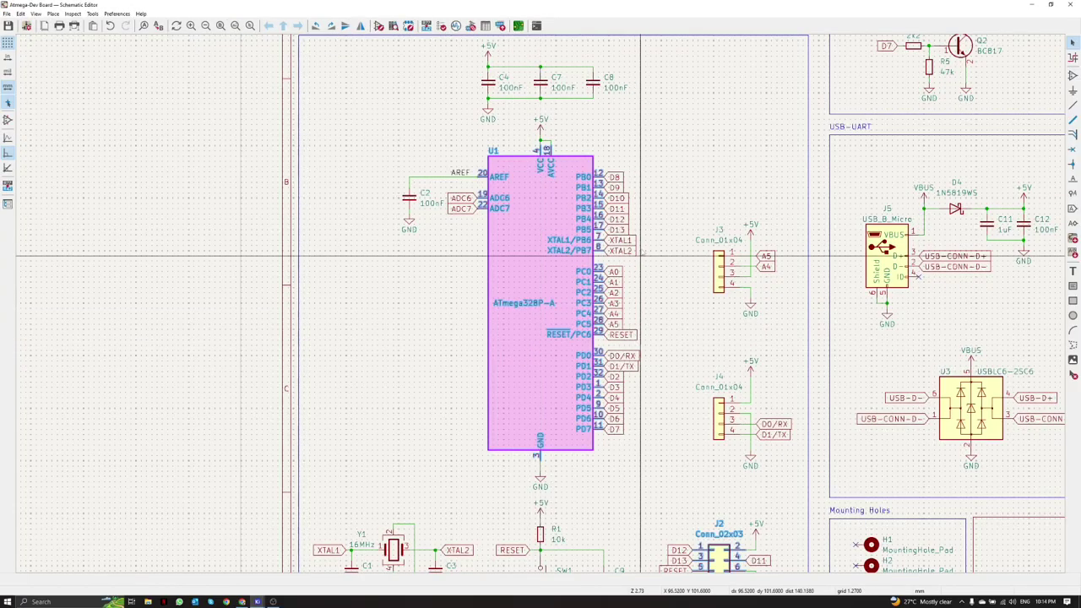
click(722, 288)
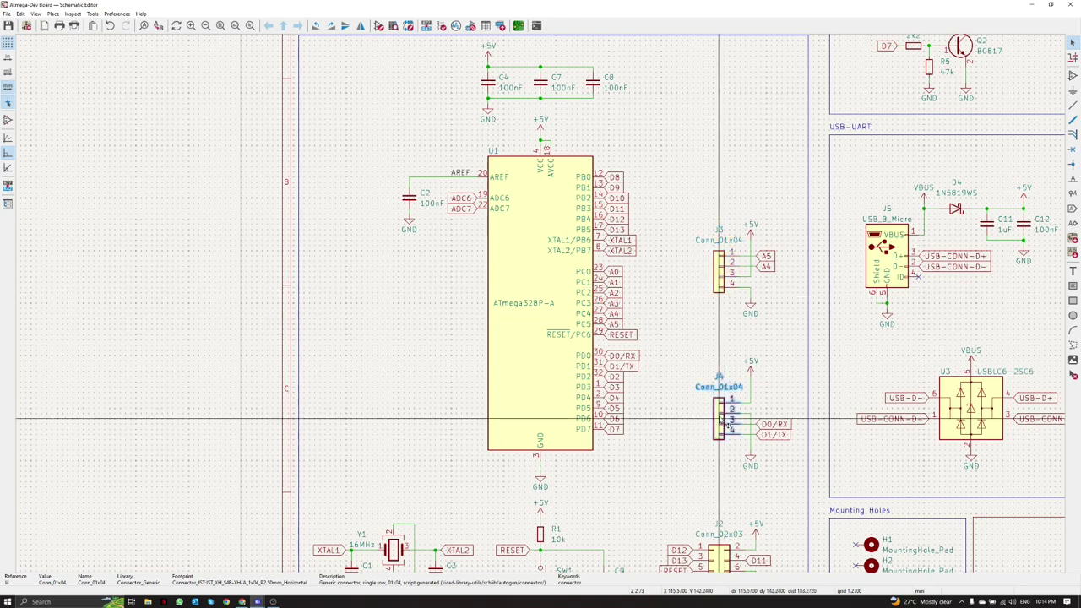
click(719, 264)
key(alt+Tab)
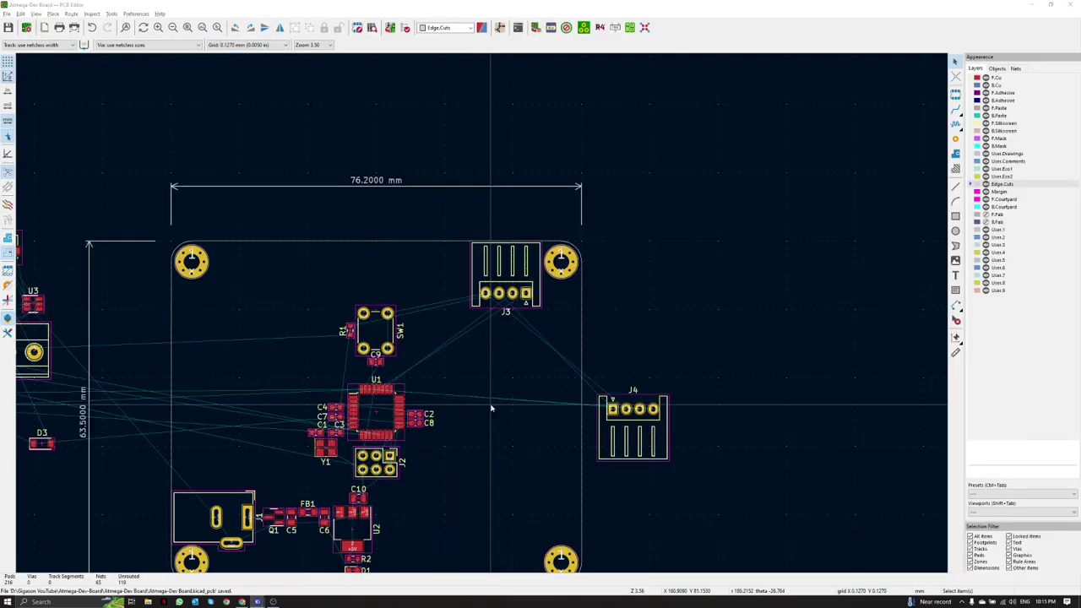
Step: Check J3's placement and orientation at the upper board edge in the 3D view
key(alt+3)
drag(354, 380, 626, 273)
click(1071, 5)
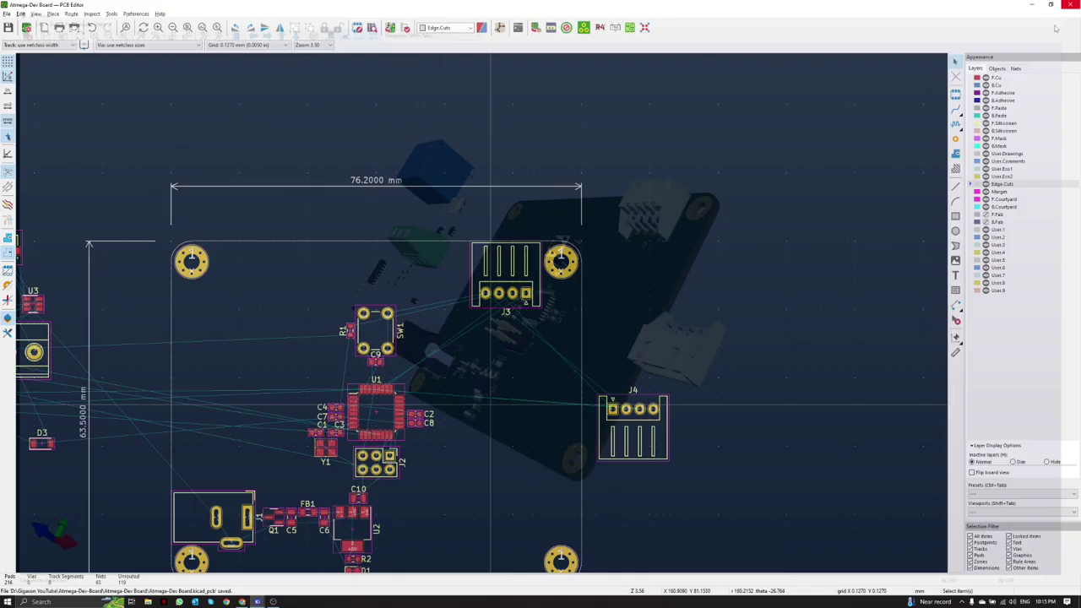
Step: Mirror the J3 symbol vertically in the schematic to reverse its pin order, and save the schematic
scroll(483, 316, up, 5)
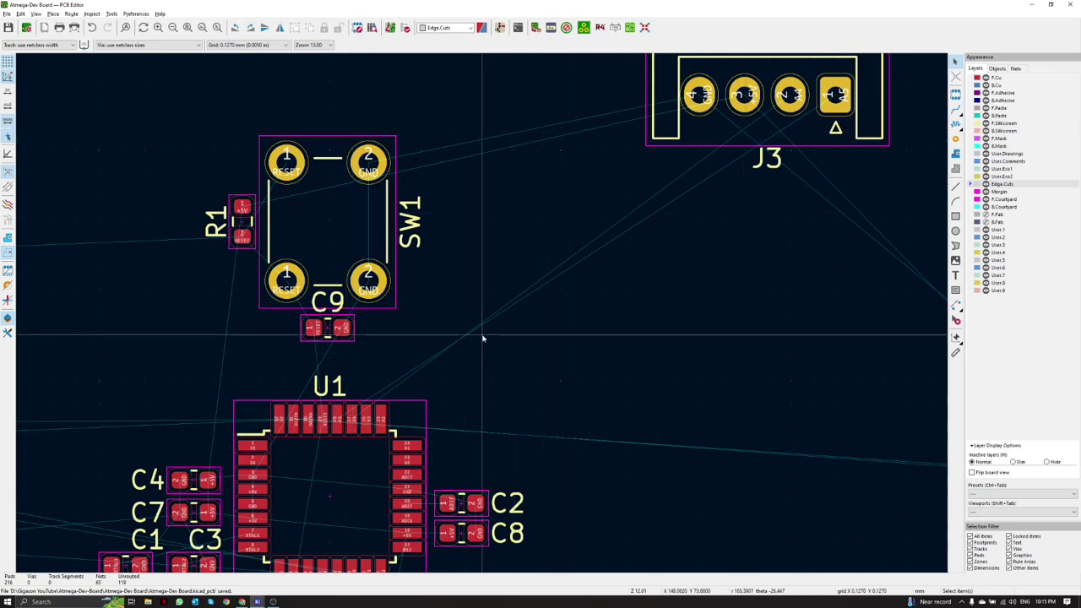
mouse_move(257, 602)
click(258, 578)
scroll(565, 327, down, 2)
scroll(563, 486, up, 2)
key(x)
key(ctrl+s)
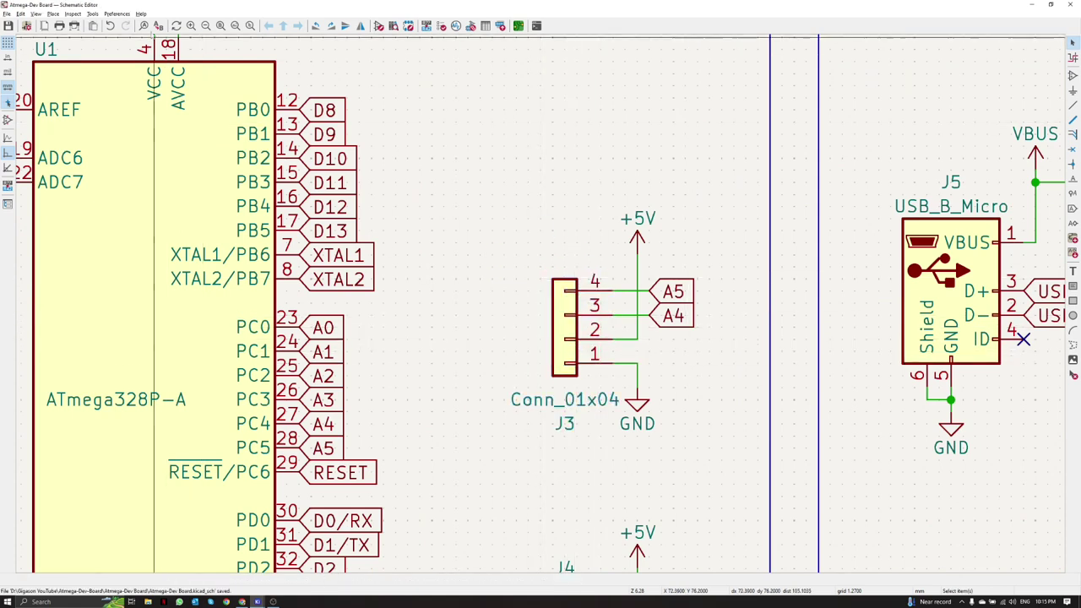
Step: Update the PCB from the schematic to apply J3's new pin connections
click(91, 13)
click(127, 25)
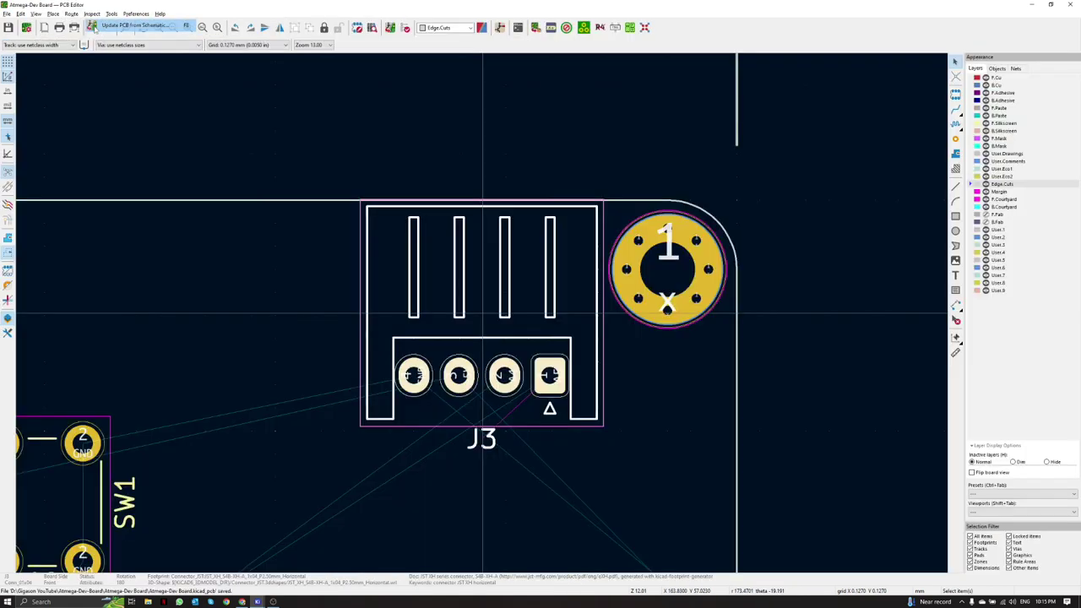
click(494, 329)
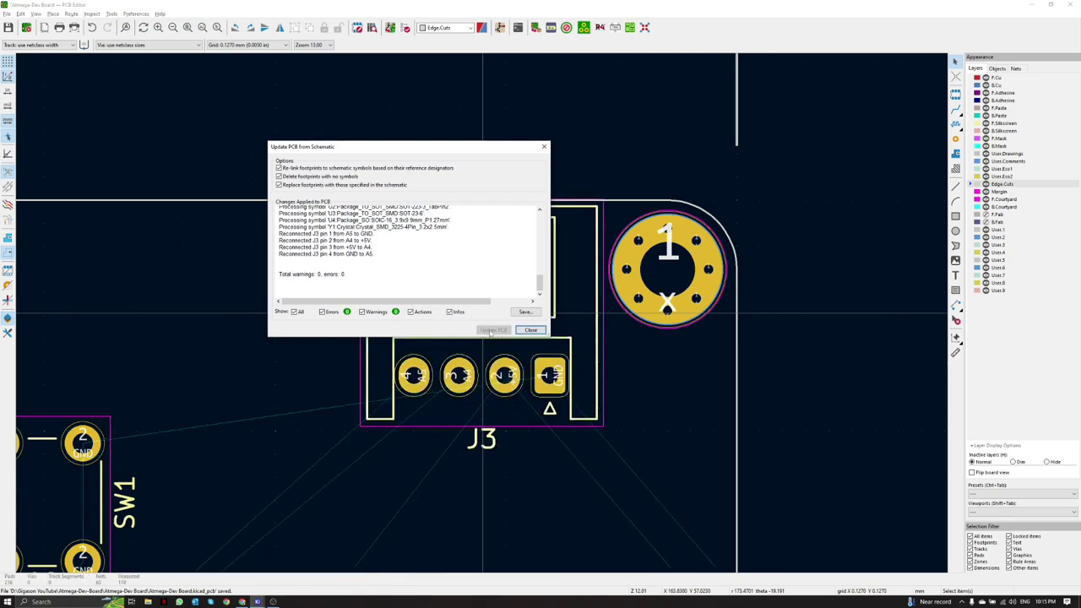
click(530, 330)
Step: Place connector J4 rotated 180° at the board's upper edge, between the upper-left mounting hole and J3
scroll(473, 338, down, 5)
scroll(445, 346, up, 3)
scroll(486, 342, up, 3)
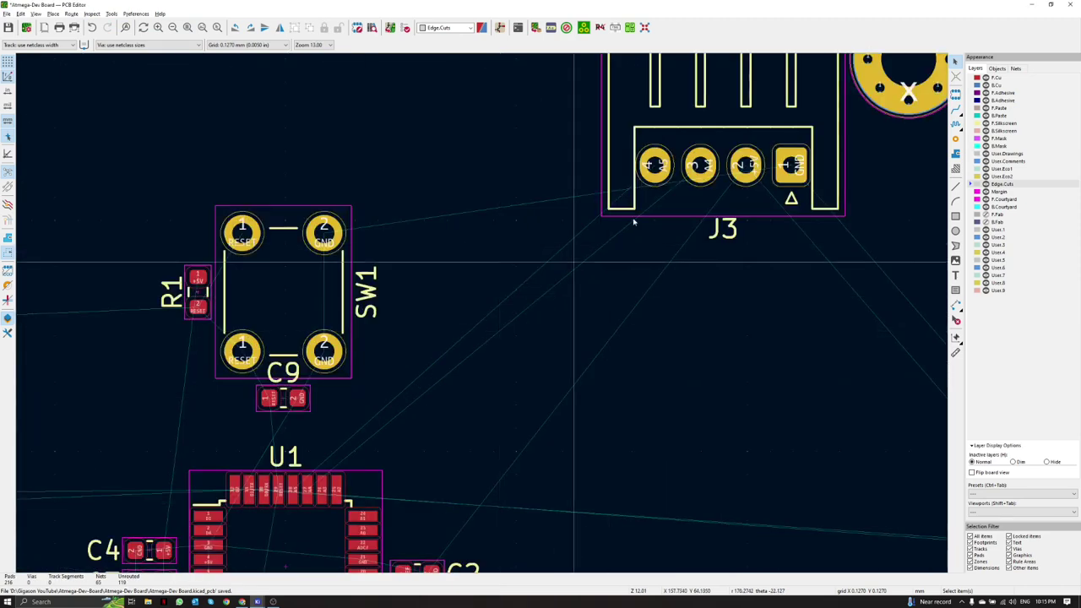
scroll(358, 428, down, 2)
scroll(354, 383, down, 3)
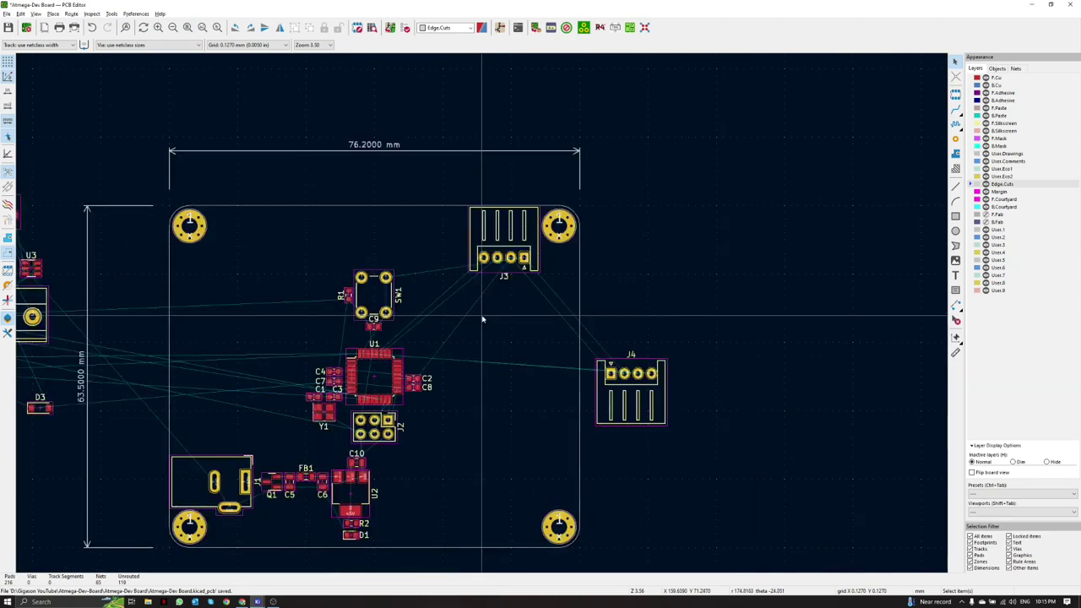
click(579, 346)
drag(578, 346, 254, 196)
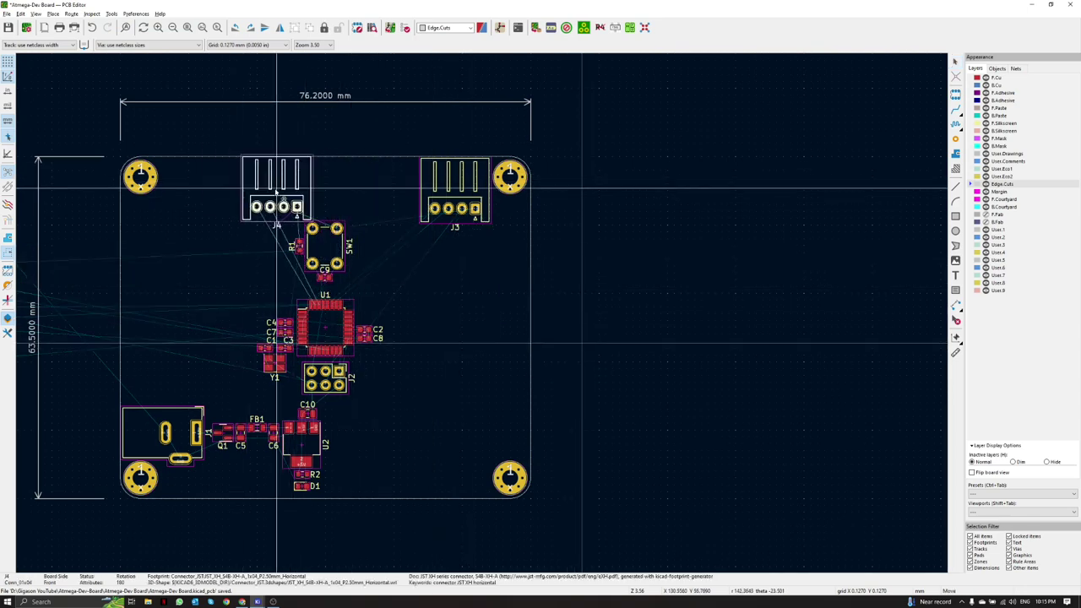
Step: Check connectors J3 and J4 along the upper board edge in the 3D view
key(alt+3)
drag(639, 335, 631, 358)
click(1072, 4)
Step: Select the Relay Control Output circuit in the schematic and move its footprints, packed together, to the right of the board
scroll(482, 310, down, 4)
middle_drag(483, 310, 530, 302)
key(alt+Tab)
scroll(550, 321, down, 3)
scroll(561, 295, up, 3)
scroll(566, 295, up, 2)
drag(537, 309, 101, 70)
scroll(545, 309, down, 4)
key(alt+Tab)
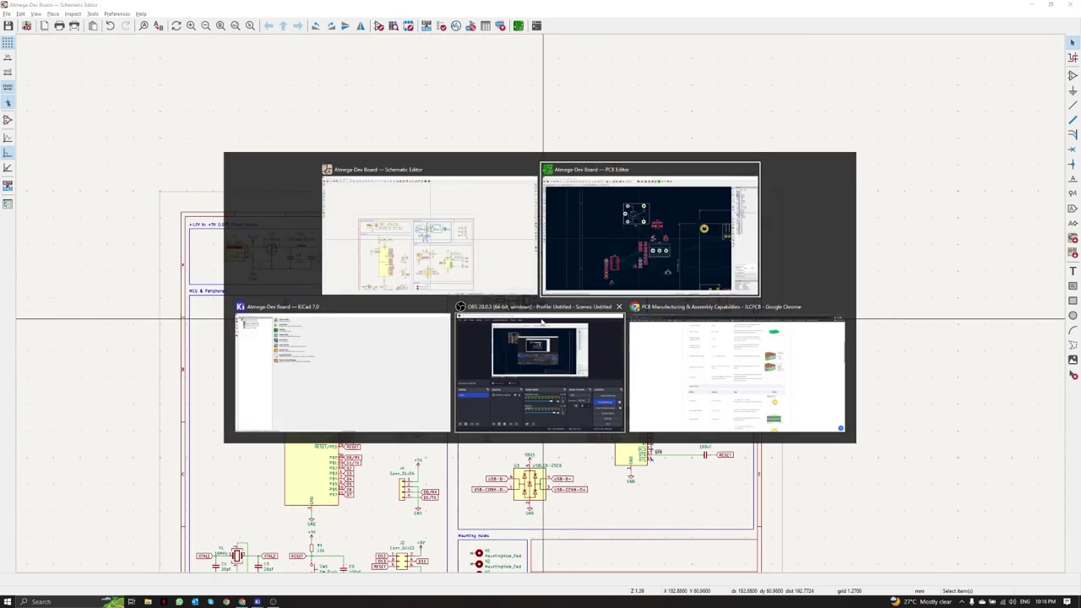
key(p)
scroll(486, 287, down, 4)
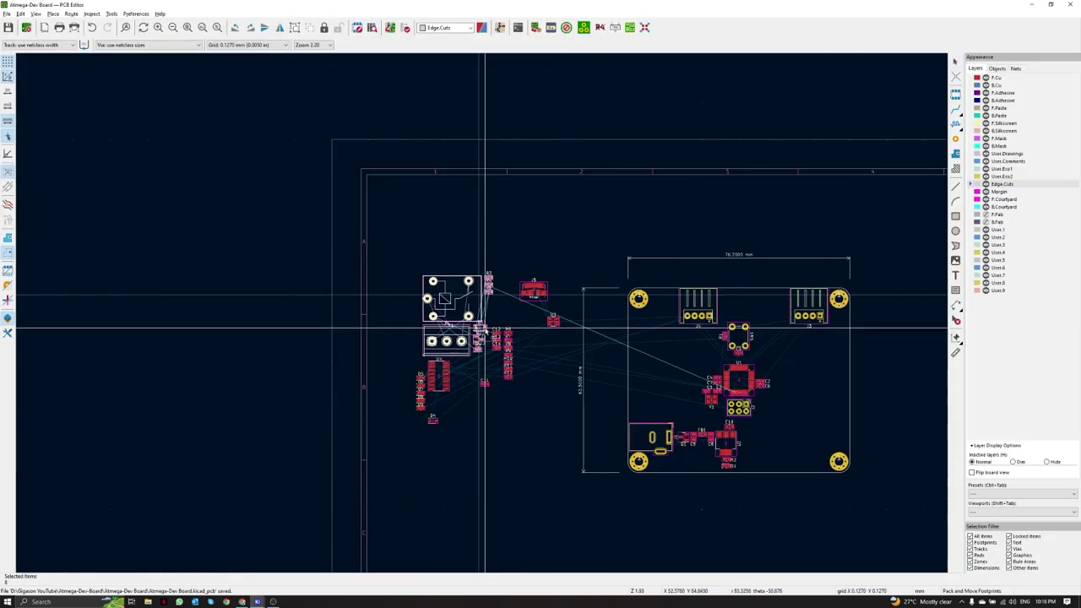
click(757, 363)
Step: Place J6 at the lower edge beside the lower-right mounting hole, with K1 rotated -90° above it and D3 rotated 180° above K1
scroll(758, 363, up, 6)
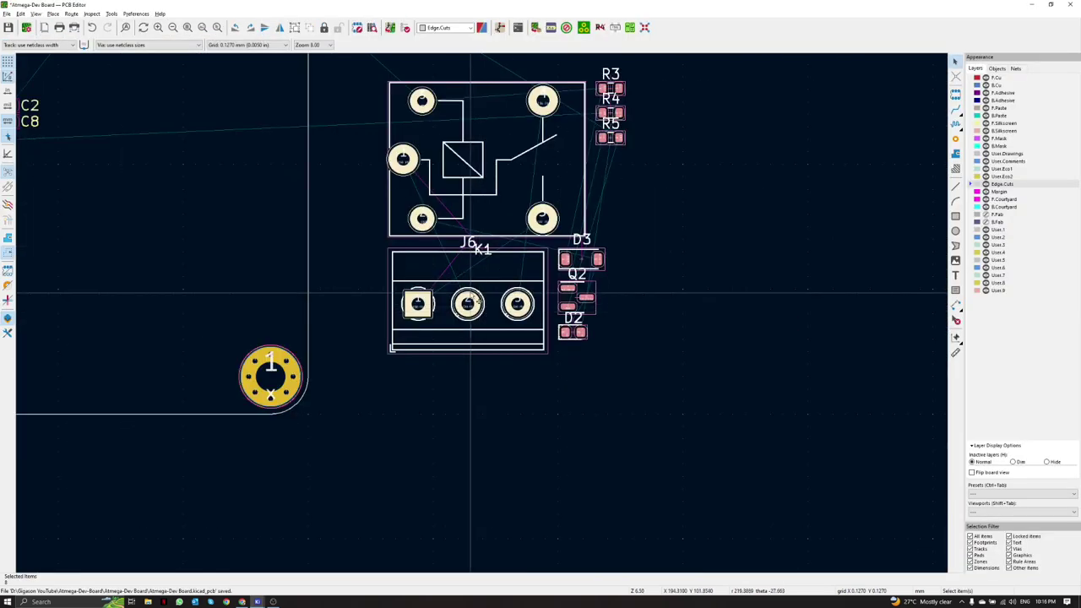
drag(468, 304, 150, 363)
scroll(150, 364, up, 3)
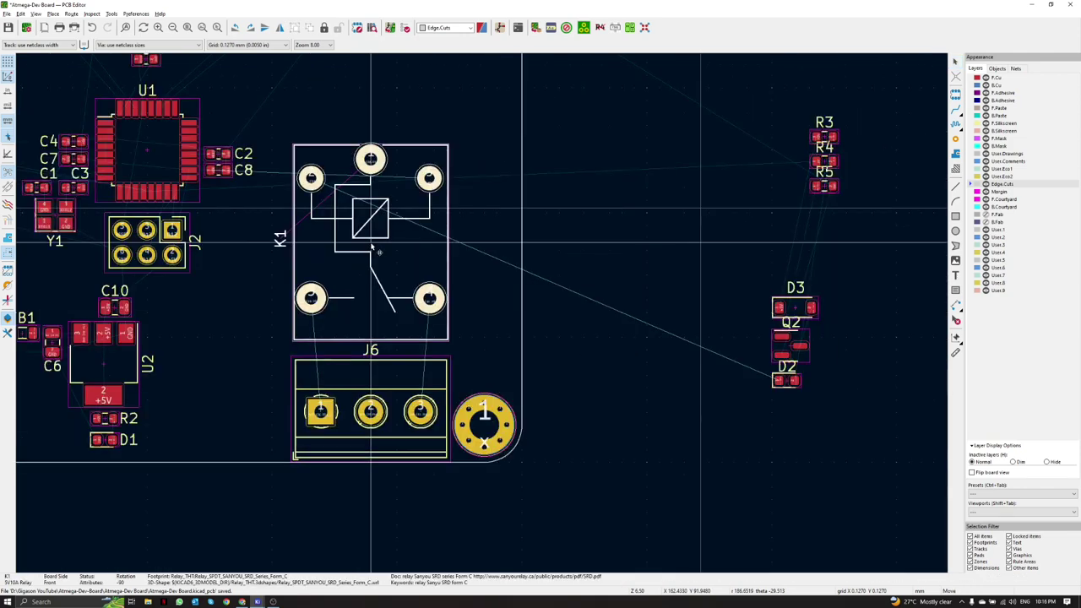
scroll(570, 338, down, 4)
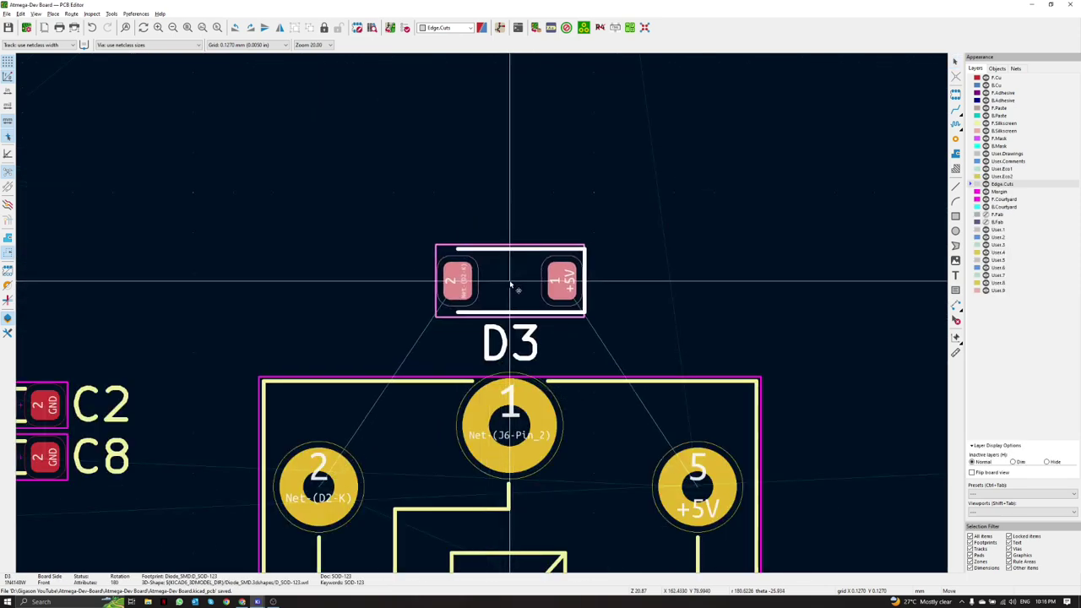
Step: Pick transistor Q2 in the schematic and place it rotated a quarter turn clockwise to the left of D3
key(alt+Tab)
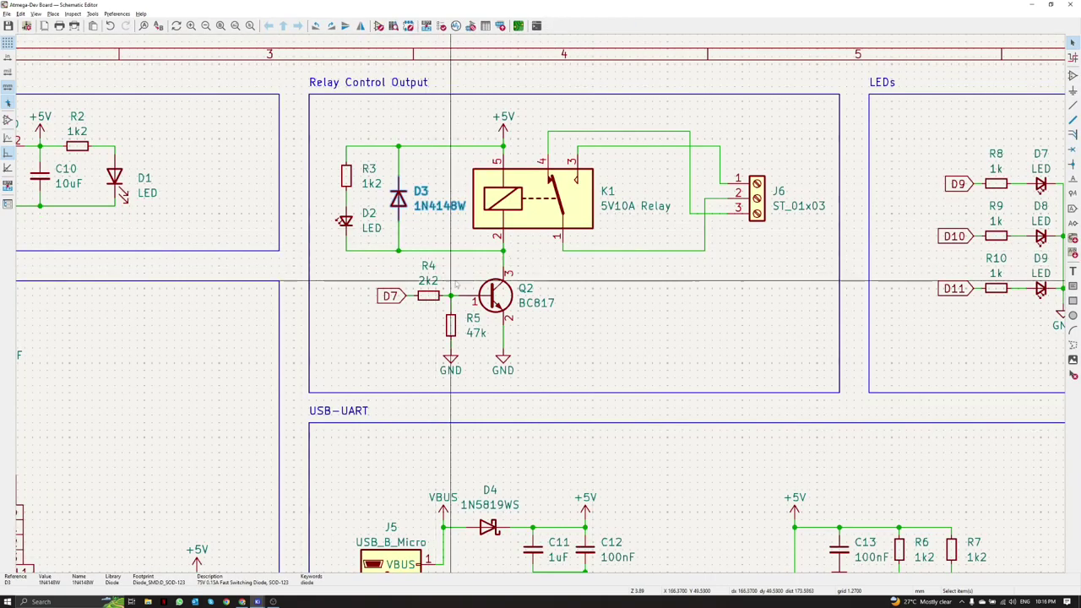
click(511, 296)
key(alt+Tab)
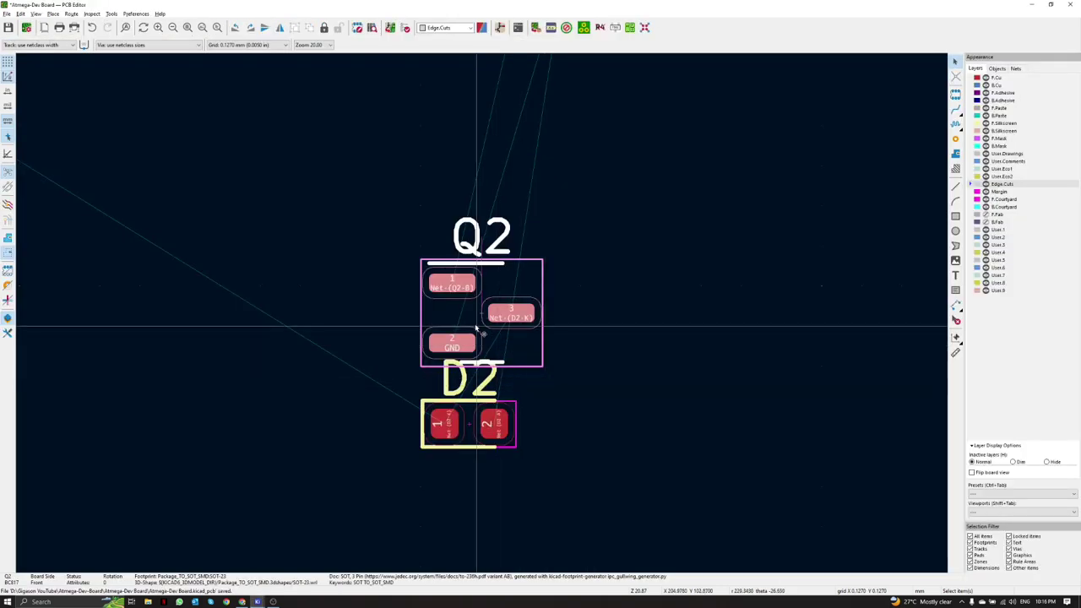
scroll(477, 327, down, 4)
middle_drag(480, 311, 729, 340)
key(m)
scroll(415, 175, up, 3)
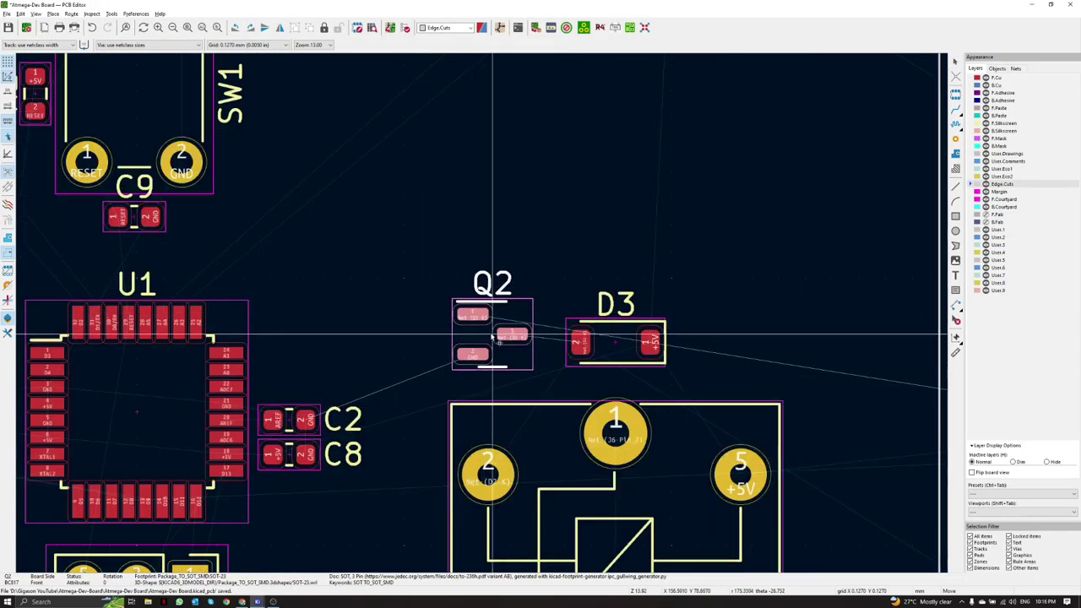
scroll(490, 330, up, 1)
Step: Pick R4 and R5 from the relay circuit and place them upright side by side above Q2
key(alt+Tab)
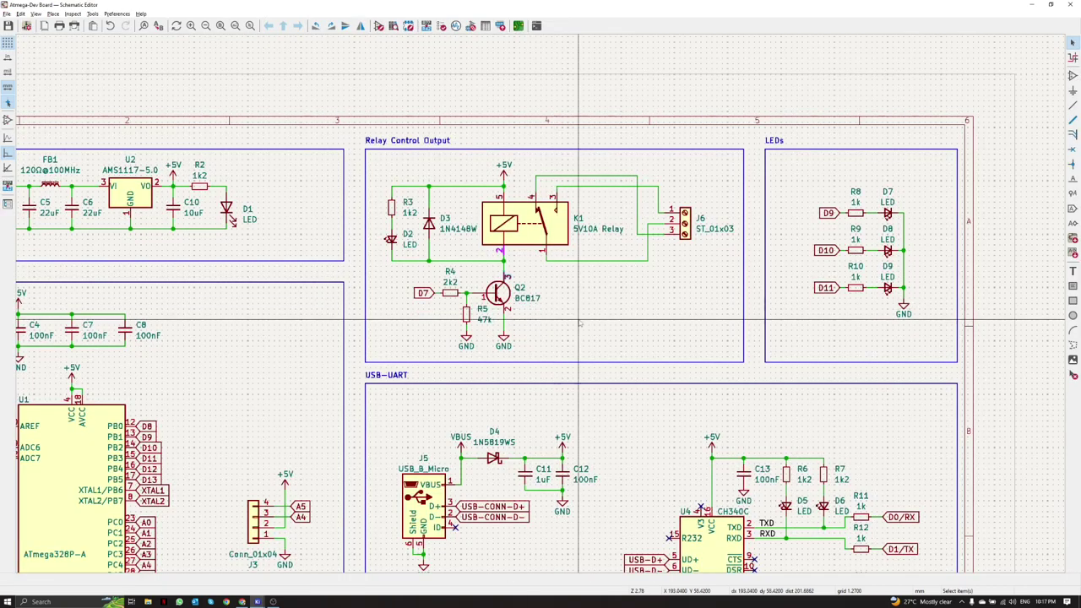
click(452, 294)
key(alt+Tab)
key(m)
scroll(483, 313, down, 4)
middle_drag(483, 313, 746, 411)
scroll(278, 359, up, 3)
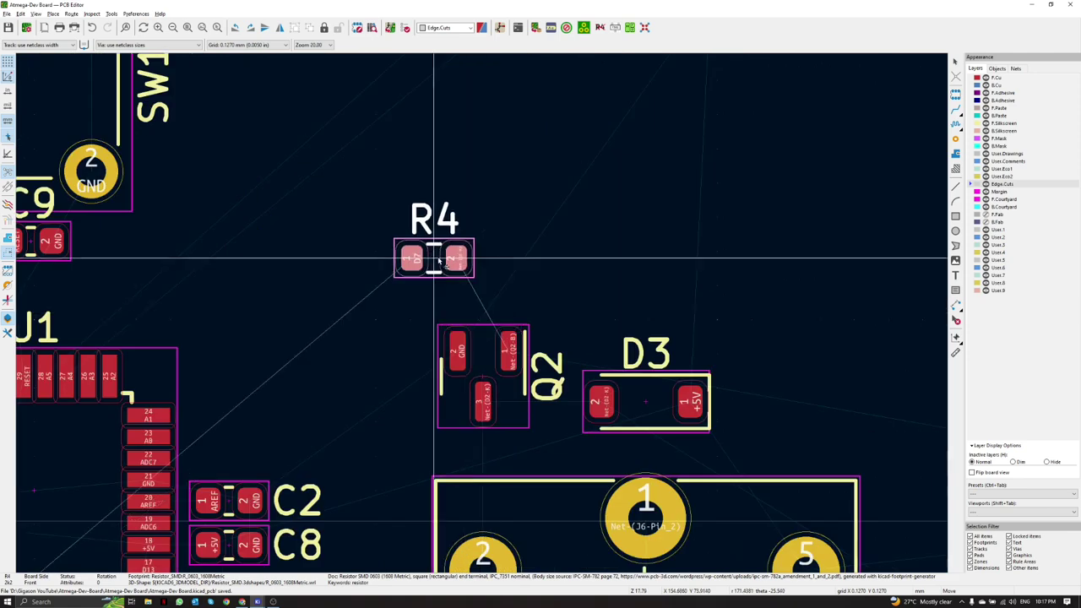
scroll(438, 262, up, 2)
Step: Pick R3 and D2 in the schematic, and place D2 above D3 with R3 upright on D2's right
key(alt+Tab)
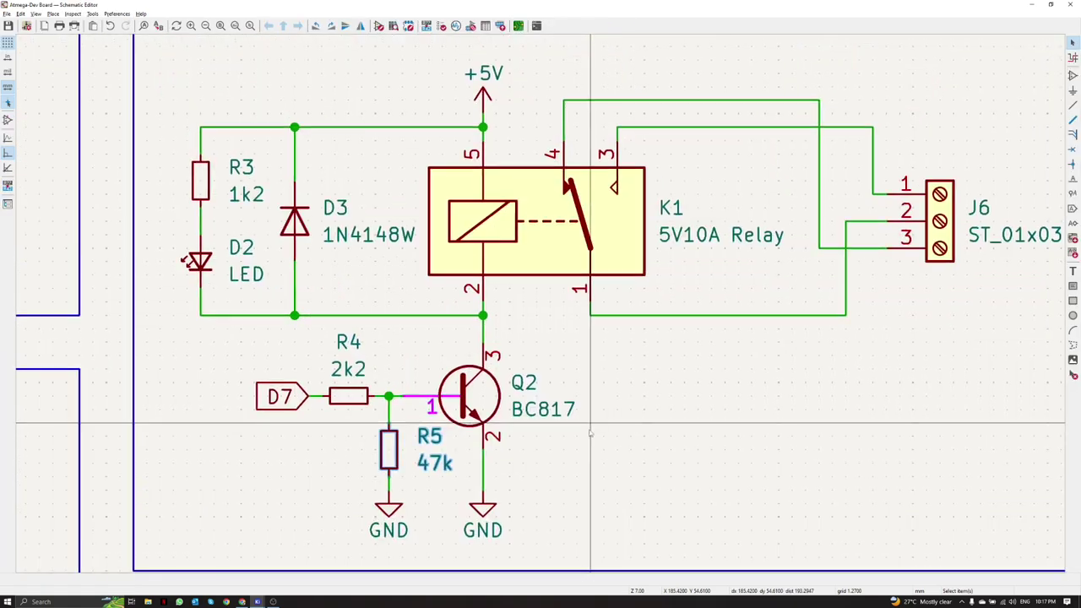
drag(234, 101, 172, 330)
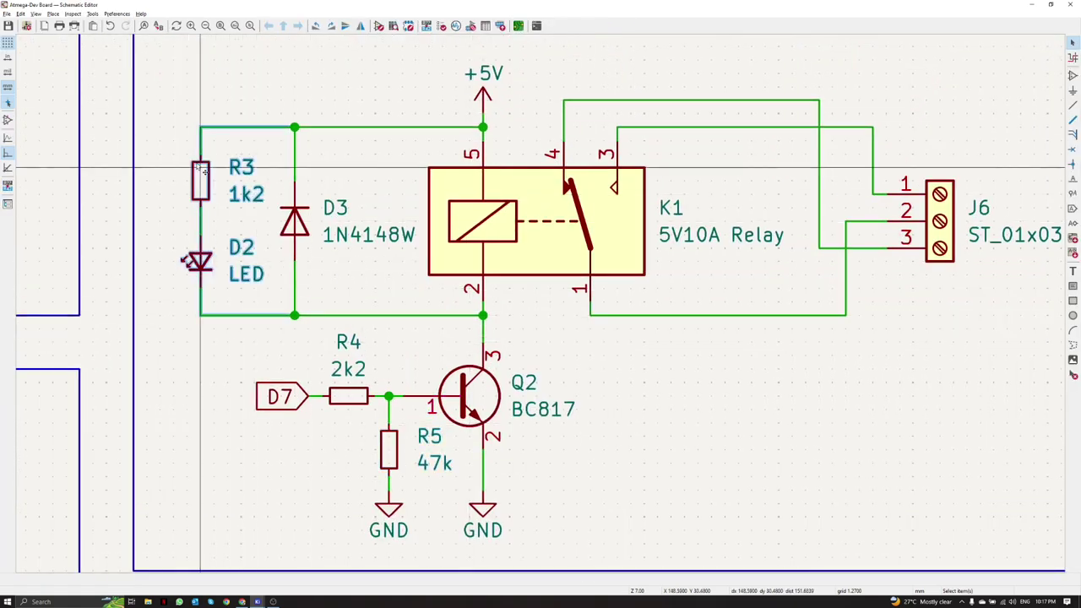
key(alt+Tab)
scroll(462, 332, down, 3)
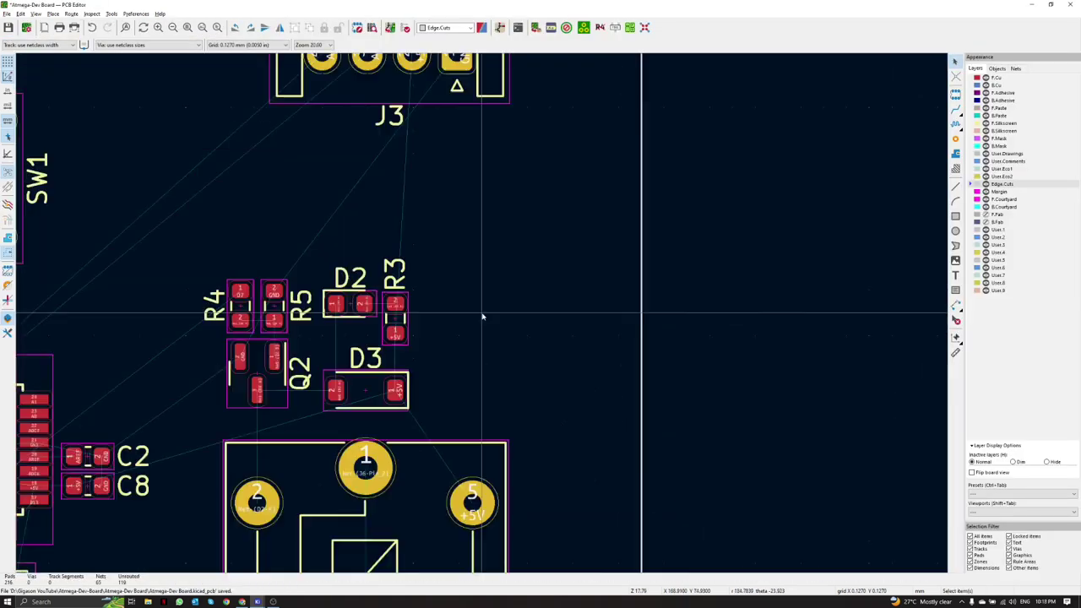
Step: Inspect the placed relay circuit with K1, J6, Q2 and its small parts from several angles in the 3D view
scroll(483, 313, down, 1)
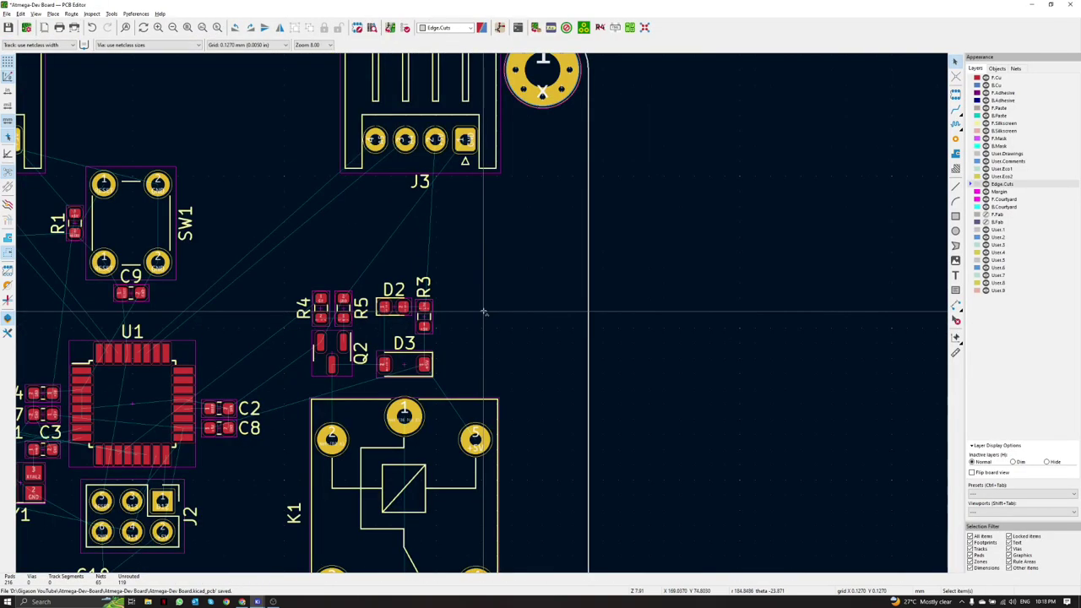
key(alt+3)
scroll(667, 380, up, 1)
drag(667, 380, 272, 228)
drag(354, 279, 381, 289)
scroll(504, 222, up, 2)
middle_drag(504, 222, 438, 273)
drag(439, 273, 603, 330)
drag(431, 306, 372, 275)
middle_drag(371, 274, 378, 251)
click(1070, 5)
Step: Place the micro-USB connector J5 rotated -90° at the board's left edge, below the upper-left mounting hole
scroll(583, 256, down, 4)
scroll(380, 237, up, 6)
click(414, 271)
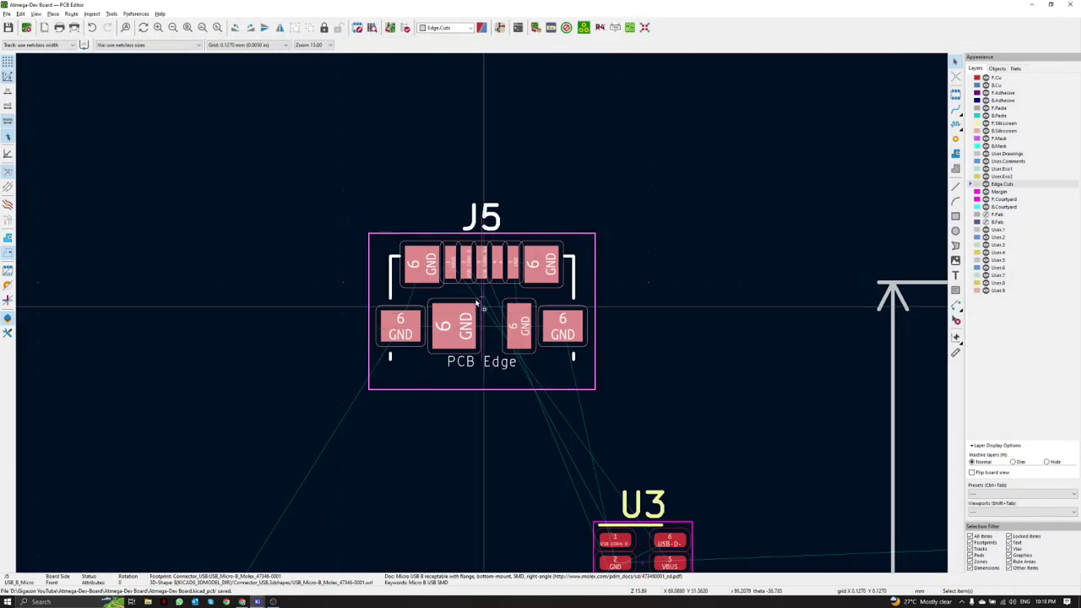
scroll(464, 297, down, 5)
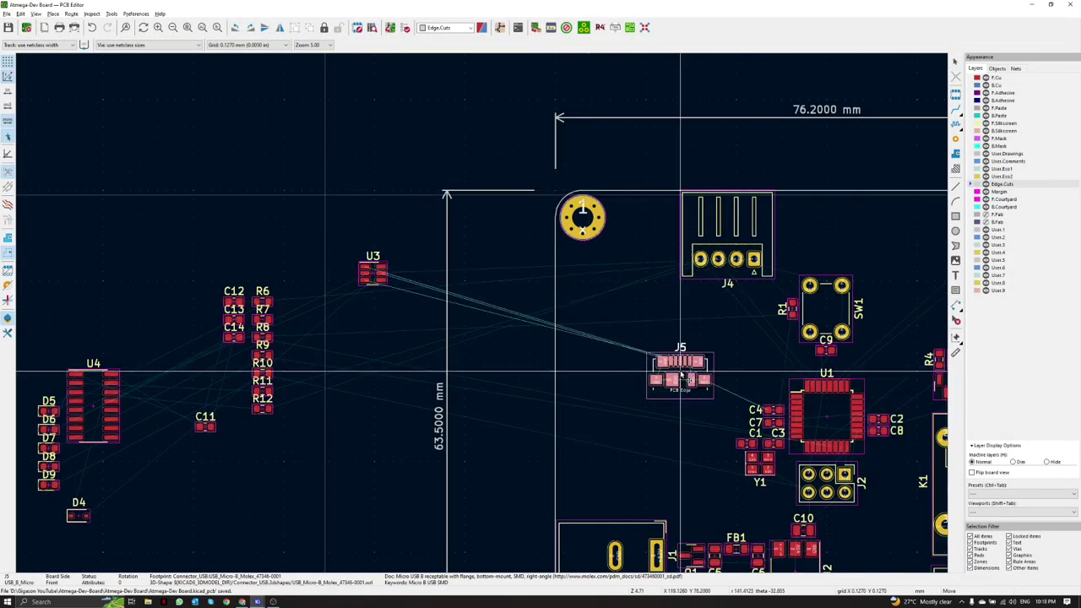
scroll(524, 293, up, 2)
key(r)
key(r)
key(r)
click(446, 287)
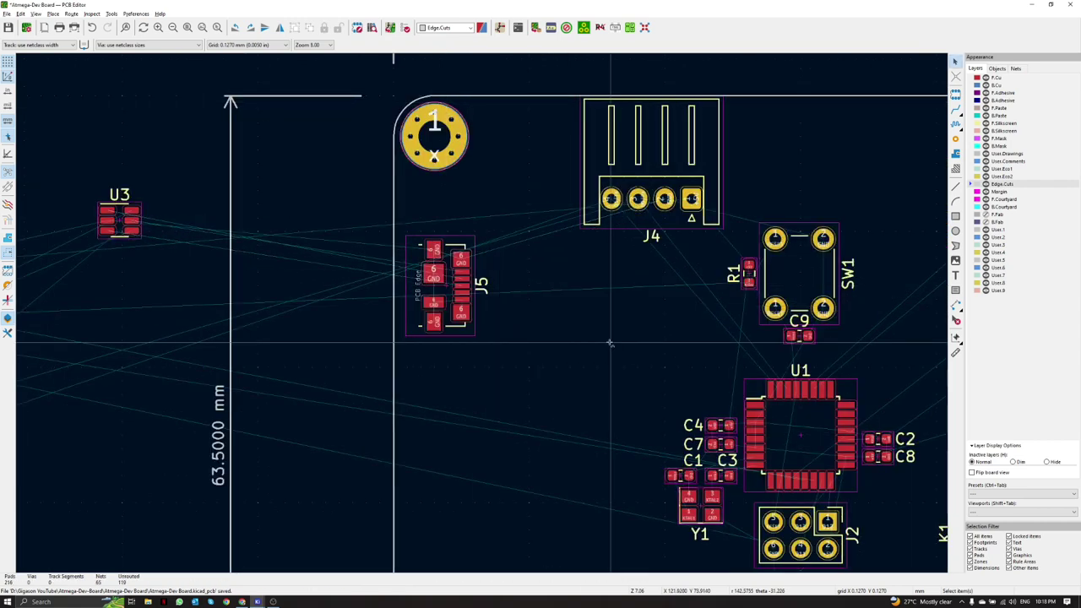
Step: Check J5 in the 3D view and shift it left, bringing its PCB Edge marking closer to the board outline
key(alt+3)
click(1070, 4)
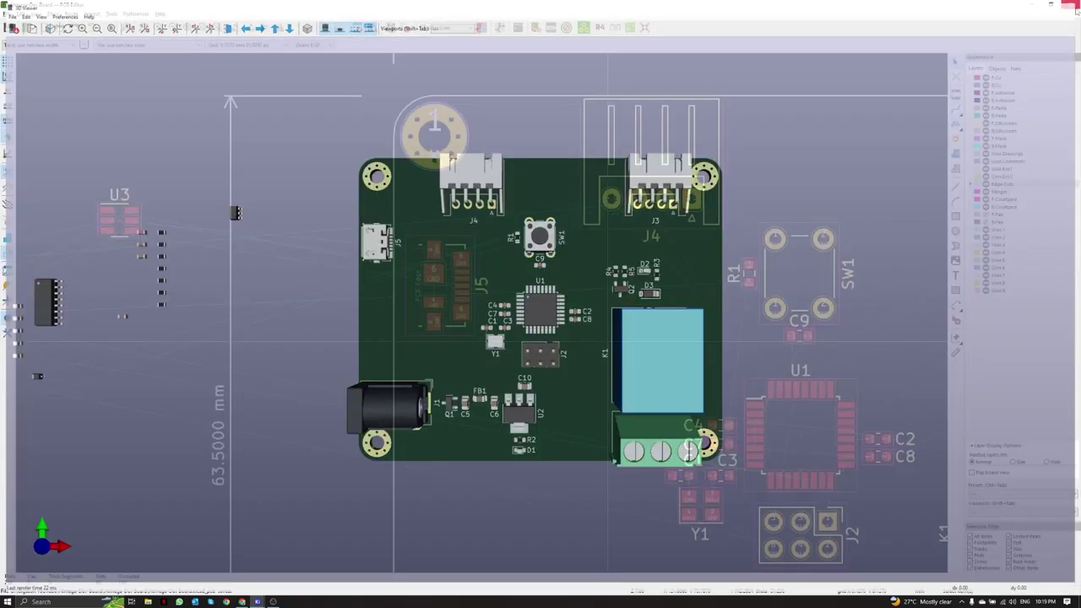
scroll(415, 276, up, 4)
click(552, 350)
key(m)
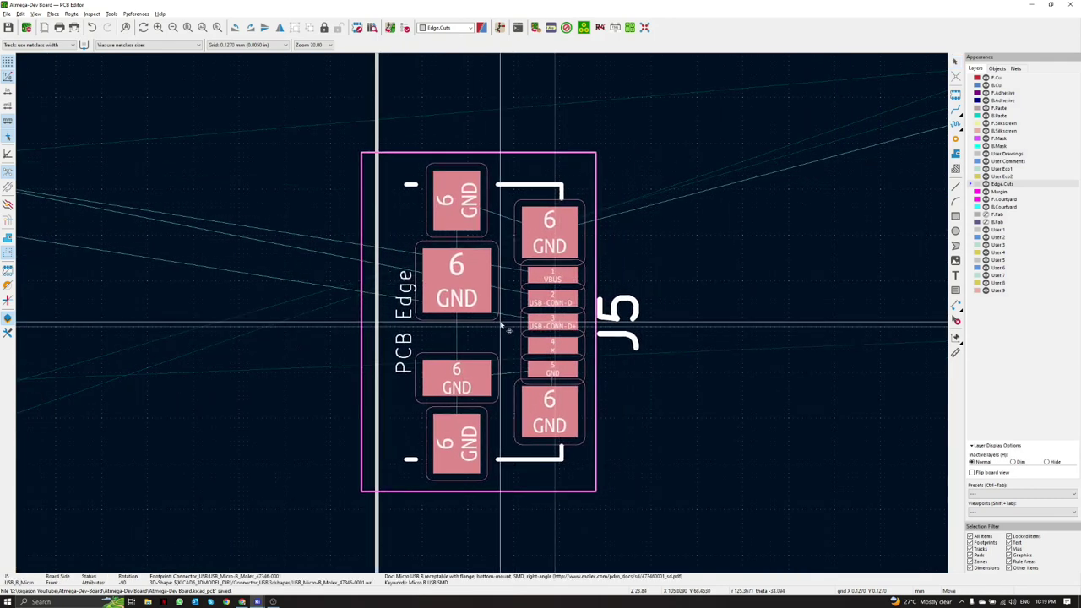
click(669, 258)
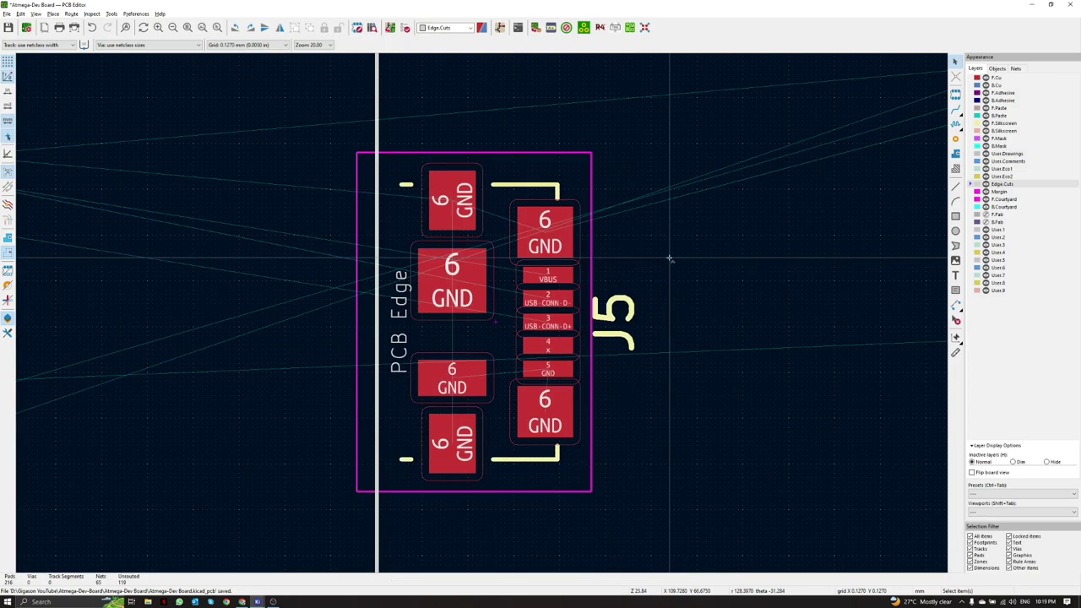
Step: Inspect the micro-USB connector J5 at the board edge from several close angles in the 3D view
key(alt+3)
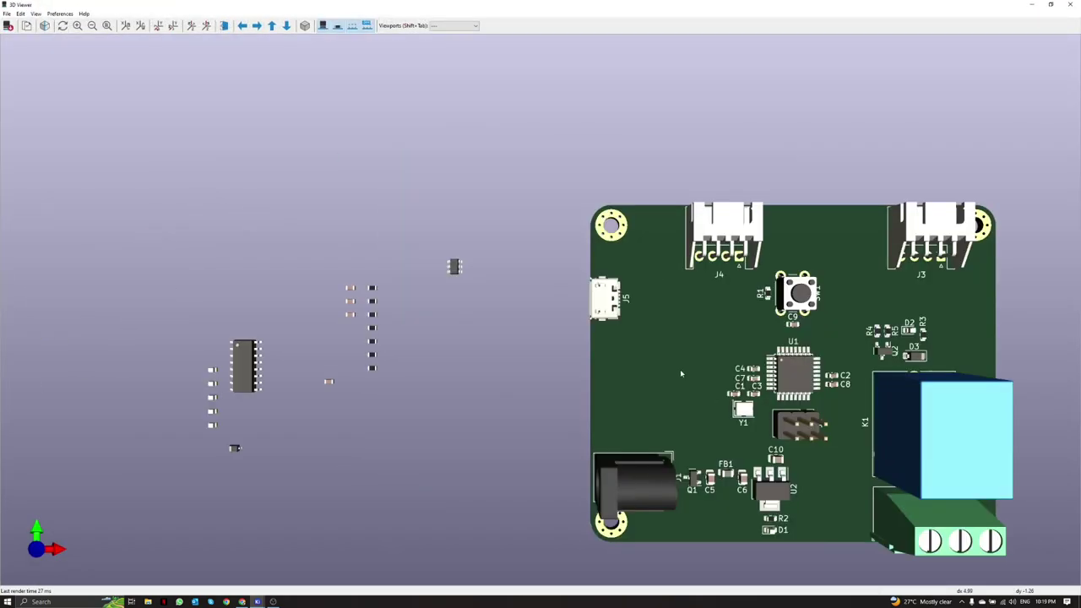
scroll(682, 373, up, 5)
drag(756, 485, 762, 451)
scroll(763, 453, up, 5)
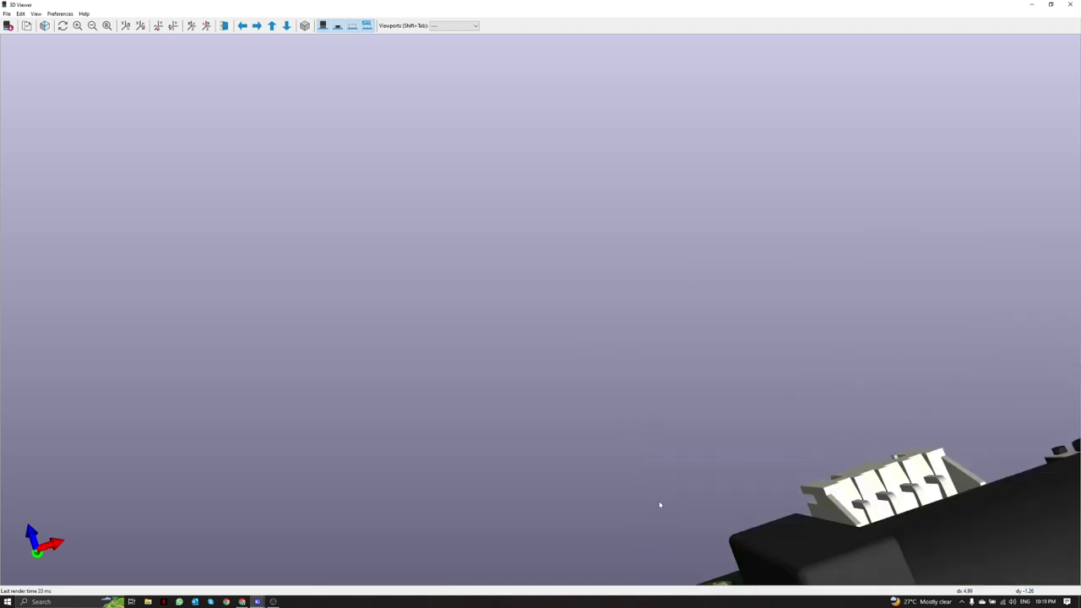
middle_drag(659, 505, 550, 277)
scroll(680, 474, down, 1)
scroll(680, 476, up, 3)
middle_drag(683, 488, 605, 343)
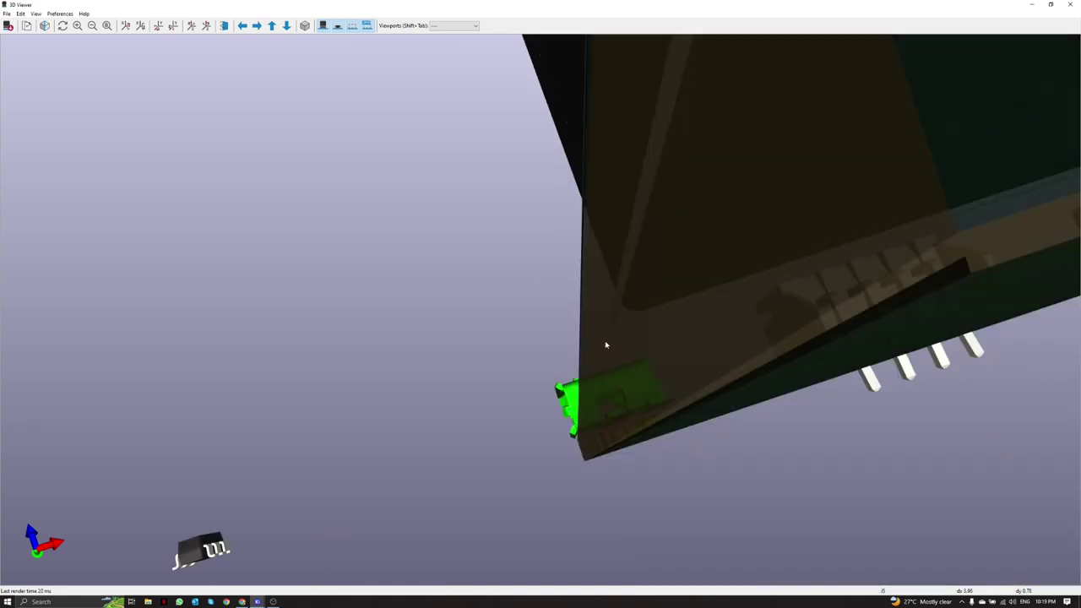
scroll(597, 397, up, 3)
drag(598, 412, 681, 493)
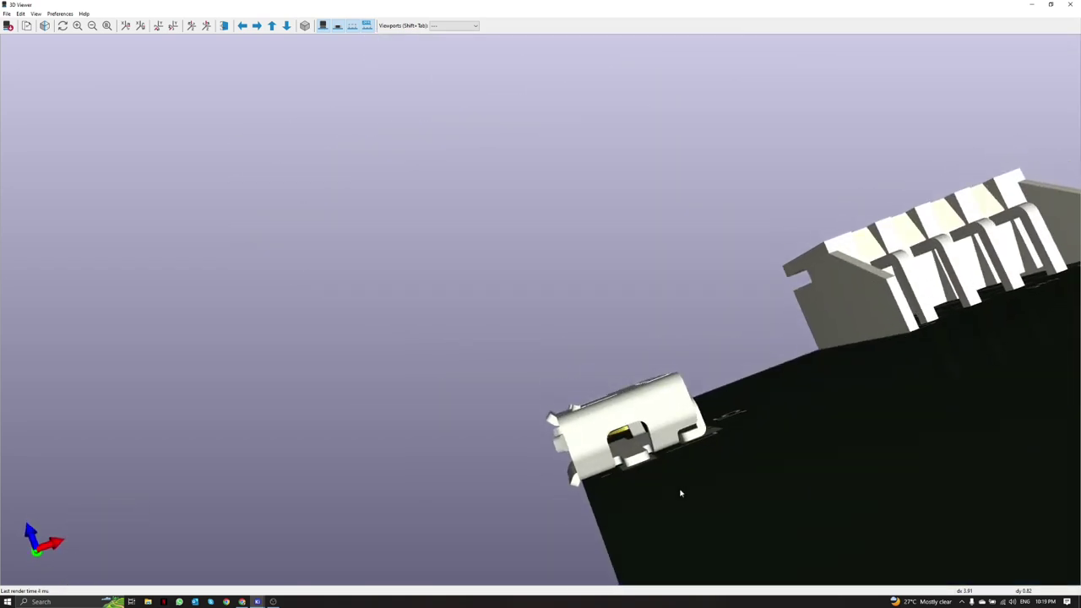
drag(618, 478, 623, 275)
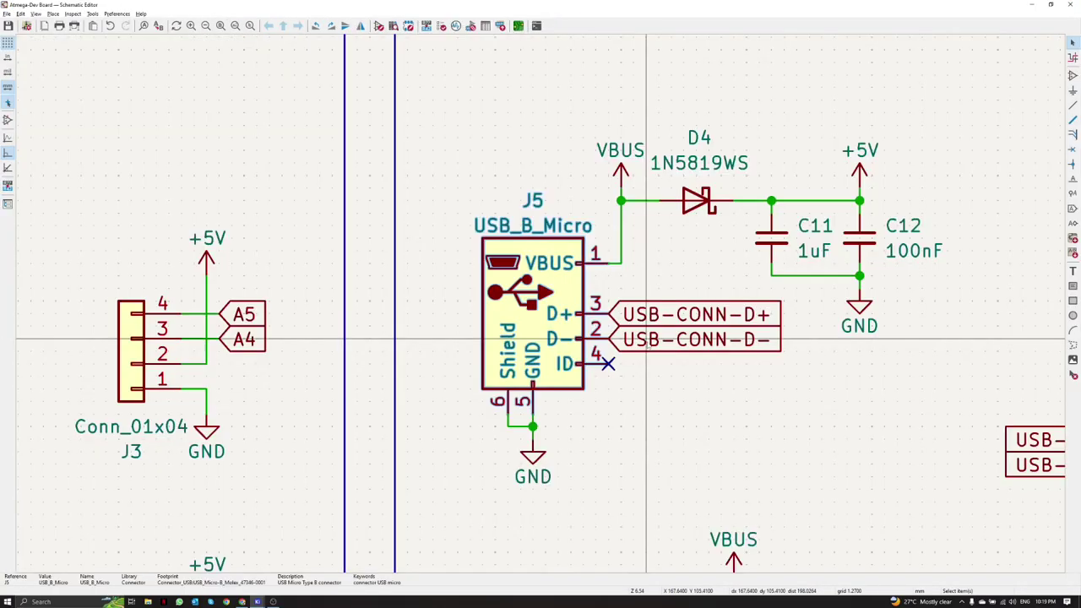
Step: Pick U3 in the schematic's USB-UART block and place it on the PCB just right of J5
scroll(646, 342, down, 5)
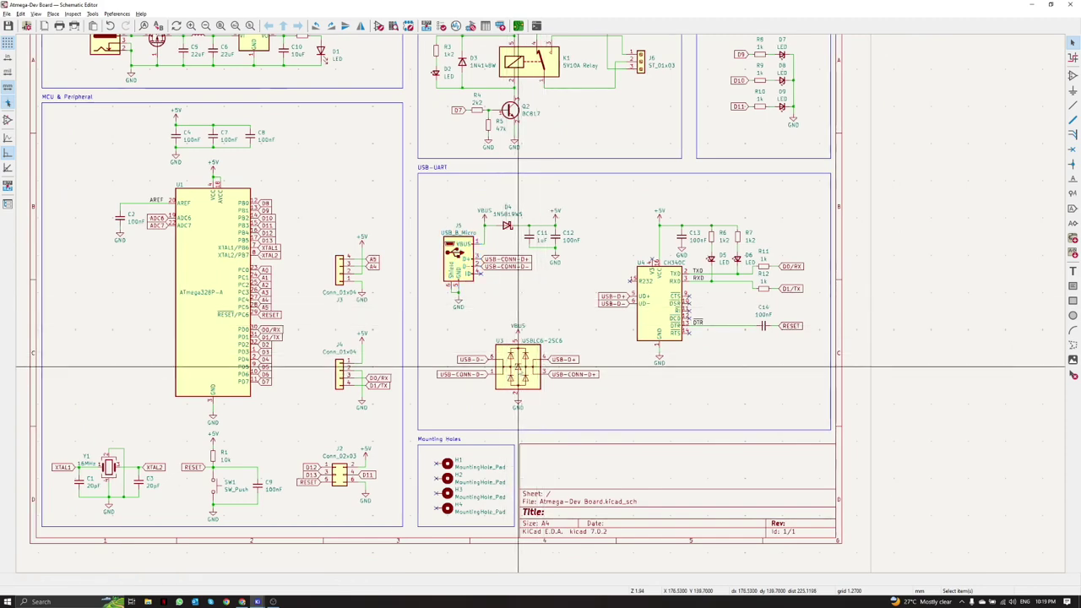
key(alt+Tab)
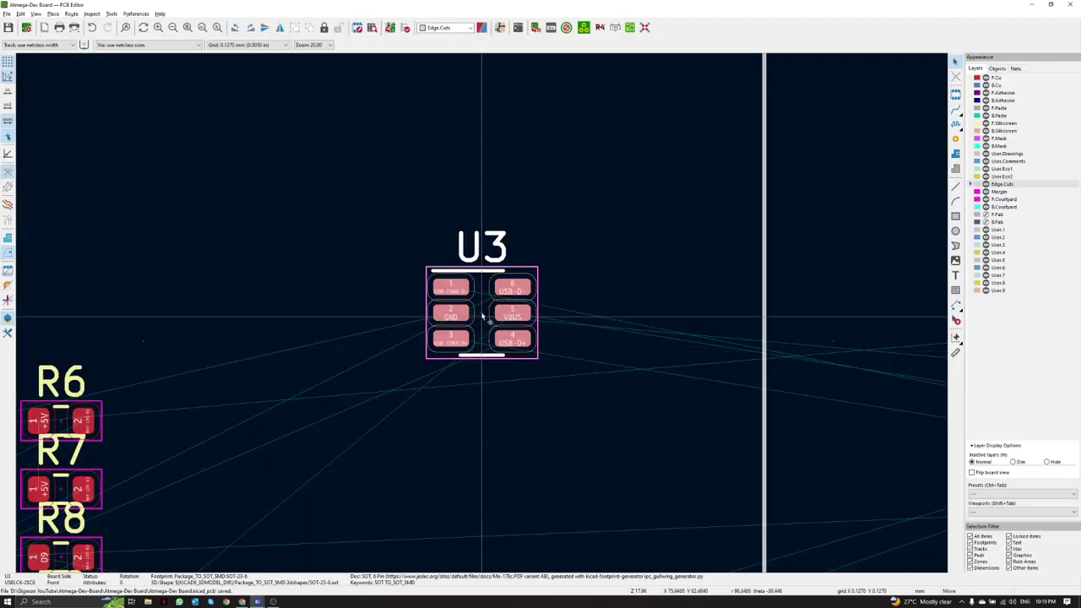
scroll(483, 315, down, 6)
scroll(439, 324, up, 6)
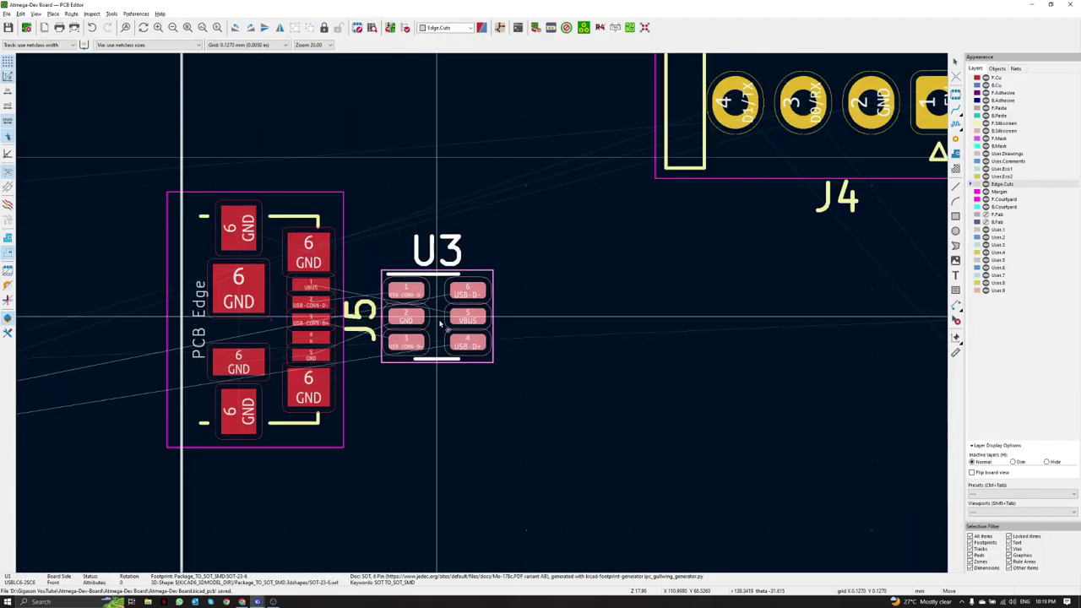
scroll(444, 321, up, 5)
scroll(497, 304, down, 3)
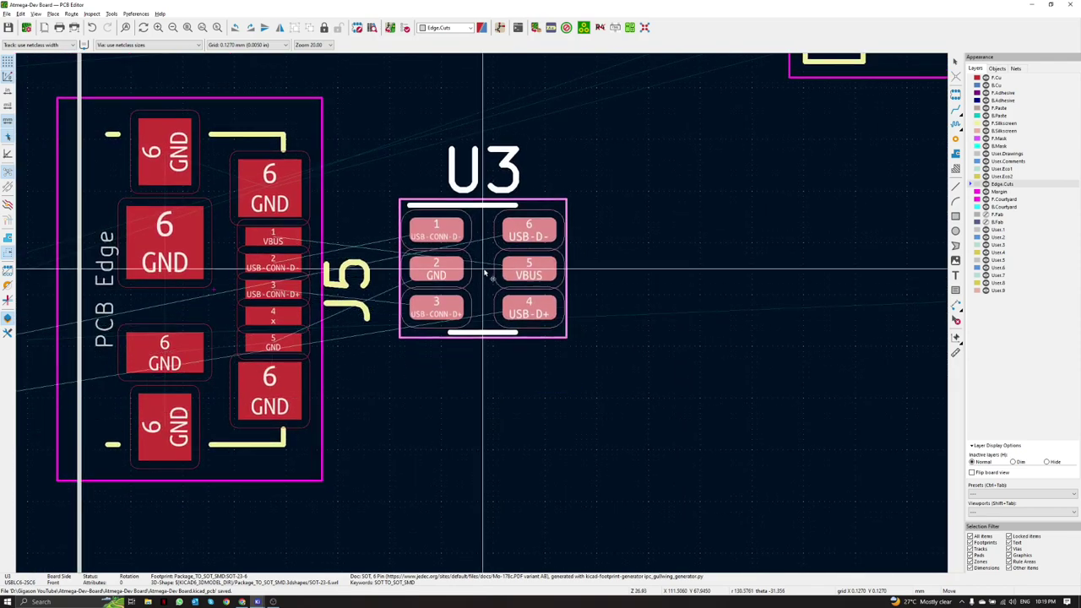
scroll(486, 272, down, 5)
Step: Pick the CH340C U4 in the schematic and place it horizontally to the right of U3, below J4
key(alt+Tab)
scroll(538, 324, down, 3)
middle_drag(535, 310, 531, 316)
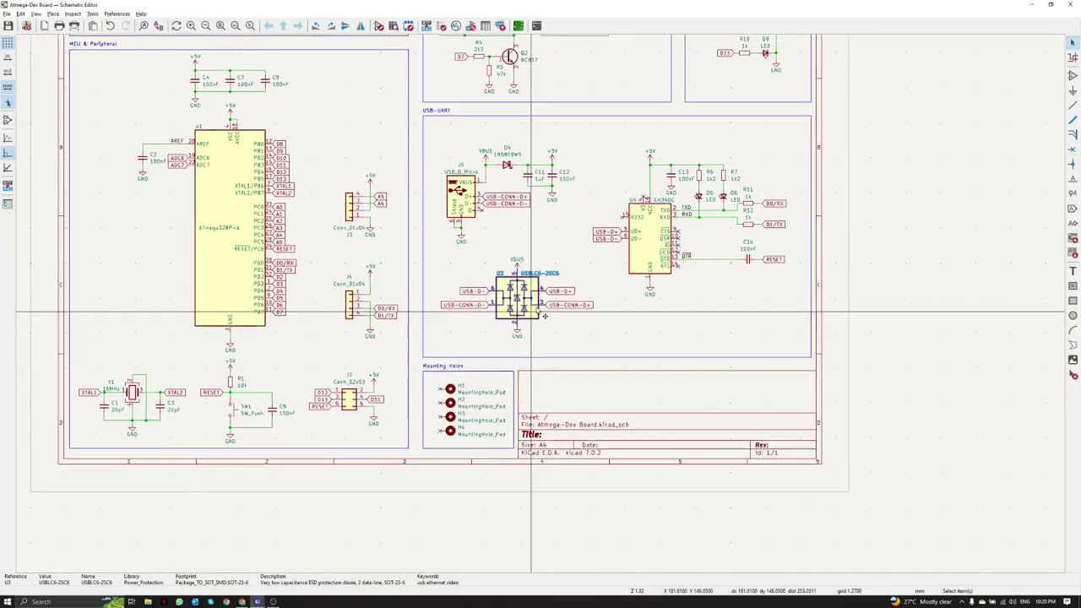
click(646, 241)
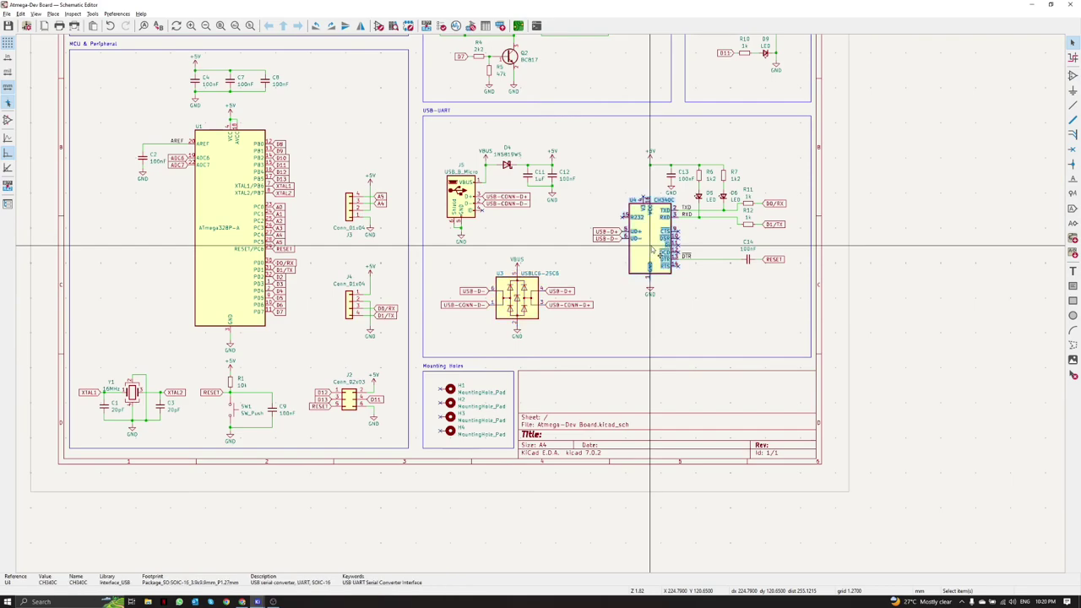
key(alt+Tab)
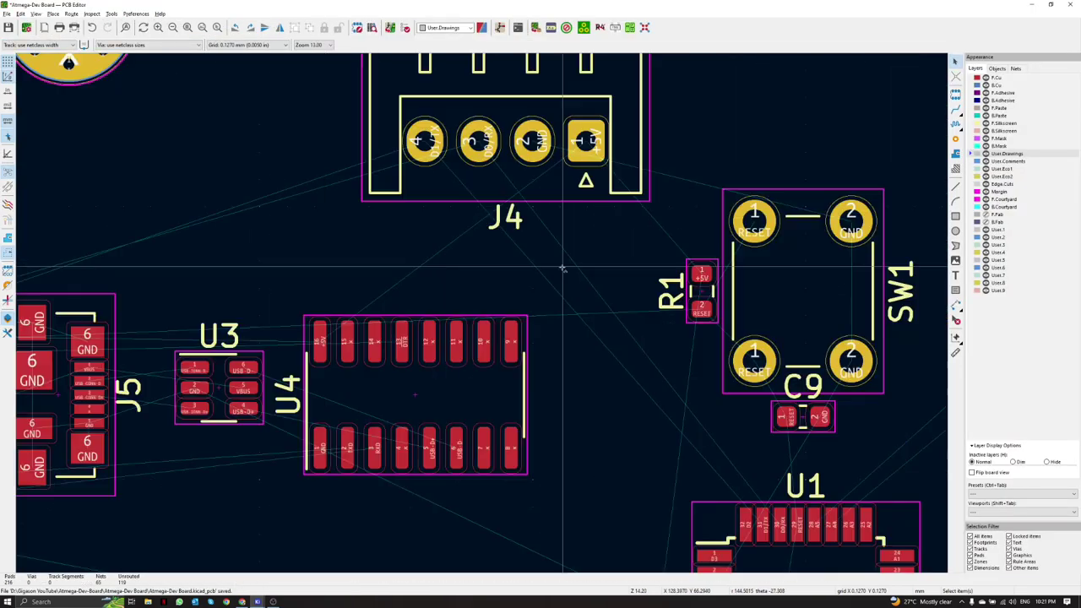
Step: Check the placement of U3 and U4 on the board in a tilted 3D view
key(alt+3)
scroll(586, 286, up, 2)
drag(586, 285, 650, 380)
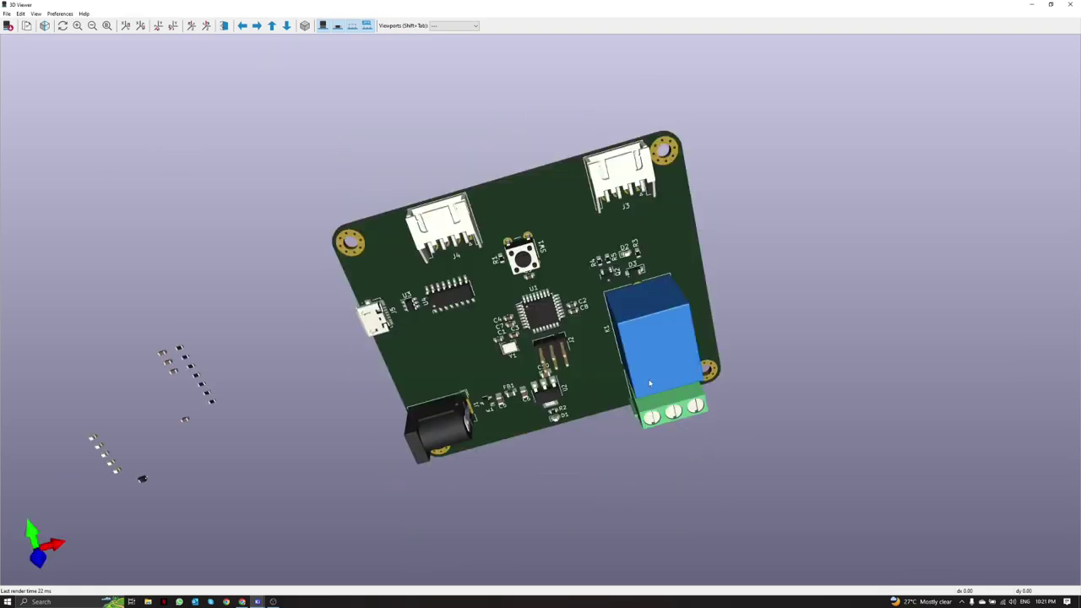
Step: Place diode D4 directly above U3 and have U3's reference label sit below its footprint
key(alt+Tab)
key(alt+Tab)
click(543, 233)
middle_drag(593, 243, 482, 316)
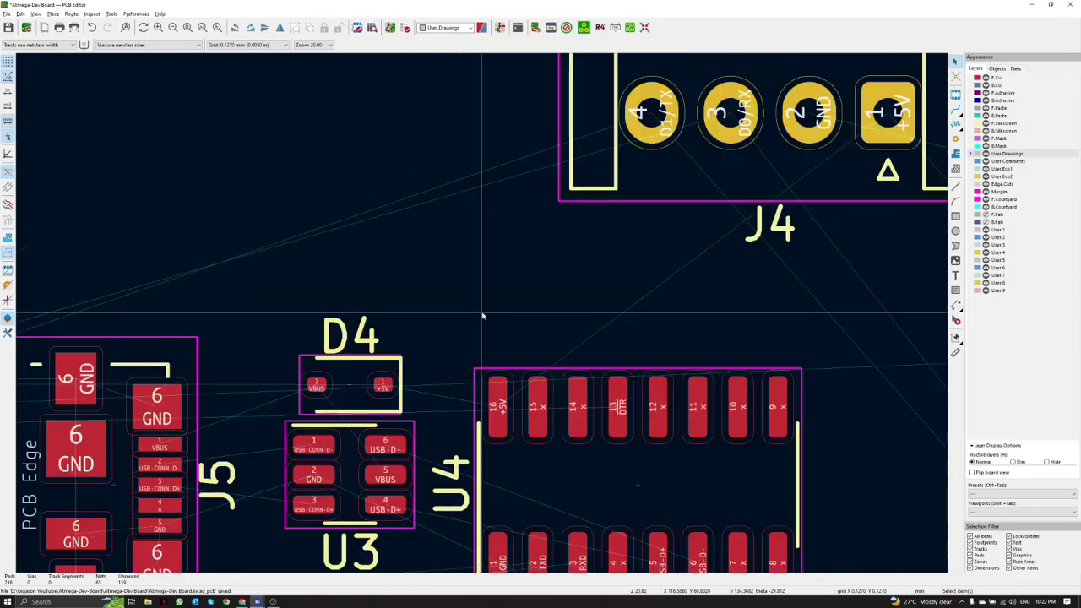
Step: Place capacitor C11 upright above D4, with D4's reference label turned vertical on its left
key(alt+Tab)
scroll(618, 374, down, 3)
middle_drag(618, 374, 405, 274)
key(alt+Tab)
Step: Pick C12 in the schematic and place it upright immediately right of C11
key(alt+Tab)
click(340, 238)
key(alt+Tab)
scroll(482, 319, down, 8)
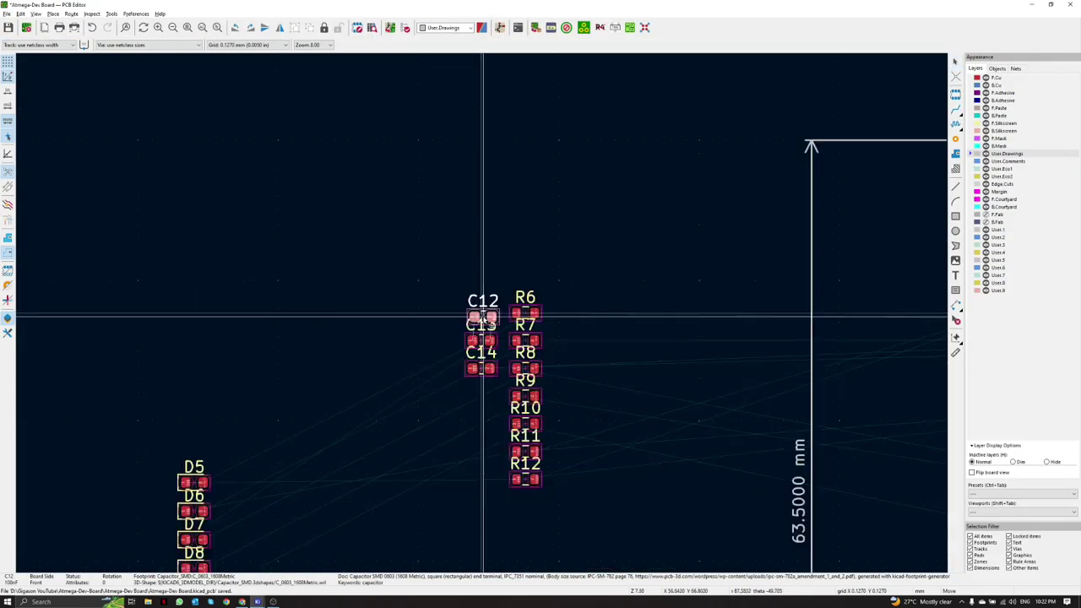
scroll(473, 312, up, 4)
scroll(440, 309, up, 8)
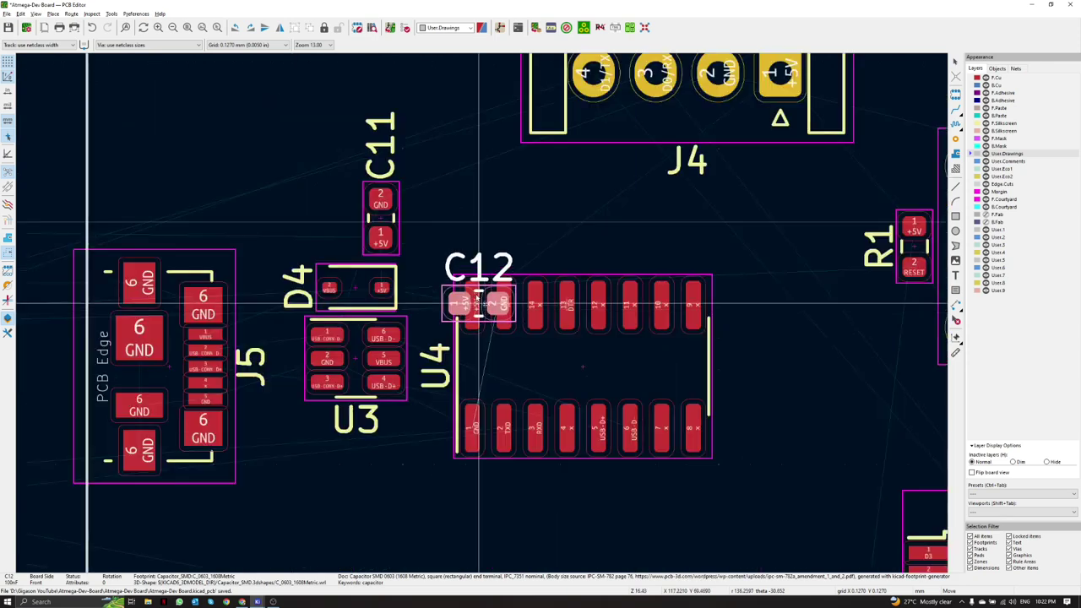
scroll(483, 302, down, 3)
scroll(482, 312, up, 2)
key(r)
drag(481, 297, 453, 269)
Step: Move C12's reference label above its footprint, in line with C11's label
click(398, 270)
key(m)
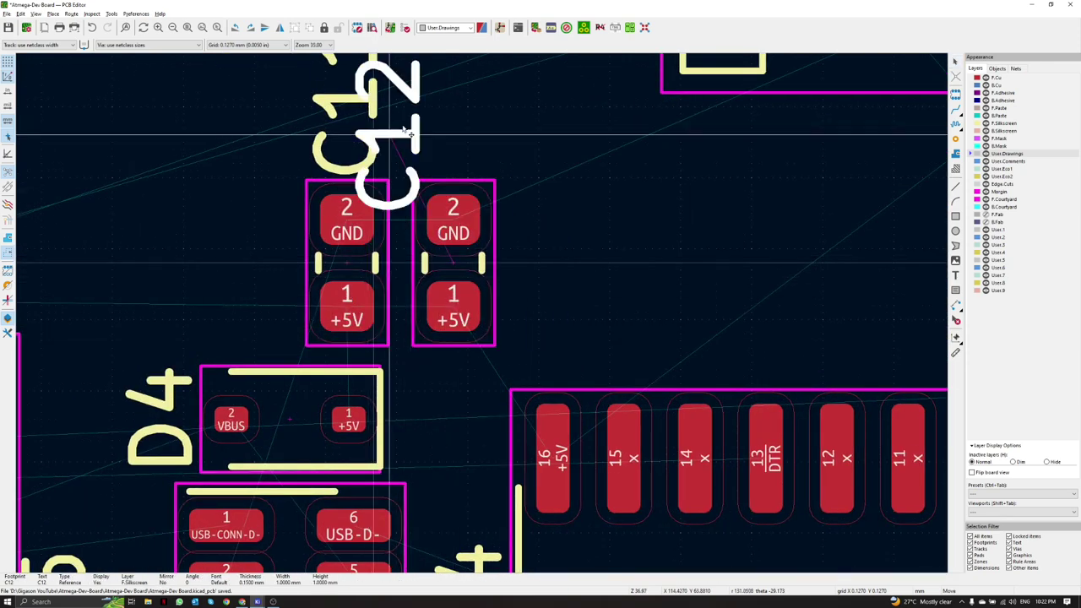
middle_drag(419, 113, 420, 290)
click(452, 271)
Step: Pick C13 in the schematic, place it upright right of C12 above U4's pin 16, and check the board in 3D
key(alt+Tab)
middle_drag(533, 277, 500, 266)
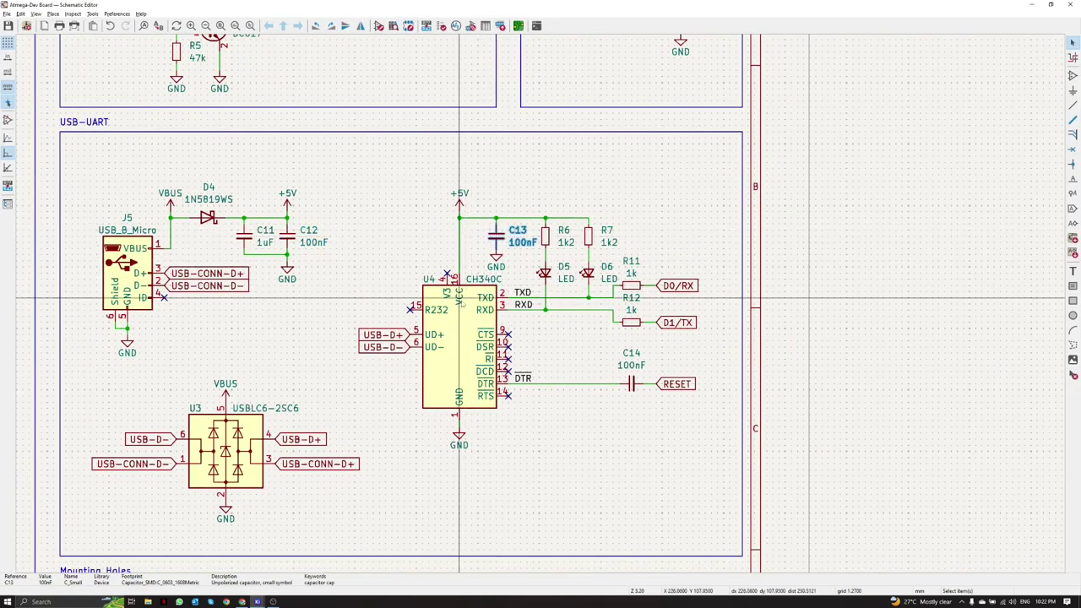
key(alt+Tab)
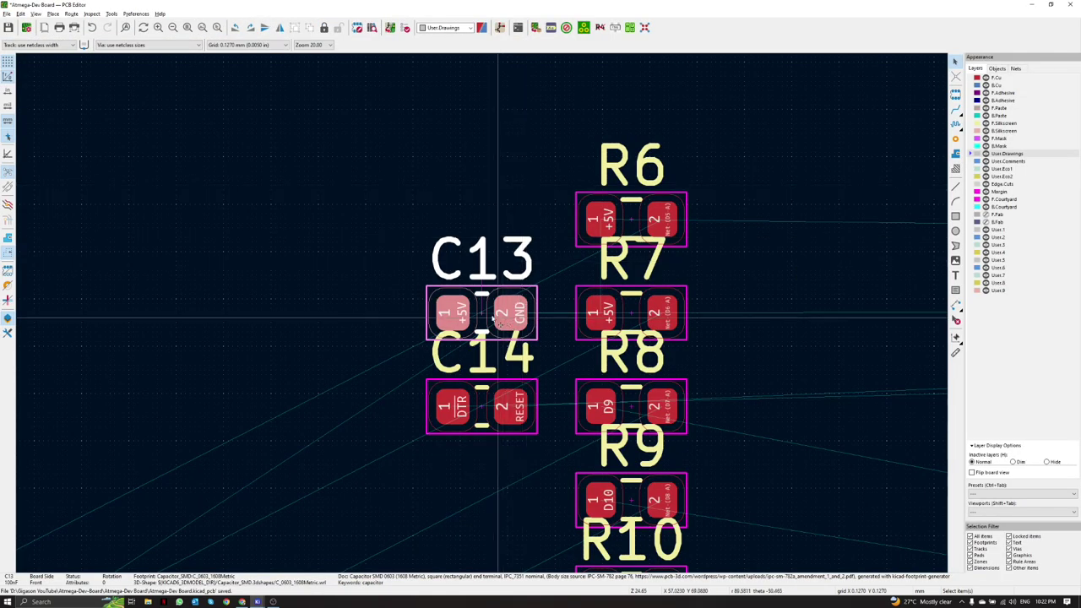
scroll(496, 318, down, 6)
scroll(712, 316, up, 2)
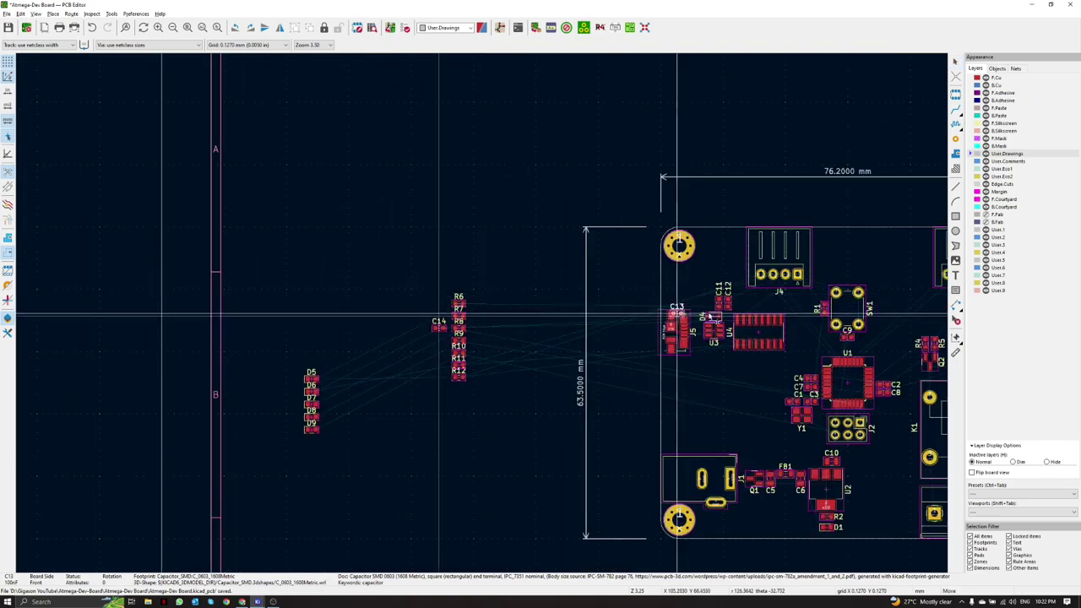
scroll(712, 317, up, 9)
drag(479, 315, 437, 270)
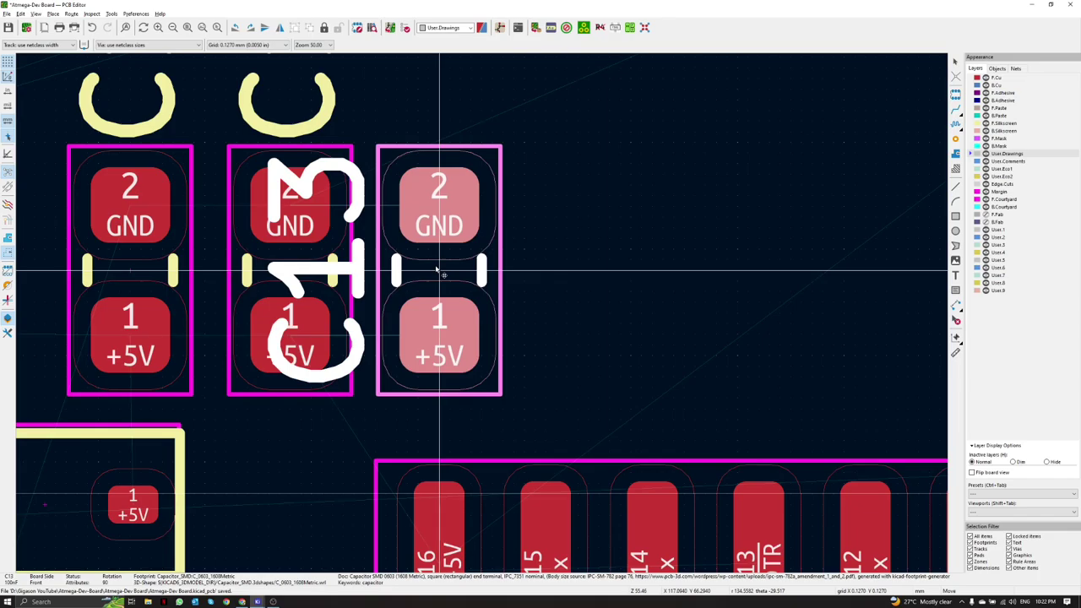
scroll(436, 270, down, 4)
key(alt+3)
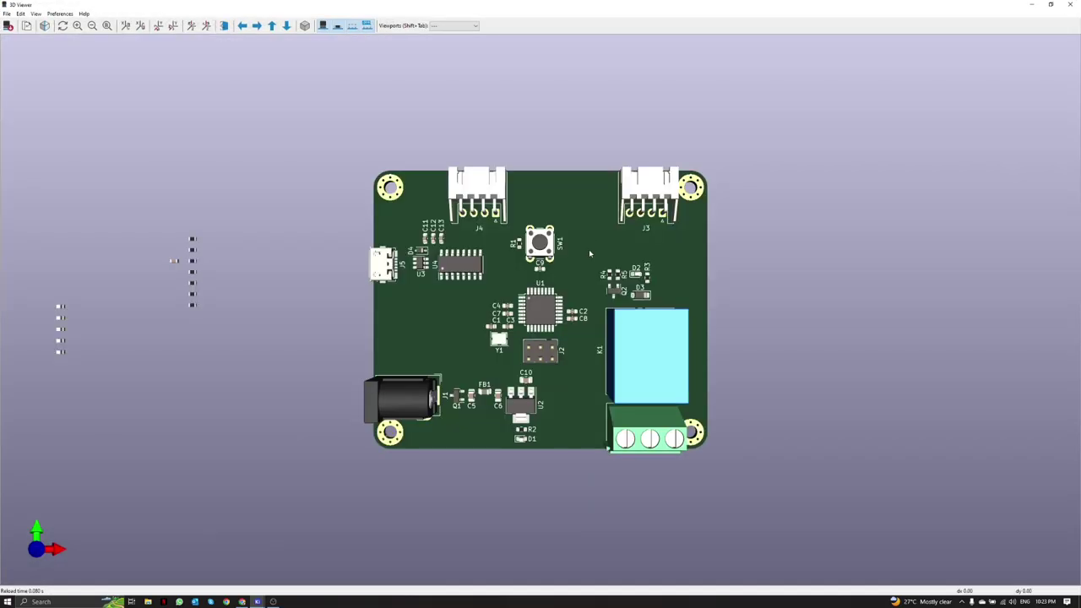
drag(590, 251, 266, 232)
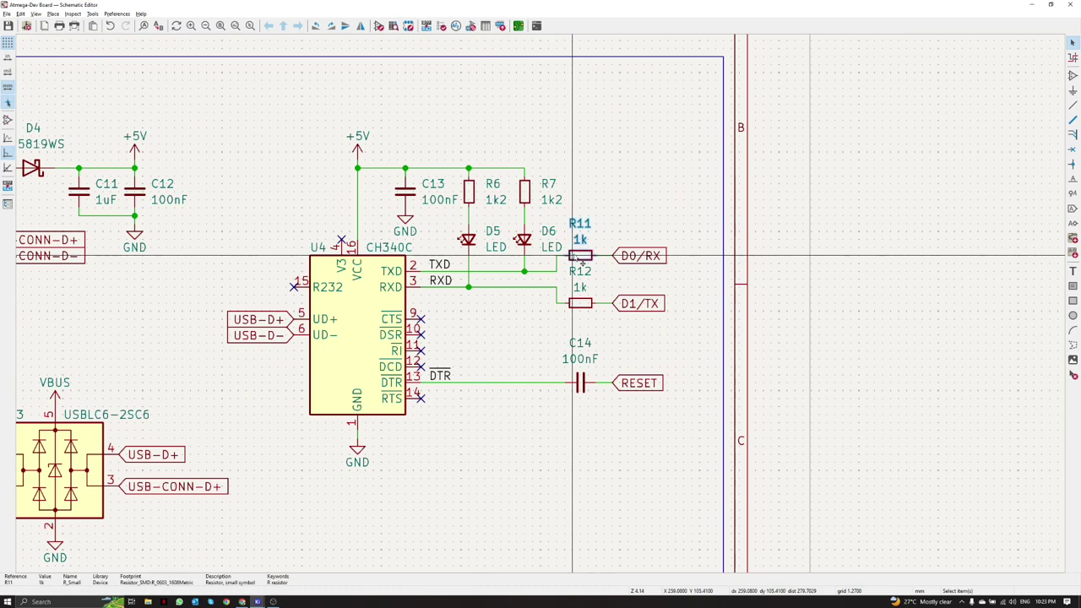
Step: Place resistor R11 rotated -90° below U4's TXD pin, with its reference label beneath it
key(alt+Tab)
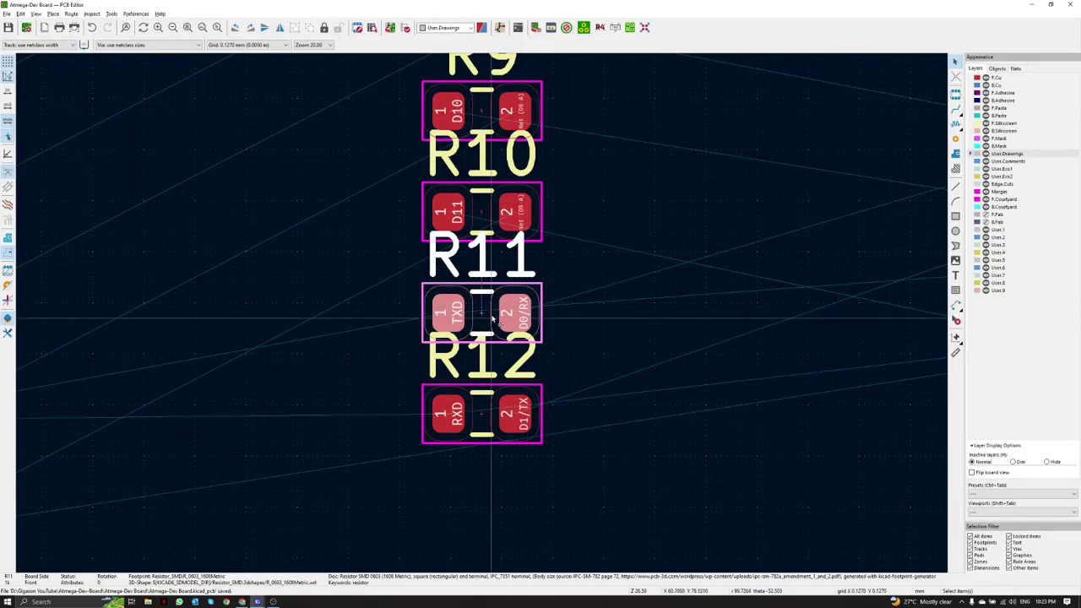
scroll(483, 310, down, 6)
scroll(483, 312, up, 3)
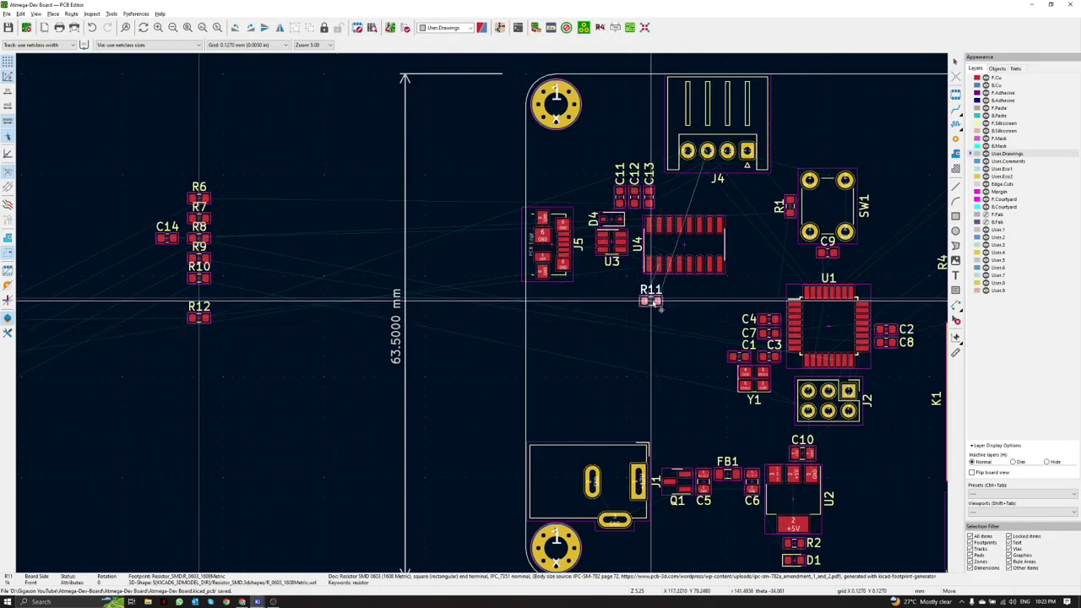
scroll(483, 315, up, 4)
key(r)
key(r)
key(r)
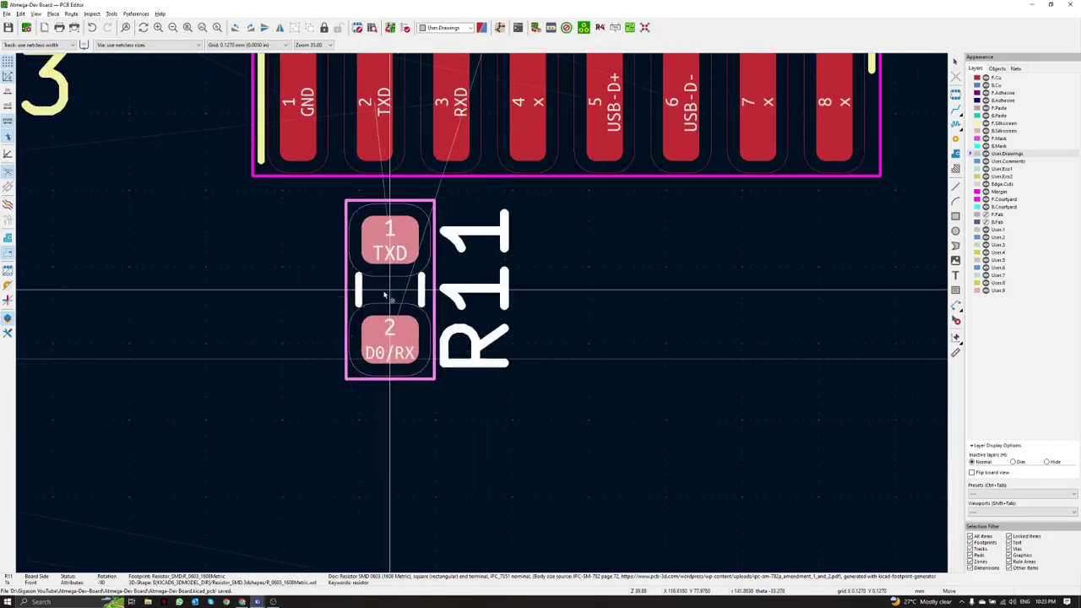
Step: Pick R12 in the schematic and place it rotated -90° right of R11, with its reference label beneath it
key(alt+Tab)
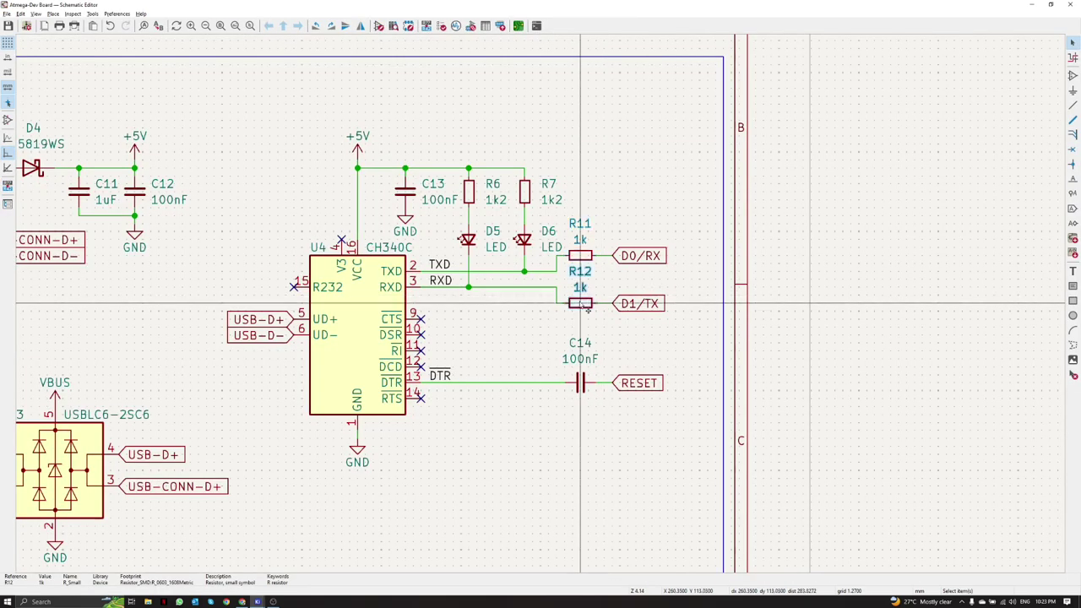
key(alt+Tab)
key(m)
scroll(482, 314, down, 5)
middle_drag(482, 313, 192, 313)
scroll(695, 263, up, 5)
scroll(438, 312, up, 2)
key(r)
key(r)
key(r)
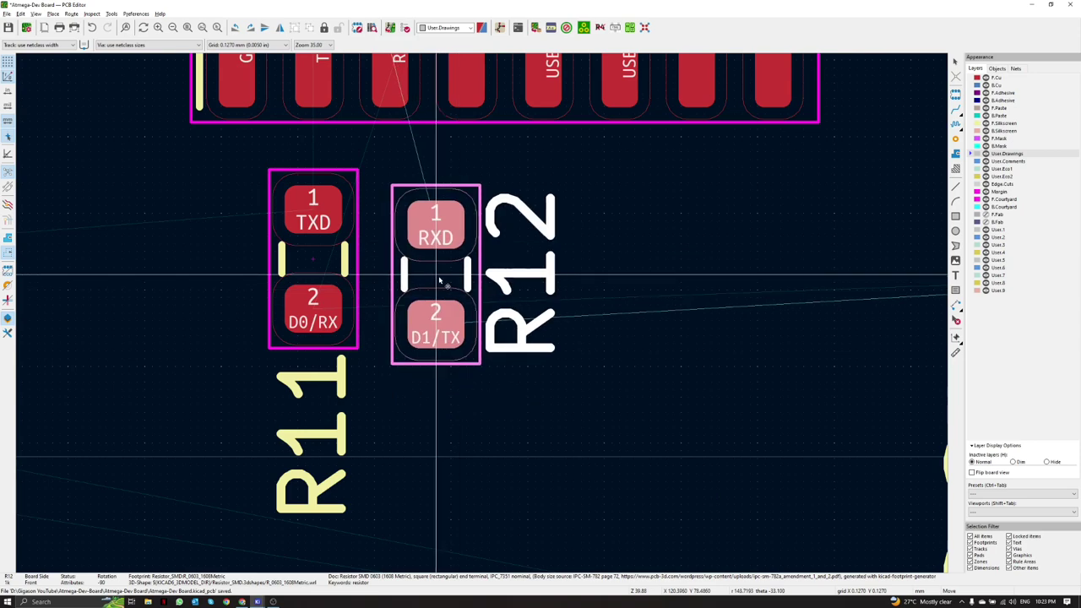
scroll(426, 263, up, 1)
click(422, 262)
click(506, 269)
Step: Pick LED D5 in the schematic and place it rotated -90° to the right of R12, aligned with the row
key(alt+Tab)
click(437, 269)
key(alt+Tab)
key(m)
scroll(483, 315, down, 6)
middle_drag(538, 309, 290, 294)
middle_drag(644, 314, 111, 347)
scroll(431, 312, up, 2)
scroll(486, 314, up, 5)
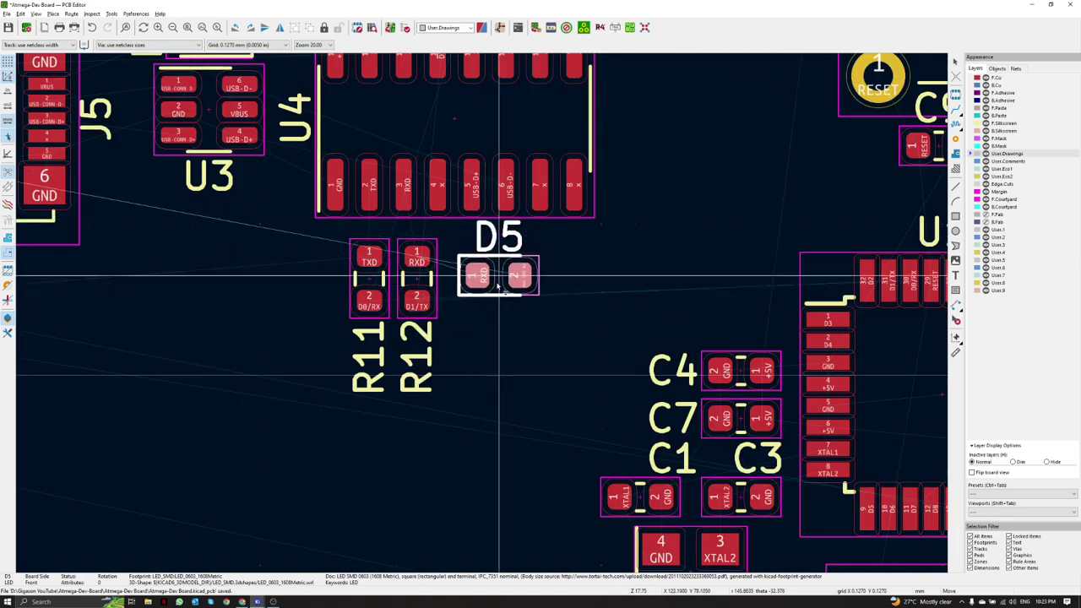
key(r)
key(r)
key(r)
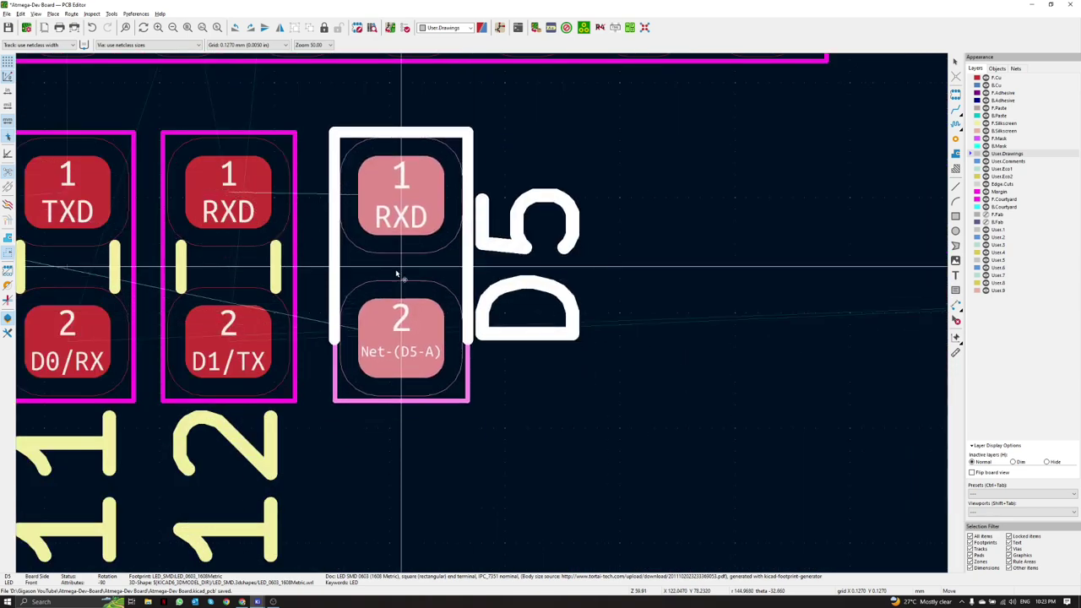
click(391, 270)
Step: Move D5's reference label below its footprint, in line with the R11 and R12 labels
scroll(391, 270, down, 2)
middle_drag(483, 312, 489, 333)
click(545, 334)
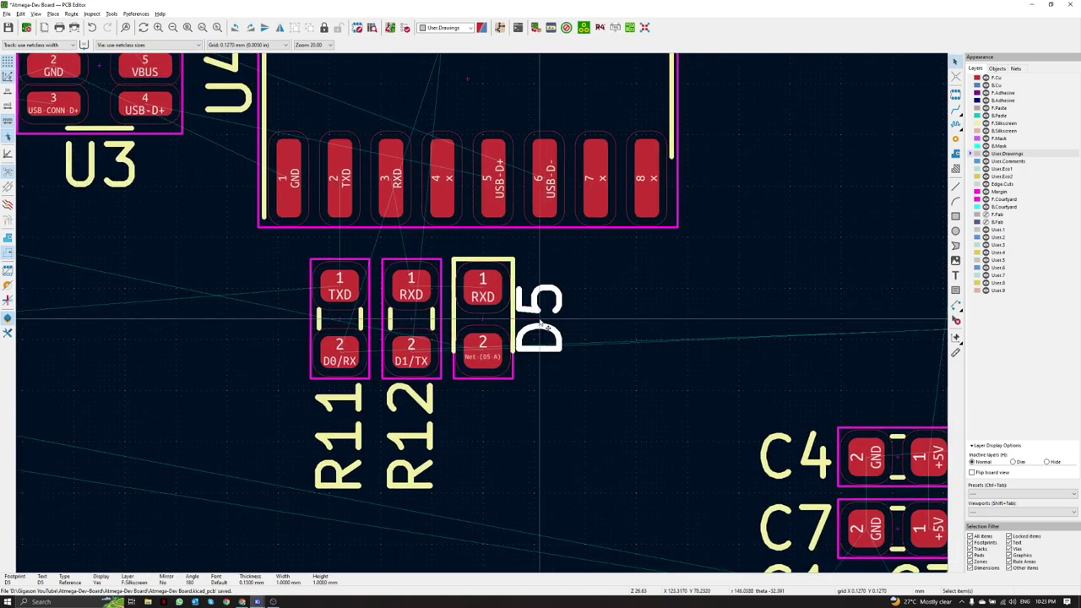
key(m)
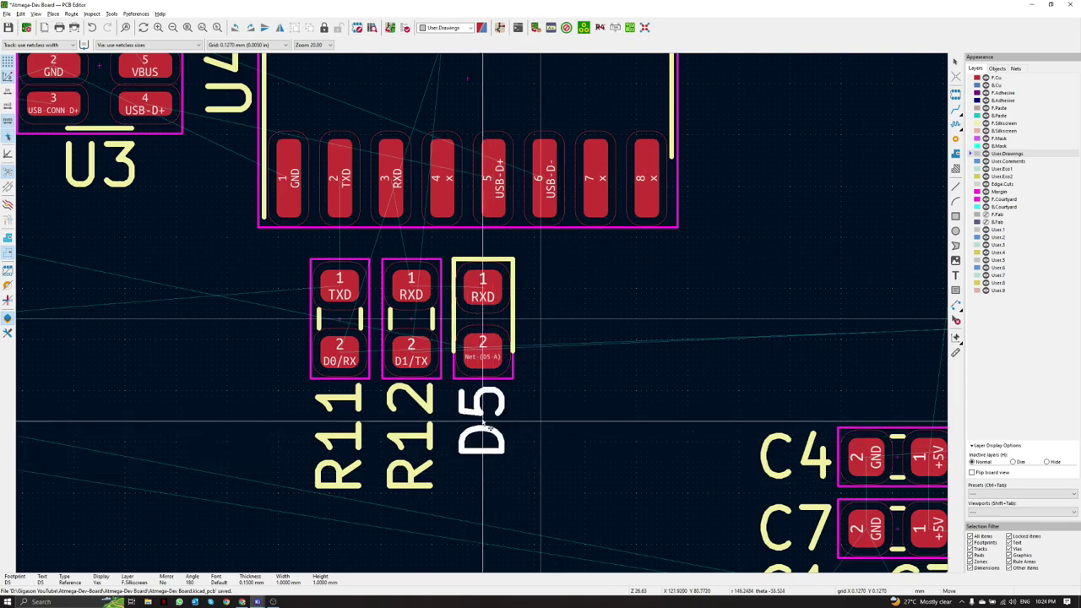
click(482, 417)
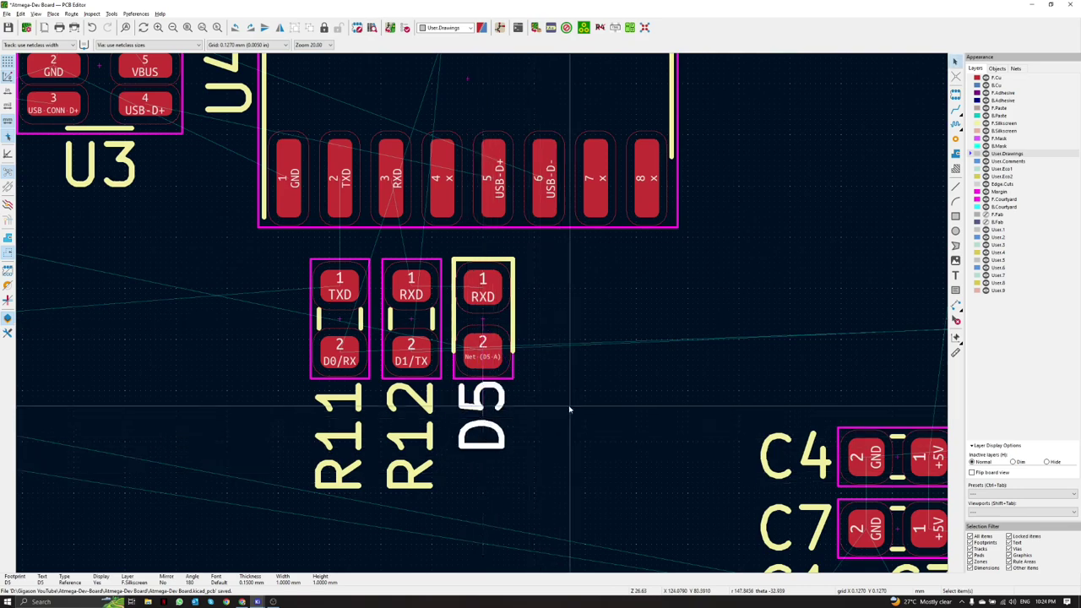
Step: Pick R6 in the schematic and place it rotated -90° right of D5, aligned with the row
key(alt+Tab)
key(alt+Tab)
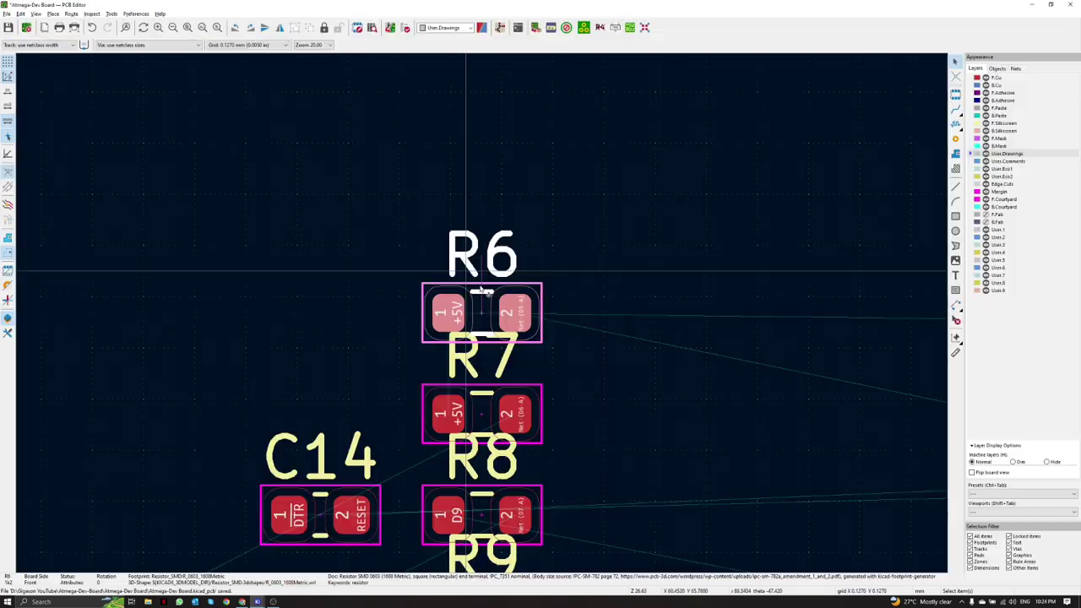
key(m)
scroll(484, 316, down, 5)
middle_drag(545, 339, 233, 309)
scroll(620, 339, up, 5)
scroll(530, 334, up, 2)
key(r)
key(r)
key(r)
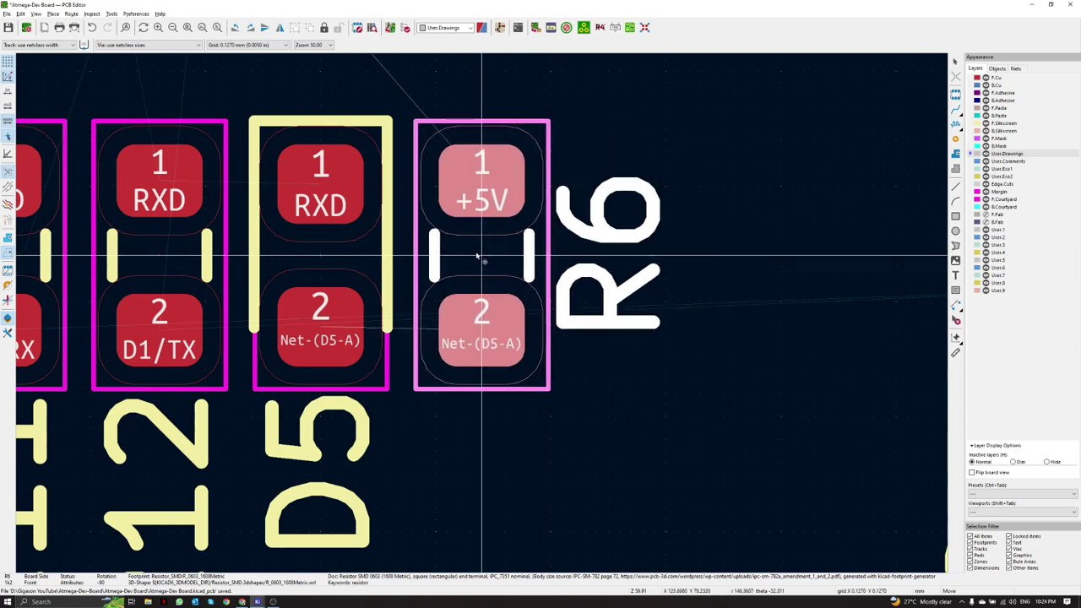
click(477, 254)
Step: Move R6's reference label below its footprint, in line with the D5 label
click(616, 281)
key(m)
click(482, 492)
Step: Inspect the placed components in the 3D viewer
key(alt+3)
drag(488, 374, 507, 354)
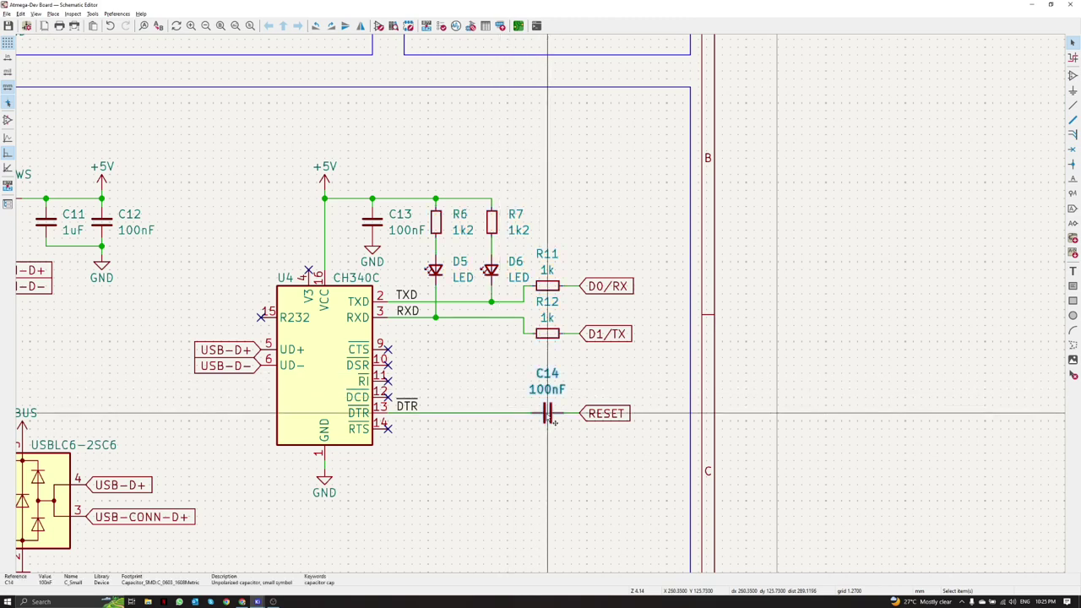
Step: Select the schematic's LEDs block (D7, D8, D9, R8, R9, R10) and place its footprints as a packed group between J5 and J1
key(alt+Tab)
scroll(484, 322, down, 5)
scroll(405, 370, up, 3)
scroll(405, 370, down, 2)
scroll(473, 308, up, 4)
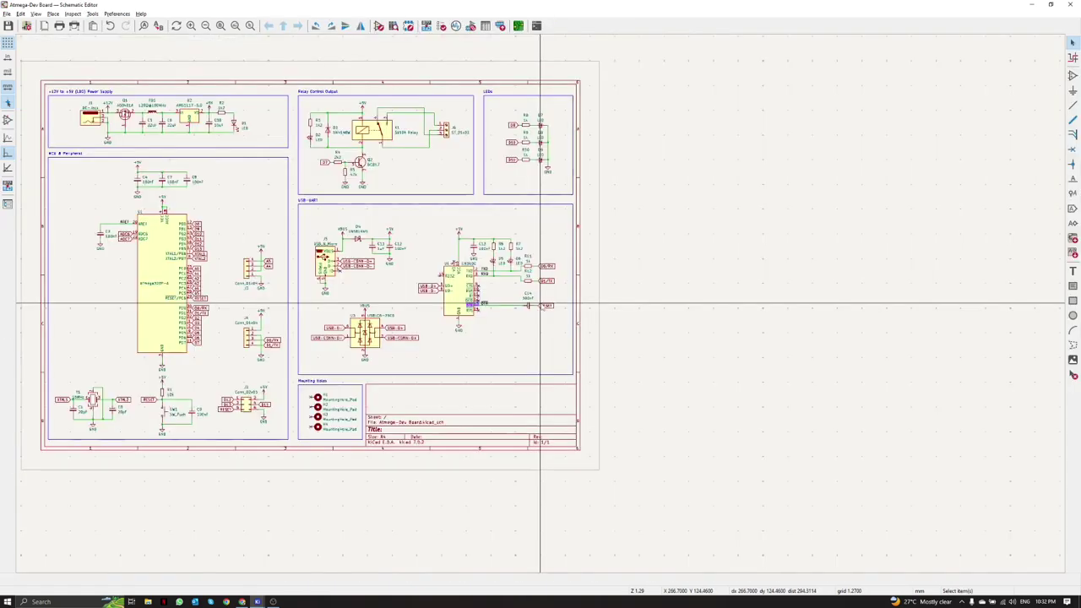
scroll(560, 229, up, 5)
scroll(575, 229, down, 3)
drag(620, 408, 460, 207)
key(alt+Tab)
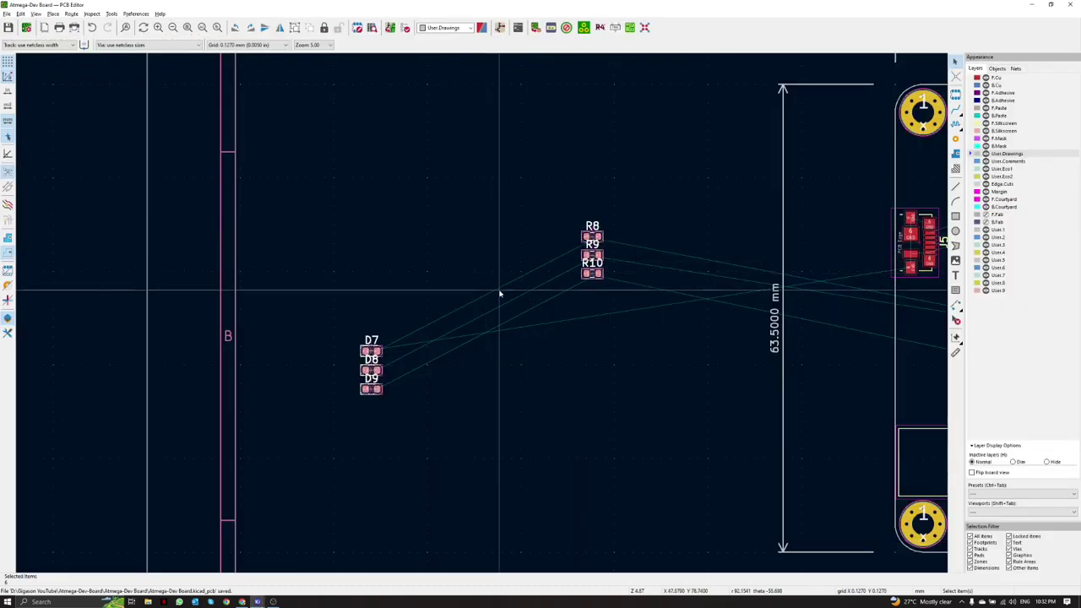
key(p)
scroll(435, 335, down, 3)
scroll(439, 338, up, 5)
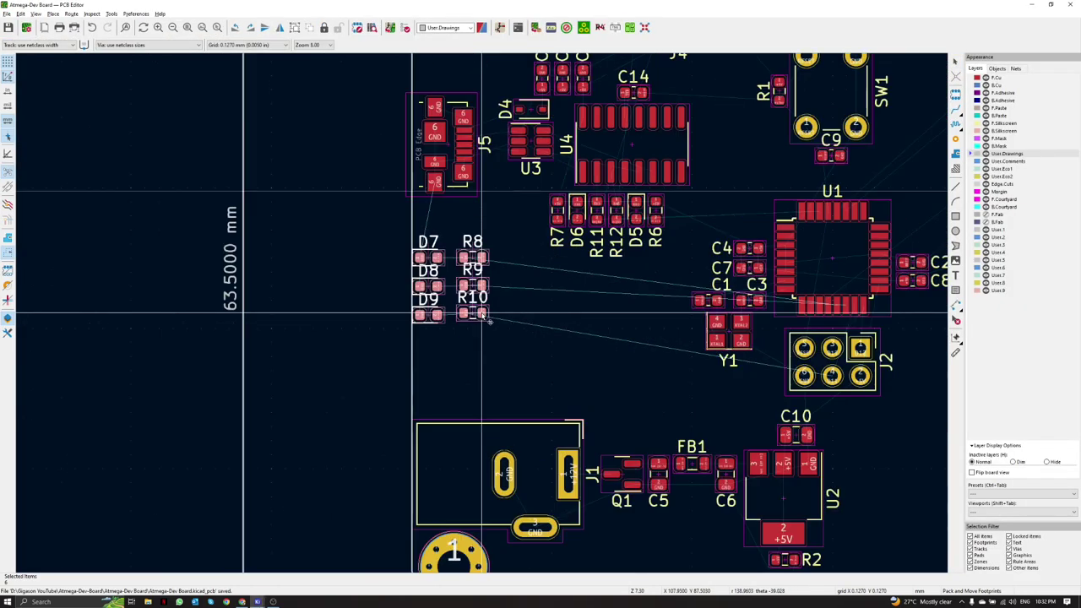
click(517, 387)
scroll(511, 362, down, 6)
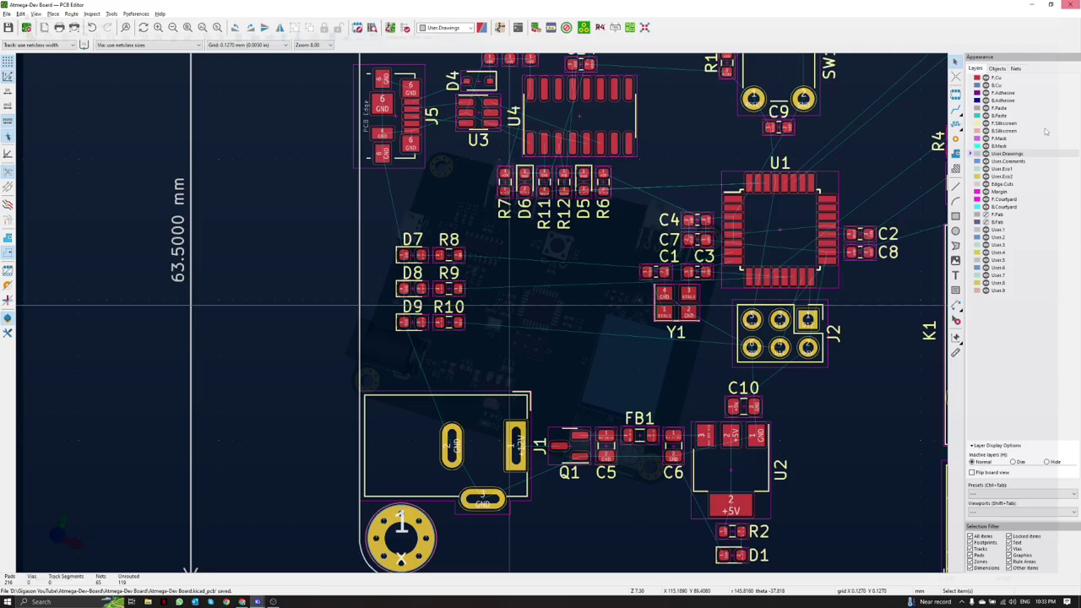
scroll(499, 338, up, 6)
scroll(482, 315, down, 4)
scroll(459, 397, up, 2)
scroll(478, 278, down, 2)
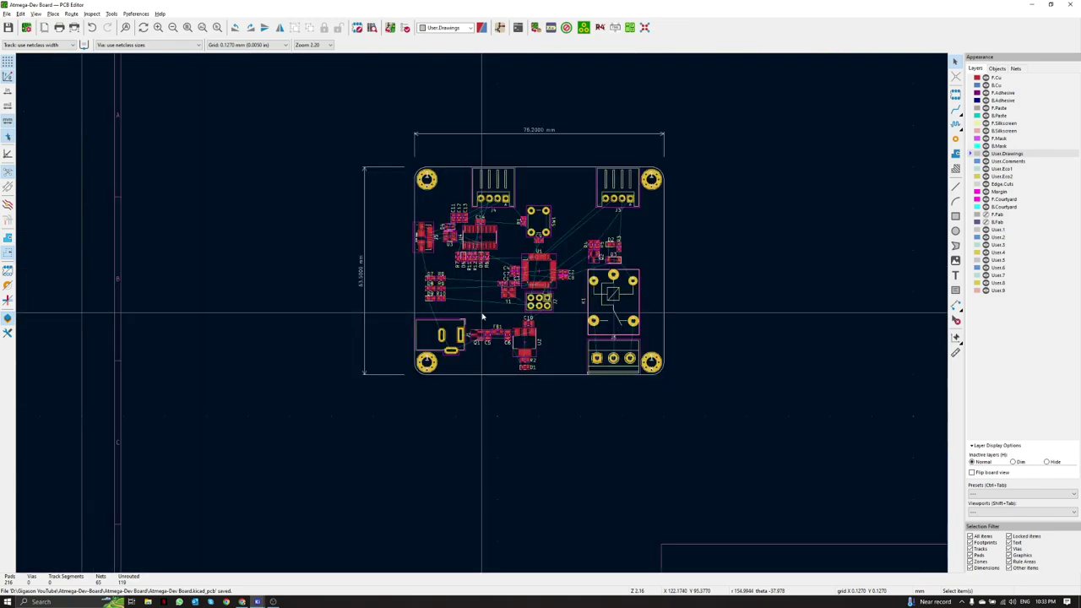
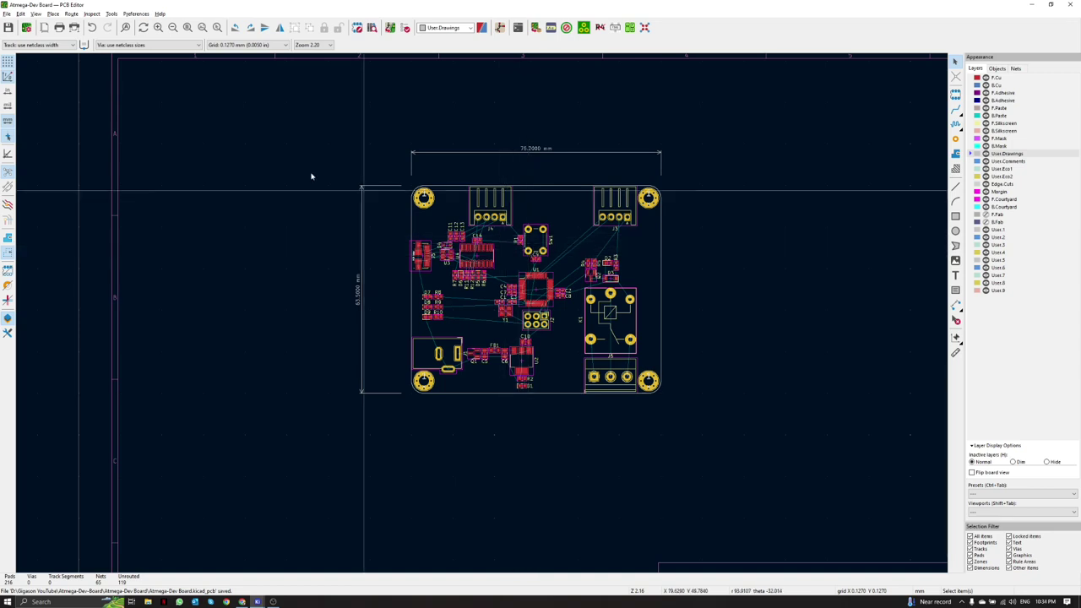
Step: Set the number of copper layers to 4 in the board's physical stackup
click(7, 14)
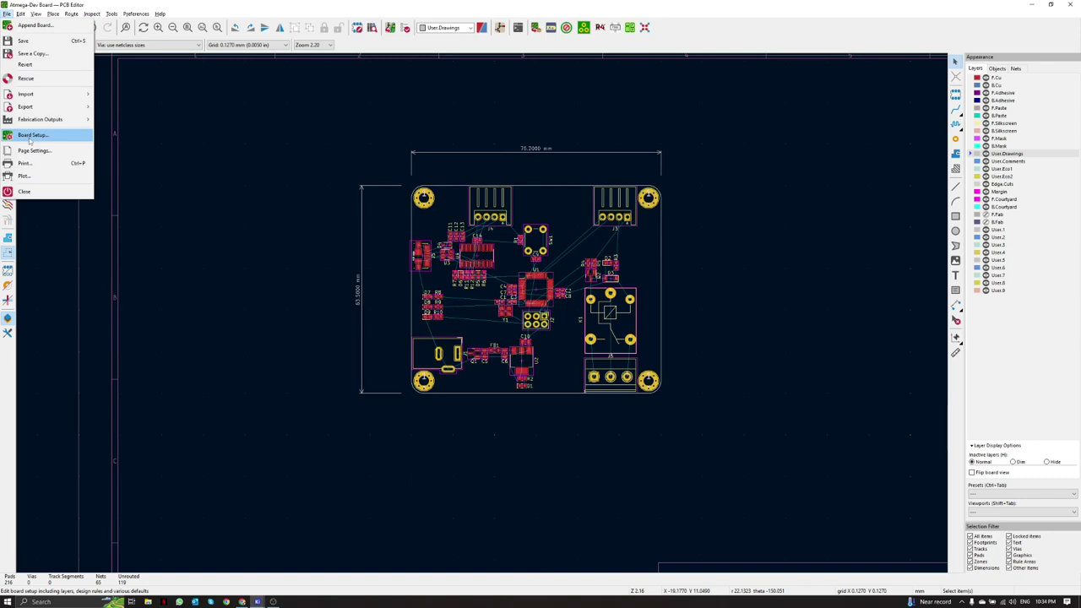
click(31, 136)
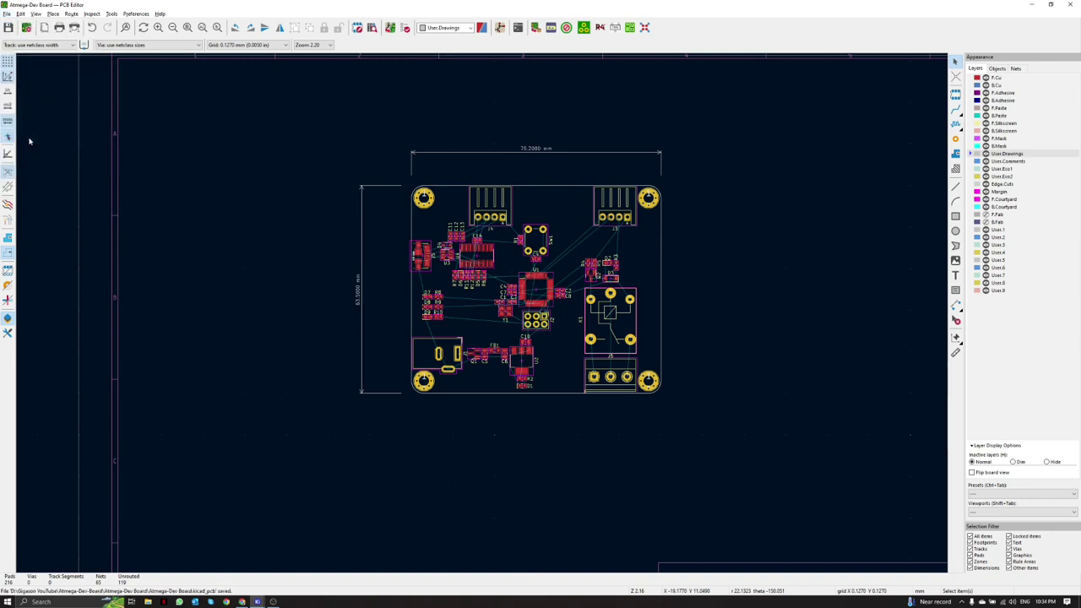
click(272, 100)
click(269, 114)
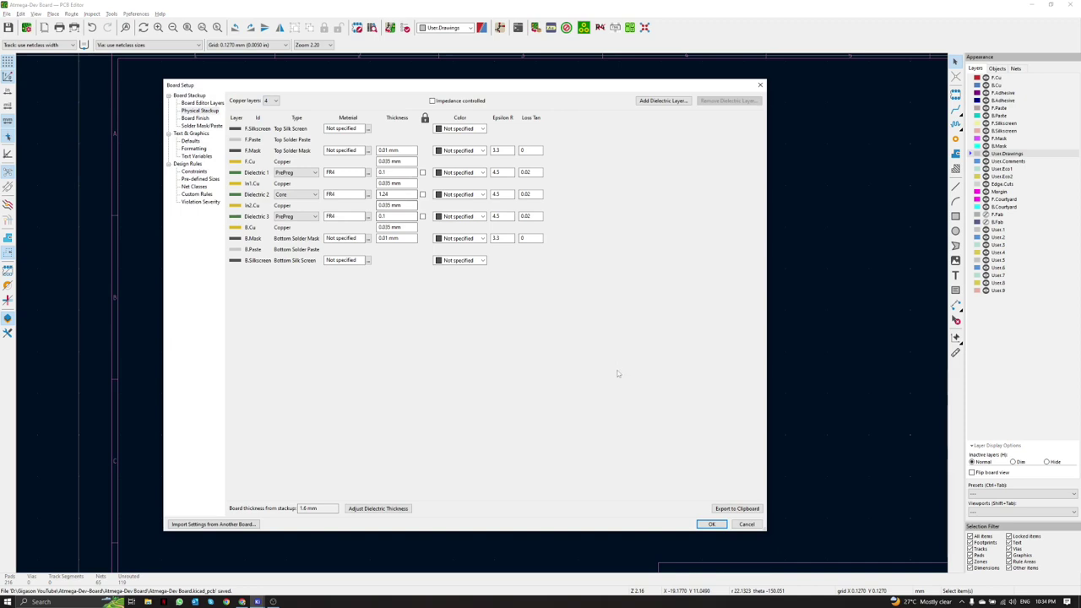
click(708, 524)
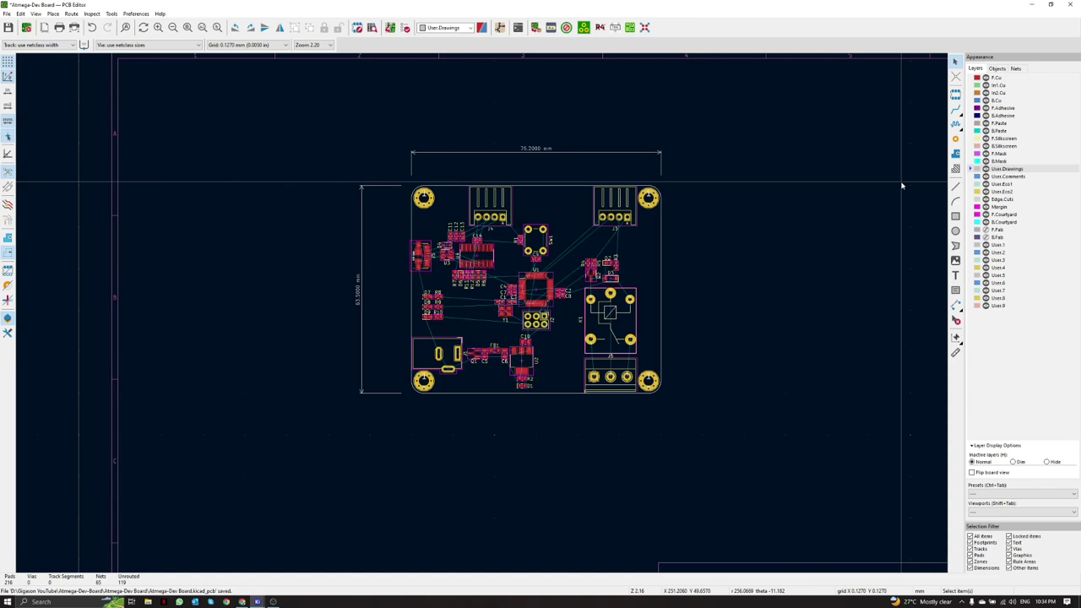
Step: Return the board's physical stackup to 2 copper layers
click(6, 13)
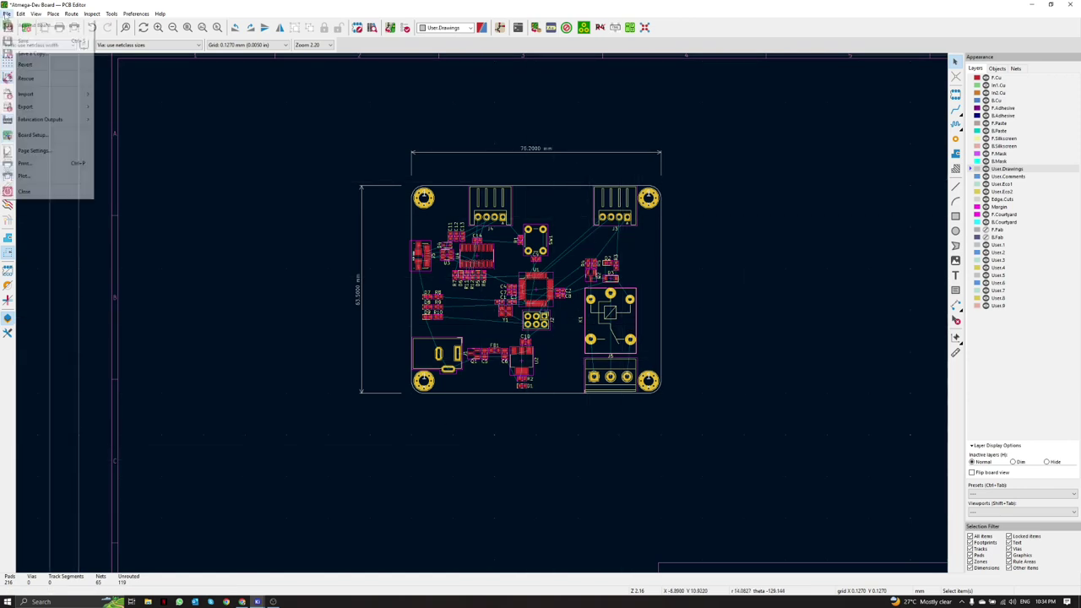
click(39, 140)
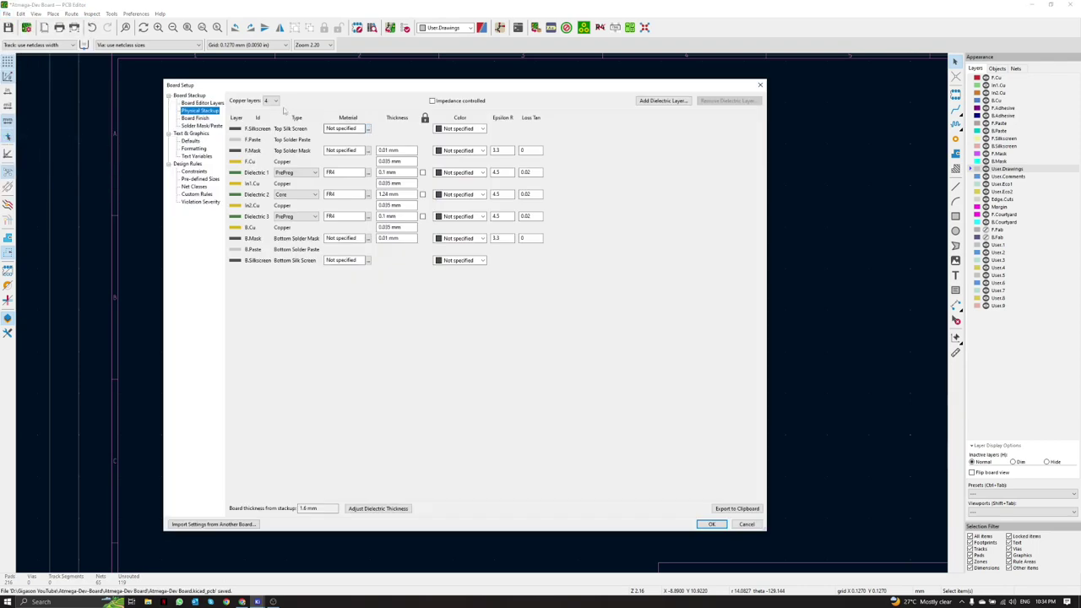
click(273, 110)
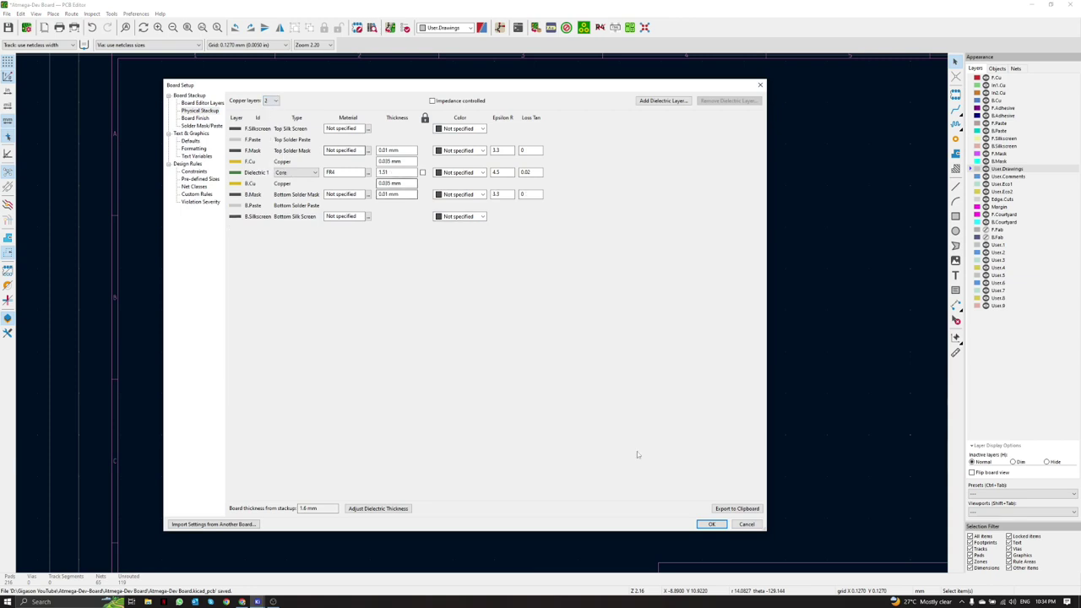
click(708, 523)
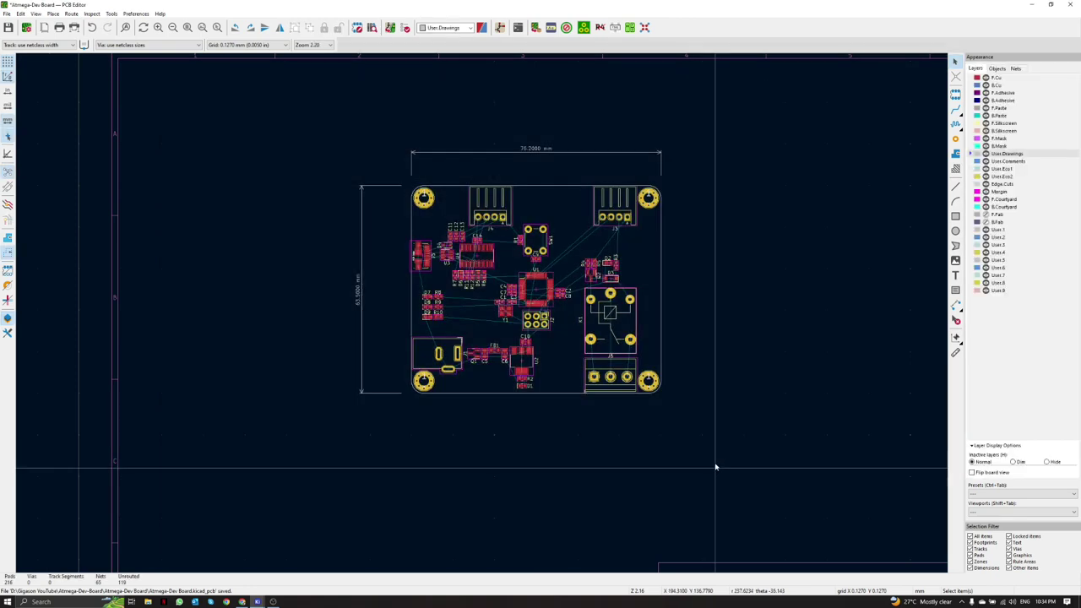
scroll(484, 330, down, 3)
scroll(484, 329, up, 3)
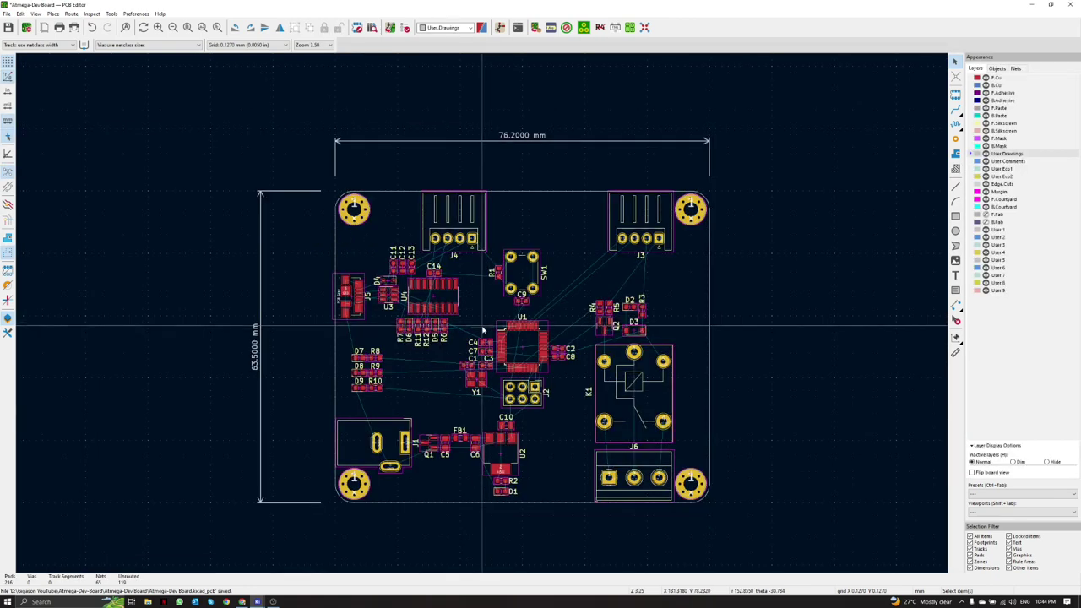
scroll(484, 329, down, 3)
scroll(483, 321, up, 3)
scroll(483, 317, down, 2)
scroll(483, 319, up, 2)
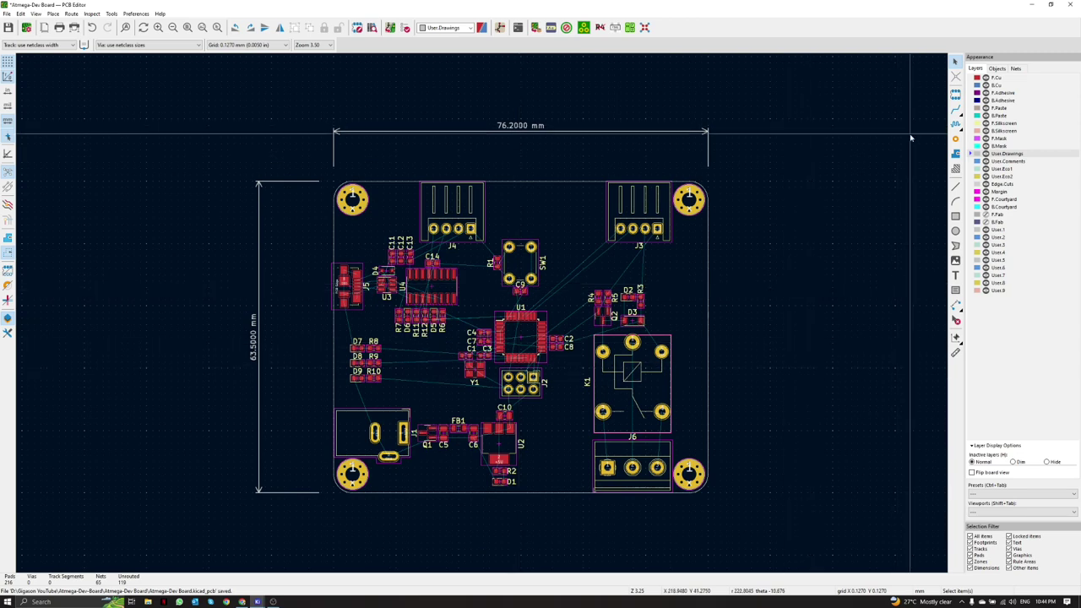
Step: Start a filled zone on F.Cu at the board outline's upper-left corner, using a 2.54 mm grid
click(973, 77)
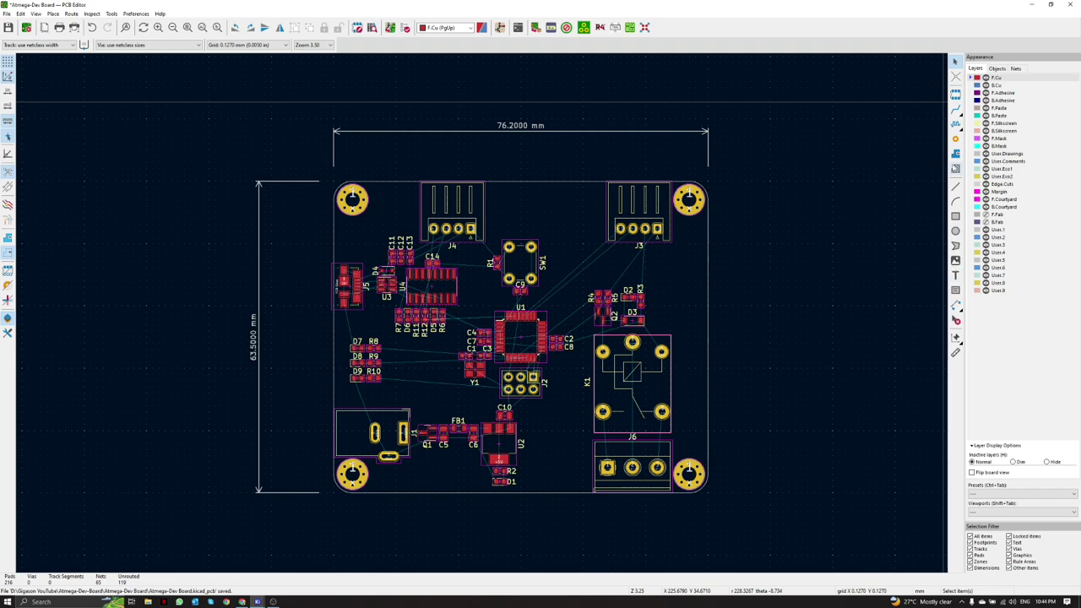
click(955, 155)
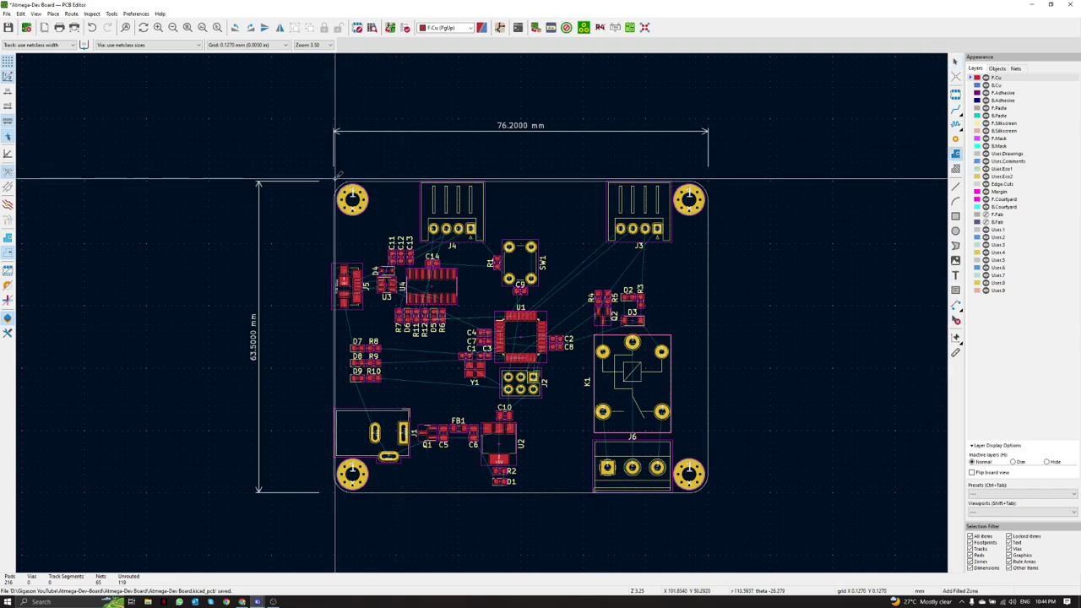
right_click(337, 178)
mouse_move(378, 269)
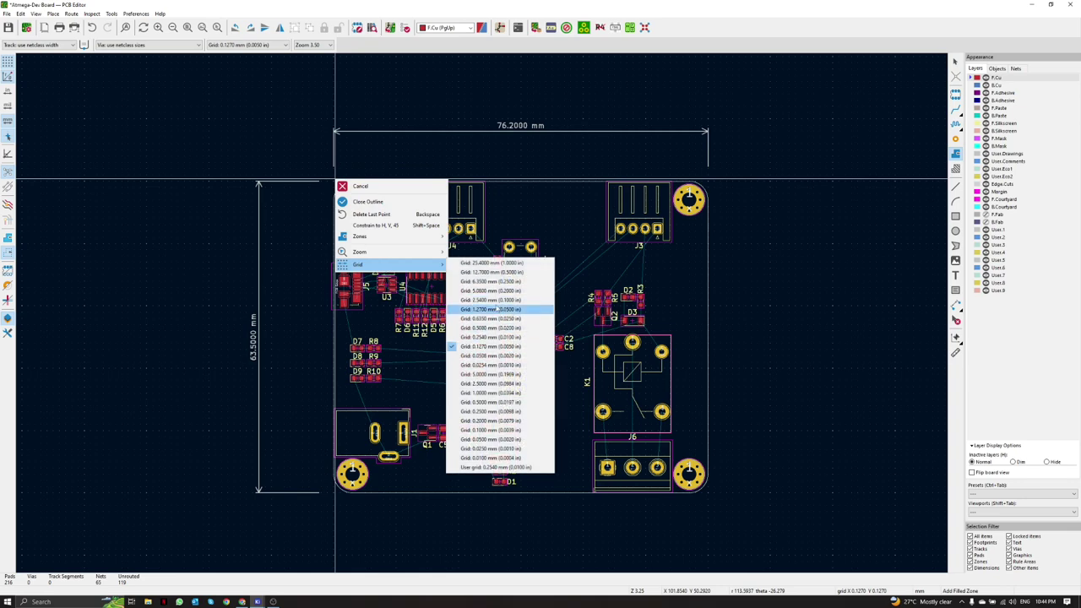
click(490, 299)
click(335, 176)
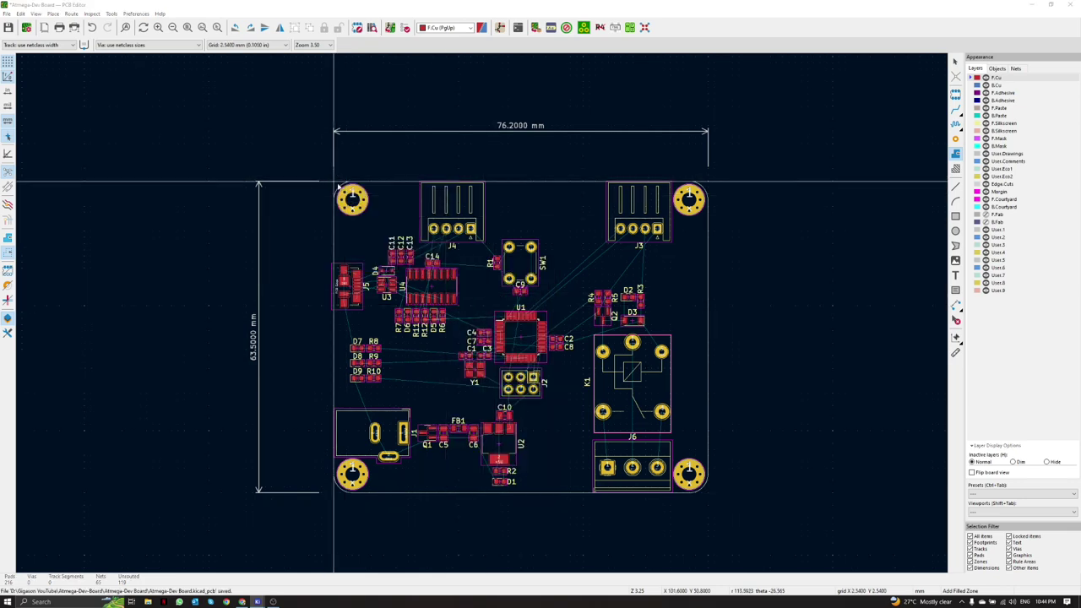
Step: Assign the F.Cu copper zone to the GND net with thermal relief pad connections
scroll(143, 124, down, 6)
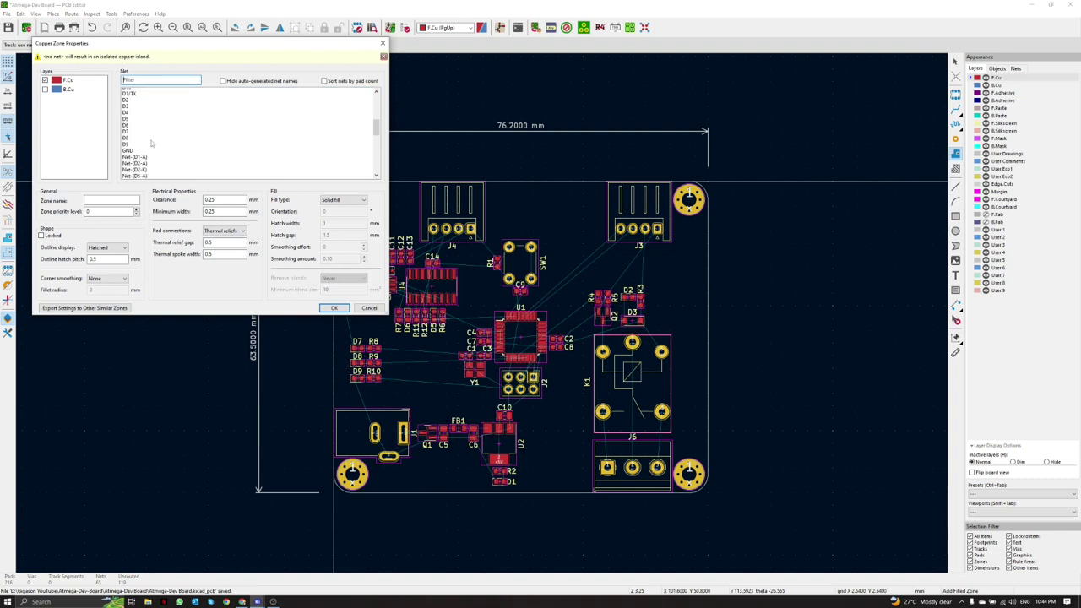
scroll(152, 144, up, 4)
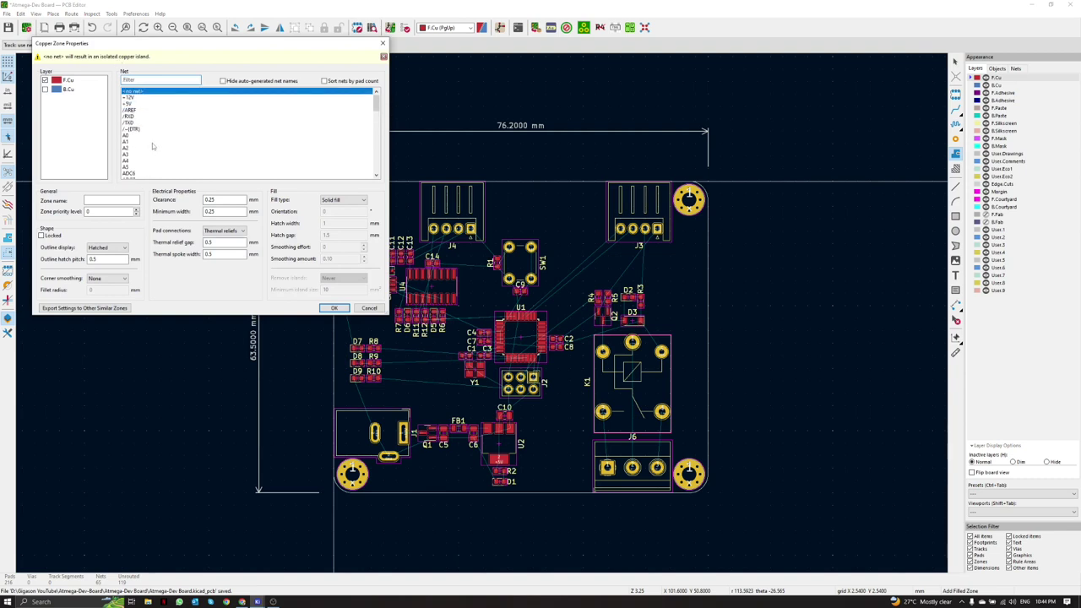
scroll(152, 139, down, 1)
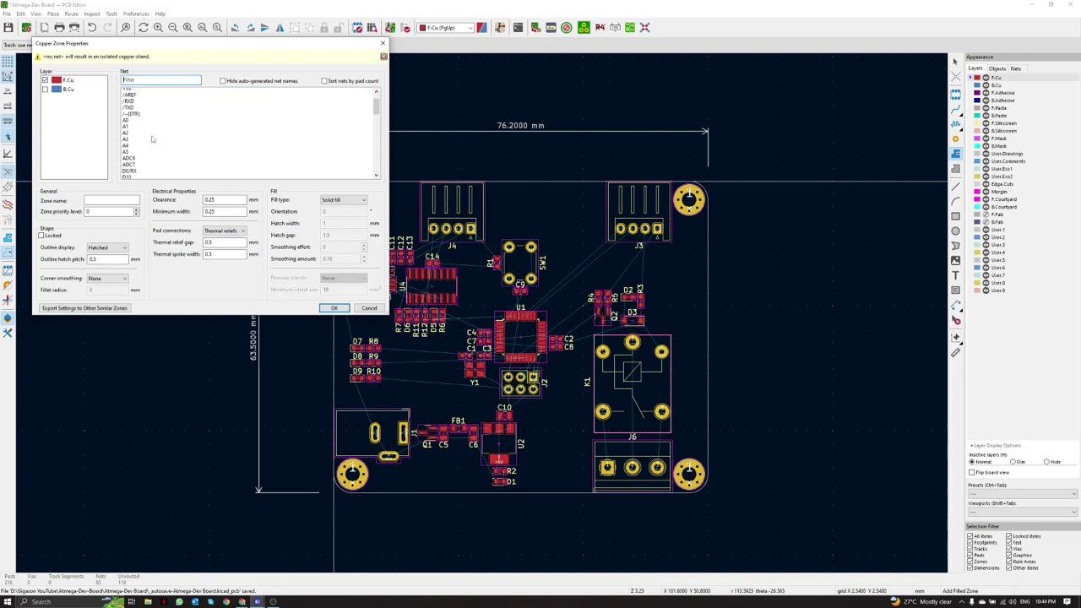
scroll(153, 140, down, 6)
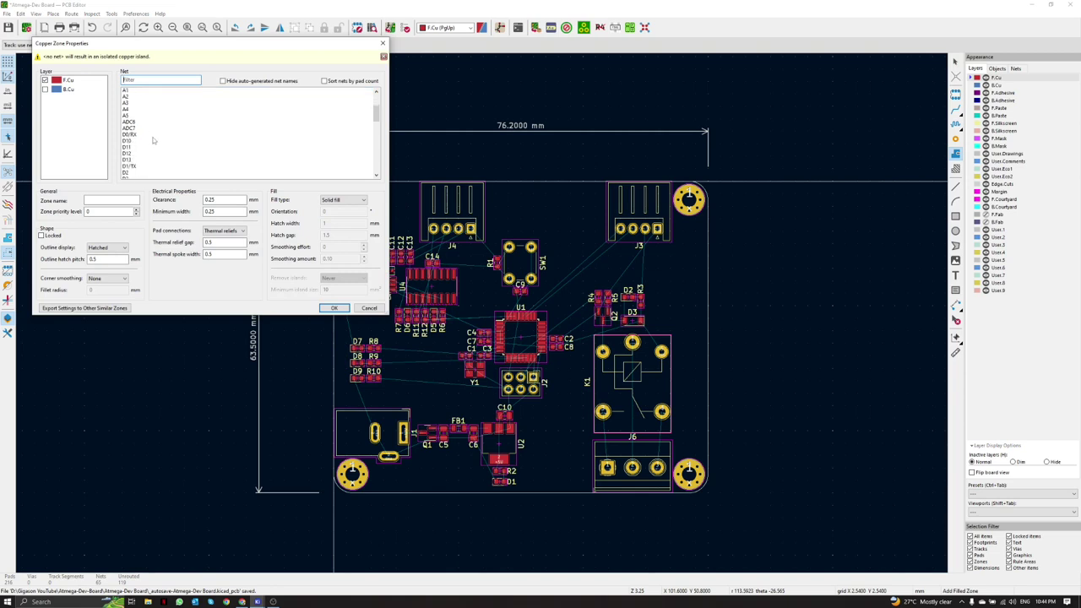
scroll(153, 142, down, 2)
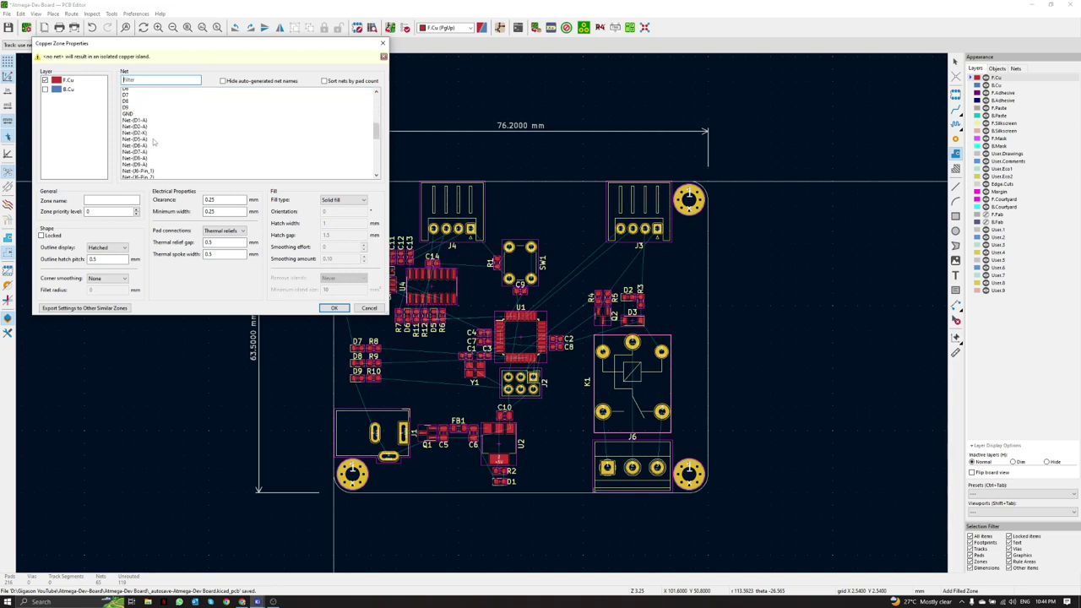
click(128, 123)
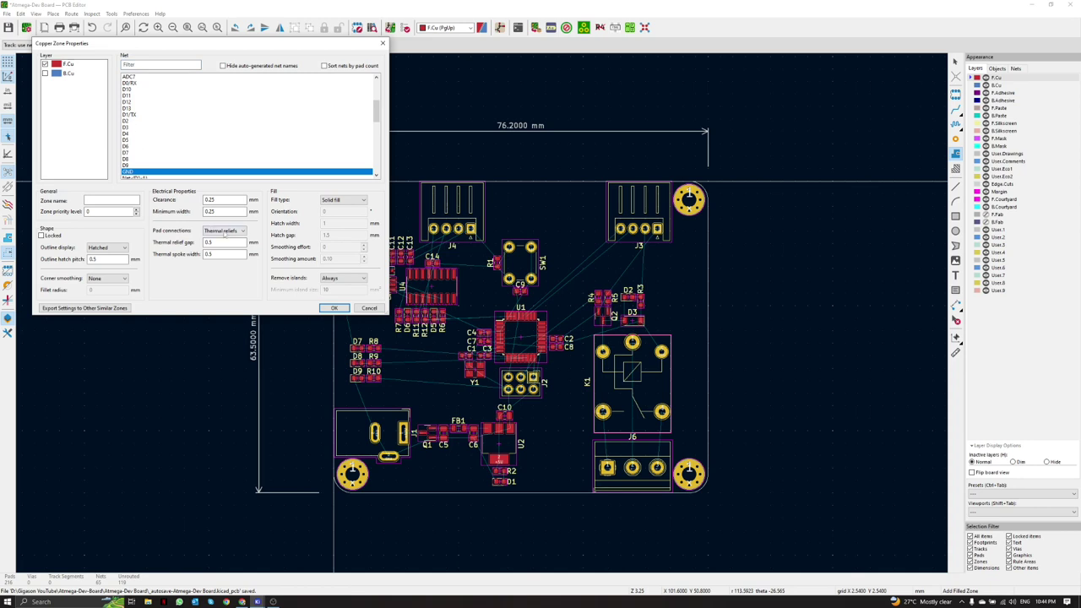
click(221, 231)
click(225, 234)
click(333, 308)
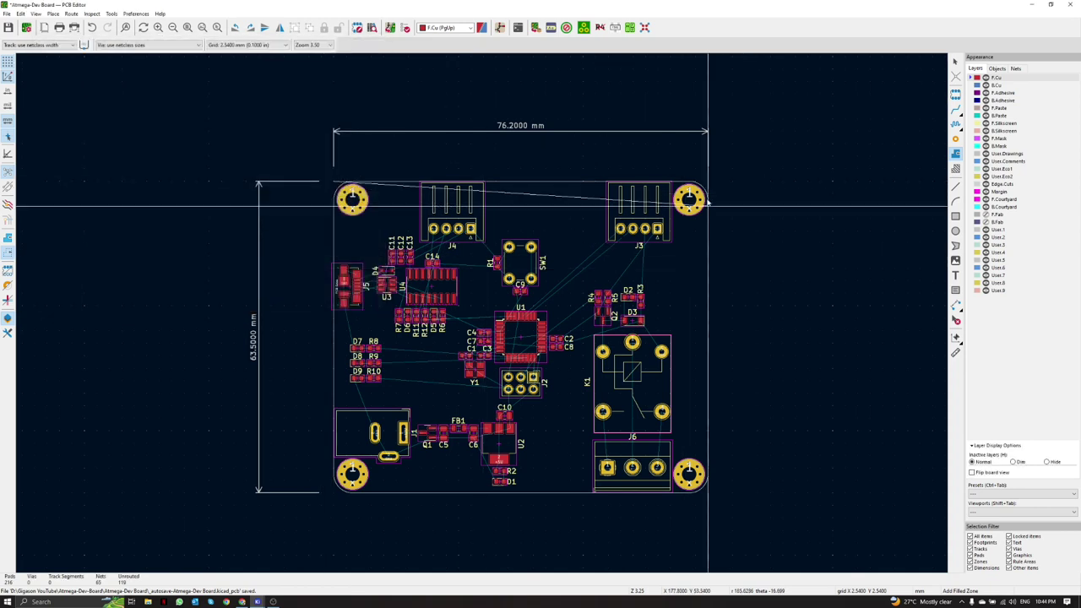
Step: Trace the GND zone's outline through the remaining board corners and close it at the starting corner
click(708, 182)
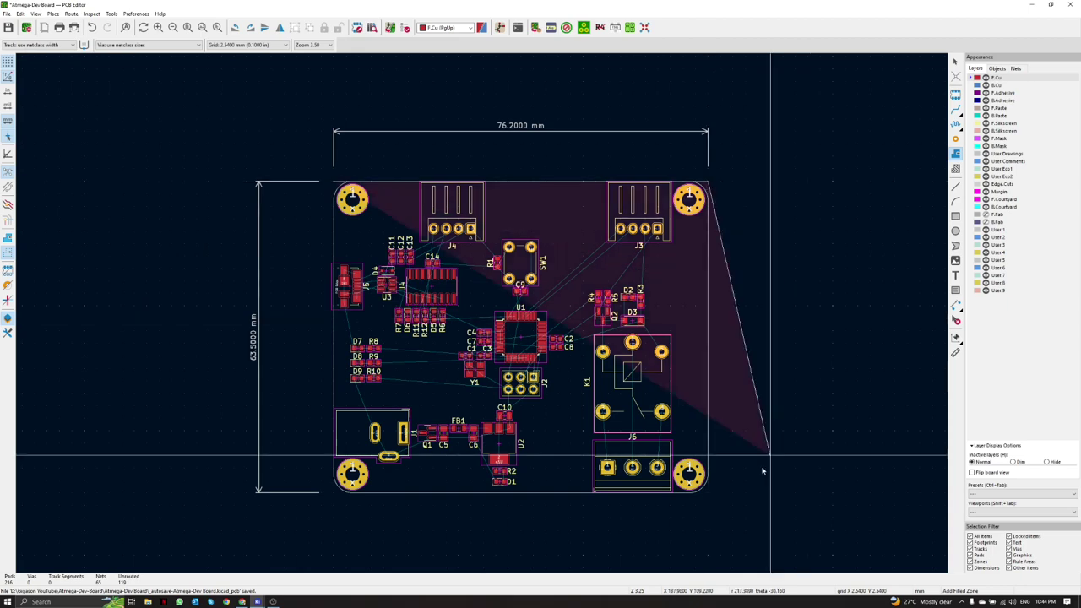
click(708, 494)
click(333, 493)
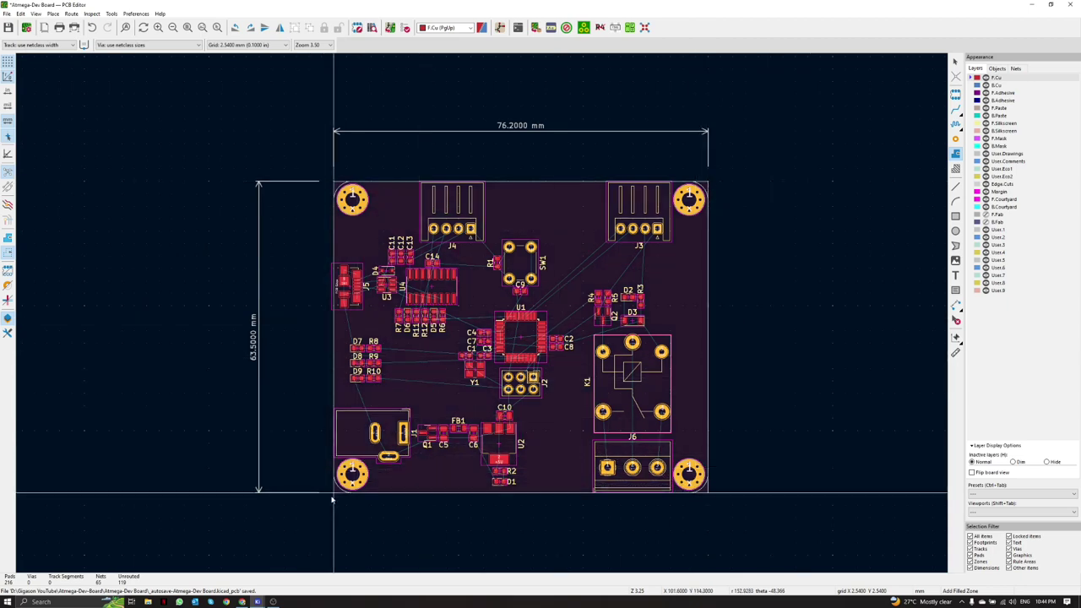
click(336, 183)
Step: Turn on the display of filled zone areas and fill all zones
middle_drag(562, 252, 467, 225)
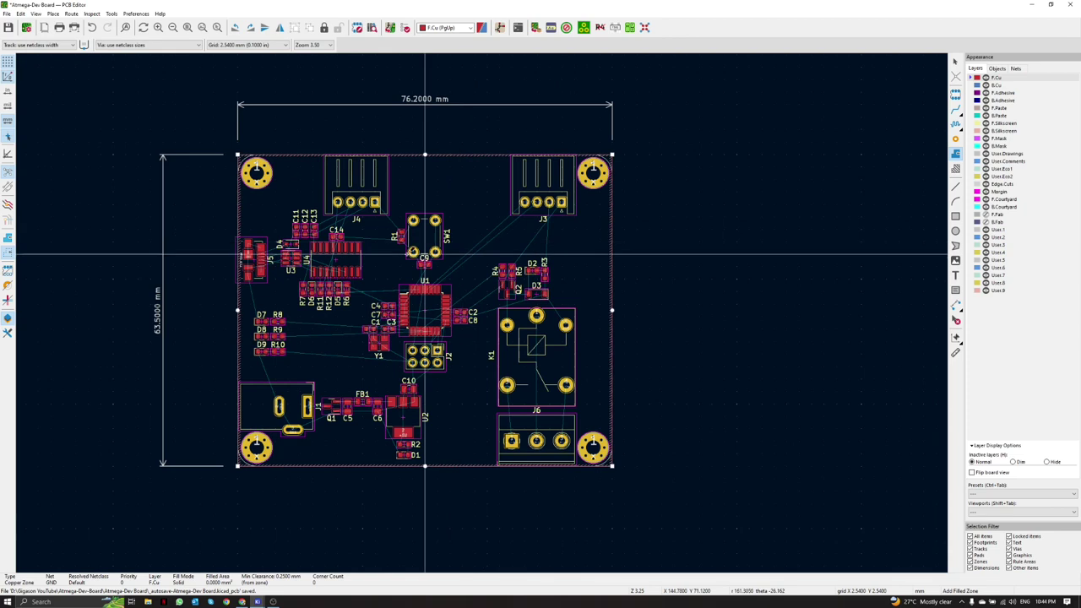
click(7, 238)
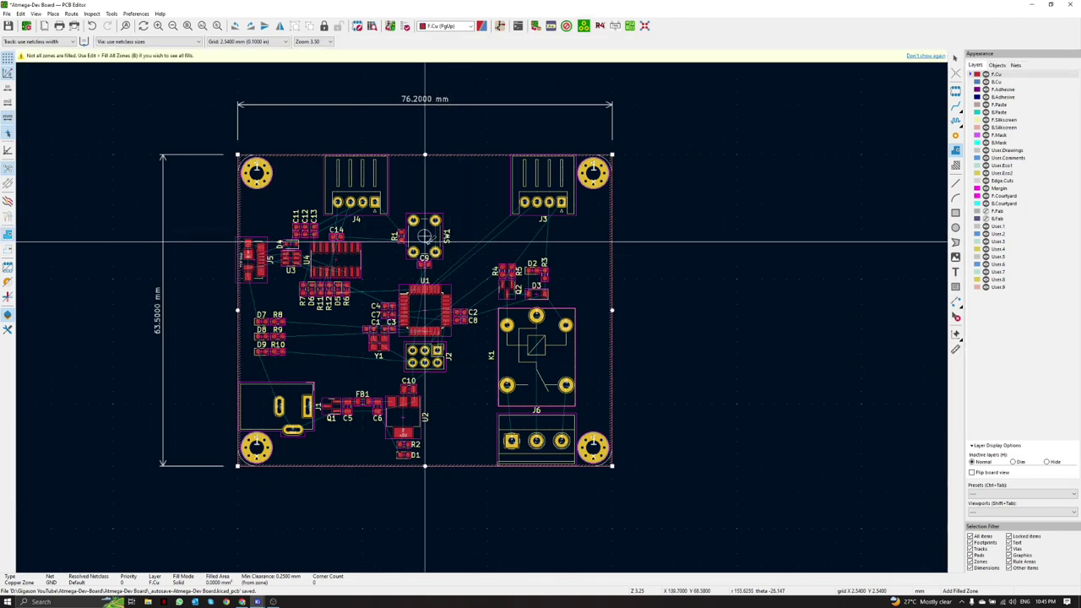
key(b)
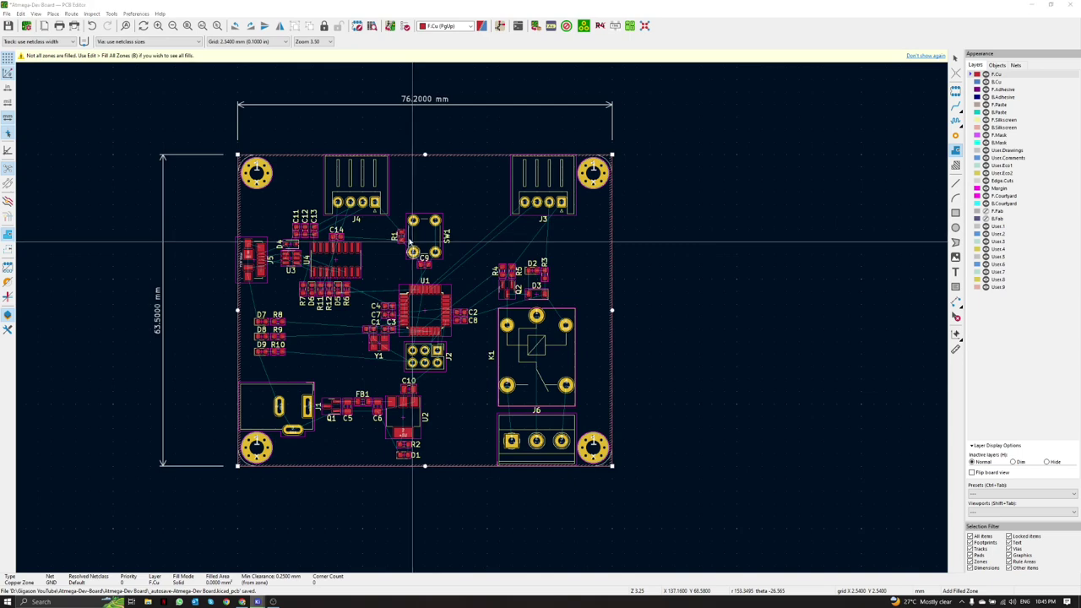
Step: Examine the filled GND zone's thermal reliefs and clearances around the microcontroller, capacitor, crystal and power-jack pads
scroll(288, 304, up, 5)
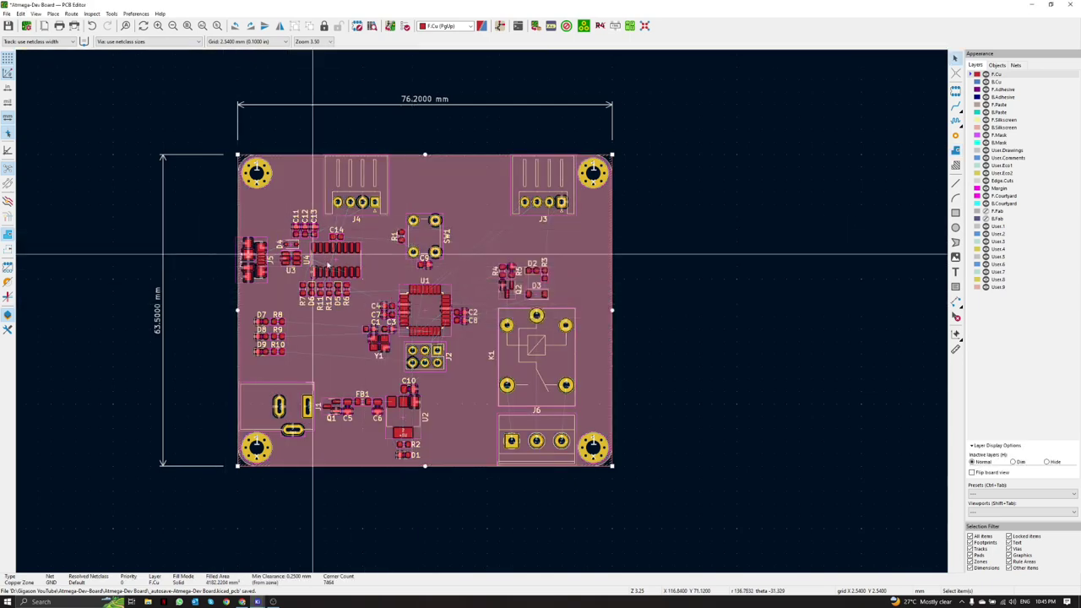
scroll(483, 313, down, 6)
scroll(482, 312, up, 8)
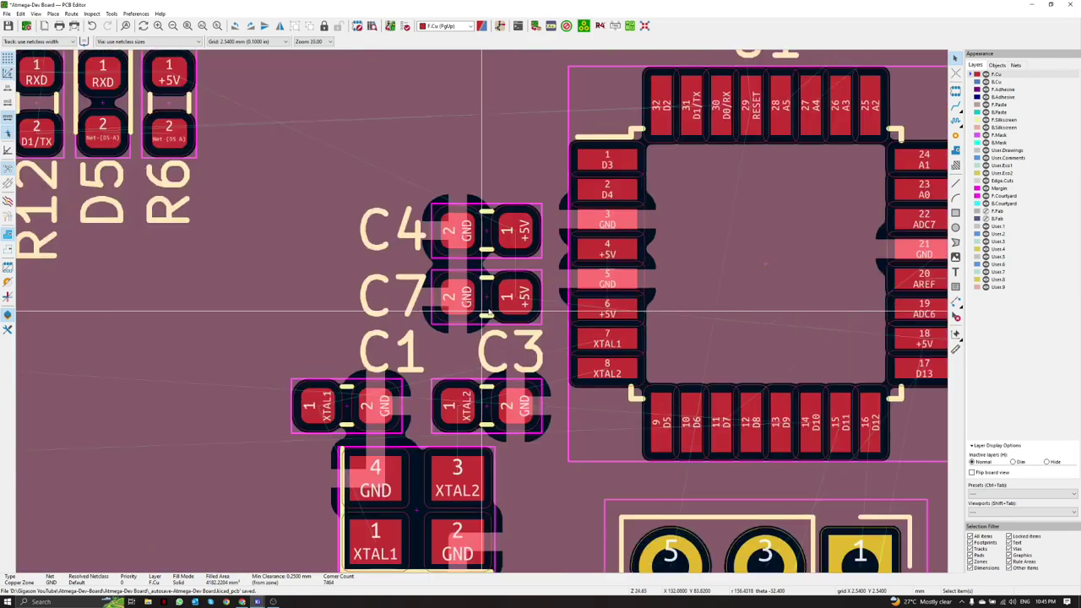
scroll(489, 313, down, 5)
middle_drag(489, 313, 498, 275)
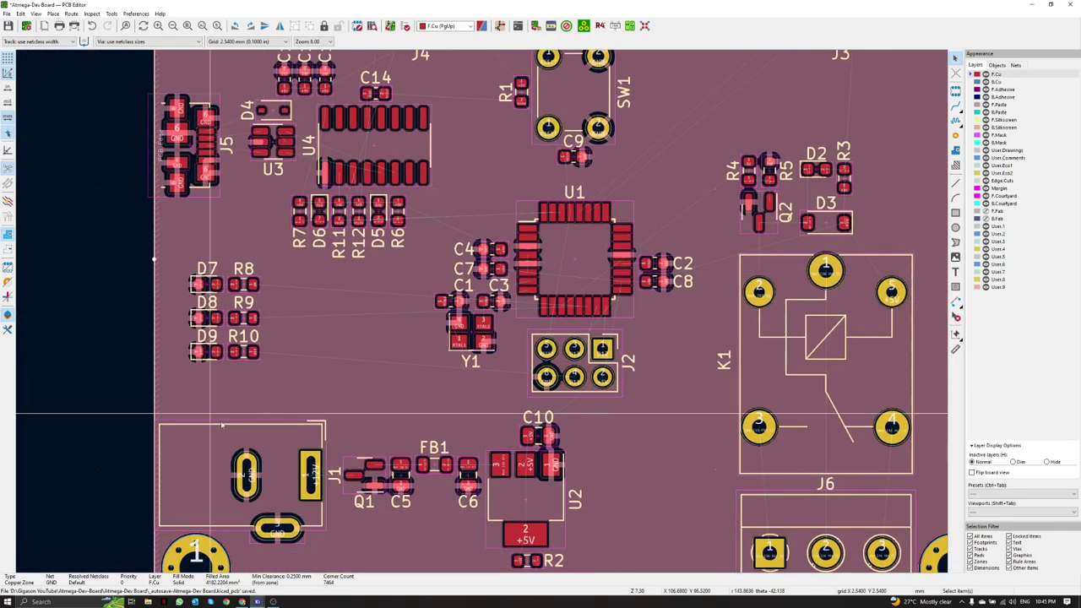
scroll(210, 415, down, 3)
scroll(394, 330, up, 4)
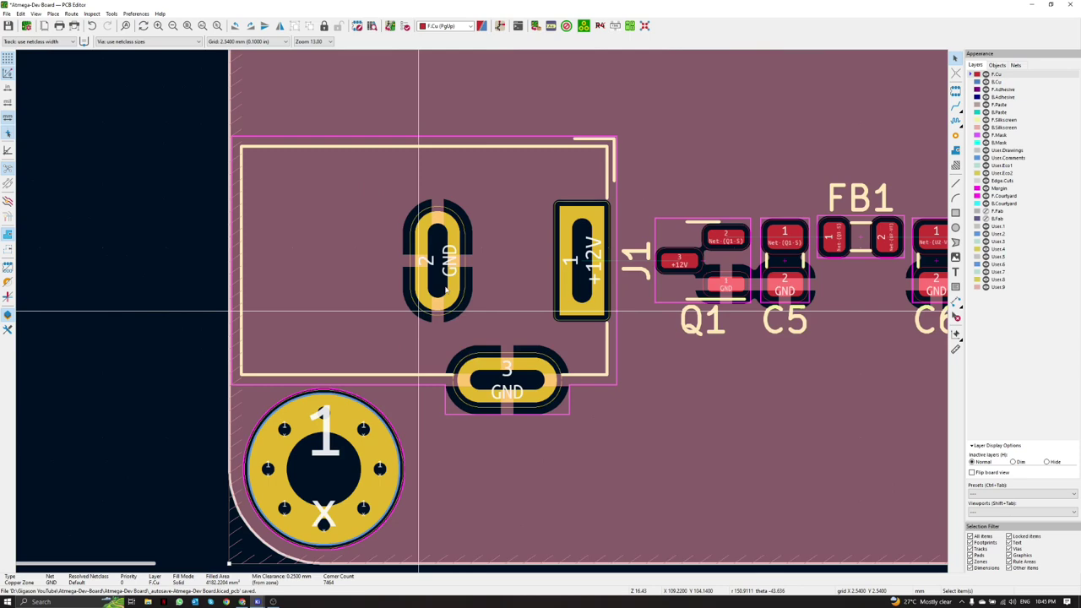
scroll(437, 288, down, 2)
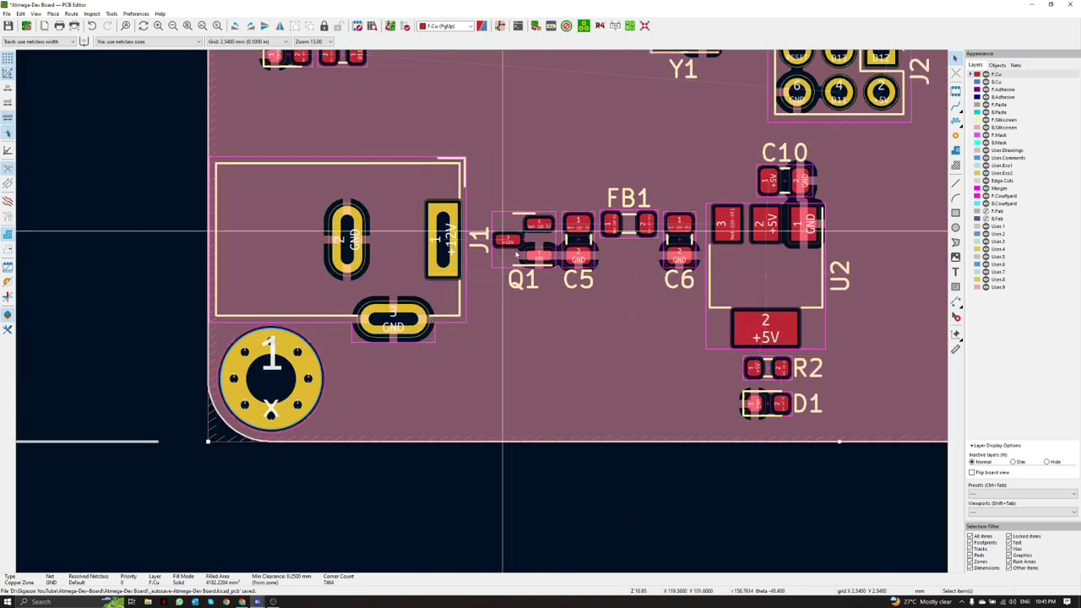
scroll(503, 279, down, 5)
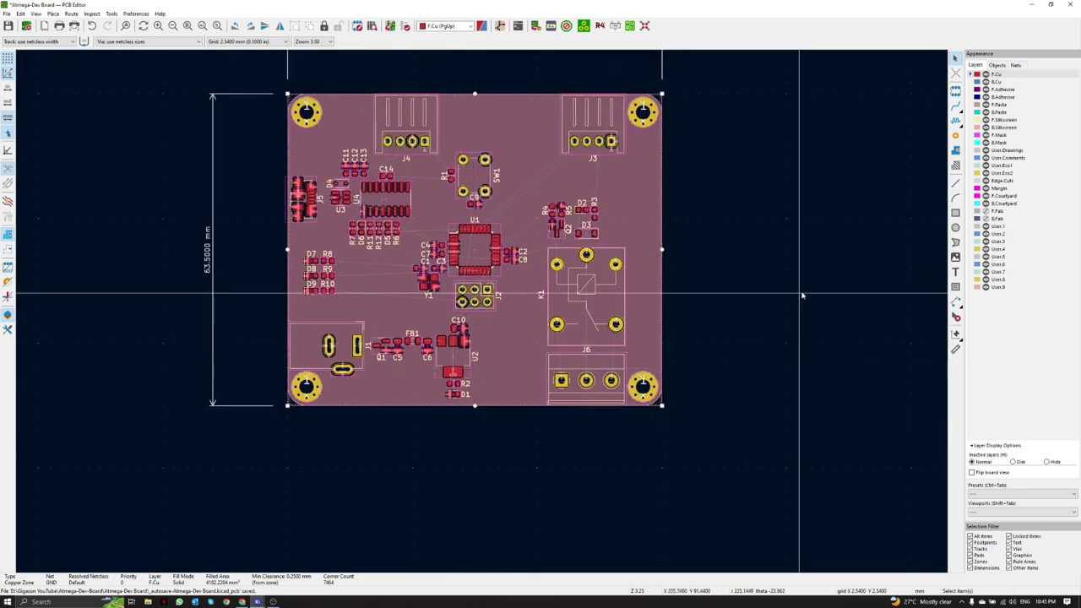
Step: Deselect the copper zone and inspect the populated board in the 3D viewer from different angles
click(802, 295)
key(alt+3)
scroll(490, 267, up, 3)
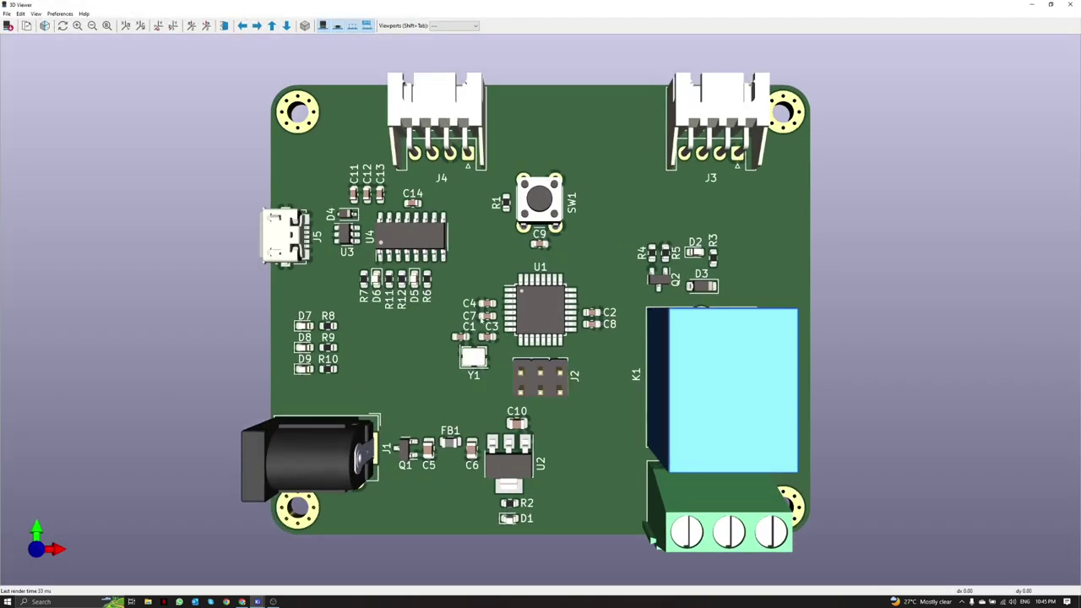
drag(451, 301, 718, 220)
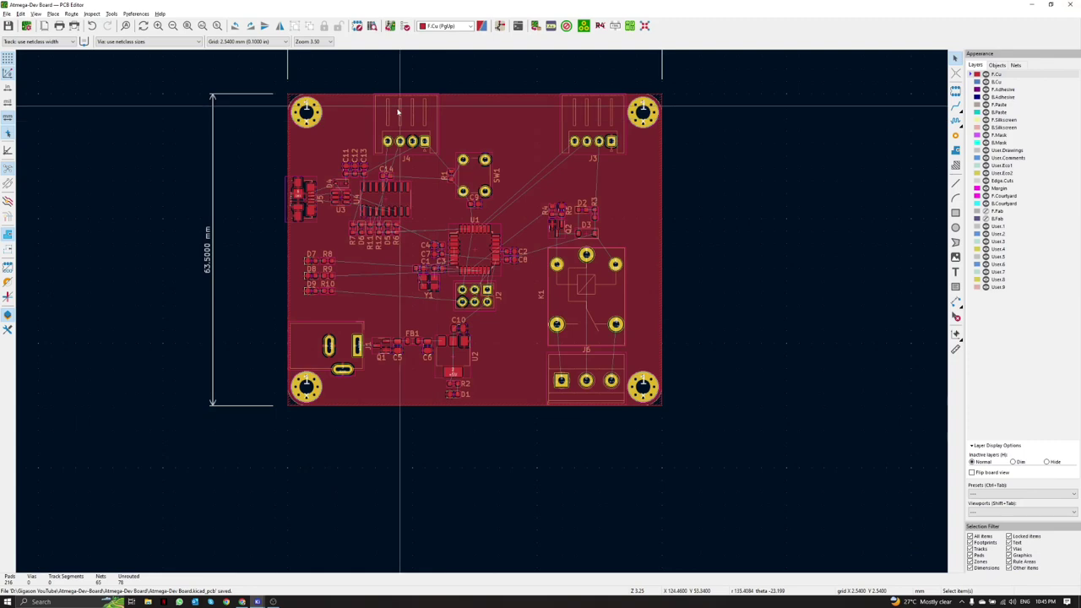
Step: Extend the existing GND copper zone to B.Cu in addition to F.Cu, keeping thermal relief pad connections
scroll(483, 316, up, 4)
scroll(484, 316, up, 4)
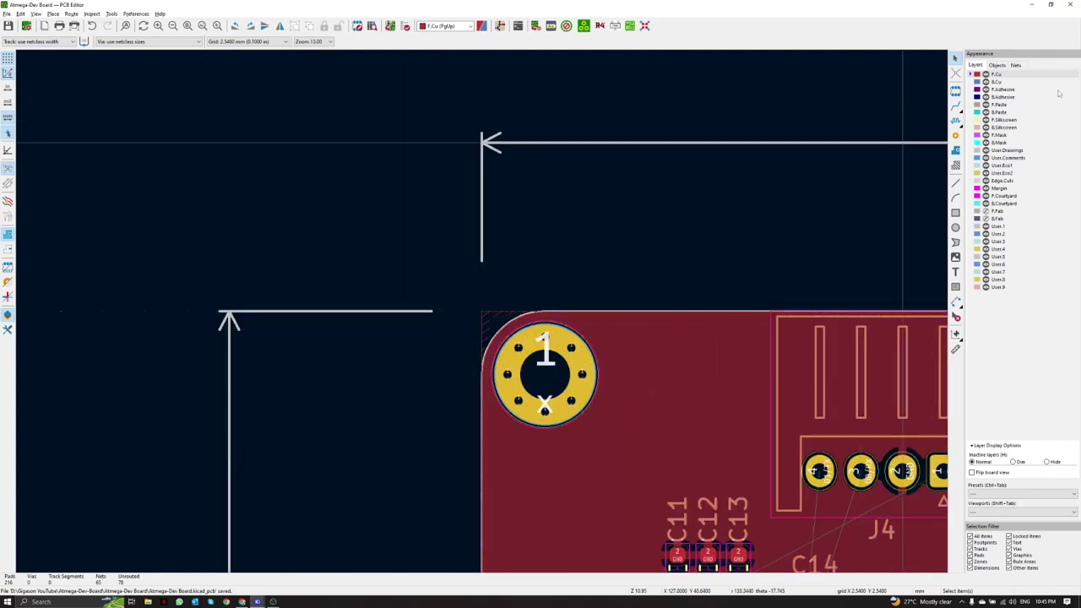
click(995, 82)
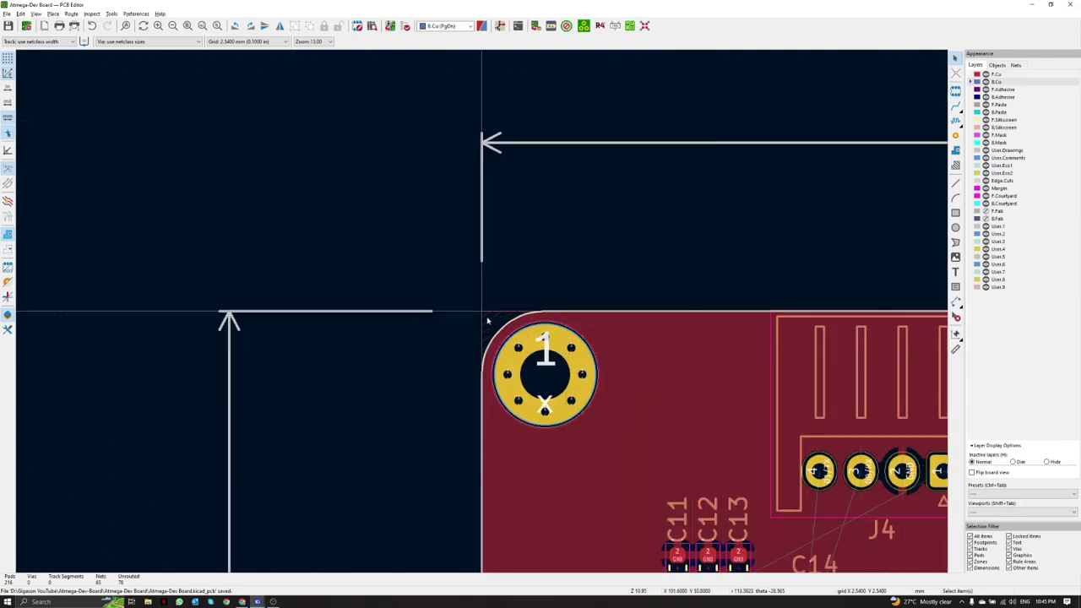
key(ctrl+shift+z)
click(482, 311)
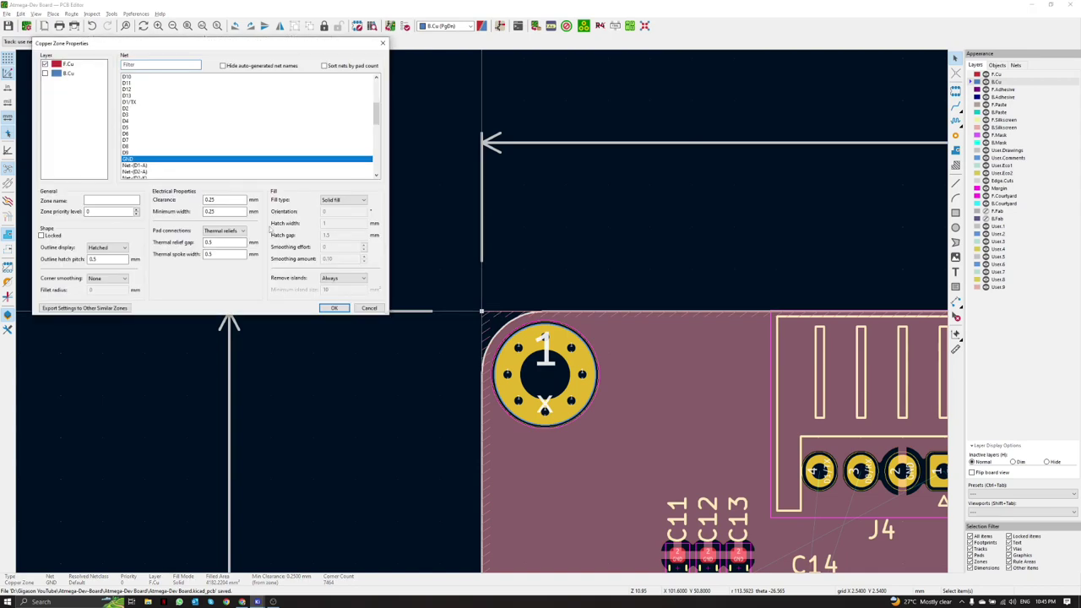
click(45, 74)
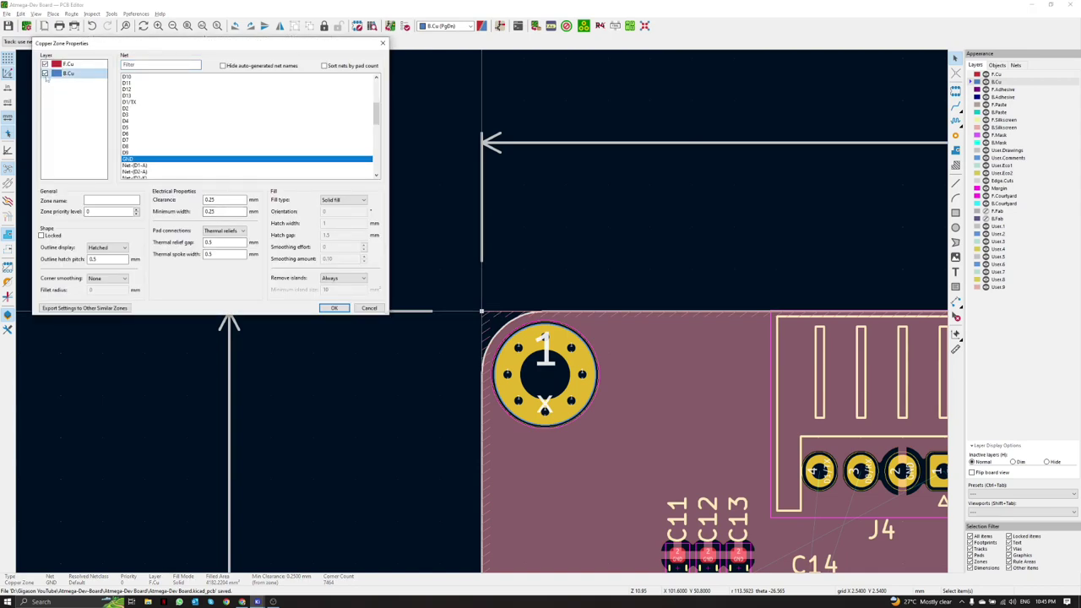
click(334, 308)
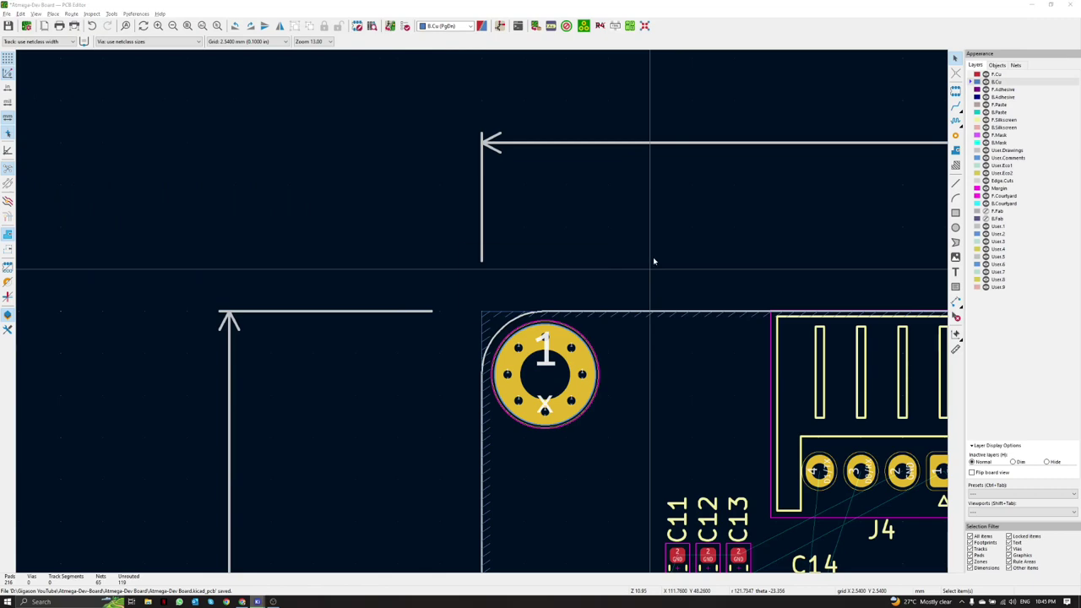
Step: Refill all copper zones and view the board's underside in the 3D viewer
key(b)
key(alt+3)
key(shift+z)
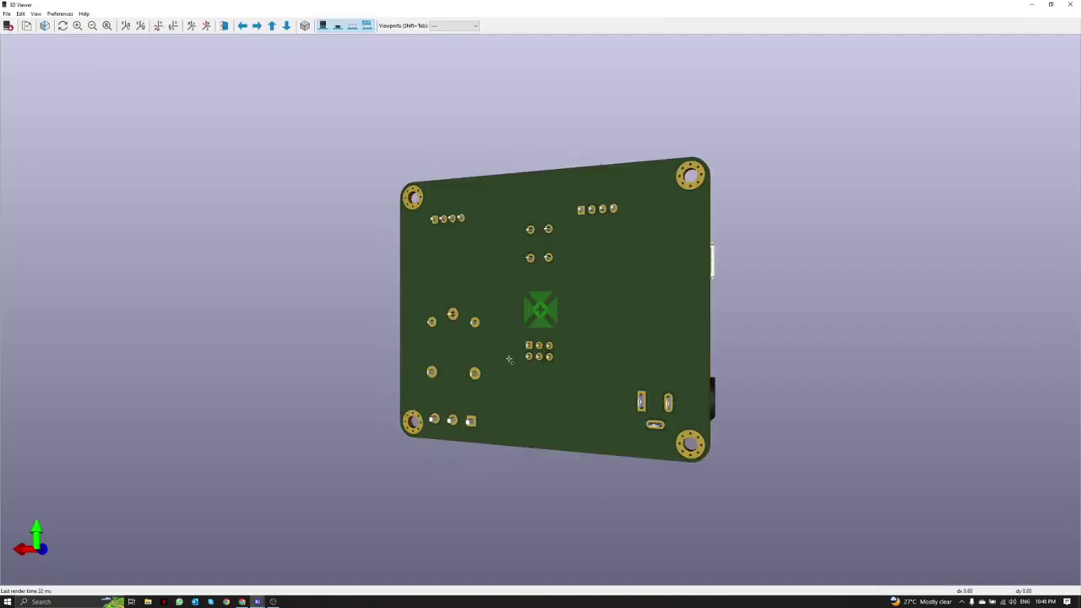
Step: Examine the through-hole pads and their thermal reliefs on the underside of the board in the 3D viewer
scroll(587, 415, up, 2)
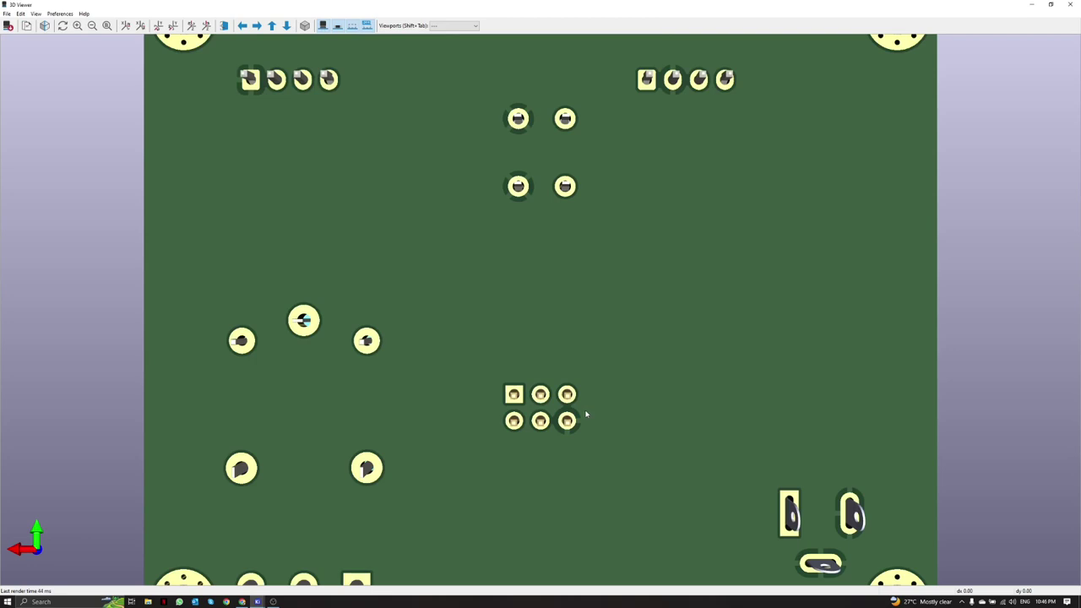
scroll(588, 412, down, 4)
drag(700, 418, 701, 359)
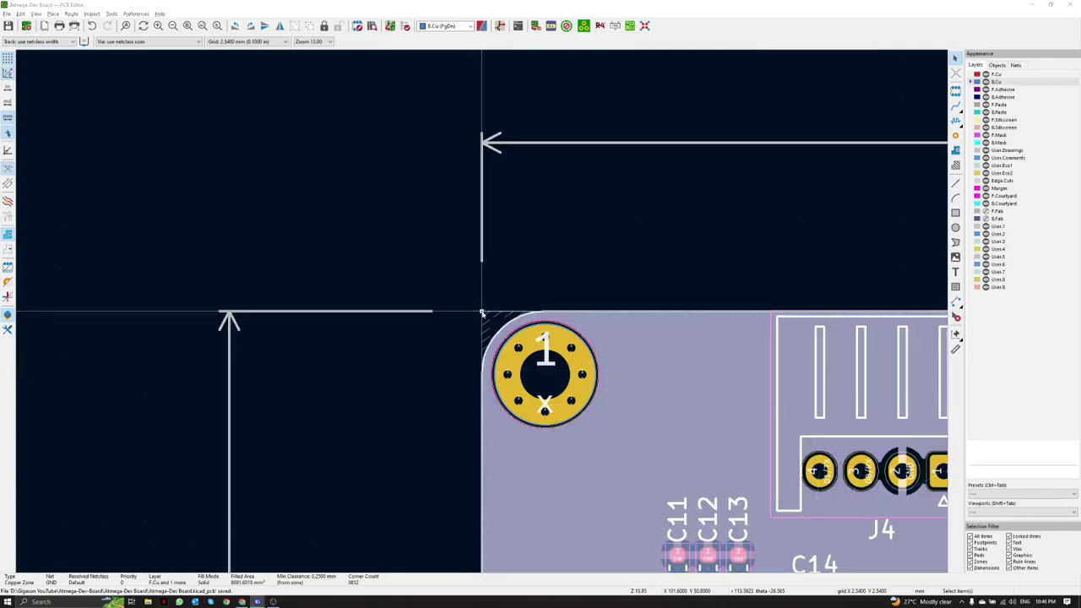
Step: Set the GND copper zone's thermal relief gap to 0.25 mm and refill all zones
click(481, 312)
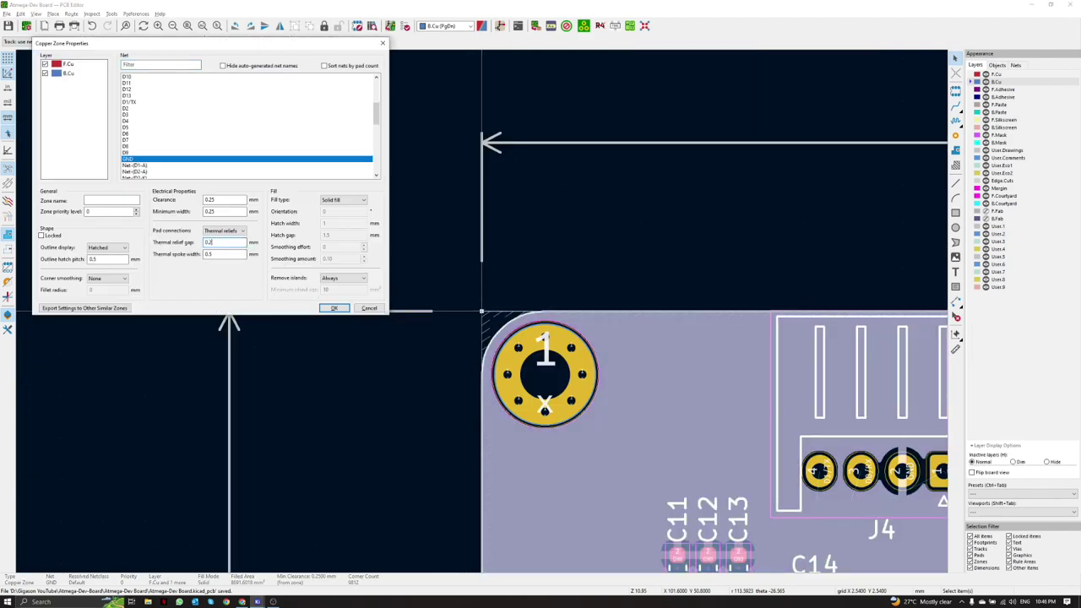
key(Return)
scroll(400, 422, down, 3)
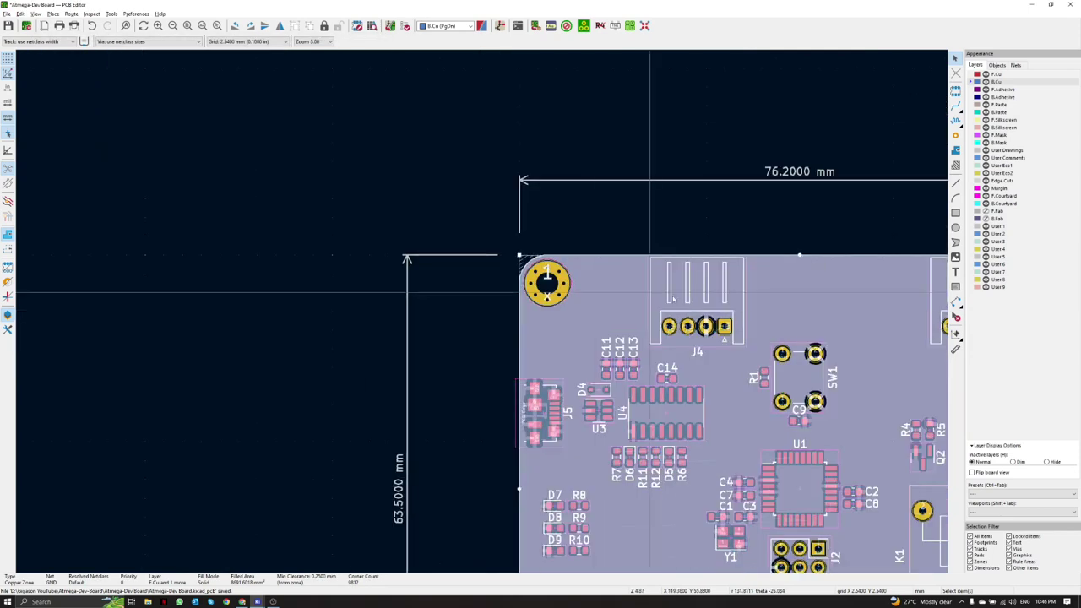
scroll(683, 309, up, 3)
key(b)
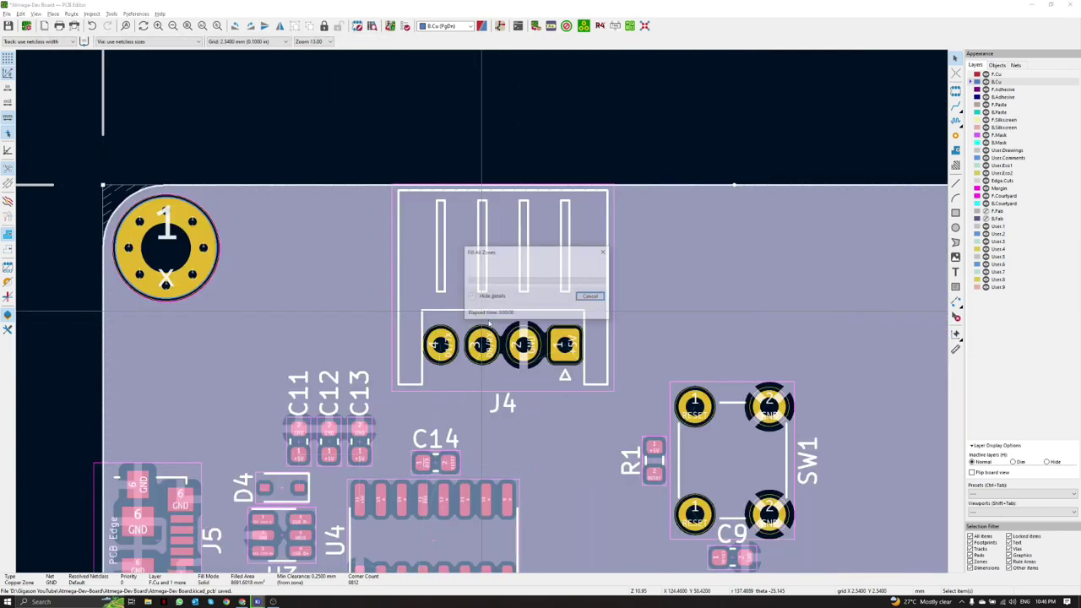
scroll(523, 344, up, 2)
scroll(473, 254, down, 6)
scroll(446, 205, up, 1)
click(446, 196)
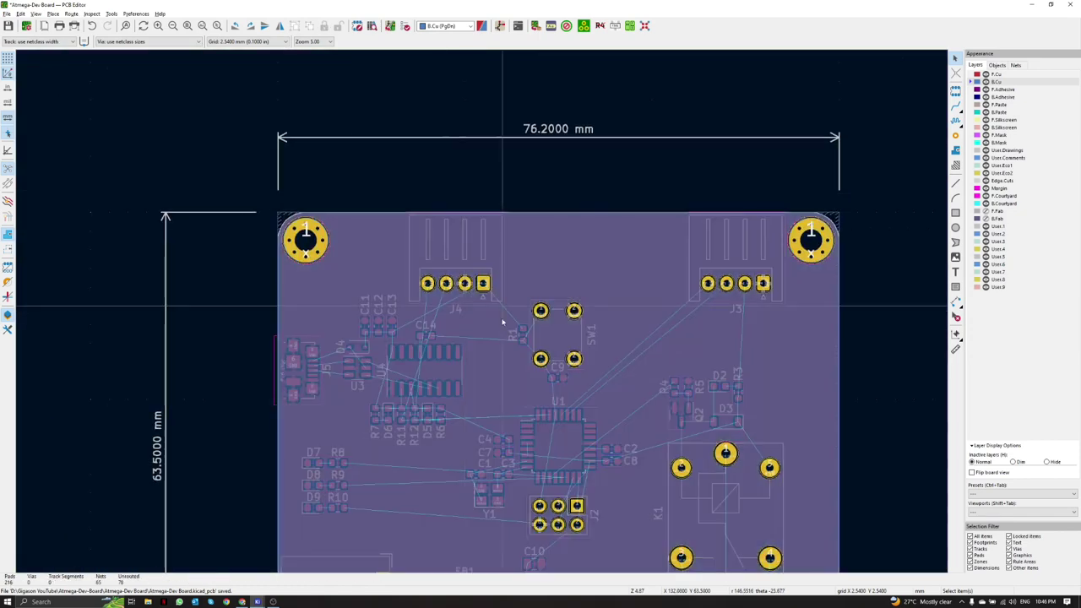
Step: Make the front copper layer F.Cu the active layer
middle_drag(507, 348, 465, 299)
click(973, 75)
scroll(630, 314, down, 2)
middle_drag(630, 316, 557, 316)
scroll(422, 362, up, 4)
middle_drag(421, 361, 483, 314)
scroll(482, 315, down, 5)
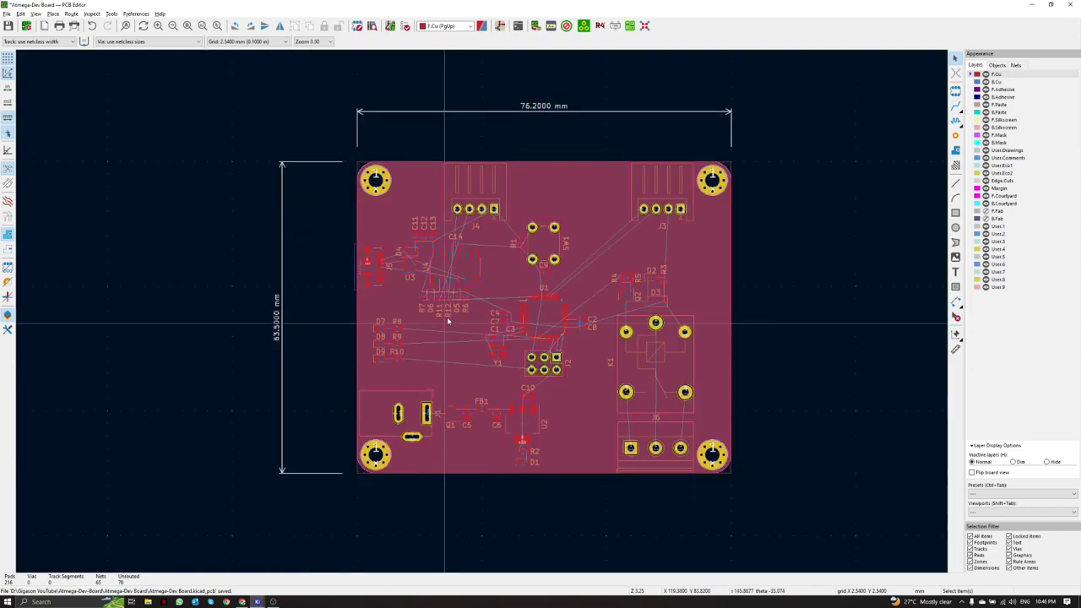
Step: Hide the copper zone fills so that only the zone outlines are drawn
scroll(443, 350, up, 7)
scroll(482, 315, down, 5)
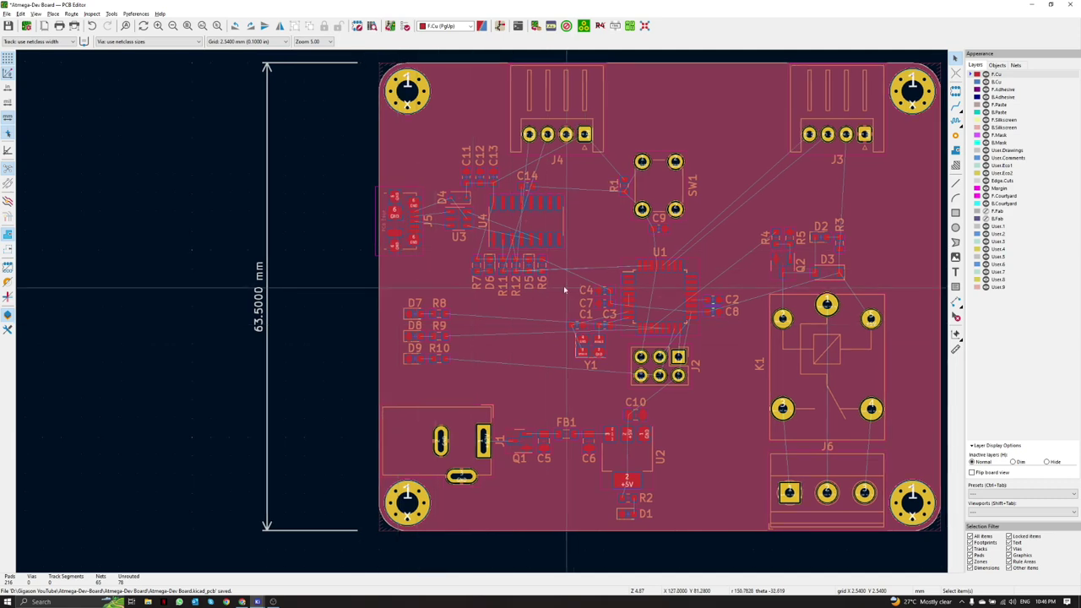
middle_drag(565, 290, 531, 309)
scroll(531, 309, down, 2)
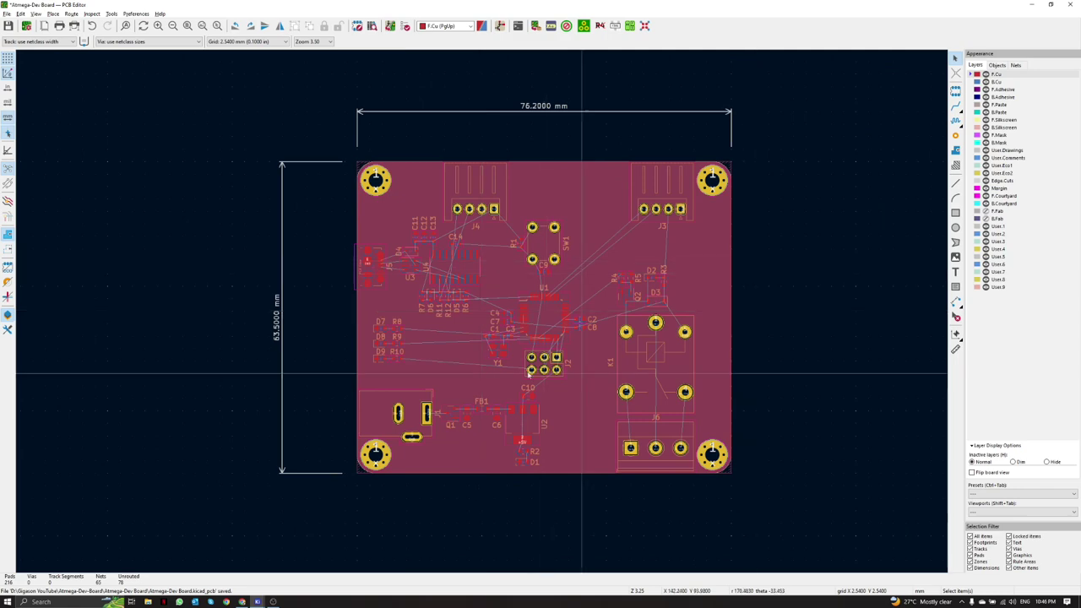
scroll(385, 378, up, 4)
scroll(456, 338, down, 4)
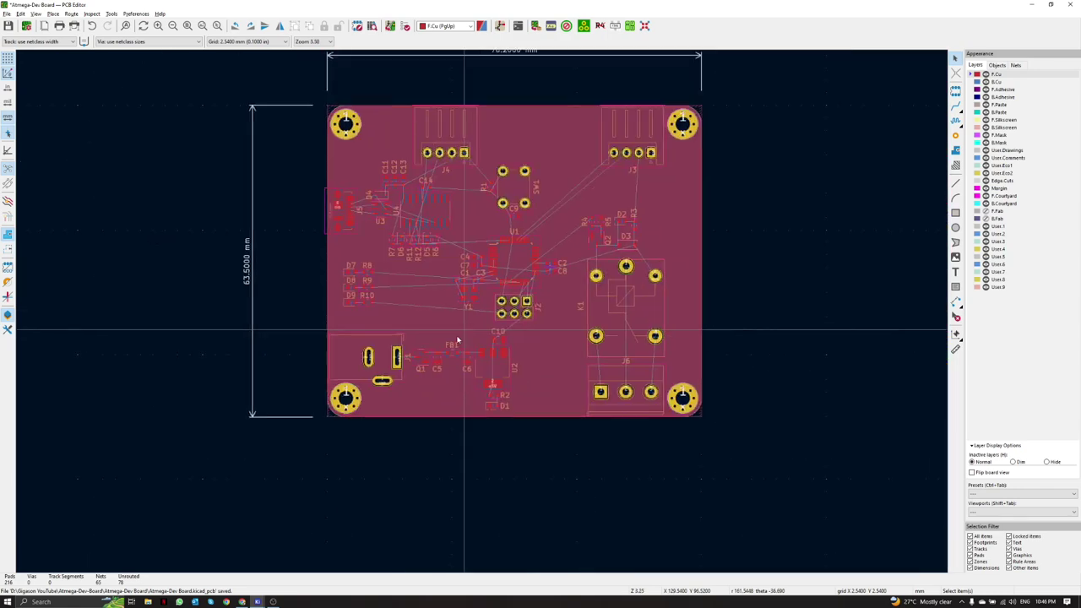
scroll(490, 296, up, 5)
scroll(483, 315, down, 5)
scroll(482, 315, up, 4)
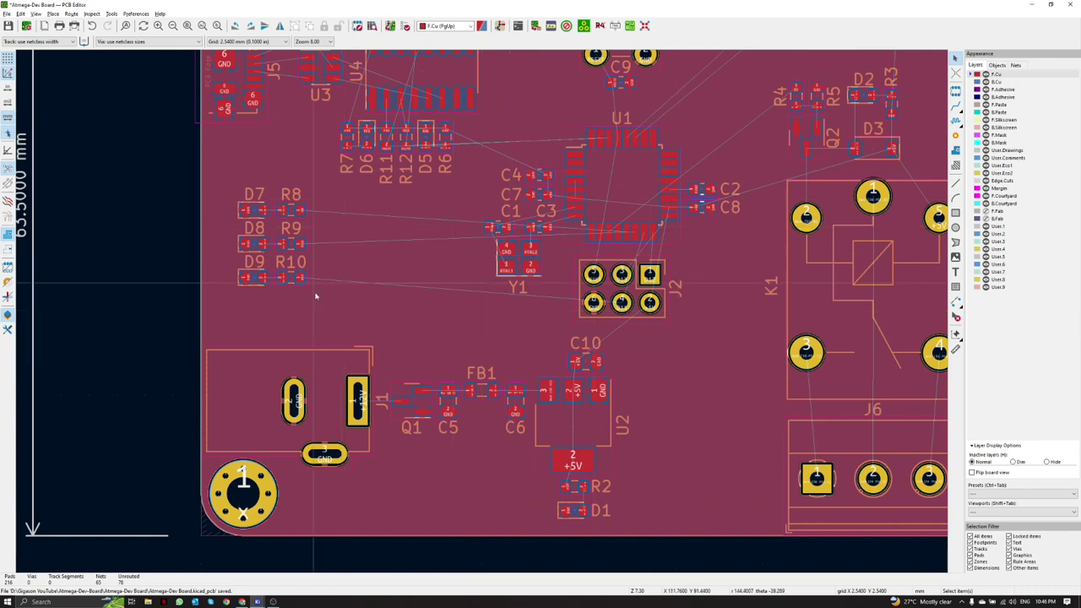
click(8, 250)
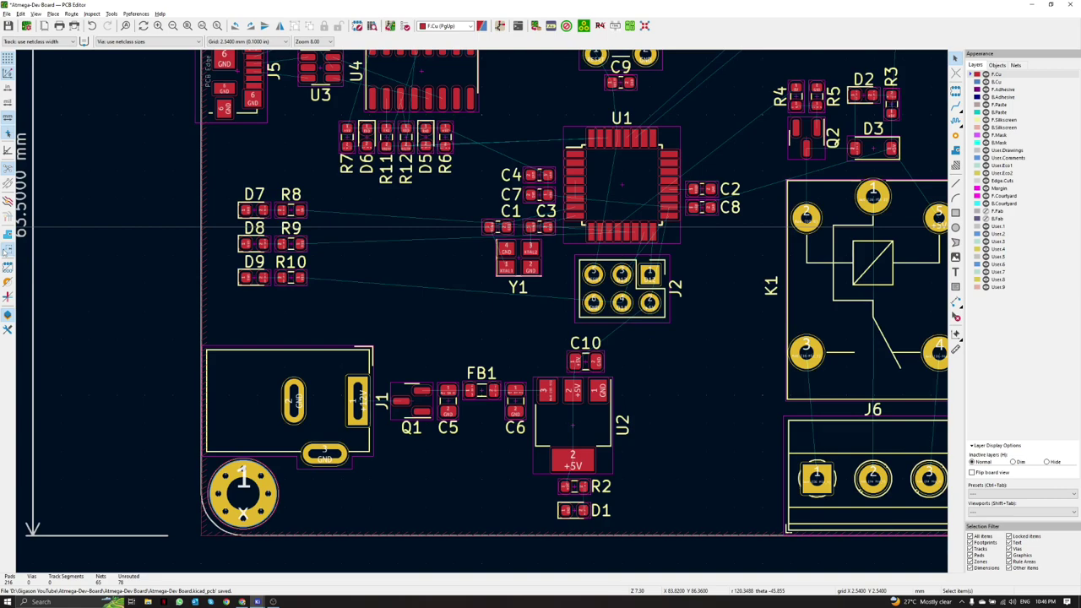
Step: Examine the unrouted power section from power jack J1 through Q1, C5, FB1 and C6 to U2
scroll(483, 315, down, 3)
scroll(482, 315, up, 2)
scroll(478, 309, up, 3)
scroll(468, 295, down, 1)
scroll(473, 304, up, 2)
scroll(468, 290, down, 3)
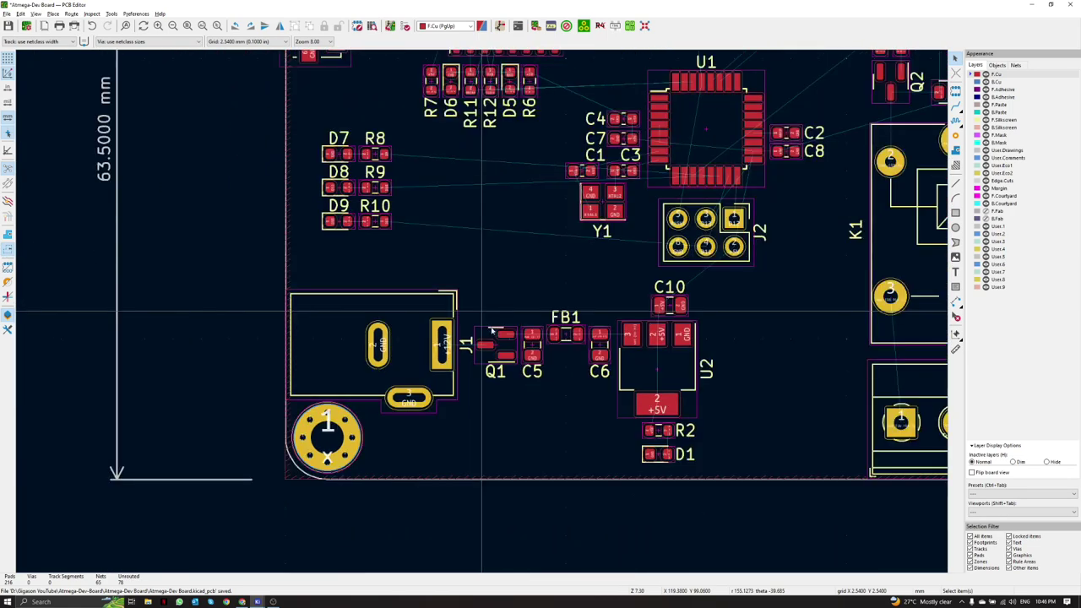
scroll(484, 315, up, 4)
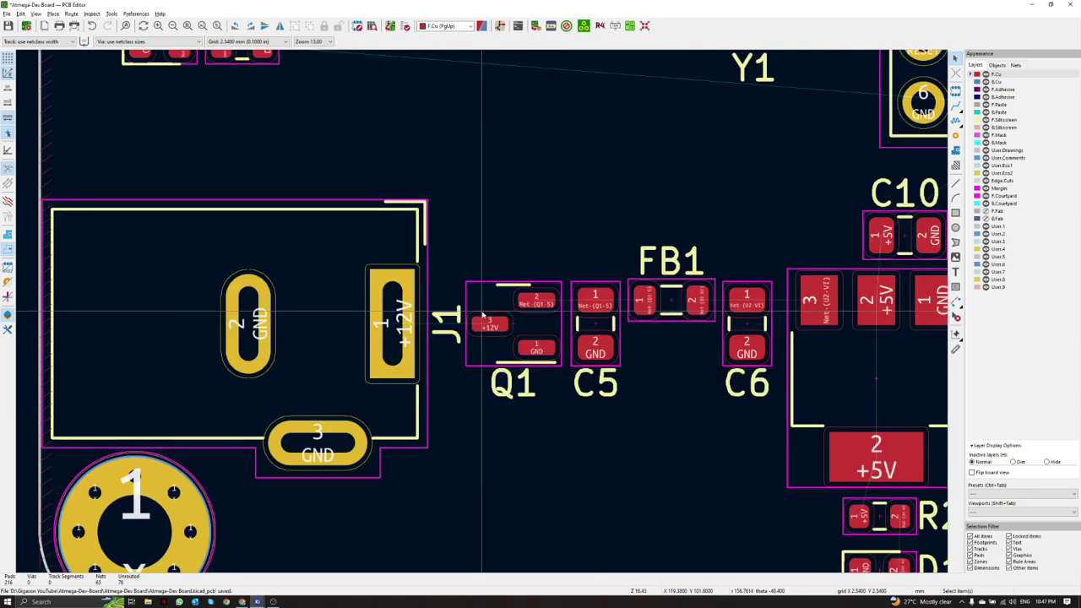
scroll(484, 315, down, 3)
scroll(499, 309, up, 3)
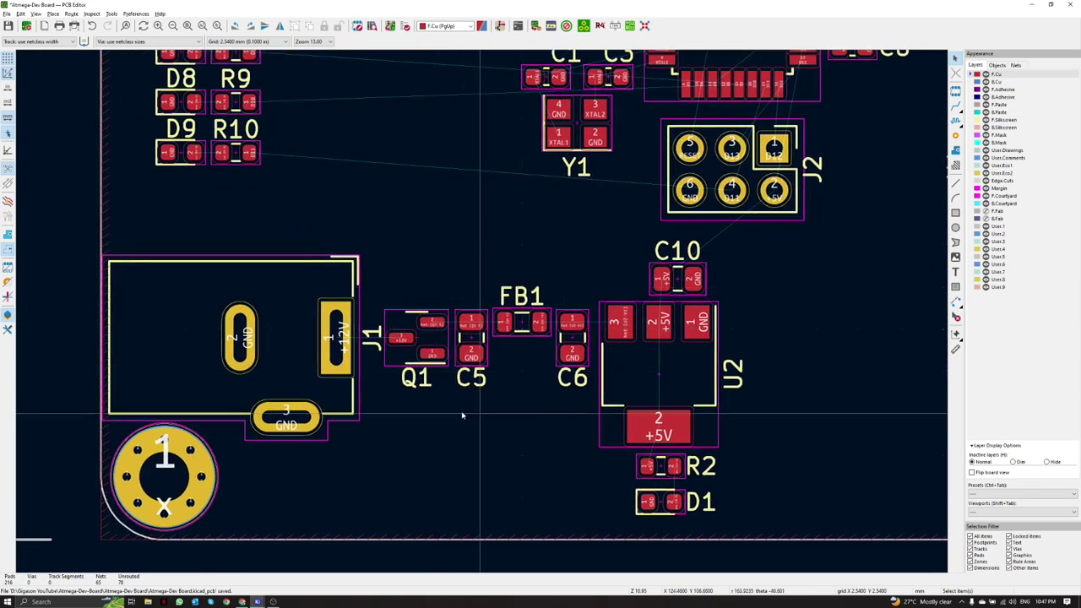
middle_drag(464, 415, 453, 412)
Step: Try routing 1.270 mm tracks from J1's +12V pad to Q1 pad 3 and from Q1 pad 2 to C5 pad 1
click(958, 110)
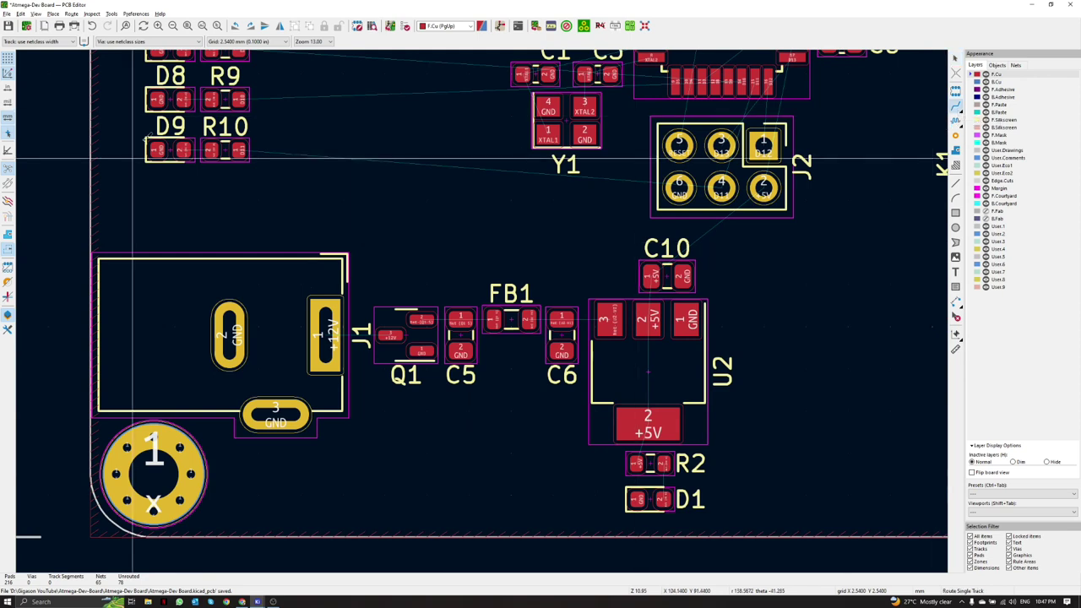
click(37, 41)
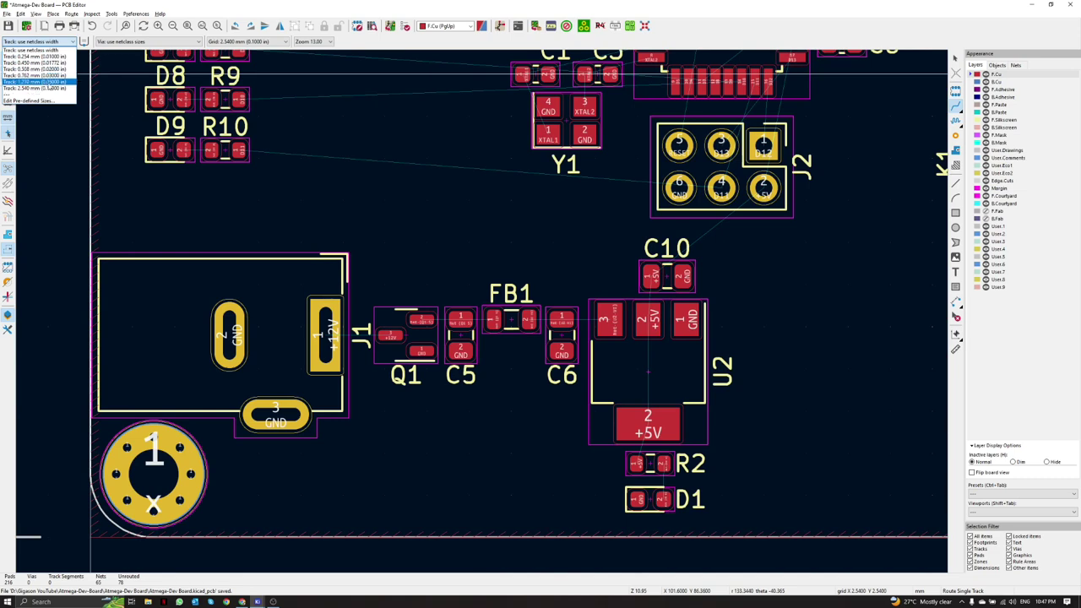
click(38, 81)
click(326, 333)
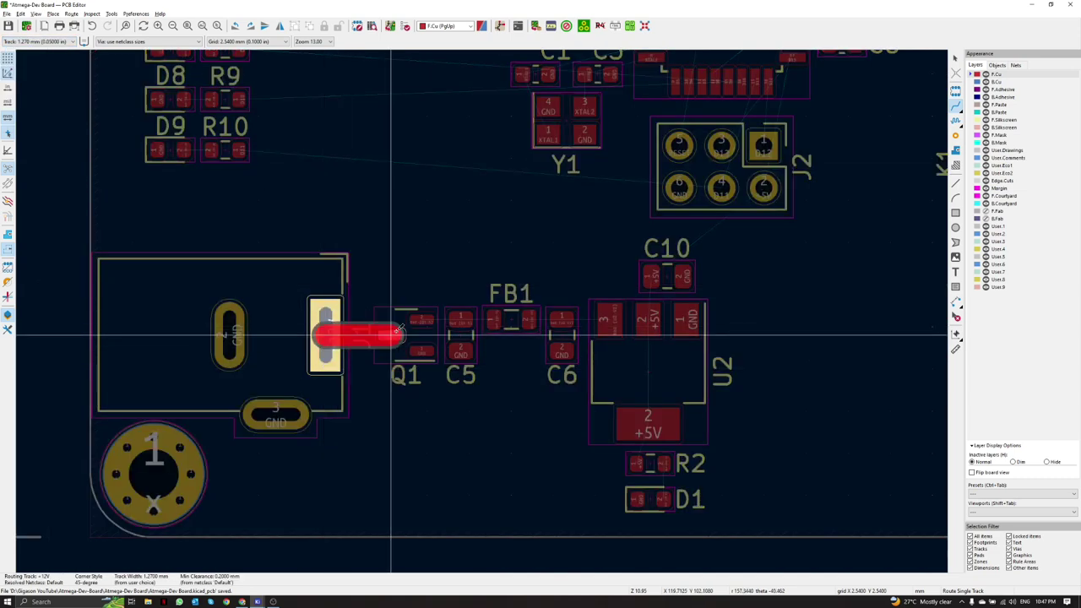
scroll(483, 308, up, 4)
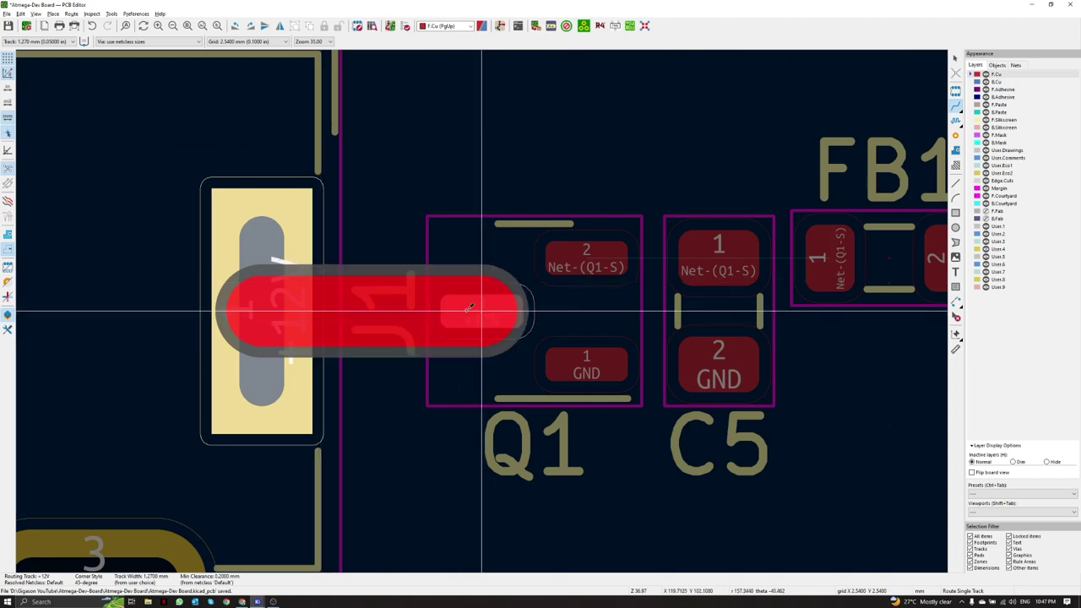
scroll(507, 314, down, 3)
middle_drag(520, 323, 326, 302)
click(347, 264)
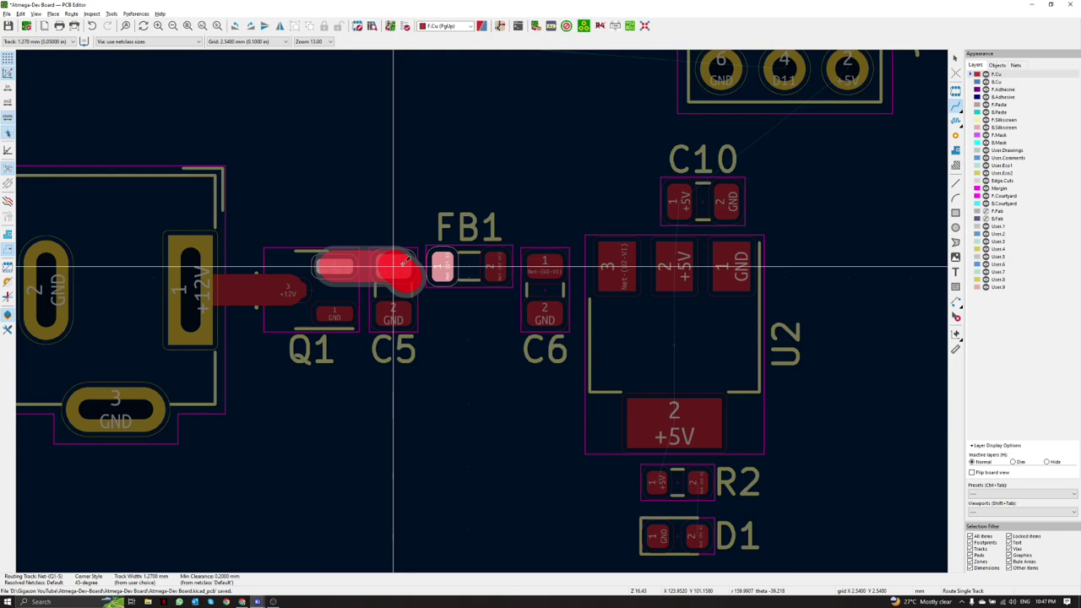
click(392, 267)
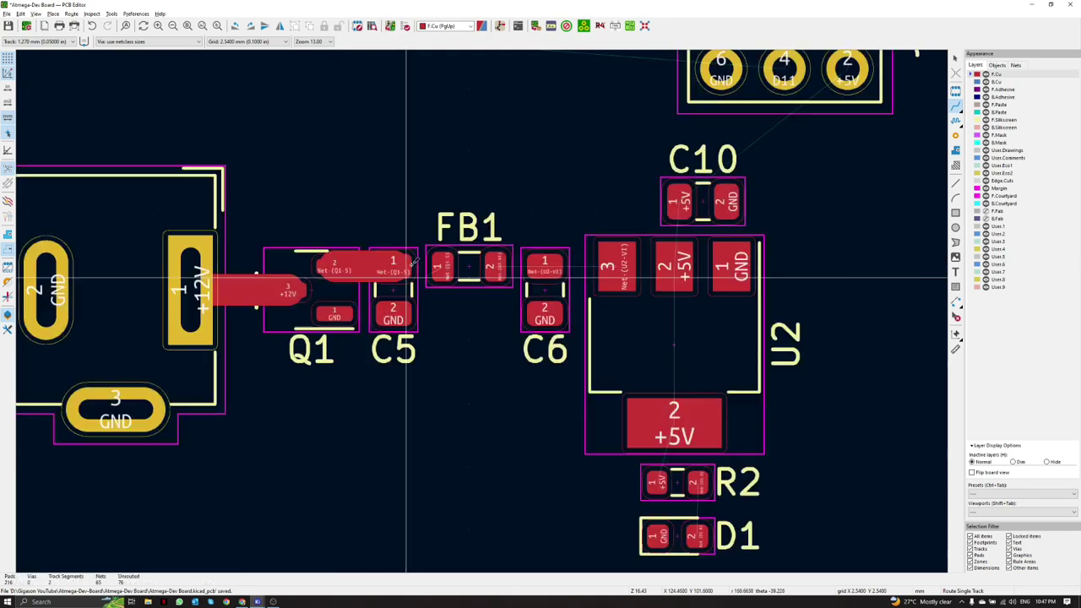
Step: Undo the two tracks routed at Q1 and leave the routing tool
key(ctrl+z)
key(ctrl+z)
key(Escape)
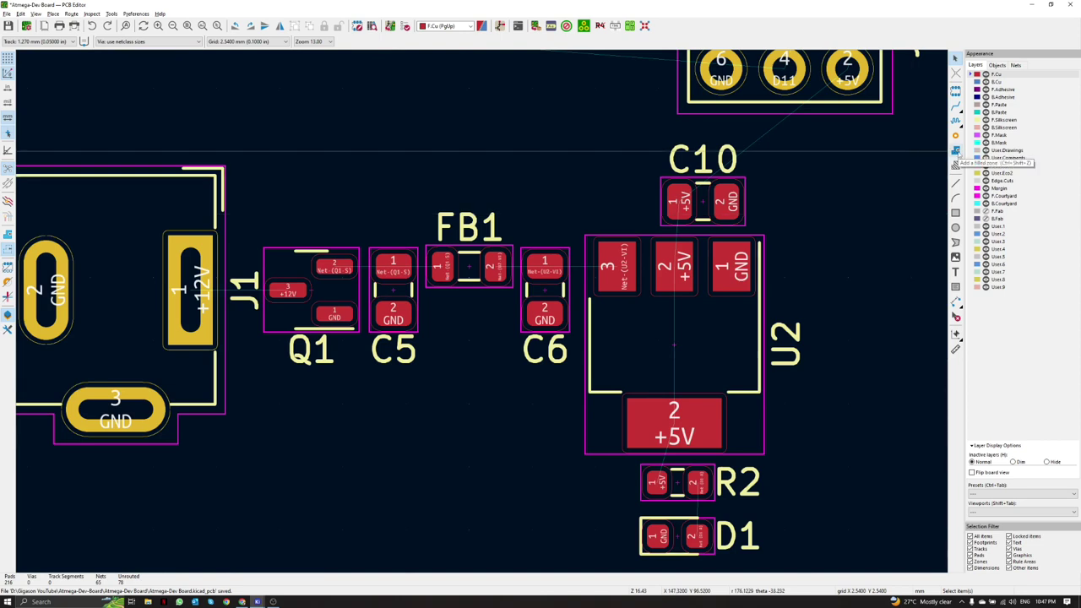
Step: Start adding a filled zone near J1's +12V pad and set the grid to 0.1270 mm
click(955, 150)
scroll(355, 224, up, 2)
right_click(399, 173)
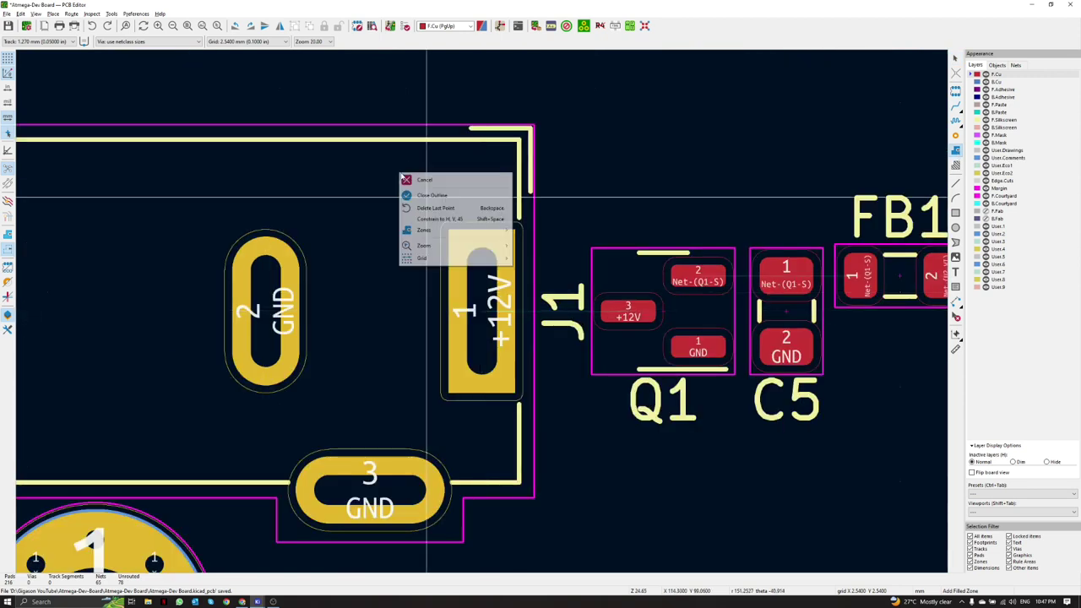
mouse_move(461, 259)
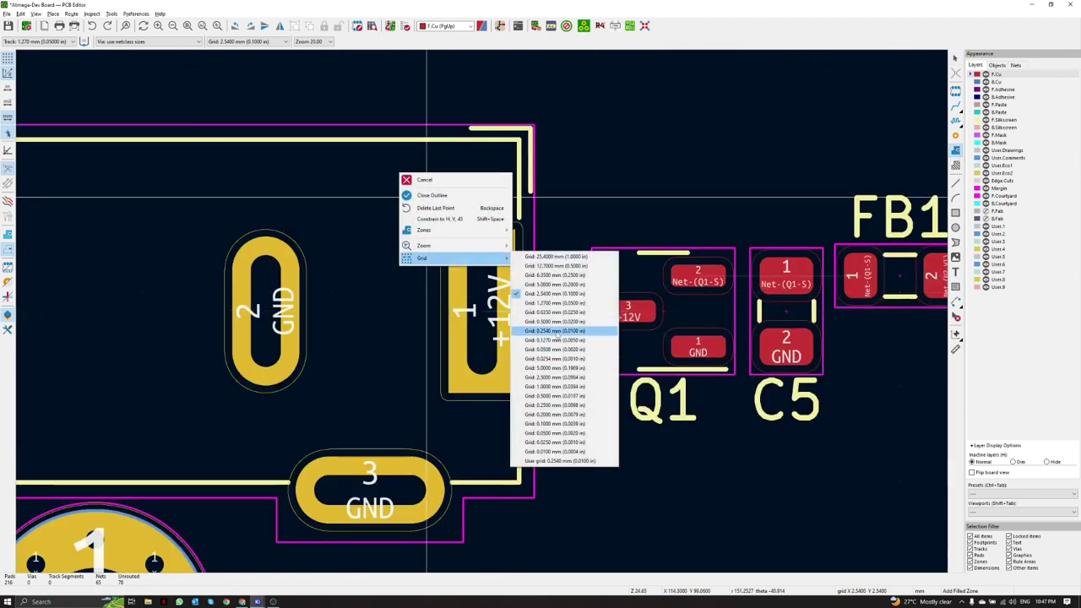
click(555, 339)
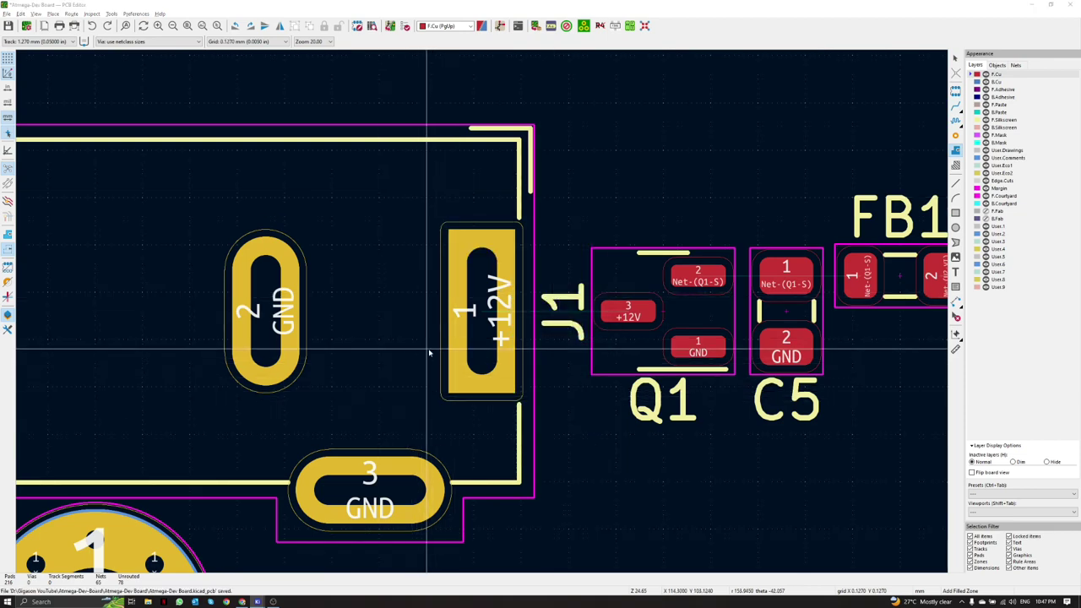
Step: Configure the new F.Cu zone, started beside J1 pad 1, with net +12V and solid pad connections
click(429, 353)
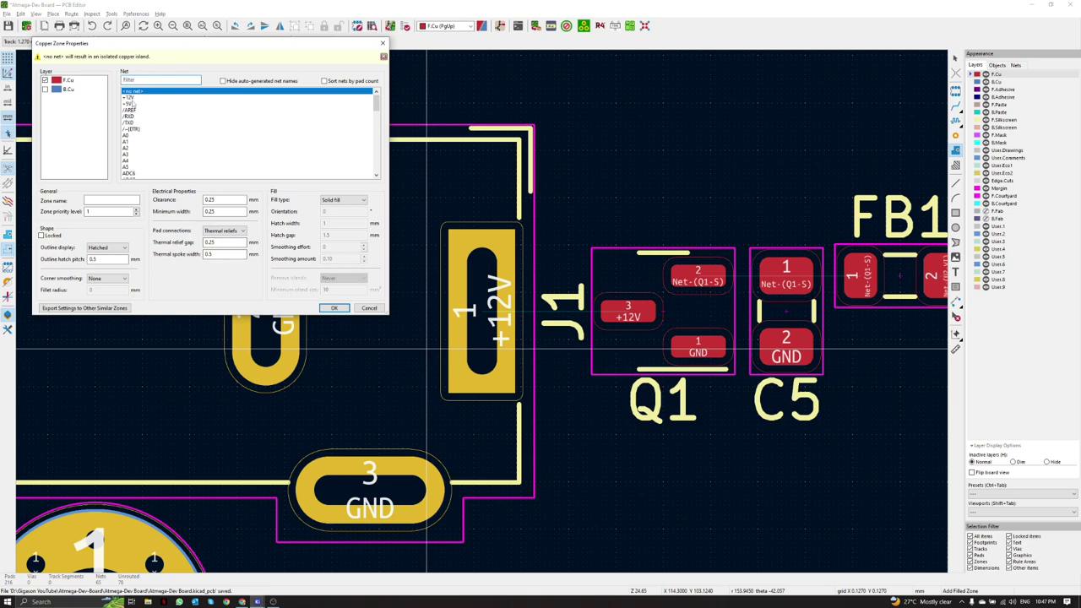
click(130, 98)
click(242, 231)
click(237, 243)
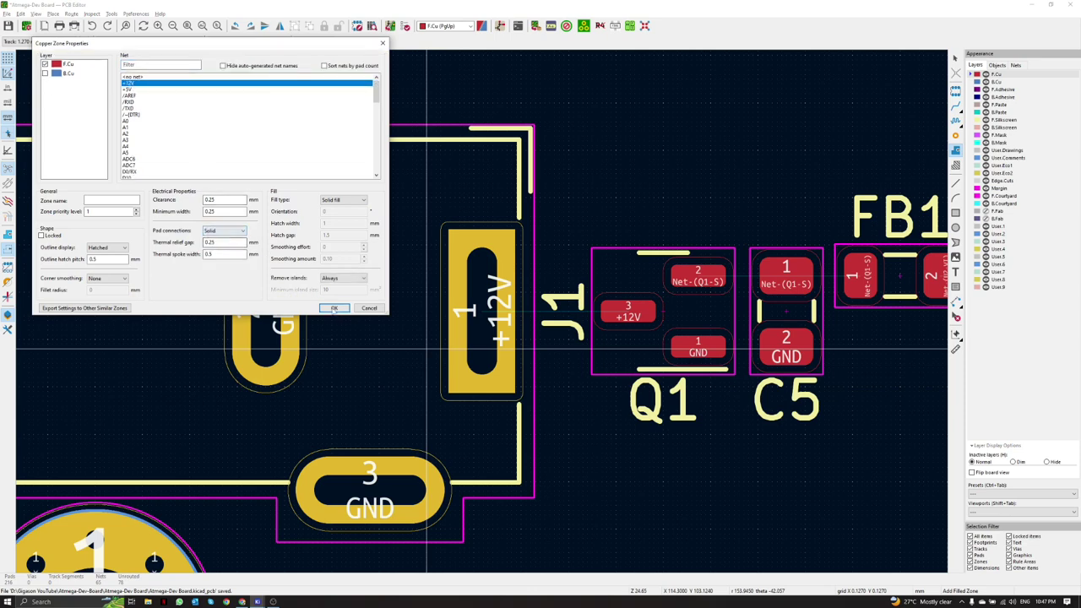
click(334, 308)
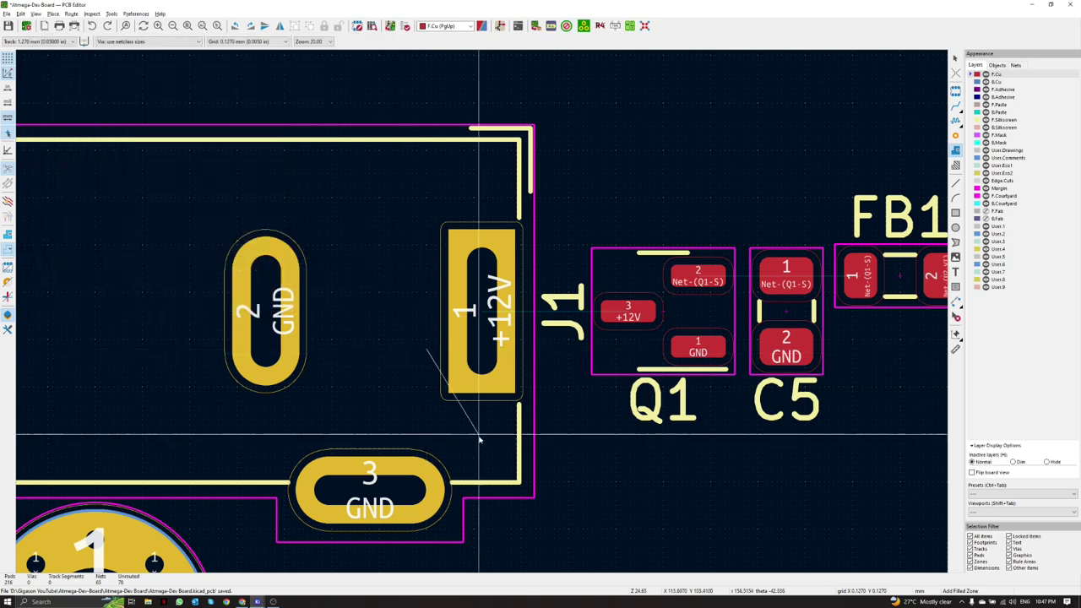
Step: Draw the +12V zone outline around J1 pad 1 and Q1 pad 3, constraining its edges to horizontal, vertical and 45 degrees
click(427, 400)
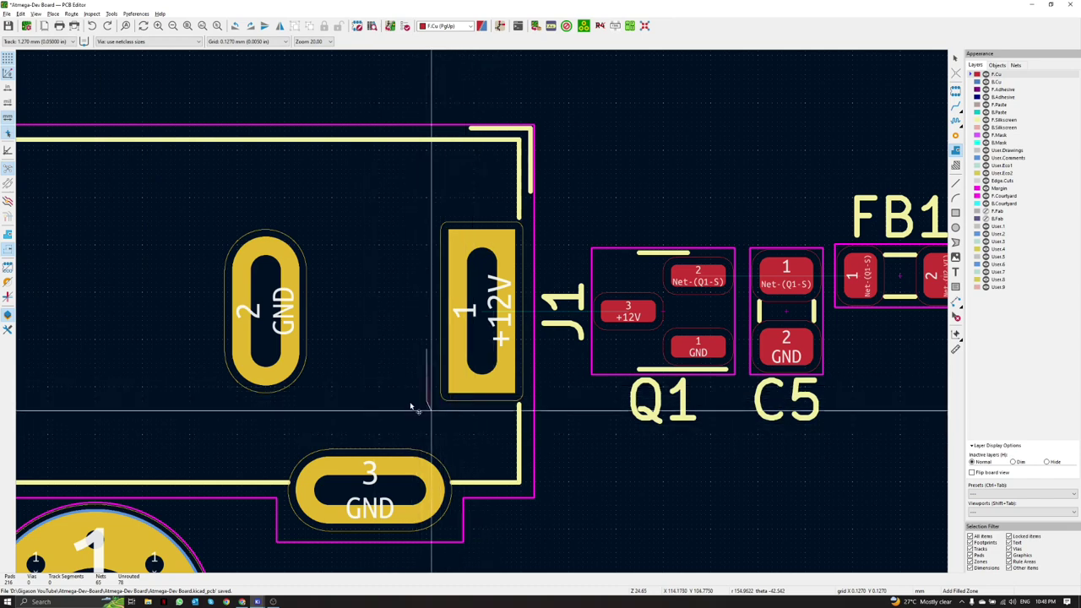
key(shift+space)
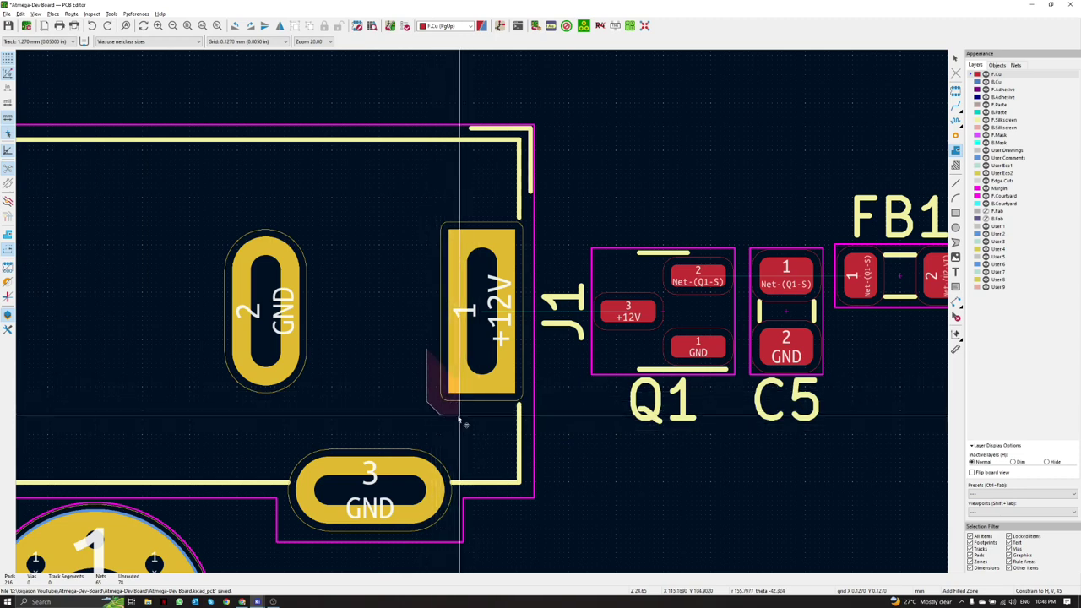
double_click(458, 417)
scroll(458, 417, down, 2)
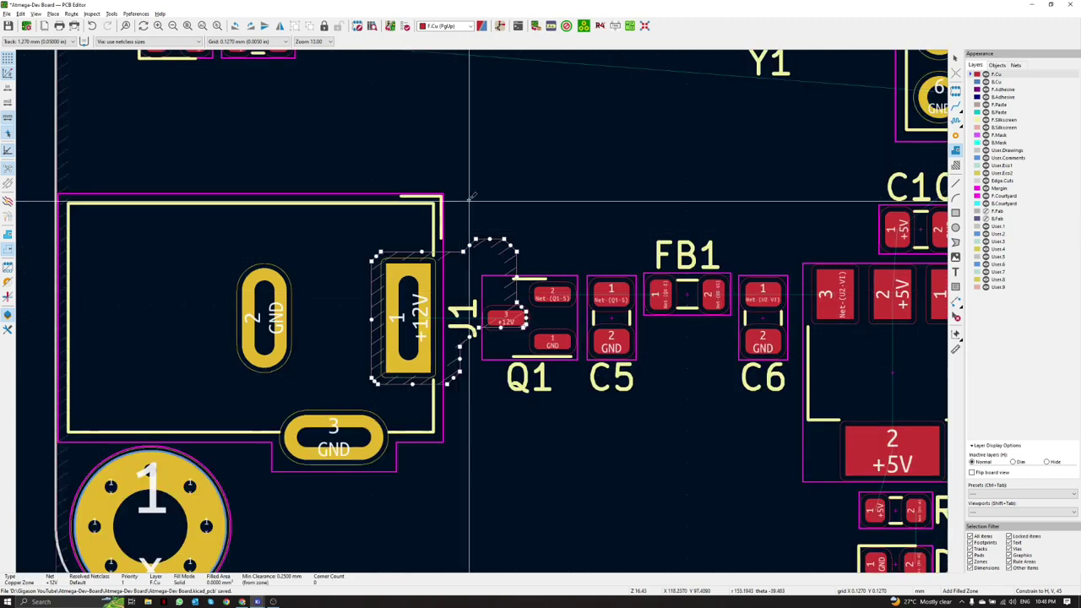
Step: Show the zone fills again, refill all zones, and inspect the +12V zone between J1 and Q1
click(7, 235)
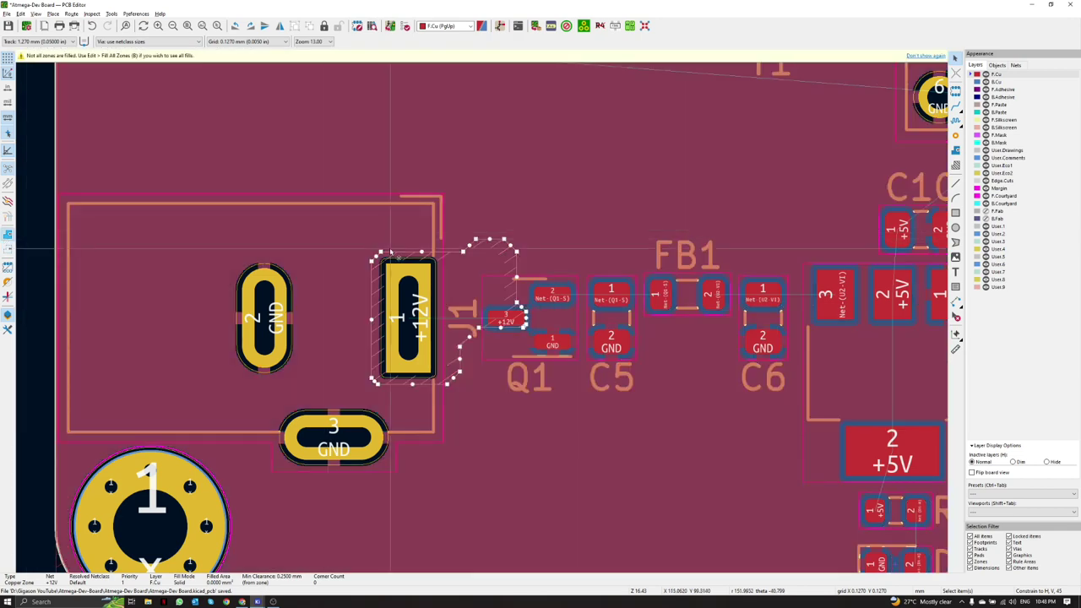
scroll(439, 327, down, 3)
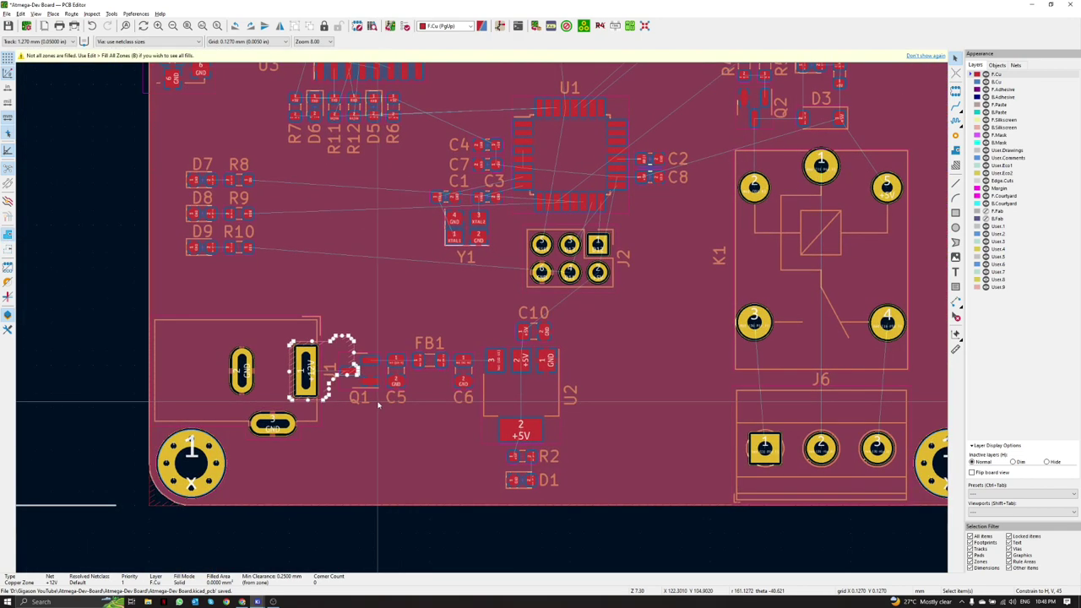
key(b)
scroll(305, 370, up, 2)
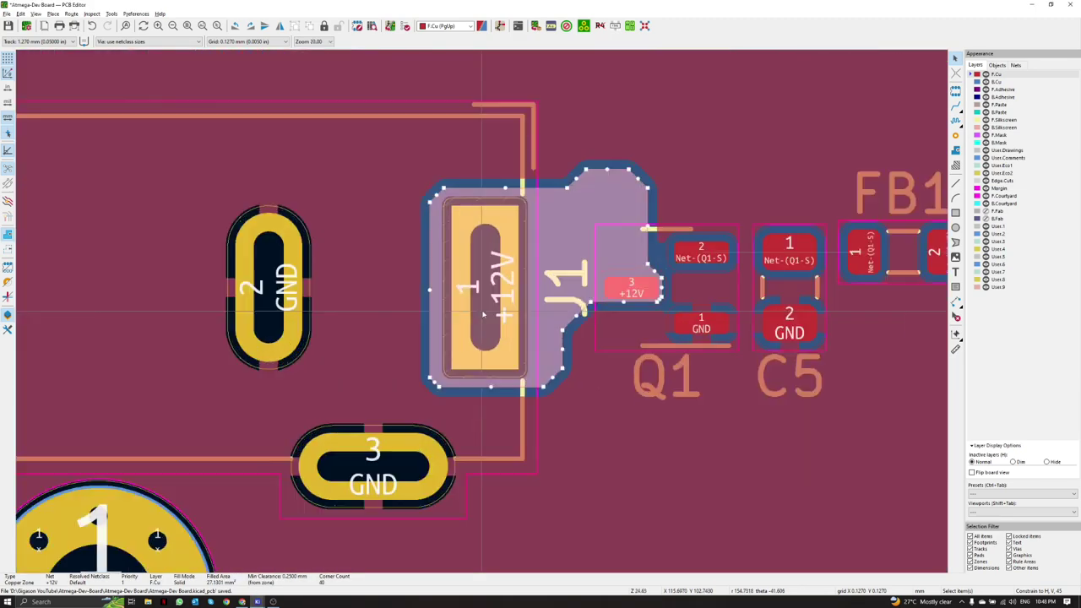
scroll(481, 314, down, 2)
key(Escape)
scroll(483, 315, up, 5)
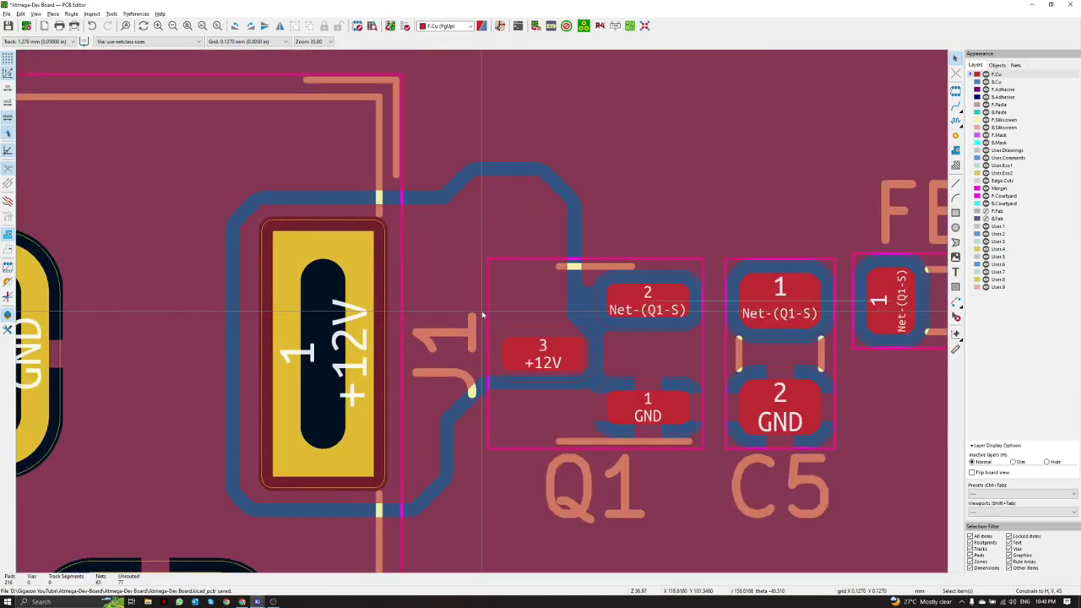
Step: Open the 3D view of the board and examine the +12V zone outline between J1 and Q1
scroll(483, 315, down, 6)
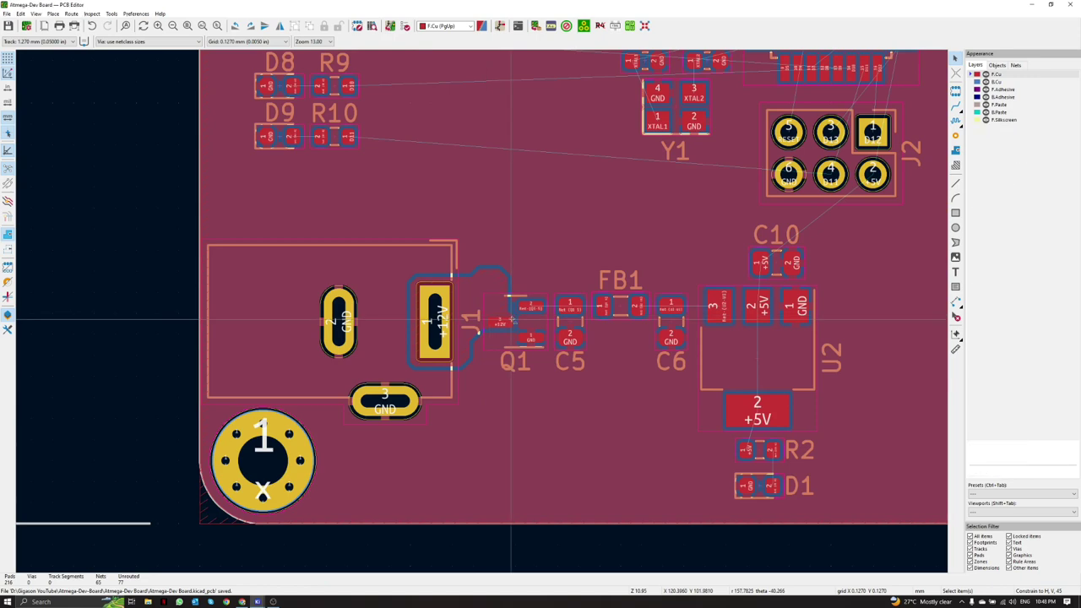
key(alt+3)
scroll(668, 268, up, 3)
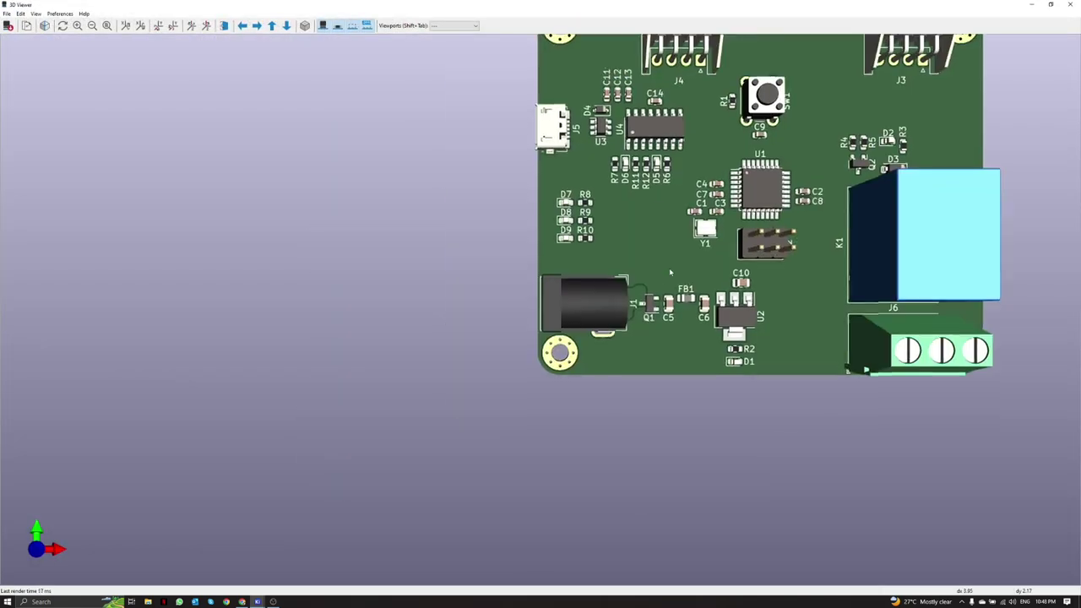
scroll(455, 300, up, 2)
scroll(461, 302, down, 3)
scroll(467, 306, up, 4)
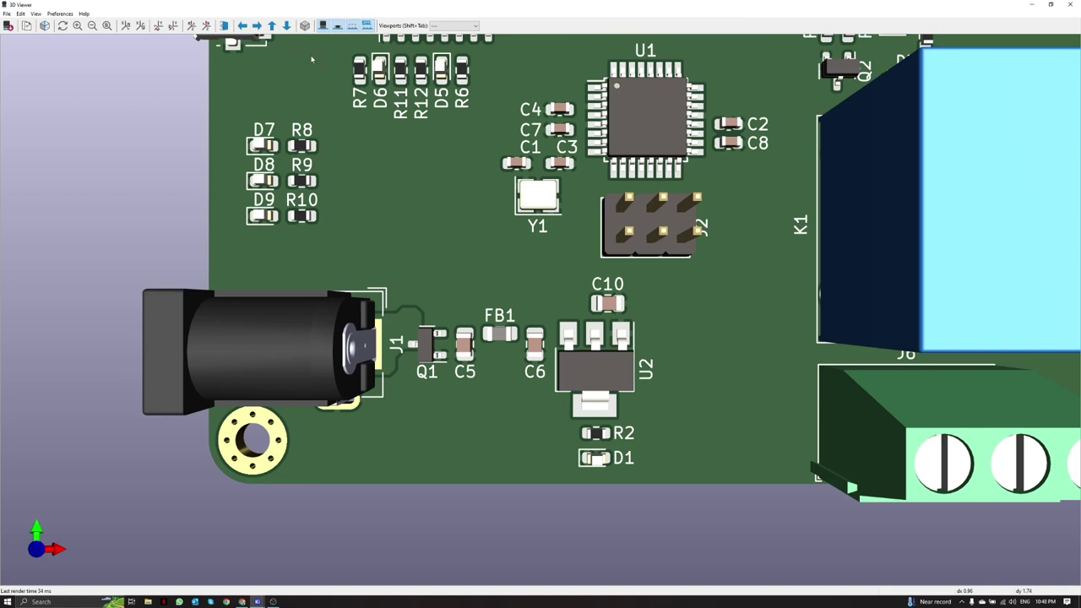
Step: Toggle the through-hole component models off and on in the 3D view to examine the copper beneath J1
click(324, 26)
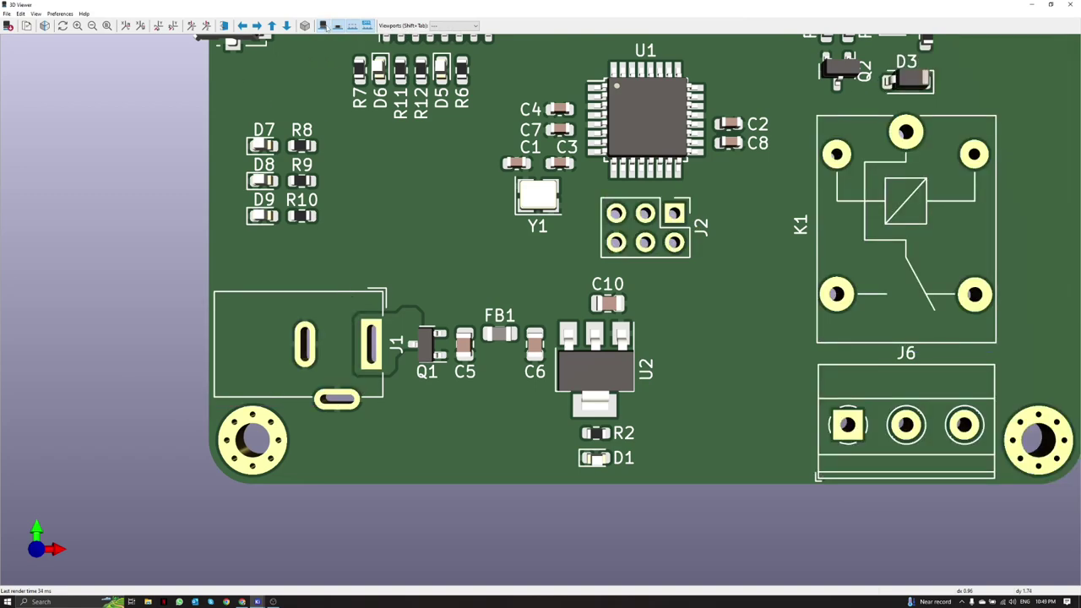
click(323, 27)
click(325, 29)
click(326, 28)
click(324, 26)
click(323, 26)
click(324, 26)
click(323, 26)
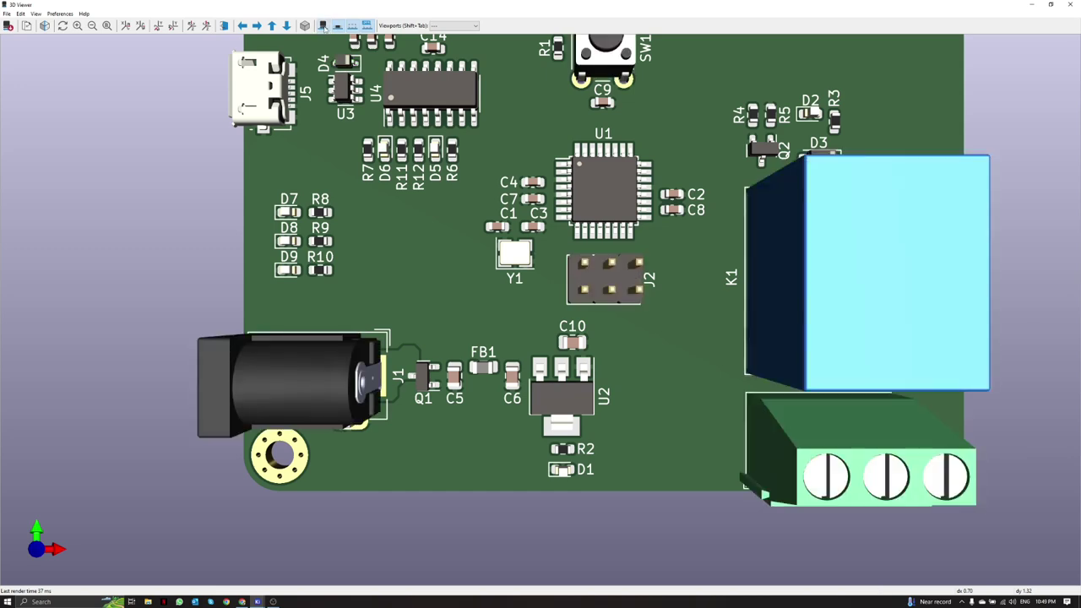
Step: Toggle the SMD component models off and on in the 3D view, and close the 3D view
click(337, 26)
click(337, 26)
click(337, 26)
click(337, 26)
click(337, 27)
click(337, 26)
scroll(377, 336, down, 2)
scroll(378, 336, up, 1)
click(1072, 4)
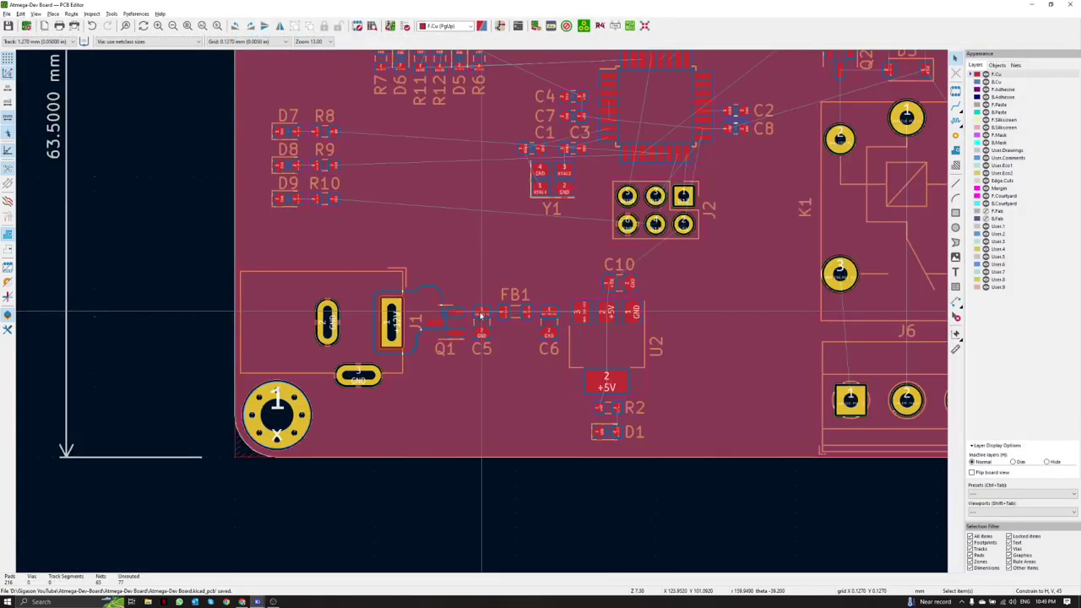
Step: Show only the zone boundaries and reshape the +12V zone with a straight upper edge and a chamfered corner above Q1
scroll(460, 328, down, 1)
scroll(477, 324, up, 1)
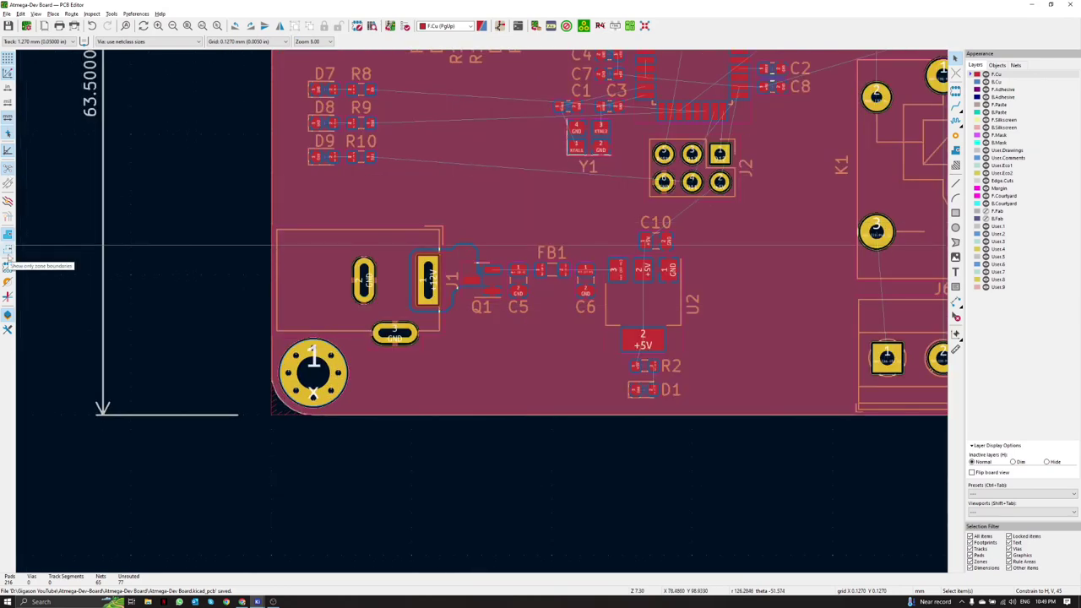
click(7, 254)
scroll(388, 290, up, 4)
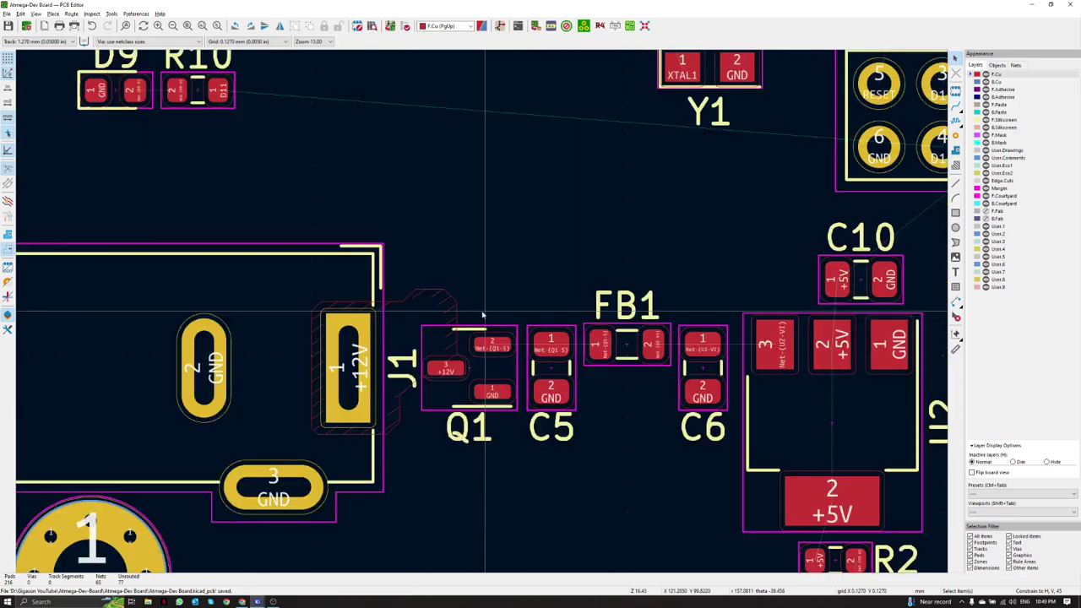
click(369, 265)
key(m)
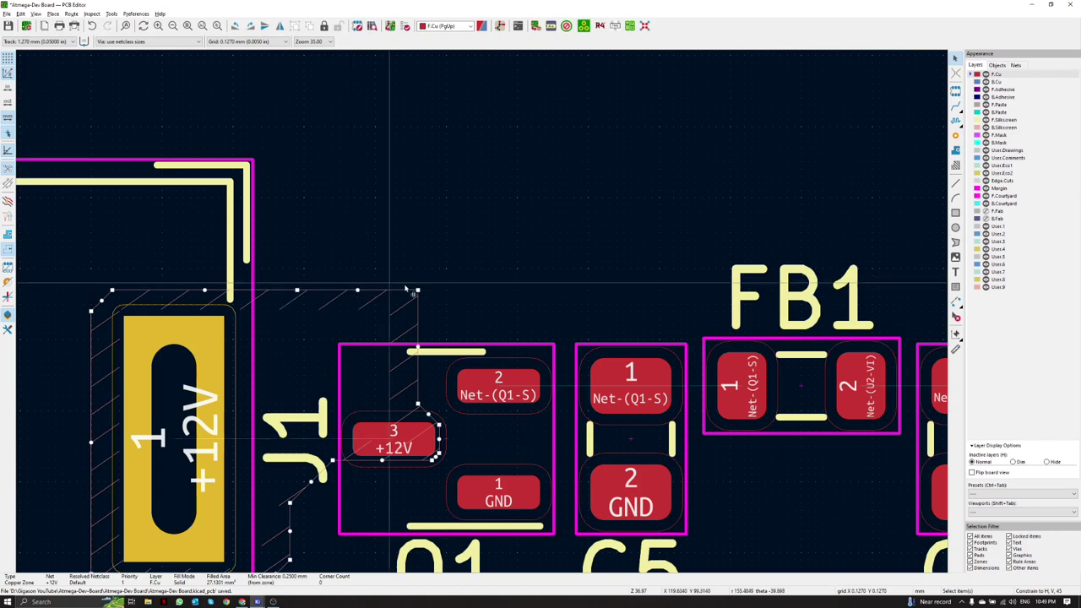
key(Escape)
key(Escape)
click(383, 262)
drag(402, 276, 347, 284)
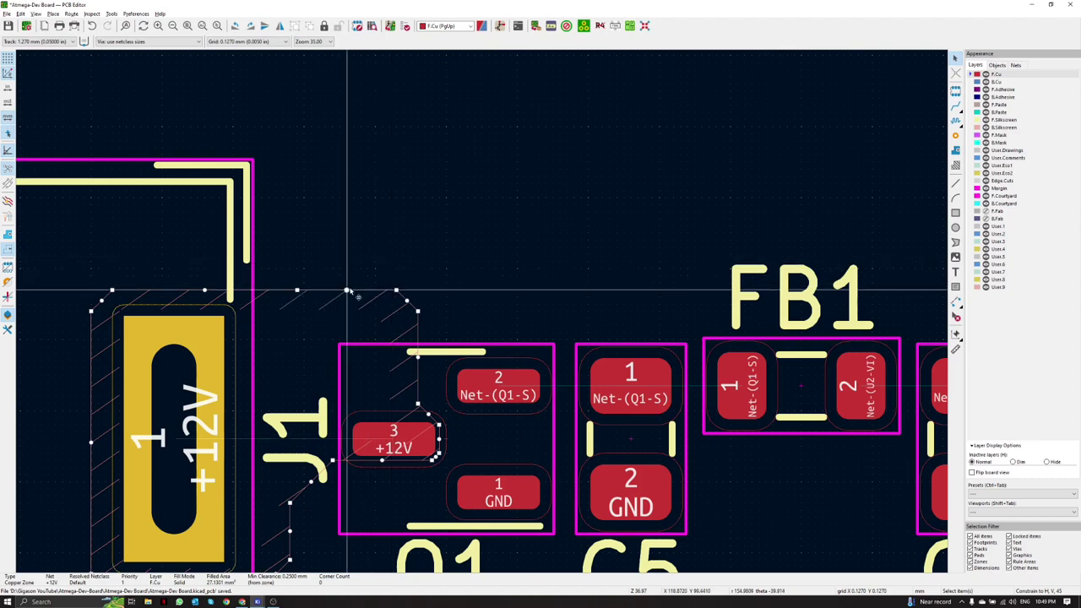
click(372, 258)
scroll(415, 215, down, 2)
middle_drag(525, 414, 437, 411)
middle_drag(418, 291, 565, 311)
scroll(565, 310, up, 2)
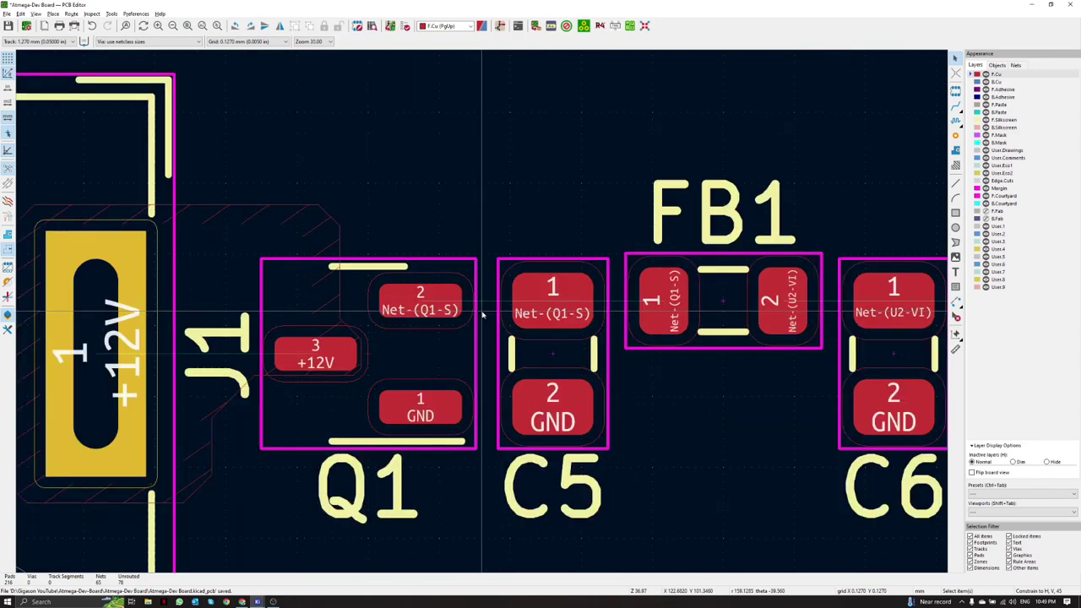
middle_drag(483, 315, 387, 315)
key(x)
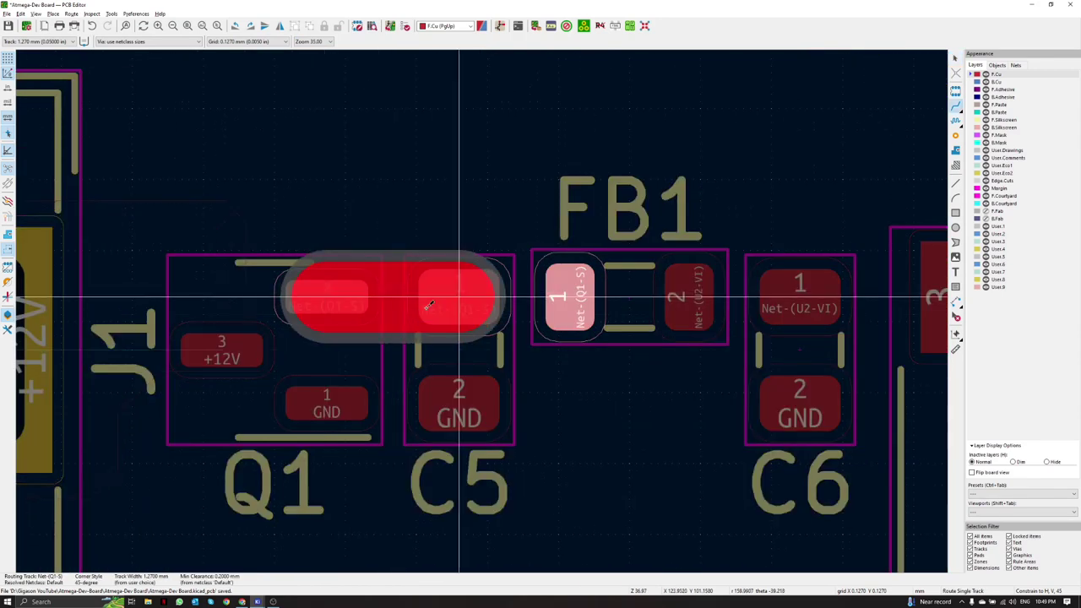
key(Escape)
Step: Draw a Net-(Q1-S) zone on F.Cu joining Q1 pad 2, C5 pad 1 and FB1 pad 1, and refill all zones with fills shown
scroll(486, 317, down, 4)
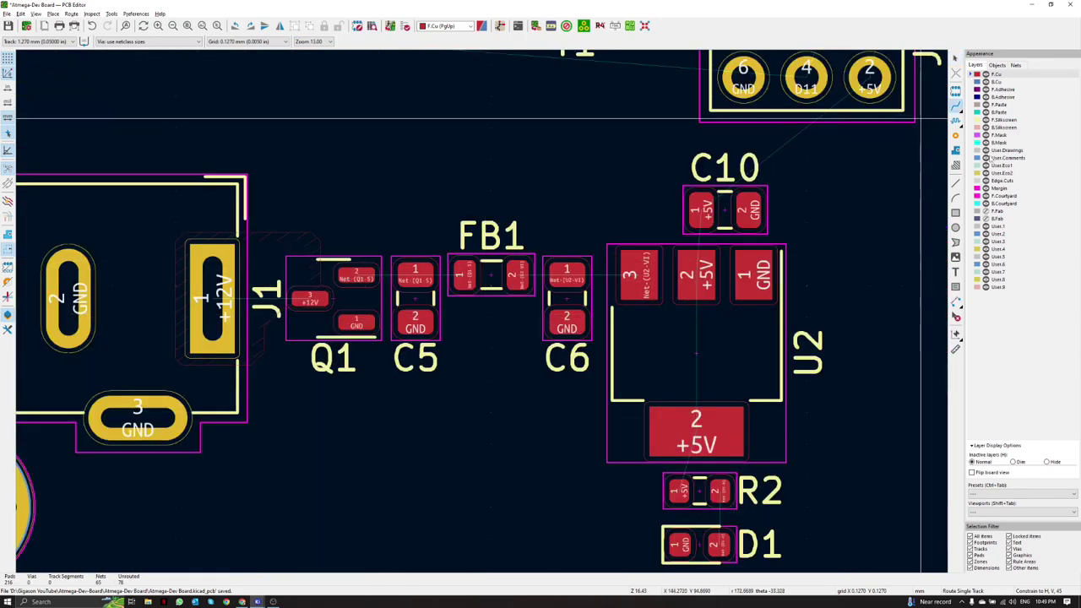
scroll(359, 281, up, 5)
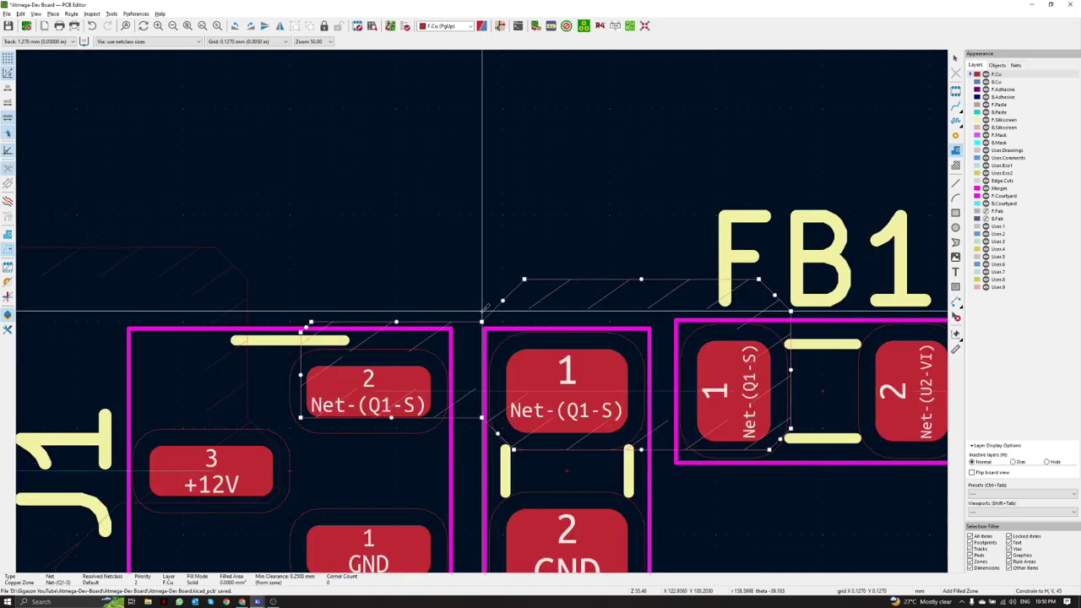
scroll(482, 311, down, 2)
key(b)
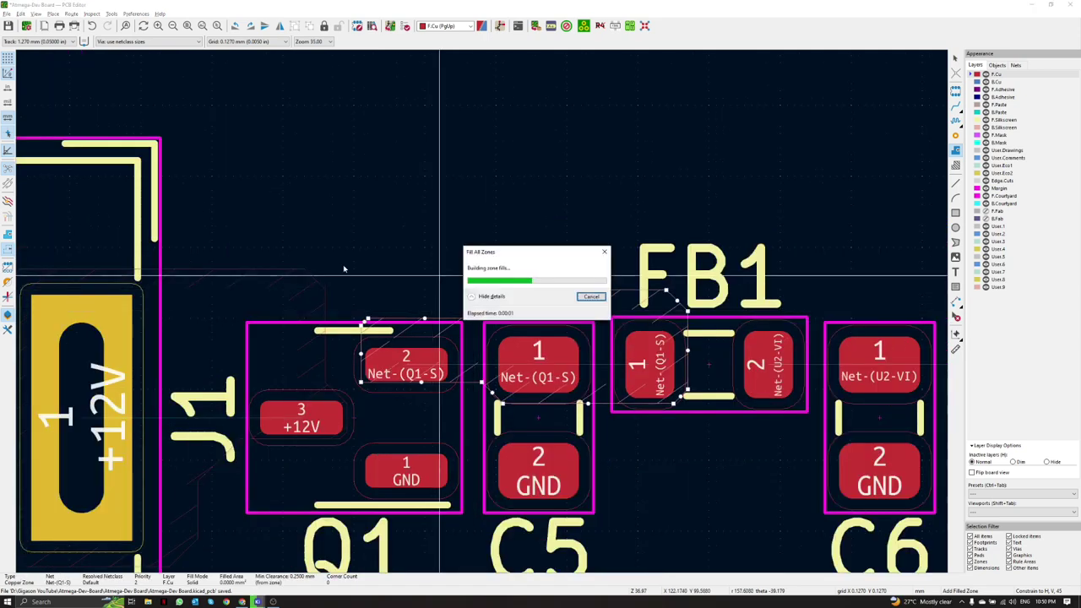
click(8, 235)
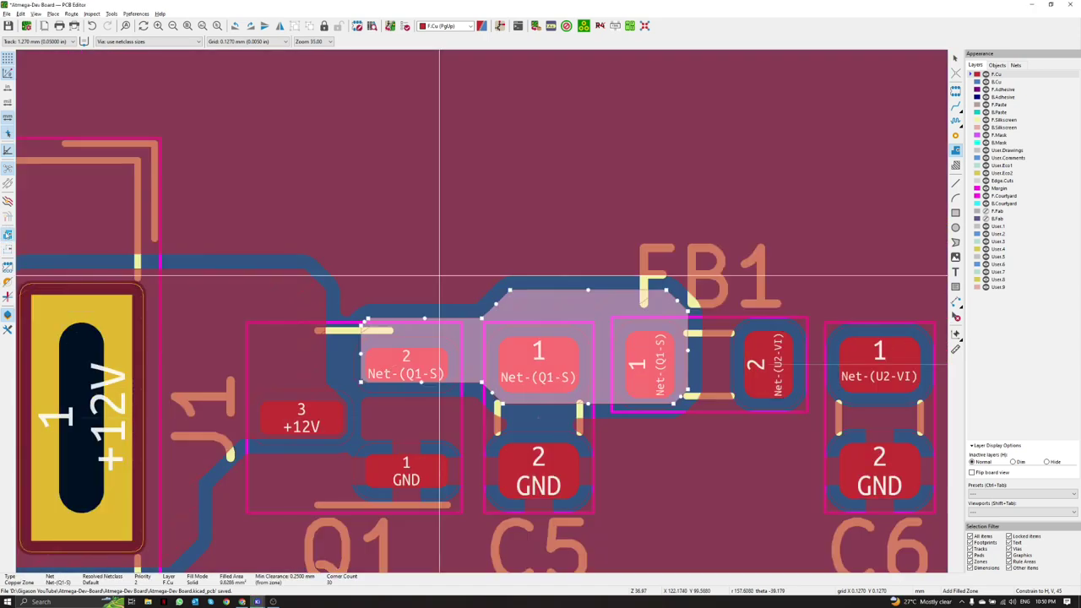
scroll(439, 320, down, 3)
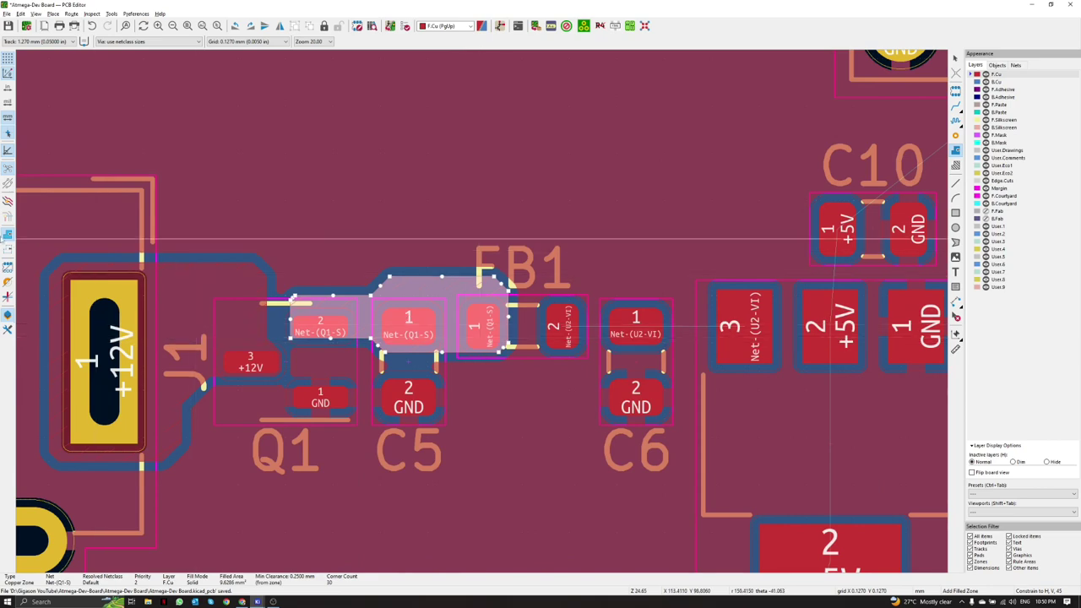
Step: Show only zone boundaries and configure a new F.Cu zone, started beside FB1 pad 2, with net Net-(U2-VI) and solid pad connections
click(7, 250)
middle_drag(658, 325, 475, 292)
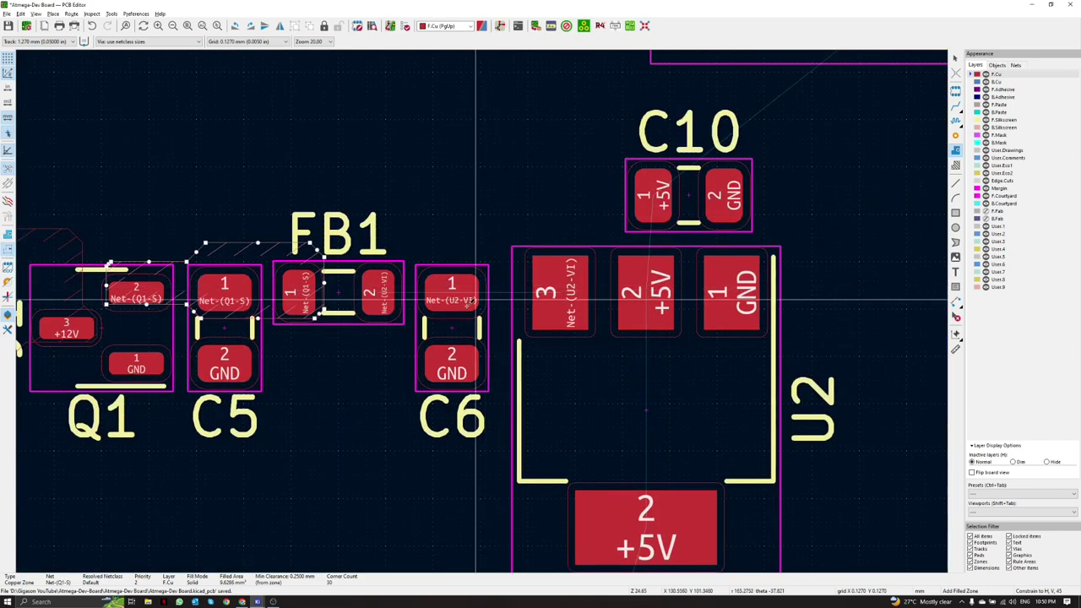
scroll(386, 310, up, 3)
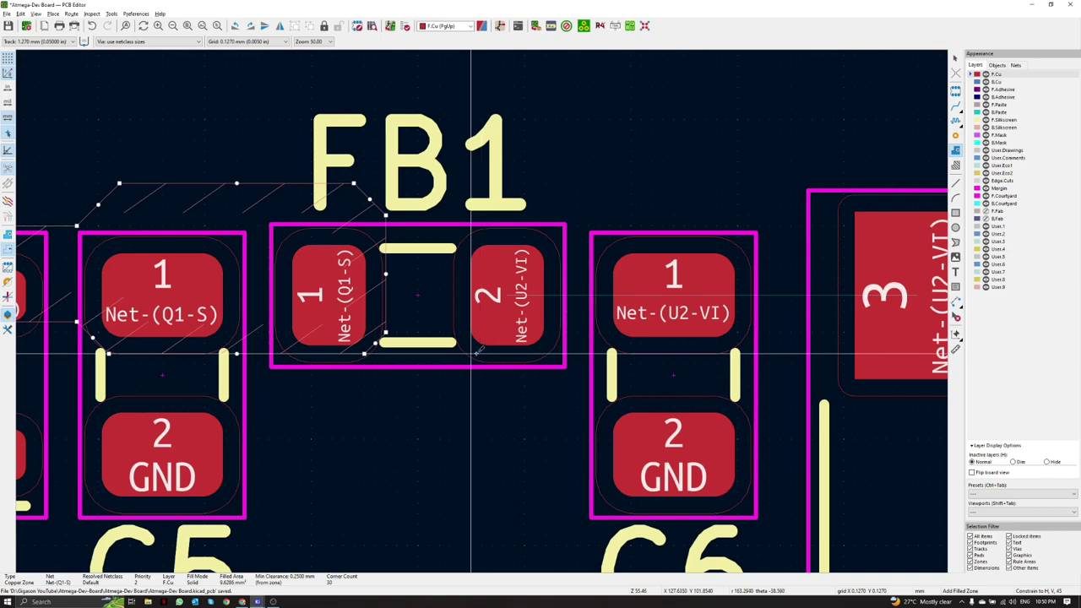
key(e)
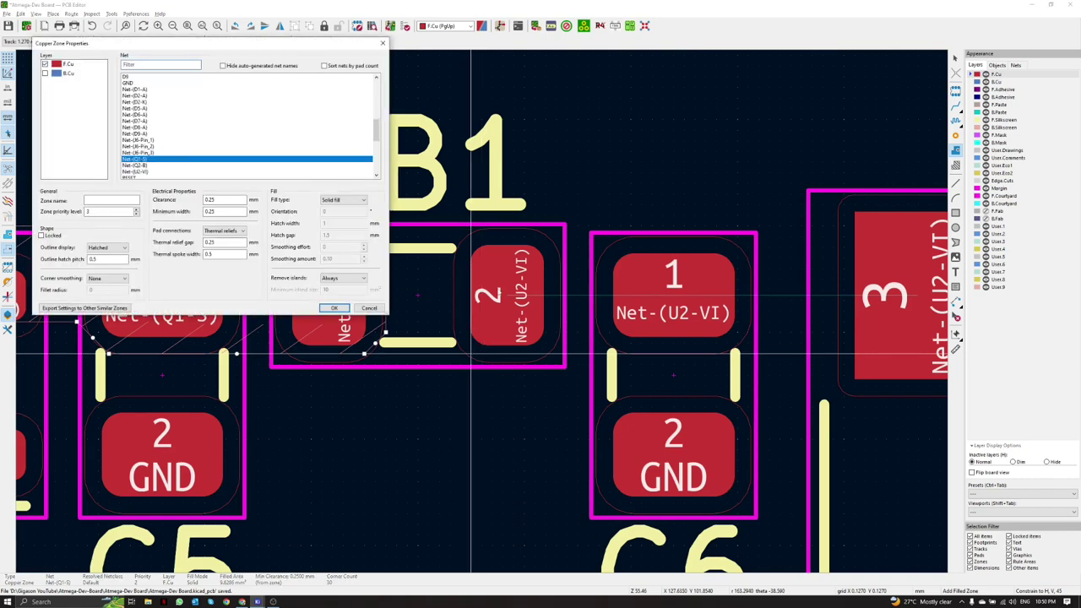
scroll(184, 160, down, 1)
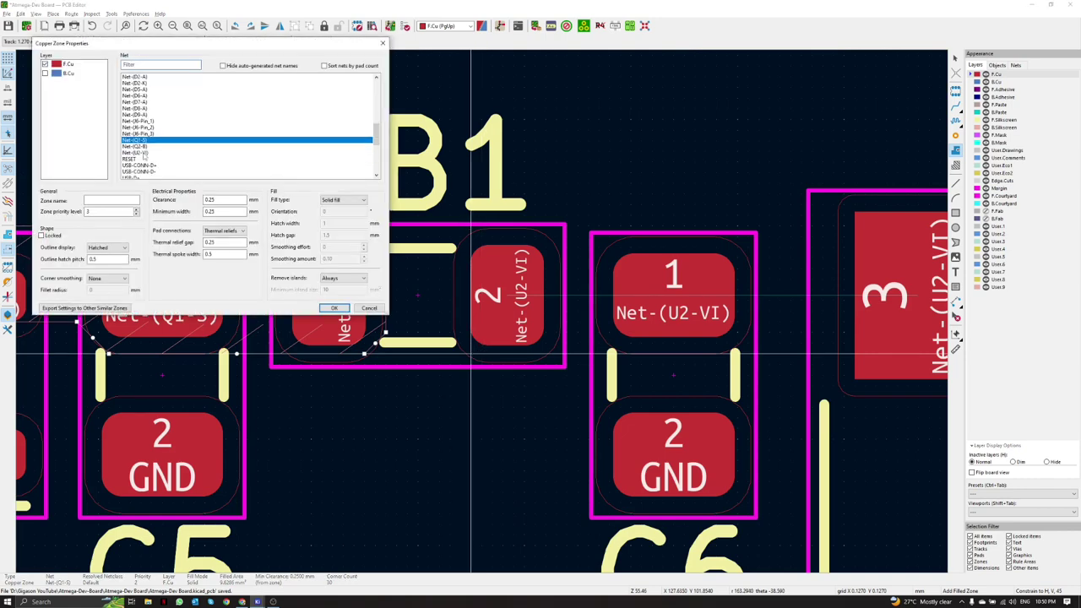
click(142, 153)
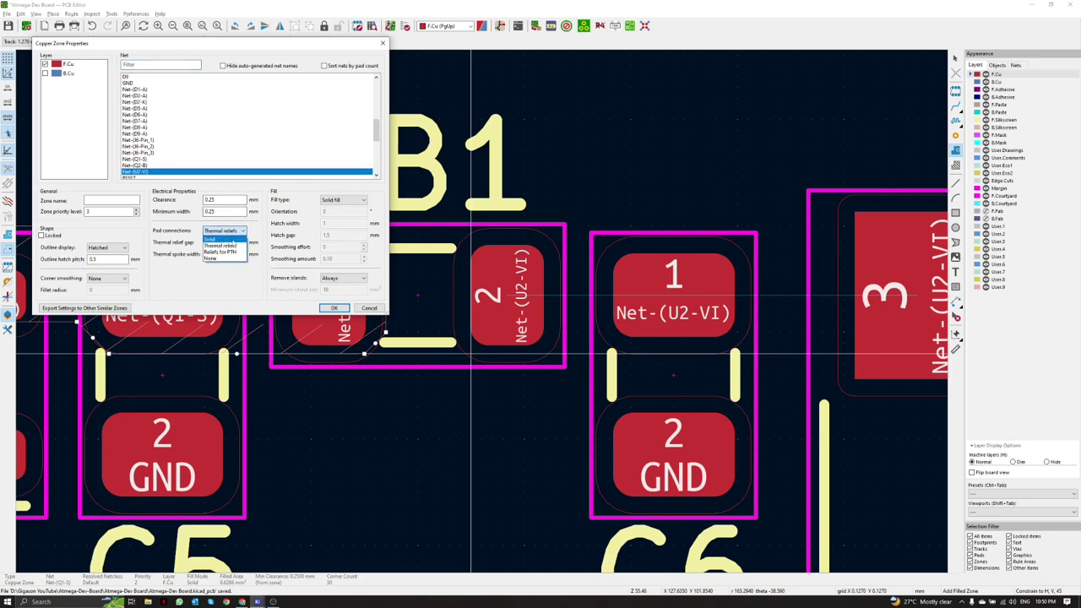
click(335, 308)
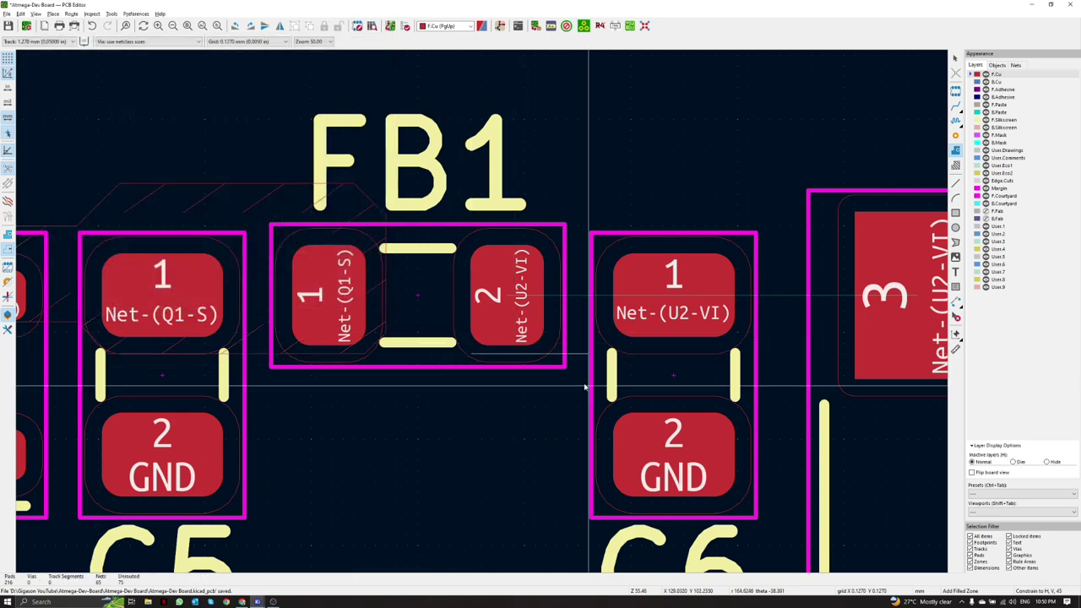
Step: Draw the Net-(U2-VI) zone outline around FB1 pad 2, C6 pad 1 and U2 pad 3, and refill all zones
middle_drag(578, 362, 398, 386)
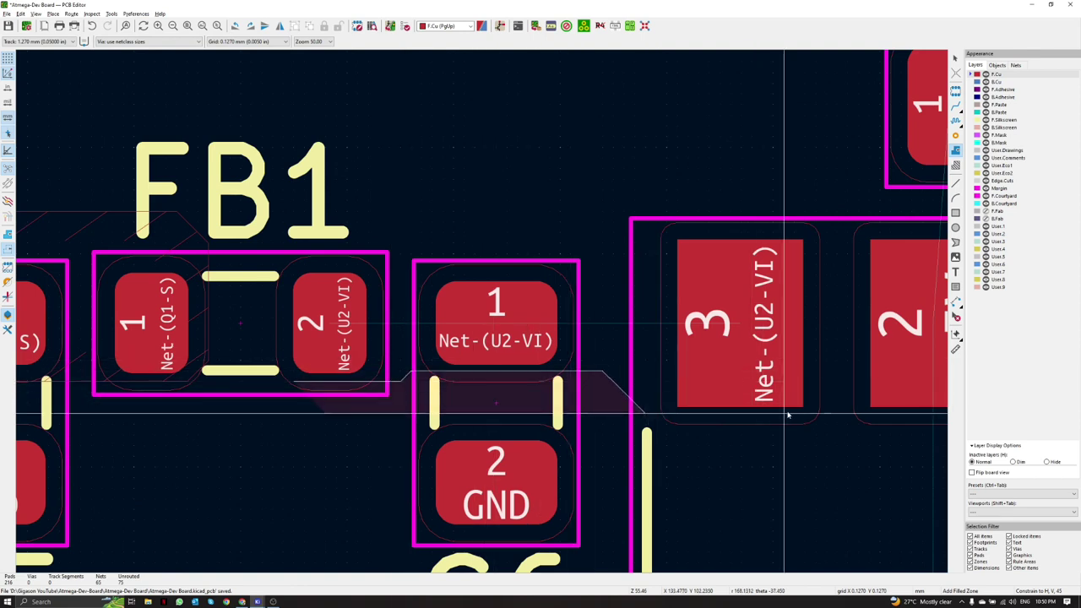
click(819, 403)
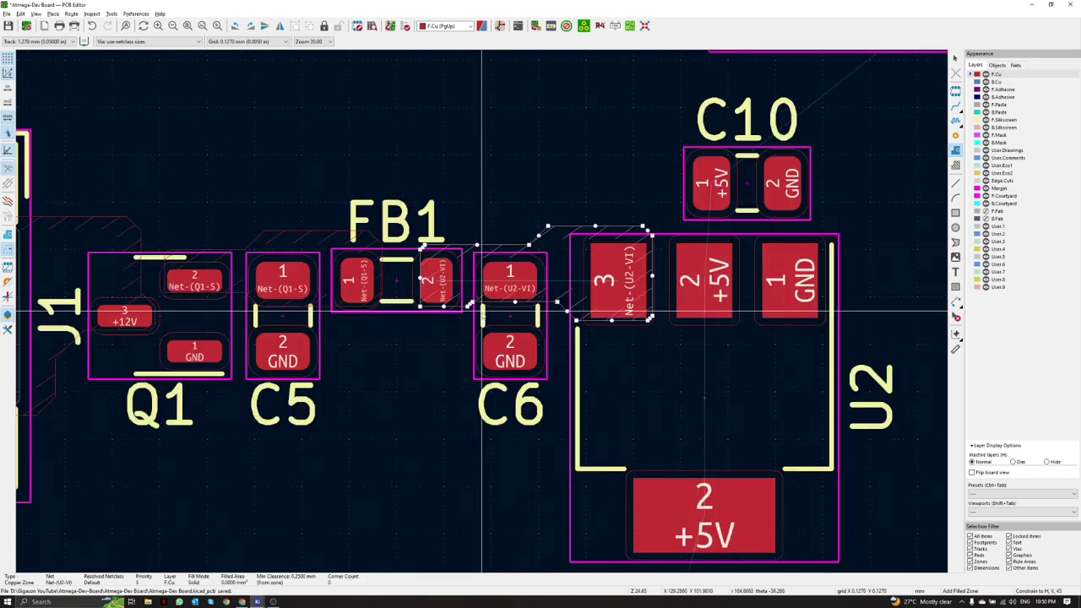
key(b)
scroll(454, 354, down, 1)
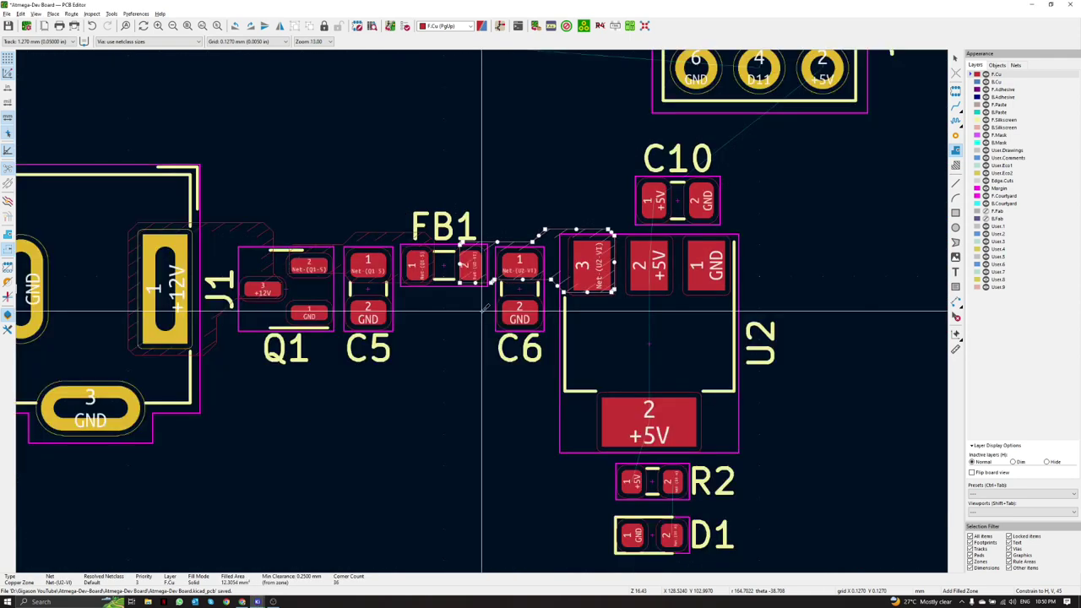
key(Escape)
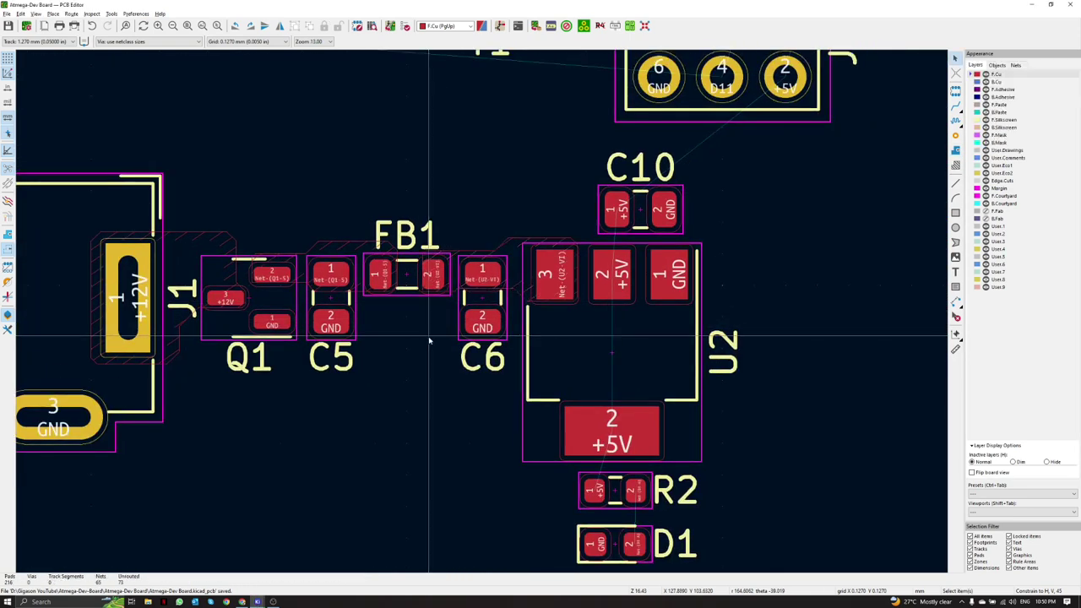
Step: Examine the zones running from J1 to U2 in the 3D view, and return to the board layout
key(alt+3)
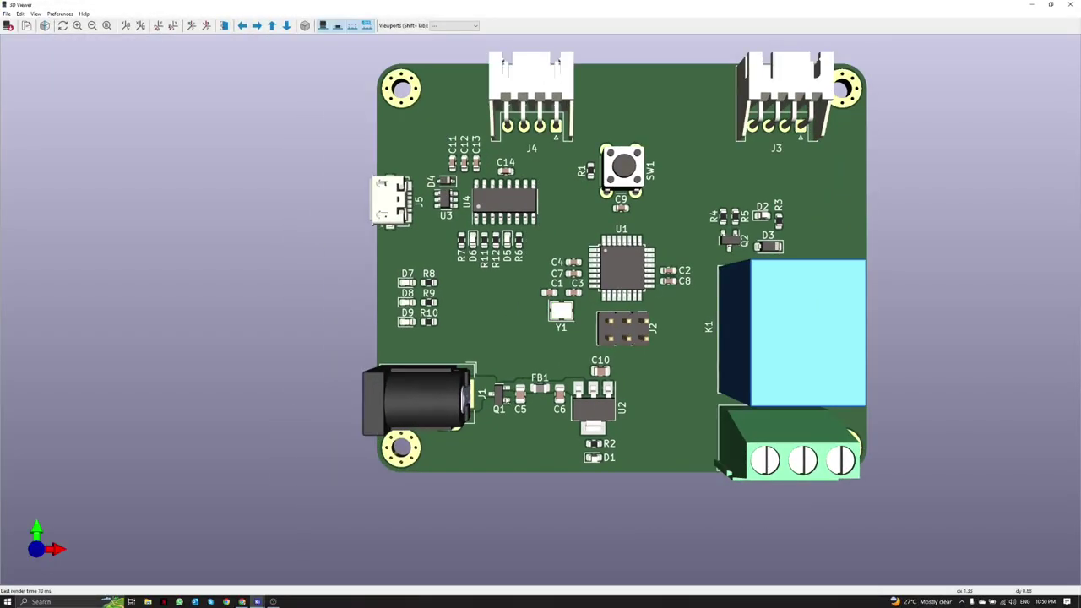
scroll(508, 401, up, 5)
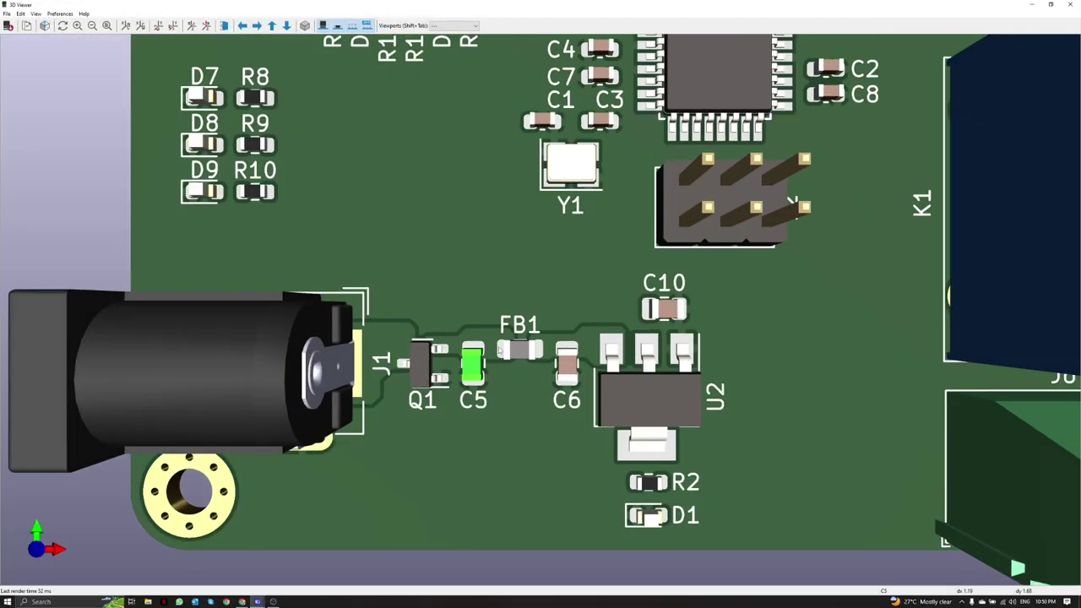
scroll(499, 353, up, 1)
scroll(406, 437, down, 5)
middle_drag(682, 228, 533, 328)
key(alt+Tab)
Step: Route a 1.270 mm wide +5V track on F.Cu from U2's small pad 2 straight down to its large +5V tab pad
scroll(533, 328, up, 5)
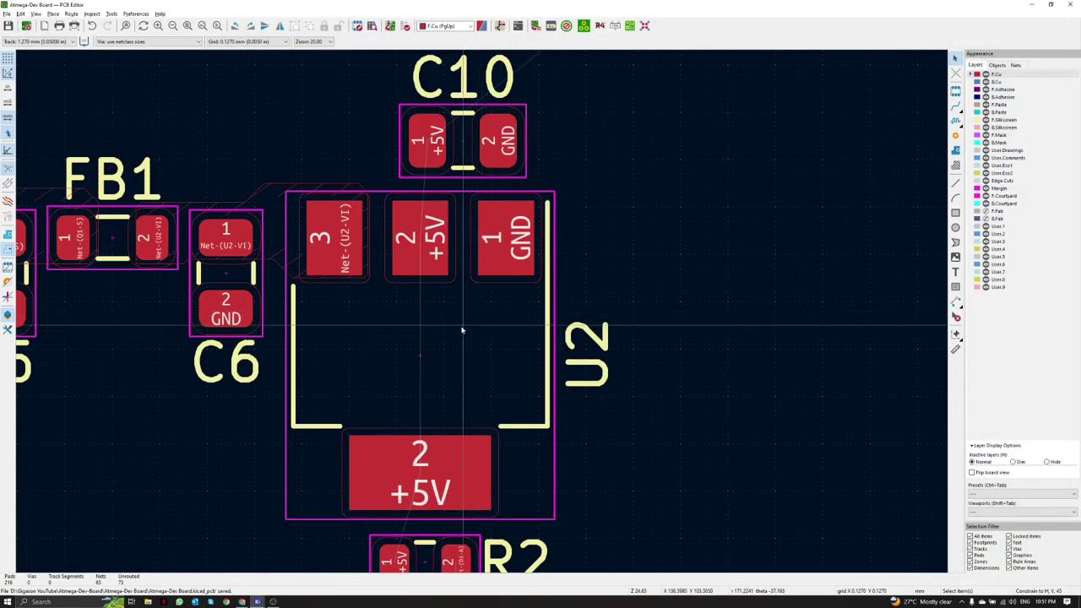
click(38, 42)
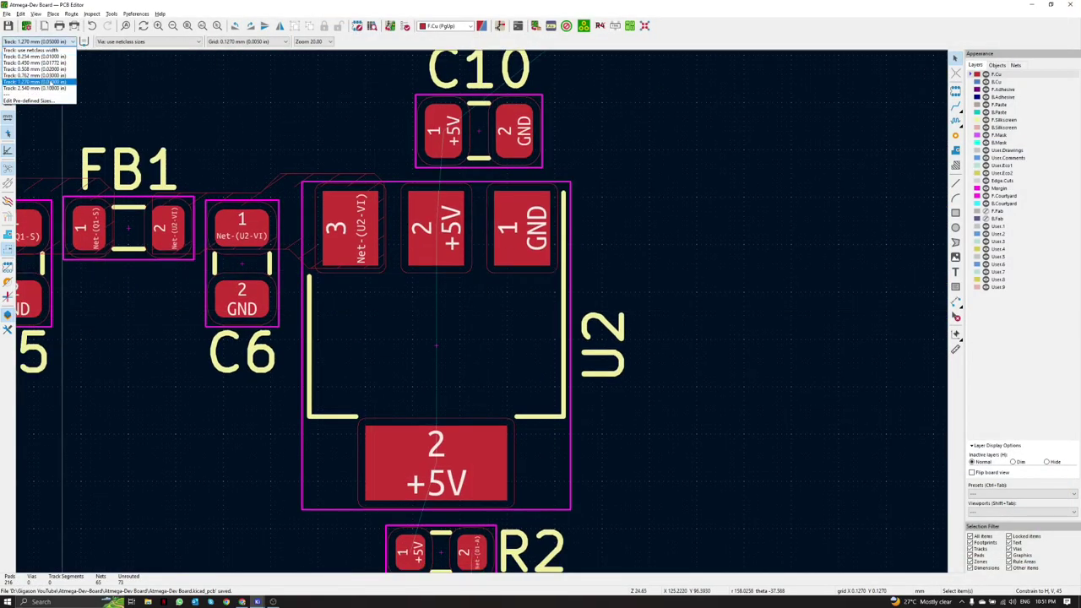
click(61, 88)
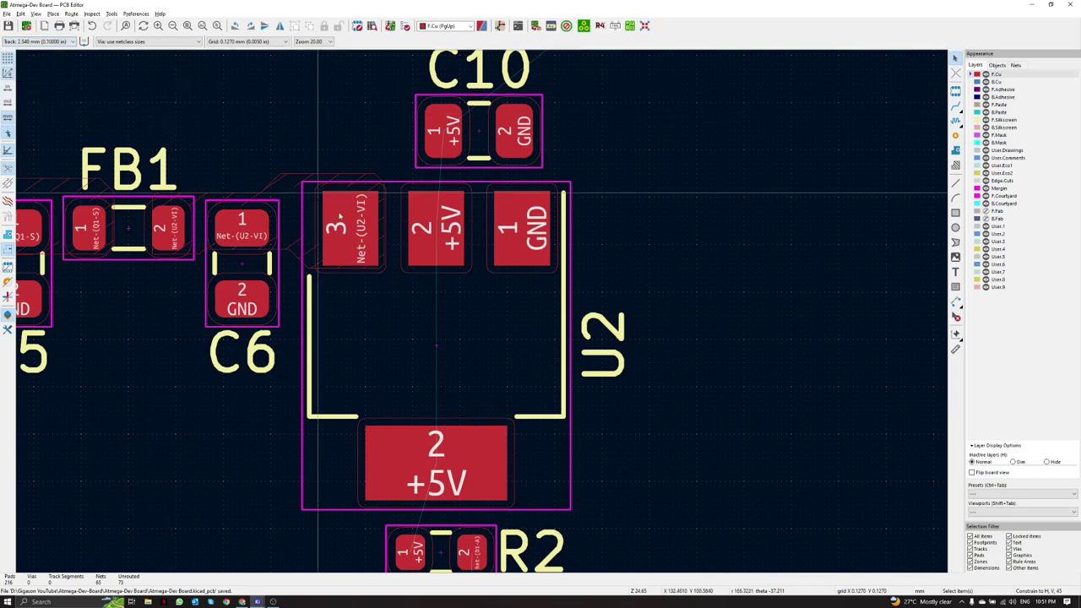
click(38, 42)
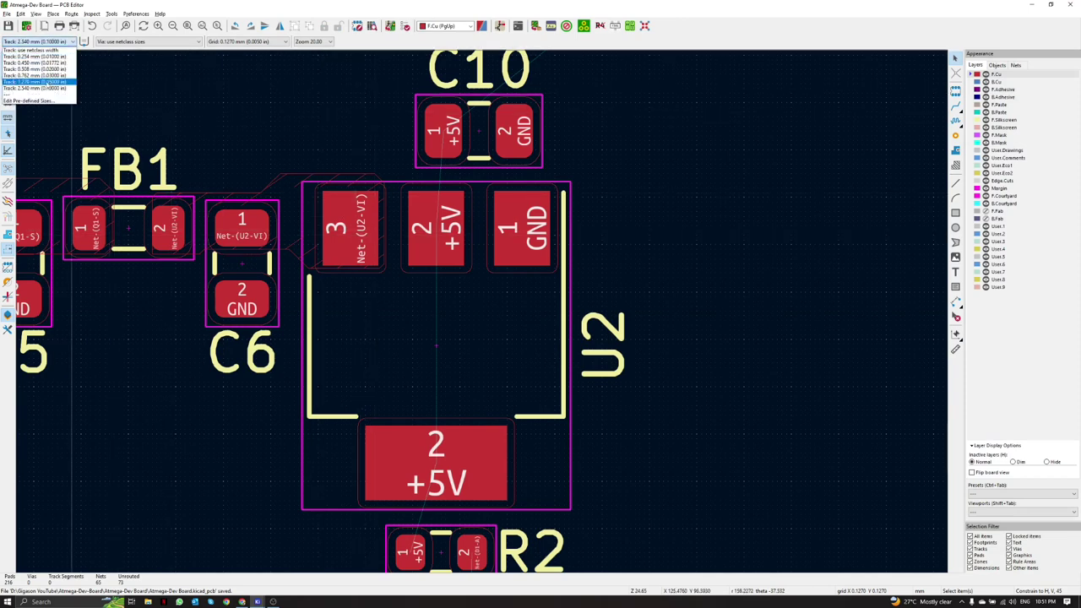
click(38, 81)
click(955, 106)
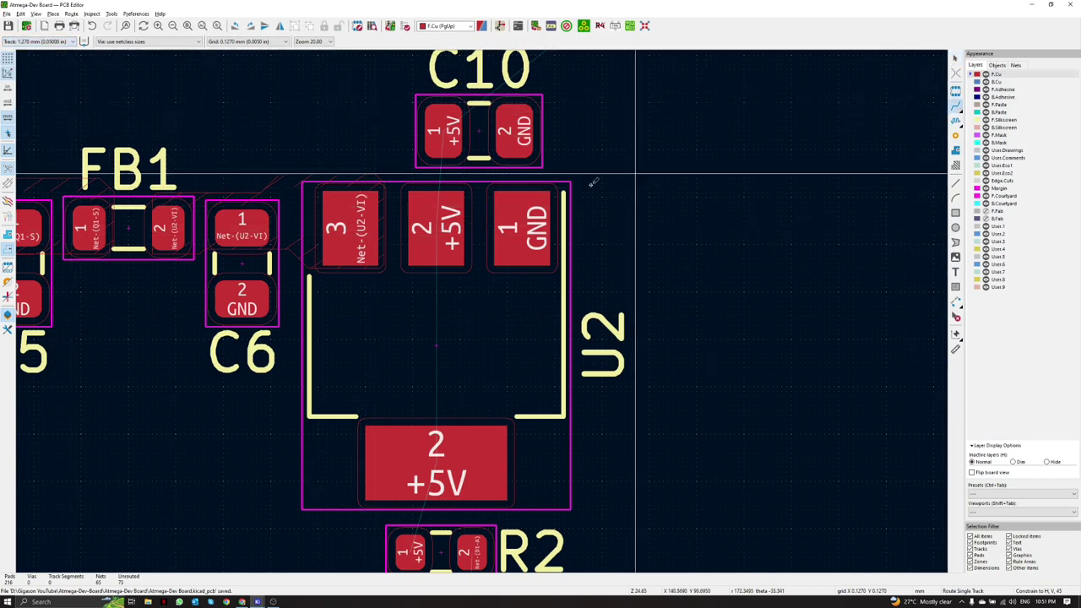
click(436, 230)
click(436, 437)
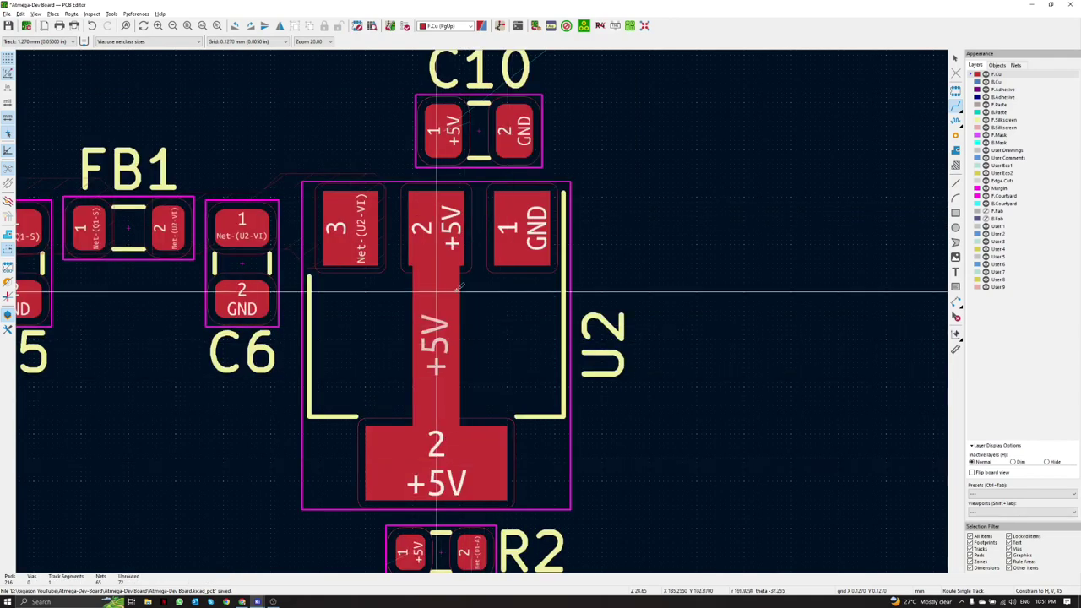
Step: Route a 0.762 mm wide +5V track on F.Cu from U2's small pad 2 to C10 pad 1
scroll(436, 291, down, 3)
scroll(439, 386, up, 5)
scroll(446, 363, down, 2)
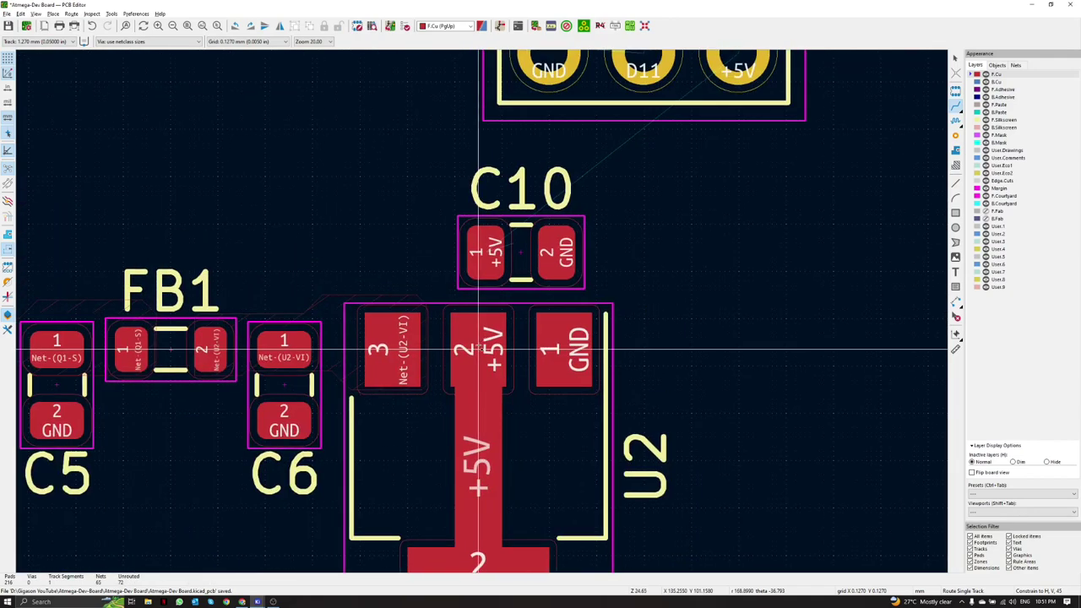
click(481, 343)
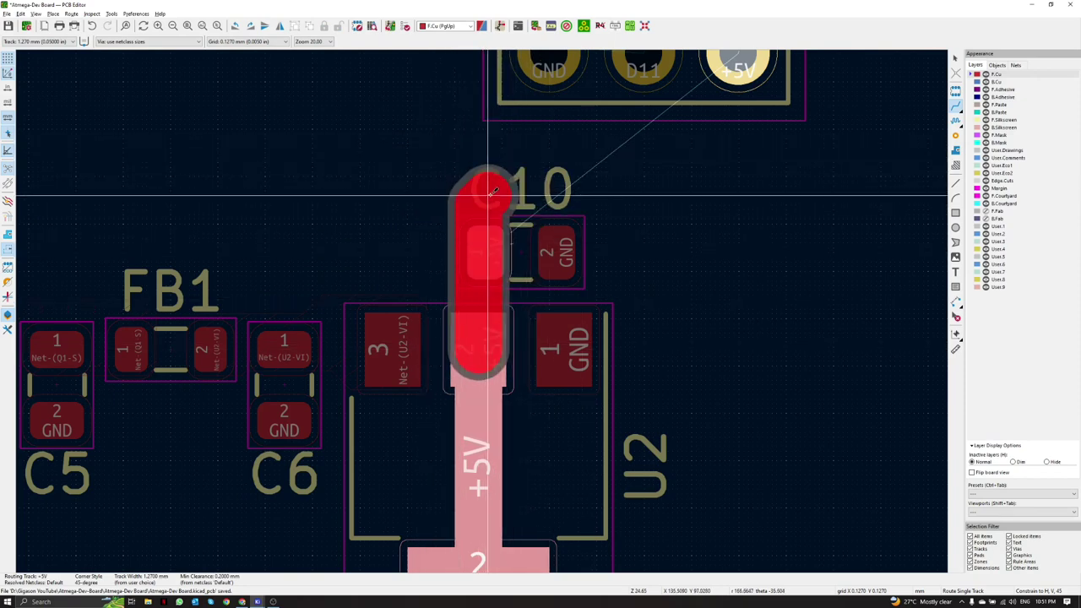
key(w)
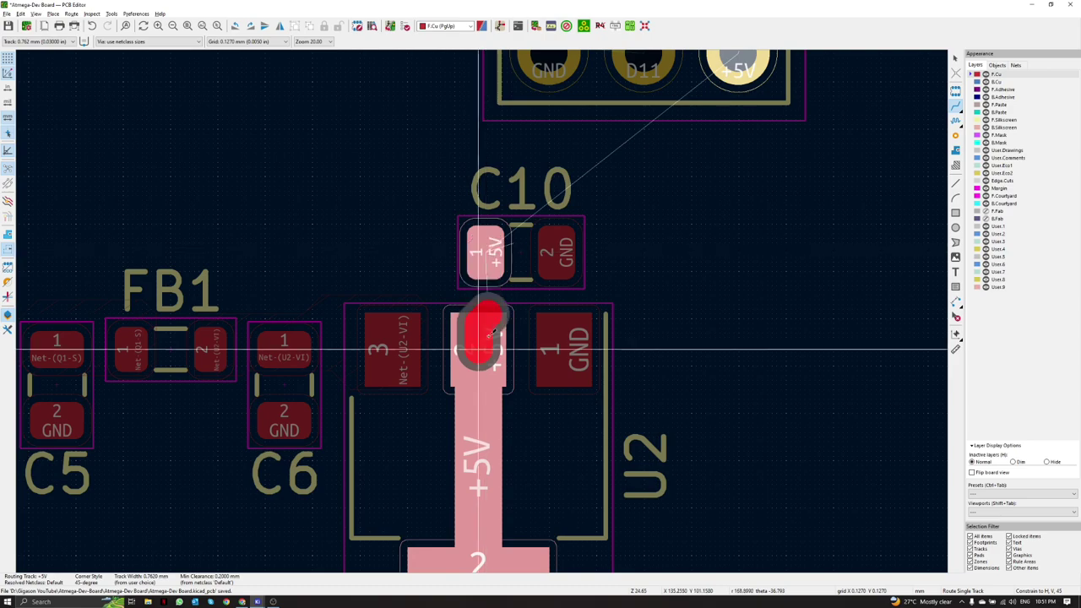
click(484, 300)
scroll(484, 304, down, 3)
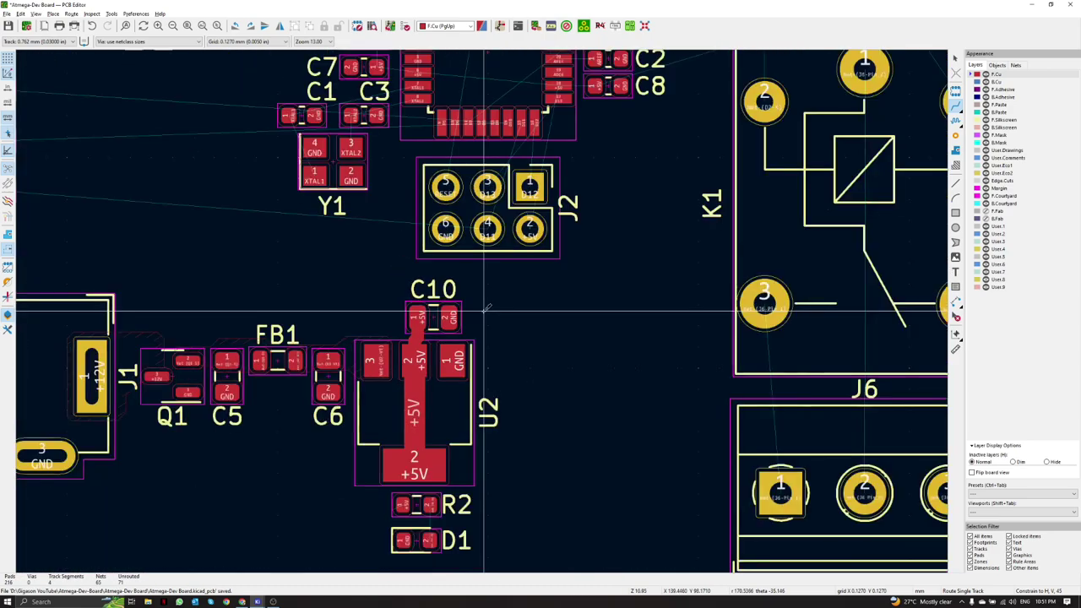
scroll(486, 309, down, 3)
scroll(456, 312, down, 4)
scroll(439, 315, up, 3)
scroll(448, 315, down, 3)
scroll(482, 315, up, 4)
scroll(482, 314, down, 2)
scroll(482, 310, up, 6)
scroll(490, 279, down, 2)
scroll(451, 302, up, 3)
key(x)
click(406, 290)
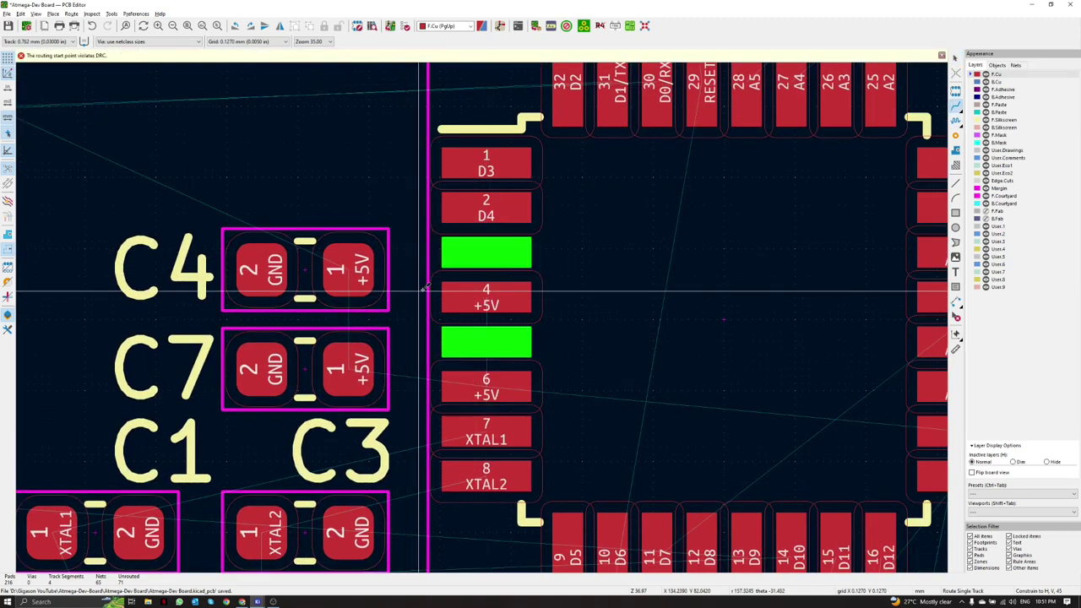
key(Escape)
click(436, 297)
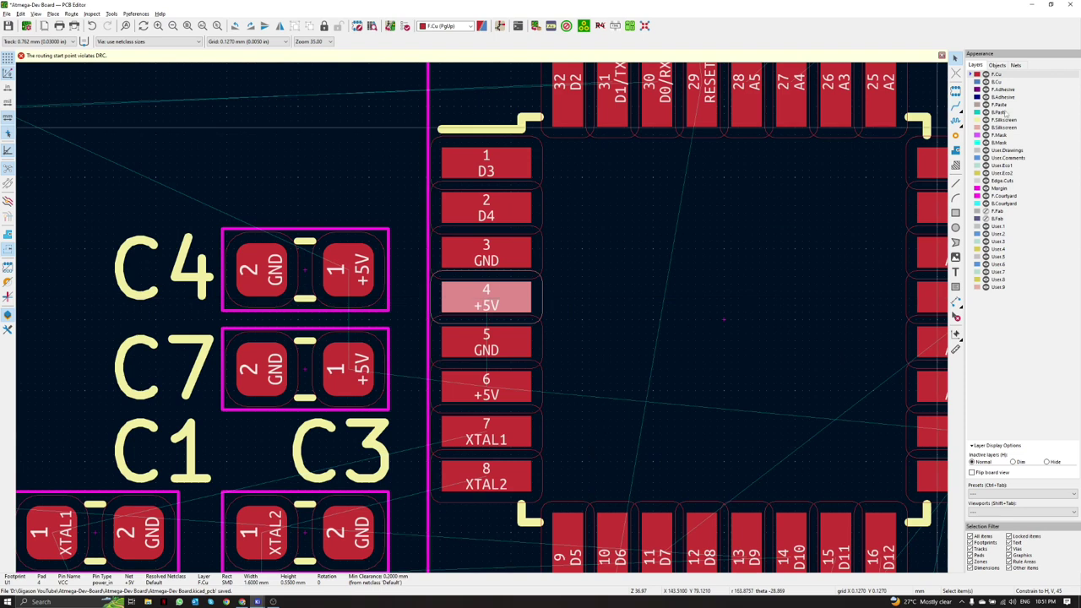
click(955, 107)
click(475, 297)
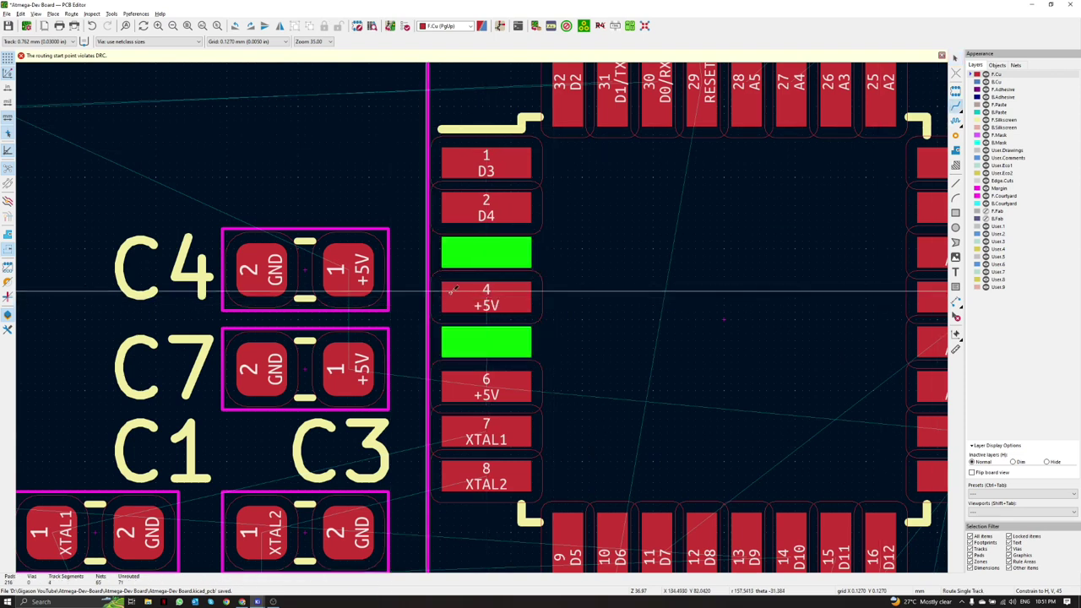
key(Escape)
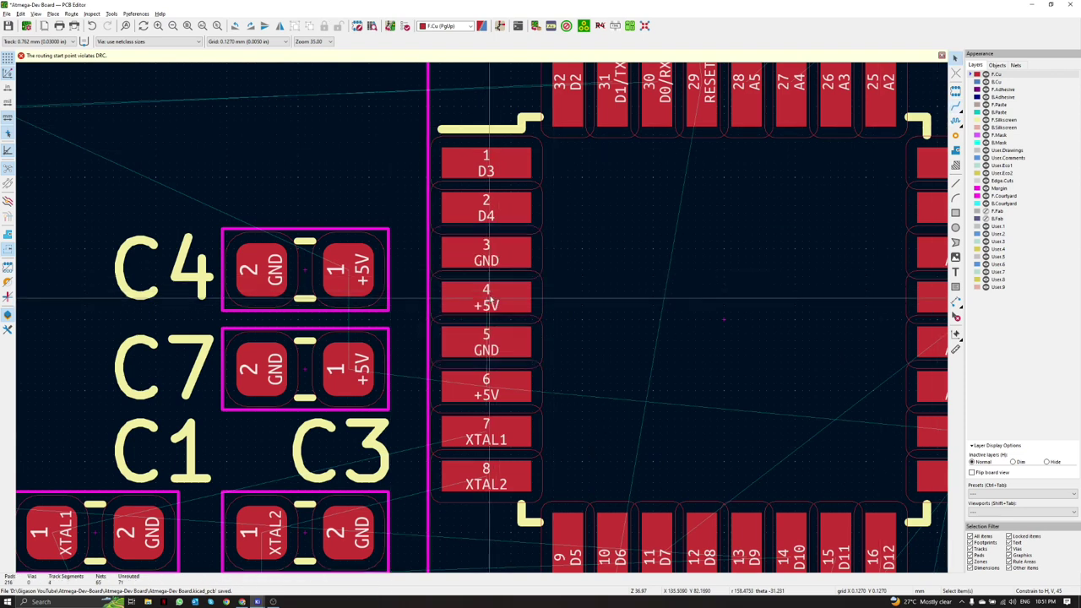
Step: Set the track width to 0.508 mm for routing single tracks
click(44, 42)
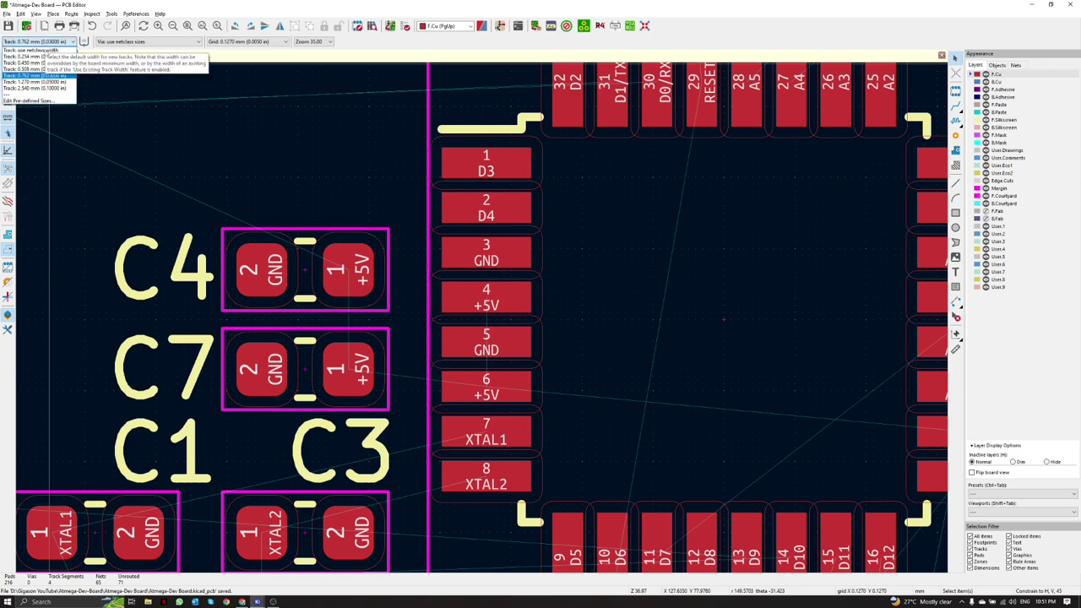
click(34, 68)
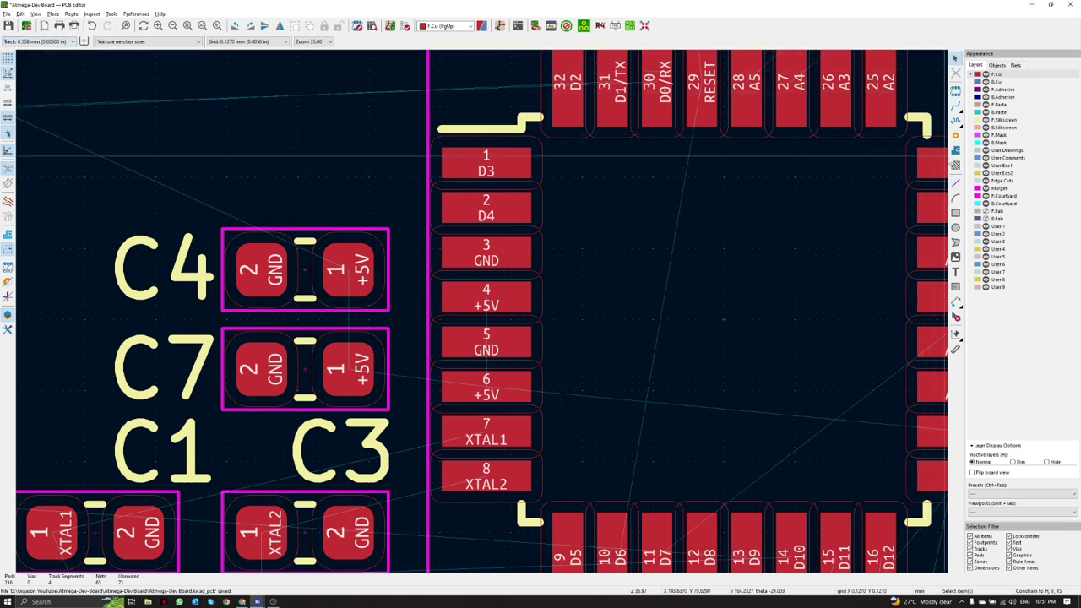
click(956, 107)
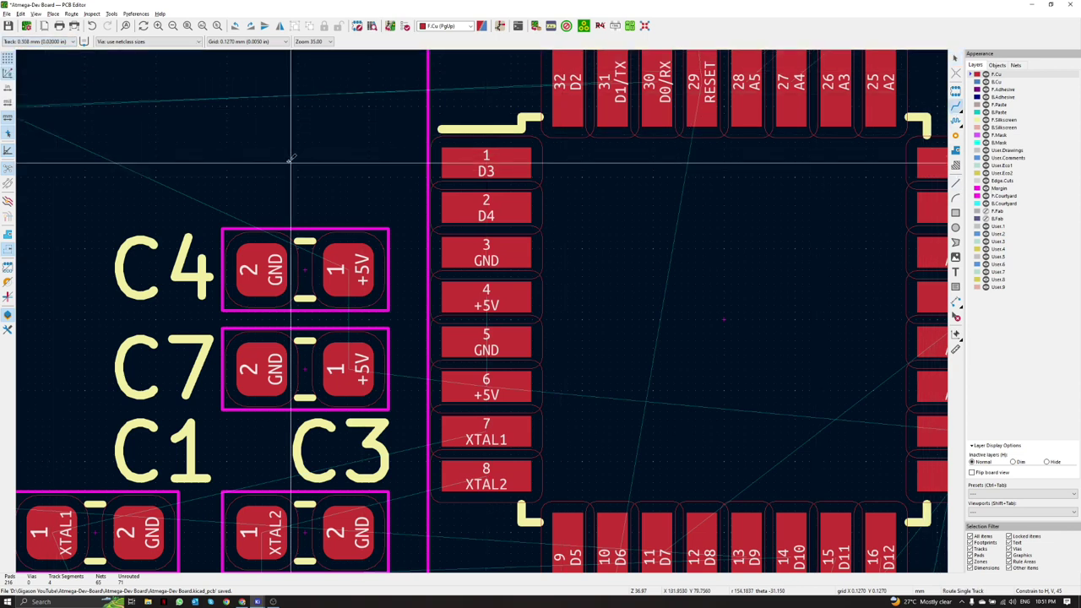
Step: Route 0.508 mm wide +5V tracks from U1 pads 4 and 6 to pad 1 of C4 and pad 1 of C7
click(349, 270)
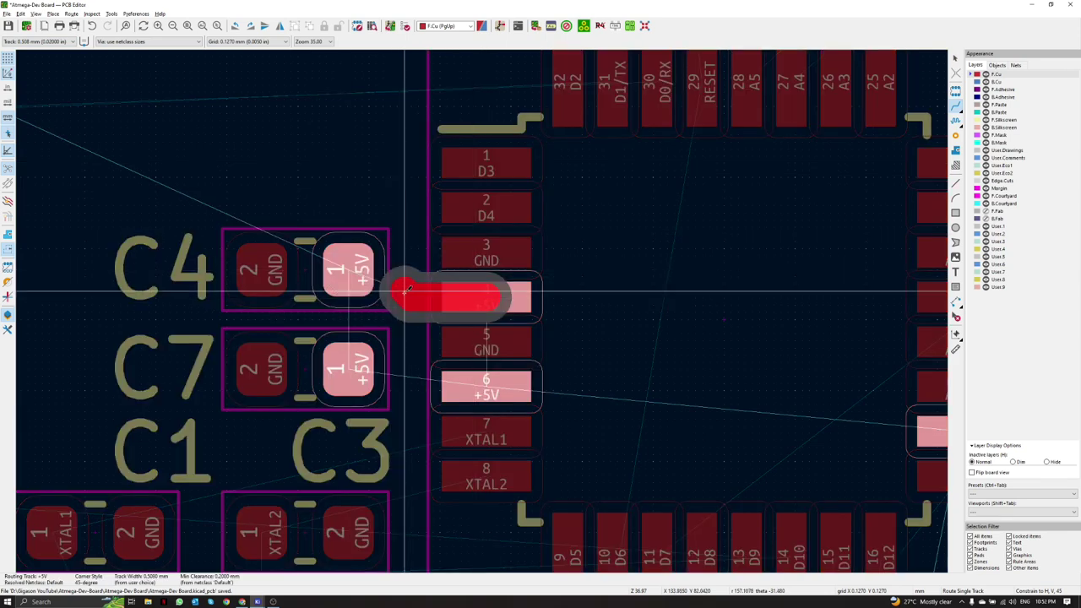
click(365, 276)
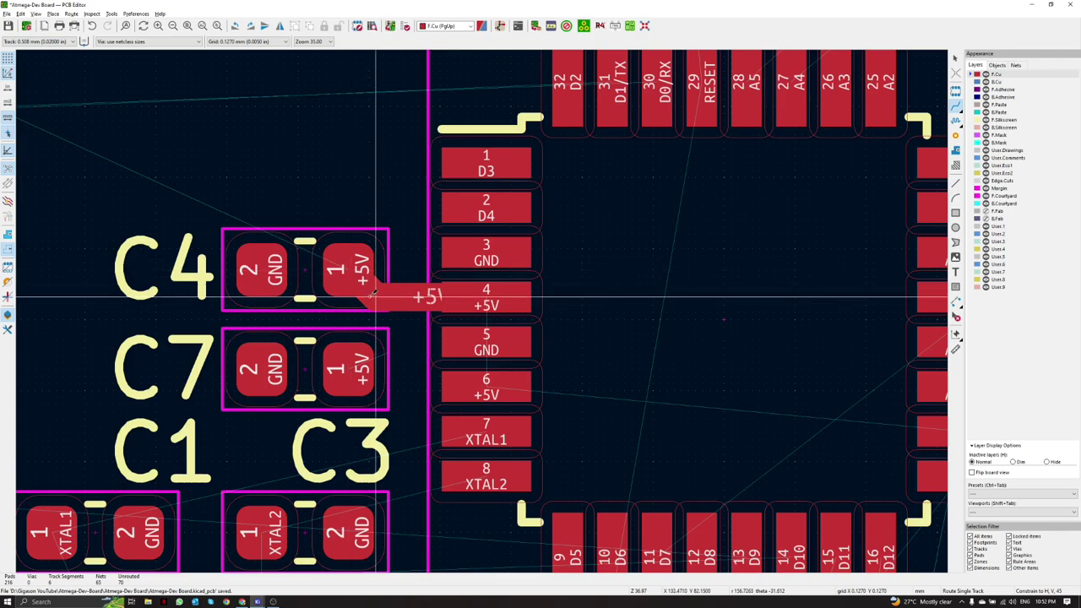
click(487, 387)
click(369, 374)
Step: Route 0.508 mm wide tracks from U1 pad 20 to C2 pad 1 and from U1 pad 18 to C8 pad 1
scroll(421, 291, down, 3)
middle_drag(483, 314, 235, 283)
scroll(467, 282, up, 3)
click(320, 320)
click(459, 322)
shift+scroll(465, 376, down, 2)
click(342, 338)
click(473, 338)
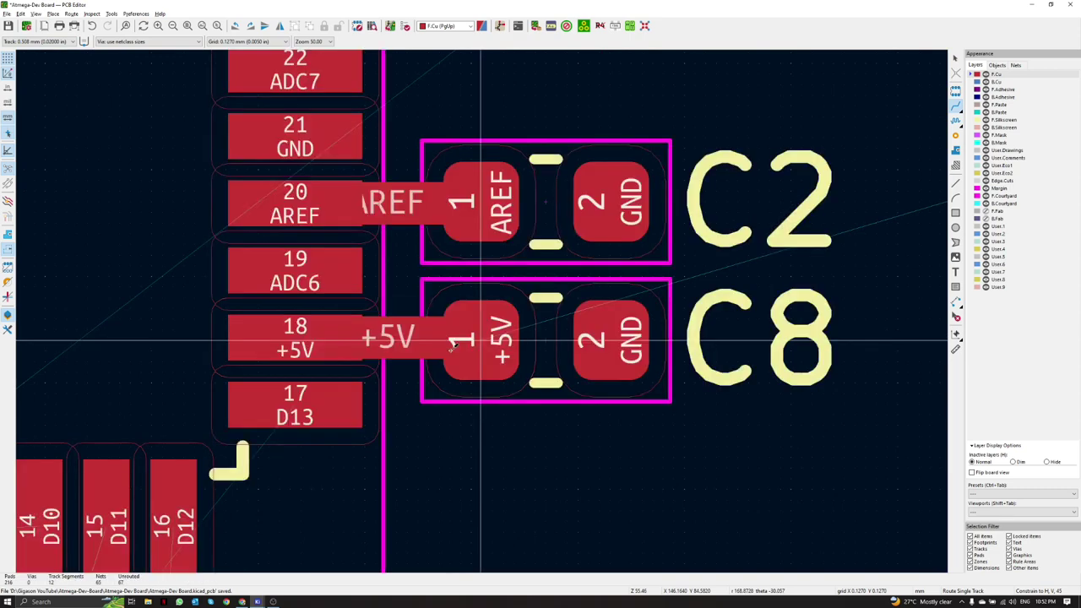
Step: Refill all zones, and undo the tracks just routed between U1 and C2, C8, C7 and C4
scroll(477, 338, down, 3)
key(b)
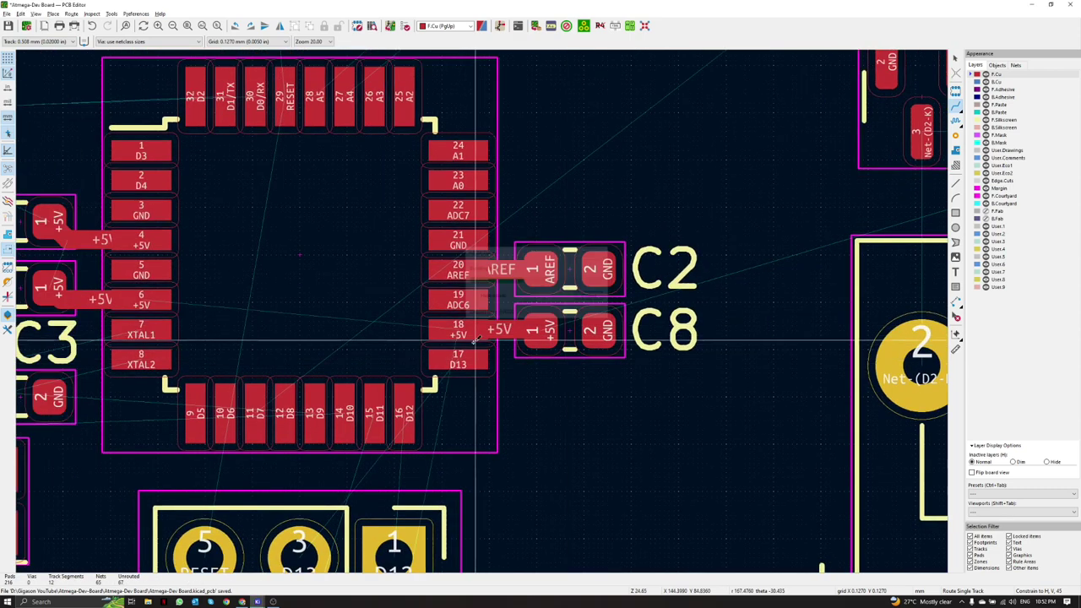
scroll(439, 317, down, 1)
scroll(327, 288, up, 2)
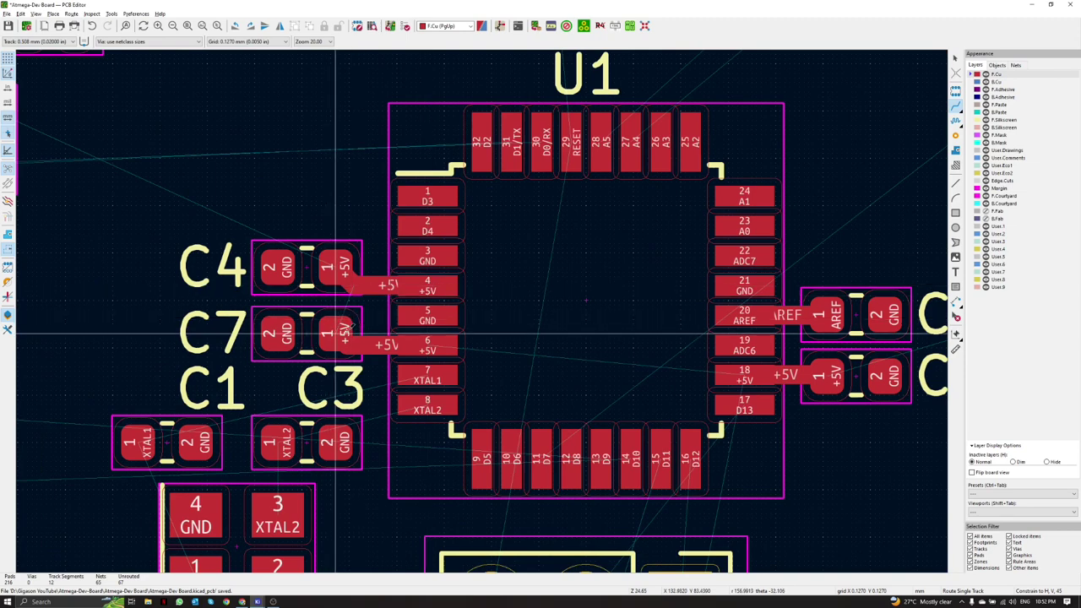
key(Escape)
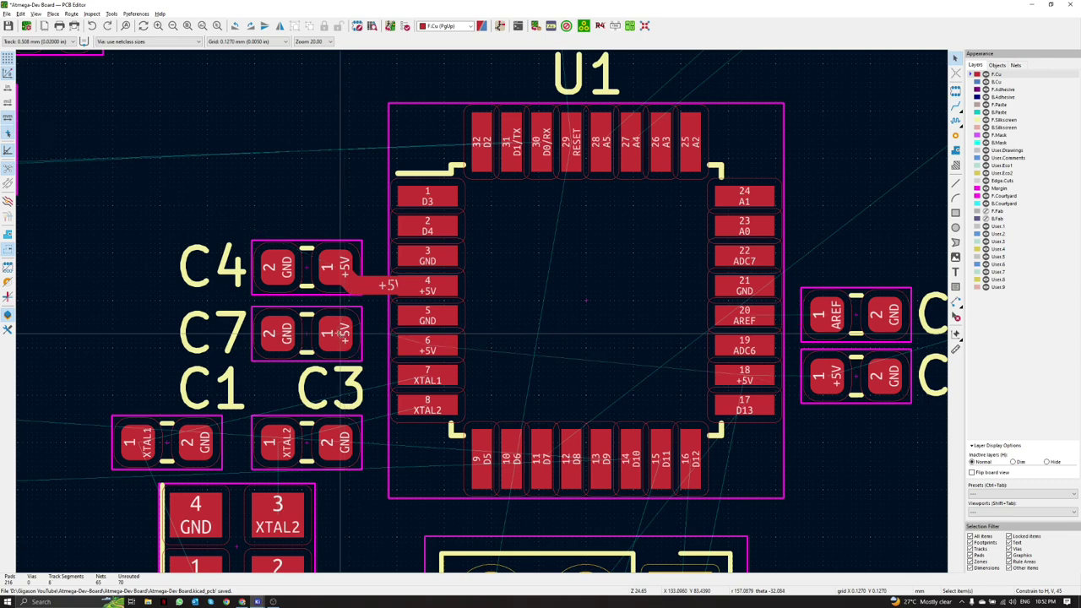
key(ctrl+z)
Step: Align capacitor C7 to the vertical center of U1 pad 6
scroll(358, 353, up, 2)
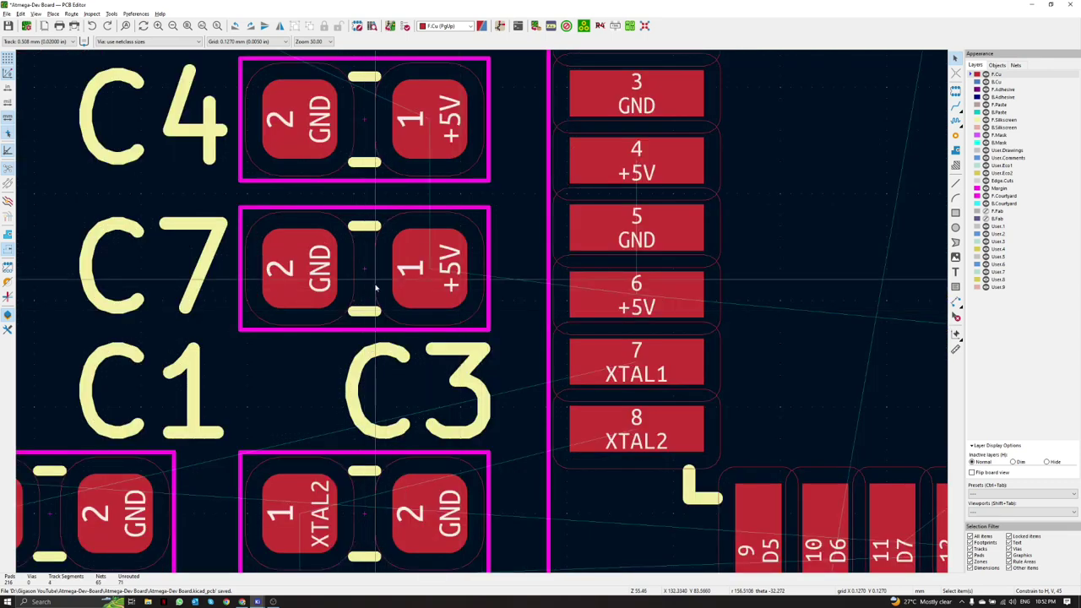
click(376, 288)
right_click(661, 291)
mouse_move(696, 428)
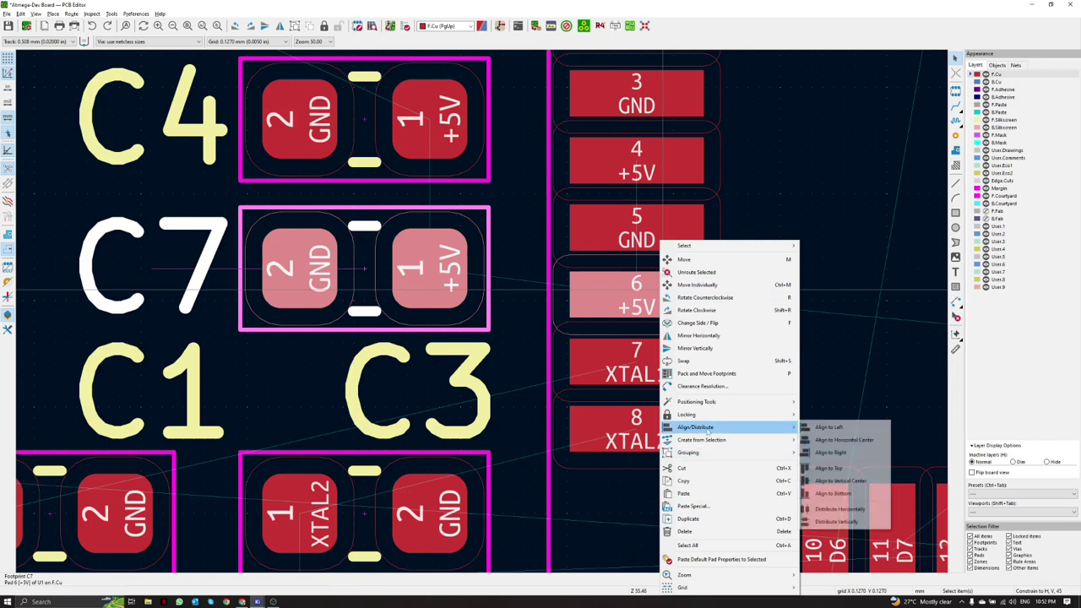
click(832, 480)
Step: Align capacitor C4 to the vertical center of U1 pad 4
middle_drag(493, 275, 530, 463)
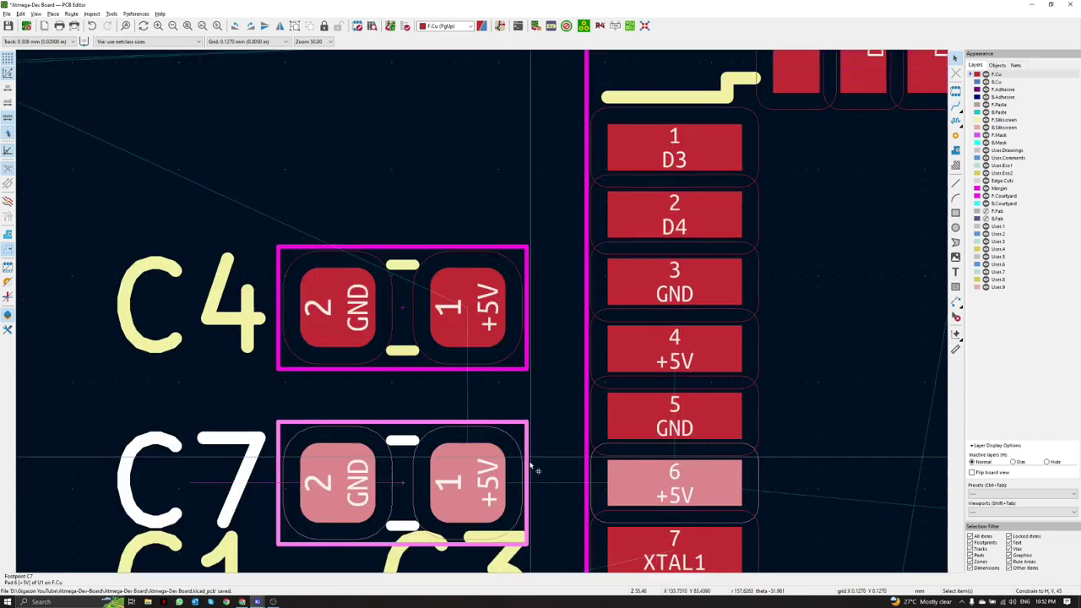
click(411, 319)
shift+click(669, 341)
right_click(669, 341)
mouse_move(706, 426)
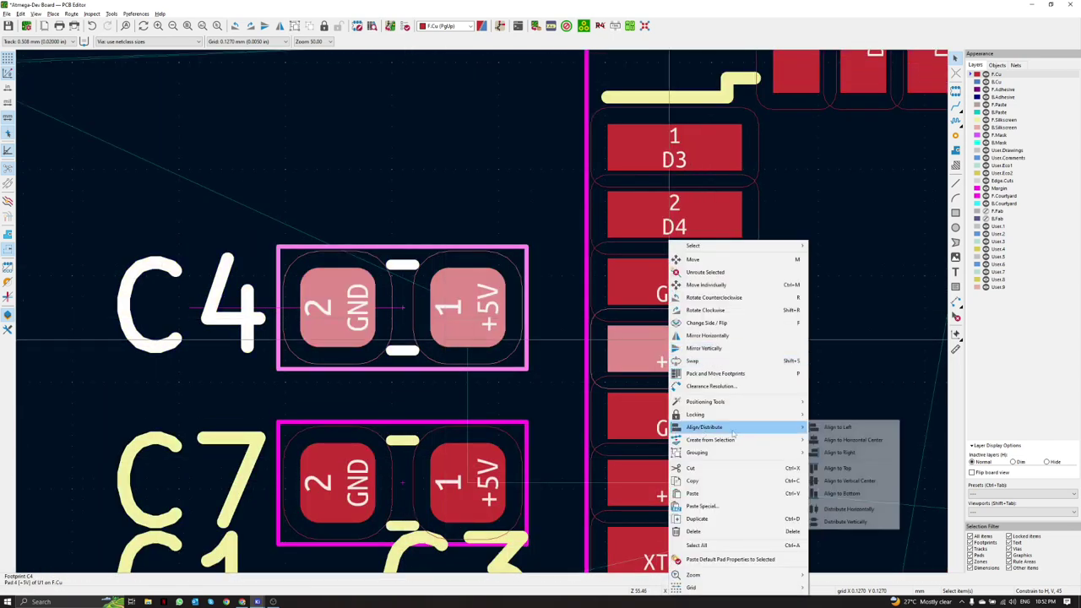
click(855, 478)
scroll(377, 147, down, 3)
click(378, 148)
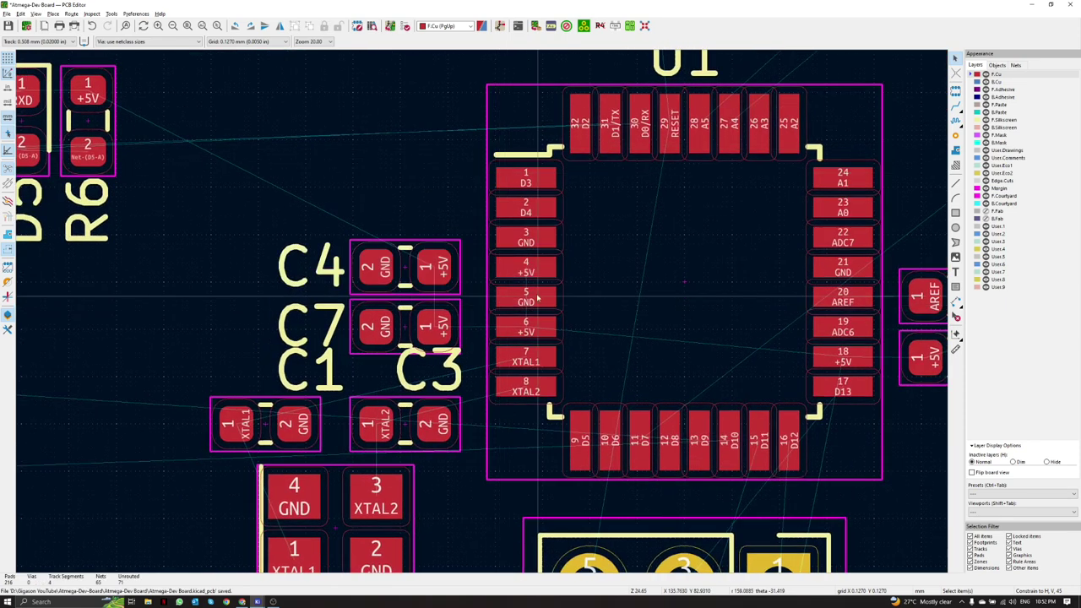
Step: Route 0.508 mm wide +5V tracks from U1 pads 4 and 6 to C4 and C7 pad 1, and link the two capacitor pads
scroll(533, 263, up, 2)
key(x)
click(321, 310)
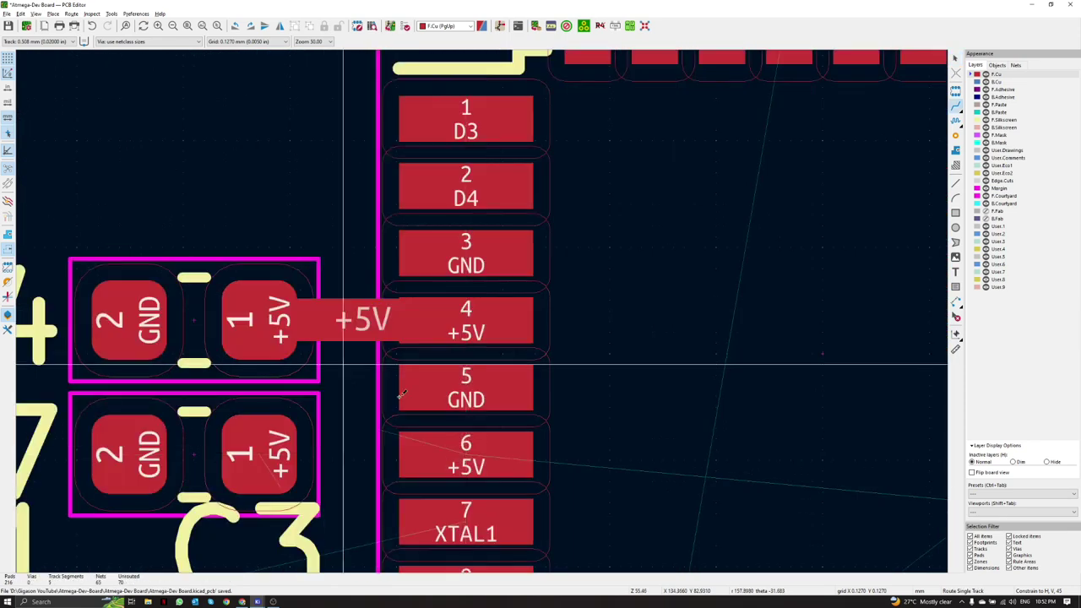
click(467, 453)
click(259, 455)
click(268, 452)
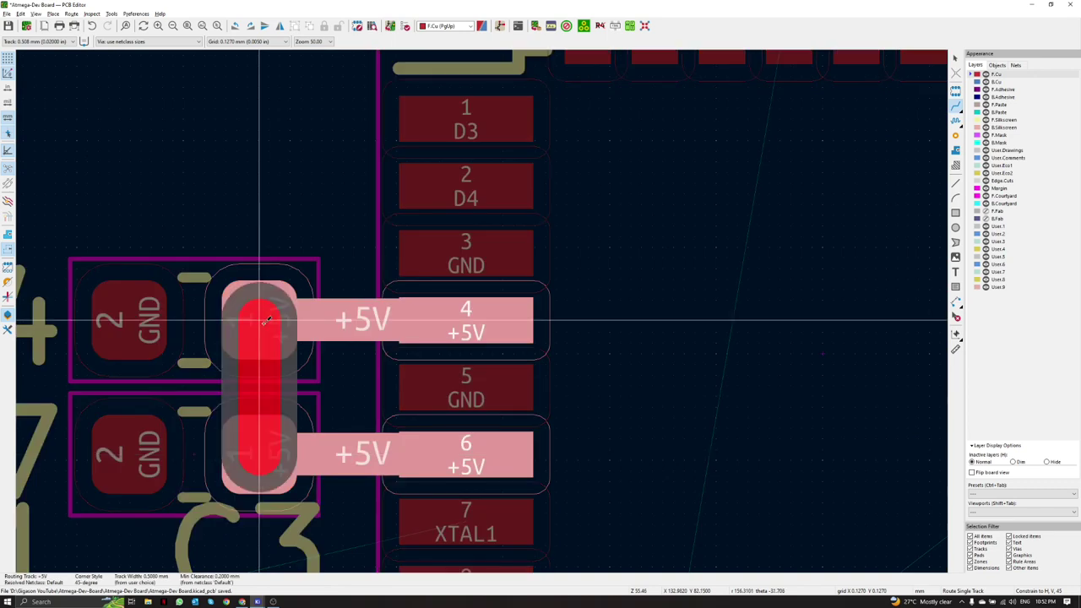
click(260, 319)
Step: Move C1, C3 and crystal Y1 together about 0.25 mm down, away from C7
scroll(313, 498, down, 2)
middle_drag(487, 290, 500, 256)
drag(494, 250, 288, 482)
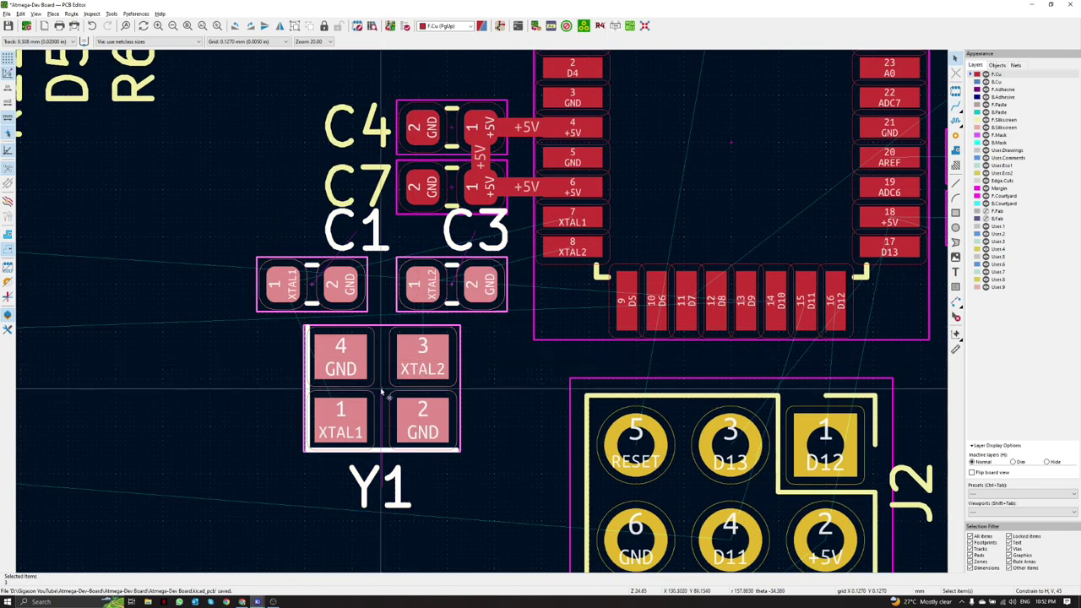
key(m)
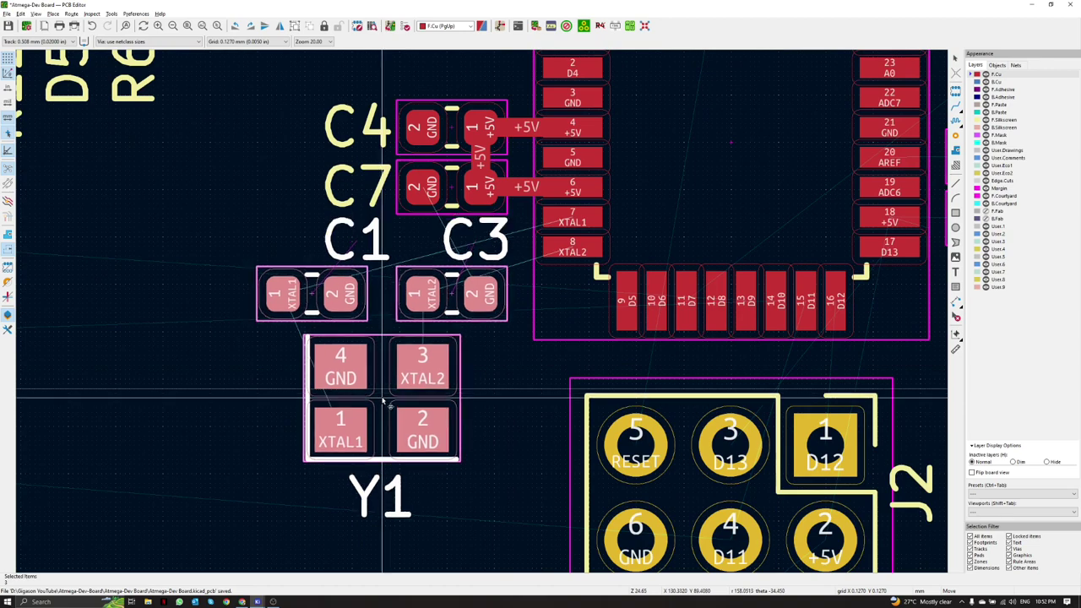
click(383, 401)
middle_drag(502, 353, 471, 354)
scroll(542, 243, up, 2)
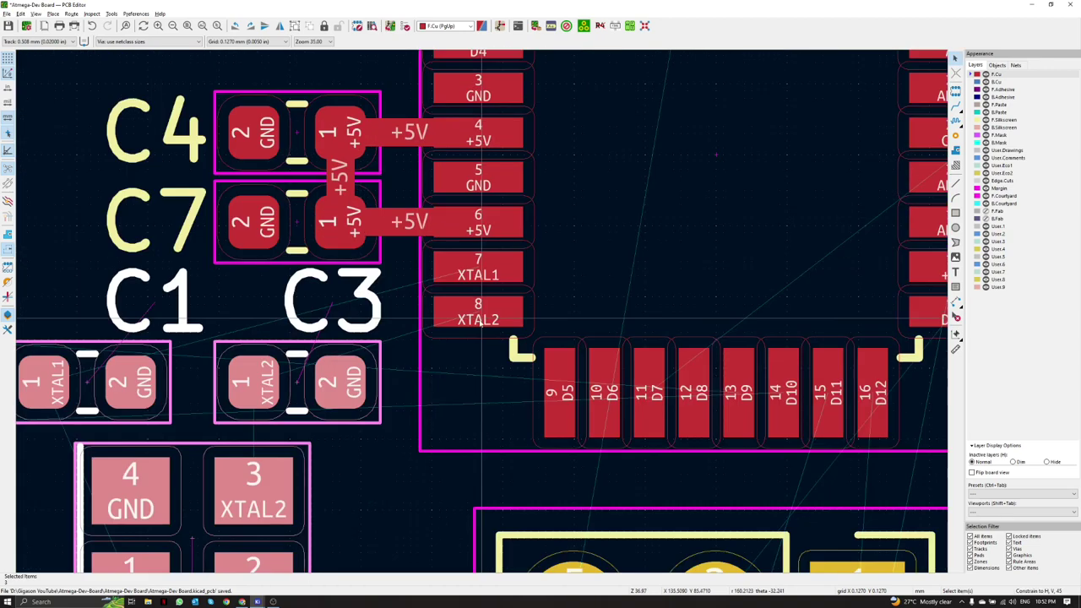
middle_drag(482, 312, 526, 278)
click(314, 289)
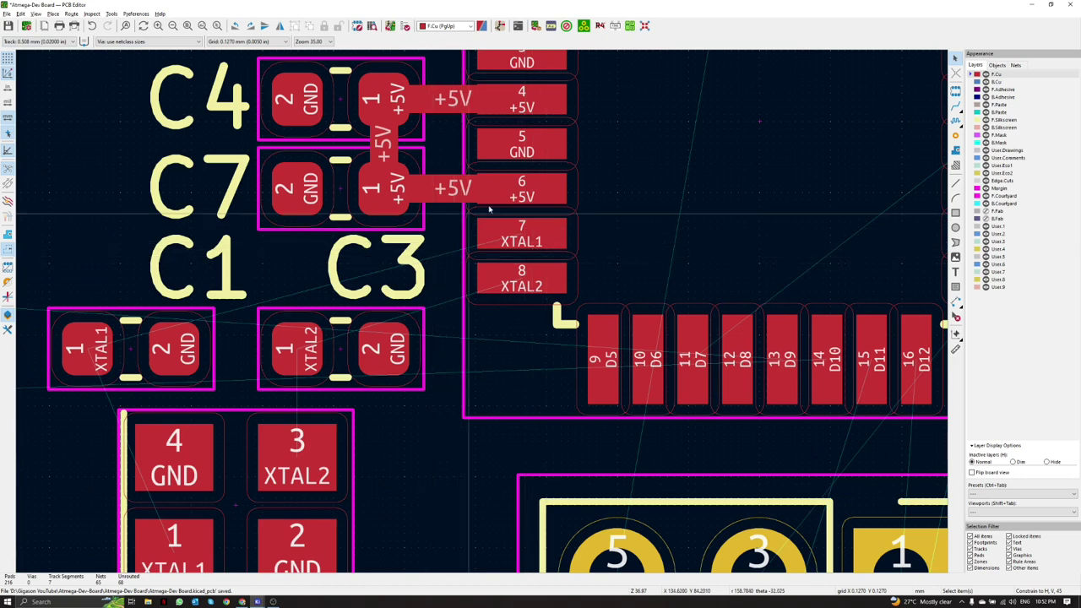
Step: Set the track width to 0.254 mm for routing the crystal tracks
click(46, 42)
click(38, 54)
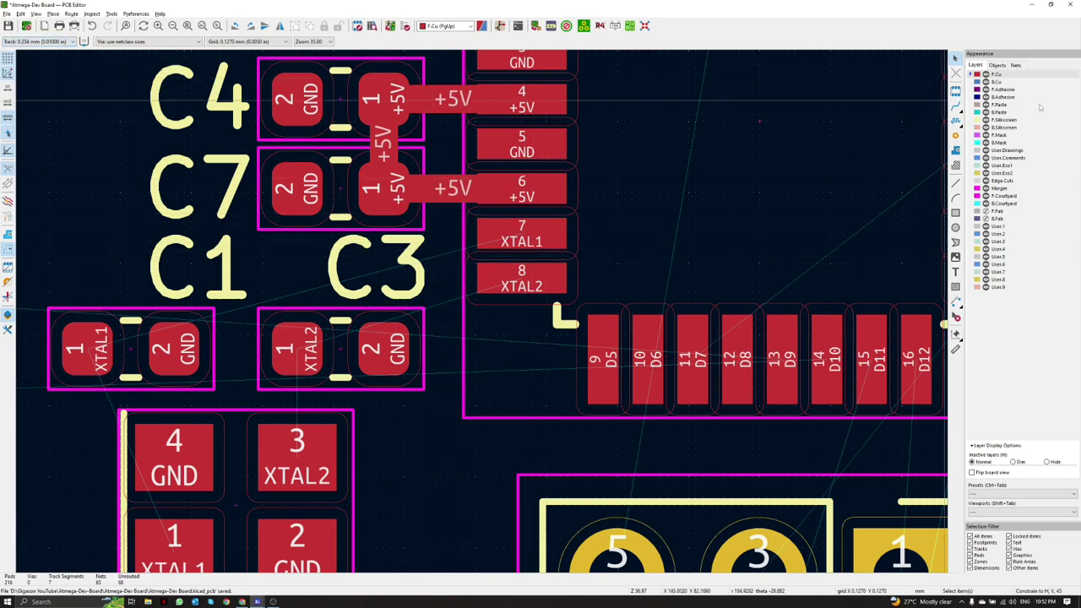
key(x)
click(519, 281)
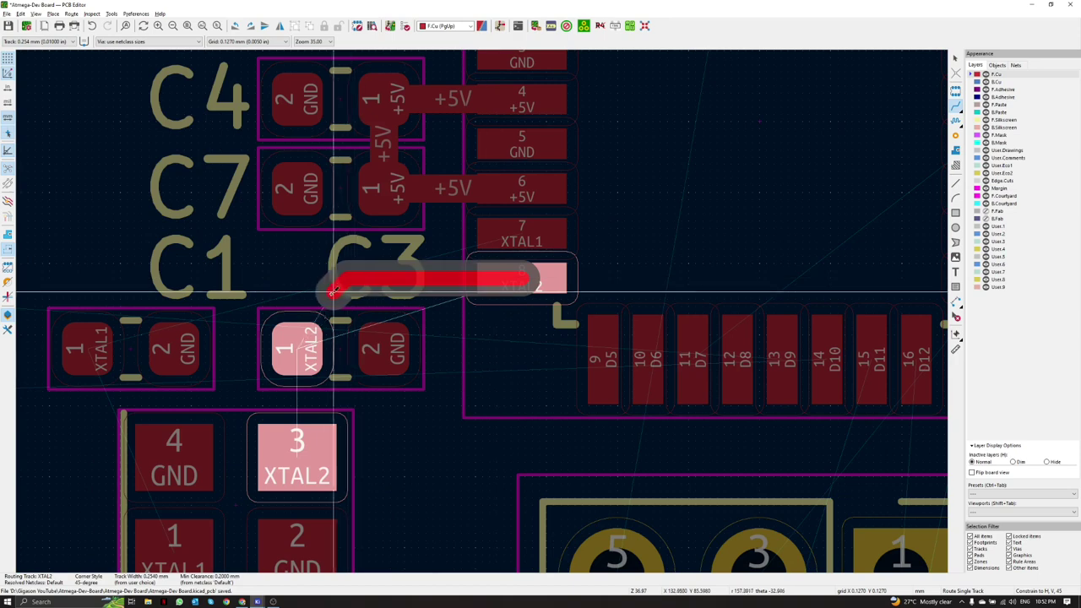
click(309, 291)
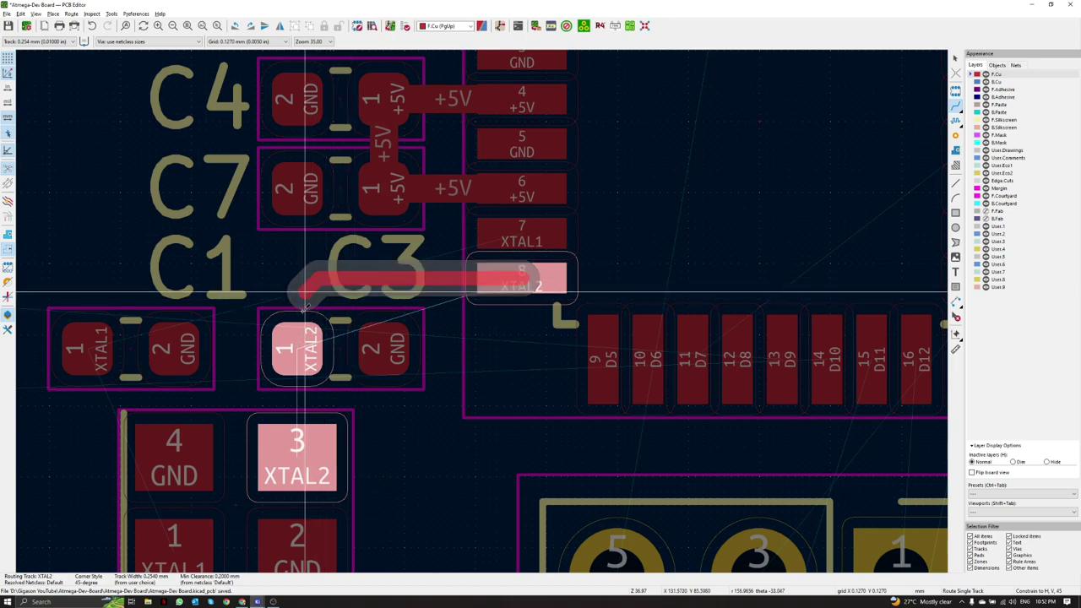
key(Escape)
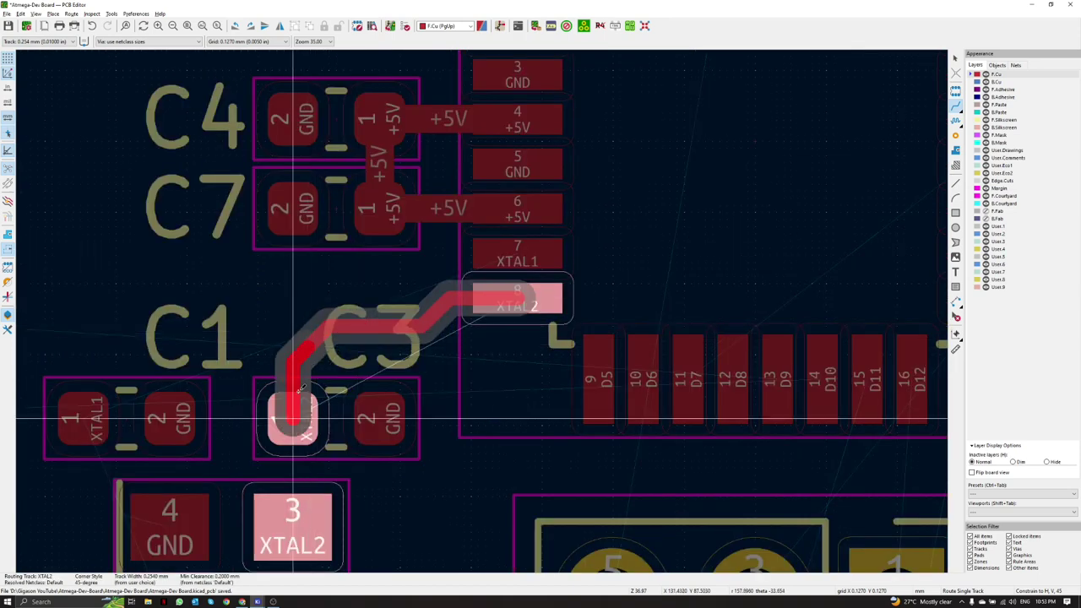
Step: Route the 0.254 mm wide XTAL2 track from U1 pad 8 to C3 pad 1 and on to Y1 pad 3
click(312, 418)
middle_drag(295, 418, 325, 318)
key(x)
click(312, 418)
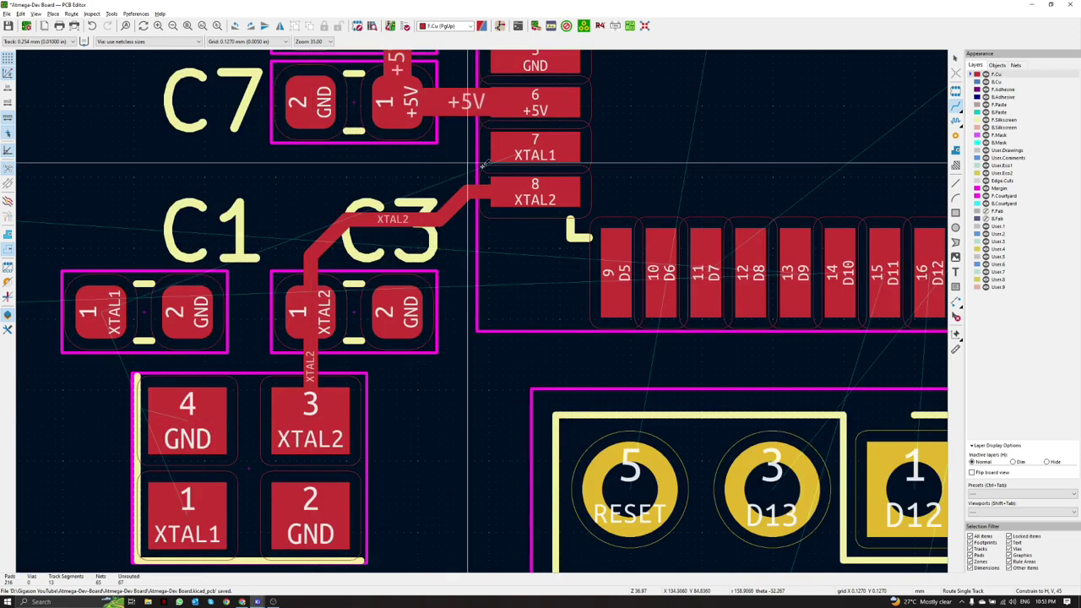
Step: Route the 0.254 mm wide XTAL1 track from U1 pad 7 to C1 pad 1 and on to Y1 pad 1, and refill the zones
click(535, 148)
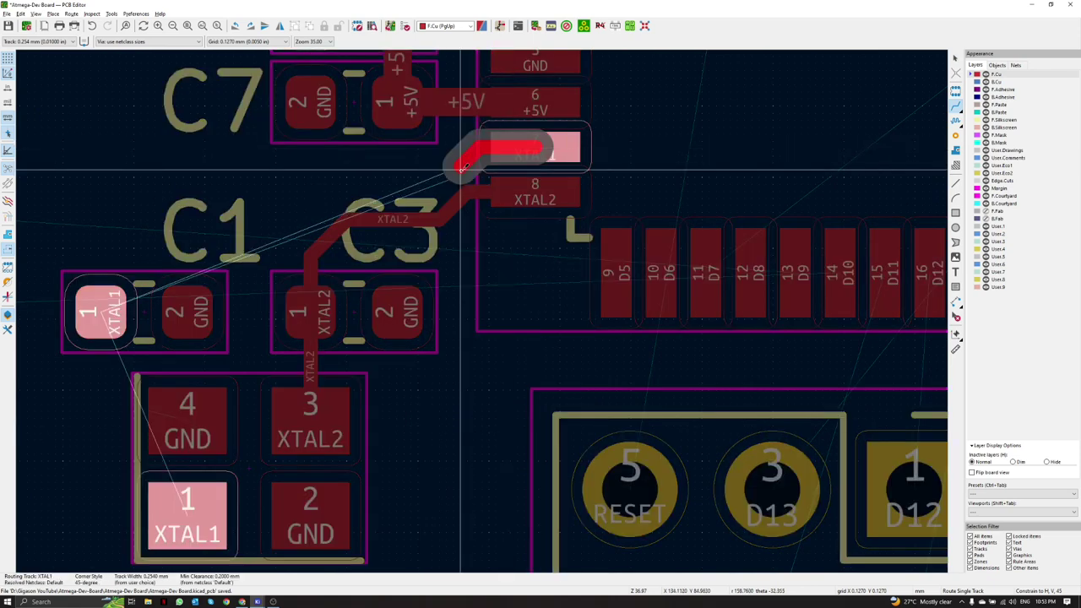
click(426, 176)
click(317, 178)
middle_drag(169, 198, 288, 169)
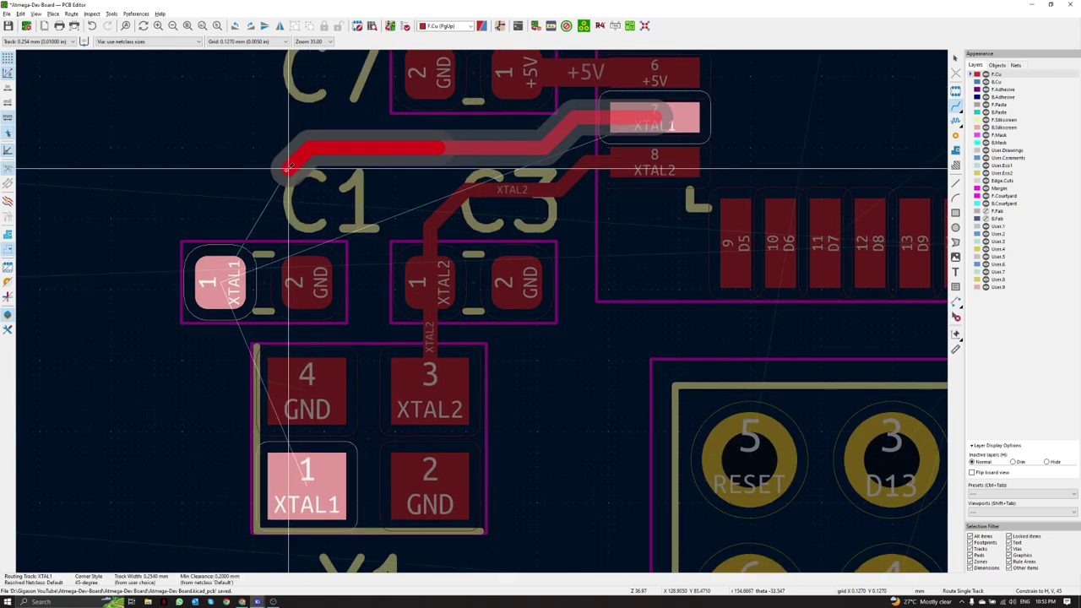
click(247, 290)
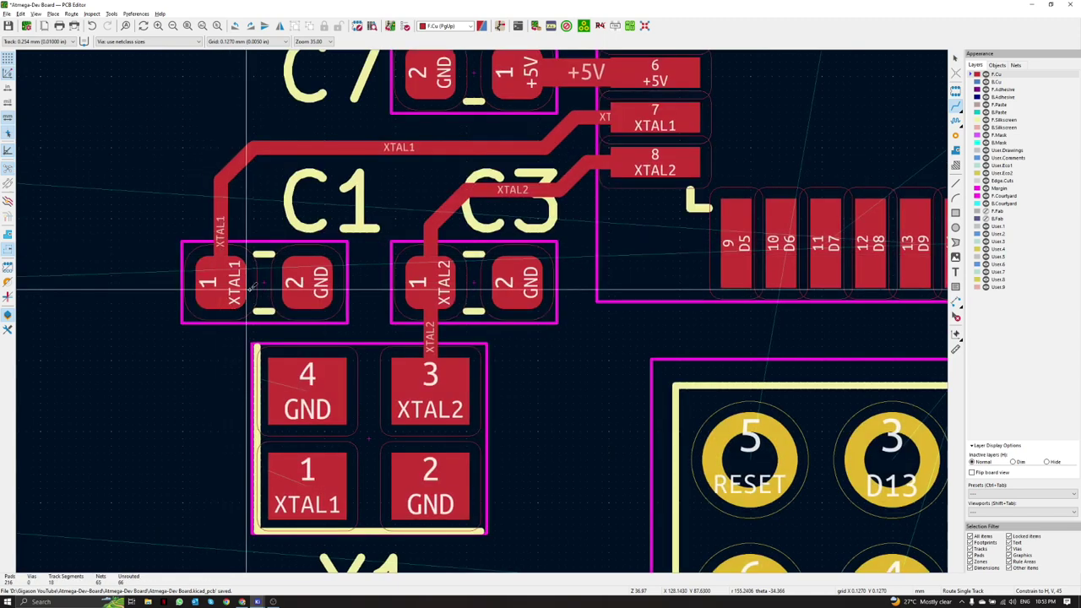
middle_drag(247, 290, 272, 194)
click(245, 187)
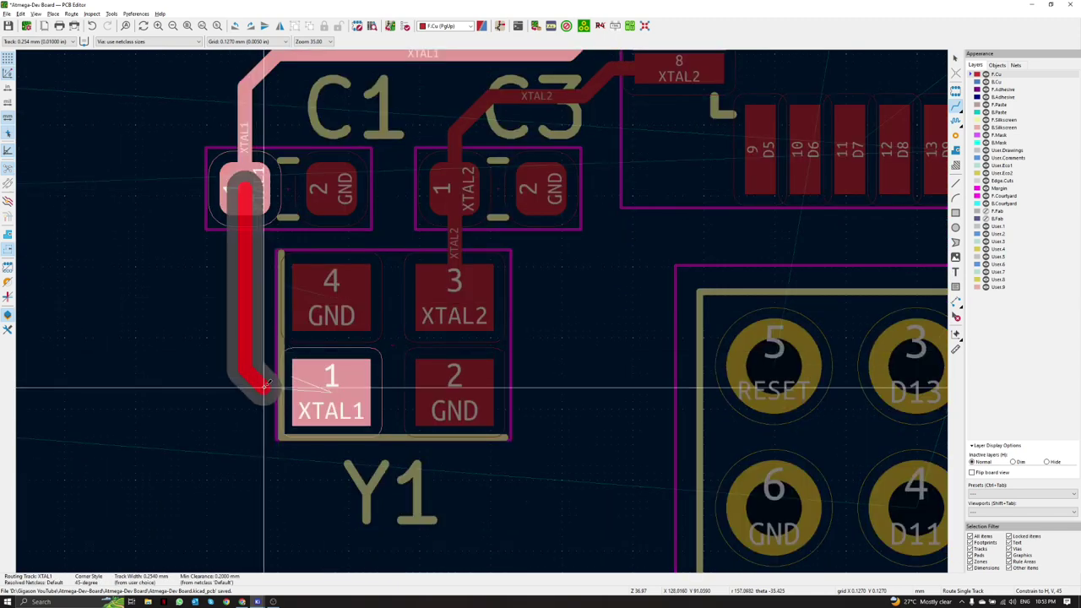
click(291, 384)
scroll(291, 385, down, 3)
key(b)
middle_drag(502, 255, 461, 280)
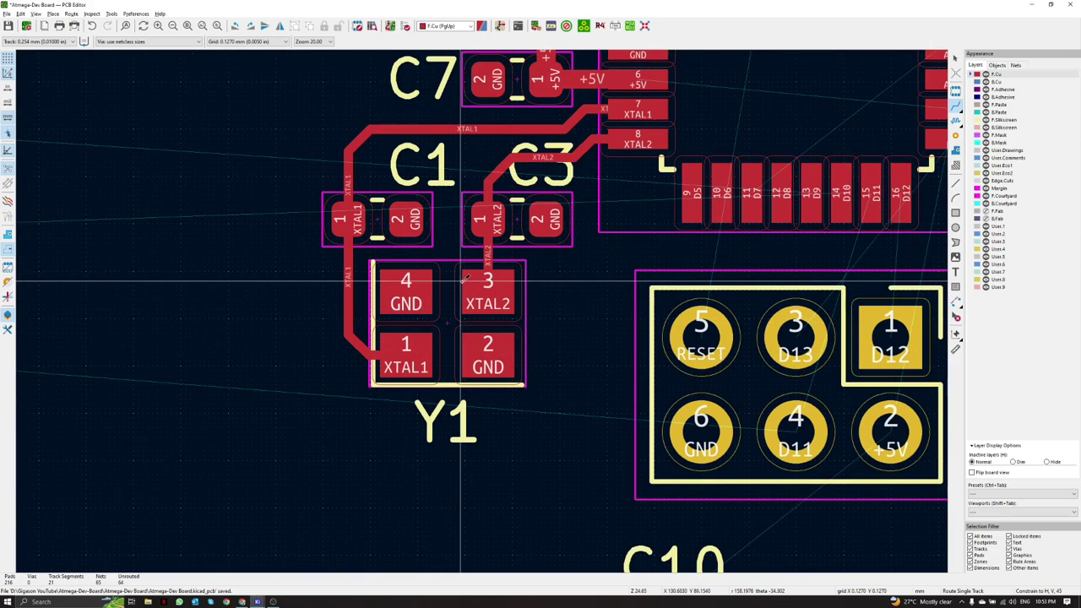
Step: Inspect the tracks around U1 and crystal Y1 in the 3D view of the board
key(alt+3)
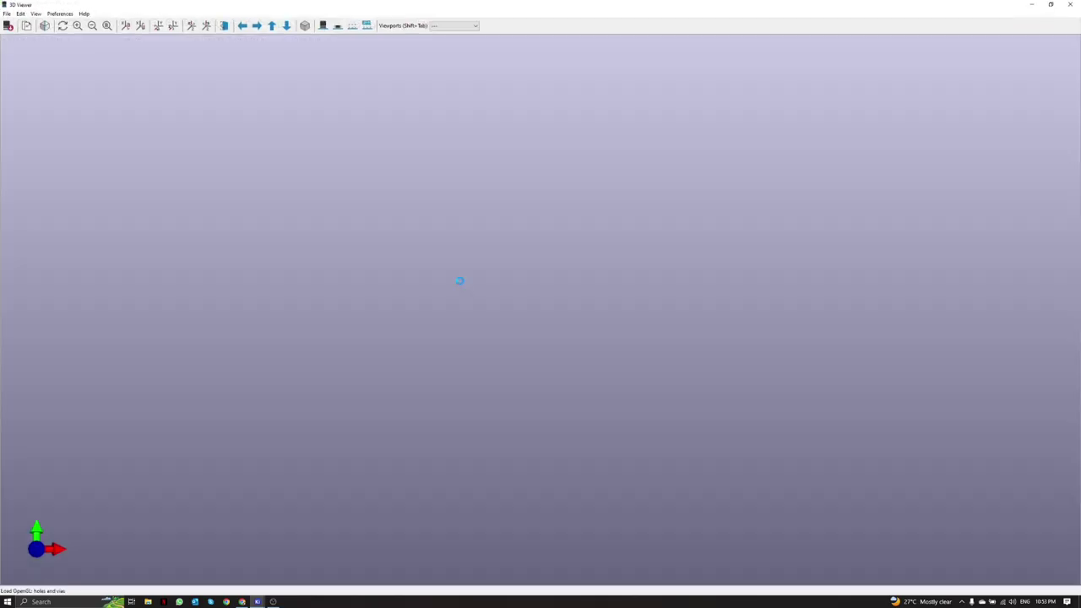
scroll(507, 359, up, 3)
scroll(508, 358, up, 2)
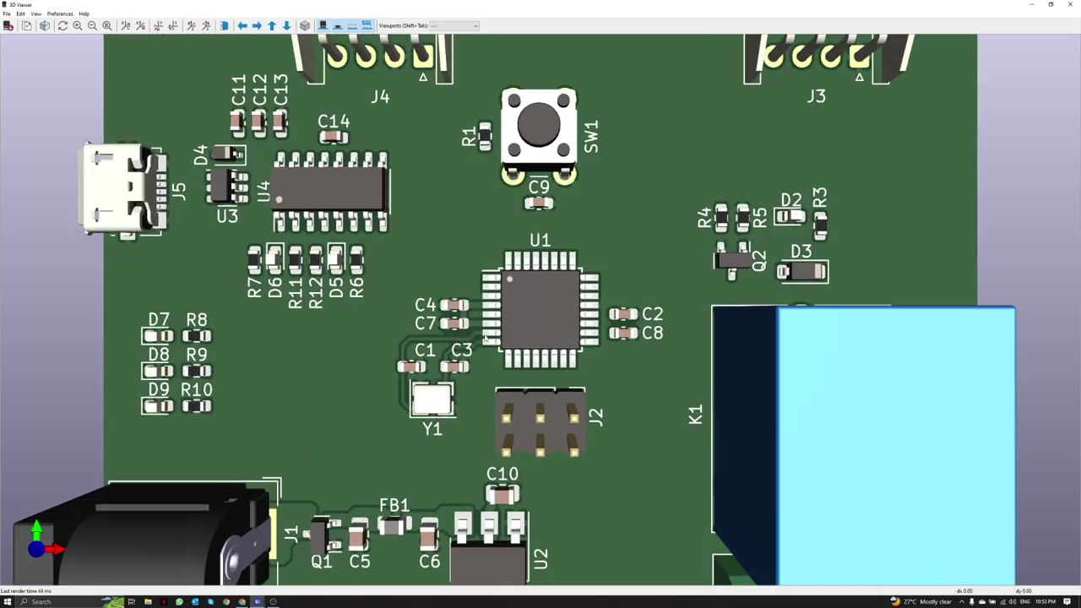
middle_drag(517, 331, 534, 360)
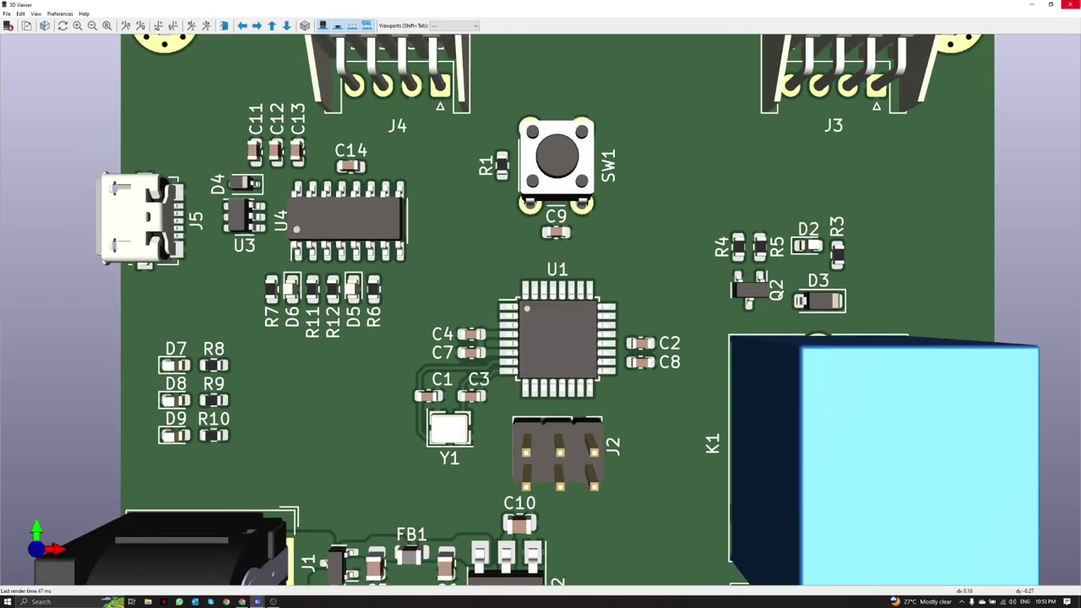
click(1071, 5)
Step: Route 0.508 mm wide tracks from U1 pad 18 to C8 pad 1 and from U1 pad 20 to C2 pad 1, and refill the zones
click(38, 42)
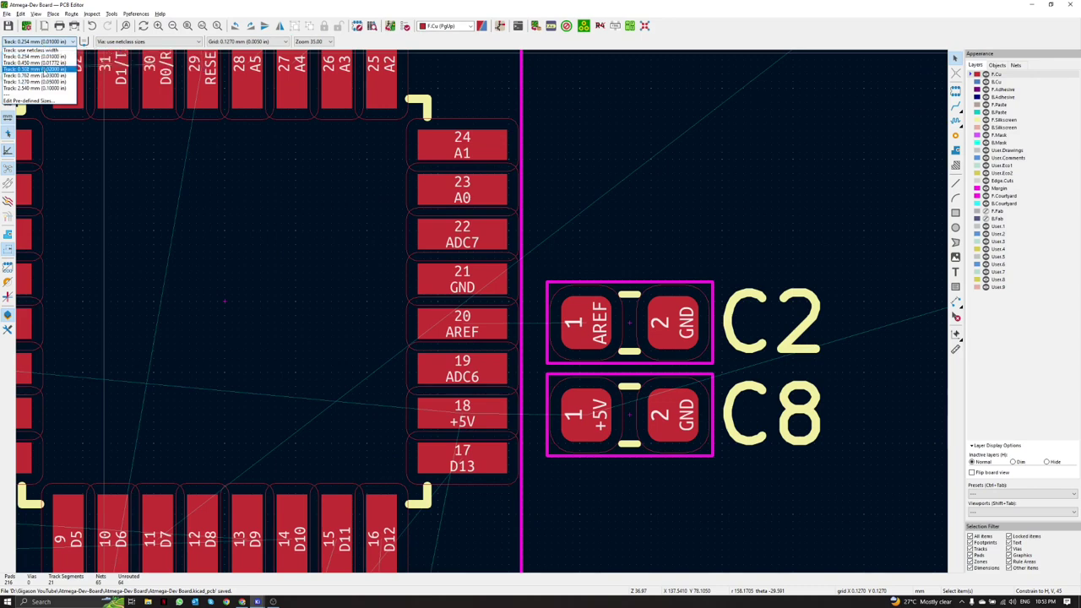
click(38, 69)
key(x)
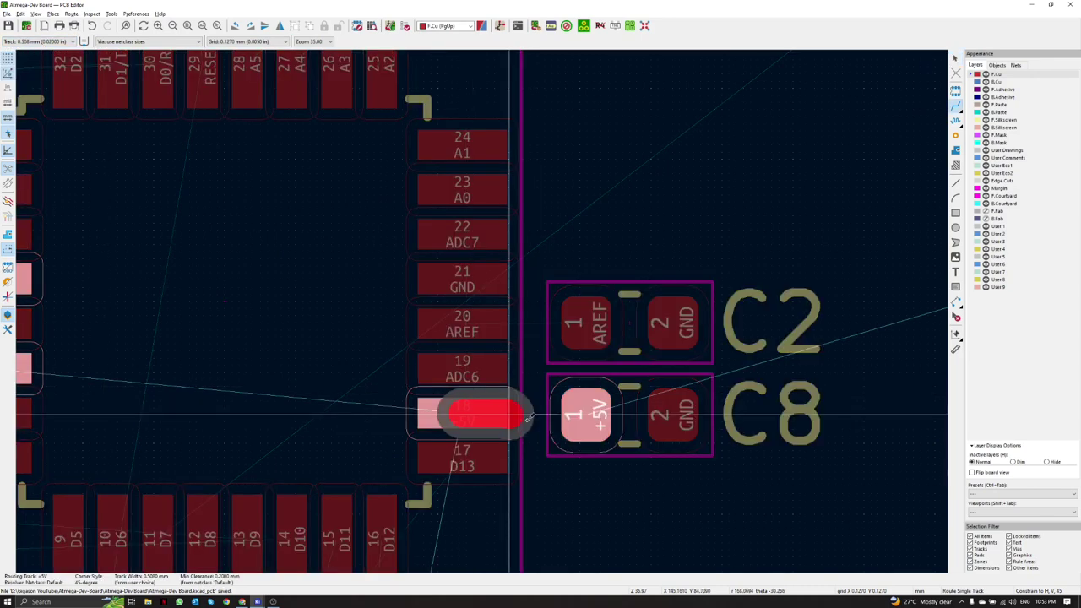
click(587, 415)
click(462, 324)
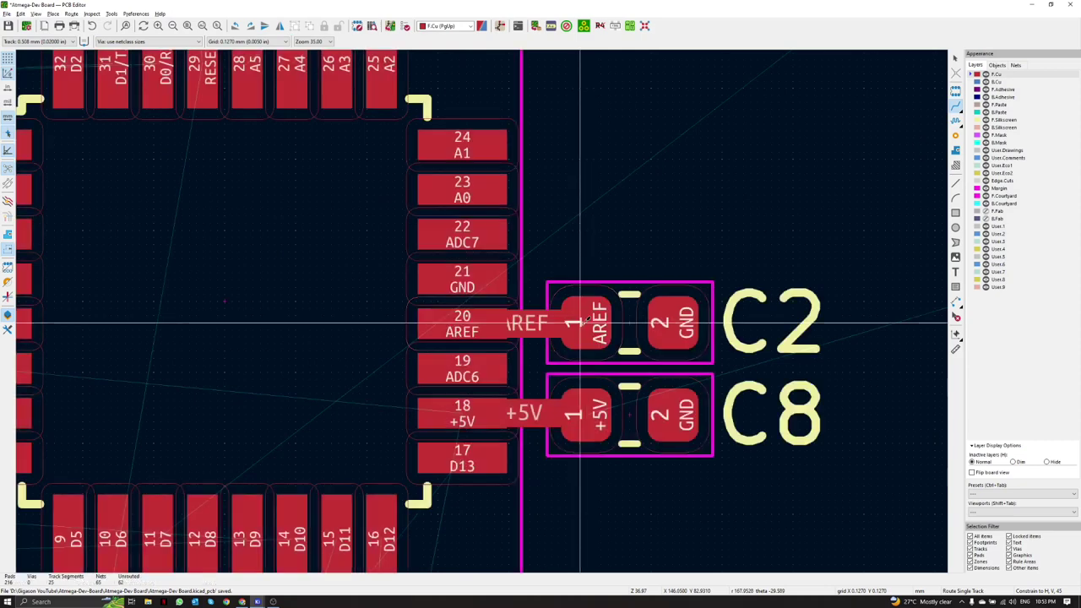
click(587, 322)
scroll(587, 322, down, 4)
key(b)
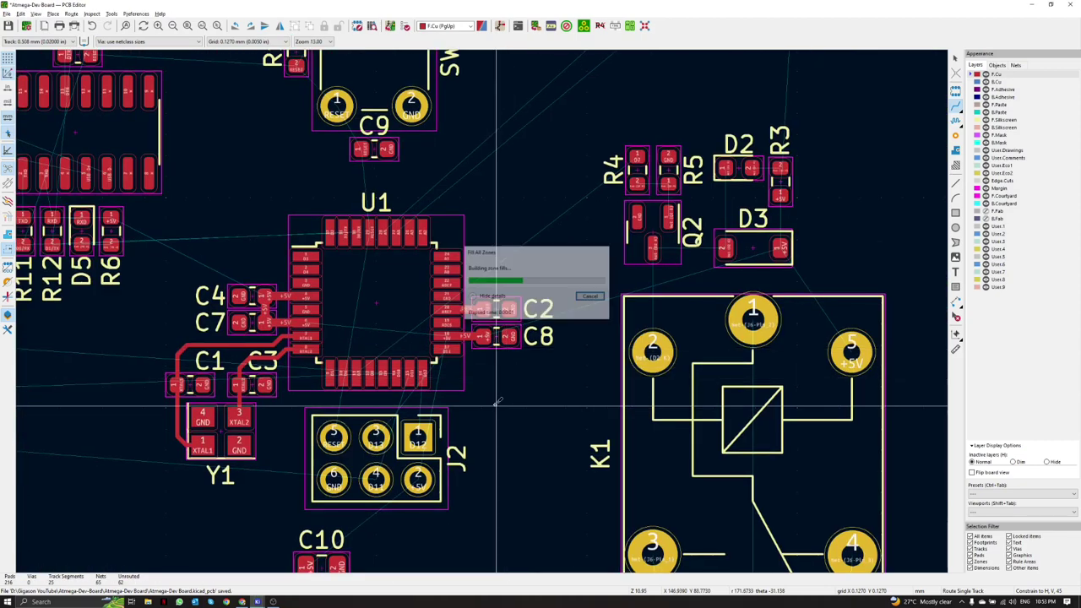
Step: Set the track width to 0.762 mm and route from K1 pad 2 to Q2 pad 3 and on to D3 pad 2
middle_drag(496, 405, 339, 400)
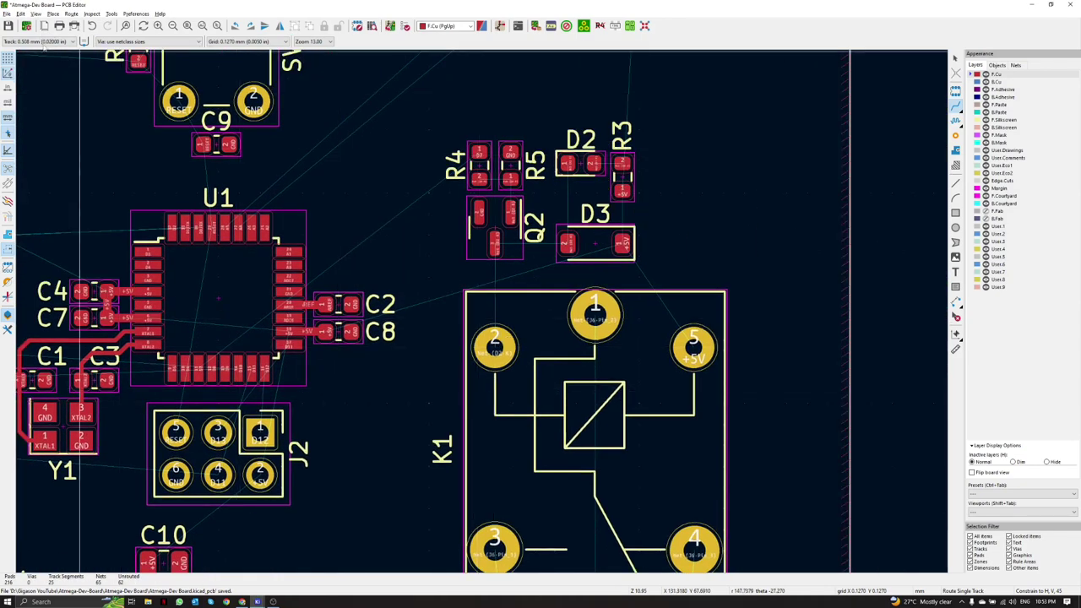
click(57, 42)
click(47, 76)
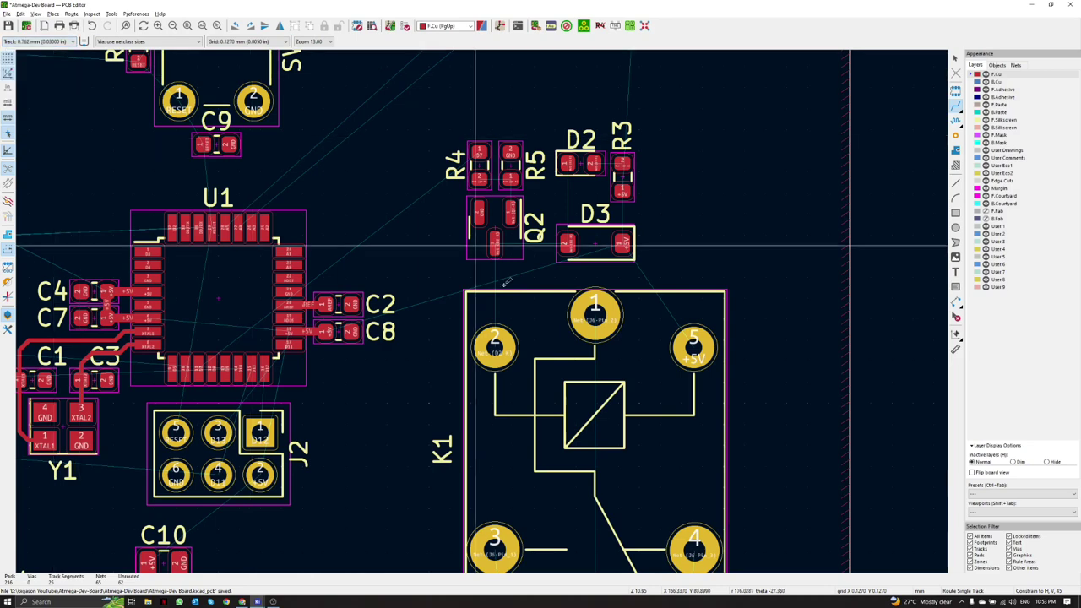
click(497, 346)
click(495, 245)
scroll(500, 245, up, 5)
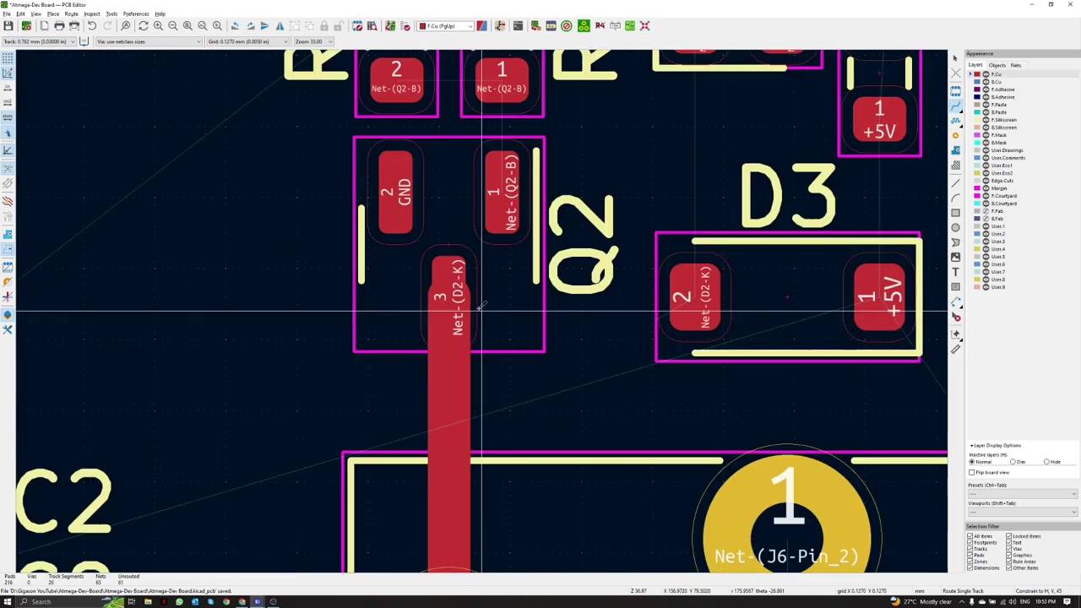
click(695, 297)
scroll(695, 297, down, 5)
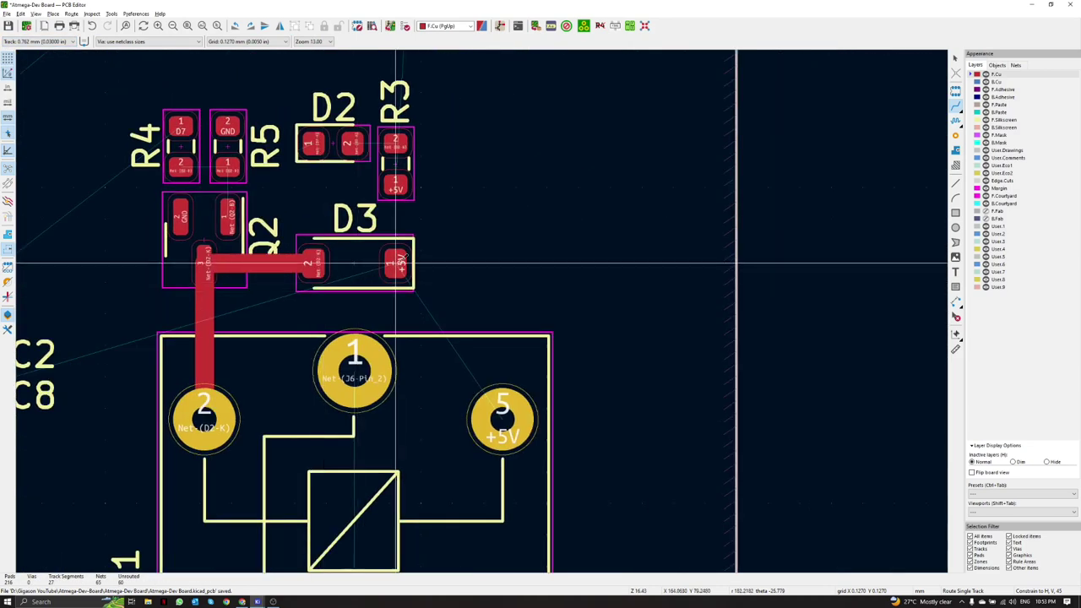
Step: Route 0.762 mm wide +5V tracks from D3 pad 1 to K1 pad 5 and to R3 pad 1
click(397, 265)
click(505, 404)
middle_drag(397, 264, 459, 377)
click(458, 378)
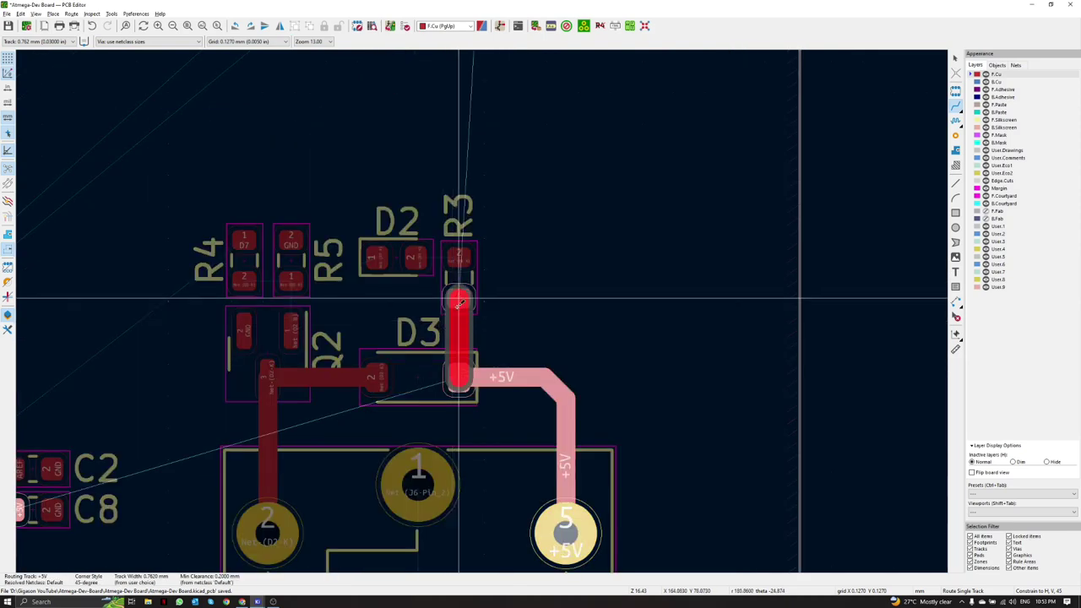
click(458, 297)
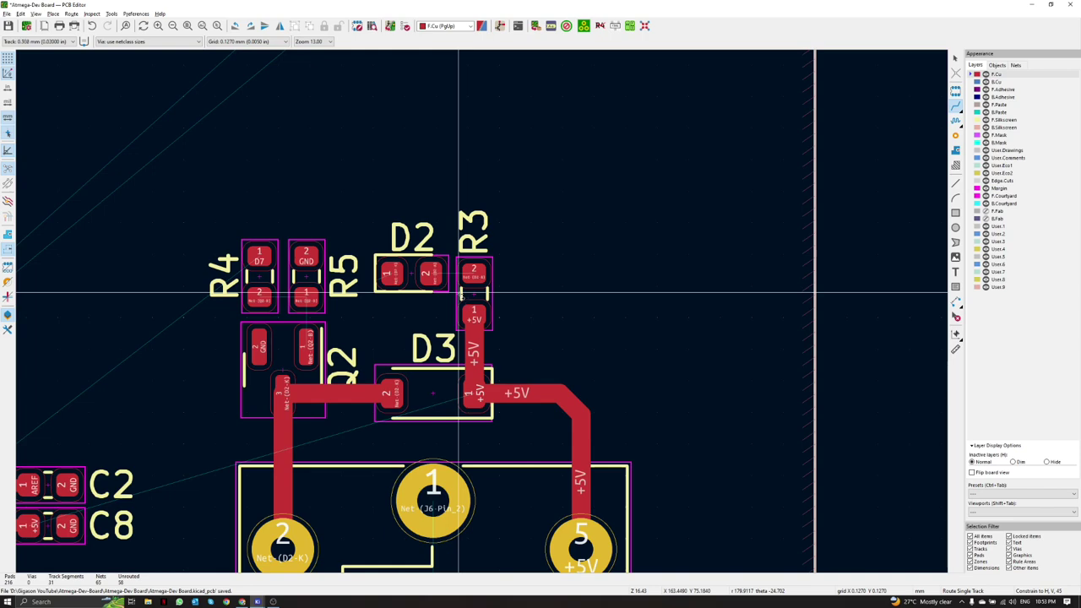
Step: Route a 0.45 mm wide track from R3 pad 2 to D2 pad 2, and connect D2 pad 1 to D3 pad 2
click(473, 272)
scroll(473, 273, up, 3)
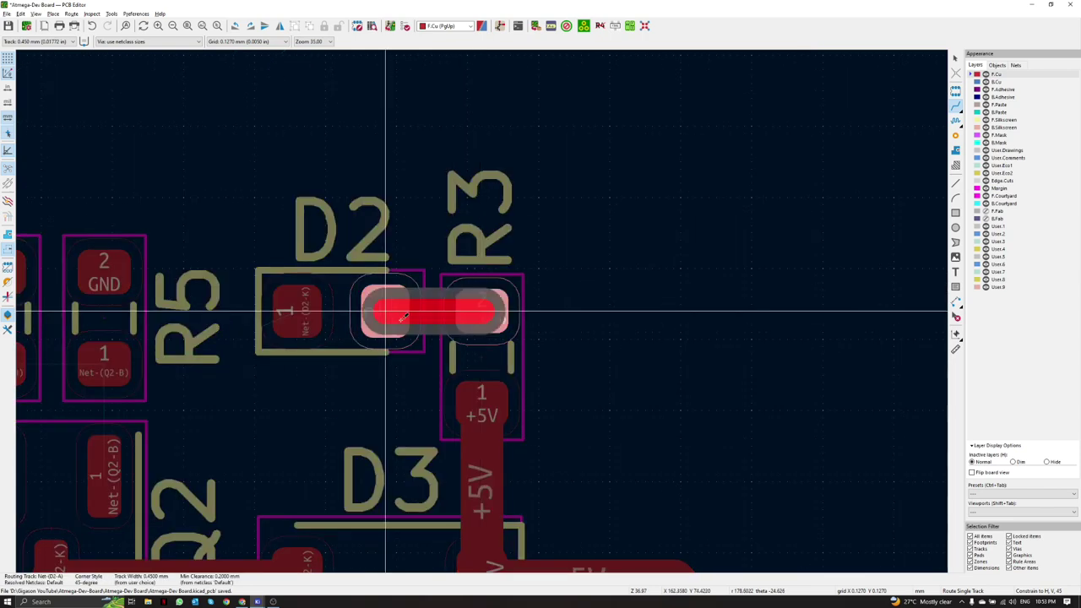
click(401, 319)
scroll(399, 336, down, 1)
middle_drag(464, 329, 479, 287)
click(425, 253)
click(427, 432)
middle_drag(427, 432, 524, 420)
Step: Route Q2's base net from Q2 pad 1 to R5 pad 1 and on to R4 pad 2, and refill the zones
click(399, 346)
click(400, 273)
click(401, 274)
click(329, 274)
scroll(456, 333, down, 1)
middle_drag(456, 332, 488, 315)
key(b)
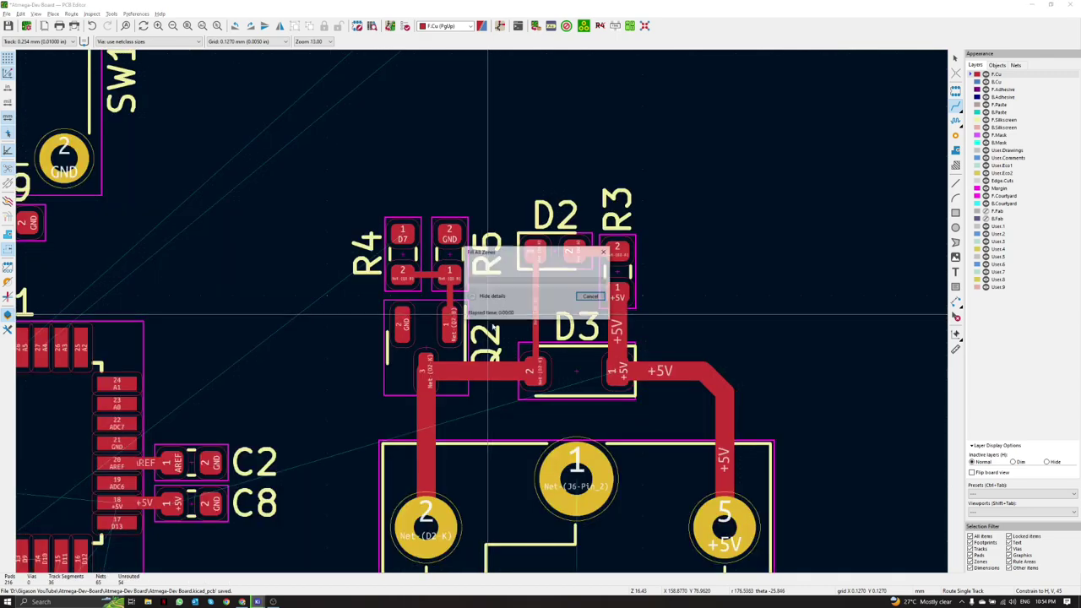
Step: Examine the whole board and the remaining unrouted connections around U1 and J2
scroll(499, 363, down, 4)
scroll(511, 374, up, 1)
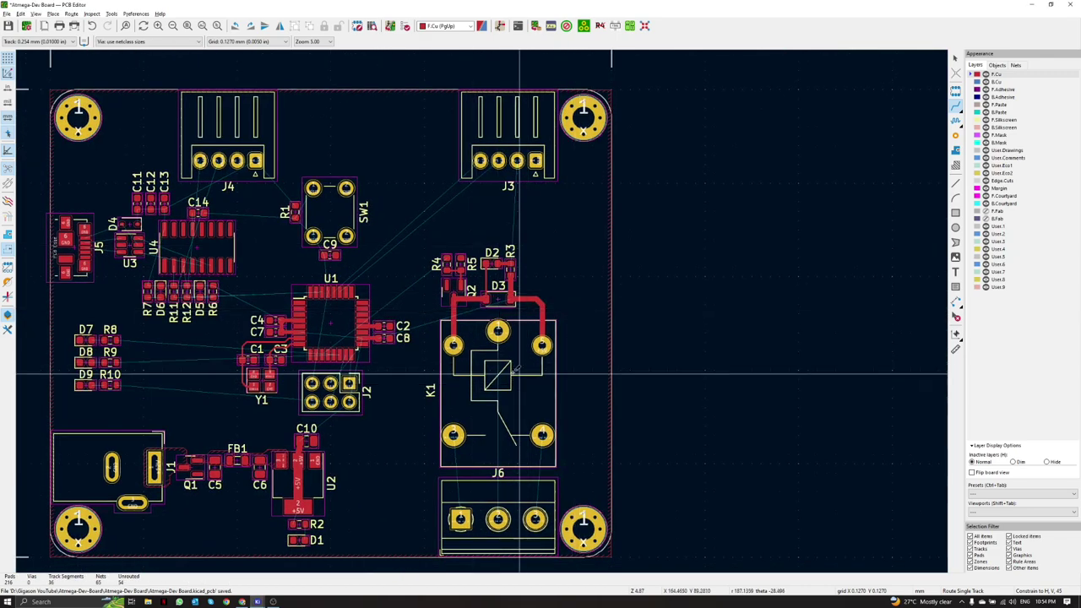
middle_drag(486, 363, 605, 318)
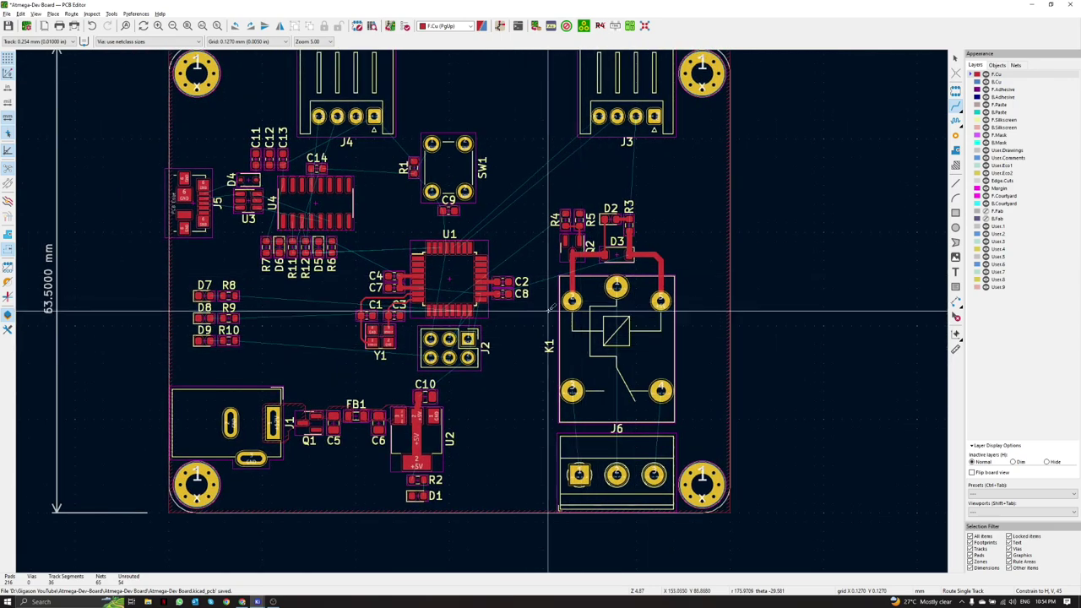
scroll(507, 330, up, 6)
scroll(500, 341, down, 3)
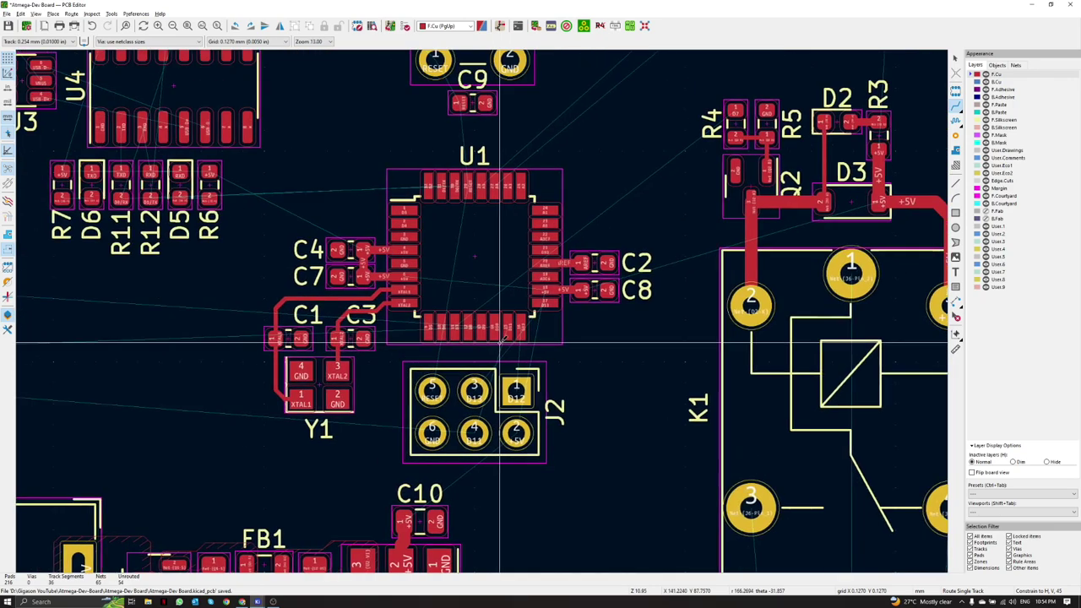
scroll(501, 341, down, 5)
scroll(548, 312, up, 5)
scroll(523, 312, down, 2)
scroll(482, 313, up, 3)
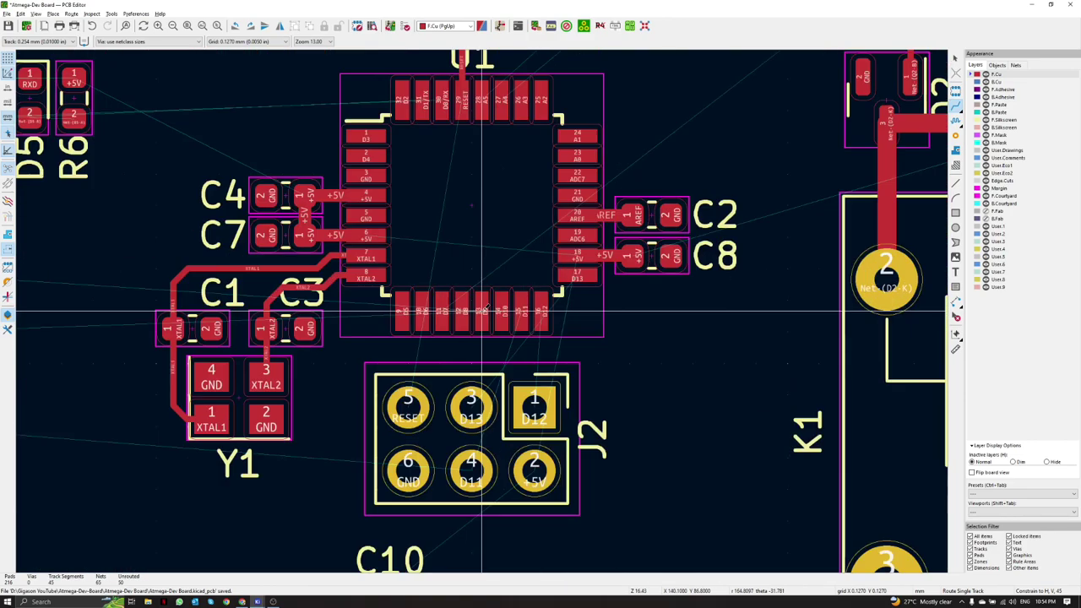
Step: Route 0.254 mm wide tracks for D12 from J2 pad 1 to U1 pad 16 and for D11 from U1 pad 15 to J2 pad 4
scroll(542, 414, down, 1)
scroll(456, 291, up, 2)
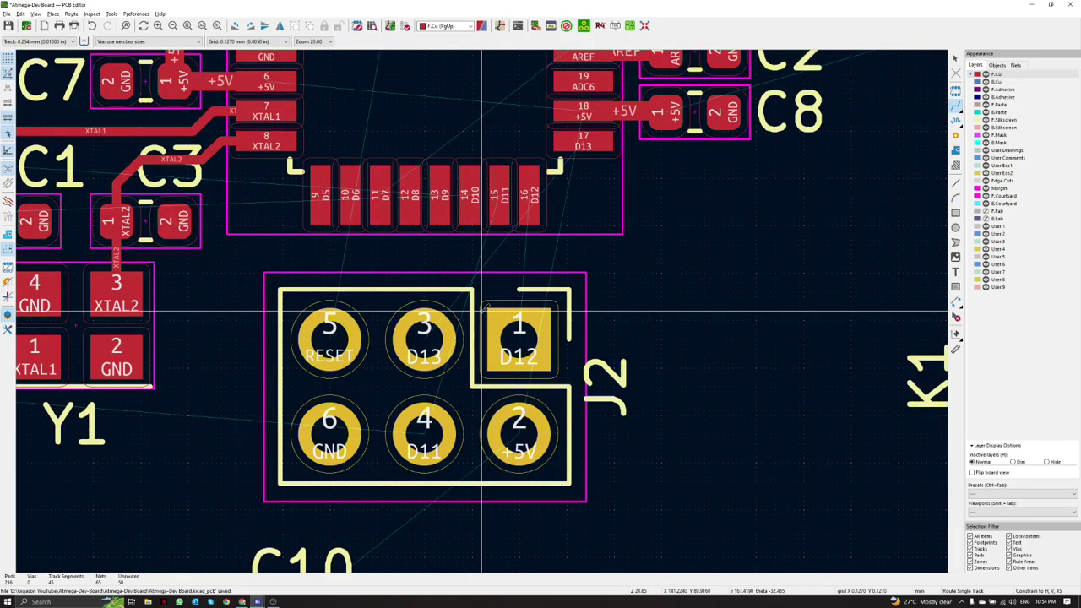
middle_drag(483, 311, 483, 286)
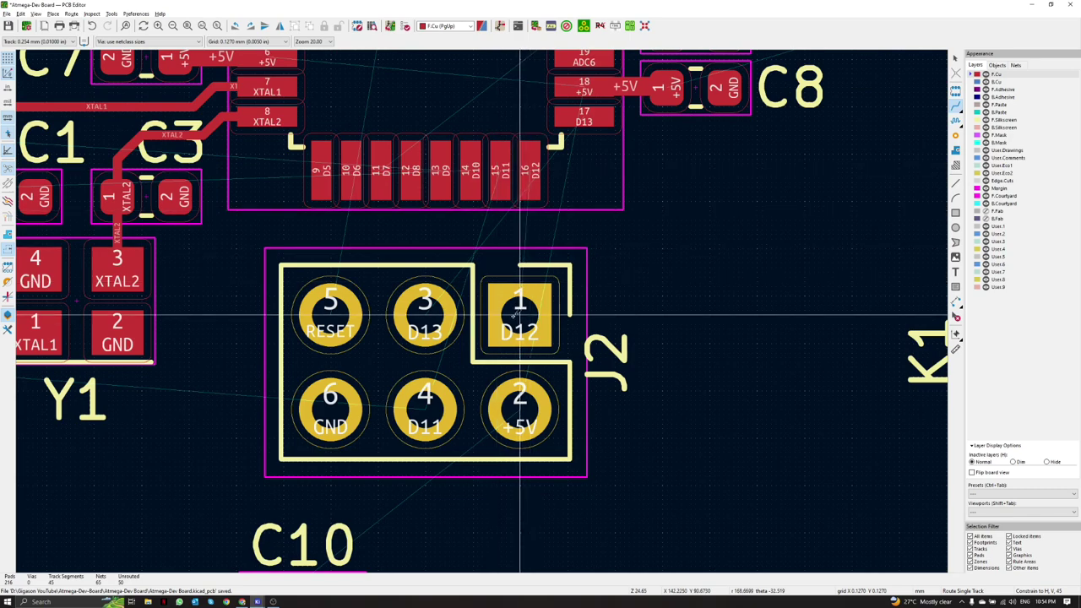
click(520, 314)
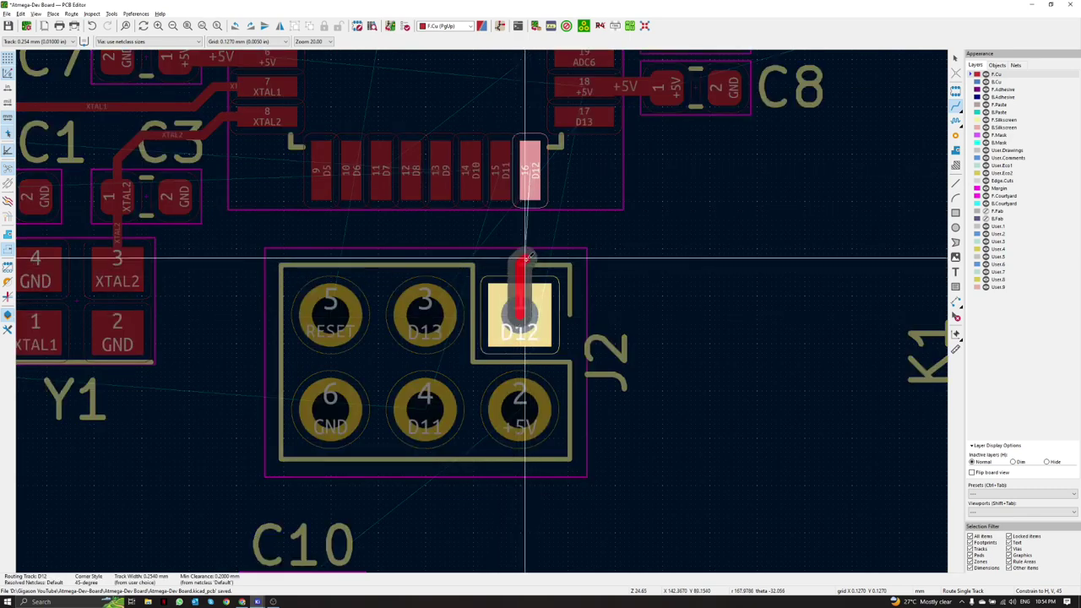
click(527, 169)
click(500, 173)
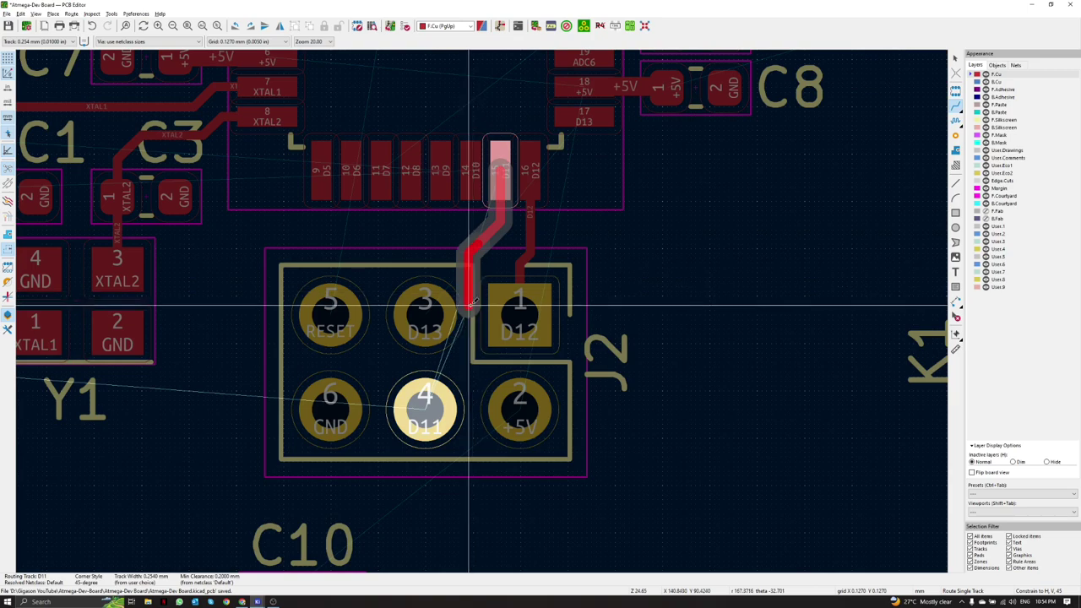
click(426, 409)
middle_drag(455, 336, 416, 310)
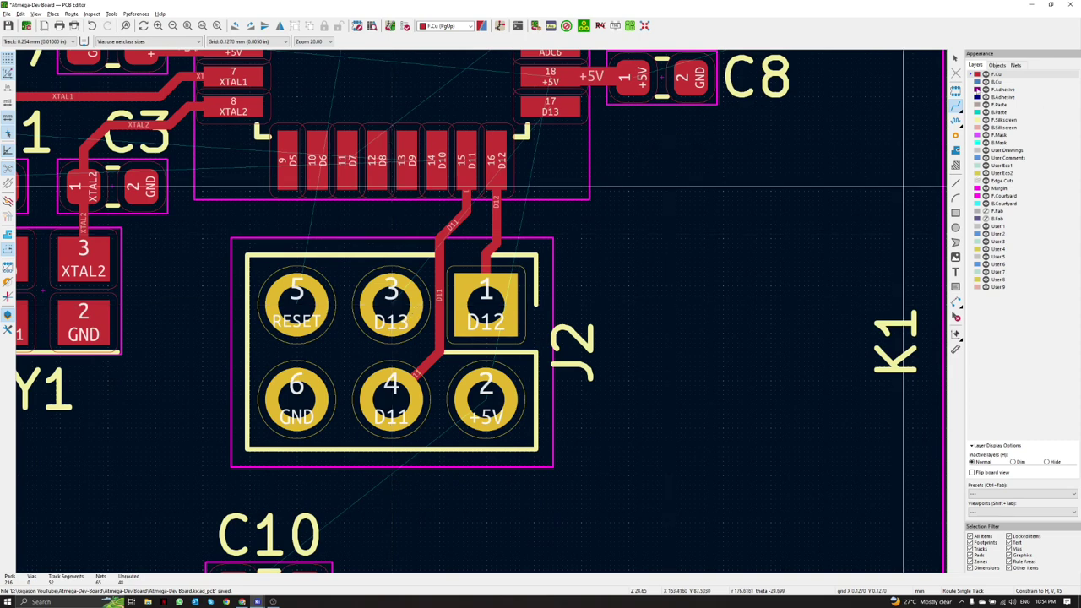
Step: On the B.Cu layer, route the 0.254 mm wide D13 track from J2 pad 3 past pad 1, ending beyond J2's outline below C8
click(997, 81)
click(392, 300)
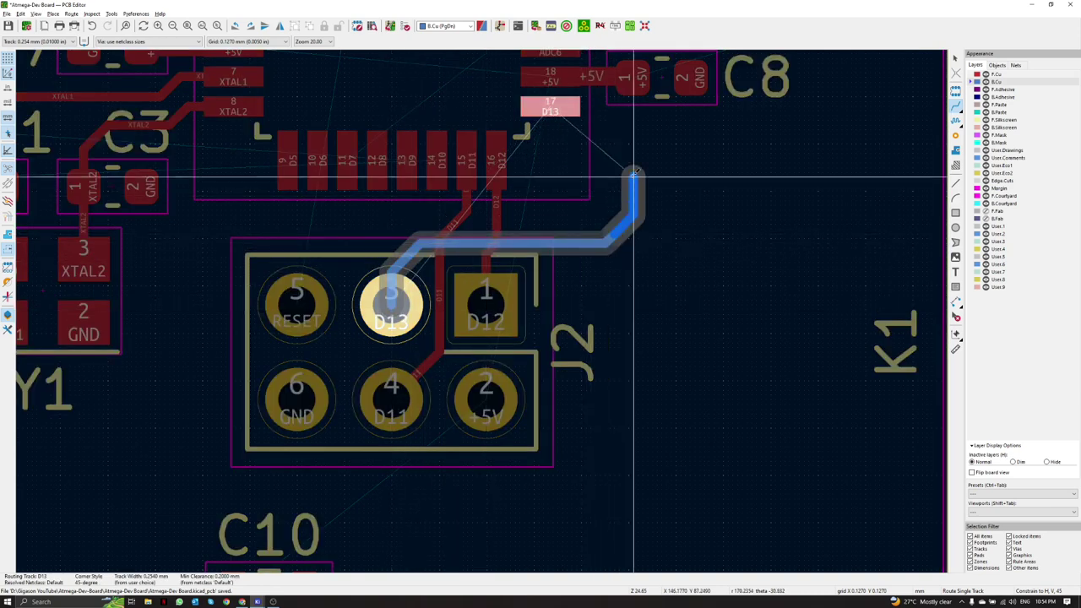
middle_drag(630, 152, 602, 306)
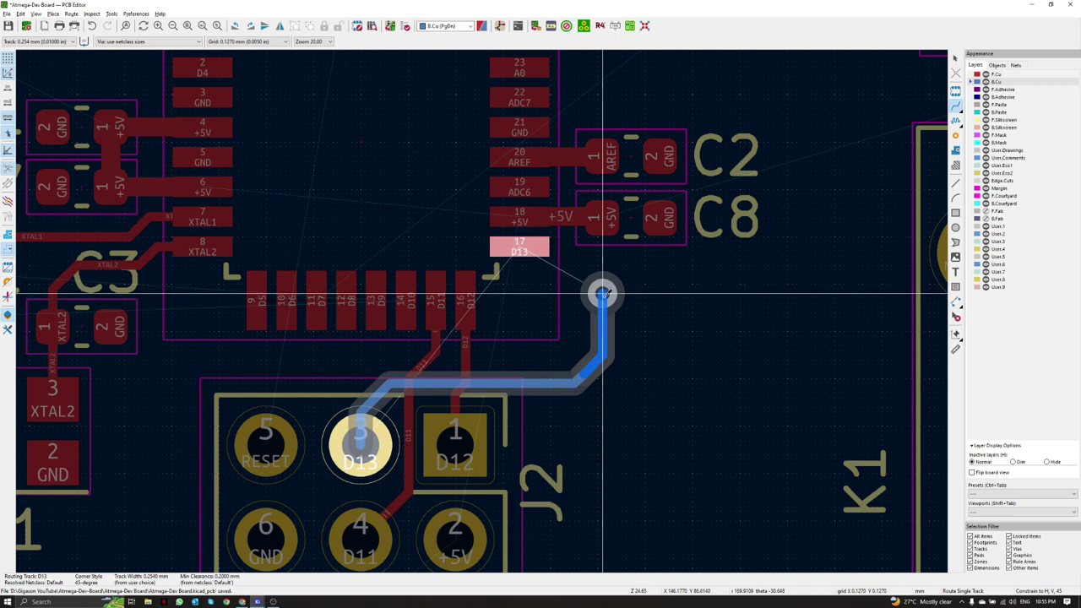
key(Escape)
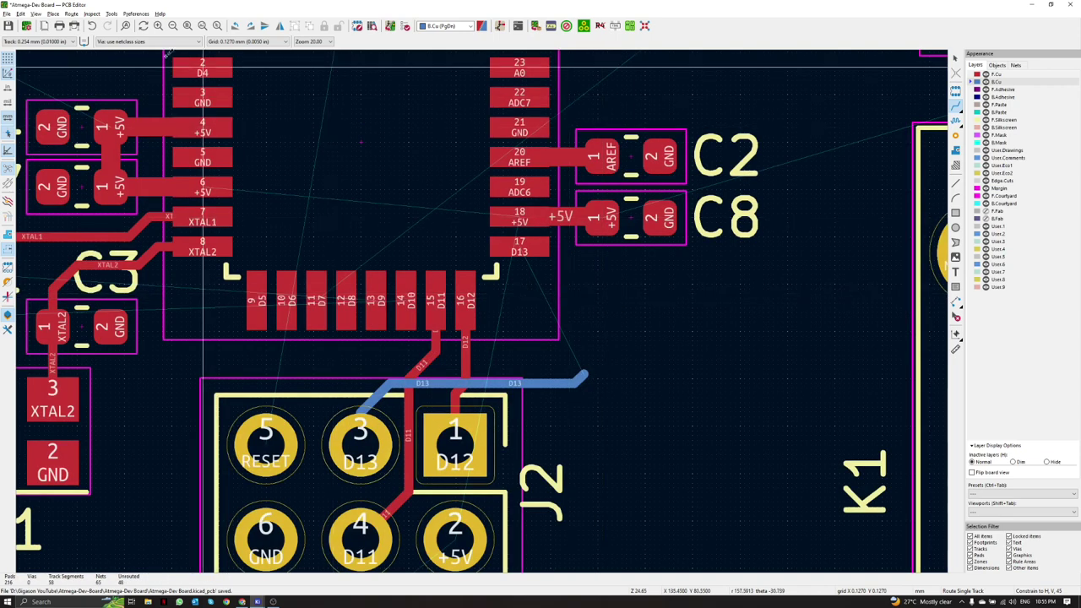
Step: Use the 0.6/0.3 mm via size and extend the D13 track from its B.Cu end through a via to U1 pad 17 on F.Cu
click(150, 41)
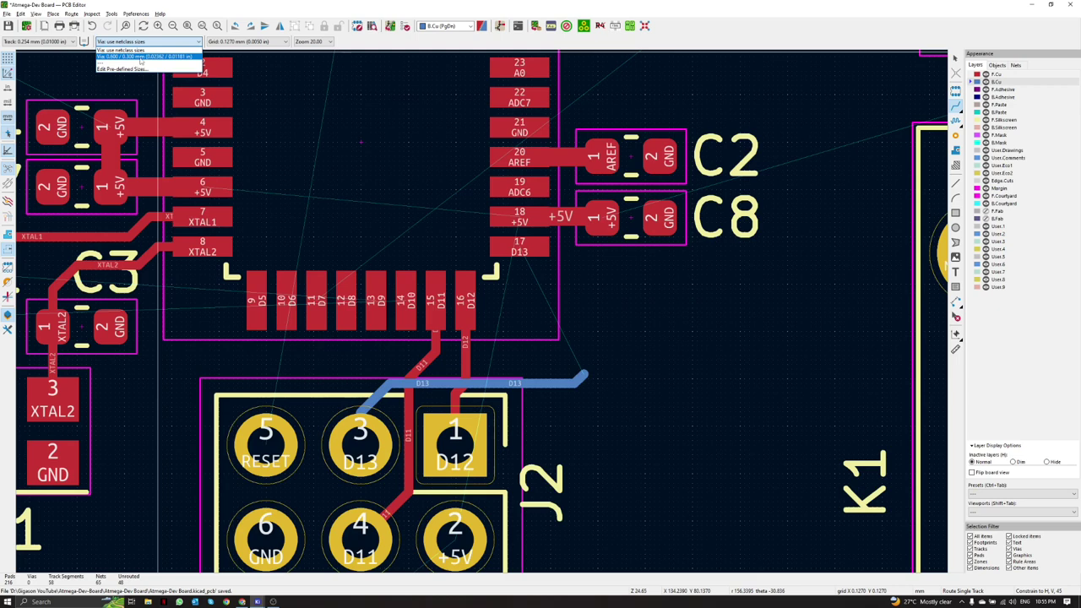
click(141, 56)
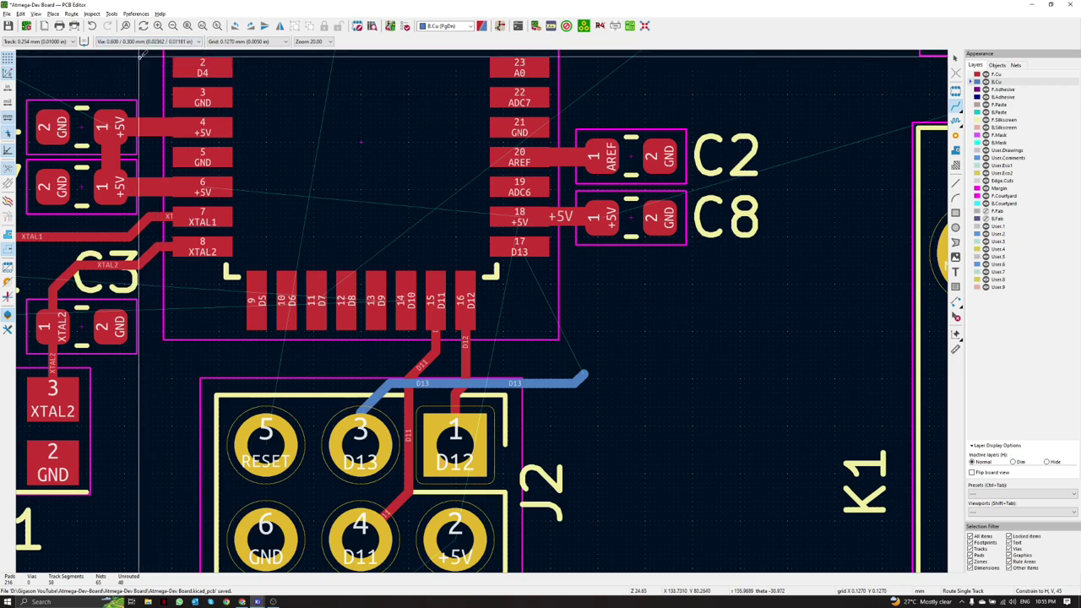
click(584, 372)
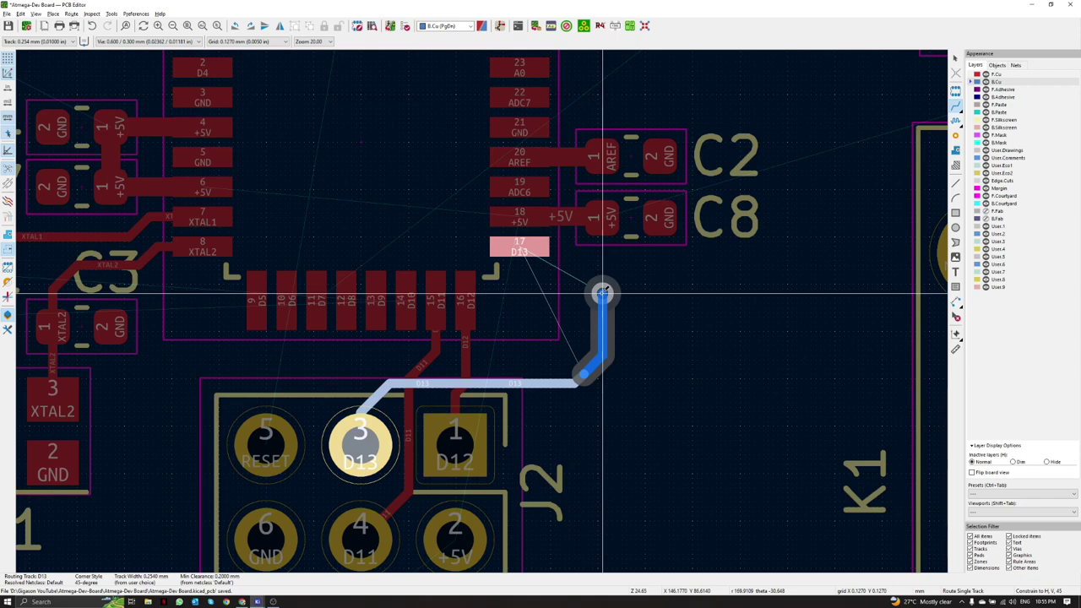
key(v)
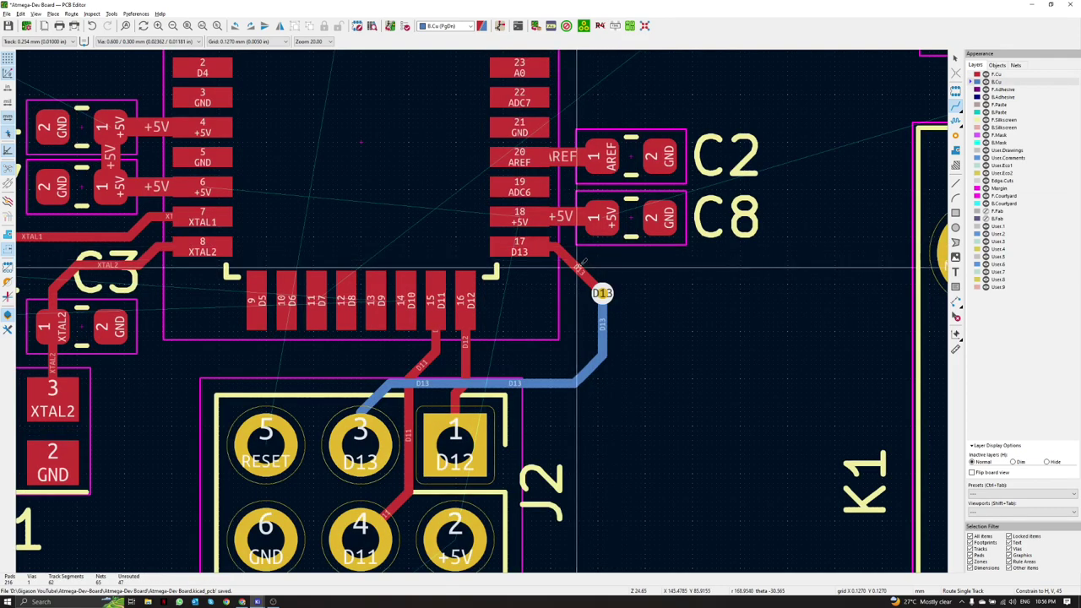
scroll(581, 265, down, 3)
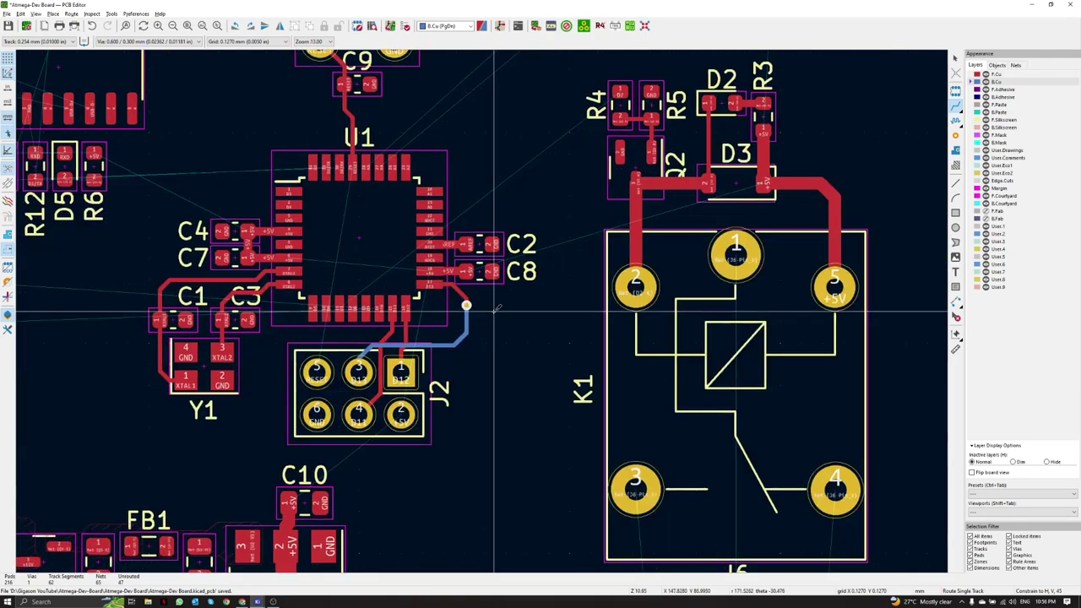
scroll(490, 305, up, 4)
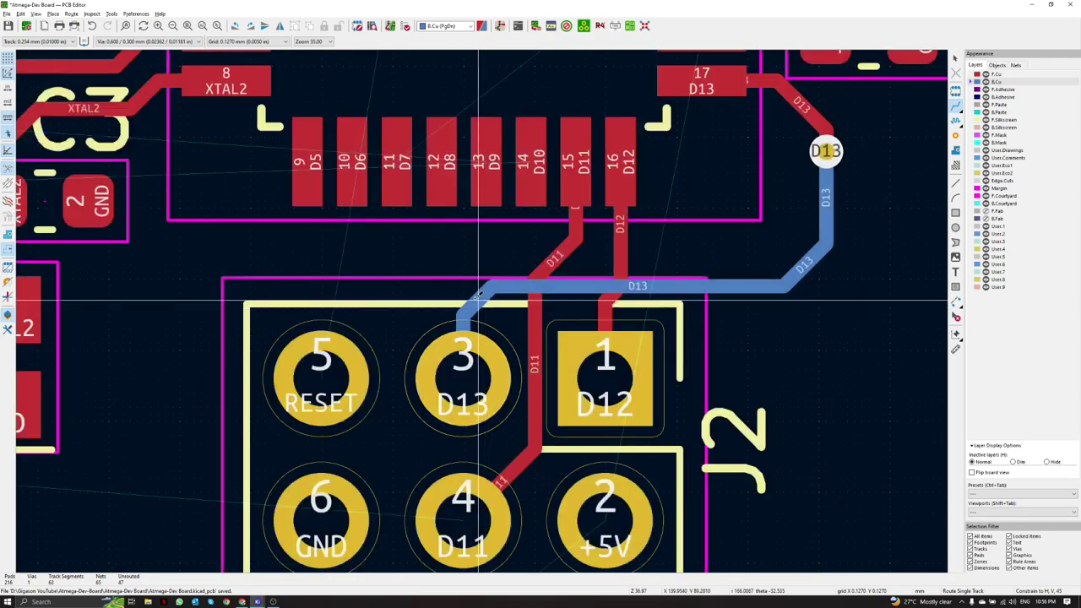
scroll(486, 306, down, 2)
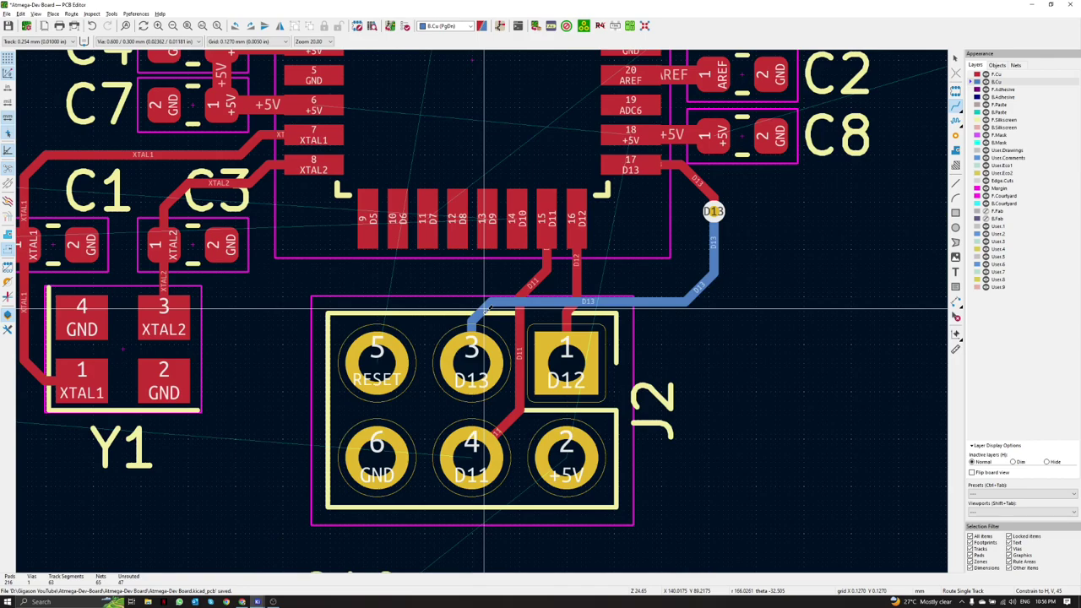
scroll(486, 307, down, 5)
Step: Route the A5 track on F.Cu from U1 pad 28 to J3 pad 4 and shift its diagonal segment below J3 farther right
scroll(603, 385, up, 4)
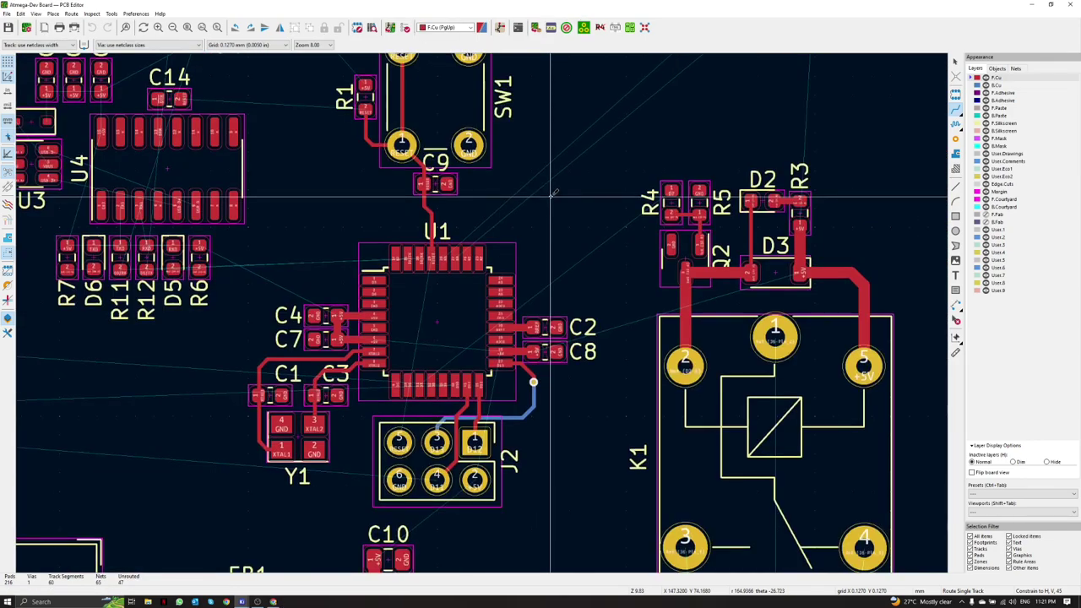
middle_drag(564, 169, 506, 331)
scroll(486, 371, up, 3)
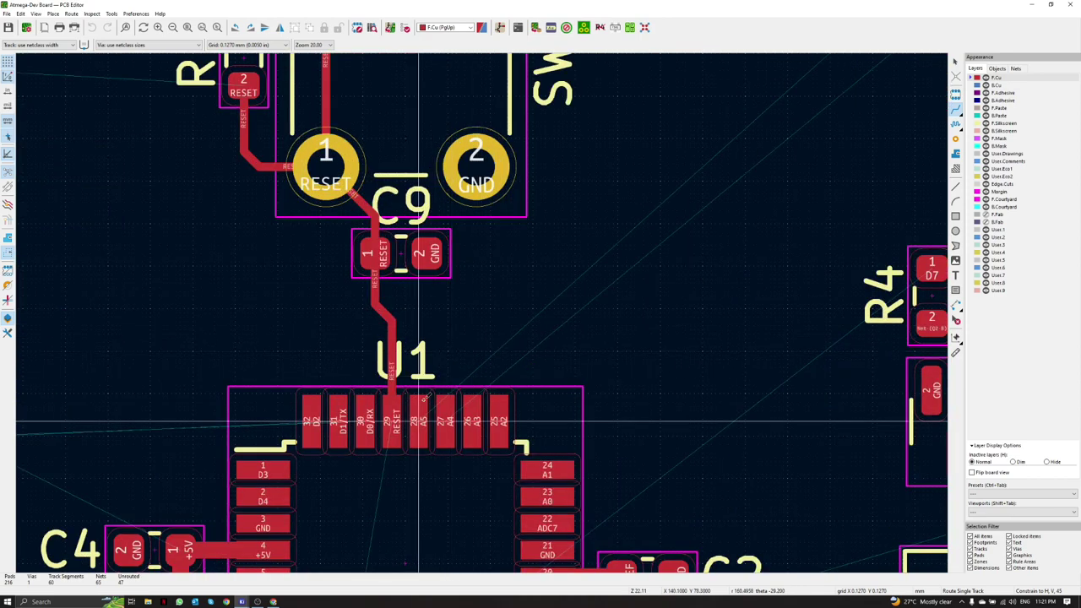
scroll(418, 419, down, 4)
key(Escape)
scroll(451, 302, up, 4)
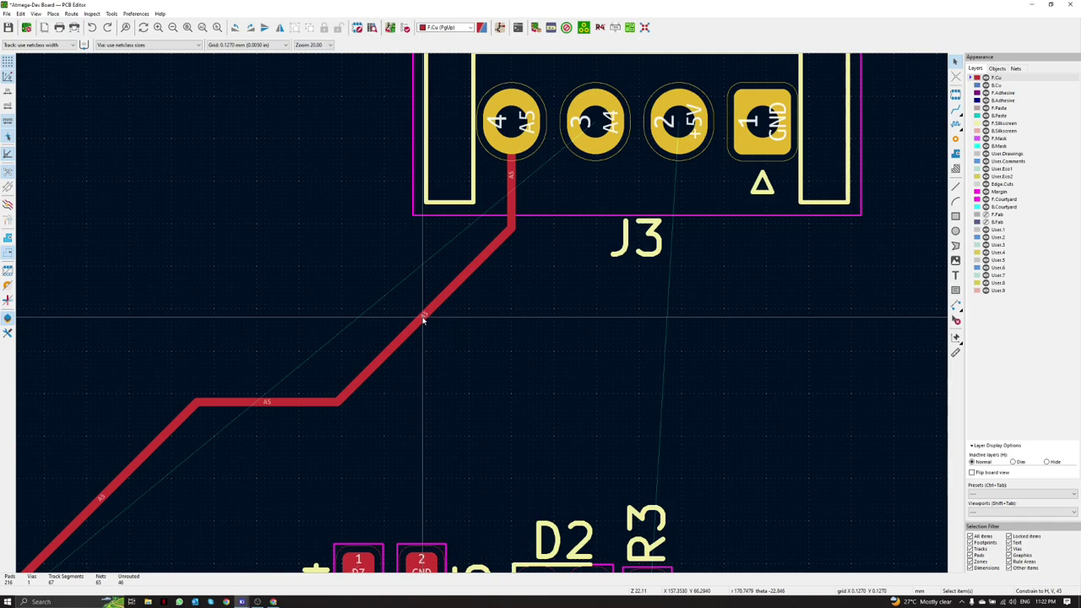
drag(423, 318, 443, 349)
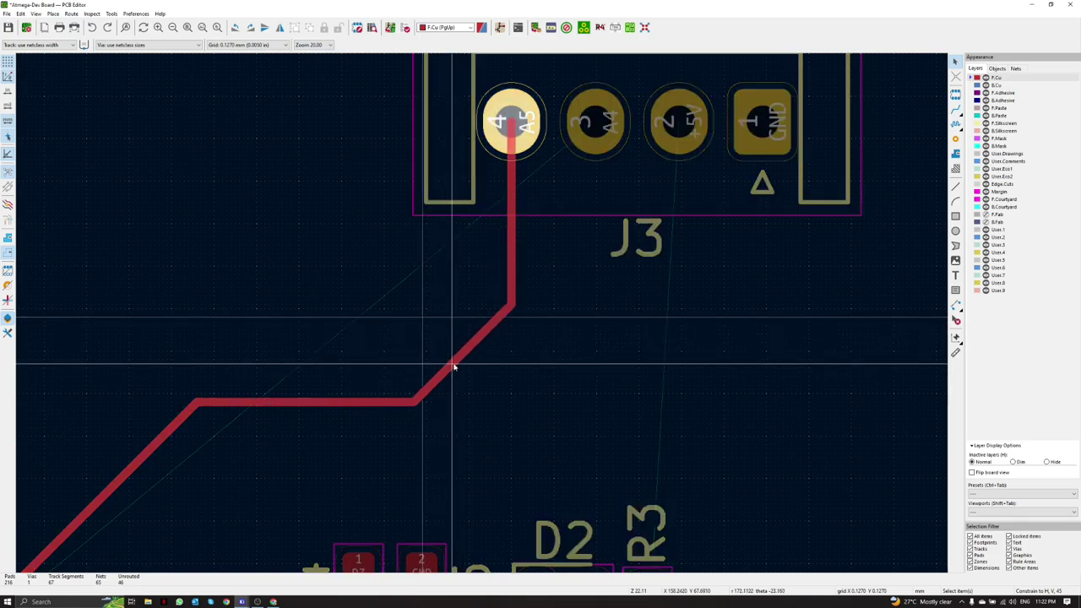
scroll(454, 366, down, 4)
scroll(391, 328, up, 4)
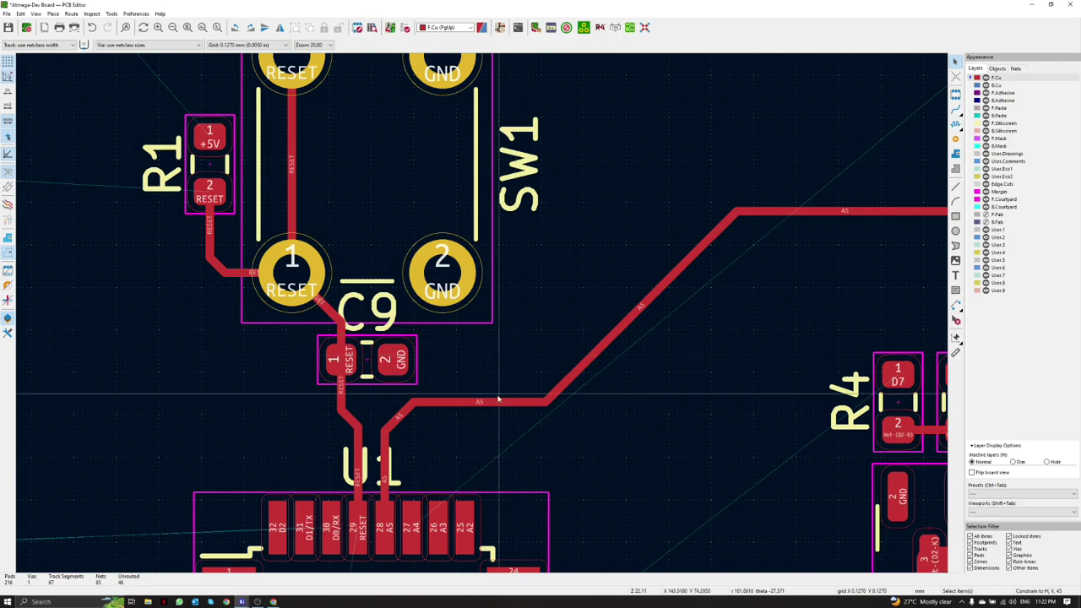
Step: Route the A4 track from U1 pad 27 to J3 pad 3 alongside the A5 track and save the board
key(x)
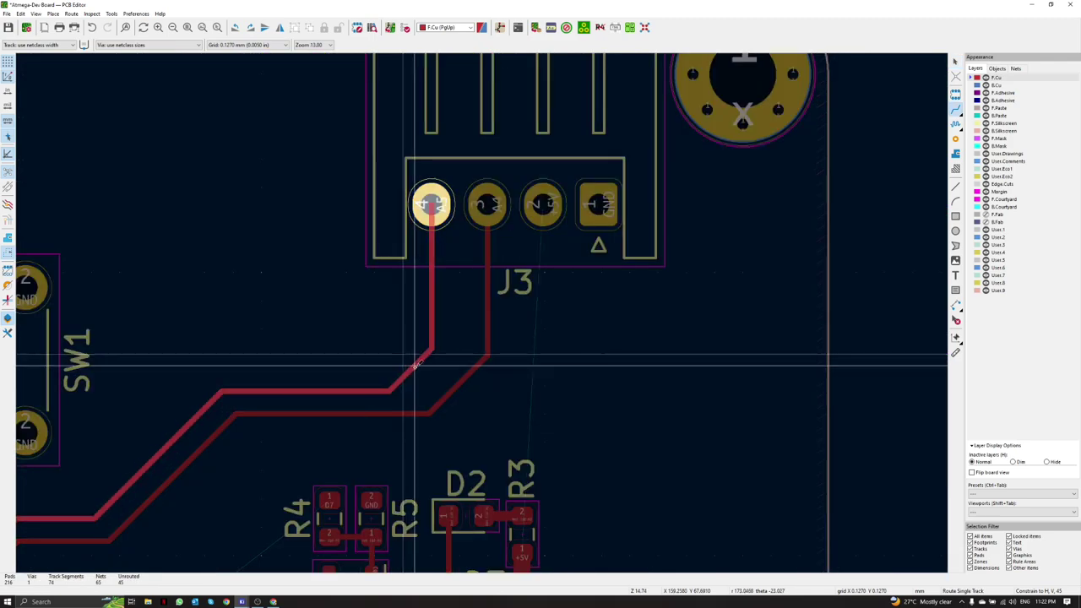
scroll(415, 365, down, 2)
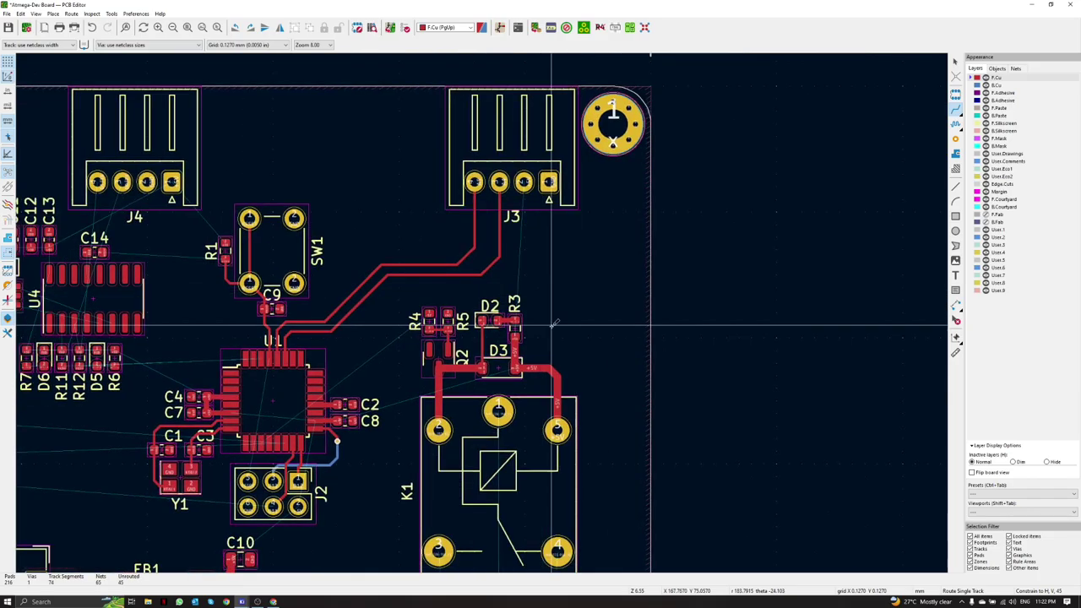
key(ctrl+s)
Step: Route TXD from U4 pad 2 to R11 and D6 pads 1, and RXD from U4 pad 3 to R12 and D5 pads 1
scroll(496, 309, down, 2)
scroll(496, 309, up, 4)
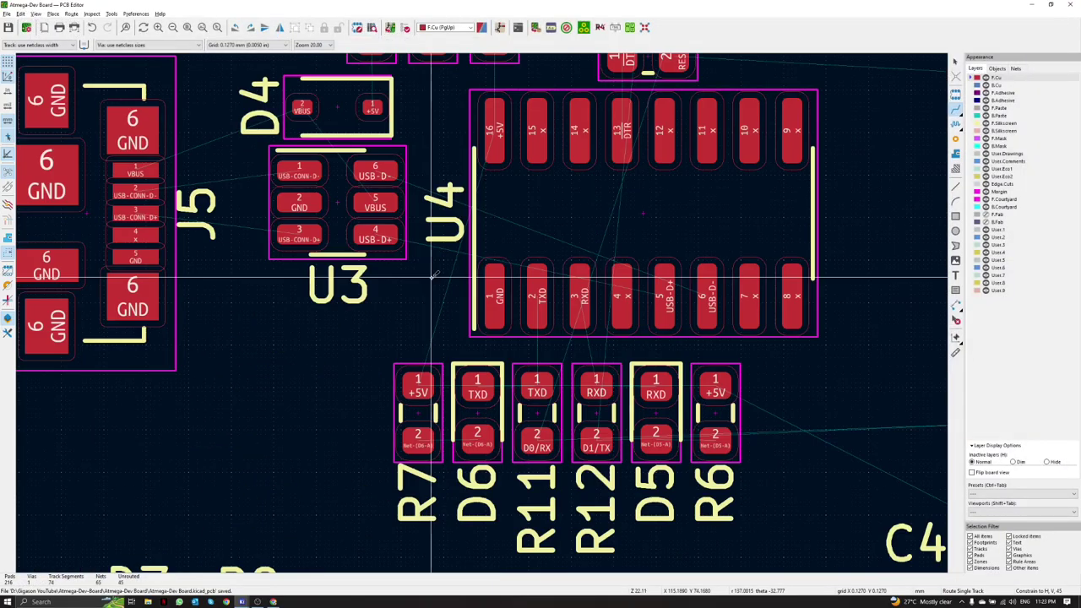
click(532, 319)
click(532, 409)
click(575, 319)
click(592, 407)
click(592, 409)
click(652, 409)
click(533, 408)
click(496, 412)
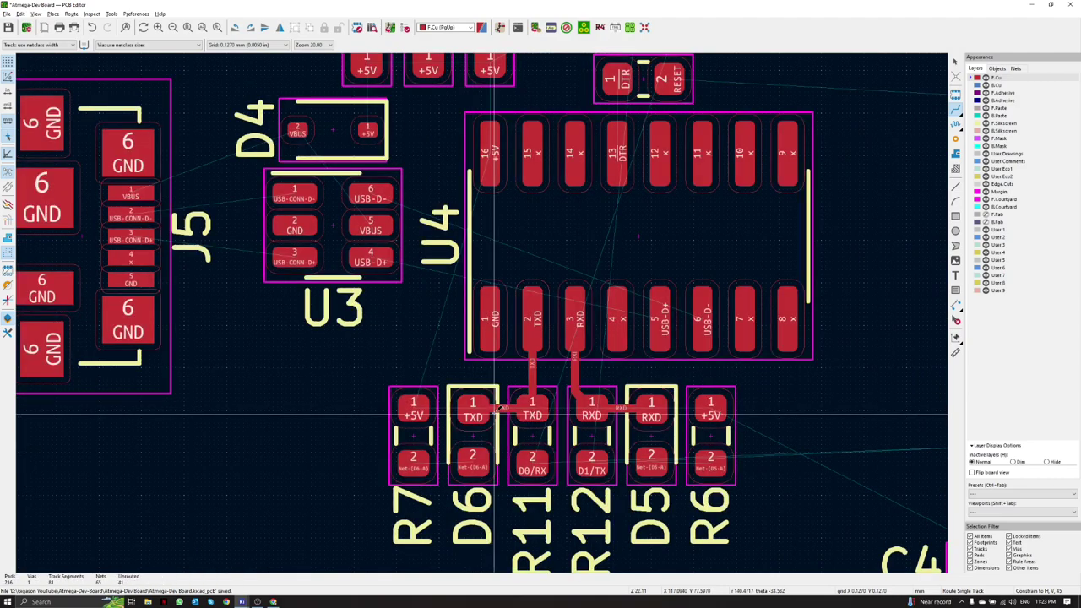
Step: Connect D6 pad 2 to R7 pad 2 and D5 pad 2 to R6 pad 2
click(474, 462)
click(414, 463)
click(654, 463)
Step: Route D0/RX from U1 pad 30 to J4 pad 3 and D1/TX from U1 pad 31 to J4 pad 4
scroll(655, 463, down, 5)
scroll(505, 273, up, 2)
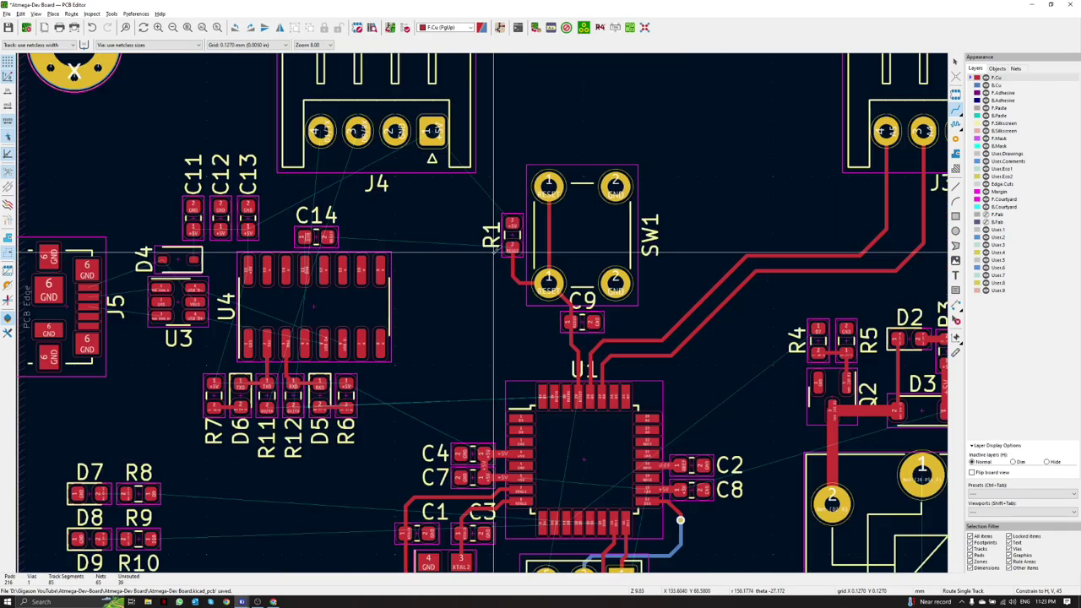
scroll(504, 273, up, 3)
scroll(469, 304, down, 1)
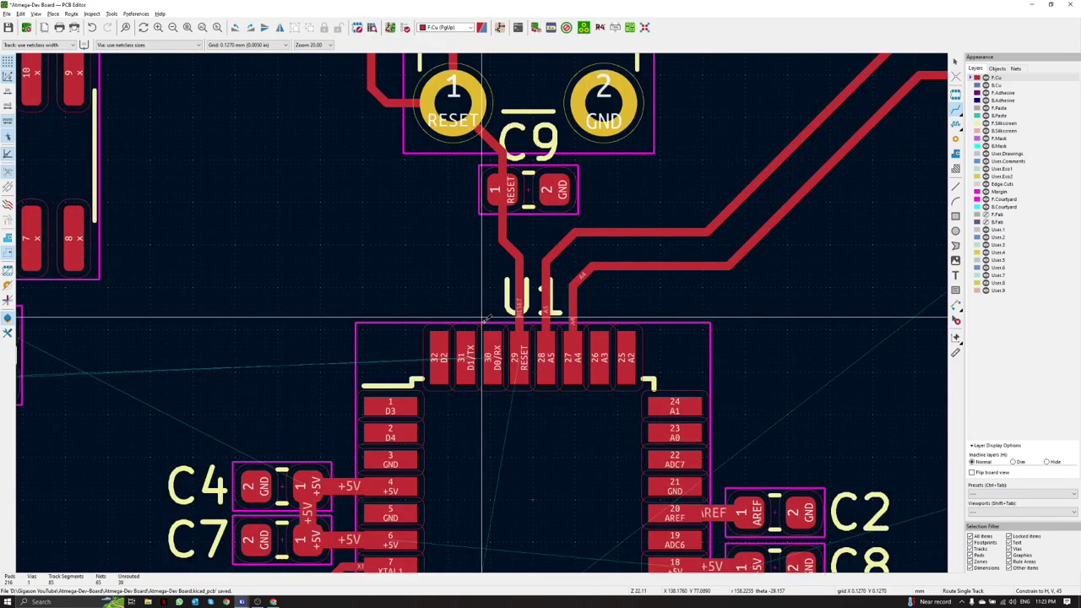
click(482, 314)
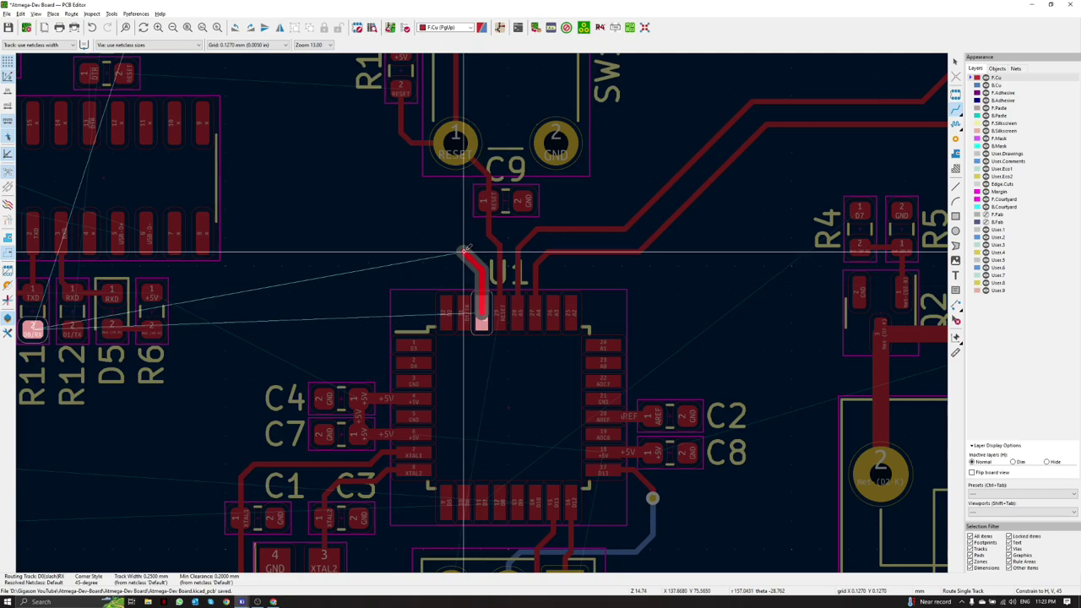
scroll(467, 308, up, 3)
scroll(434, 229, down, 2)
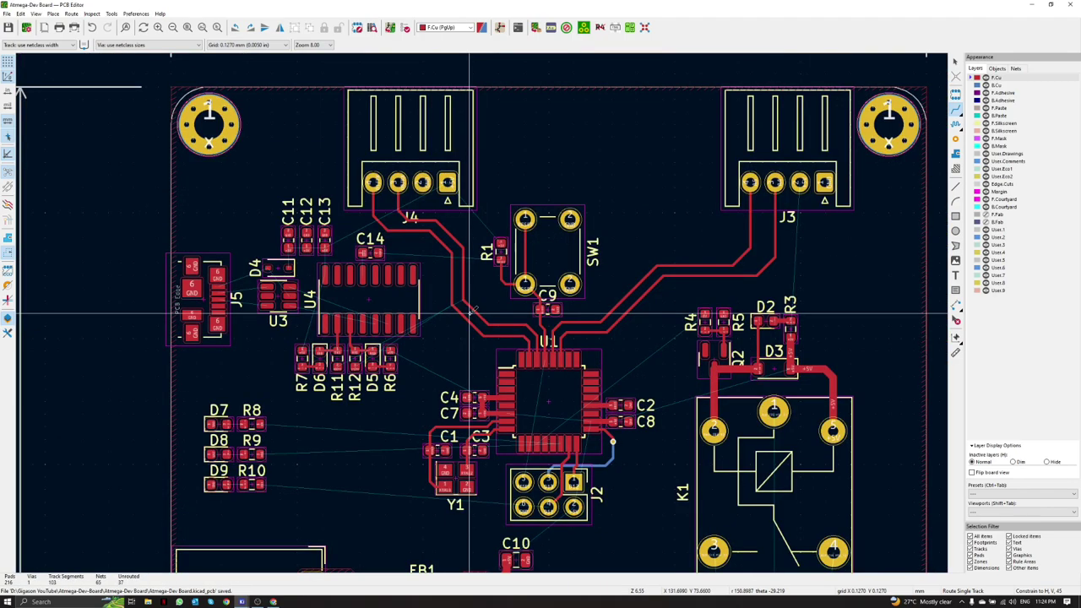
Step: Inspect the routed board from an angle in the 3D viewer
key(alt+3)
scroll(595, 319, up, 5)
middle_drag(595, 319, 619, 377)
drag(620, 376, 640, 415)
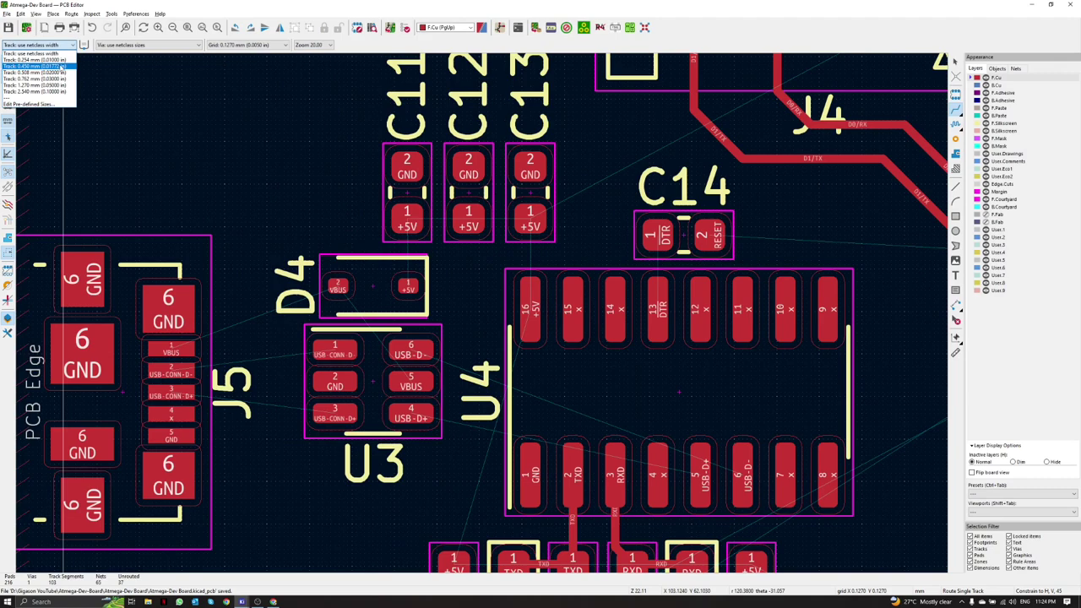
Step: Set the track width to 0.45 mm and route VBUS from J5 pad 1 to D4 pad 2
click(38, 66)
click(179, 346)
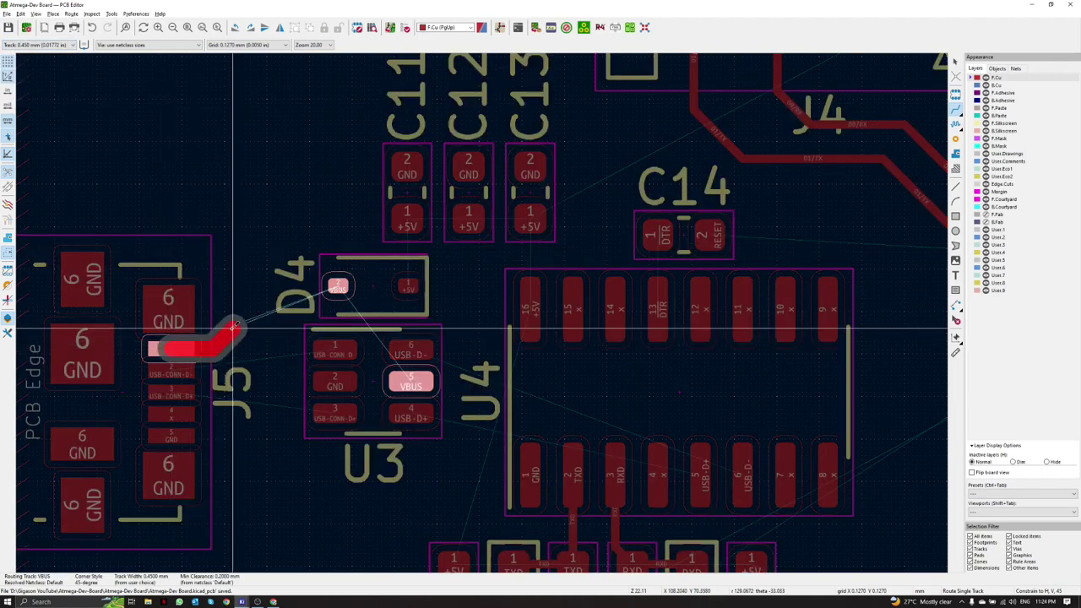
click(338, 286)
Step: Examine J5's data pads and their USB-CONN-D+ and USB-CONN-D- labels in the Schematic Editor, and return to the PCB Editor
middle_drag(353, 369, 428, 314)
scroll(334, 304, up, 2)
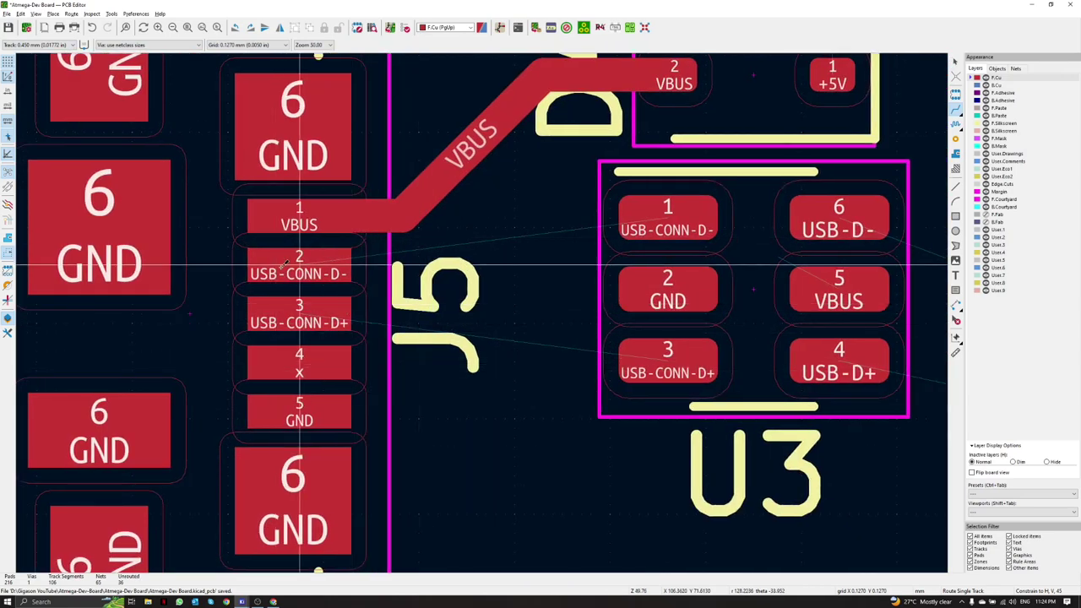
mouse_move(241, 602)
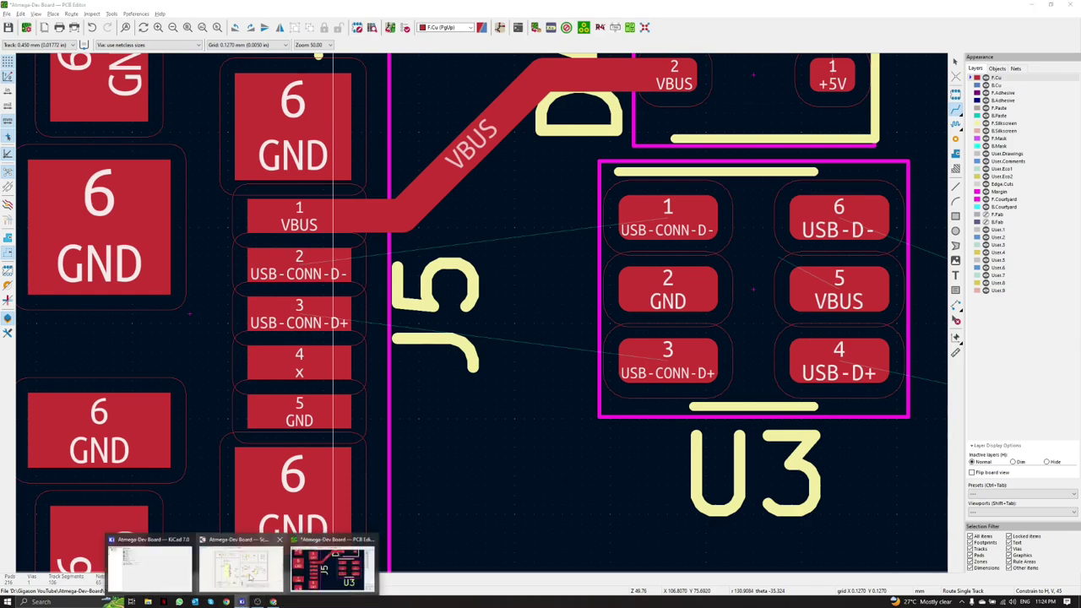
click(241, 567)
scroll(645, 312, up, 7)
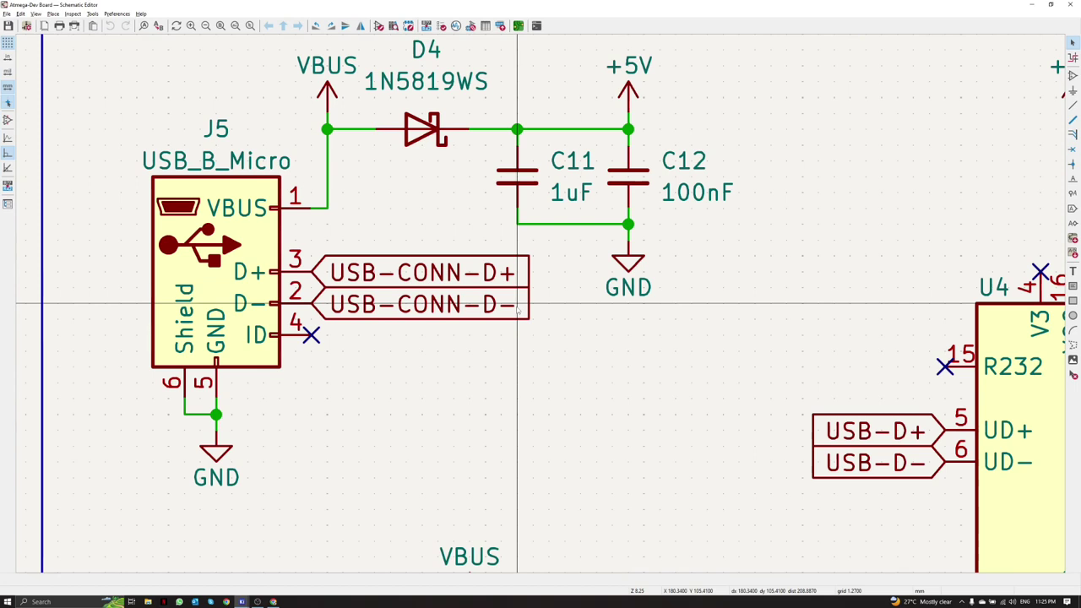
key(alt+Tab)
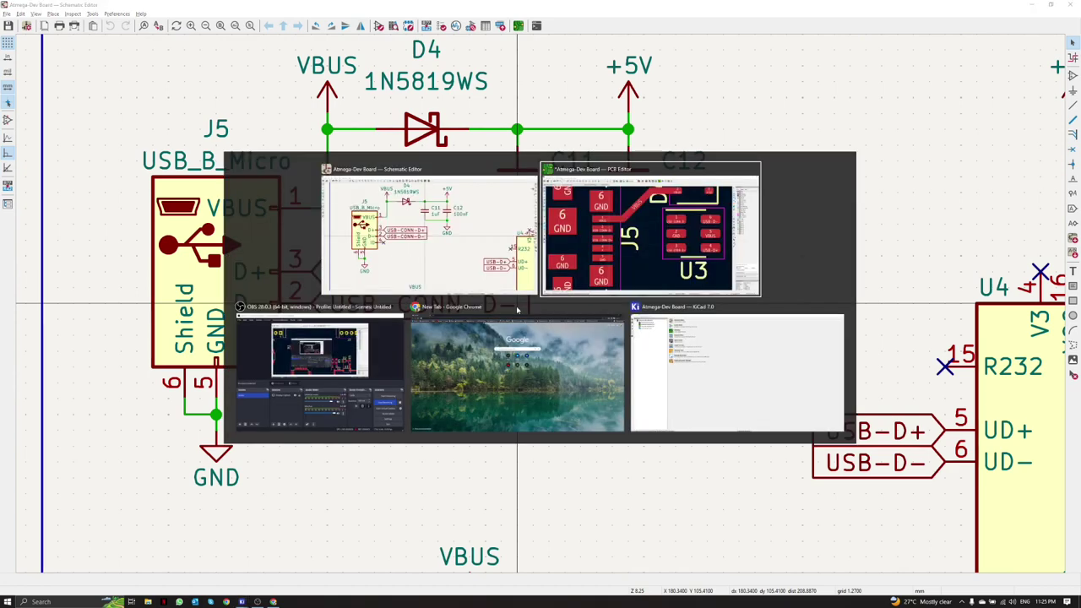
scroll(518, 302, down, 4)
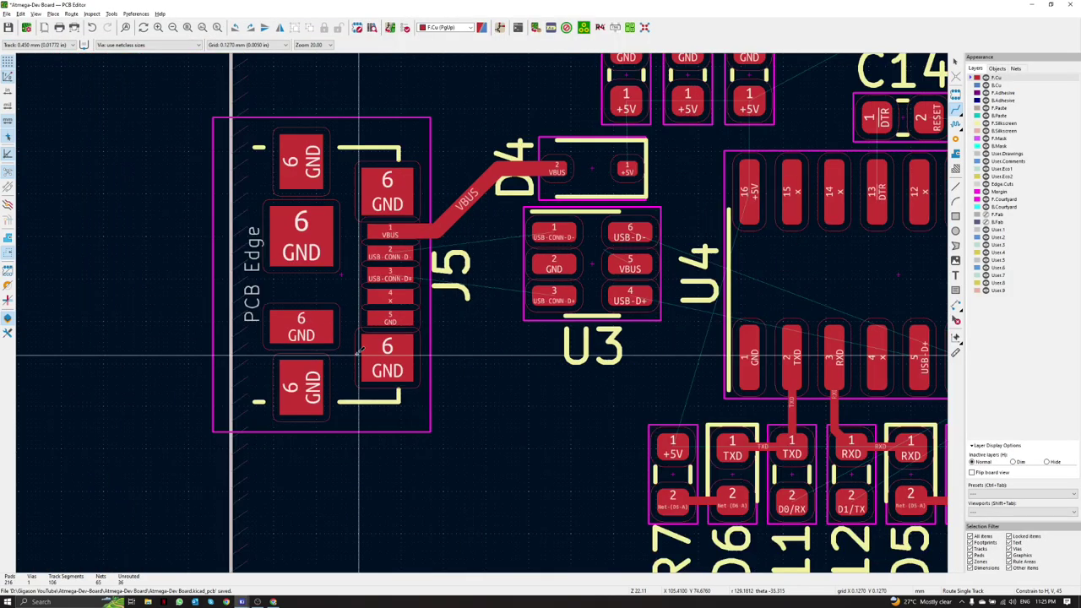
Step: Route the USB-CONN-D-/D+ differential pair from J5 pads 2 and 3 to U3 pads 1 and 3
click(72, 14)
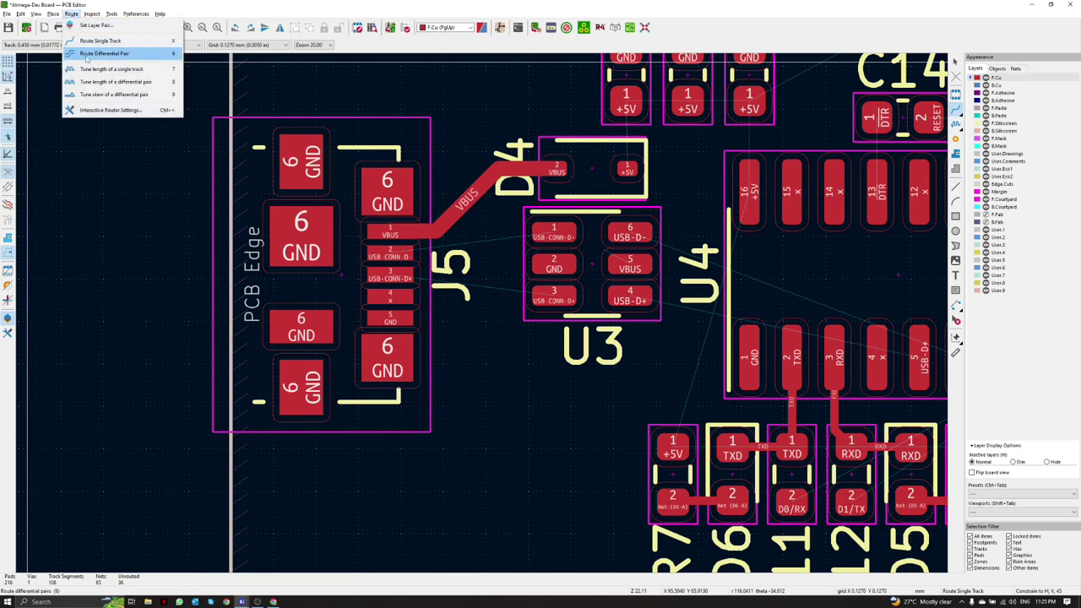
click(87, 55)
scroll(397, 255, up, 3)
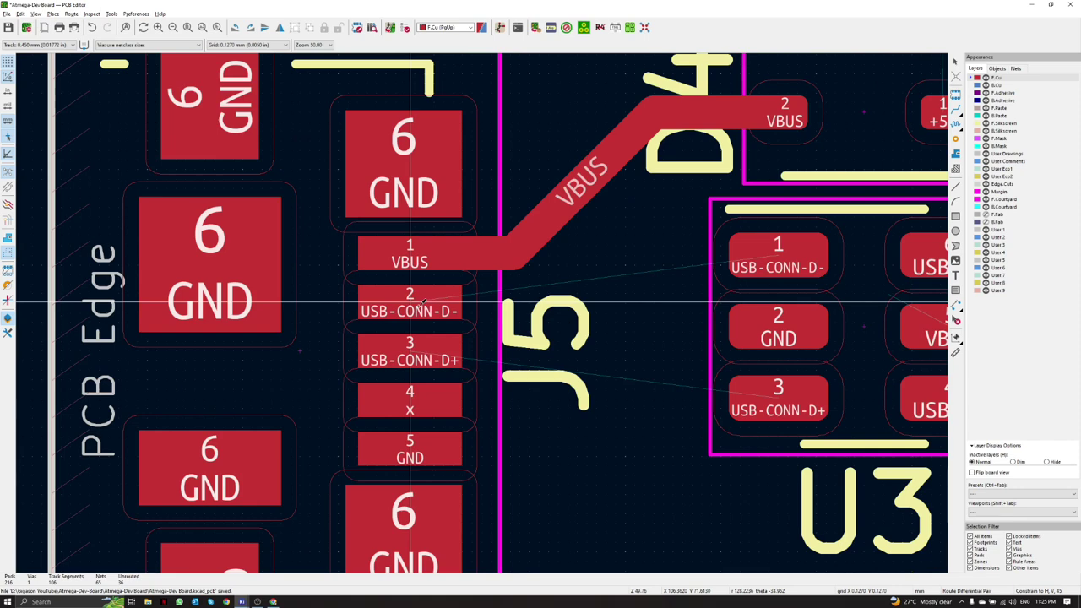
click(411, 301)
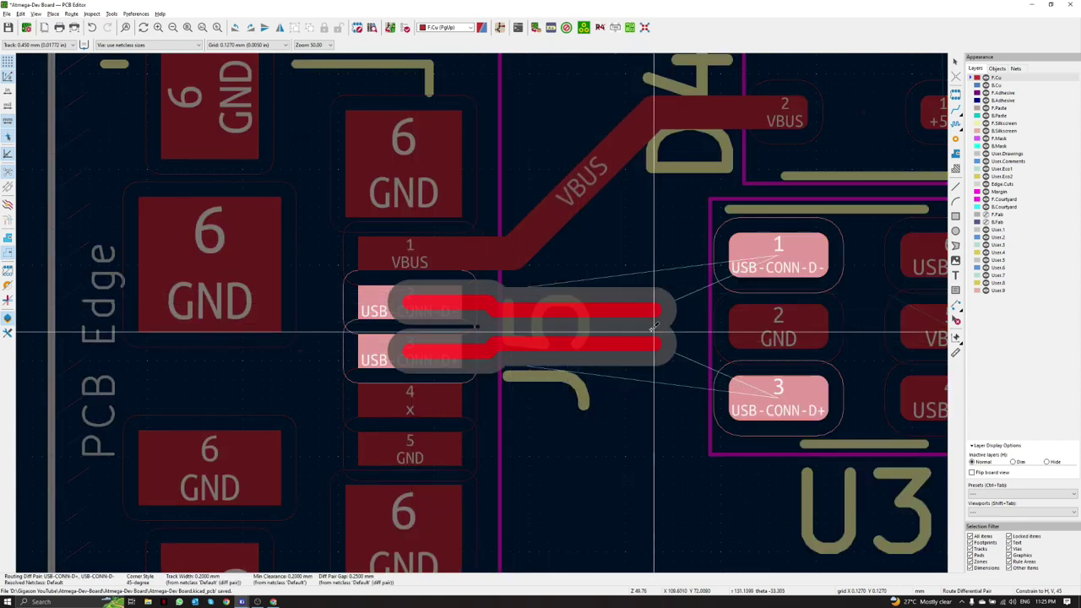
click(646, 329)
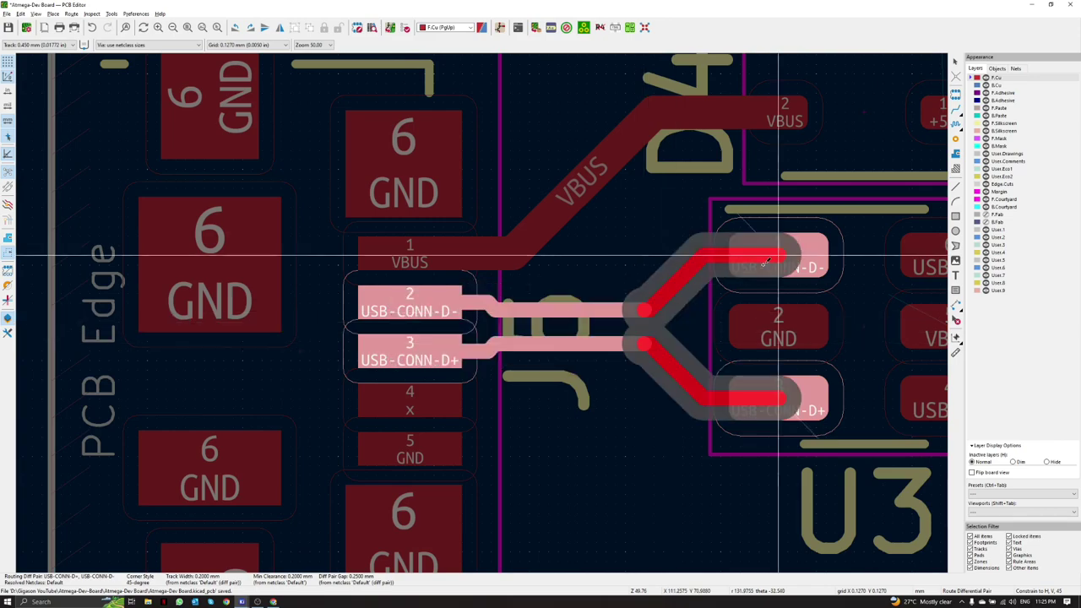
click(779, 254)
Step: Route the USB-D-/D+ differential pair from U3 pads 6 and 4 to U4 pads 6 and 5
scroll(778, 319, down, 3)
scroll(412, 317, up, 2)
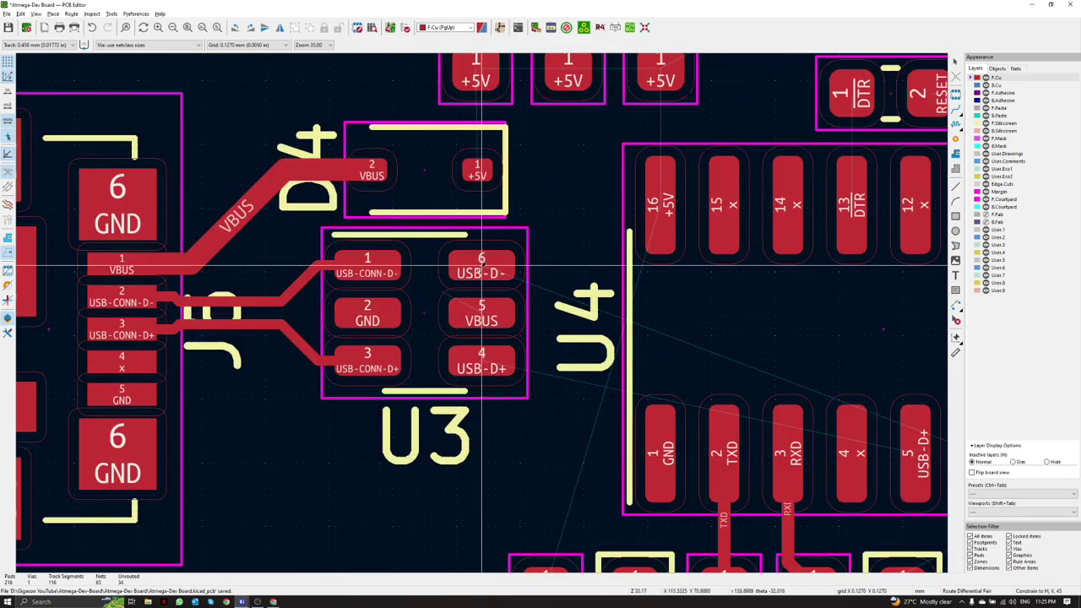
click(481, 266)
middle_drag(645, 328, 399, 340)
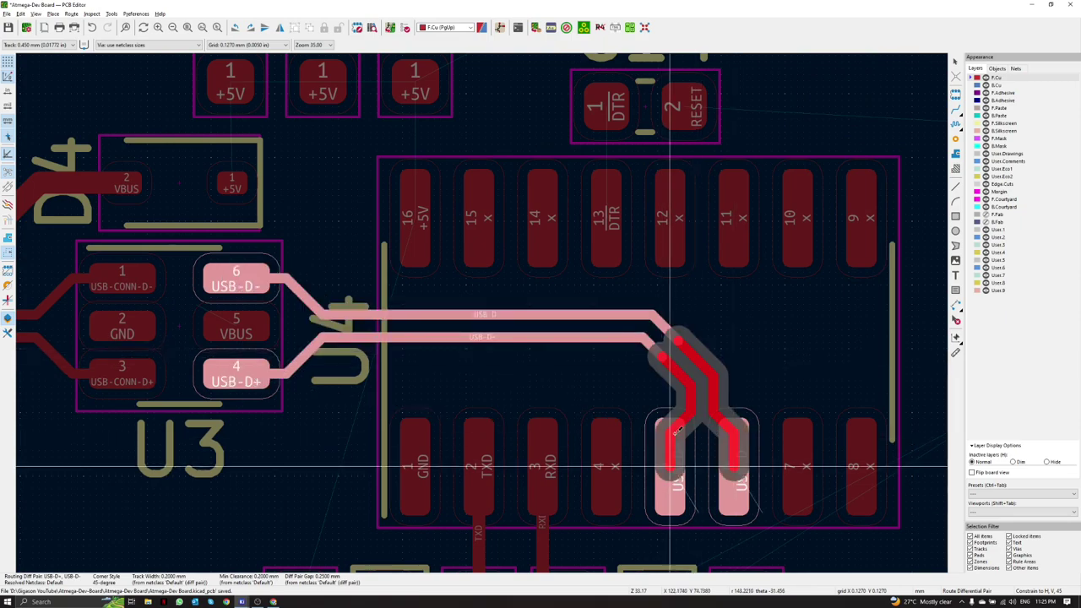
click(651, 441)
Step: Refill all zones and inspect the USB section around J5, U3 and U4 in the 3D viewer
scroll(650, 441, down, 5)
scroll(571, 329, up, 4)
key(b)
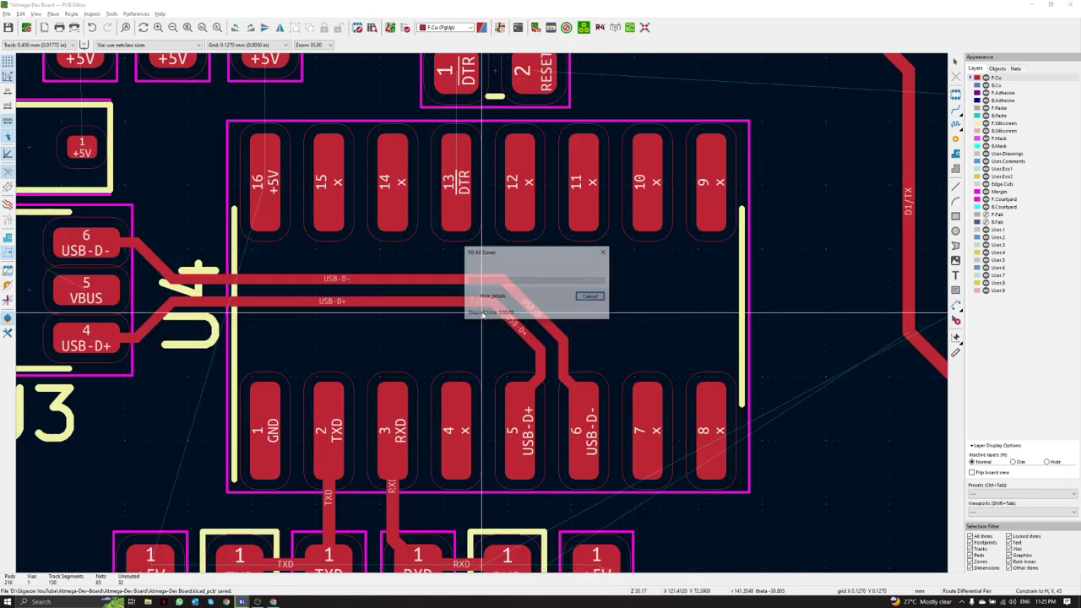
key(alt+3)
scroll(539, 365, up, 5)
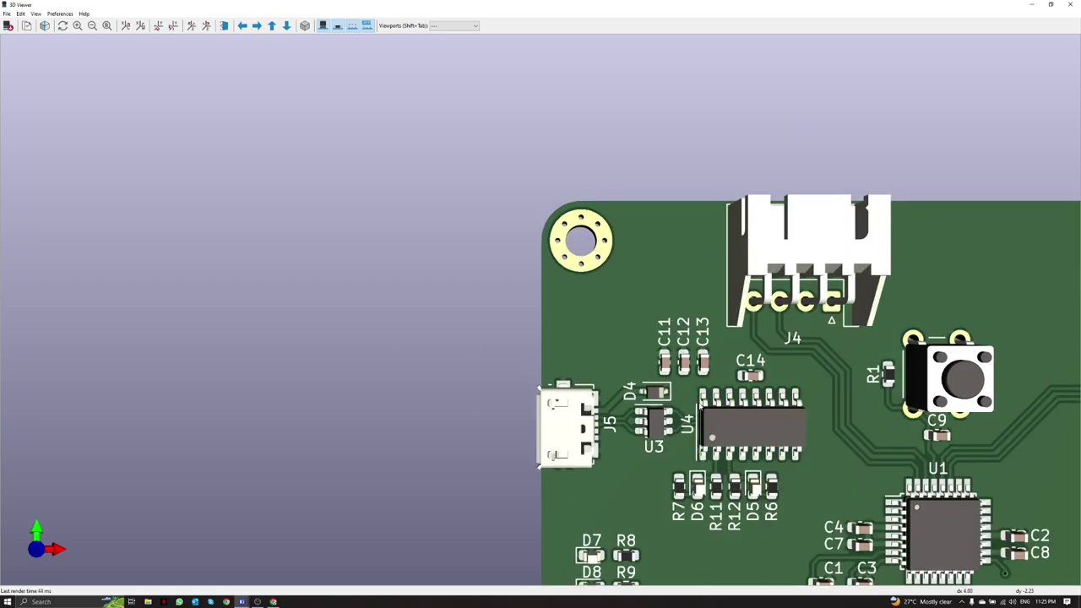
Step: Return to the PCB Editor and route +5V on F.Cu at 0.45 mm from U4 pad 16 through C13, C12 and C11 to D4 pad 1
scroll(591, 390, up, 3)
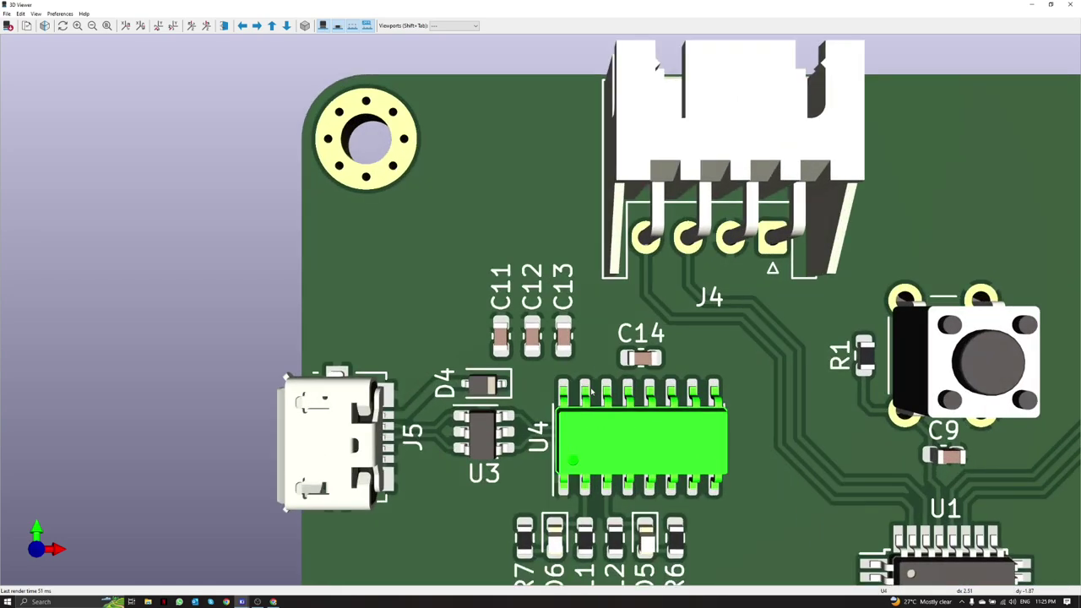
scroll(592, 391, down, 4)
key(alt+Tab)
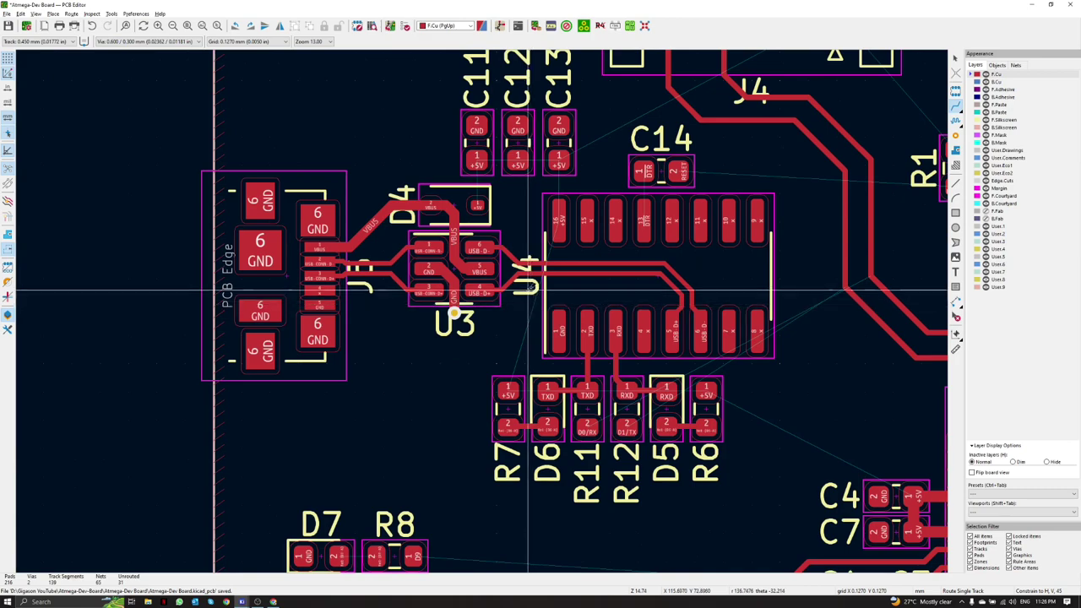
scroll(524, 291, down, 1)
scroll(498, 304, up, 6)
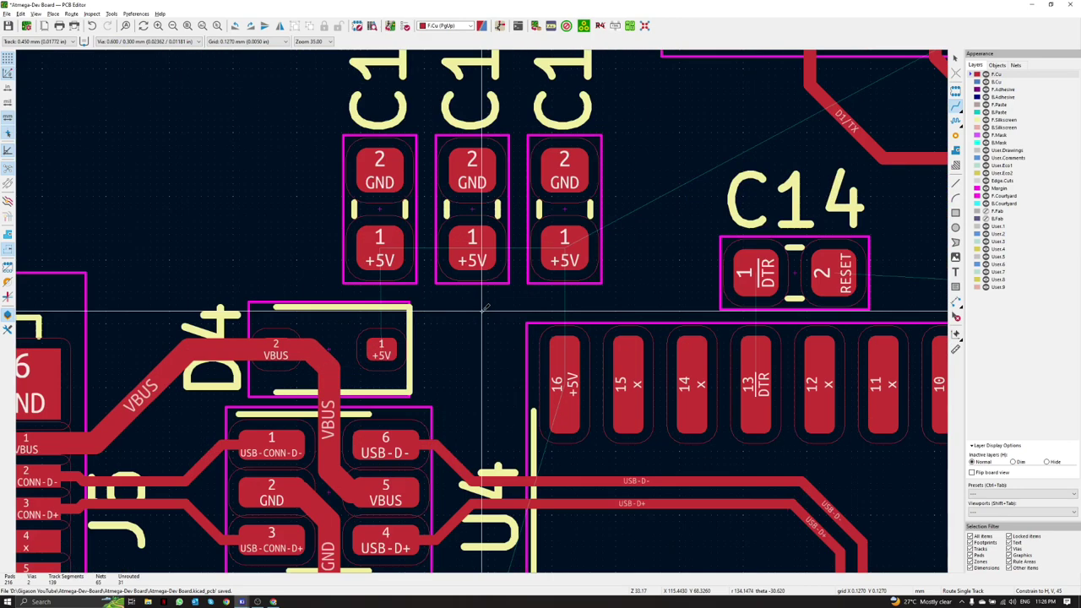
click(586, 363)
click(588, 240)
click(591, 237)
click(496, 239)
click(495, 238)
click(404, 239)
click(410, 333)
click(407, 241)
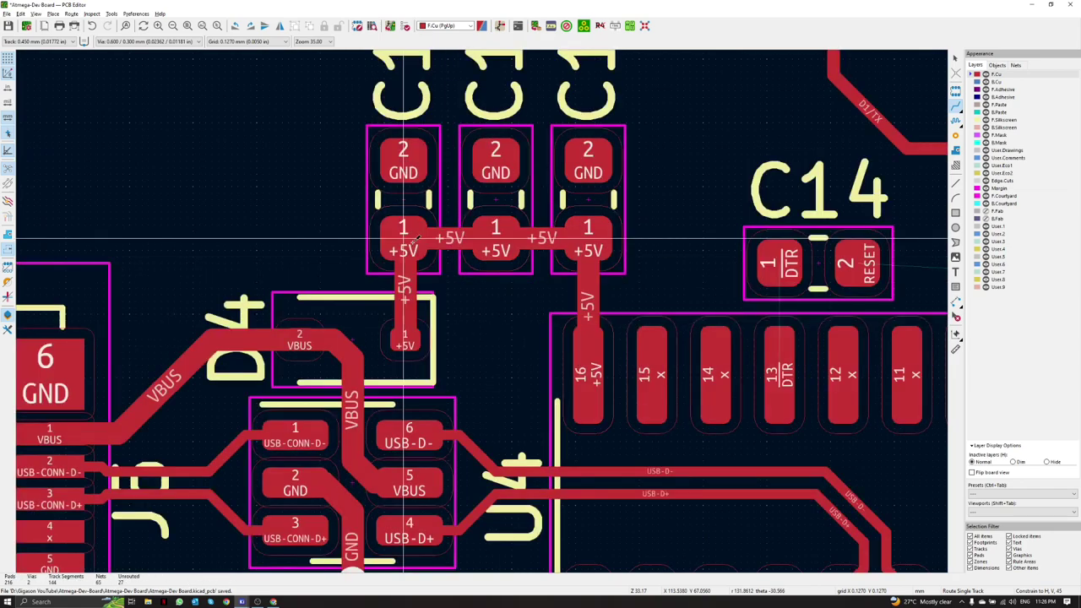
Step: Route the DTR net at 0.254 mm on F.Cu from U4 pad 13 to C14 pad 1
scroll(479, 288, down, 5)
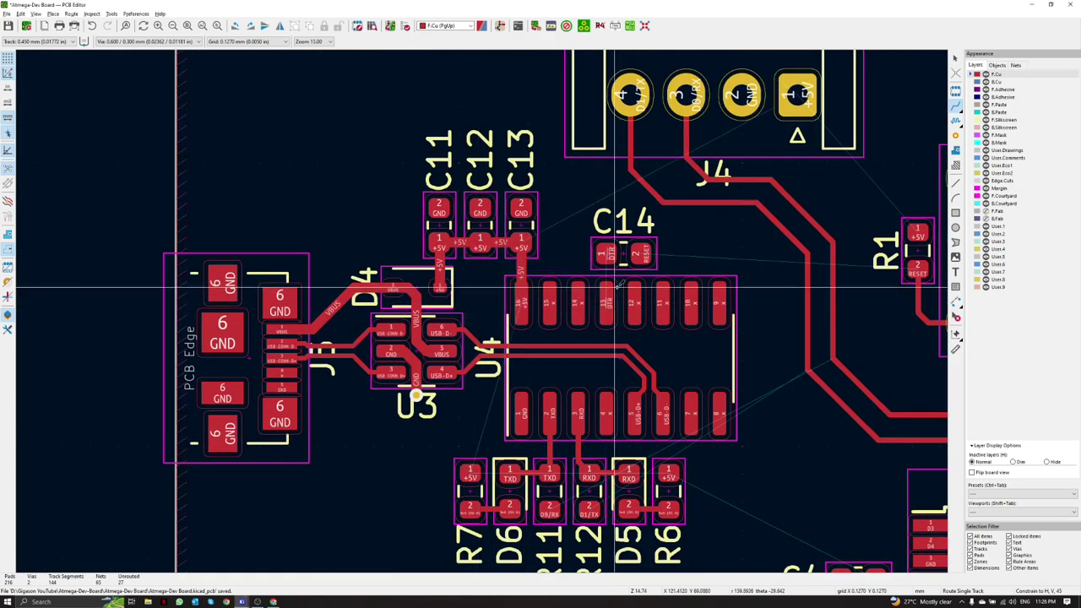
scroll(617, 289, up, 3)
click(456, 335)
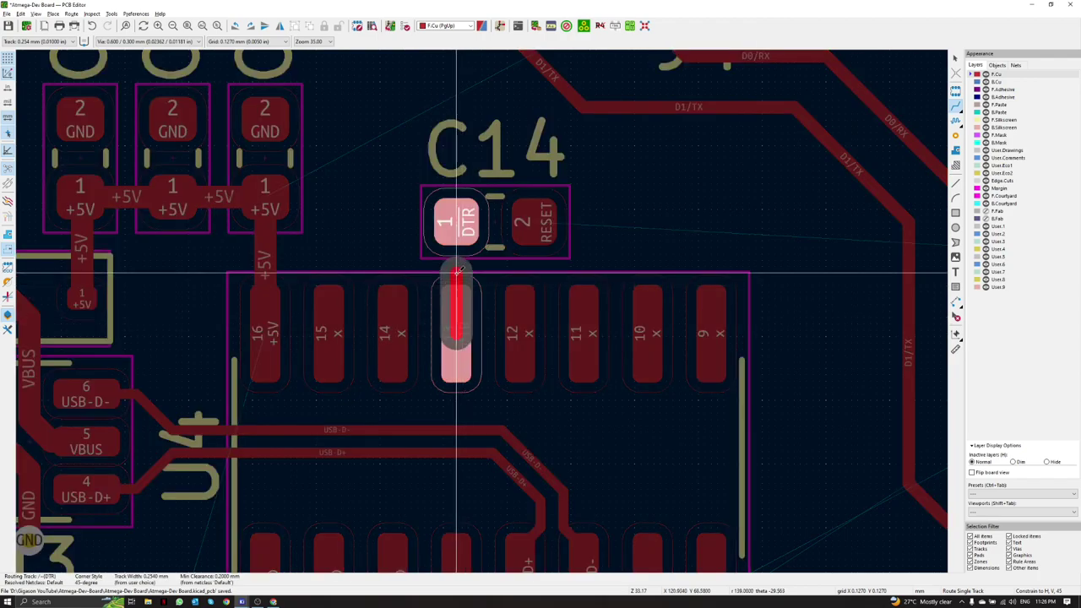
click(456, 224)
Step: Examine the remaining unrouted connections across the board, especially between U1, R11, R12 and the D7–D9 LED resistors
scroll(473, 211, down, 5)
scroll(486, 204, up, 2)
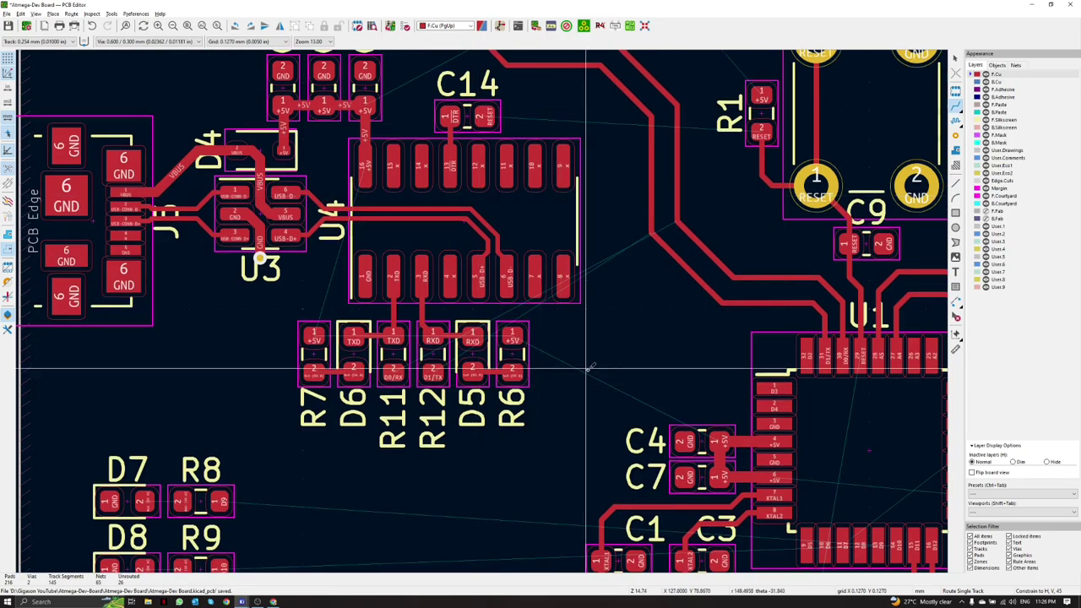
scroll(561, 369, down, 5)
scroll(432, 250, up, 4)
scroll(431, 250, down, 6)
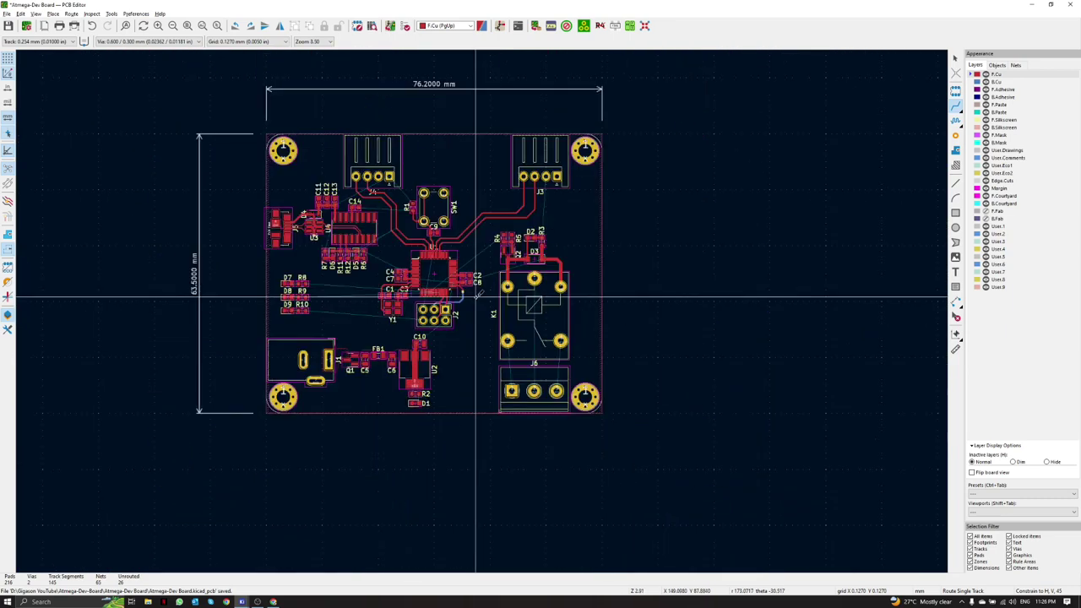
scroll(478, 295, up, 2)
scroll(658, 282, up, 2)
middle_drag(240, 447, 561, 307)
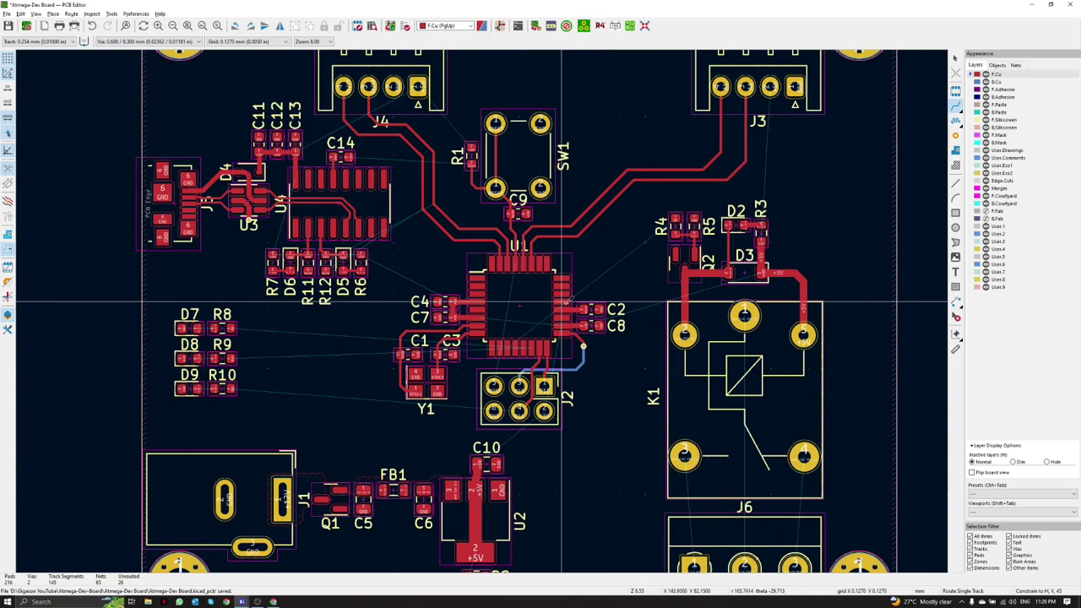
scroll(538, 314, up, 1)
scroll(507, 314, up, 1)
scroll(508, 313, down, 1)
middle_drag(484, 310, 506, 343)
scroll(275, 267, up, 2)
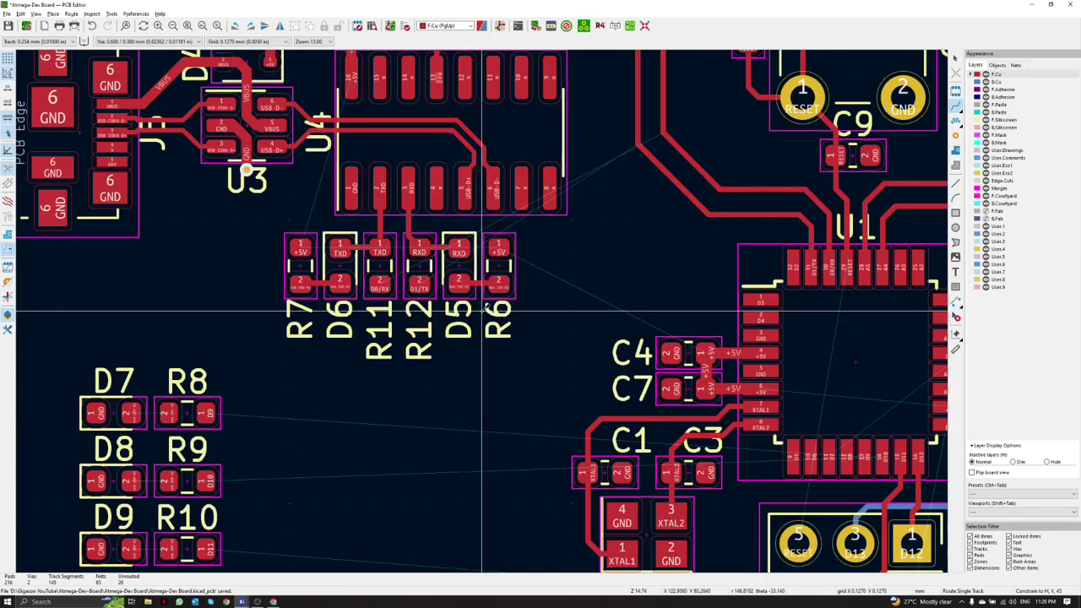
middle_drag(833, 270, 482, 306)
click(481, 311)
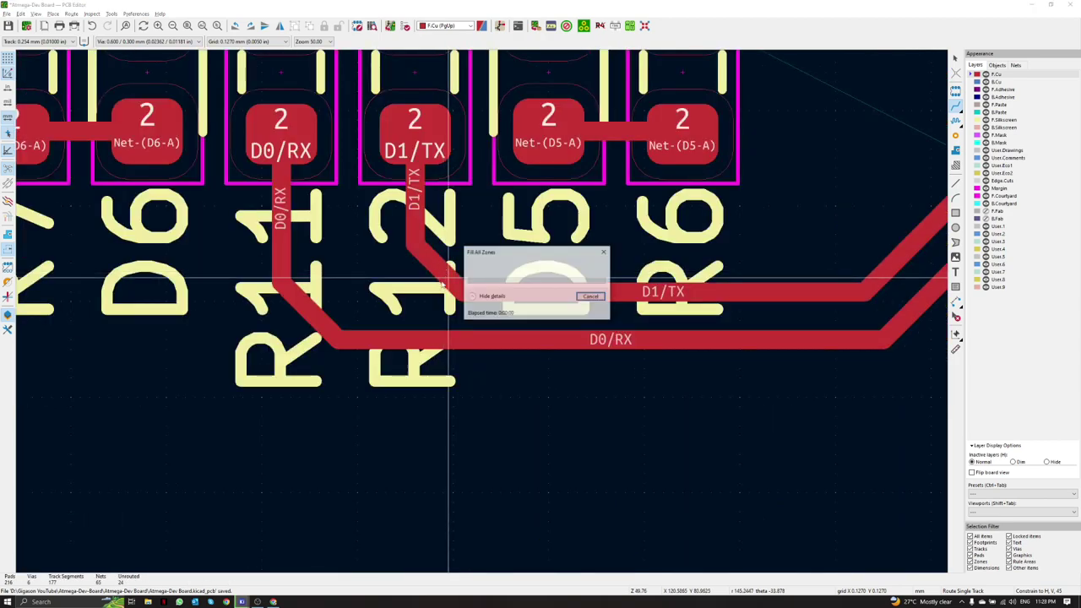
Step: Inspect the board with the D0/RX and D1/TX tracks in the 3D viewer
key(alt+3)
scroll(483, 297, up, 3)
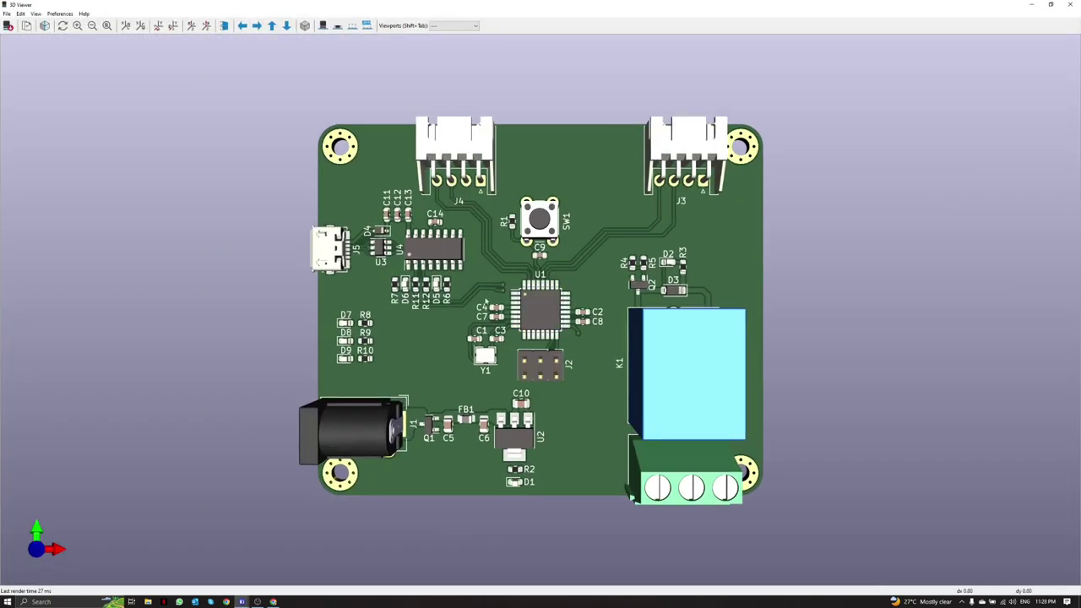
middle_drag(484, 298, 654, 333)
scroll(540, 338, down, 4)
drag(541, 337, 540, 253)
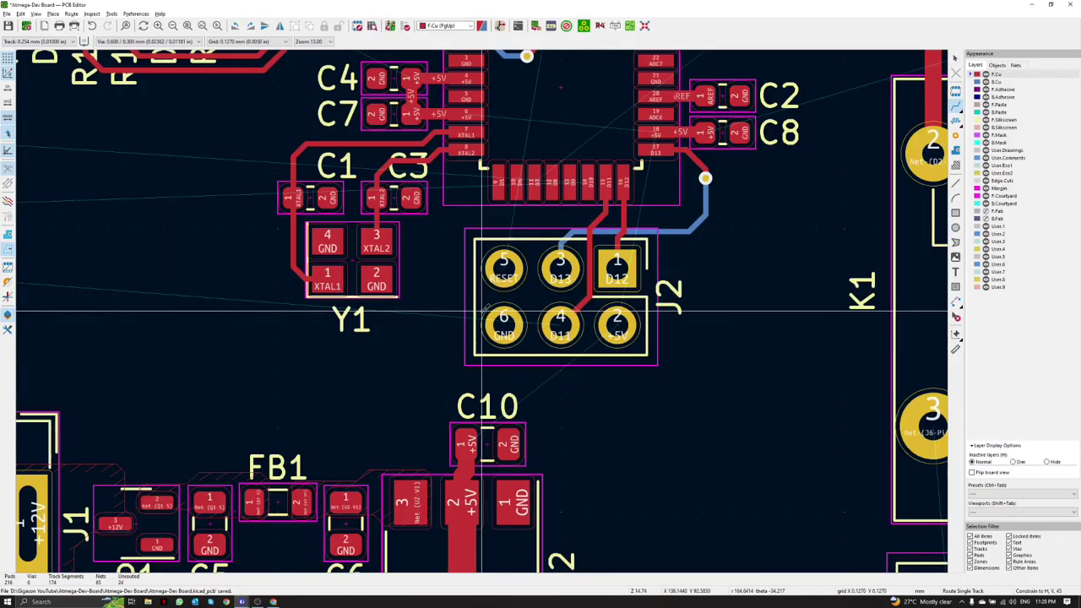
Step: Route D11 at 0.254 mm on B.Cu from J2 pad 4 below Y1 to a via beside R10, ending at R10 pad 1 on F.Cu
scroll(486, 314, down, 3)
scroll(497, 325, up, 3)
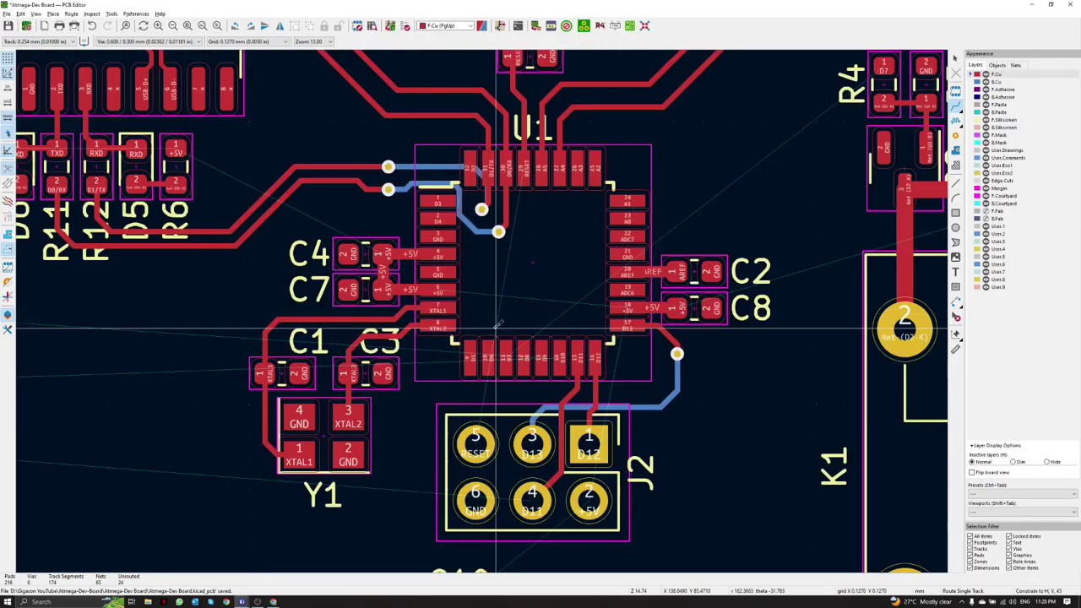
middle_drag(497, 327, 510, 280)
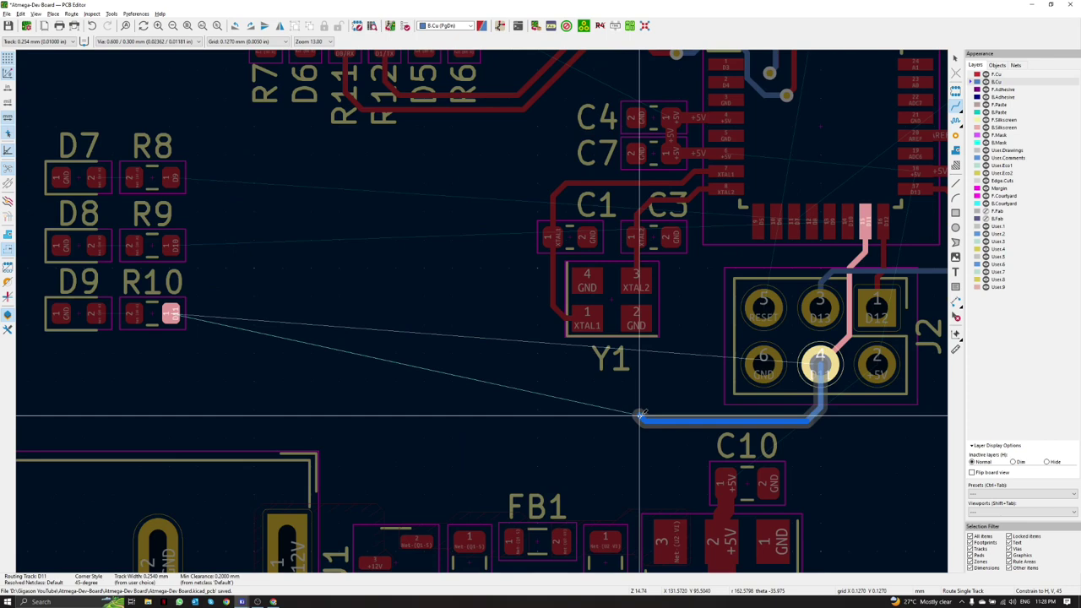
click(645, 420)
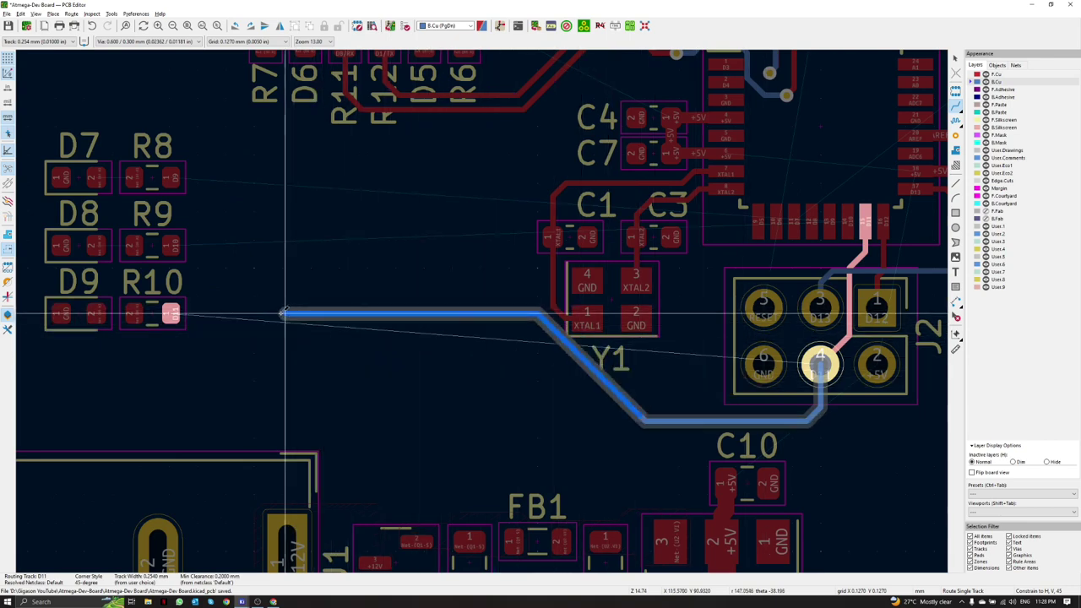
scroll(275, 313, up, 5)
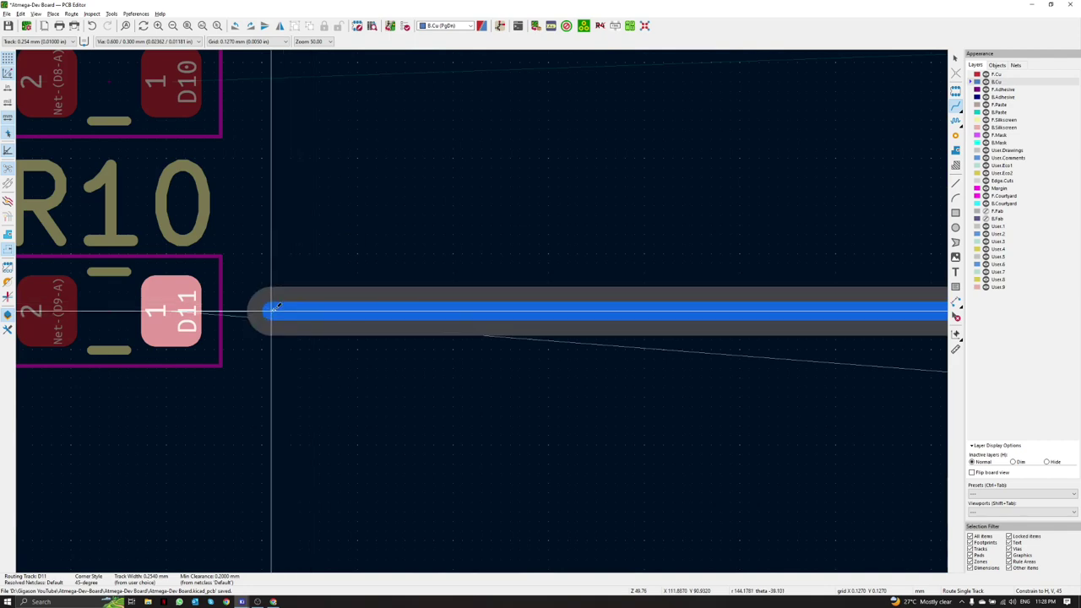
click(272, 311)
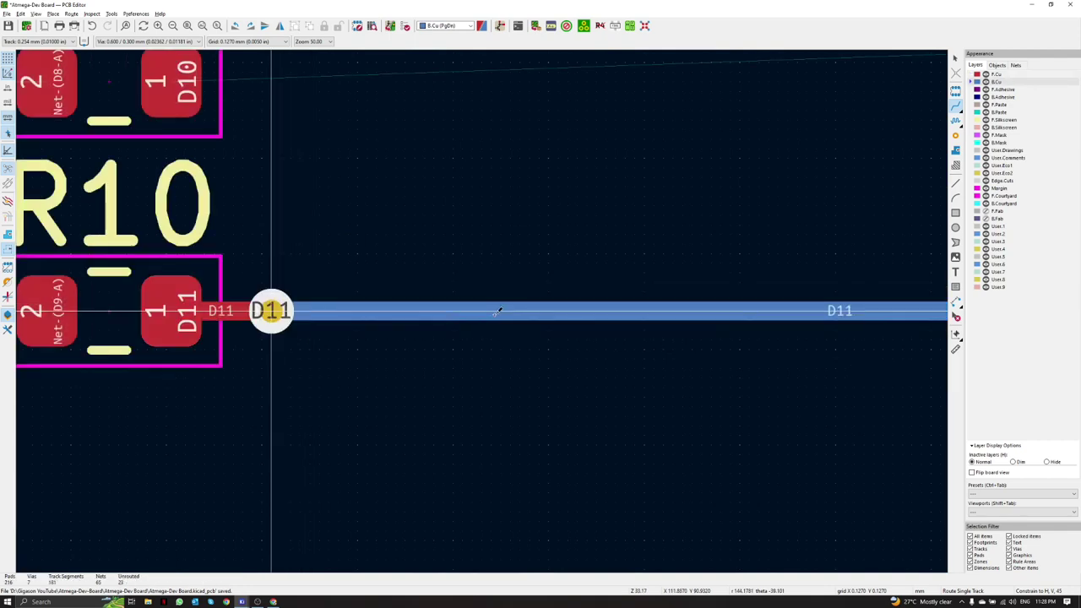
scroll(272, 311, down, 5)
drag(601, 298, 527, 300)
click(525, 302)
middle_drag(727, 300, 570, 333)
middle_drag(518, 296, 597, 343)
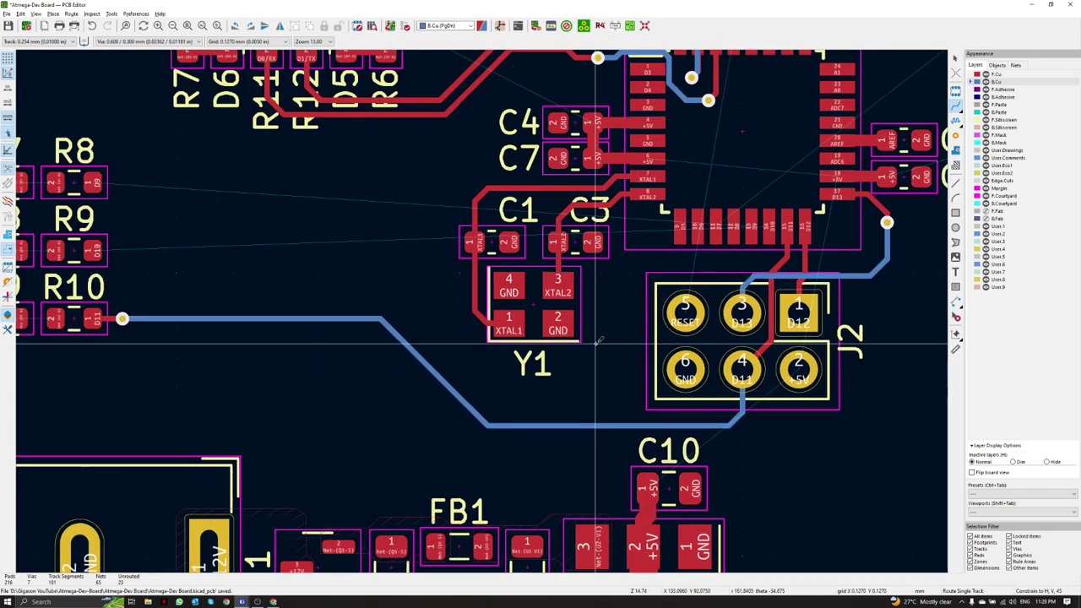
Step: Inspect the whole board in the 3D viewer and flip it to examine the tracks on the back side
key(ctrl+s)
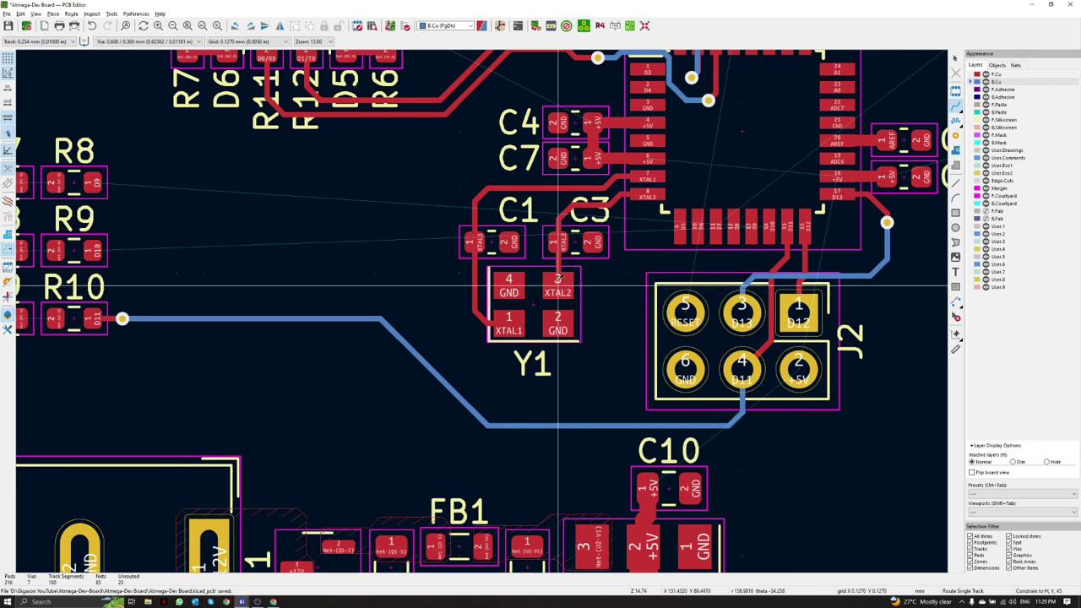
key(Home)
key(alt+3)
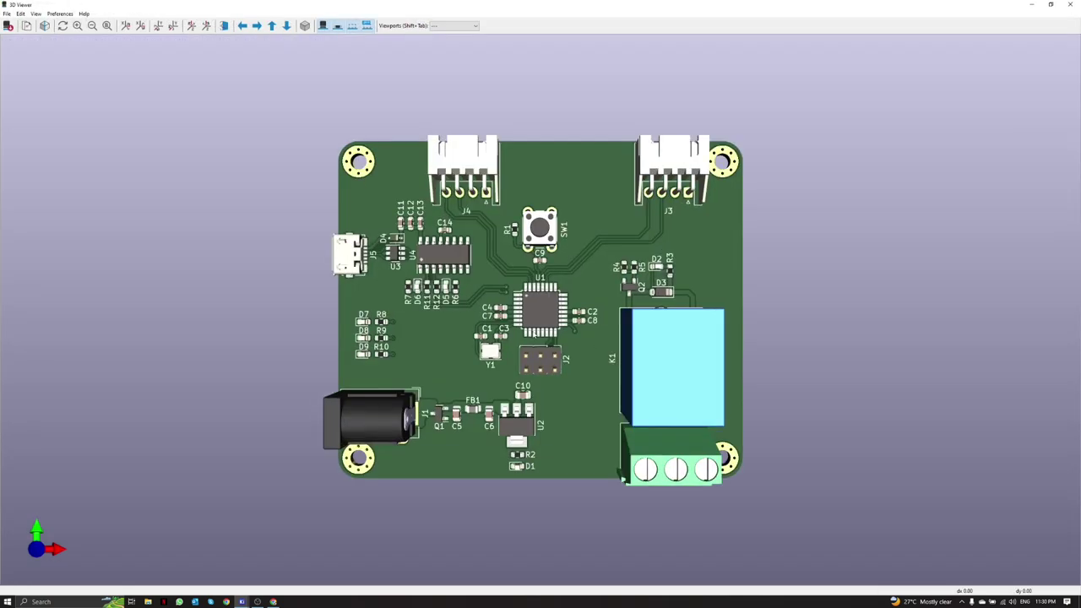
key(b)
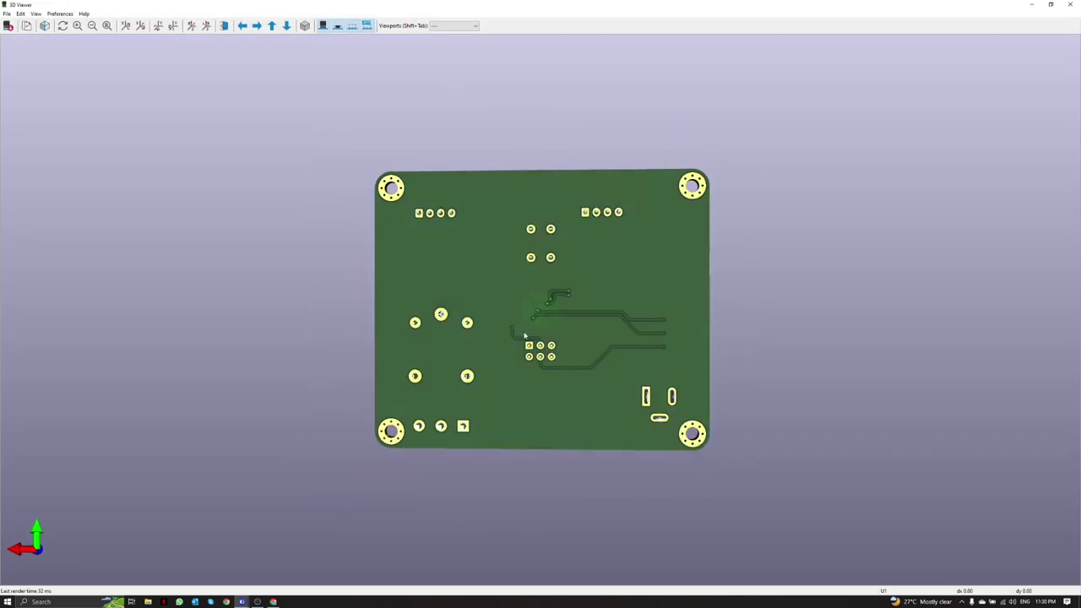
drag(586, 484, 507, 406)
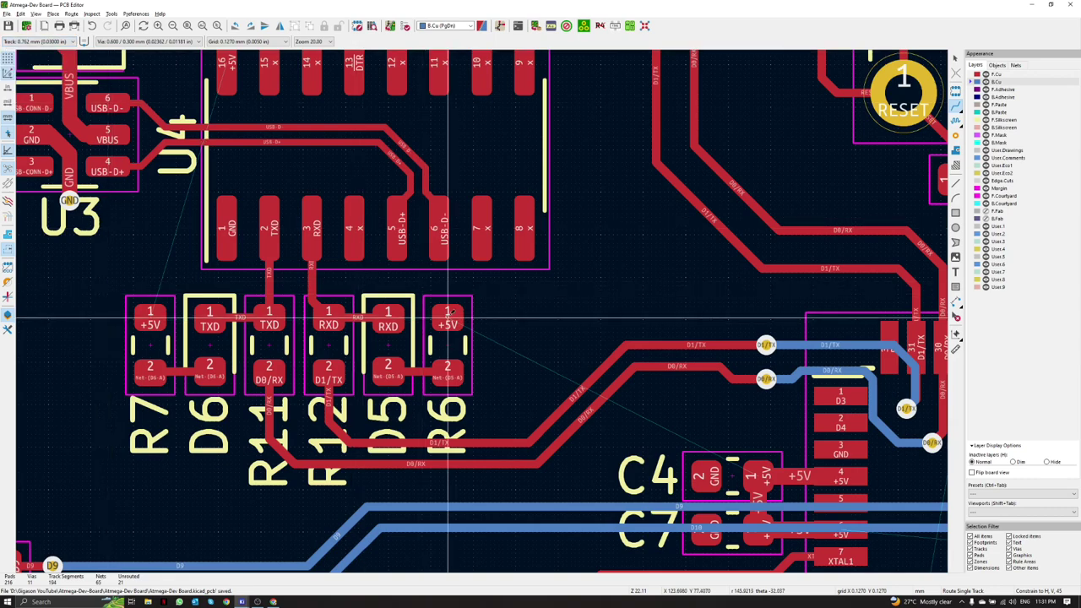
Step: Route +5V at 0.762 mm on B.Cu, using vias to join R6 pad 1, R7 pad 1 and C4 pad 1
click(448, 319)
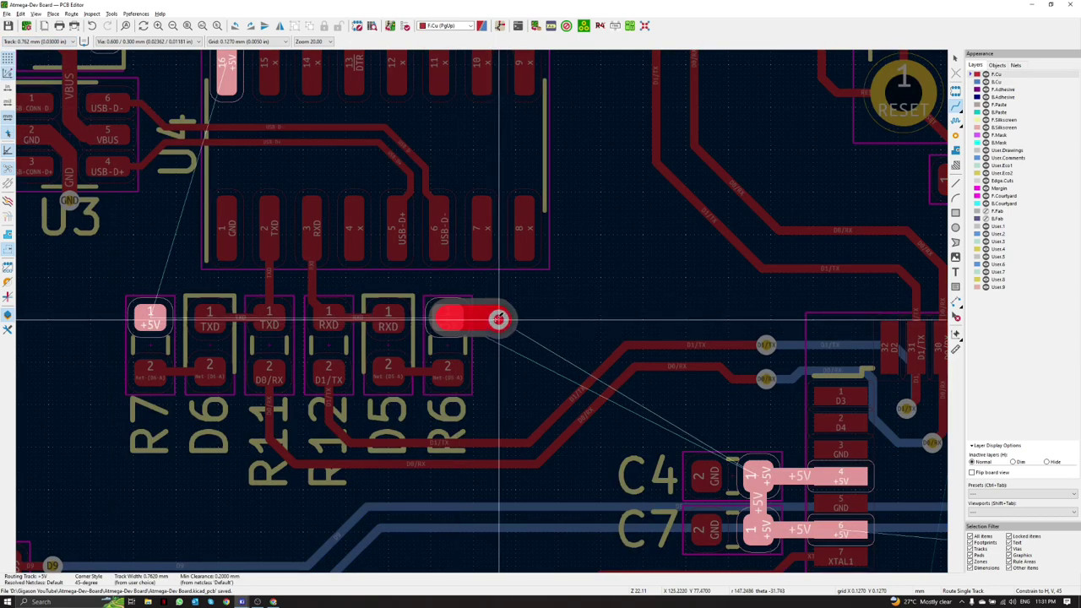
key(v)
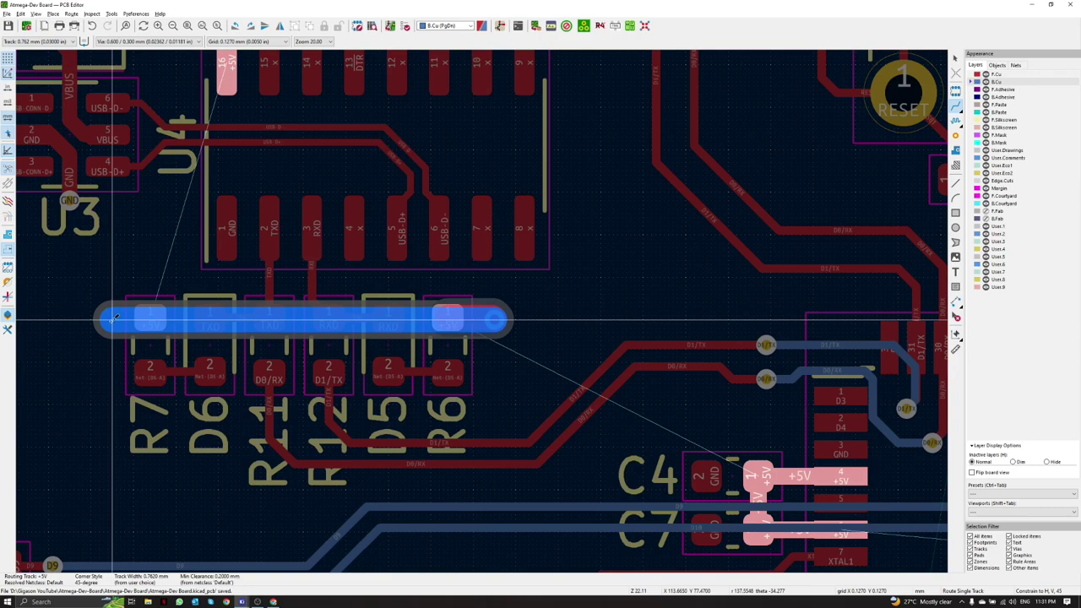
double_click(99, 321)
key(Page_Up)
click(154, 319)
click(99, 323)
scroll(169, 315, down, 3)
middle_drag(482, 310, 435, 317)
scroll(531, 319, up, 3)
scroll(498, 316, down, 1)
middle_drag(512, 322, 413, 294)
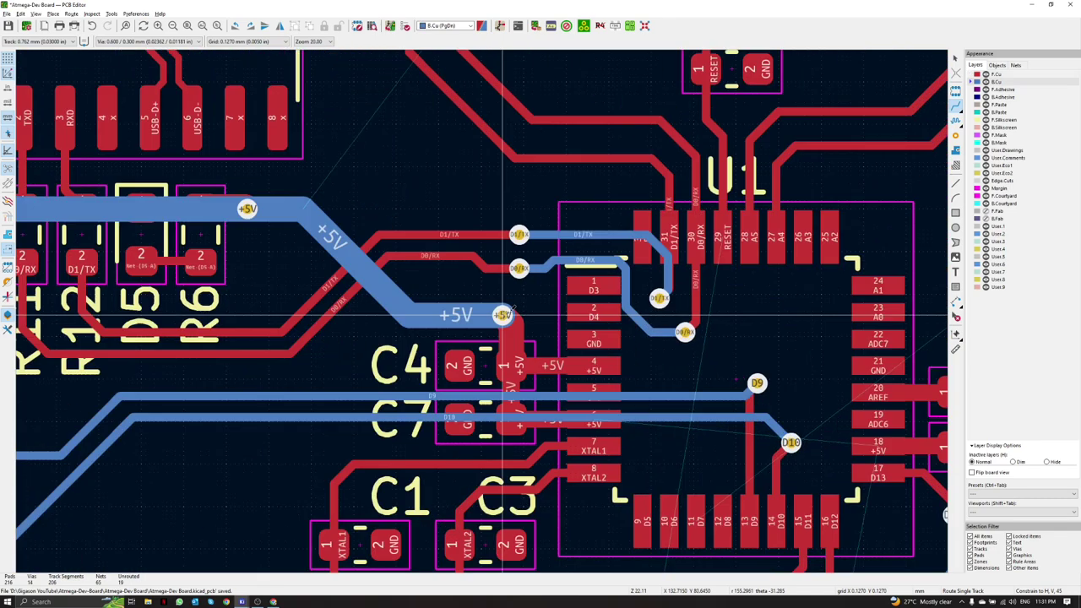
Step: Refill all copper zones on the board
scroll(507, 328, down, 1)
middle_drag(506, 327, 481, 313)
scroll(481, 313, down, 1)
key(b)
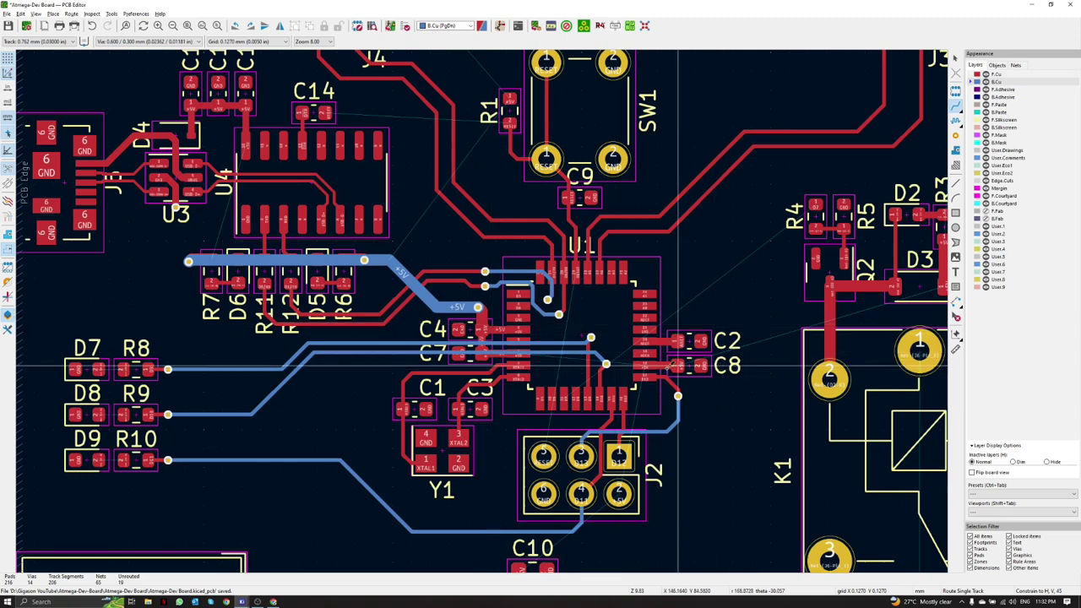
Step: Move the D13 via closer to U1 pad 17 and J2, and straighten its B.Cu track toward J2 pad 3
scroll(652, 375, up, 5)
middle_drag(494, 311, 492, 265)
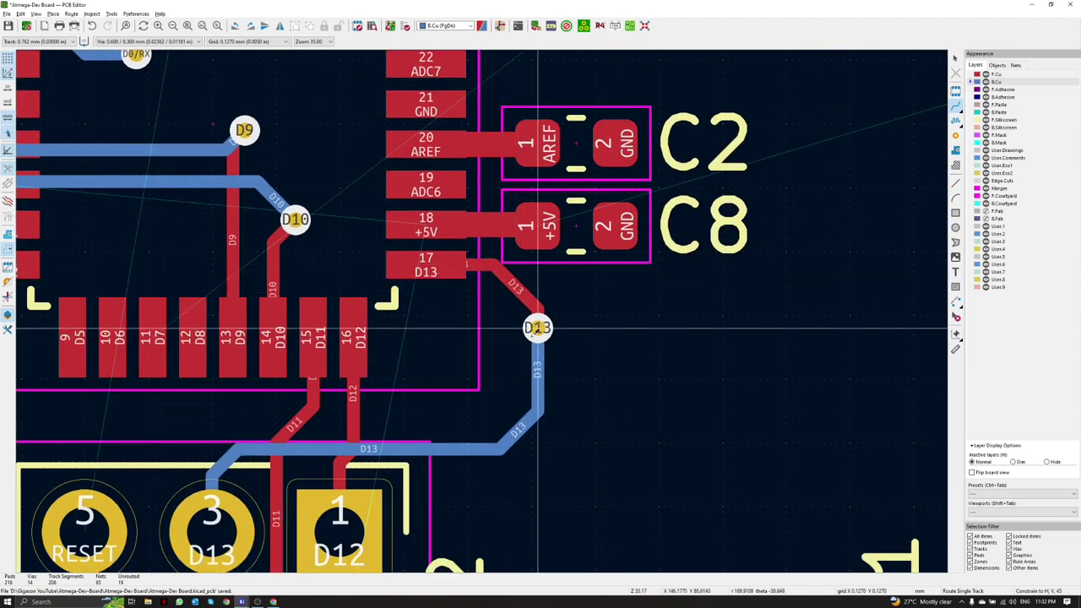
drag(537, 328, 487, 365)
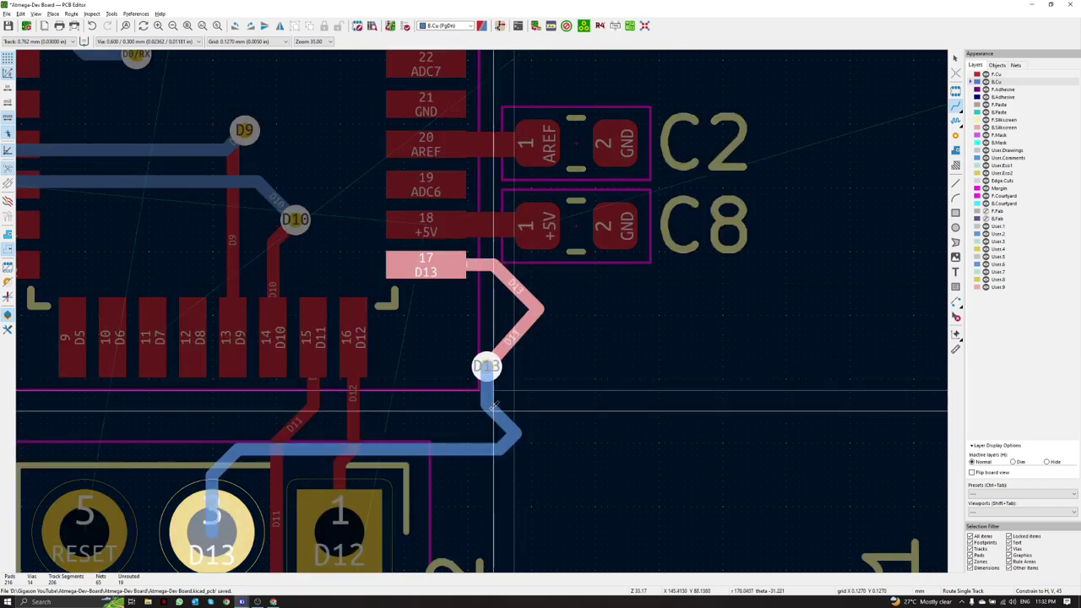
drag(517, 412, 486, 438)
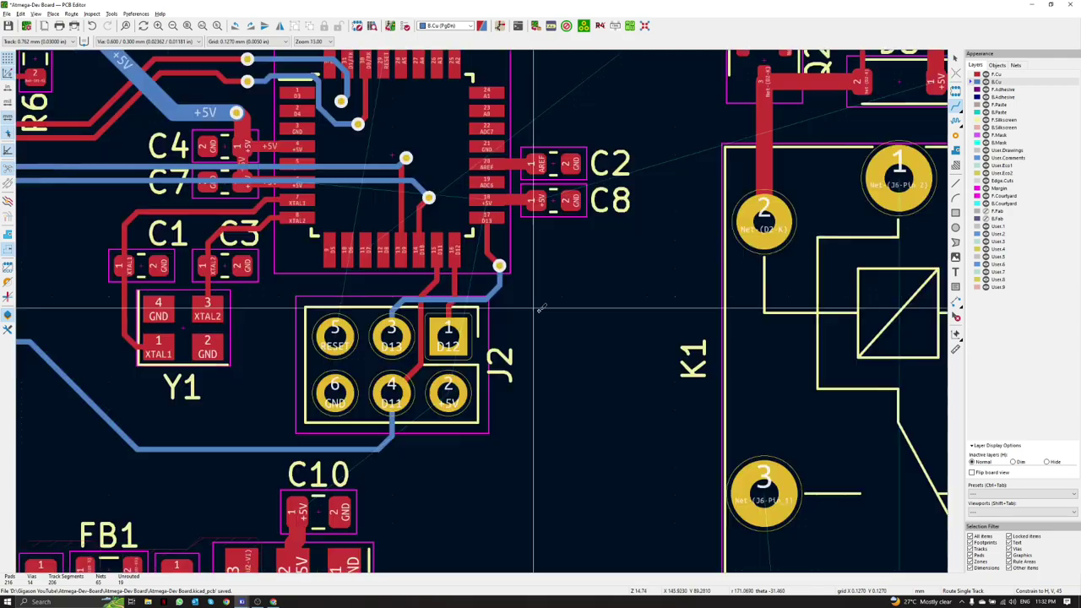
Step: Examine the remaining unrouted +5V connections around U1, C8, the relay section, U4 and capacitors C11 to C13
middle_drag(538, 306, 603, 367)
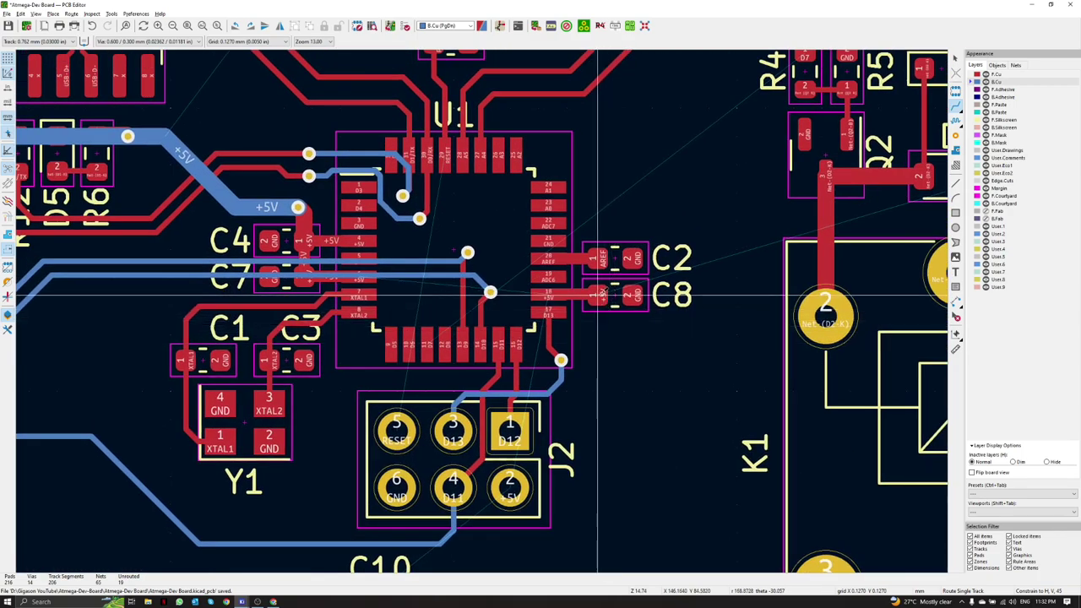
scroll(598, 296, up, 4)
scroll(482, 313, down, 4)
scroll(482, 300, down, 2)
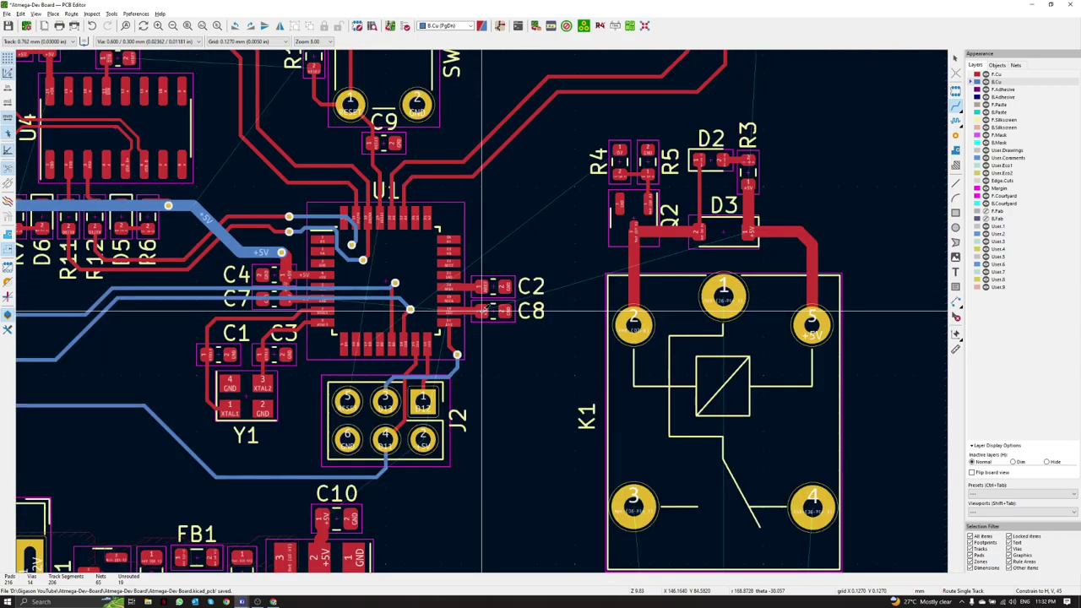
middle_drag(483, 311, 606, 331)
middle_drag(458, 292, 629, 332)
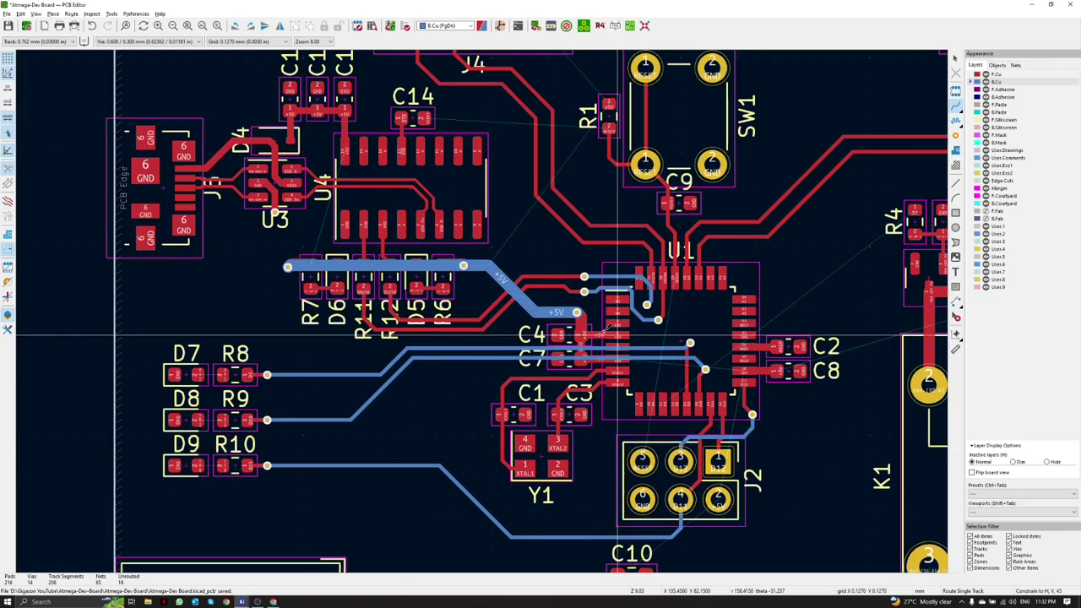
middle_drag(447, 272, 562, 301)
scroll(450, 245, up, 1)
scroll(485, 310, up, 4)
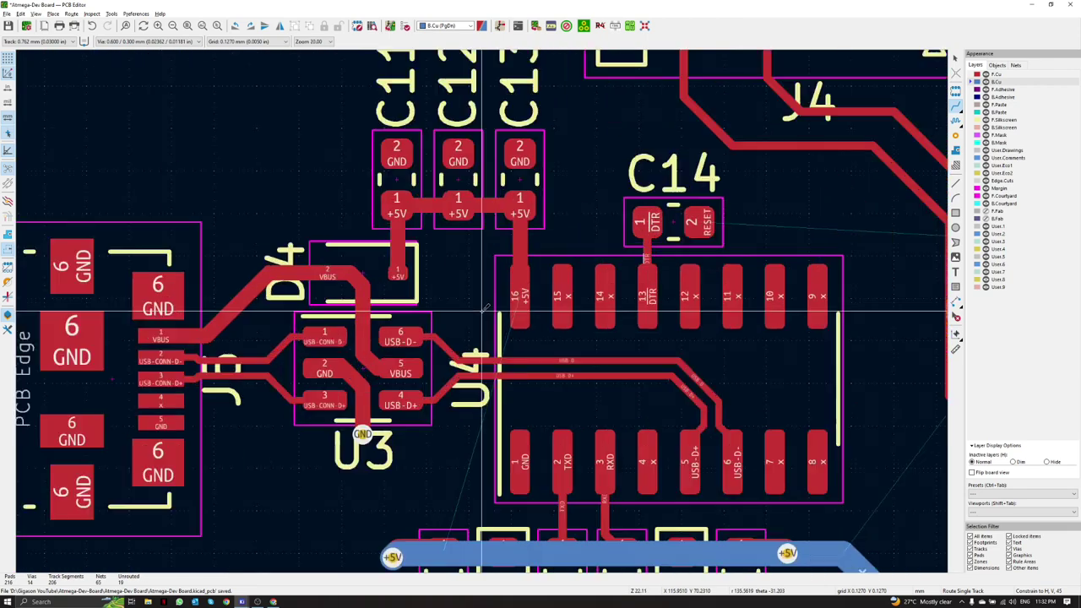
scroll(485, 310, down, 3)
scroll(498, 283, up, 5)
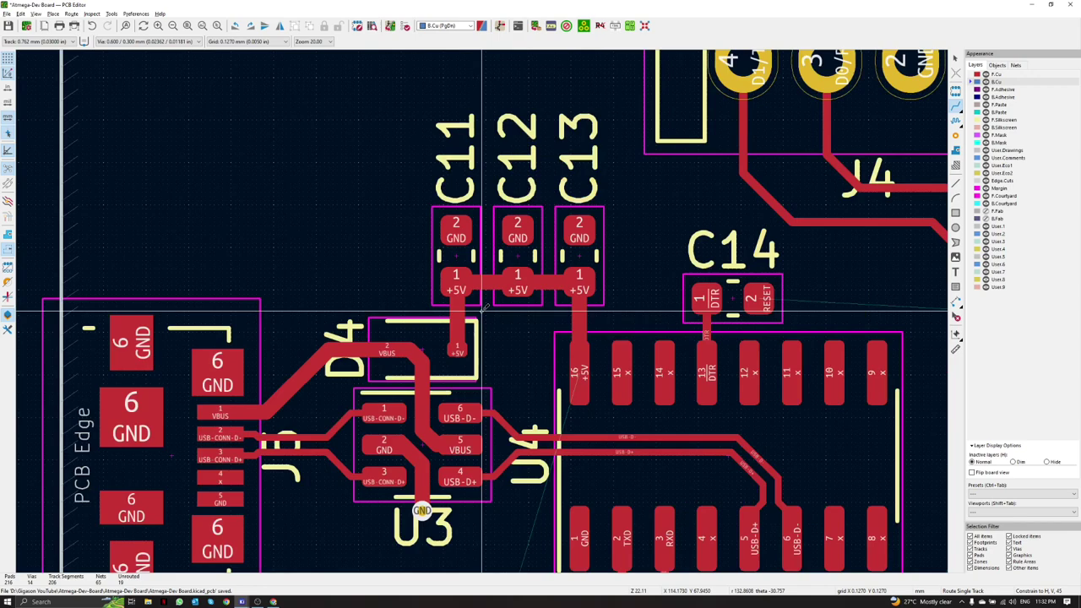
Step: Route +5V on B.Cu at 0.762 mm past the via beside C13 to the track above R11, widening the junction with diagonal segments
scroll(498, 280, down, 3)
mouse_move(485, 309)
middle_down()
mouse_move(478, 206)
mouse_move(483, 265)
middle_up()
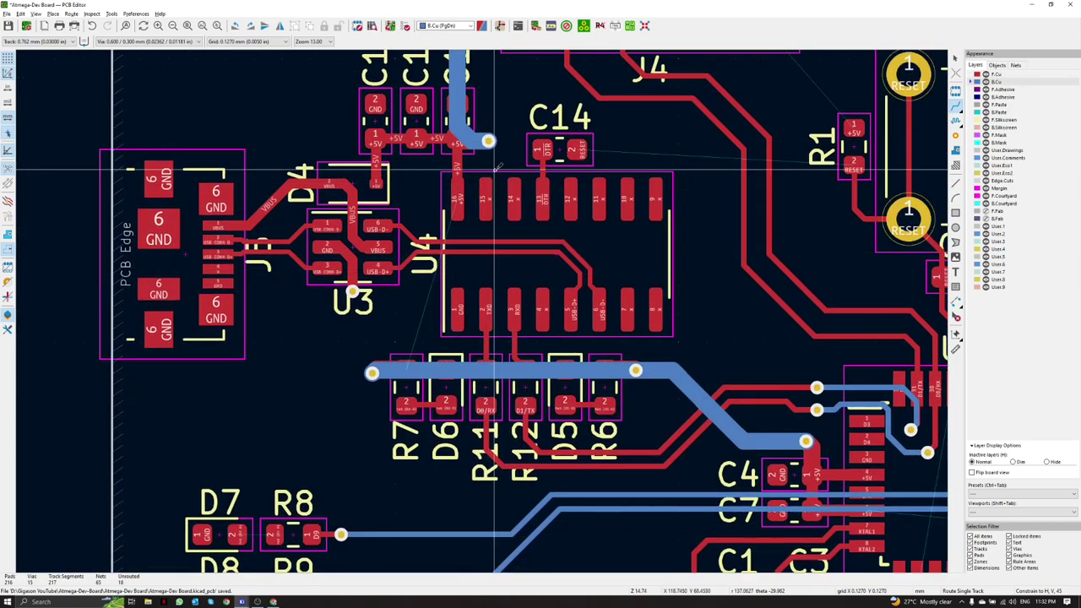
click(469, 137)
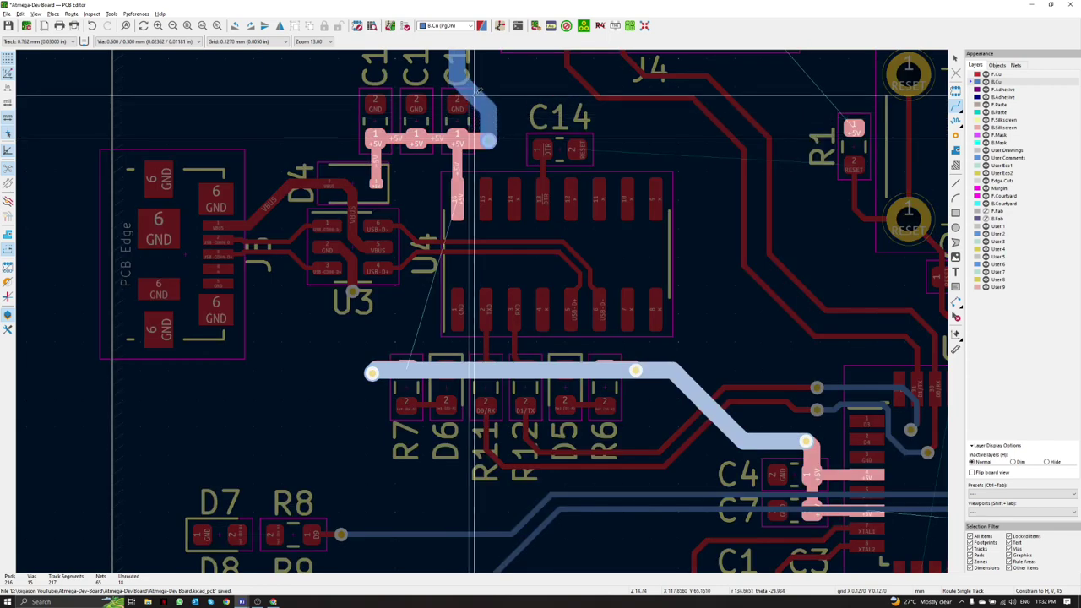
click(487, 147)
middle_drag(461, 266, 462, 231)
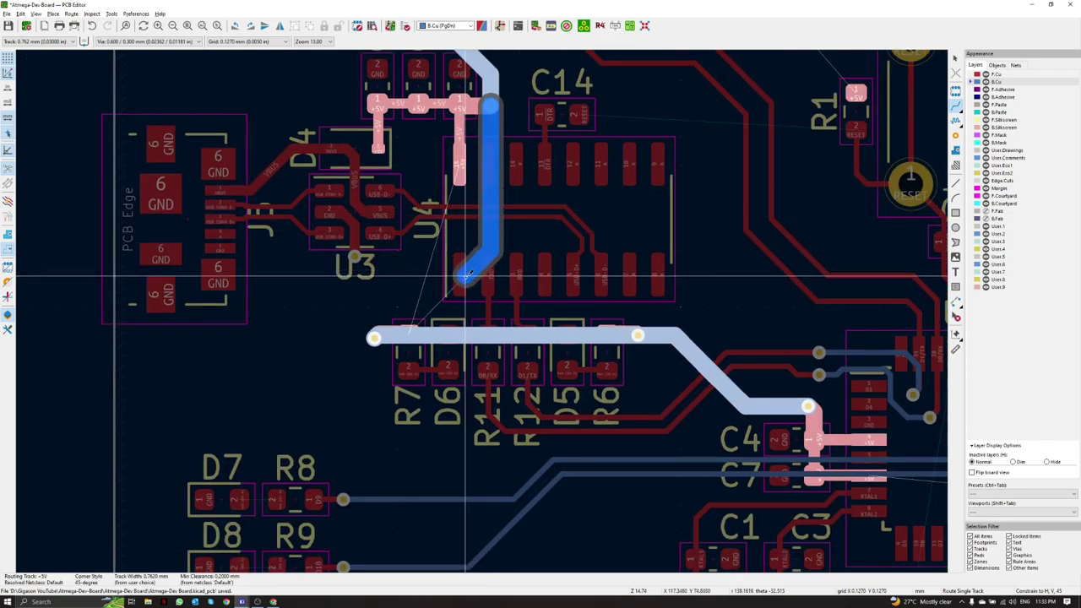
click(477, 329)
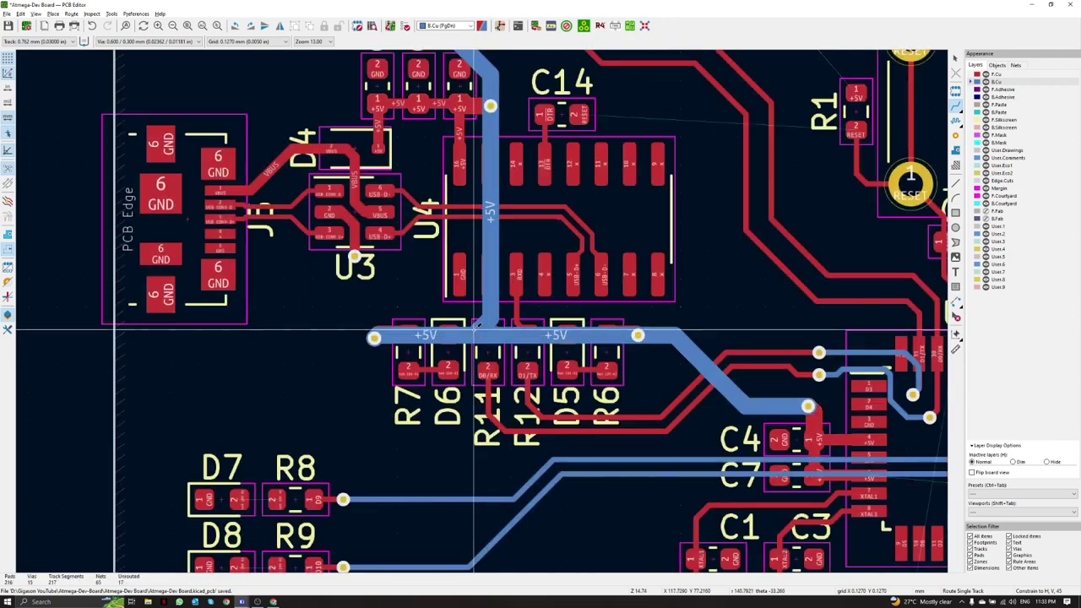
click(524, 336)
click(492, 317)
scroll(490, 313, down, 3)
middle_drag(484, 322, 491, 367)
scroll(540, 221, up, 4)
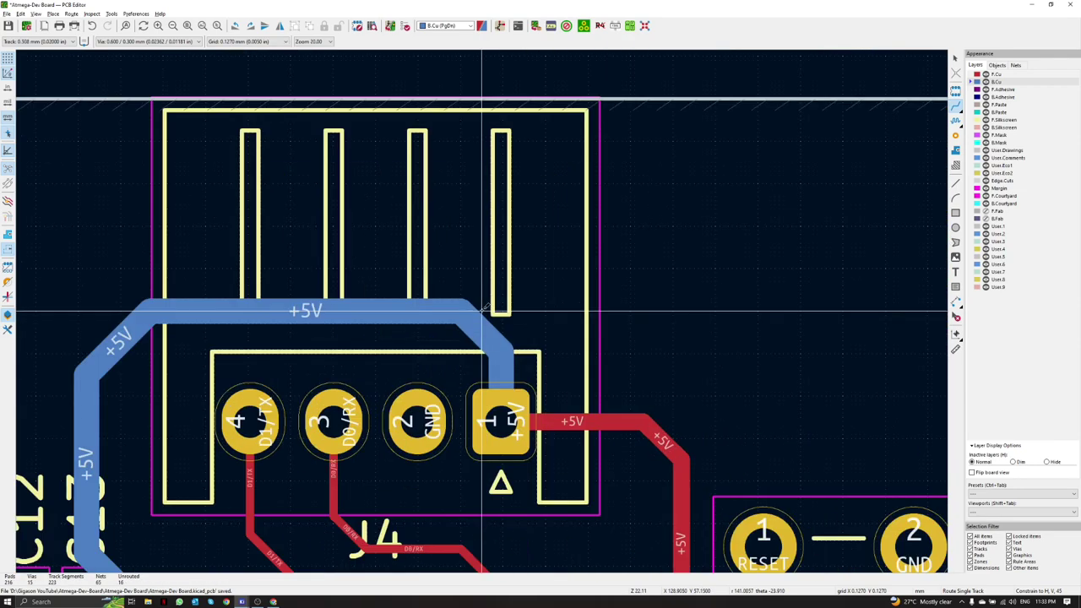
click(434, 303)
scroll(772, 325, down, 4)
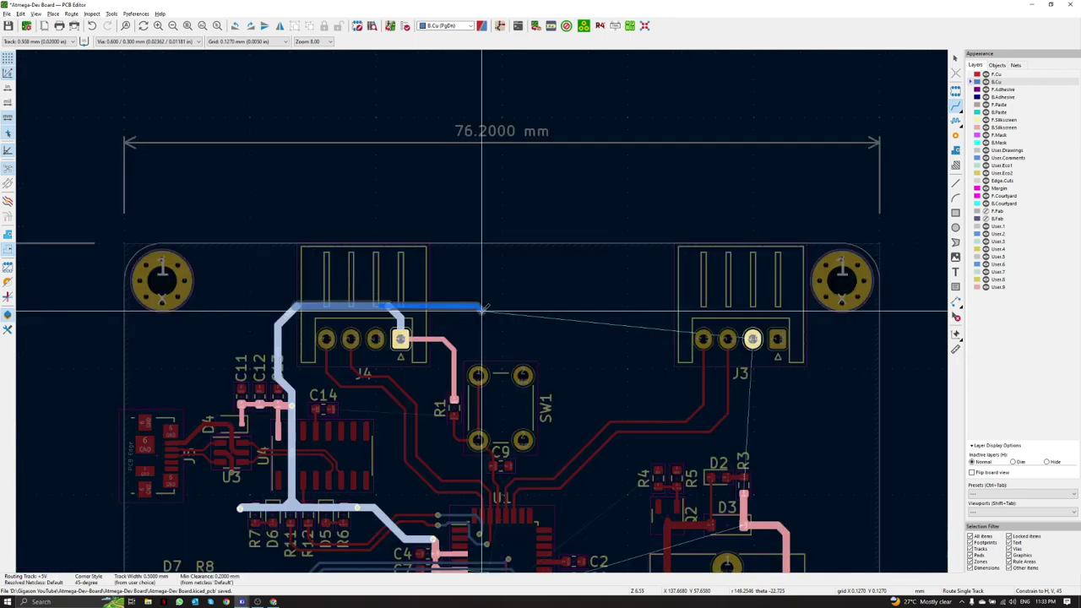
scroll(483, 310, up, 2)
key(Escape)
Step: Route +5V at 0.762 mm on B.Cu from the track above J4 across to J3 pad 2
scroll(317, 322, down, 1)
scroll(482, 311, up, 1)
click(487, 306)
key(Escape)
click(600, 291)
click(502, 323)
Step: Add a diagonal +5V segment above J4 pad 1 so the B.Cu junction tapers on both sides
scroll(500, 305, up, 2)
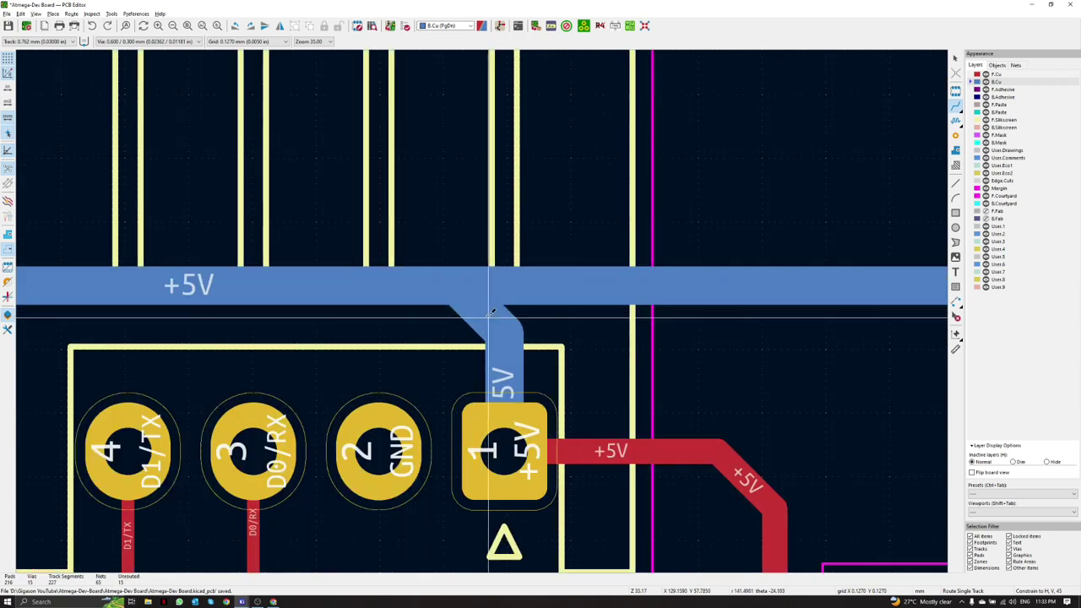
scroll(490, 311, up, 3)
drag(707, 245, 556, 319)
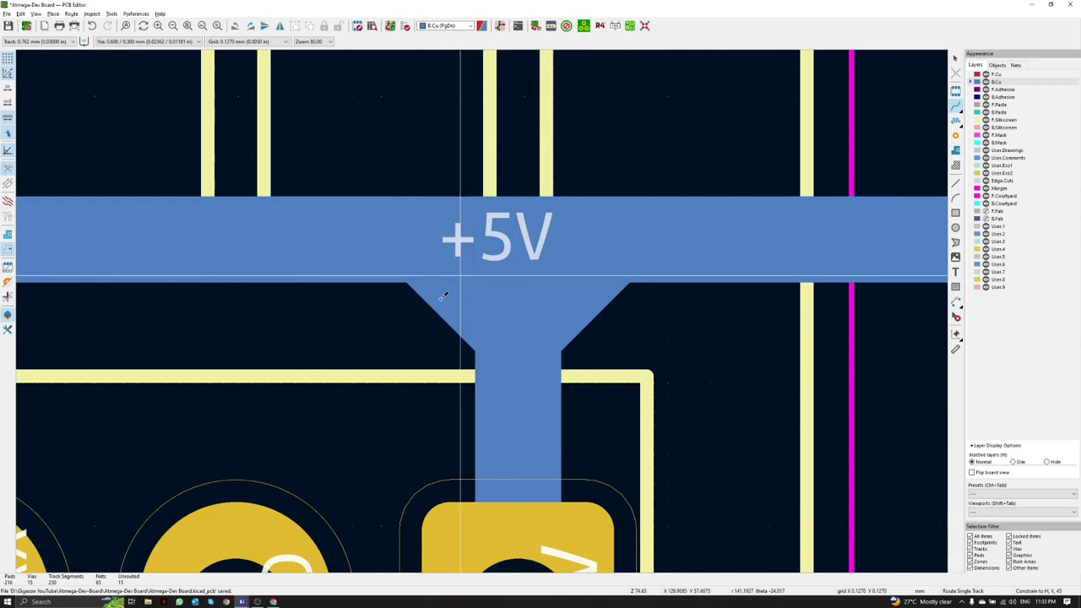
Step: Try to shift the long horizontal +5V track between J4 and J3 lower
scroll(466, 296, down, 8)
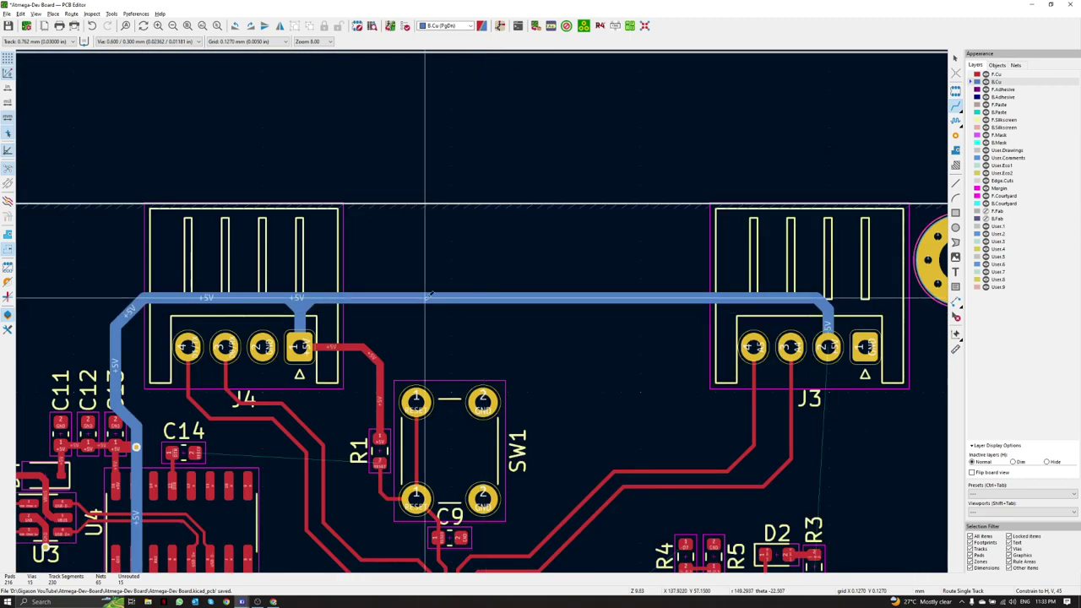
click(429, 294)
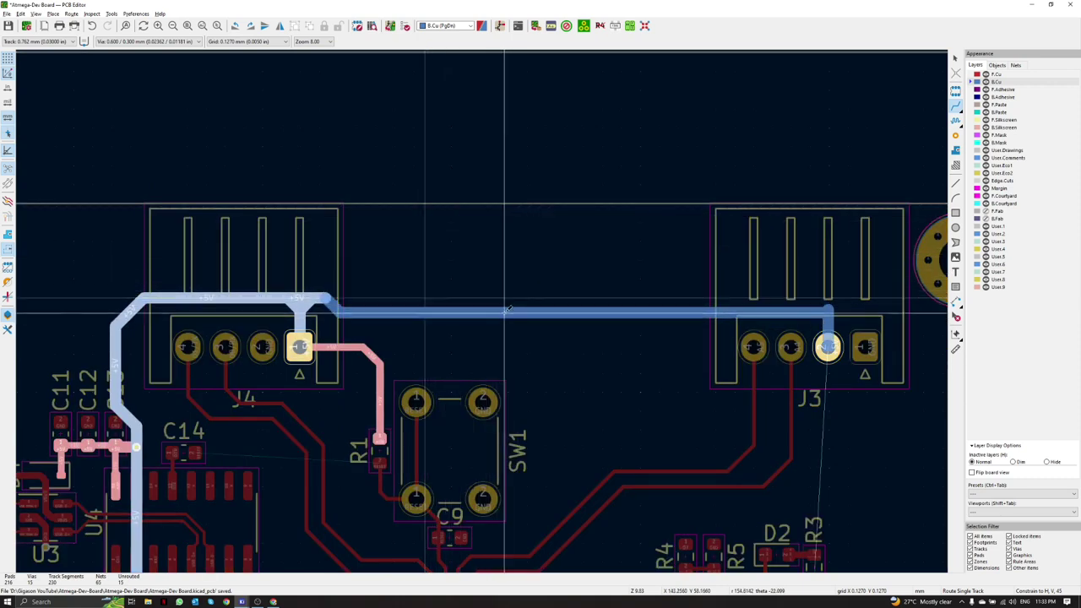
key(Escape)
Step: Route +5V at 0.762 mm on B.Cu from J3 pad 2 to K1 pad 5 and refill all zones
scroll(574, 393, down, 1)
middle_drag(531, 357, 489, 280)
mouse_move(471, 327)
middle_down()
mouse_move(456, 326)
mouse_move(481, 310)
mouse_move(473, 323)
middle_up()
scroll(456, 326, up, 1)
scroll(481, 310, down, 1)
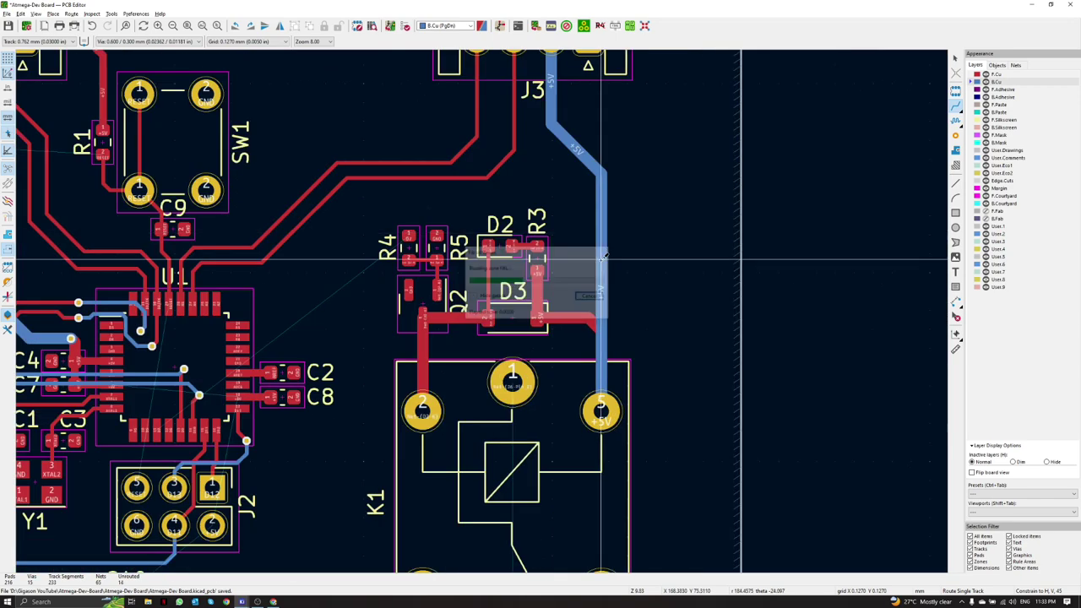
Step: Route +5V at 0.762 mm on F.Cu from C10 pad 1 to J2 pad 2
middle_drag(552, 315, 680, 239)
middle_drag(592, 298, 585, 454)
scroll(557, 390, down, 5)
scroll(557, 390, left, 2)
scroll(566, 253, down, 6)
scroll(566, 254, left, 3)
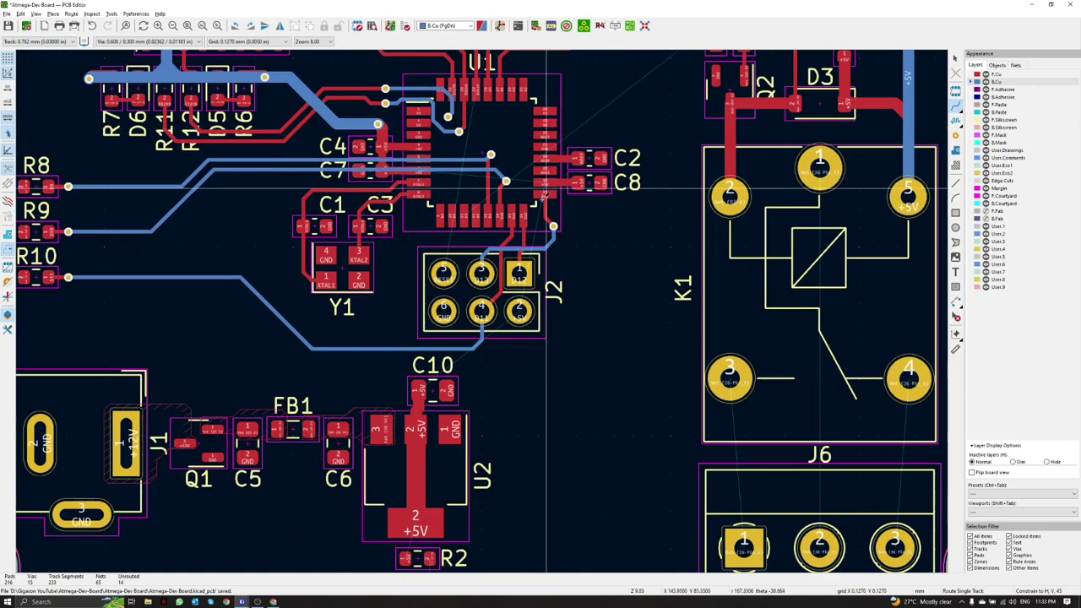
scroll(561, 217, up, 4)
scroll(583, 262, left, 4)
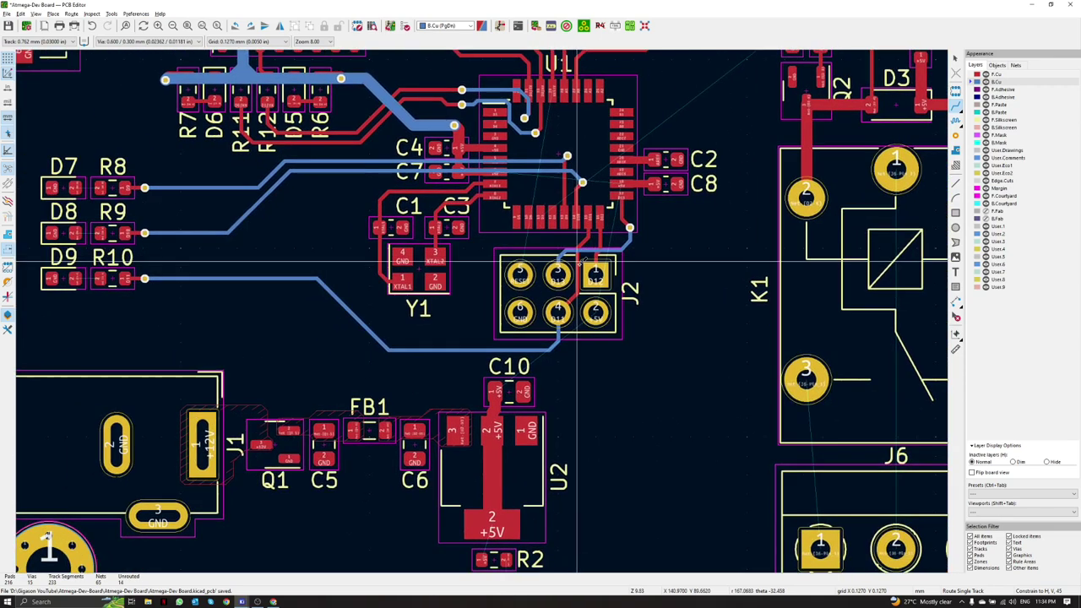
click(496, 391)
scroll(496, 391, up, 5)
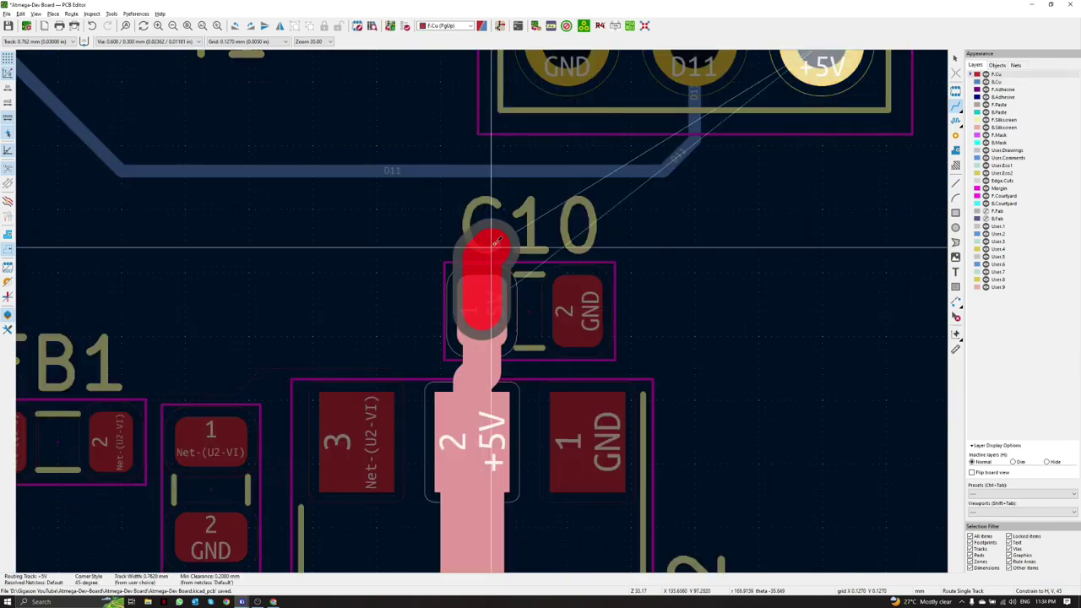
scroll(491, 247, down, 2)
click(627, 242)
Step: Examine the remaining unrouted connections around U1, C8 and J2 with B.Cu as the active layer
scroll(519, 125, down, 1)
middle_drag(481, 311, 486, 333)
key(Page_Down)
scroll(485, 300, up, 2)
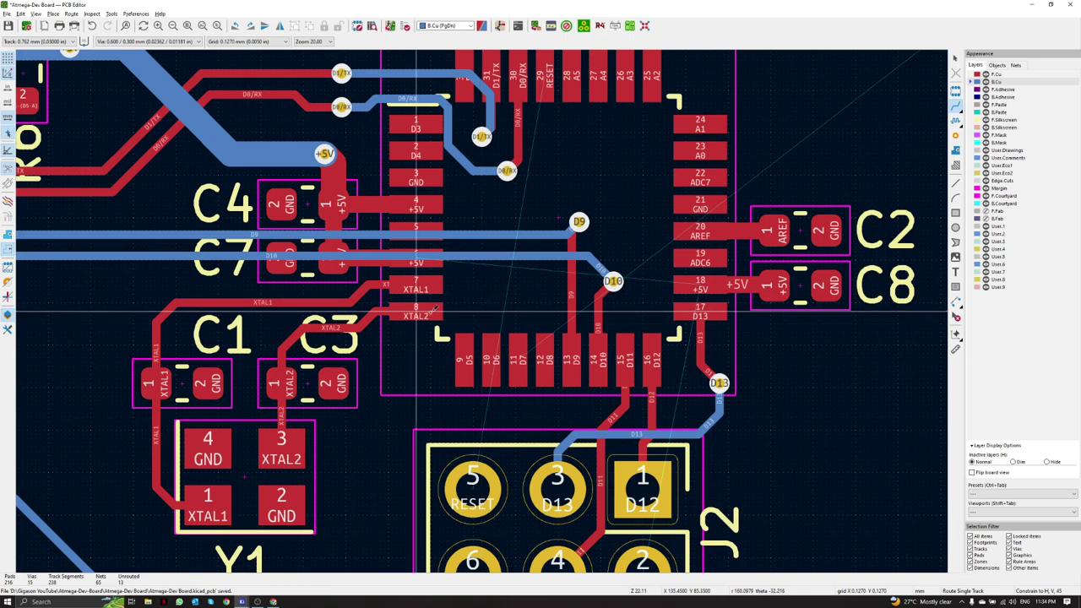
scroll(435, 310, down, 2)
scroll(483, 317, down, 2)
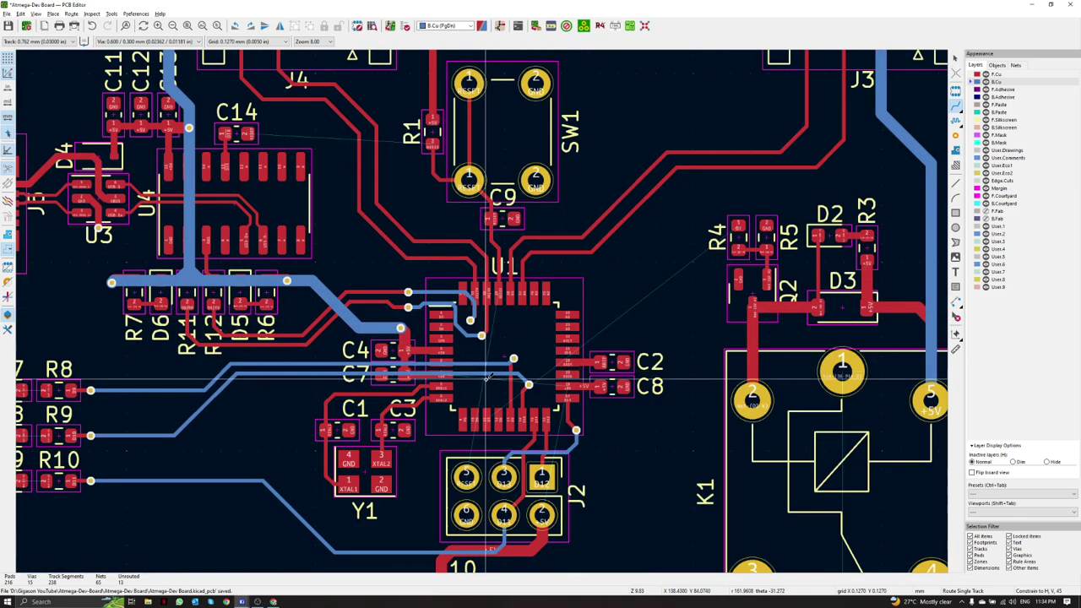
scroll(488, 377, up, 1)
scroll(497, 338, down, 2)
scroll(505, 302, up, 1)
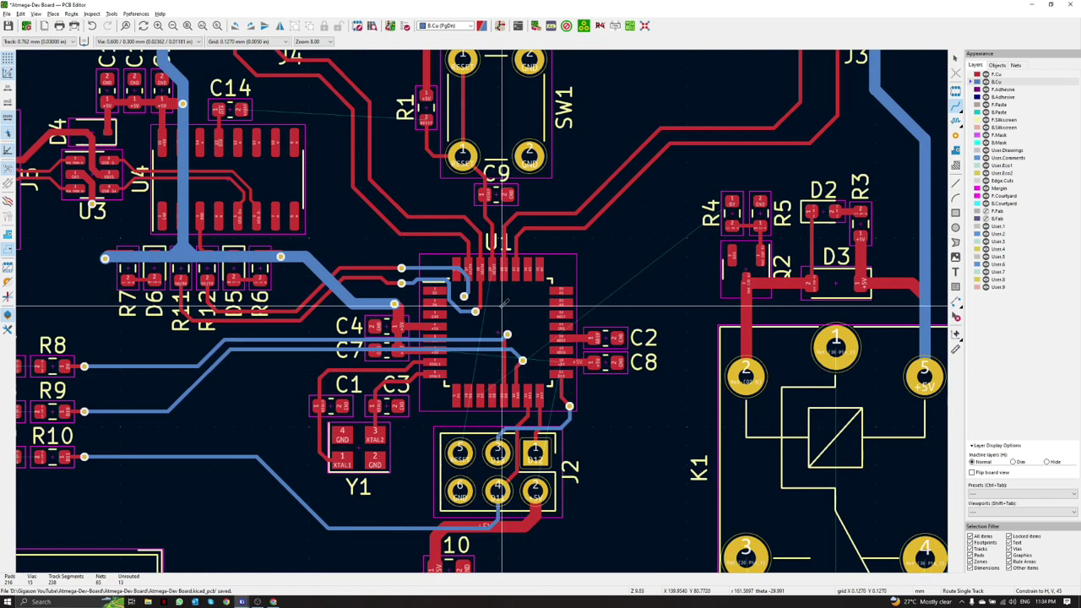
Step: Route RESET at 0.254 mm from U1 pad 29 through a via to B.Cu and on to J2 pad 5
scroll(503, 302, up, 1)
scroll(499, 304, down, 2)
scroll(486, 306, up, 3)
middle_drag(483, 306, 486, 488)
scroll(466, 284, down, 1)
Step: Check C14's connections in the schematic editor, and return to the PCB editor
middle_drag(408, 331, 485, 396)
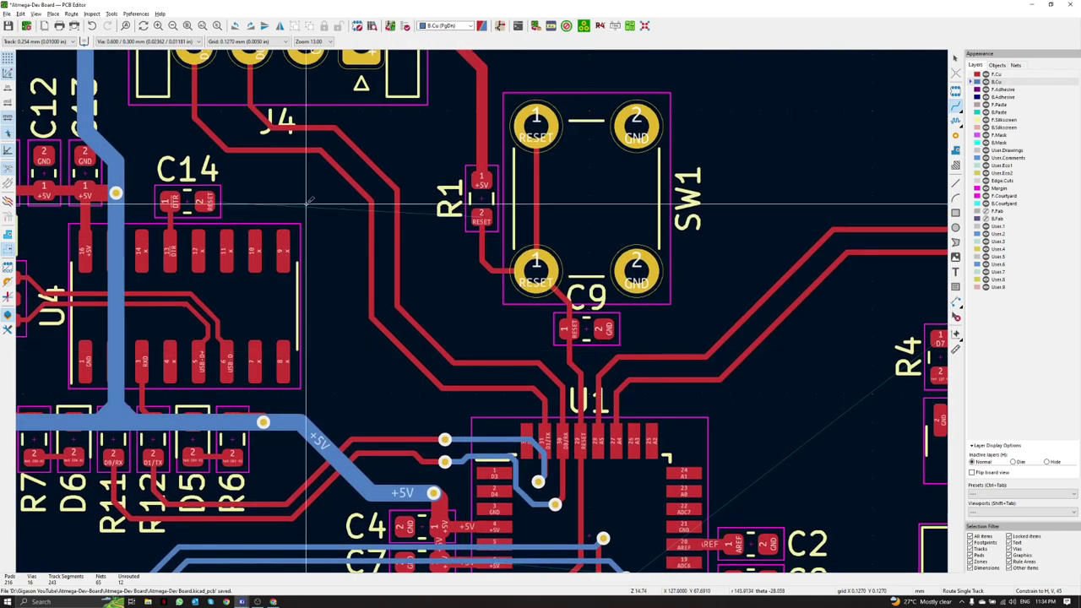
click(205, 201)
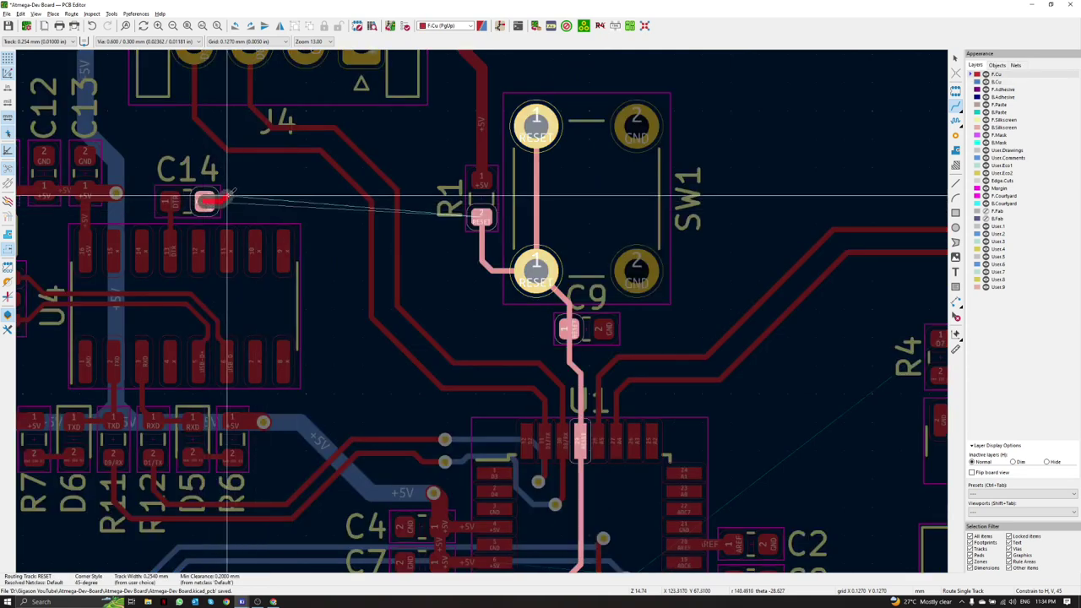
key(Escape)
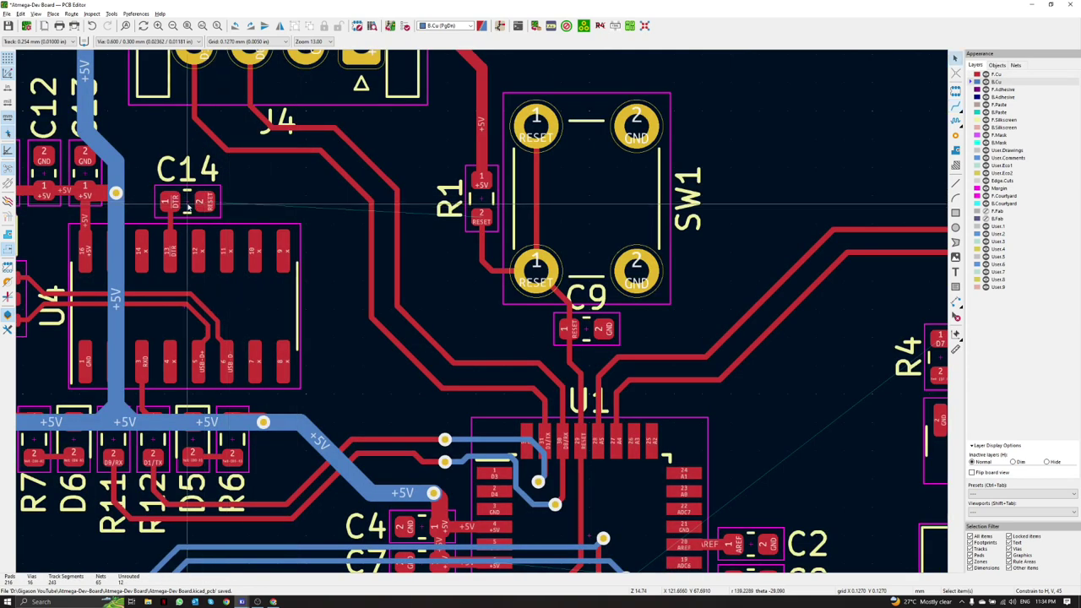
key(alt+Tab)
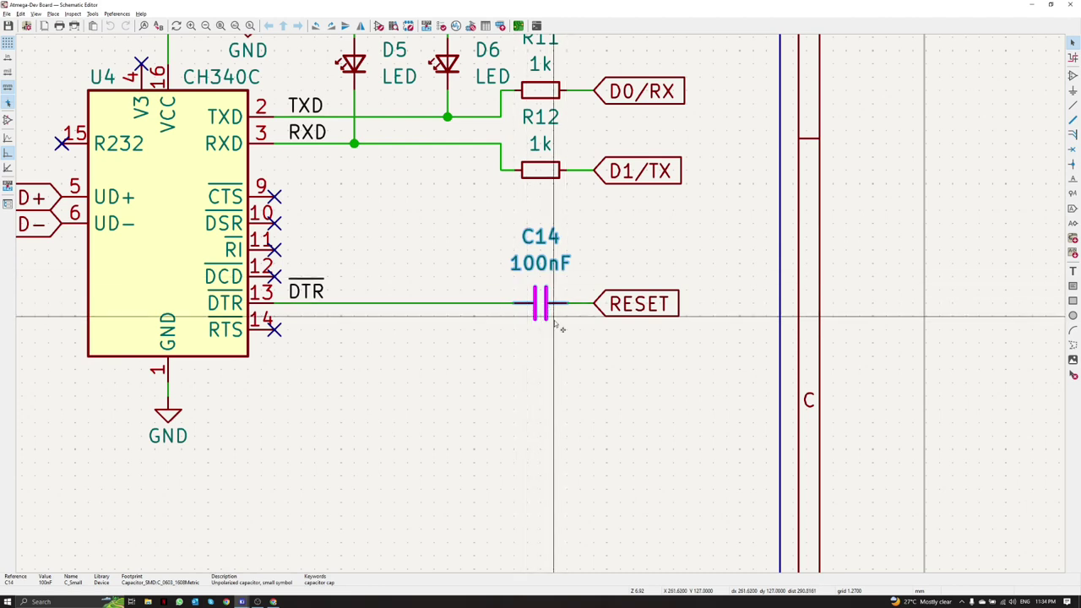
key(alt+Tab)
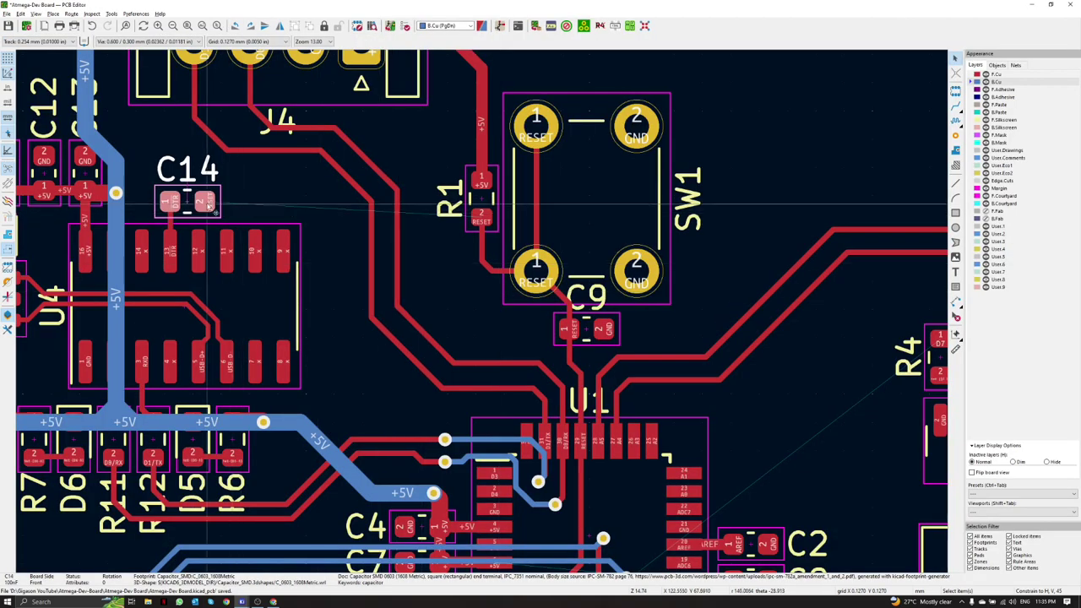
Step: Route RESET at 0.254 mm from C14 pad 2 through a via to B.Cu and SW1 pad 1, and refill all zones
click(247, 199)
key(x)
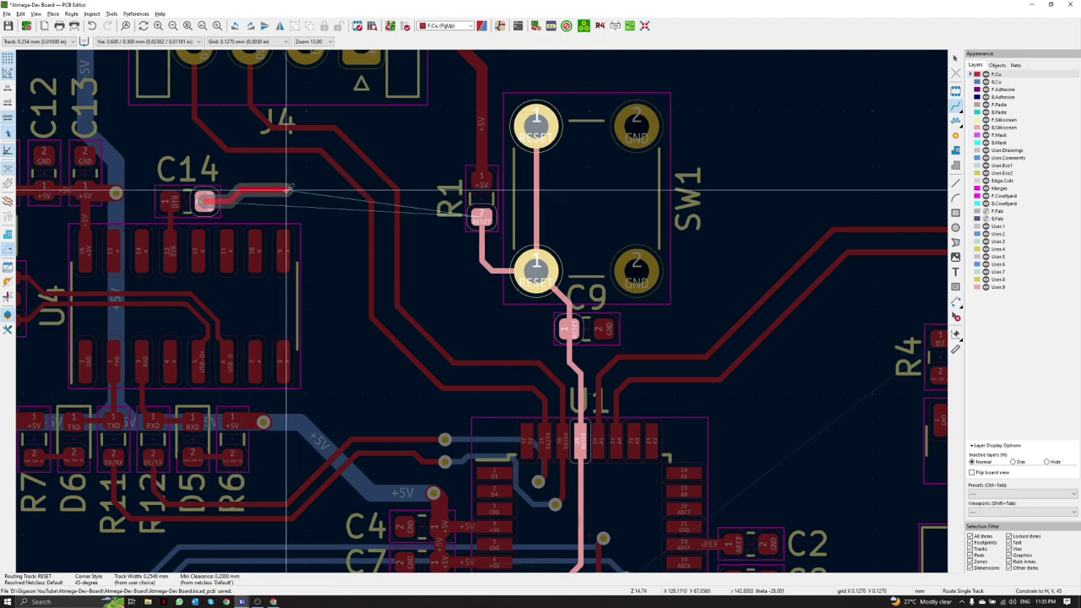
click(290, 189)
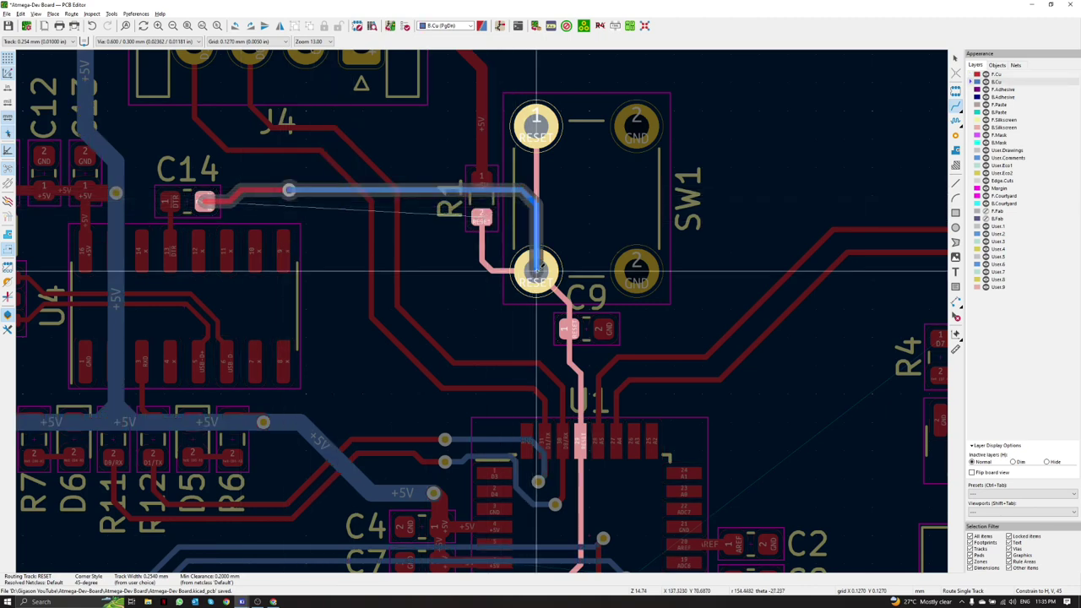
click(533, 206)
scroll(533, 207, down, 5)
key(b)
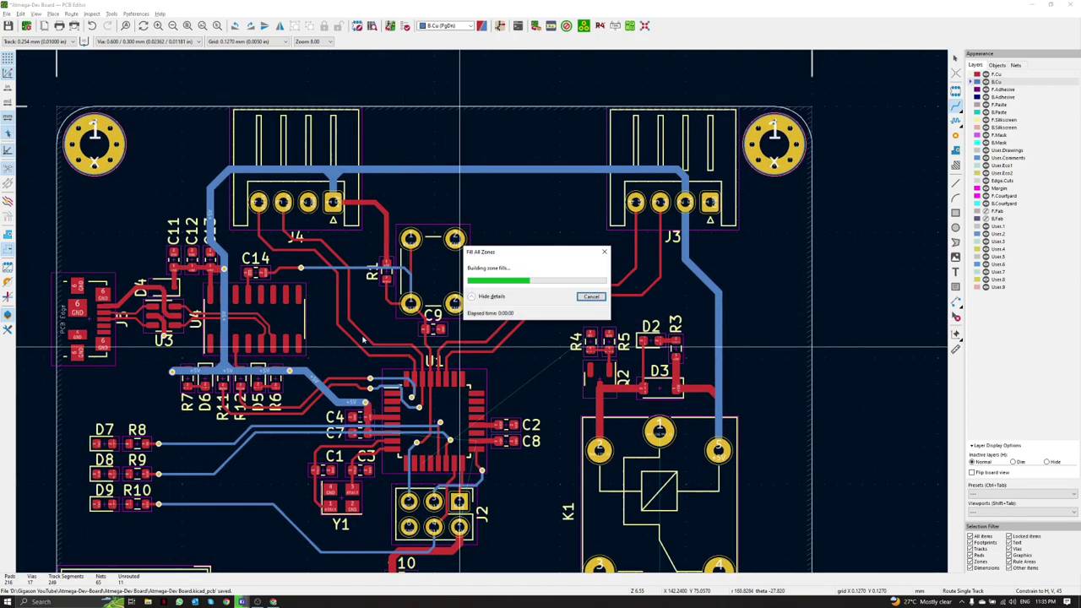
Step: Route D7 at 0.254 mm from U1 to R4 pad 1, using B.Cu between a via below U1 and one above R4
scroll(379, 343, down, 3)
scroll(477, 313, up, 4)
scroll(485, 309, down, 1)
scroll(485, 309, down, 3)
scroll(485, 309, up, 5)
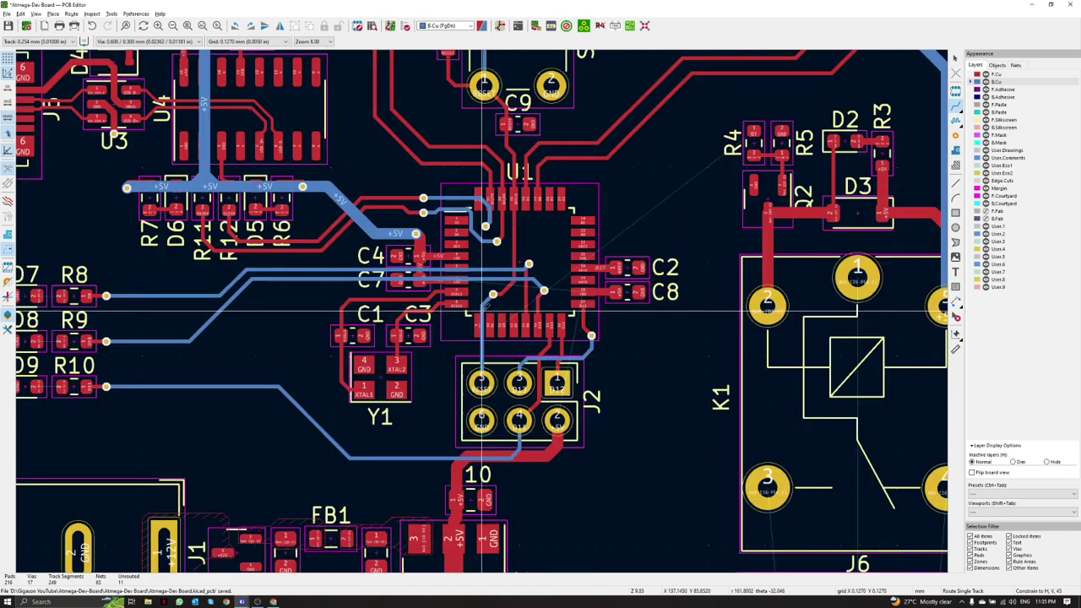
scroll(486, 309, up, 2)
scroll(508, 311, down, 3)
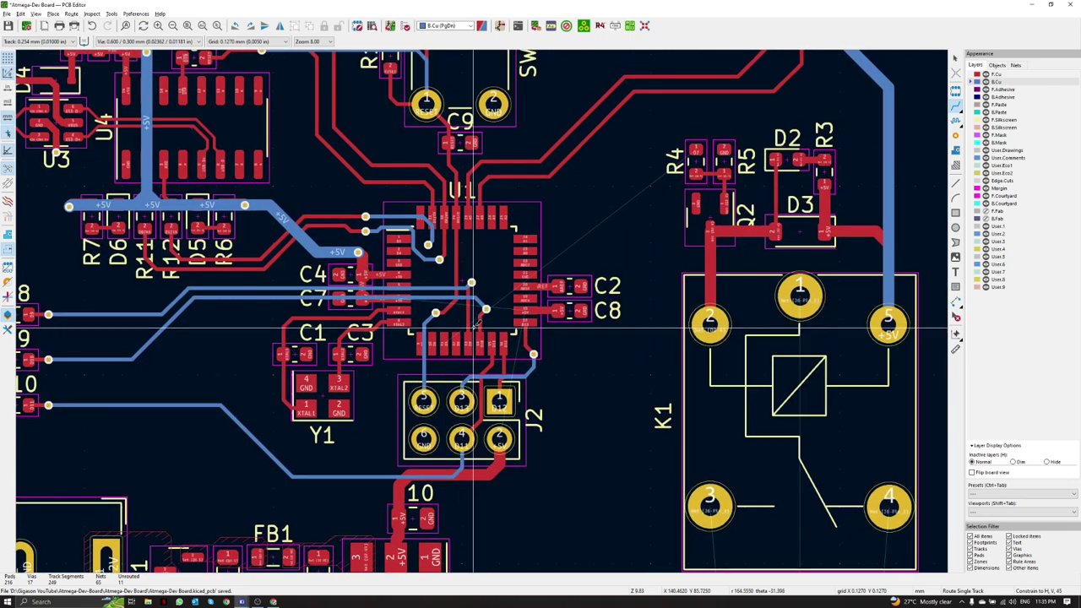
scroll(439, 312, up, 5)
scroll(452, 309, down, 1)
middle_drag(453, 309, 272, 410)
middle_drag(620, 216, 678, 218)
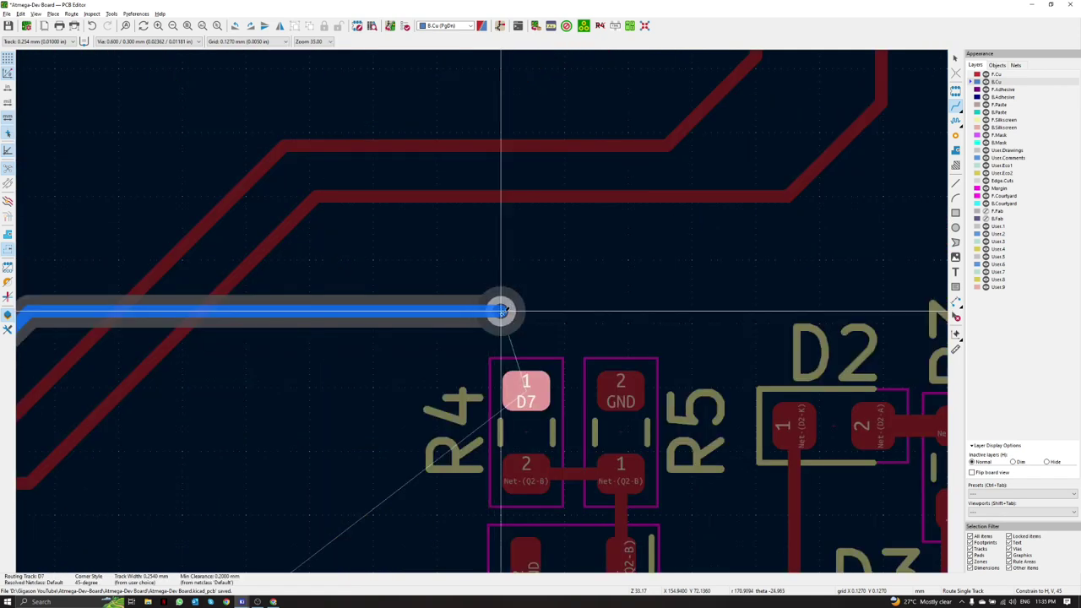
click(501, 311)
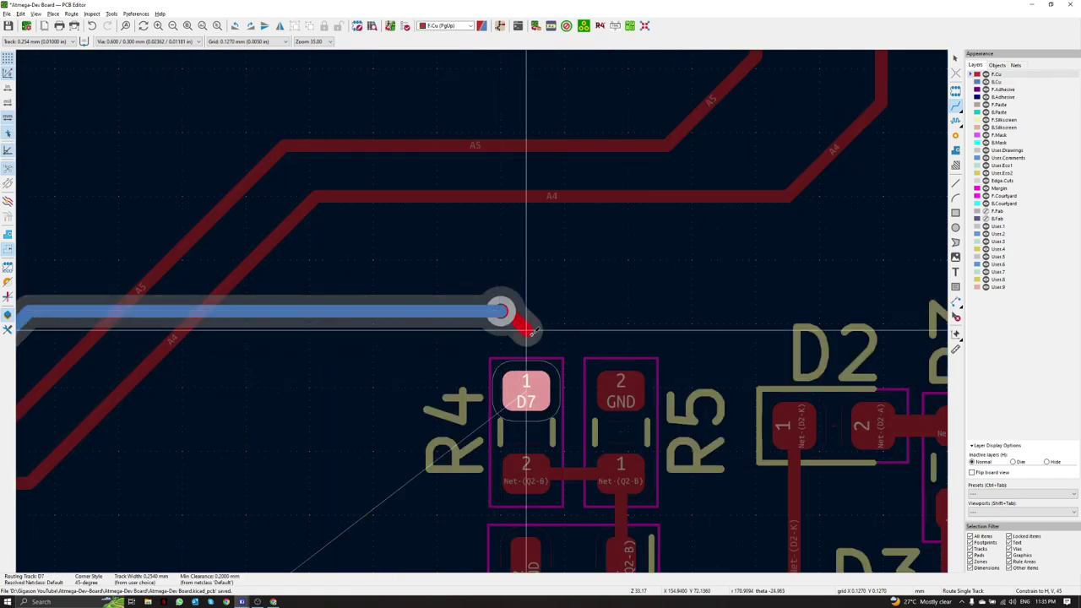
click(525, 385)
click(500, 309)
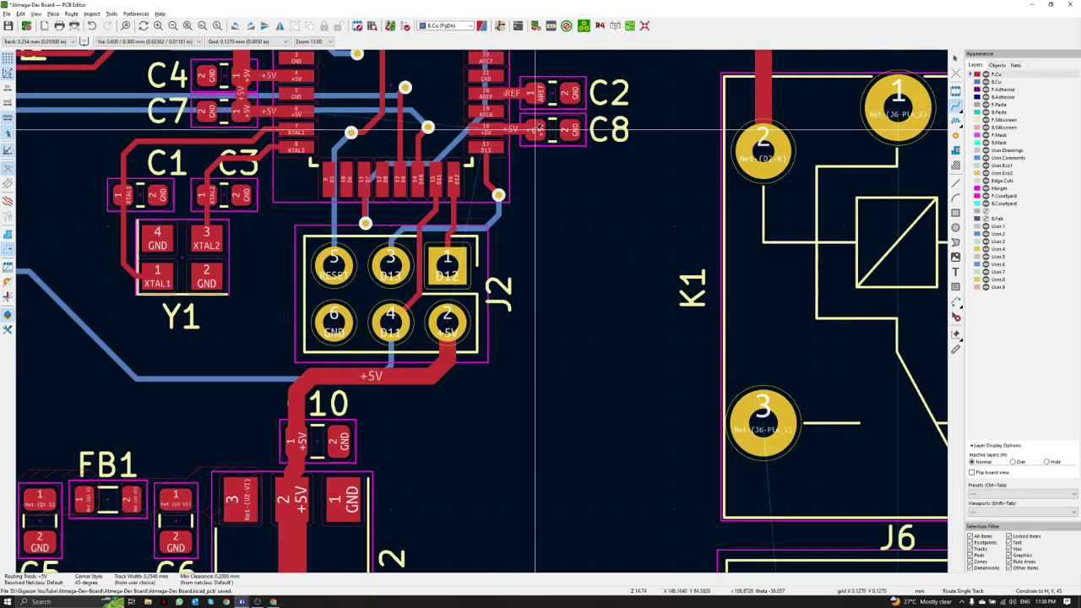
Step: Set the track width to 0.762 mm for the +5V connection at C8
click(535, 129)
key(Escape)
key(w)
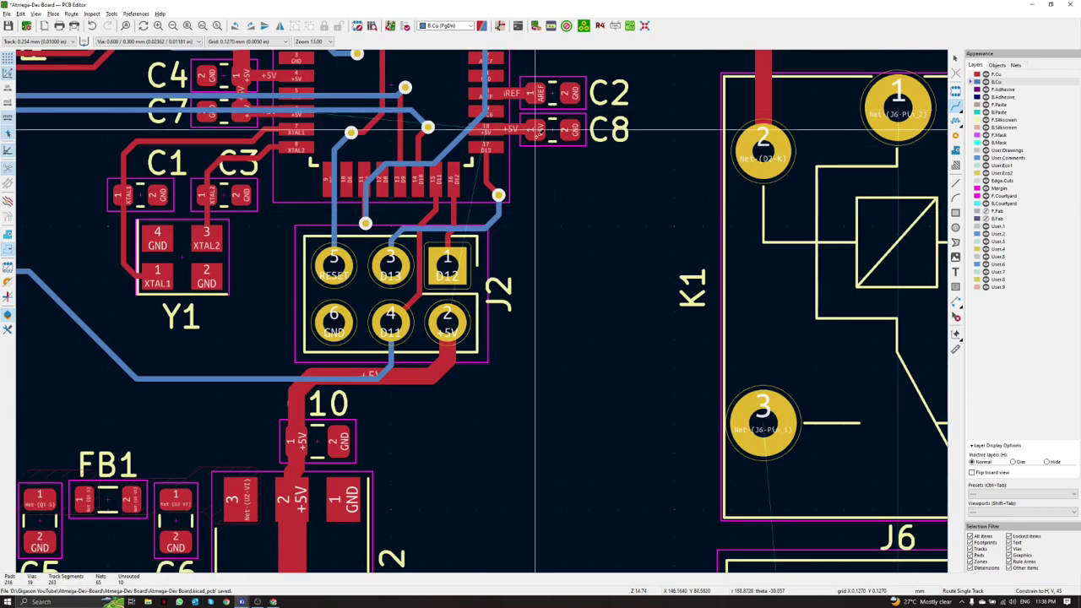
Step: Try to route +5V at 0.762 mm on F.Cu from C8 pad 1 directly to J2 pad 2
click(536, 129)
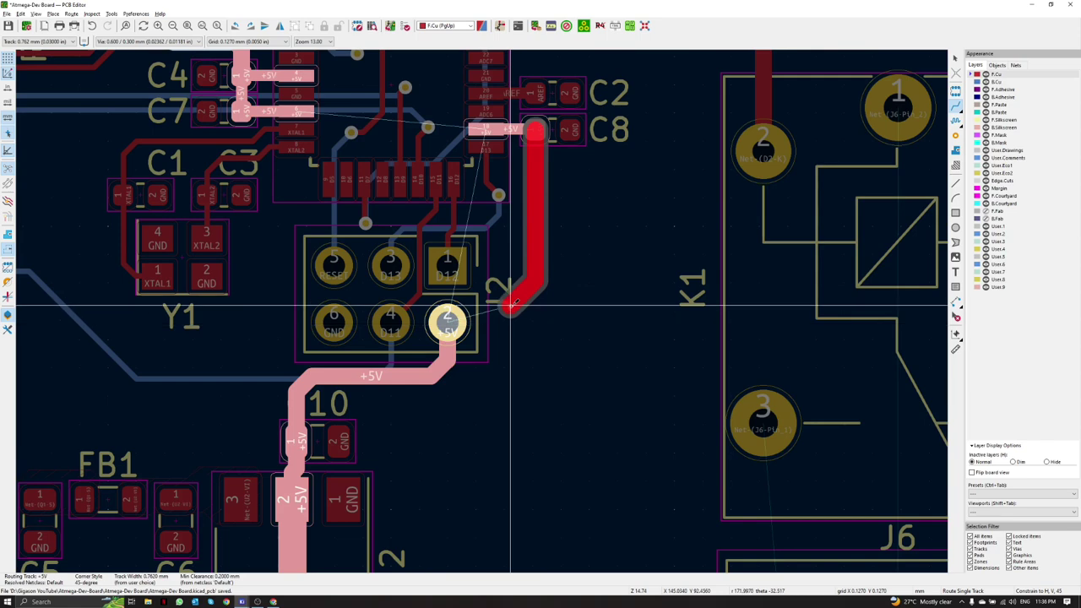
click(448, 319)
scroll(494, 330, down, 3)
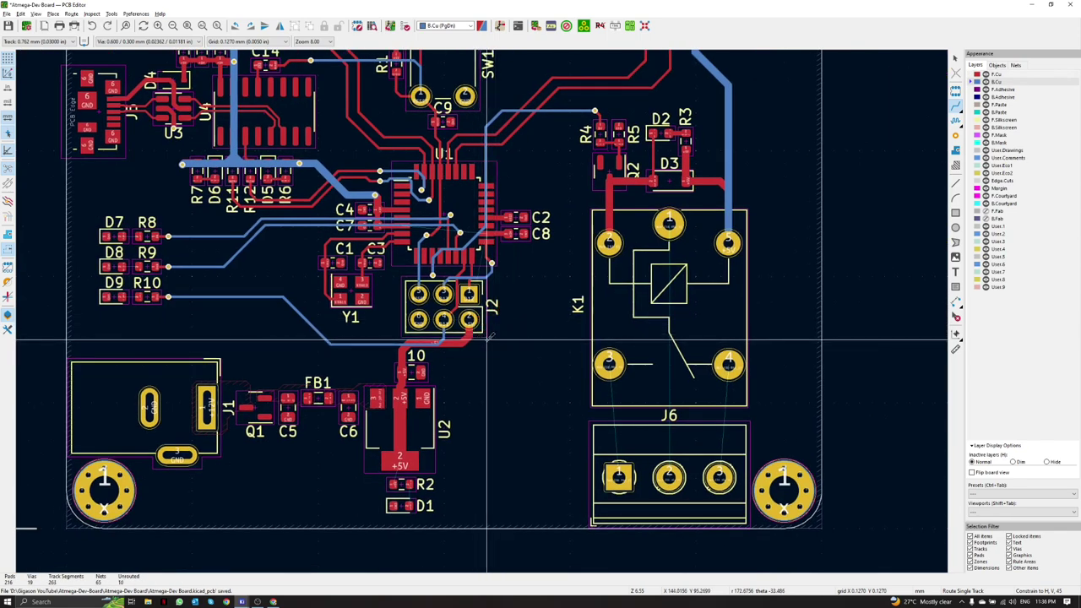
Step: Route +5V at 0.762 mm on F.Cu from the track below J2 pad 2 around J2 up to C8 pad 1
scroll(487, 337, up, 5)
click(471, 323)
scroll(478, 338, down, 3)
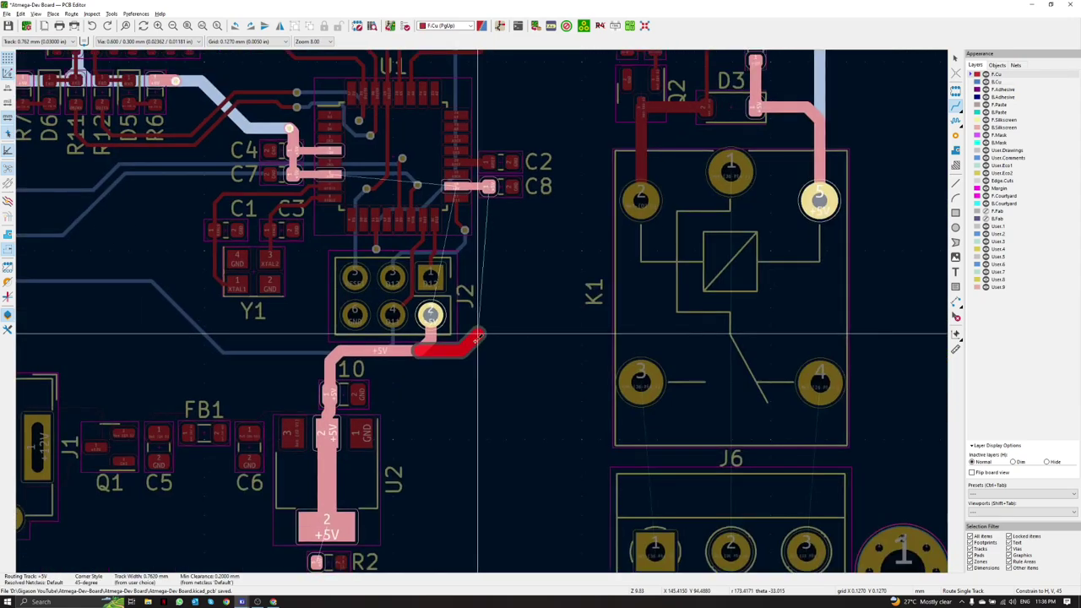
middle_drag(478, 338, 472, 349)
click(482, 199)
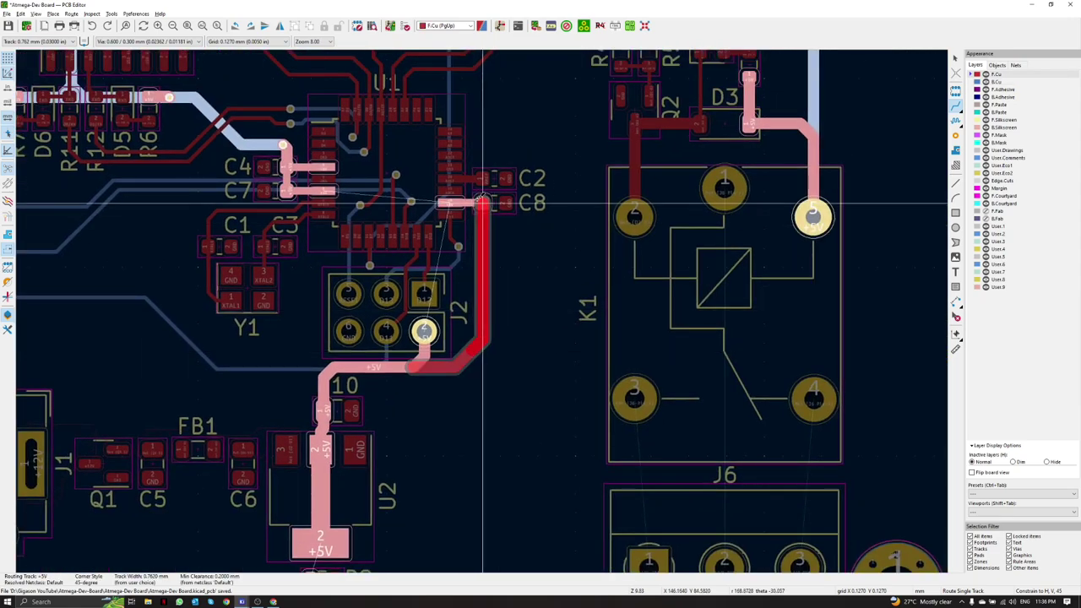
Step: Route +5V at 0.762 mm on F.Cu from the track below J2 around R8 to R10 up to the via beside R7, and save the board
scroll(471, 352, up, 3)
key(Page_Down)
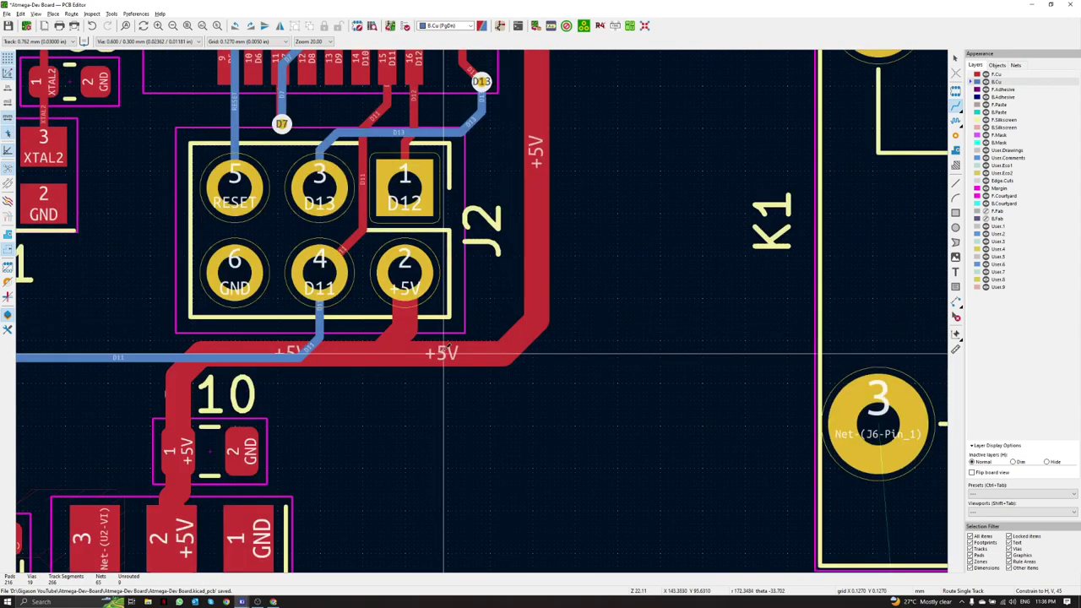
scroll(508, 320, down, 6)
scroll(426, 331, up, 2)
click(479, 288)
scroll(284, 266, down, 1)
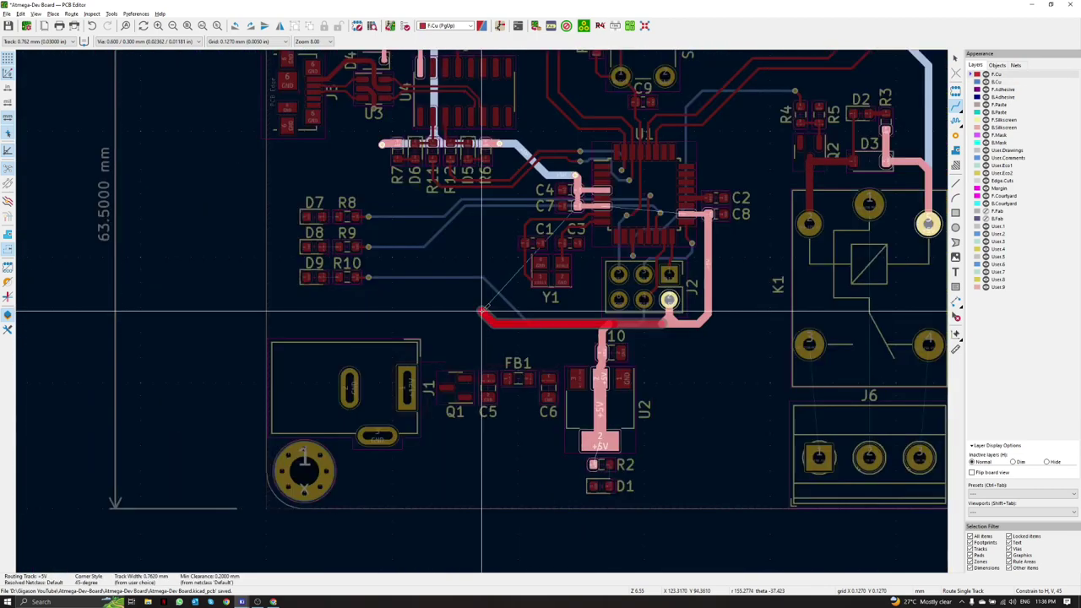
middle_drag(482, 311, 498, 316)
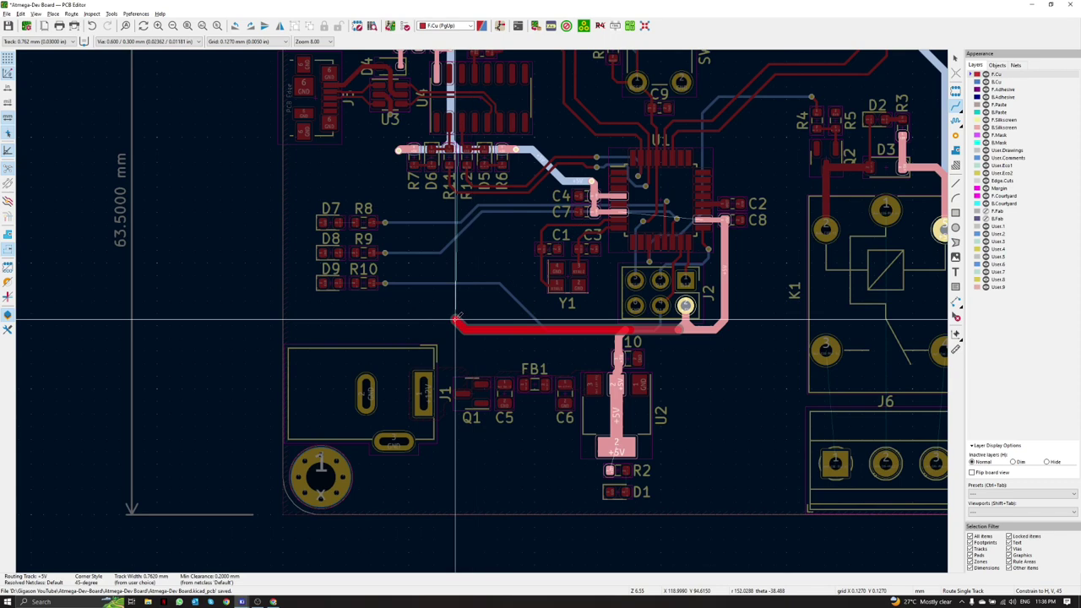
click(428, 253)
click(399, 151)
key(Page_Down)
scroll(451, 305, up, 2)
key(ctrl+s)
Step: Connect pad 2 of D7, D8 and D9 to pad 2 of R8, R9 and R10 with 0.508 mm F.Cu tracks, and refill all zones
scroll(451, 308, up, 6)
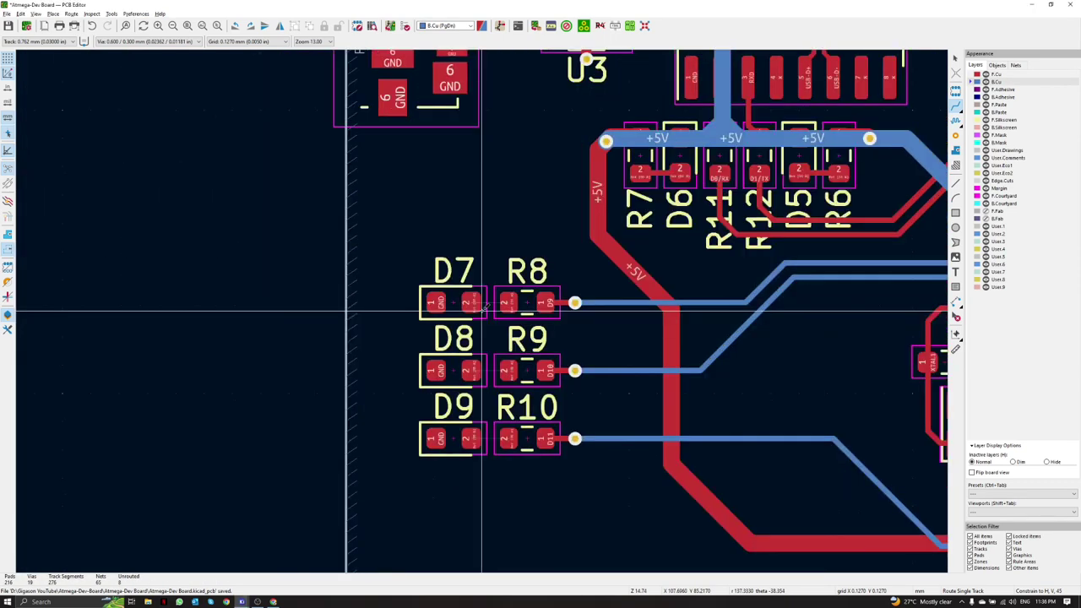
key(w)
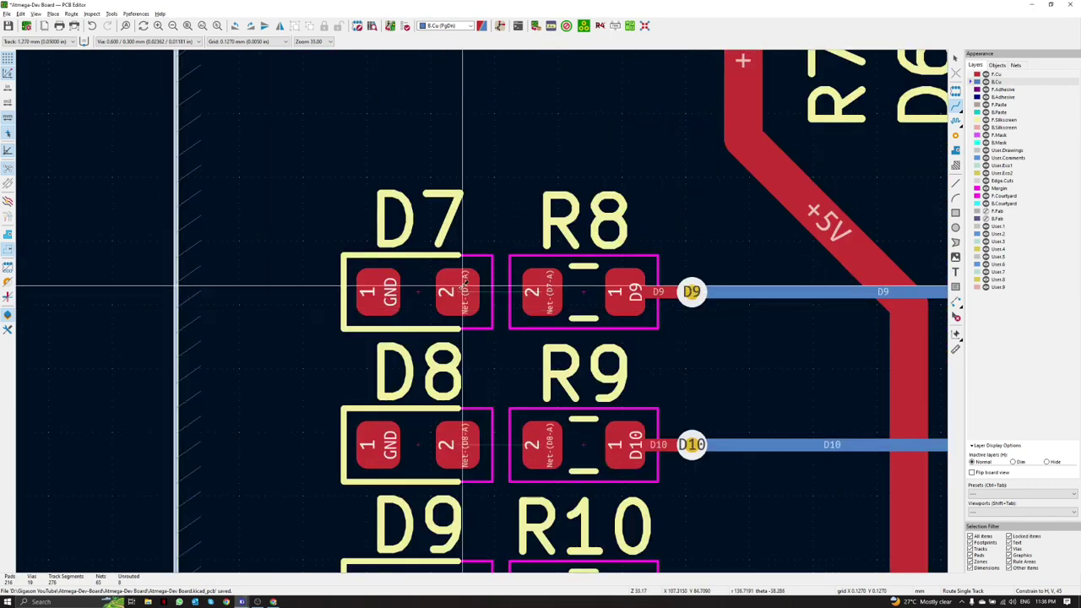
click(463, 291)
click(534, 292)
click(460, 445)
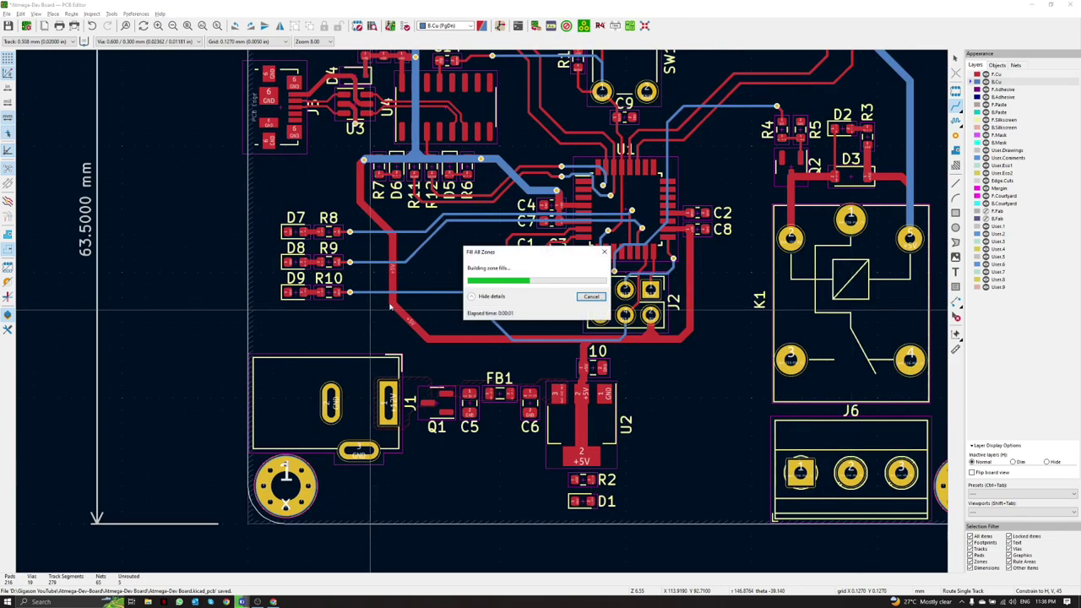
key(alt+3)
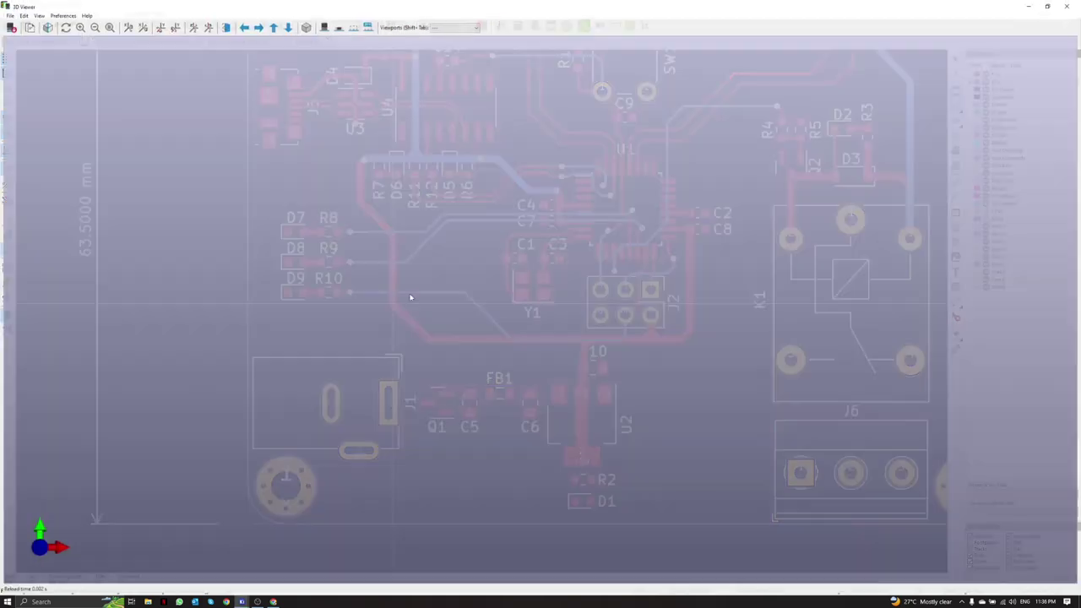
key(alt+Tab)
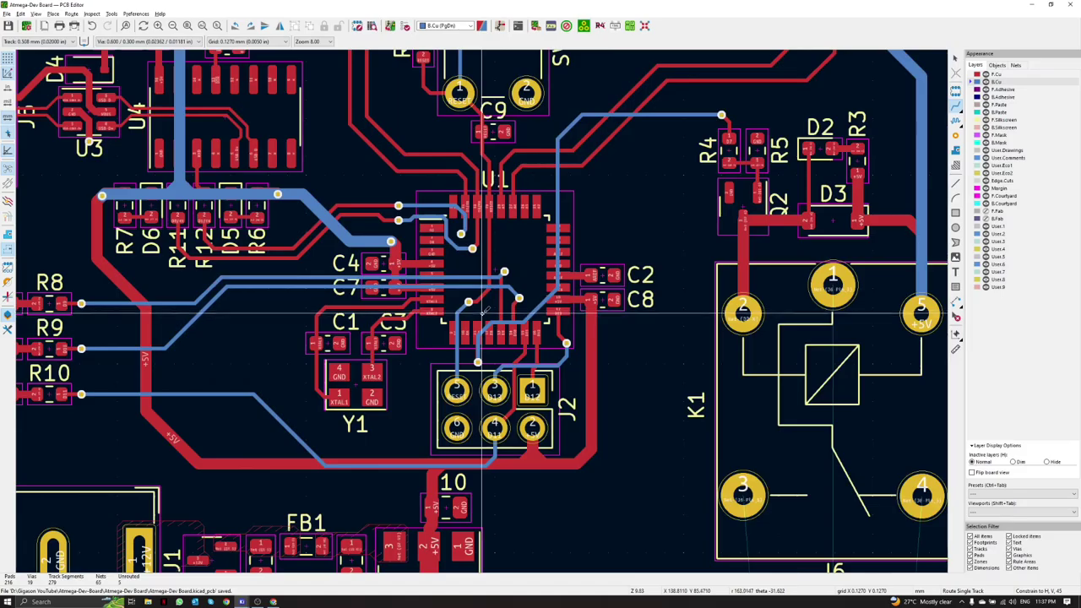
Step: Route 0.508 mm F.Cu tracks from R2 pad 1 to U2's +5V pad and from R2 pad 2 to D1 pad 2
scroll(467, 434, down, 5)
scroll(463, 430, up, 4)
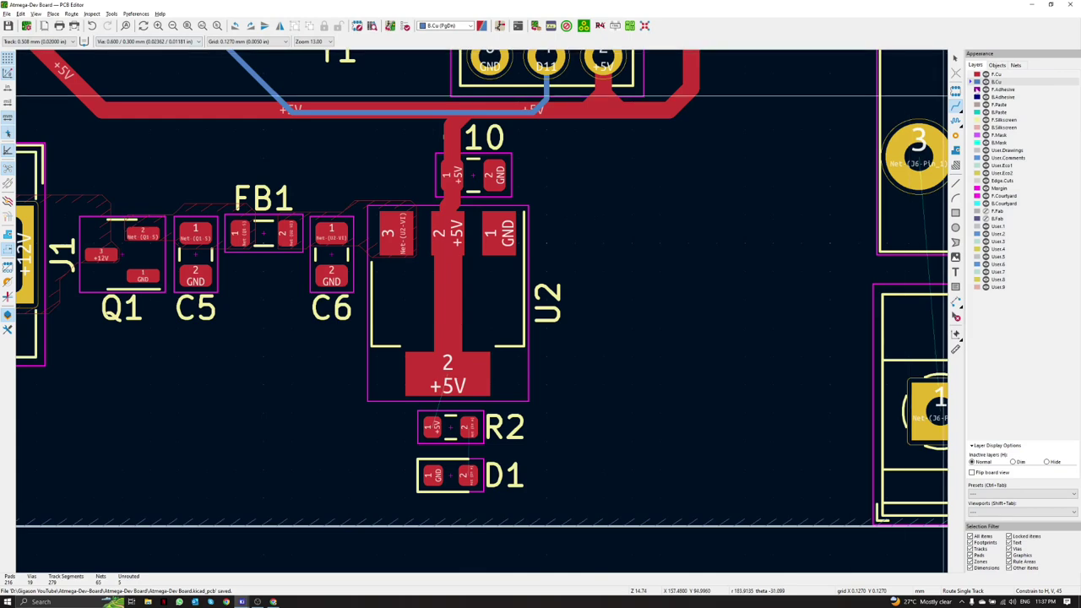
key(Page_Up)
scroll(431, 428, up, 3)
click(431, 428)
click(501, 225)
scroll(527, 370, down, 1)
middle_drag(527, 370, 448, 143)
click(487, 139)
click(490, 253)
Step: Examine the whole board layout for remaining unrouted connections and check it in the 3D viewer
scroll(583, 240, down, 3)
scroll(574, 198, up, 1)
middle_drag(481, 311, 451, 368)
scroll(497, 320, down, 3)
scroll(483, 310, up, 1)
middle_drag(482, 311, 409, 404)
scroll(408, 407, down, 3)
middle_drag(634, 352, 514, 353)
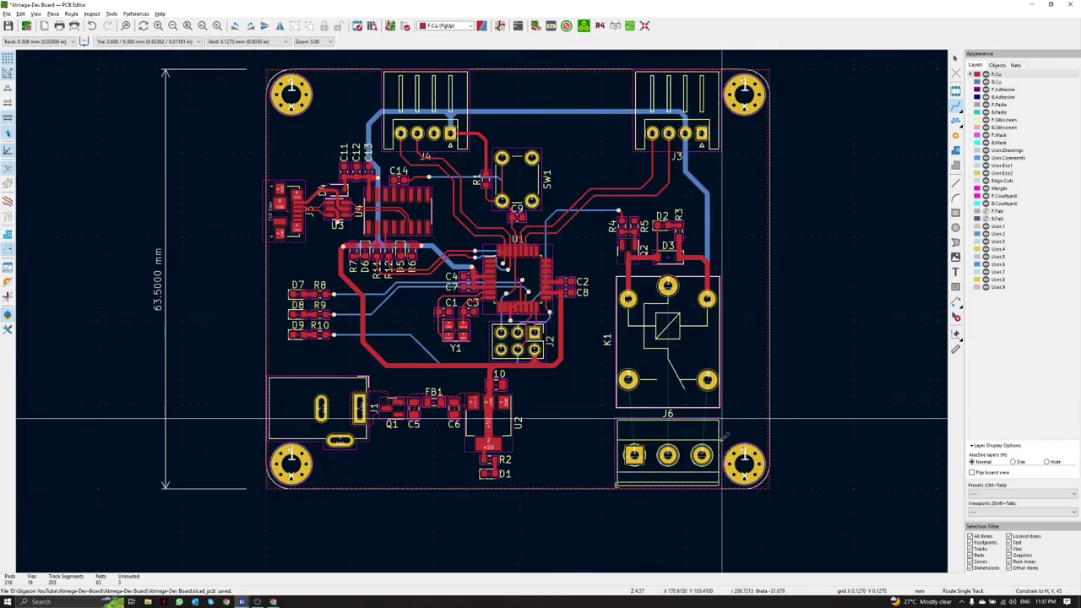
middle_drag(689, 378, 649, 391)
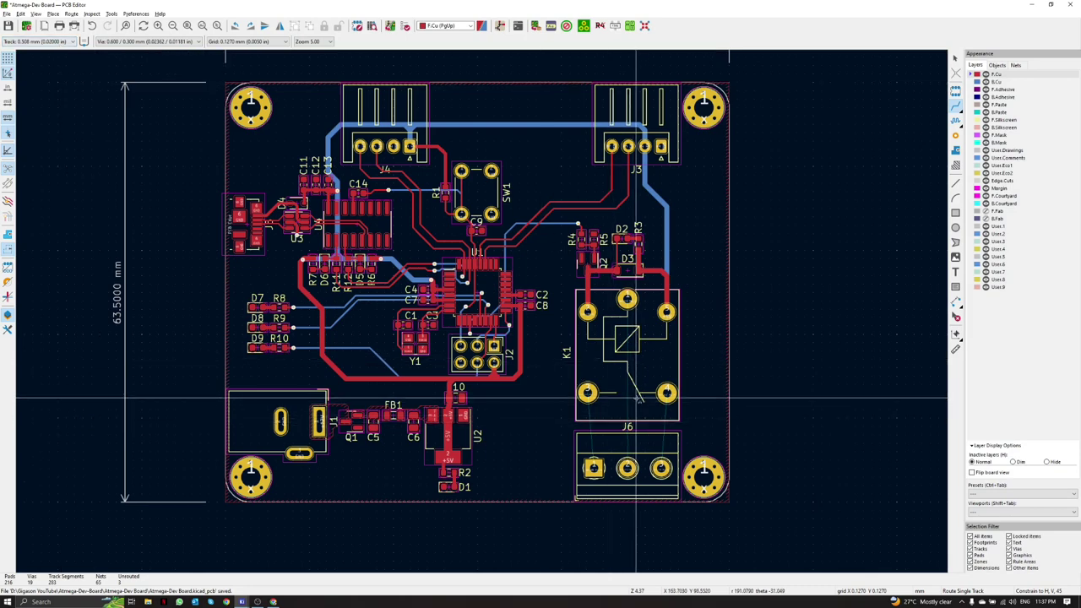
key(alt+3)
drag(642, 417, 539, 406)
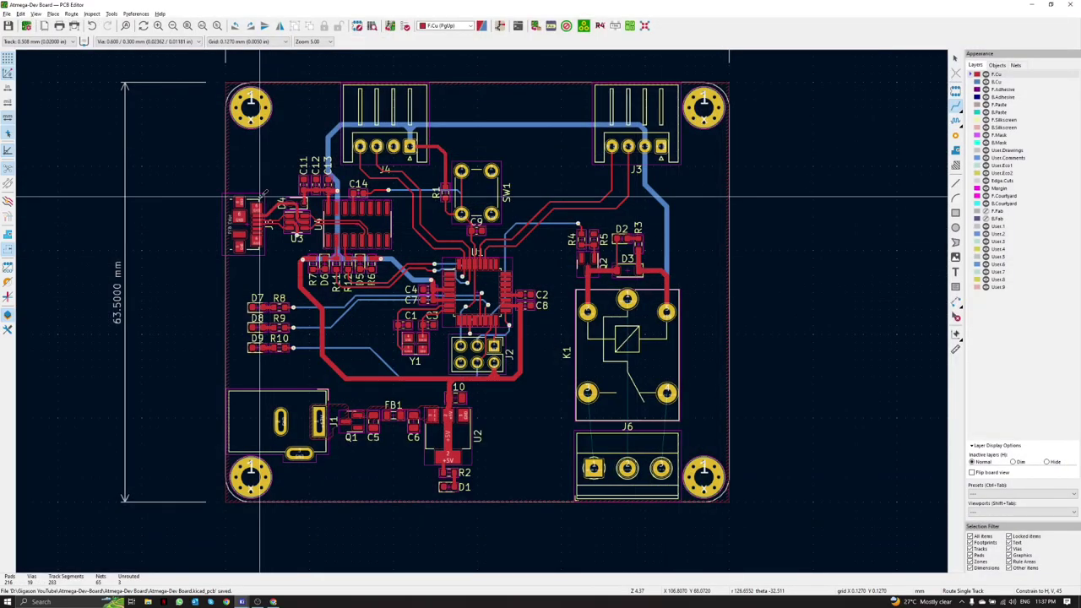
Step: Connect K1 pads 1, 3 and 4 to J6 pads 2, 1 and 3 respectively with 2.540 mm tracks on B.Cu
click(53, 42)
click(52, 42)
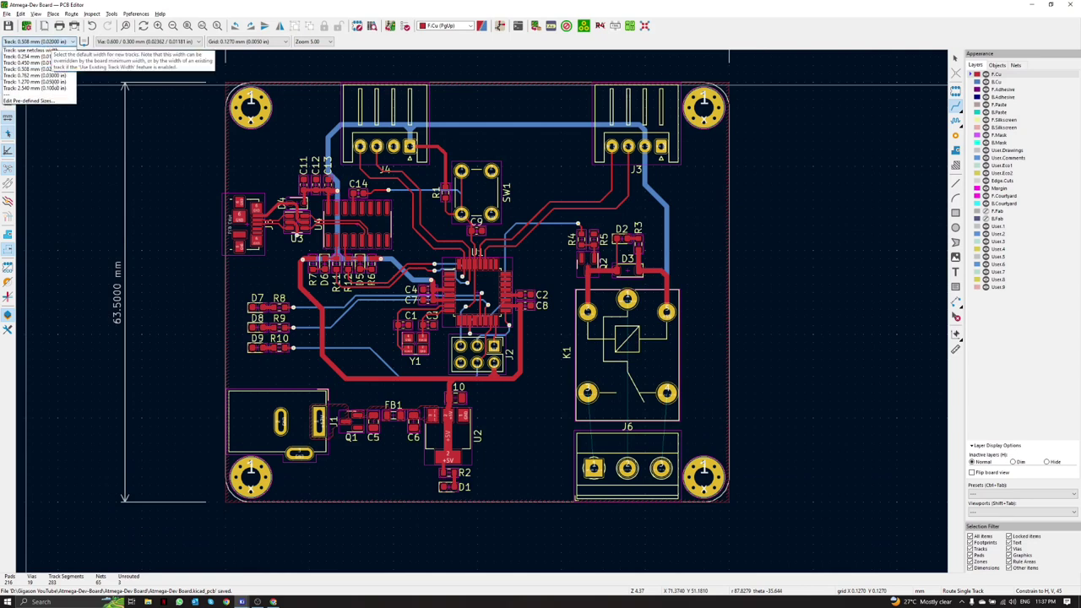
click(55, 88)
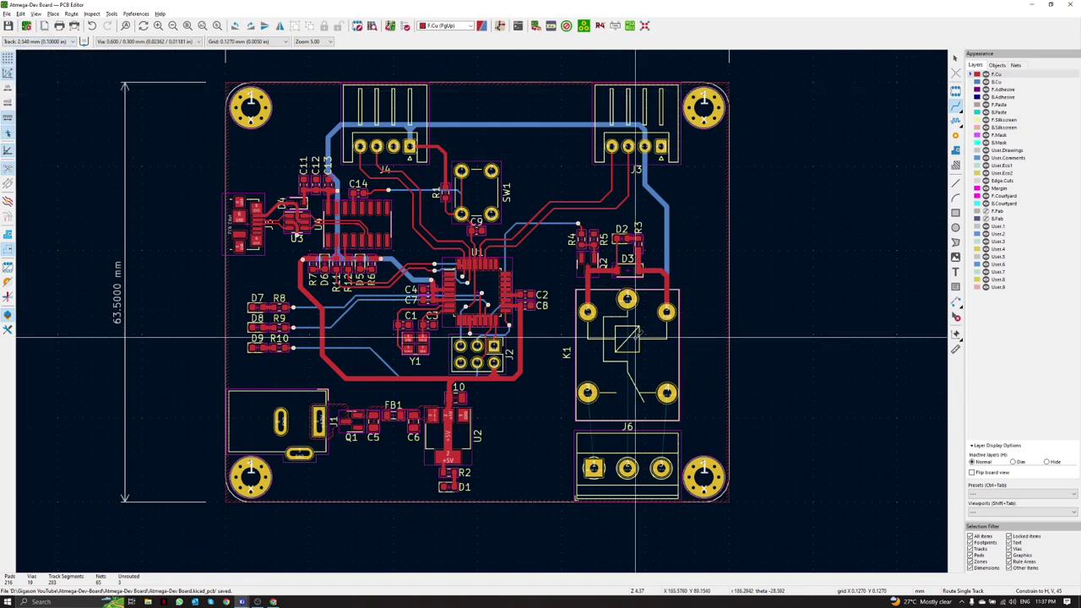
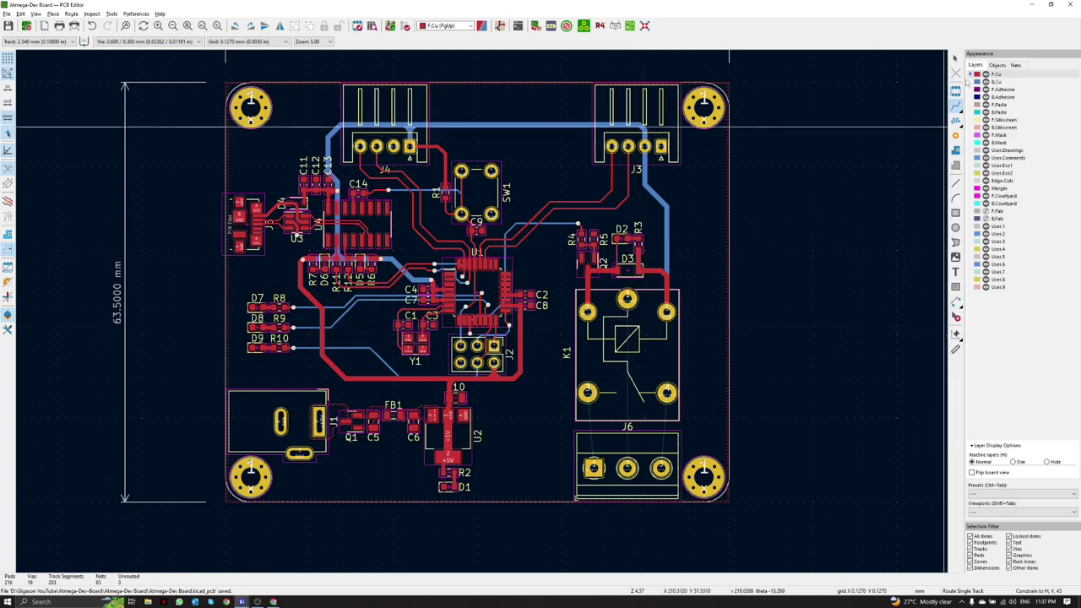
click(971, 82)
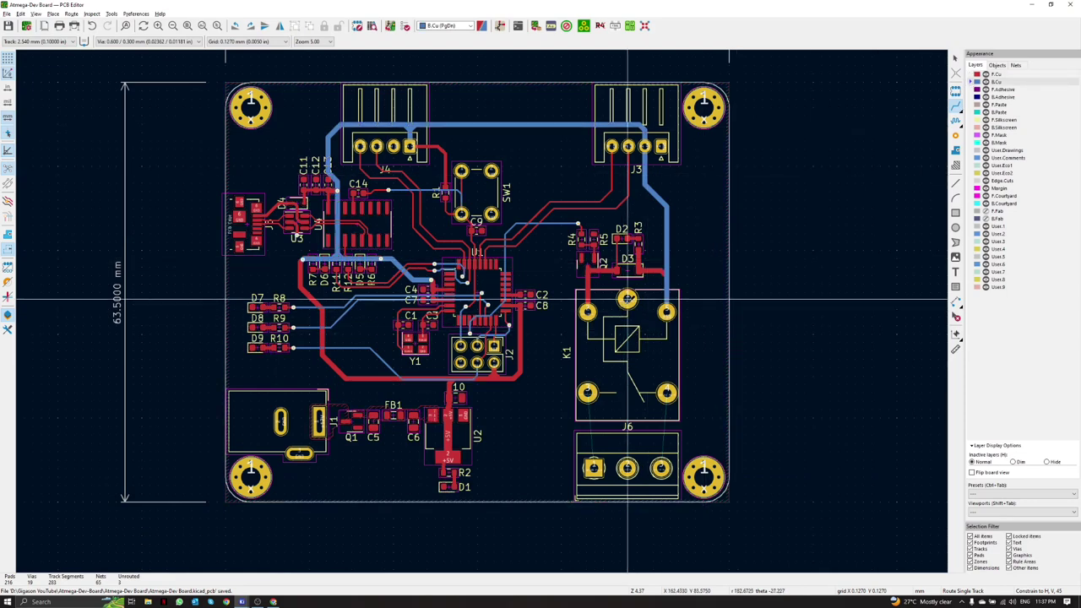
click(628, 299)
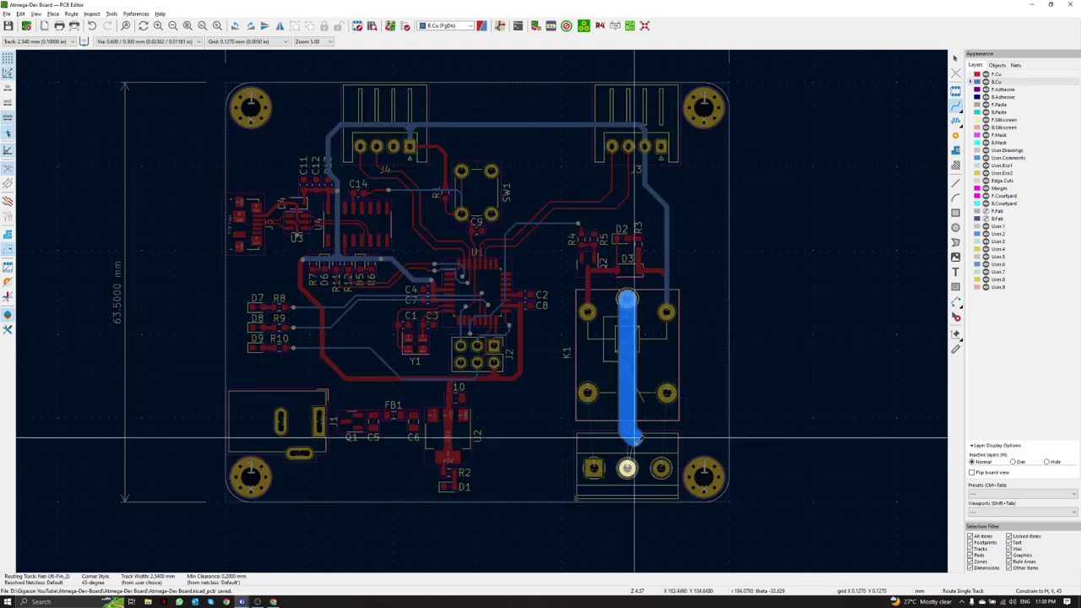
click(628, 466)
click(594, 468)
click(587, 393)
click(668, 393)
click(660, 468)
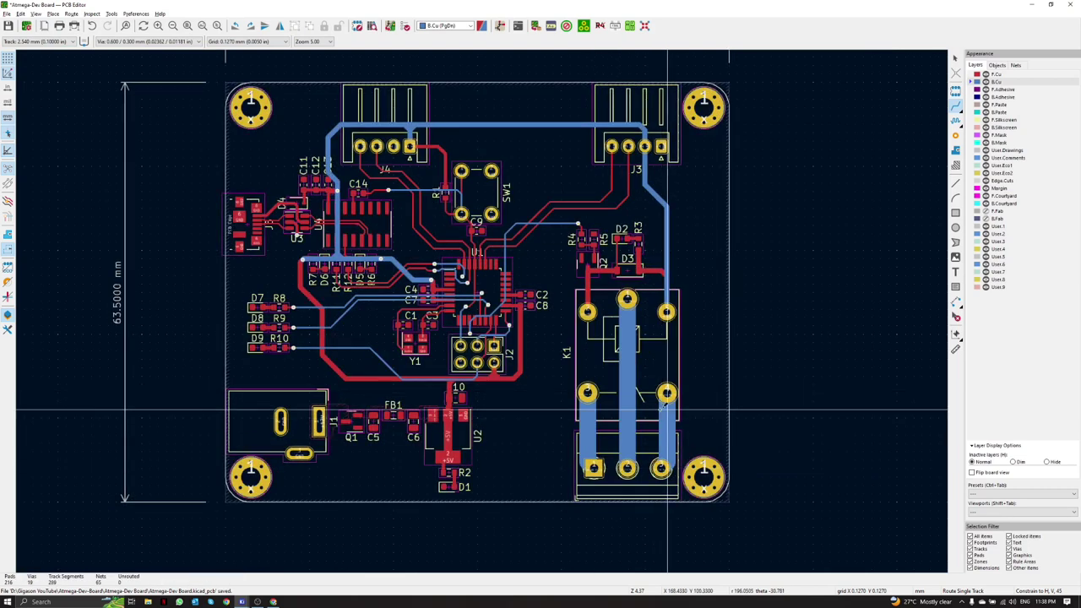
Step: Refill all zones and save the board, bringing it up in the 3D viewer
key(b)
key(ctrl+s)
key(alt+3)
scroll(669, 373, up, 3)
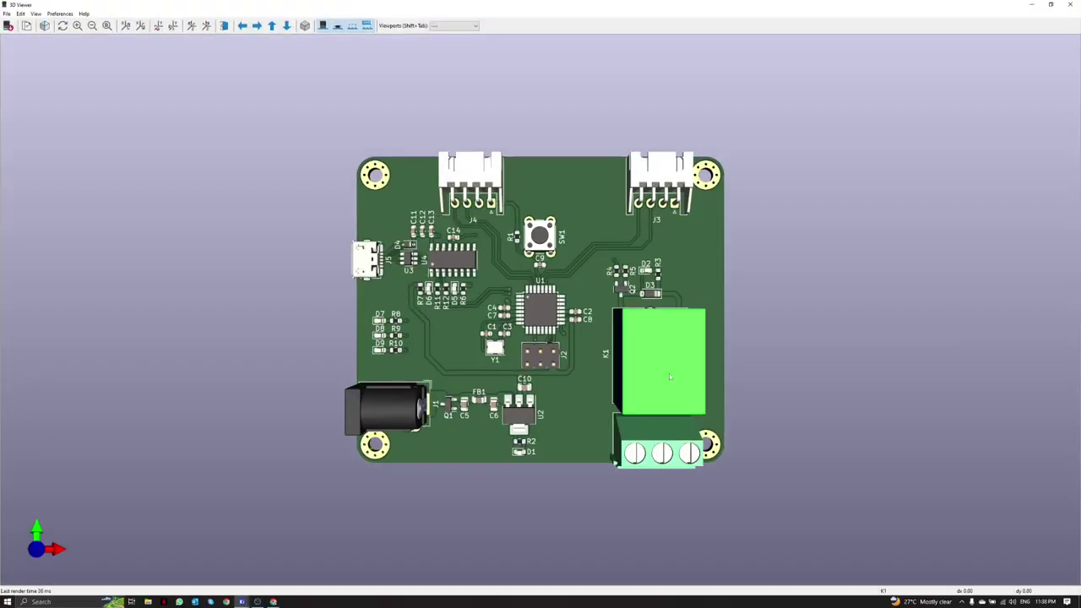
Step: Examine the board's underside in 3D, focusing on the wide tracks between relay K1 and terminal J6, and close the 3D view
drag(669, 374, 619, 338)
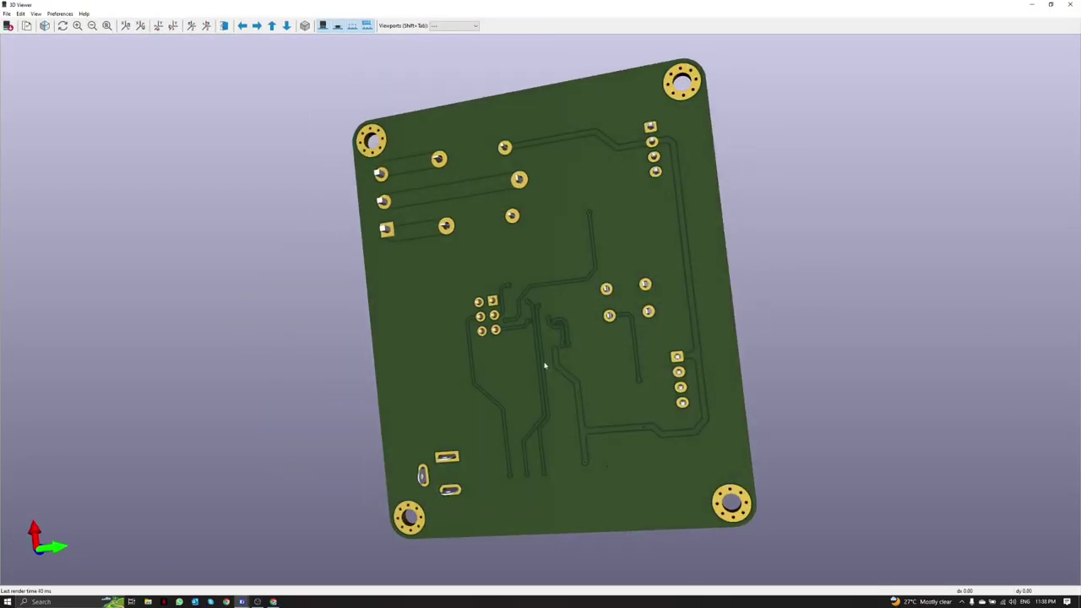
drag(569, 277, 533, 244)
scroll(647, 331, down, 2)
middle_drag(652, 339, 573, 296)
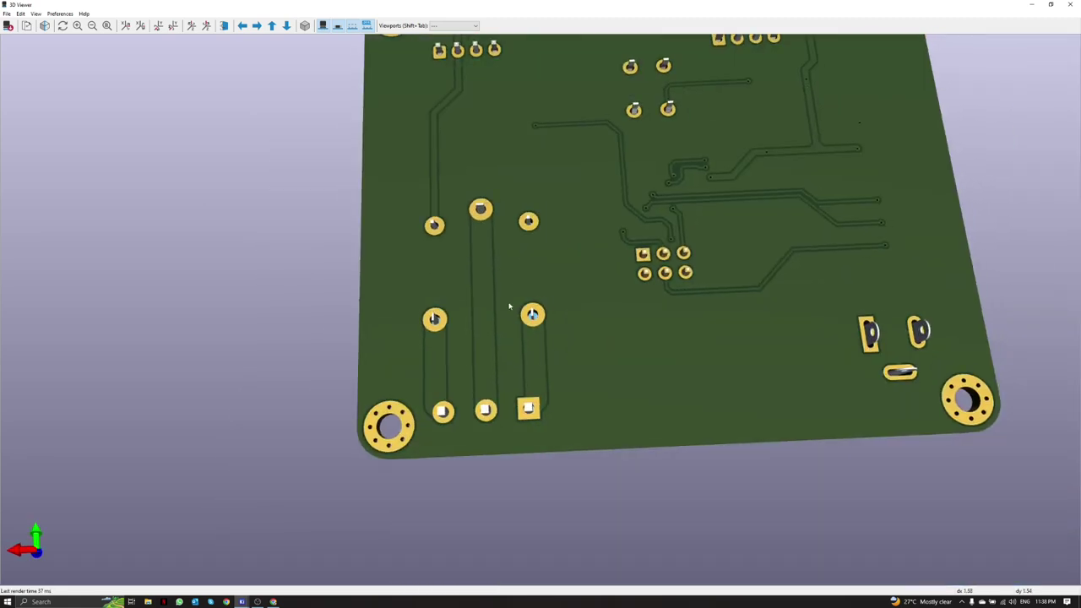
drag(646, 179, 532, 200)
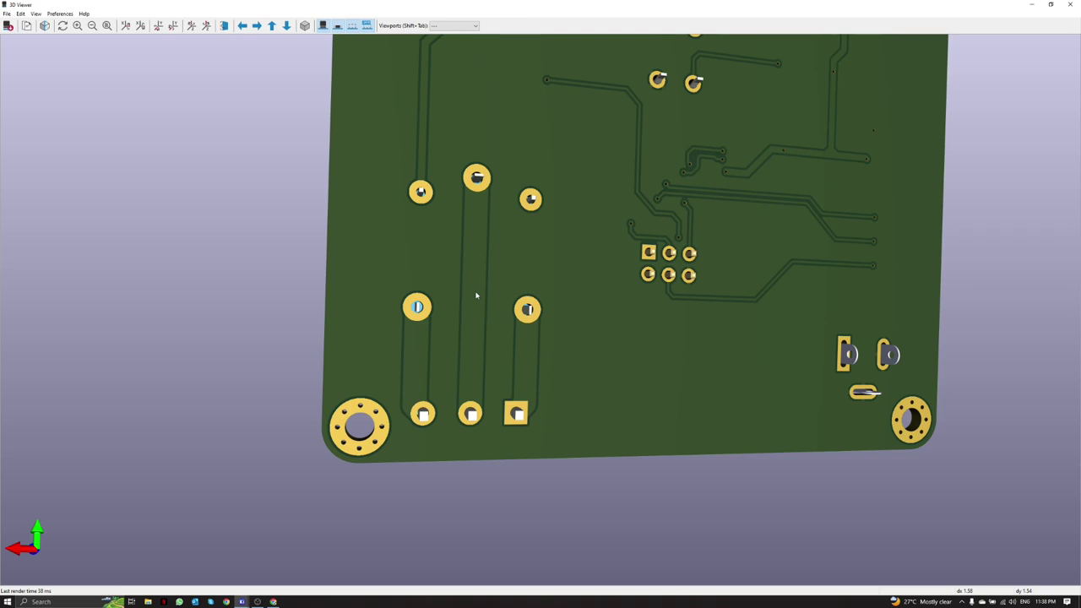
drag(482, 295, 485, 322)
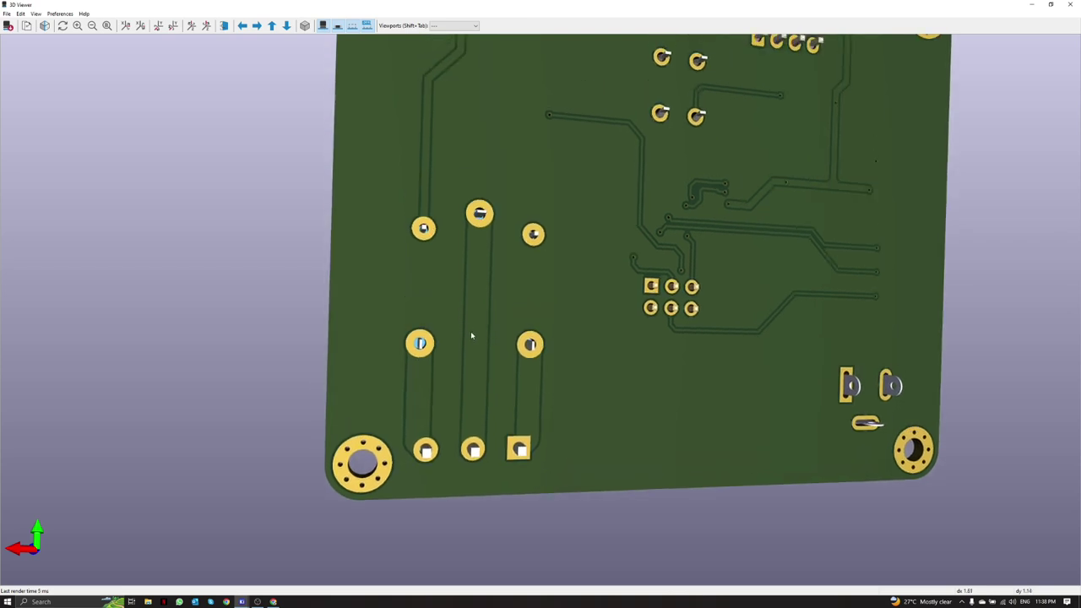
drag(470, 331, 469, 412)
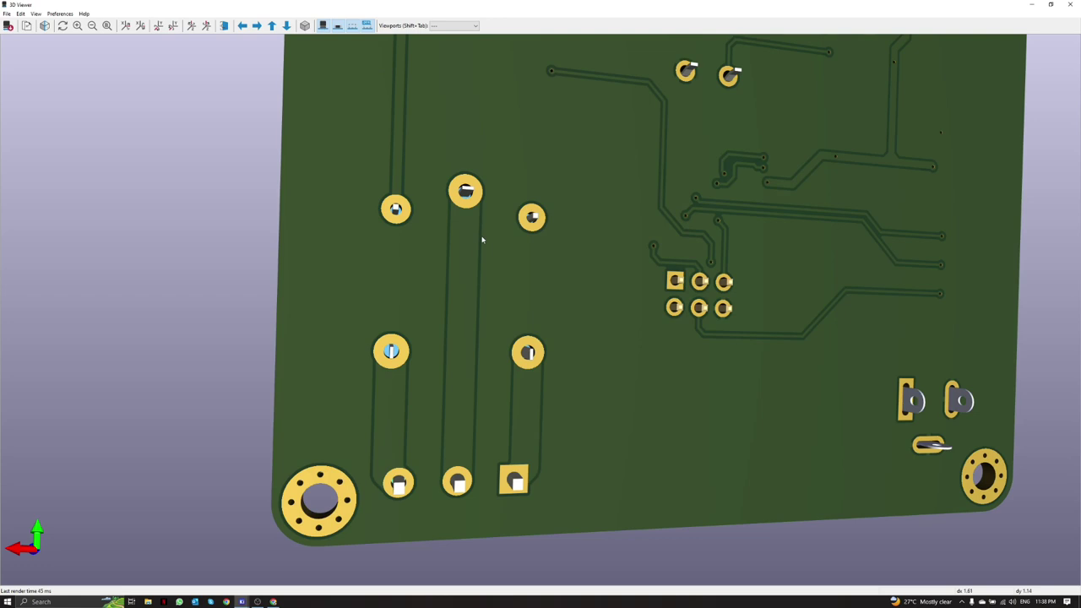
drag(493, 310, 483, 301)
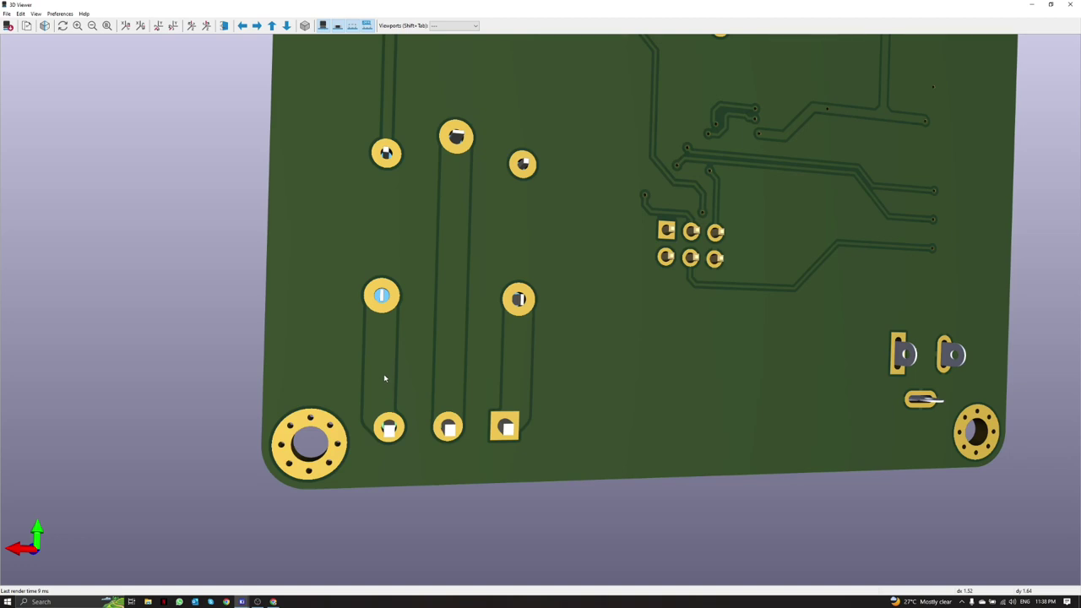
scroll(399, 378, up, 1)
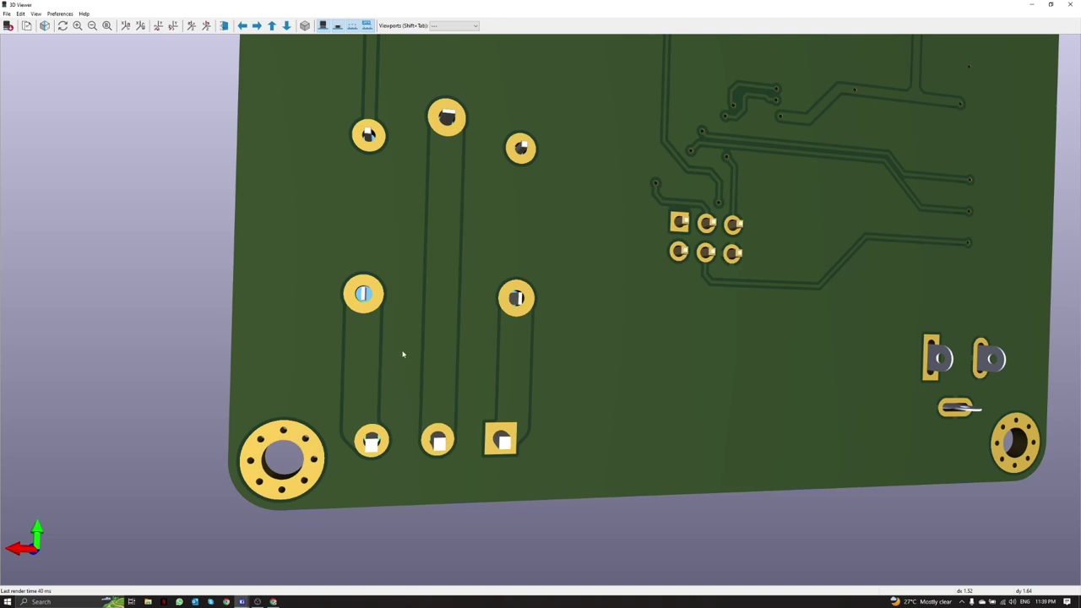
scroll(431, 358, up, 1)
scroll(455, 369, up, 1)
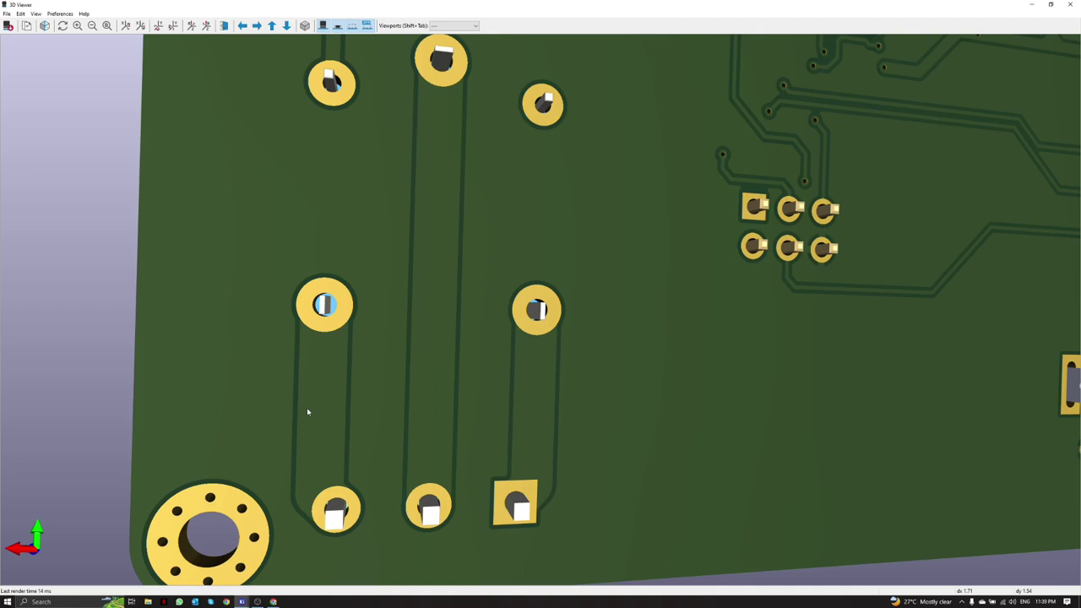
scroll(331, 420, down, 3)
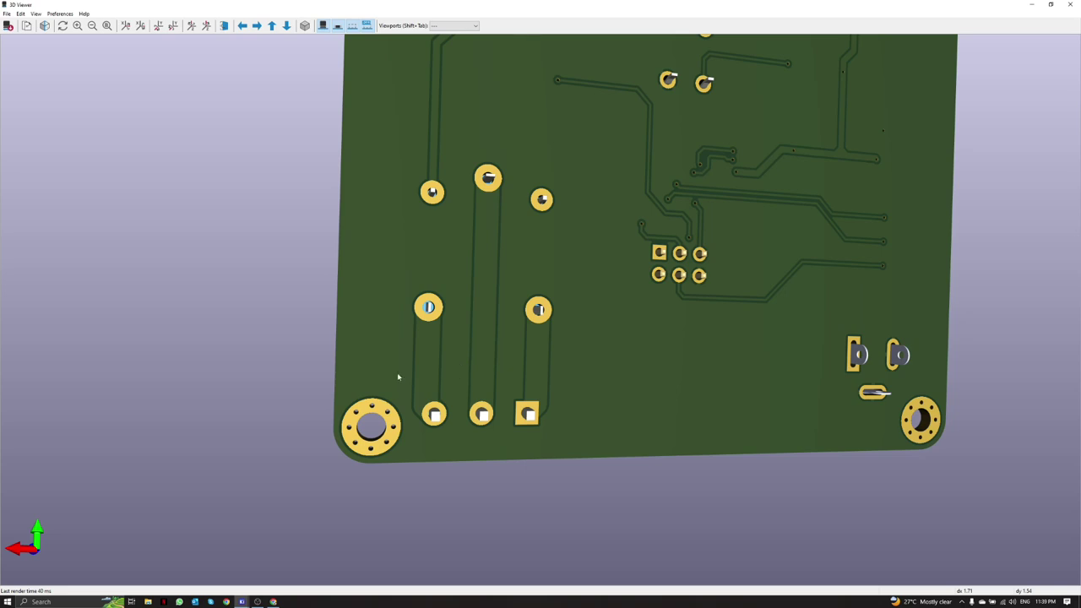
click(1068, 4)
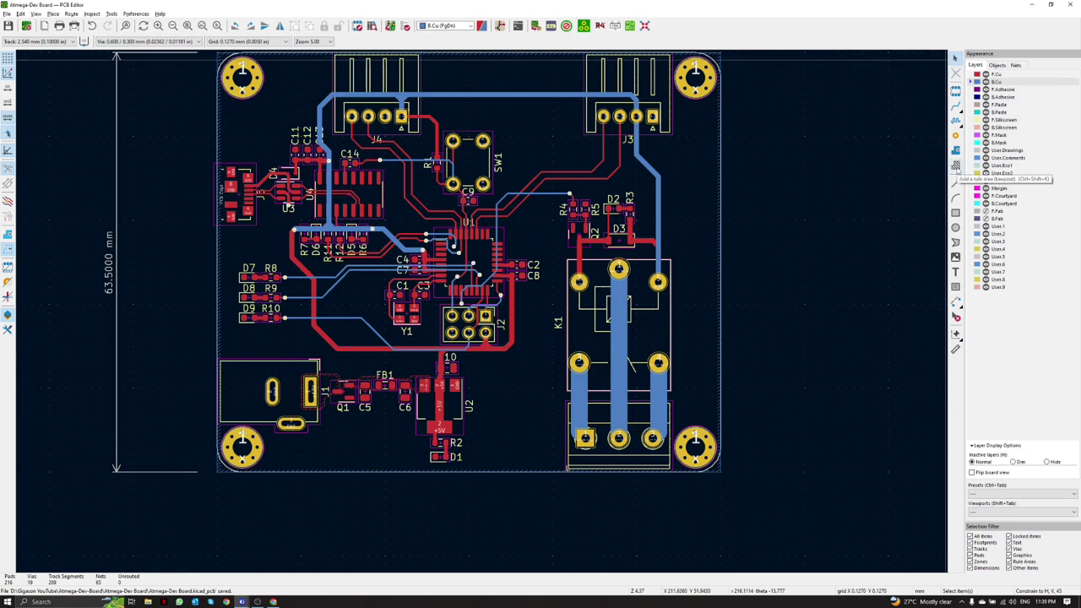
Step: Start a rule area beside relay K1 on F.Cu and B.Cu, allowing tracks, vias and pads but keeping out copper fill
scroll(553, 253, up, 3)
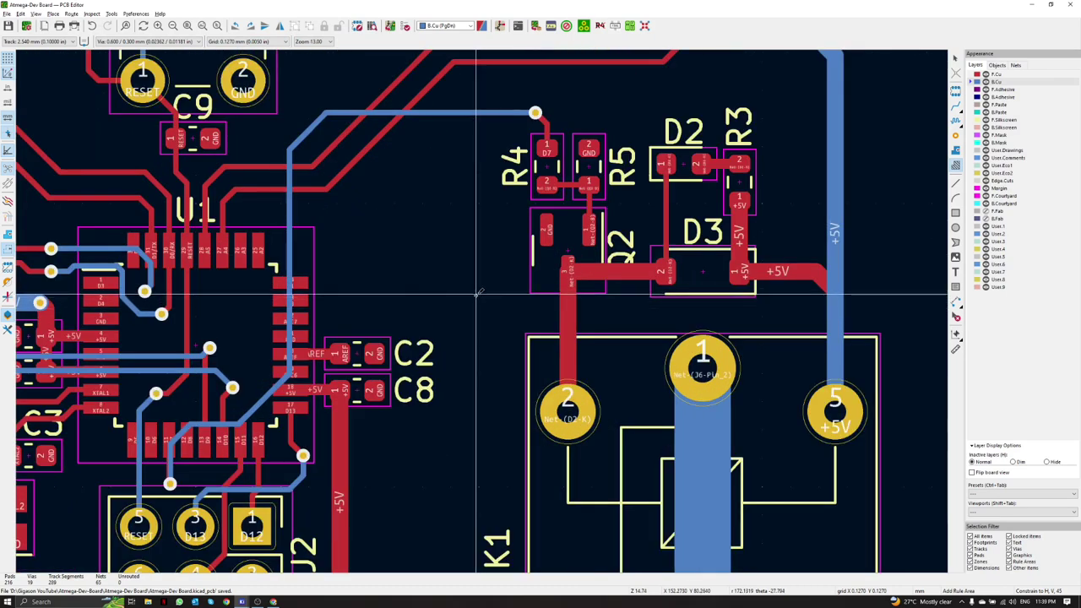
click(477, 293)
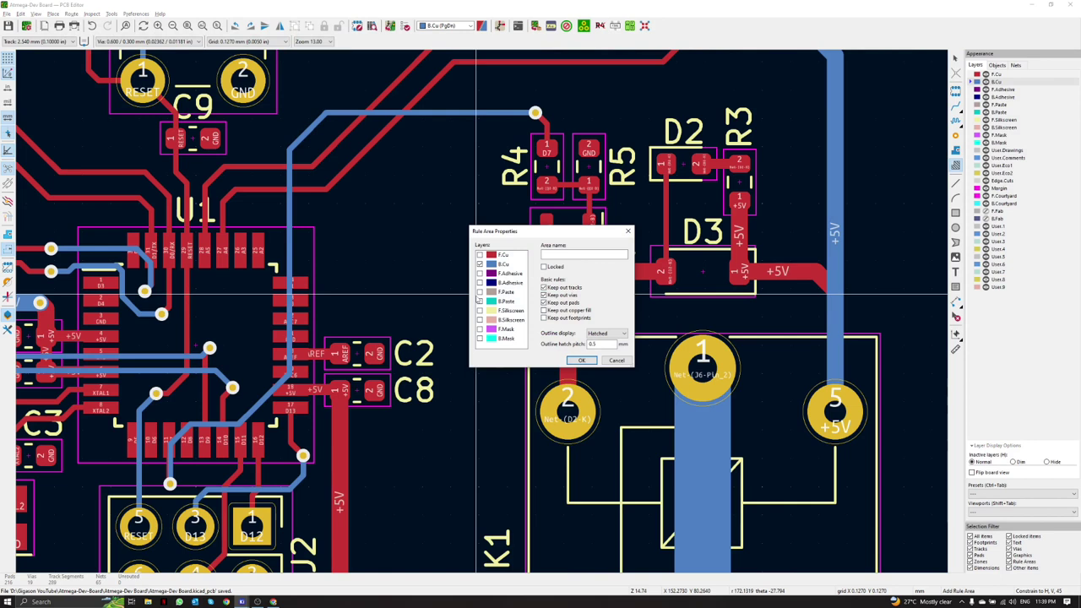
click(480, 254)
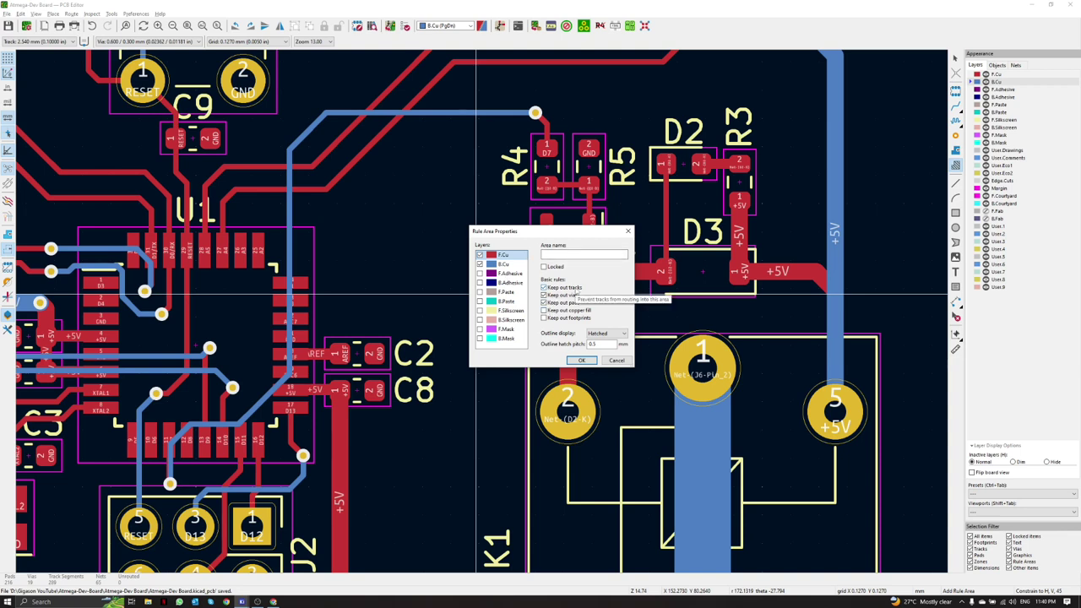
click(544, 288)
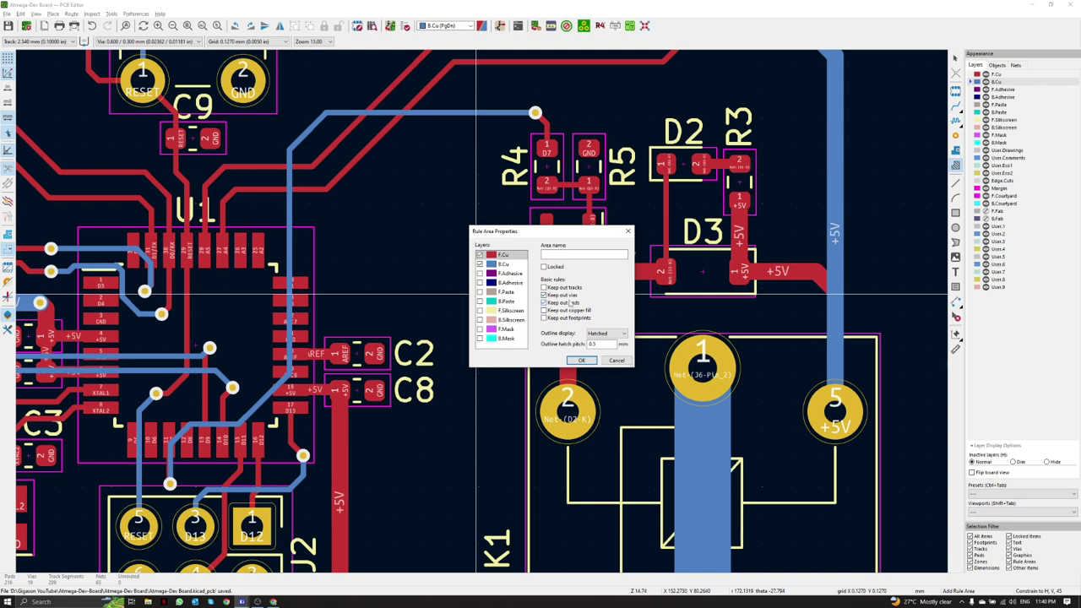
click(544, 294)
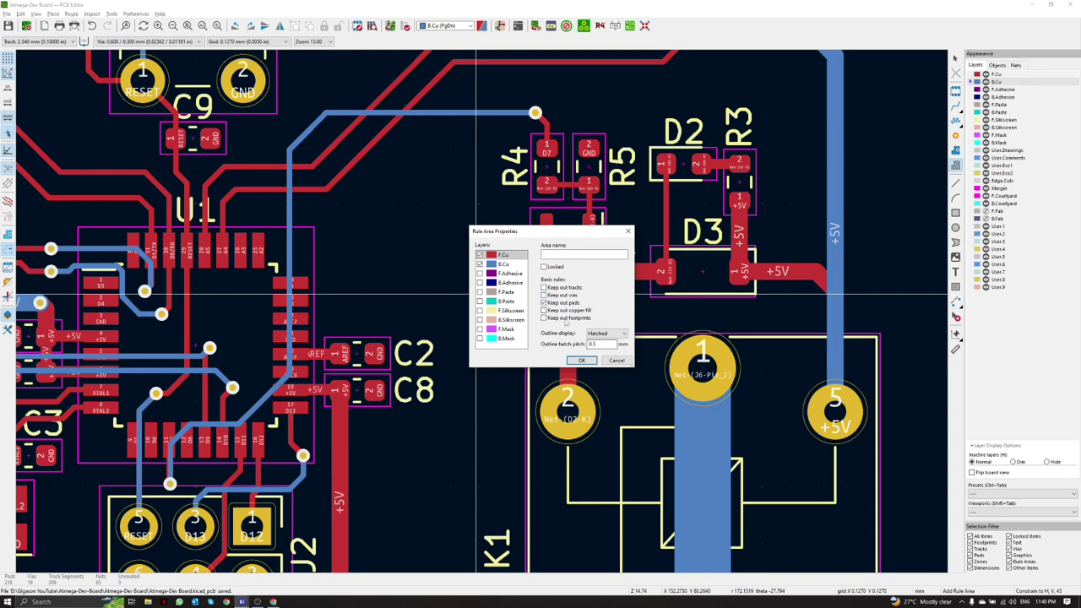
click(544, 303)
click(581, 360)
Step: Outline the rule area around relay K1 and terminal J6, following the board's edges at that corner
scroll(582, 299, down, 5)
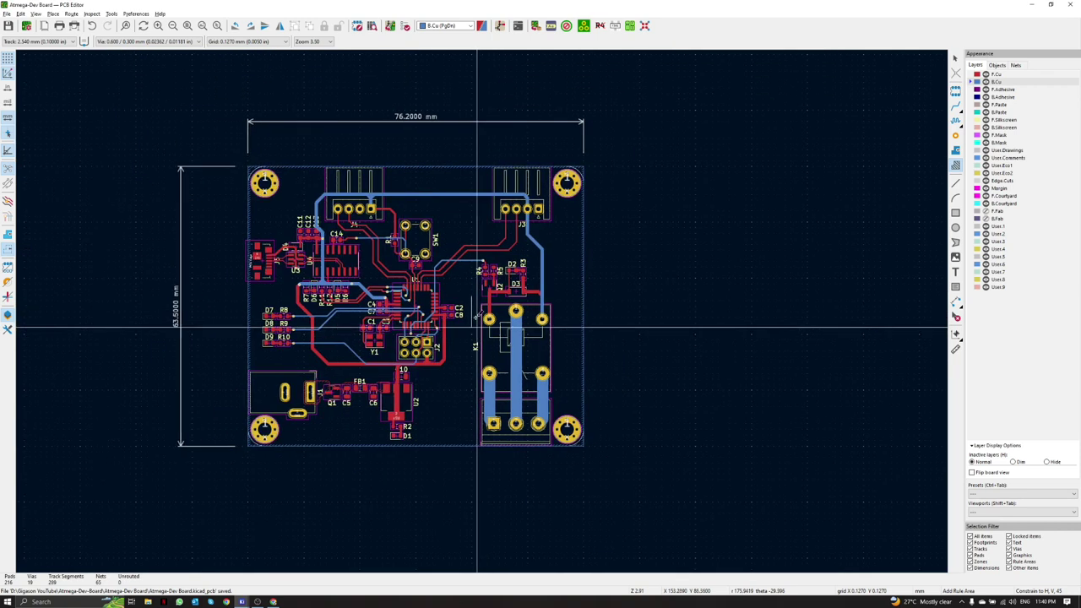
scroll(582, 302, up, 4)
click(489, 296)
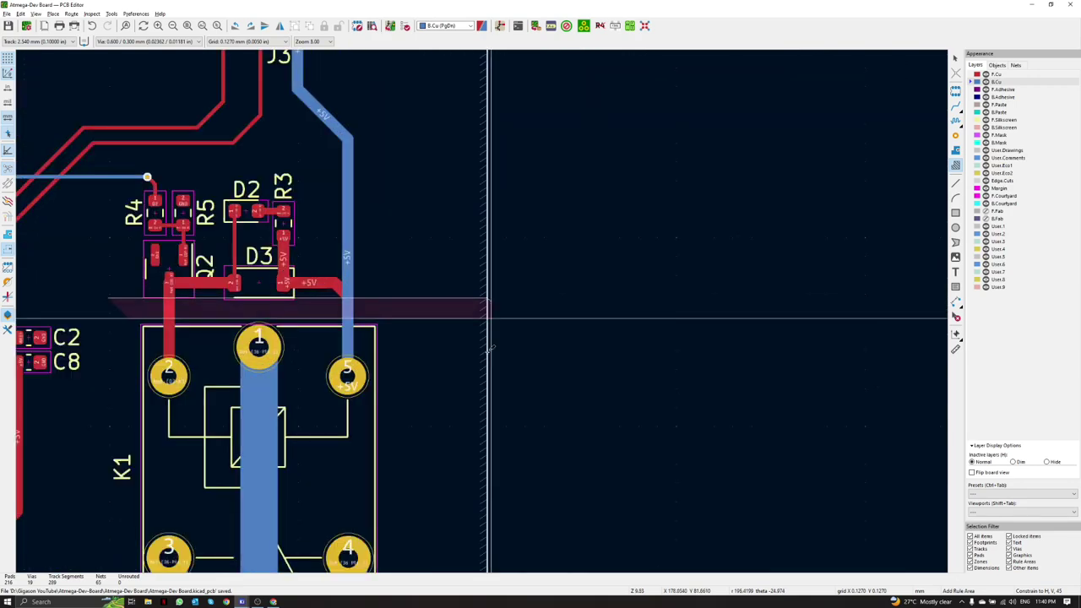
middle_drag(448, 417, 452, 144)
scroll(452, 142, down, 3)
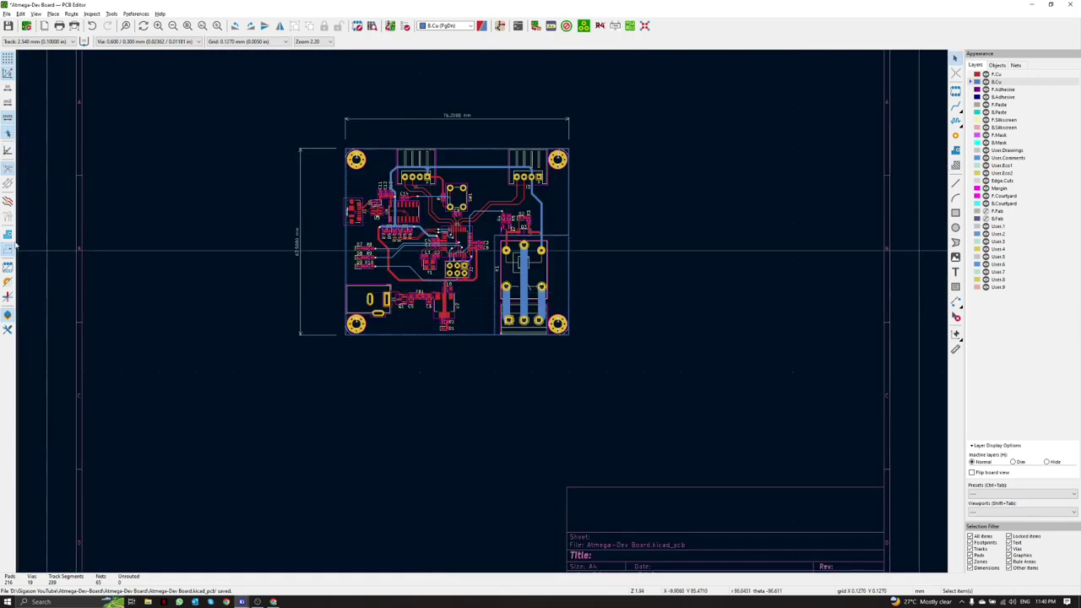
Step: Show the zone fills and refill all zones to clear copper from the relay rule area
click(8, 236)
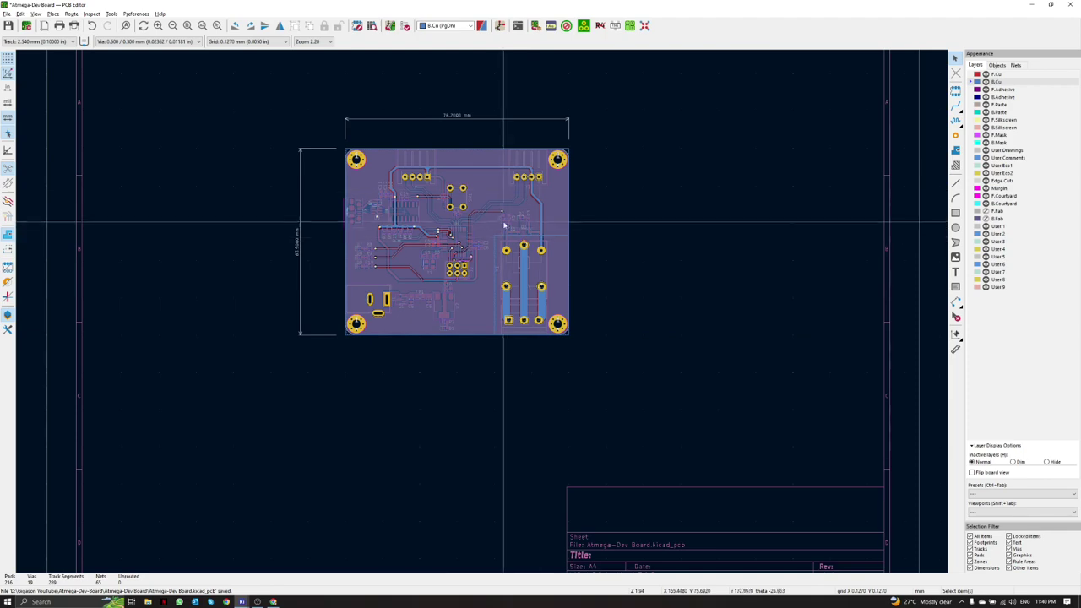
scroll(492, 213, up, 2)
middle_drag(491, 214, 482, 309)
scroll(484, 310, down, 4)
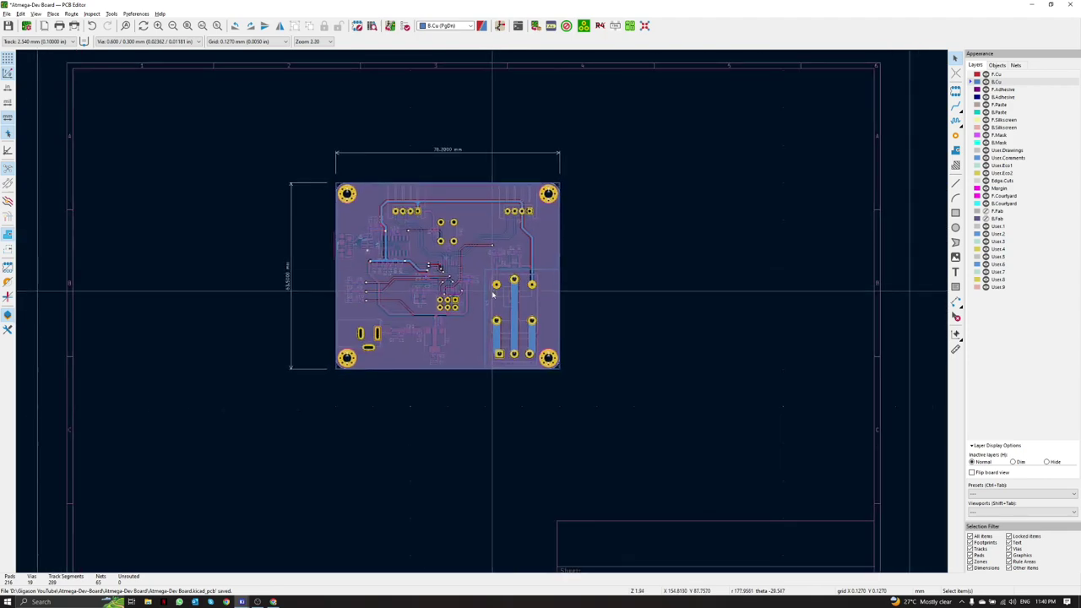
key(b)
scroll(482, 316, up, 4)
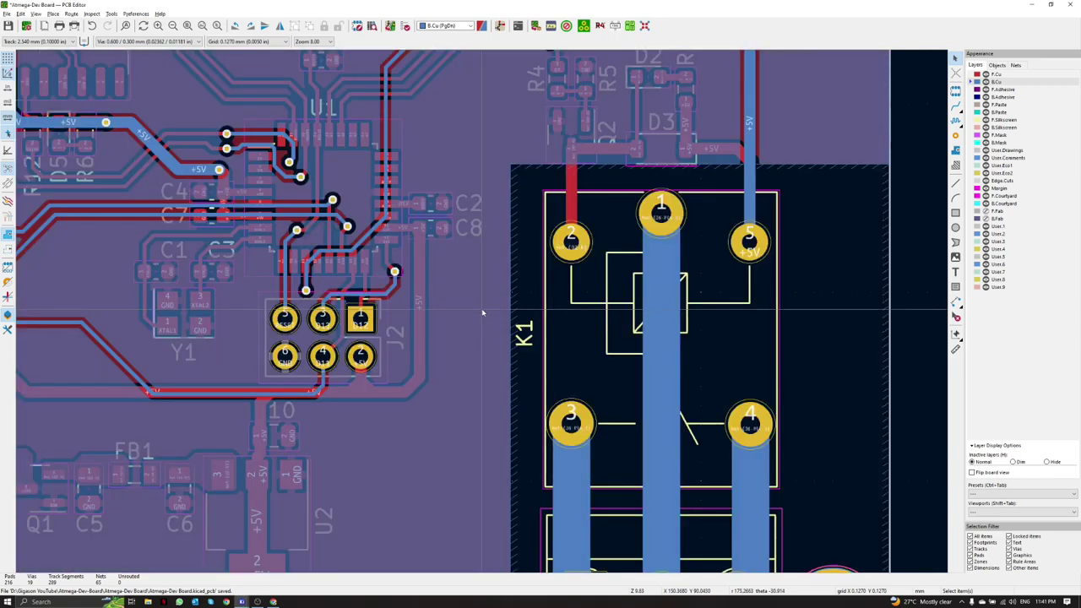
scroll(482, 312, down, 3)
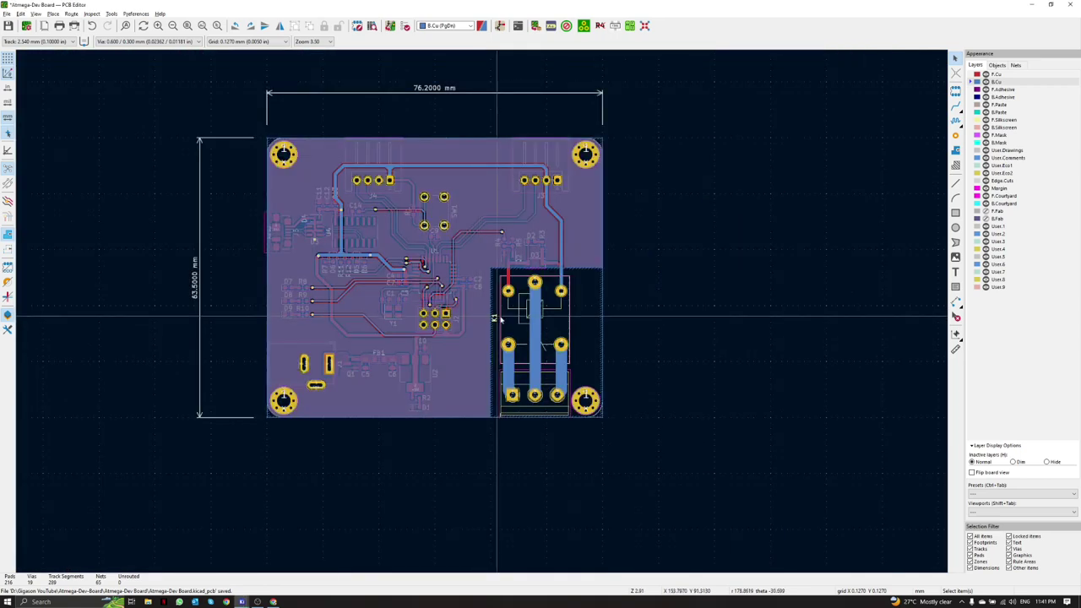
Step: Examine both sides of the board in the 3D viewer, focusing on the relay keepout area, and close the view
key(alt+3)
scroll(641, 338, up, 3)
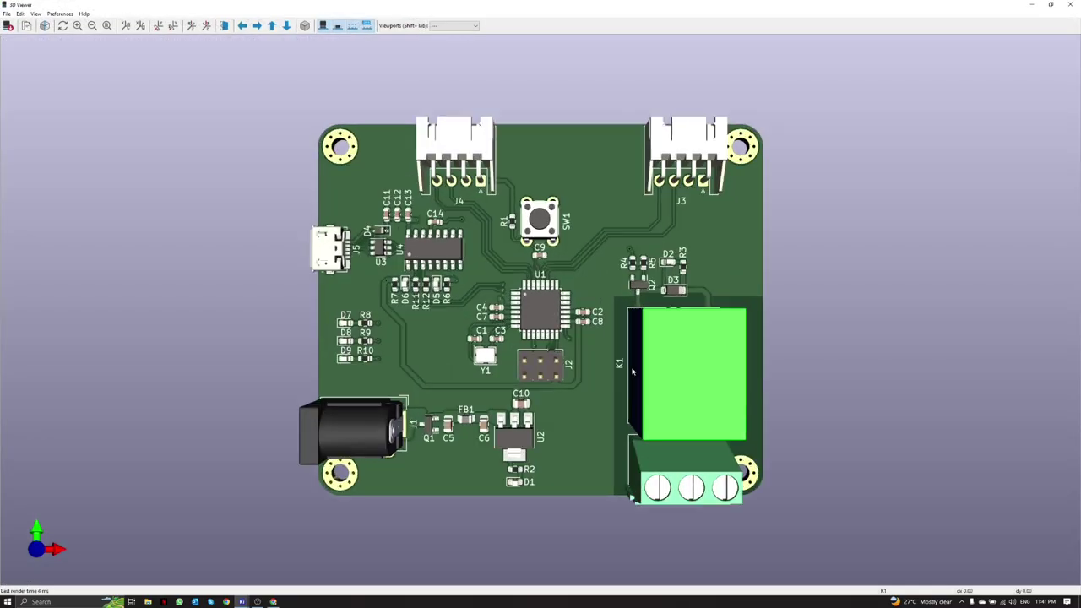
drag(605, 301, 718, 372)
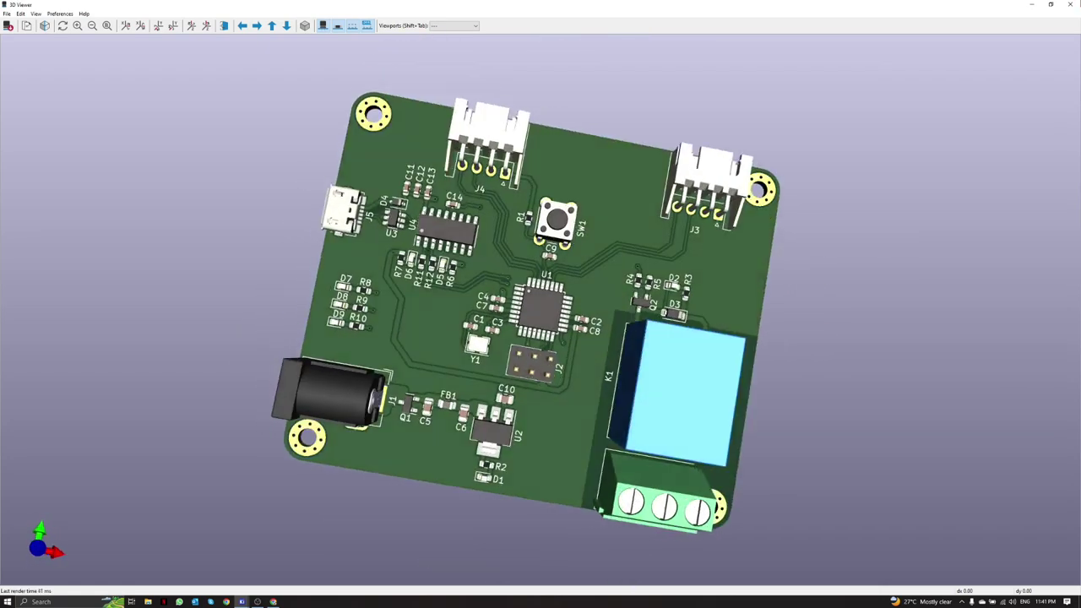
click(1071, 5)
scroll(510, 316, down, 3)
drag(552, 413, 211, 191)
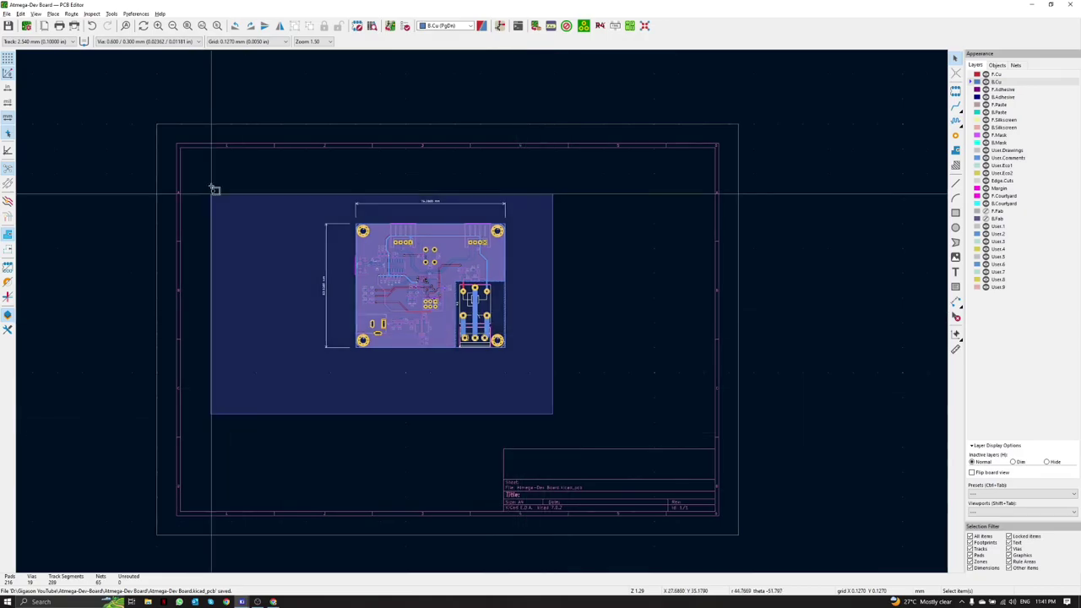
key(alt+3)
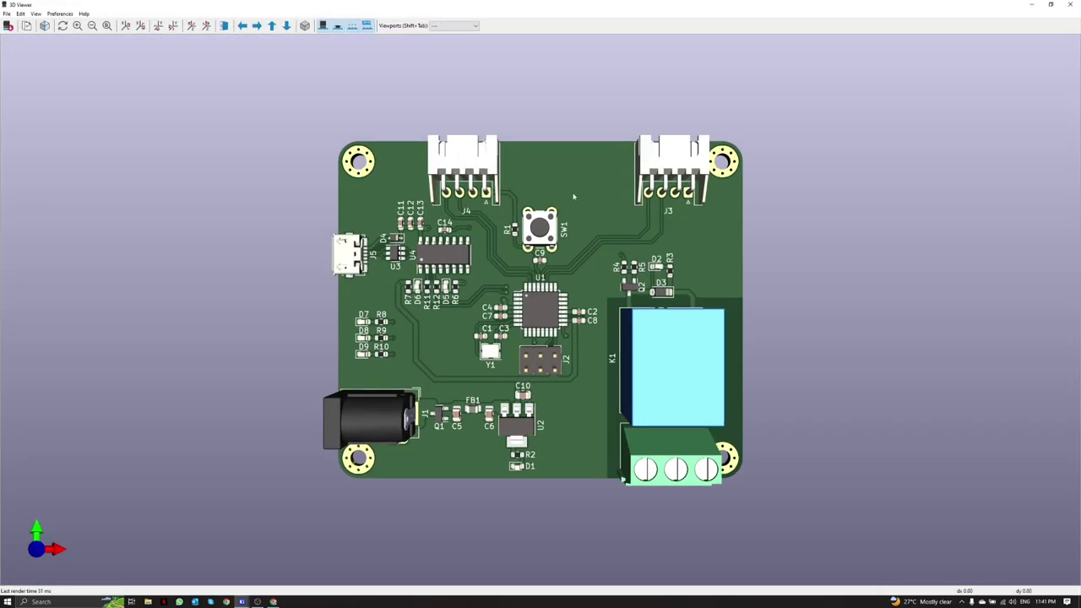
drag(406, 223, 647, 302)
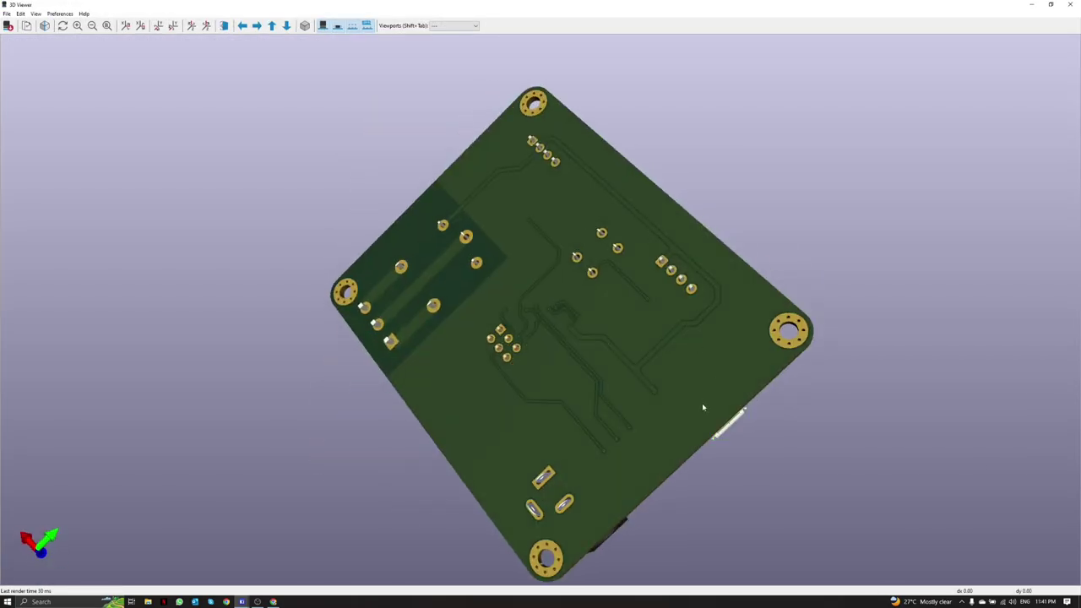
drag(618, 265, 329, 258)
drag(646, 338, 676, 203)
click(1071, 5)
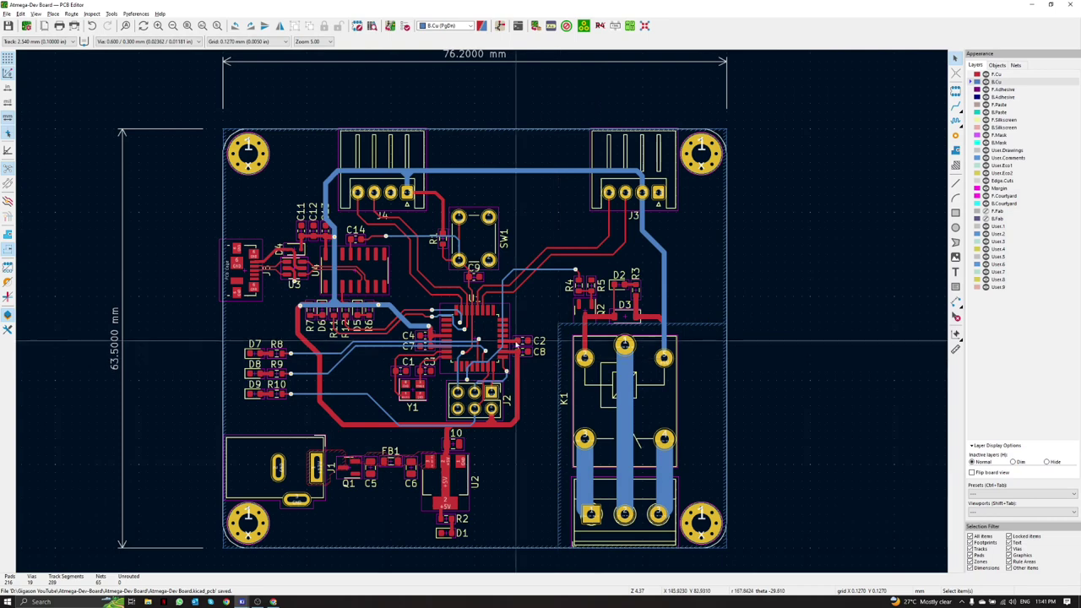
Step: Make F.Cu the active layer and set the grid to 2.5400 mm for via placement
click(997, 74)
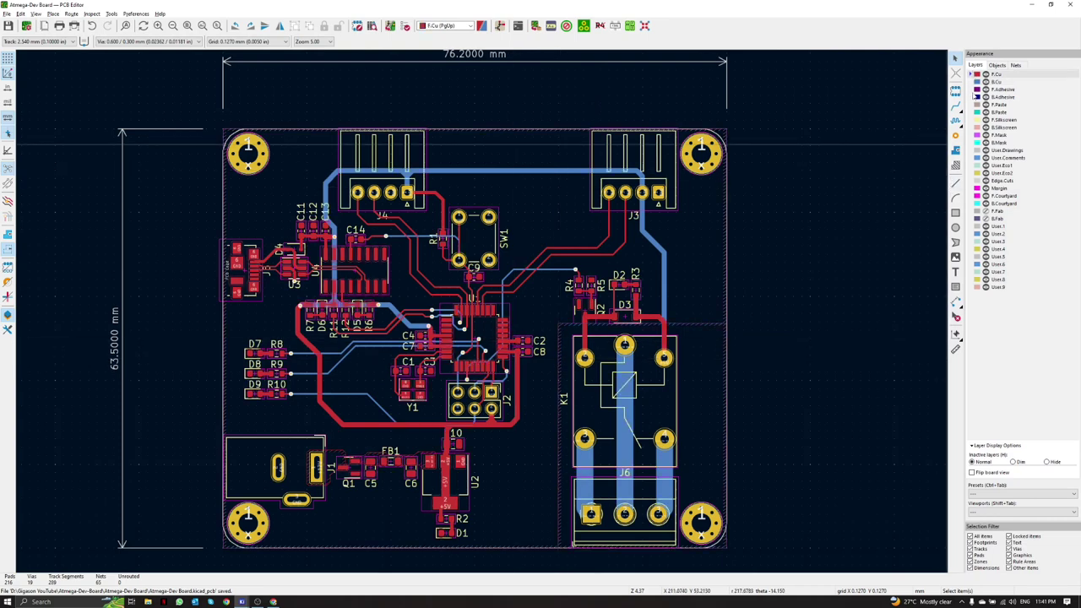
scroll(507, 170, up, 3)
right_click(454, 233)
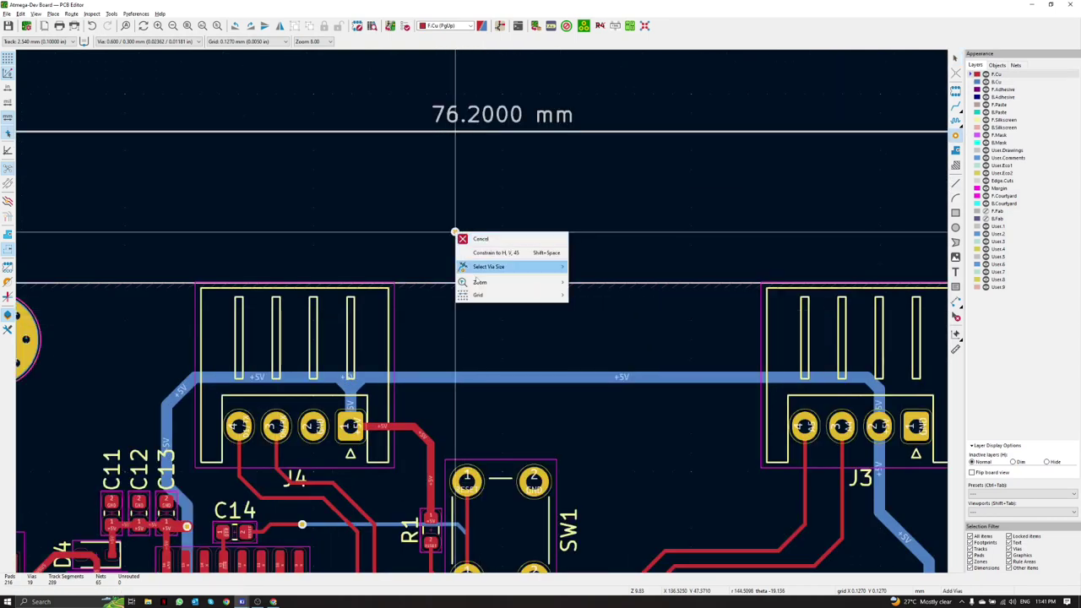
mouse_move(478, 295)
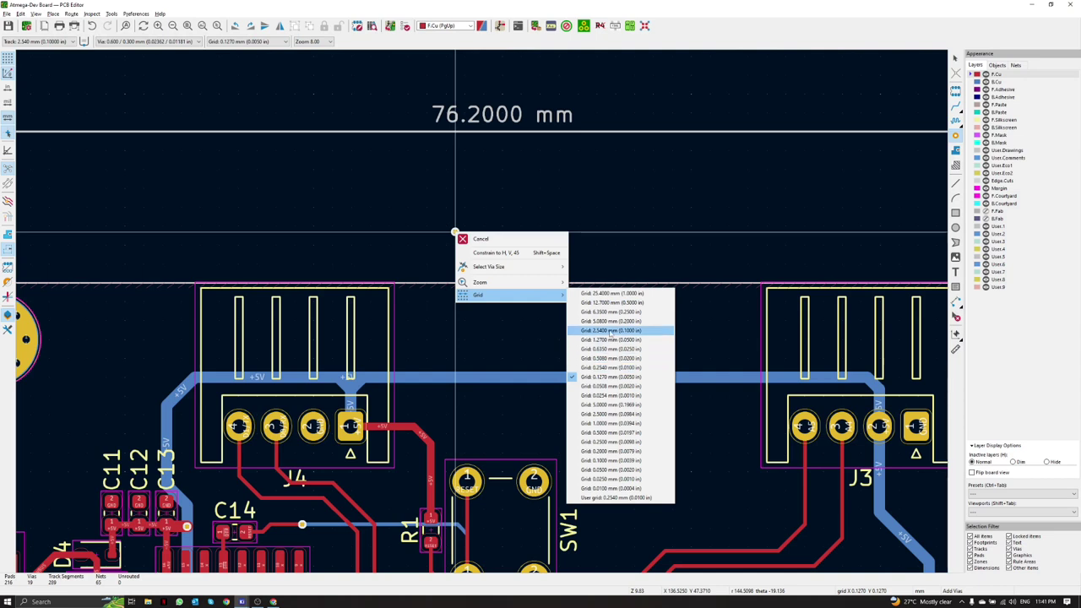
click(610, 330)
Step: Place two rows of GND vias between connectors J4 and J3, above the horizontal +5V track
click(497, 321)
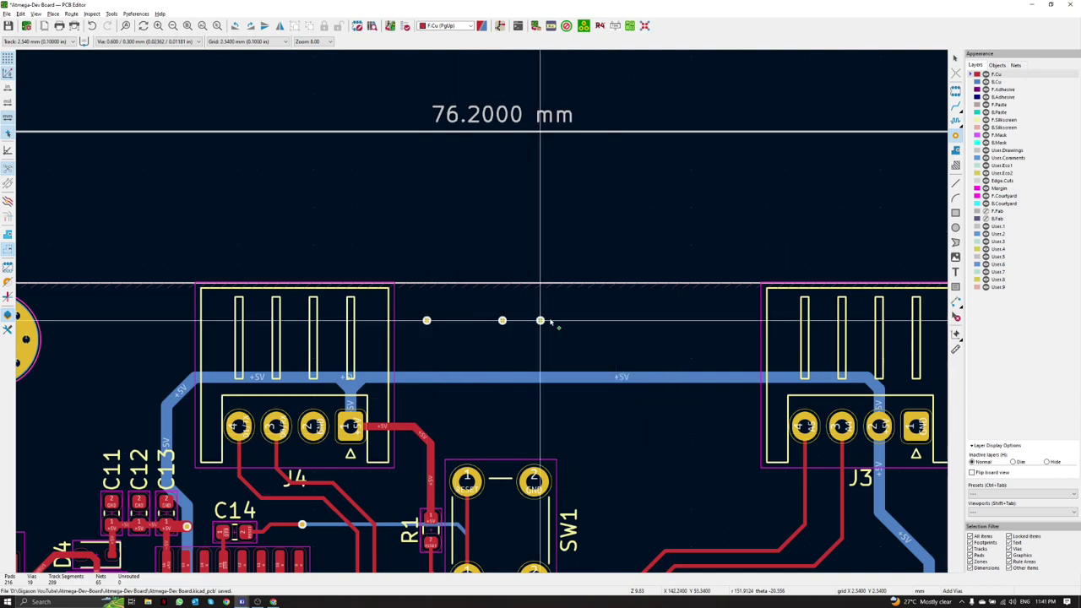
click(574, 321)
click(650, 321)
click(728, 321)
click(729, 358)
click(653, 358)
click(578, 358)
click(501, 358)
click(426, 358)
scroll(440, 355, up, 3)
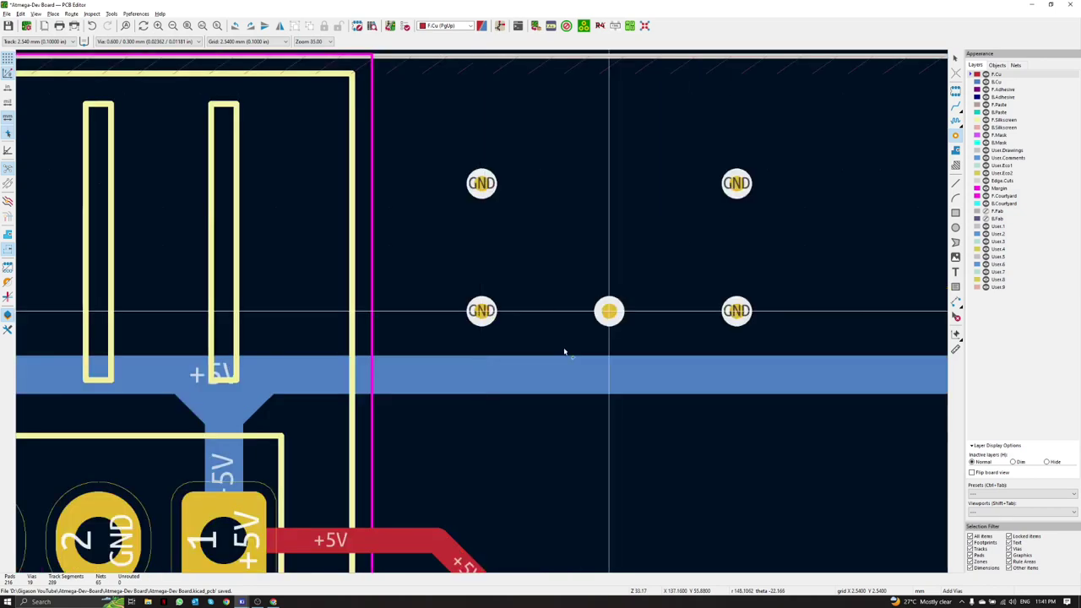
Step: Add two more rows of GND vias between J4 and J3, below the horizontal +5V track
scroll(566, 375, down, 3)
click(446, 311)
click(519, 312)
click(595, 312)
click(670, 312)
click(746, 312)
click(746, 349)
click(671, 349)
click(594, 349)
click(520, 349)
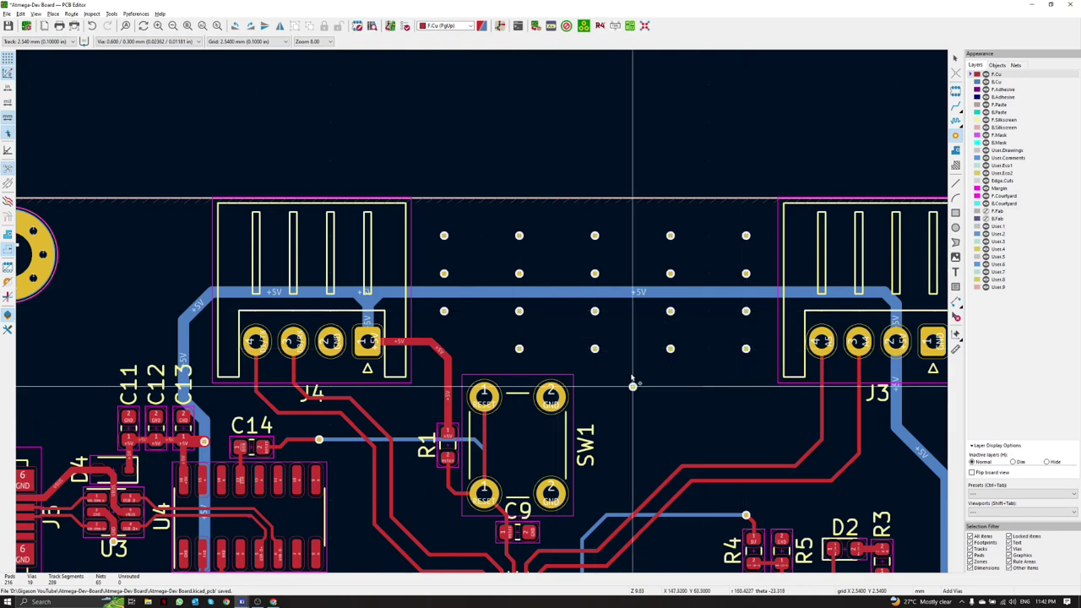
Step: Add two rows of three GND vias in the space between SW1 and J3
click(595, 387)
click(670, 387)
click(757, 396)
click(743, 424)
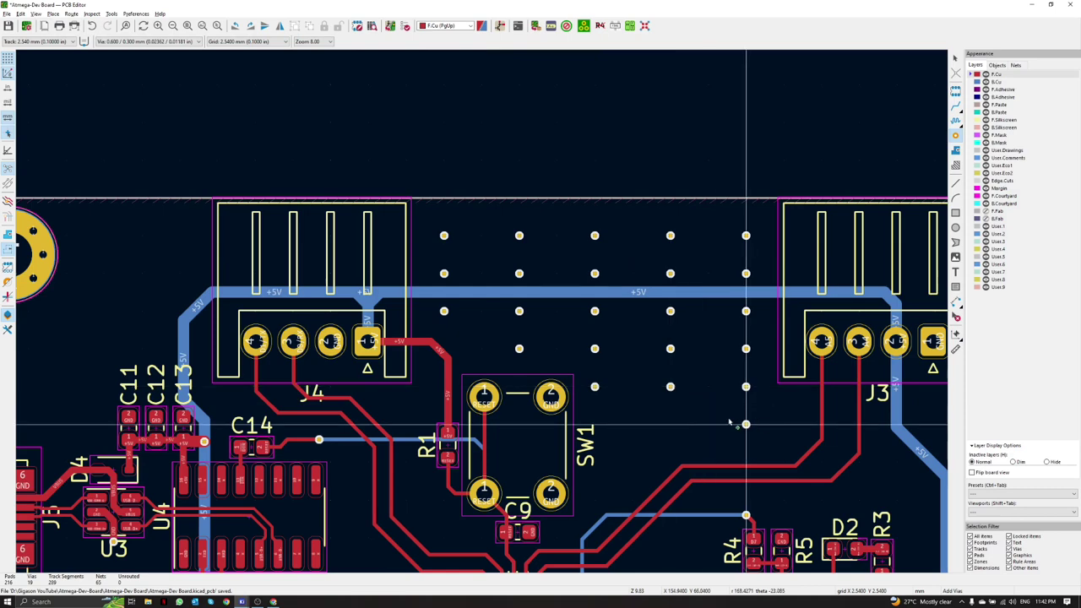
click(672, 425)
click(594, 426)
Step: Stop placing vias and undo all the manually placed GND vias
scroll(630, 428, down, 4)
middle_drag(482, 315, 460, 349)
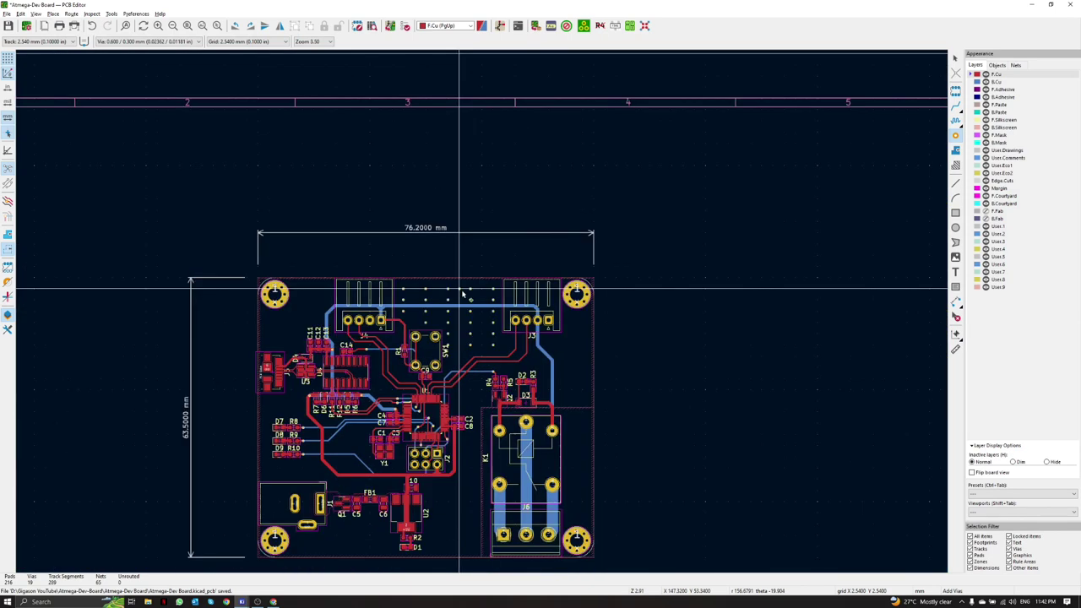
key(Escape)
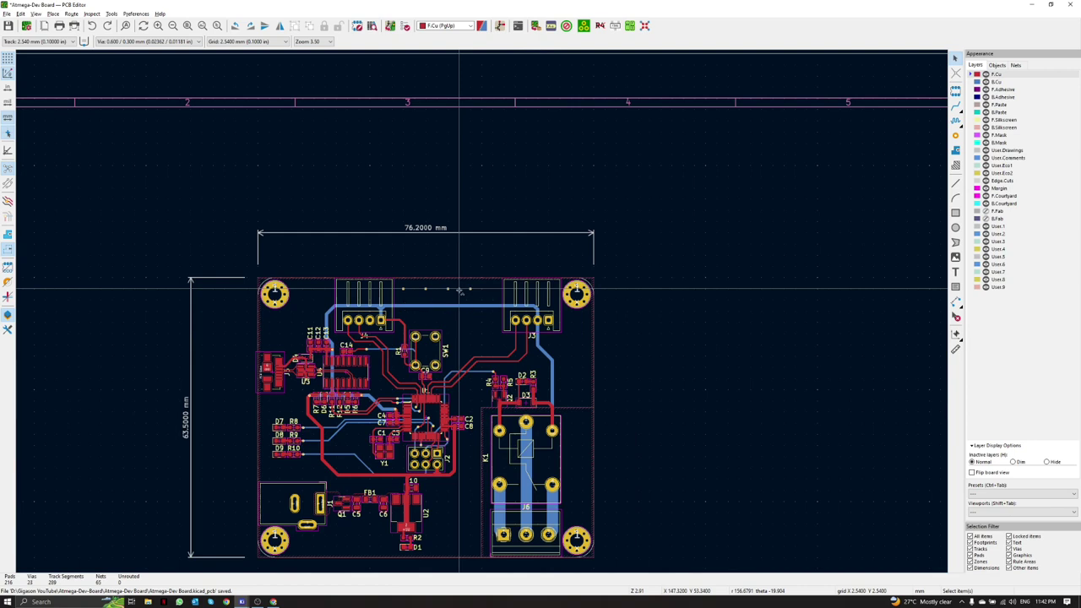
Step: Switch to the KiCad project window to locate the Plugin and Content Manager, and return to the PCB Editor
click(241, 601)
click(162, 568)
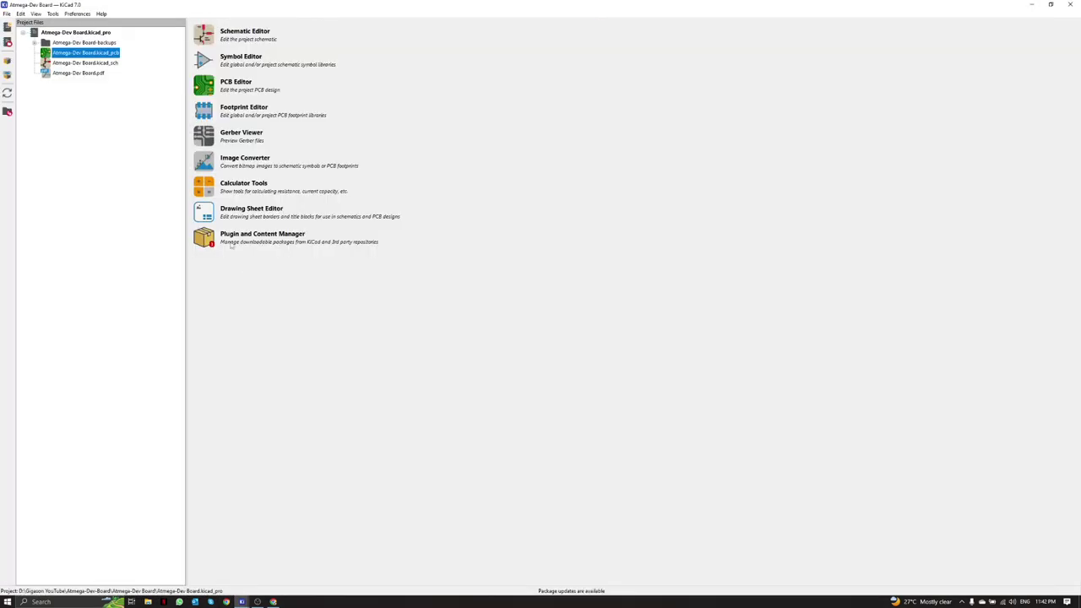
mouse_move(241, 601)
click(330, 570)
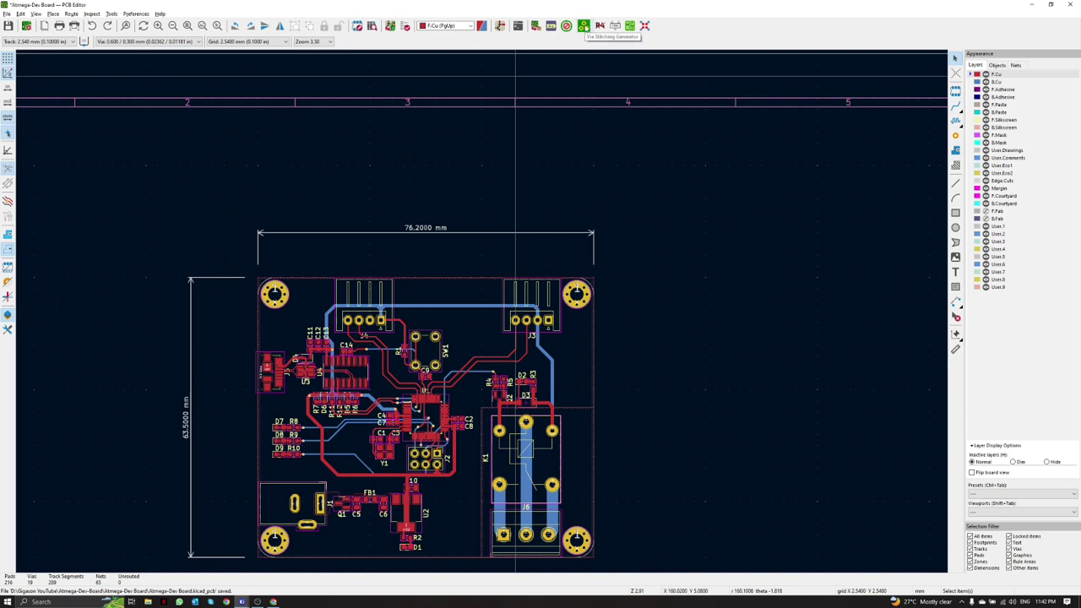
Step: Run the Via Stitching Generator on net GND with 0.6 mm vias, 0.3 mm drill, 0.2 mm clearance, 1.27 mm grid and Star pattern
click(583, 26)
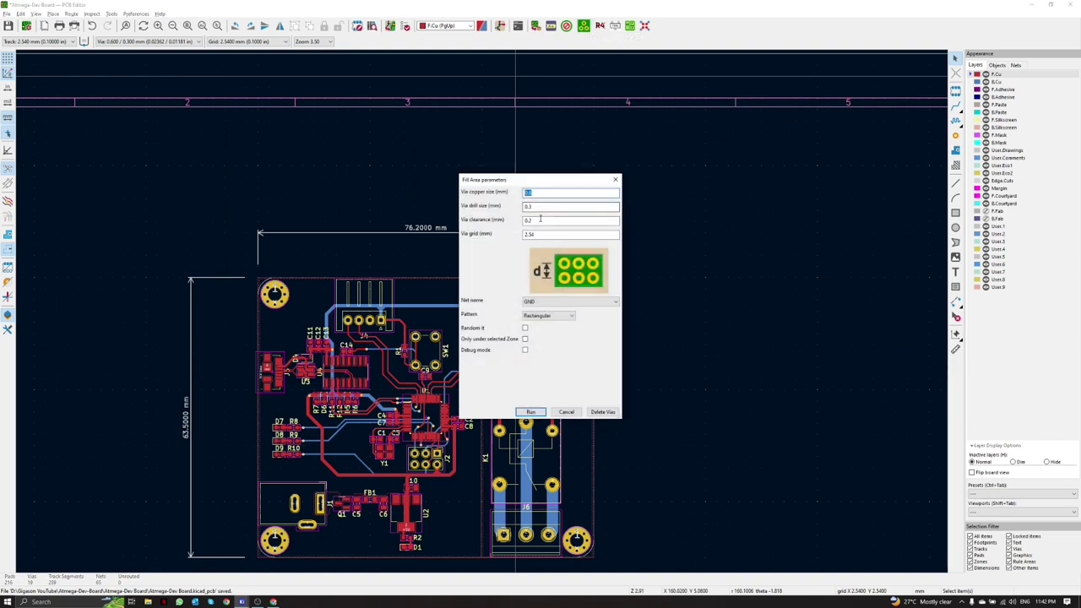
click(545, 316)
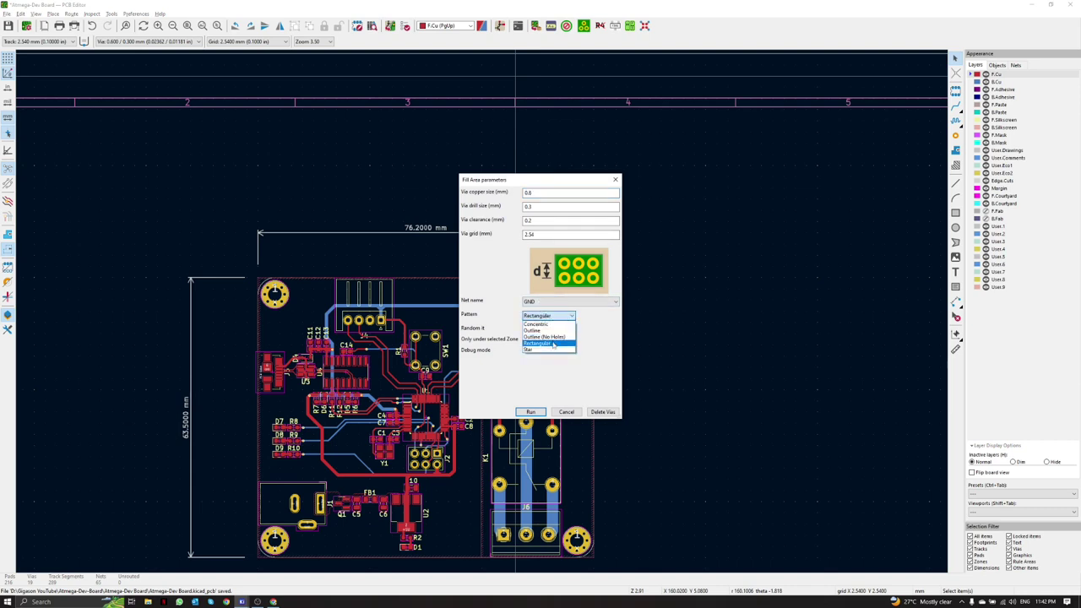
click(550, 350)
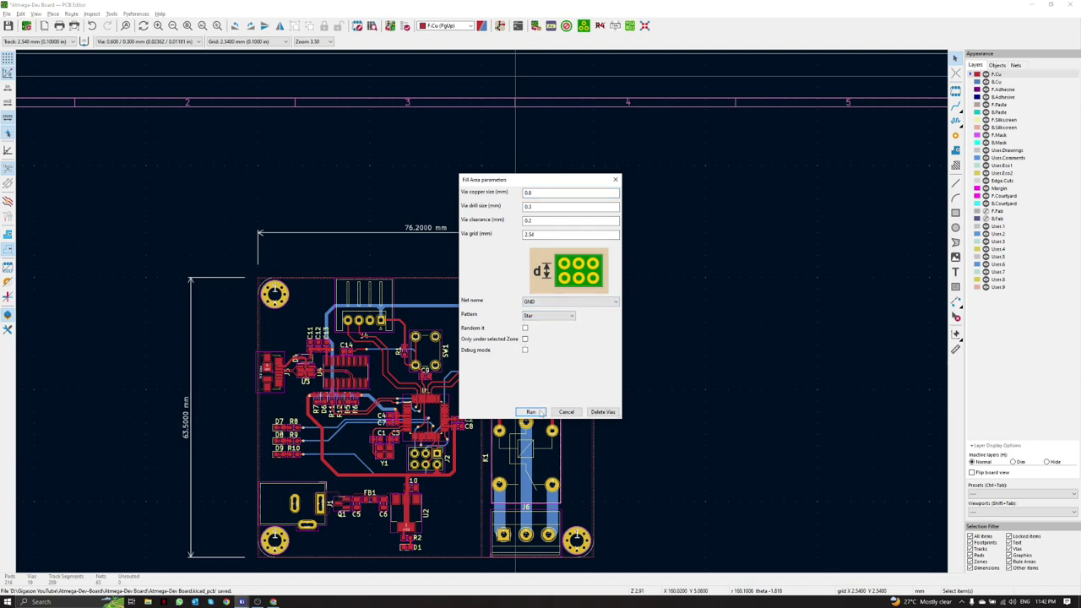
drag(550, 235, 454, 236)
text(1.27)
click(531, 411)
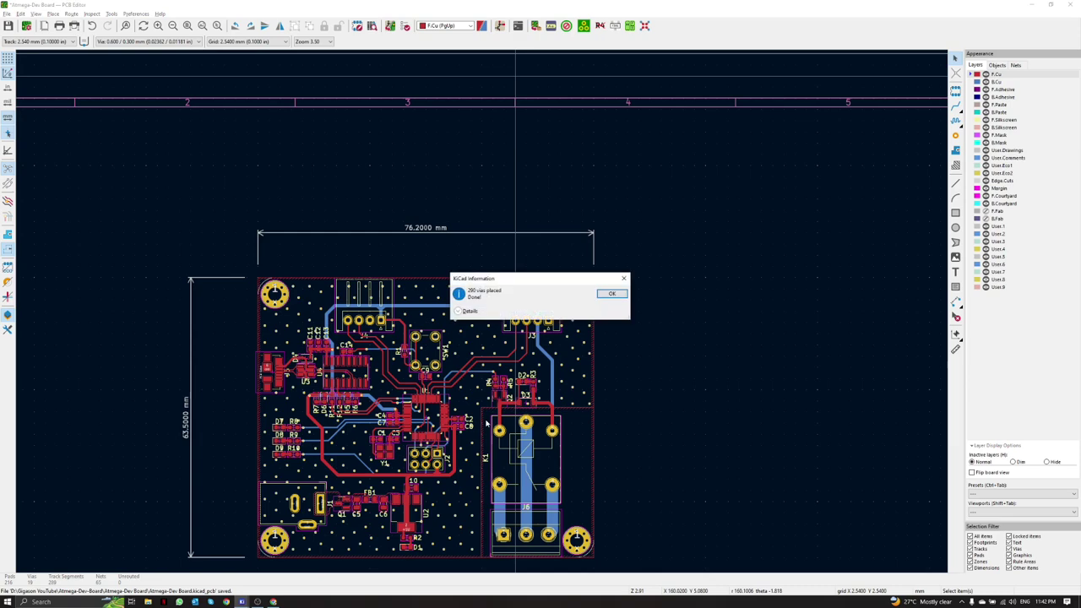
click(610, 293)
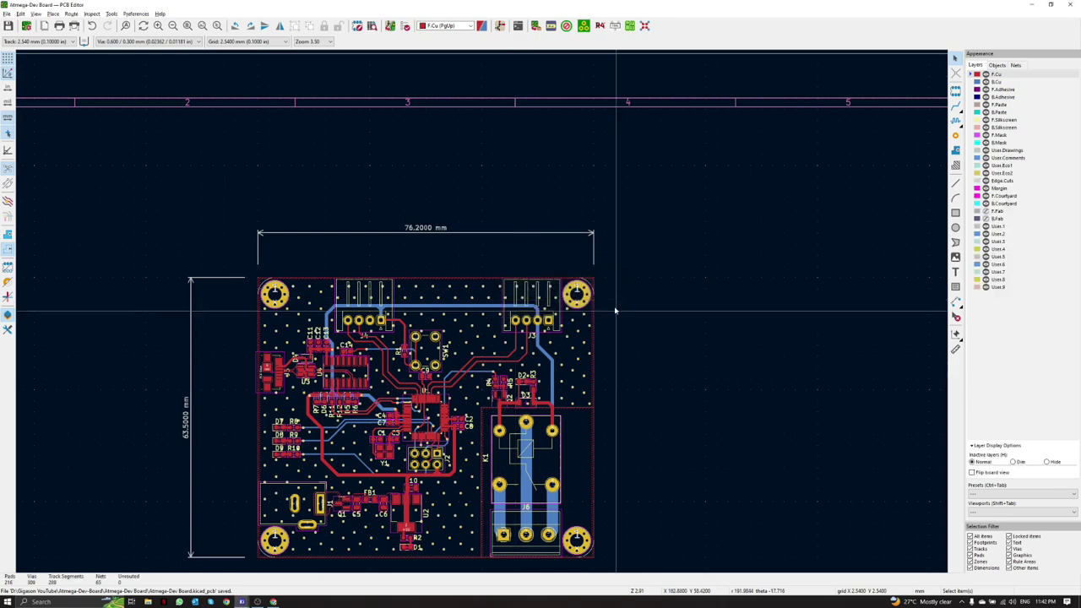
Step: Inspect the via-stitched board in the 3D viewer, then close it and look over the layout
key(alt+3)
drag(540, 338, 581, 195)
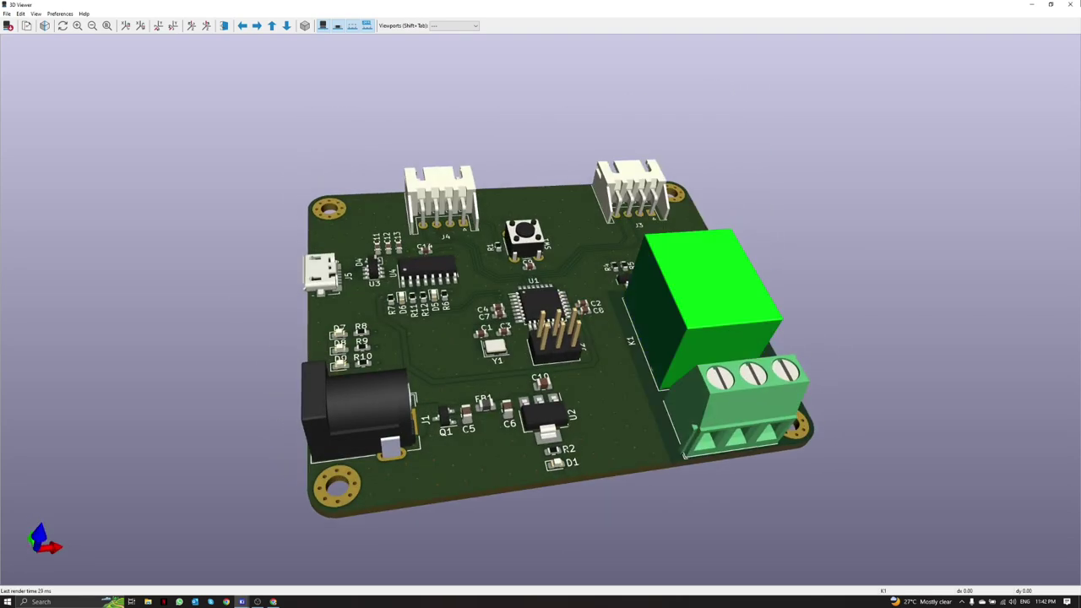
click(1070, 4)
scroll(637, 346, down, 2)
middle_drag(638, 346, 610, 271)
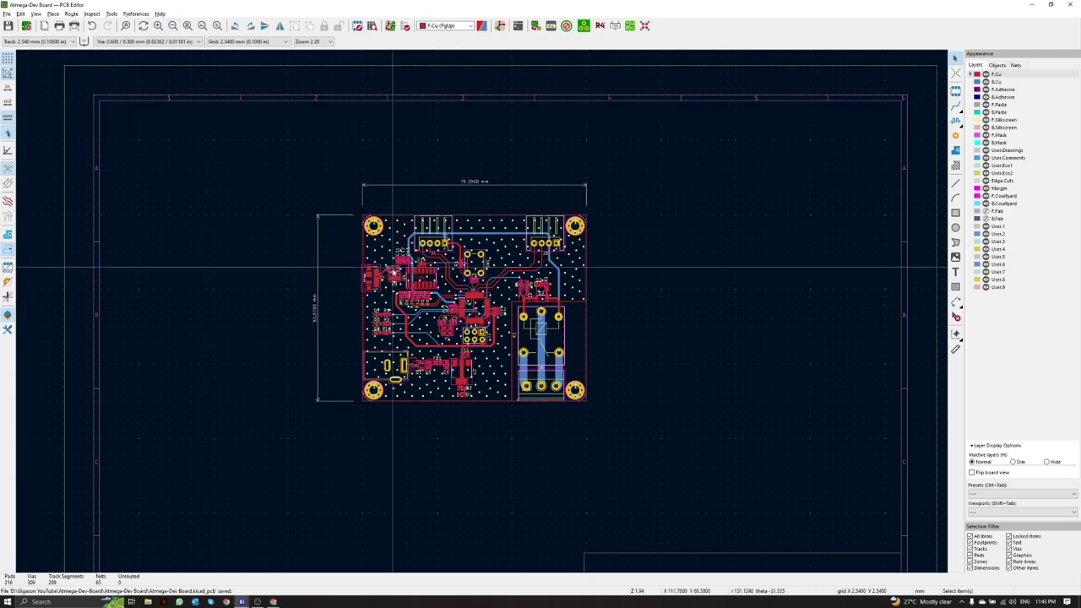
scroll(392, 268, up, 5)
scroll(483, 312, down, 3)
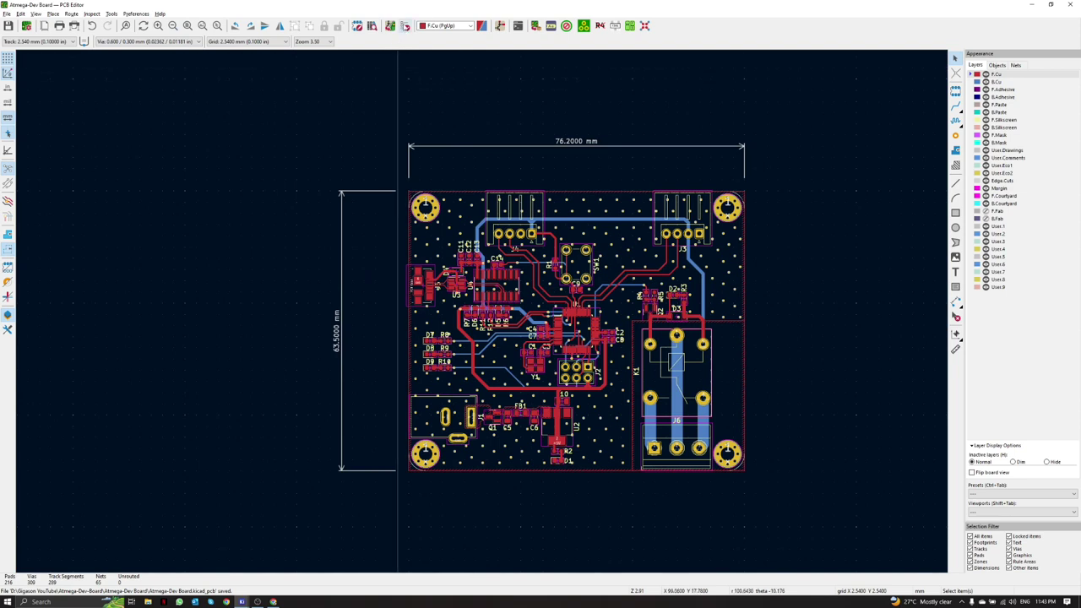
Step: Run the design rules check and locate the incomplete thermal relief error at C7's GND pad
click(406, 26)
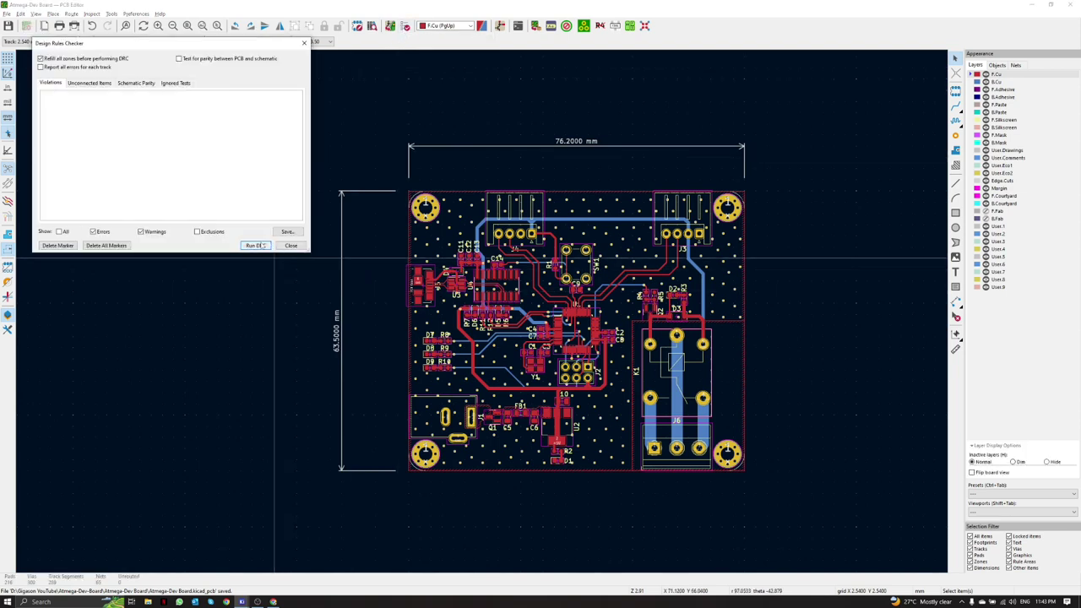
click(255, 245)
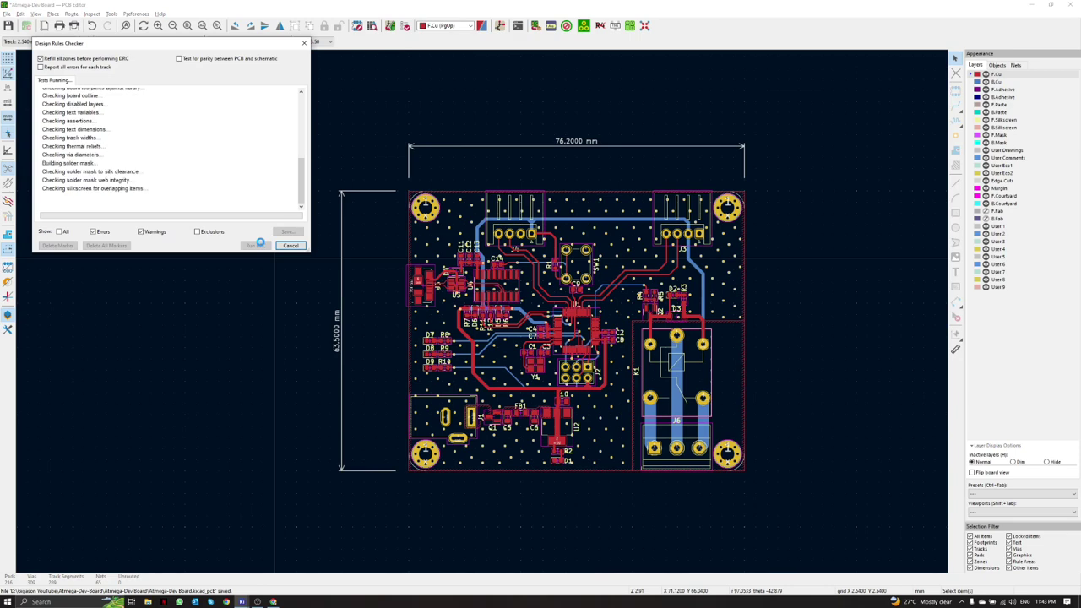
click(135, 114)
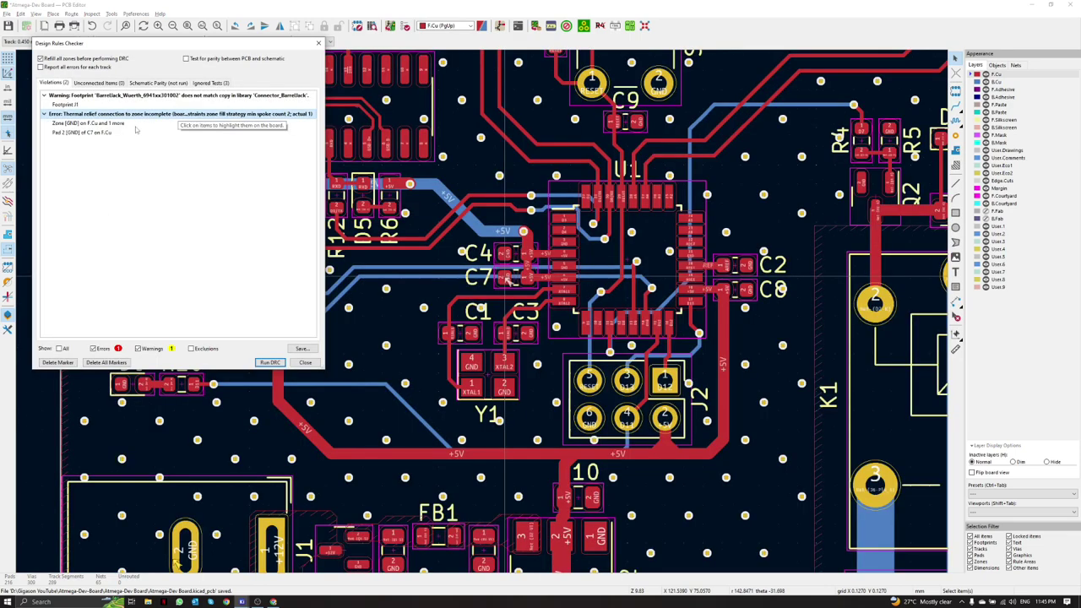
key(Escape)
scroll(558, 243, up, 5)
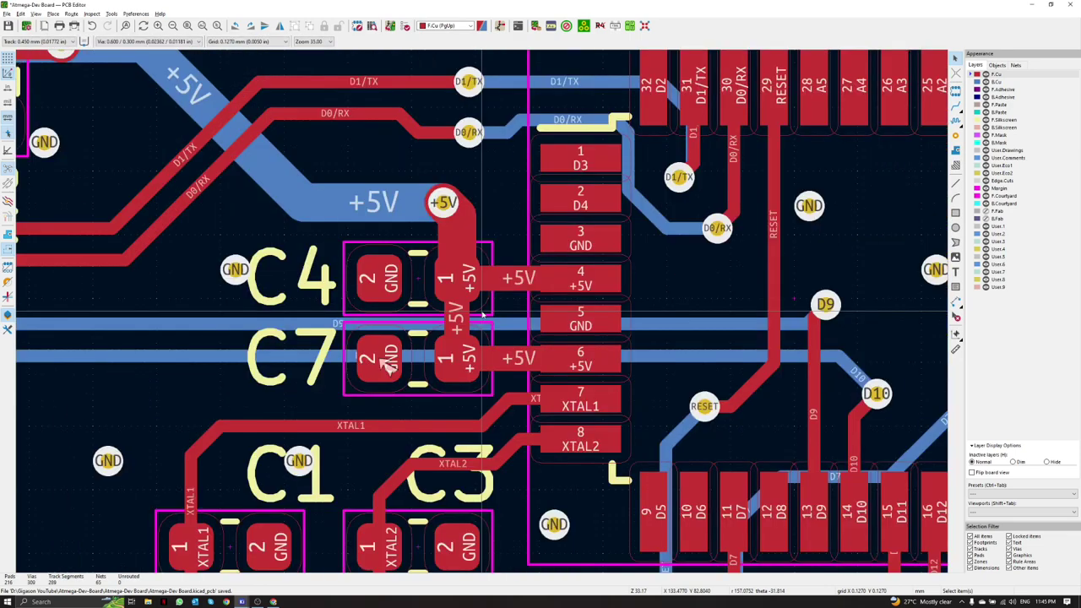
middle_drag(484, 315, 505, 383)
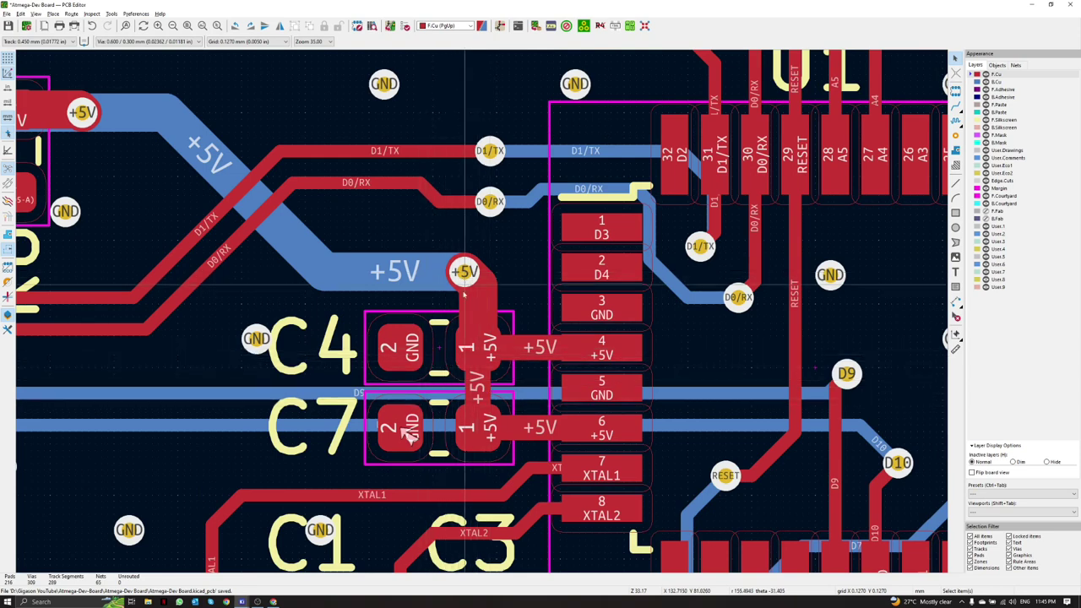
Step: Nudge capacitor C4 slightly upward, away from C7, and refill all copper zones
click(439, 348)
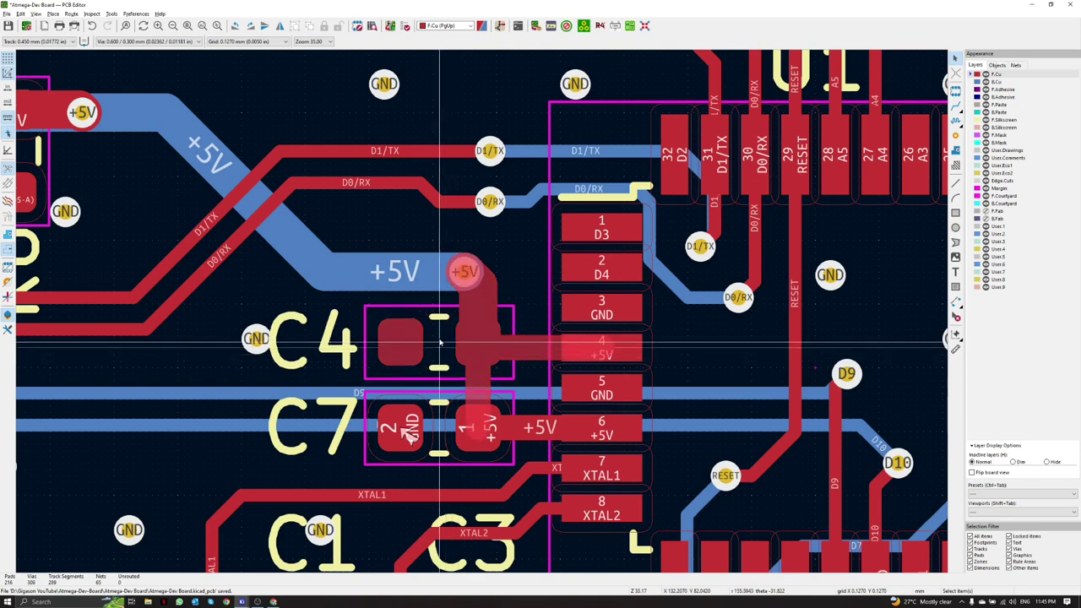
drag(439, 344, 439, 339)
click(440, 340)
middle_drag(505, 273, 504, 297)
key(b)
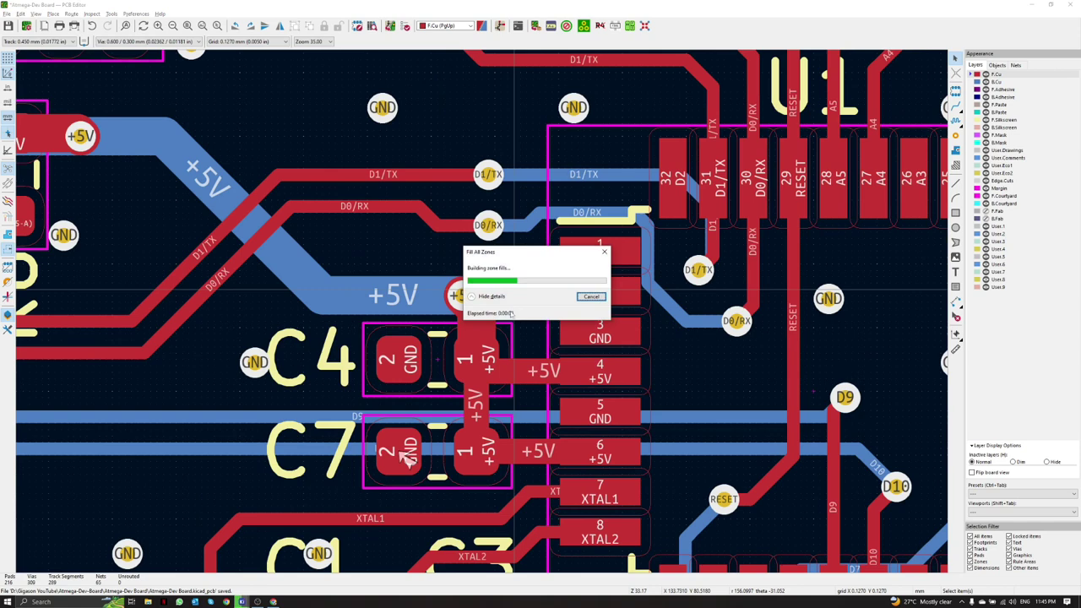
Step: Rerun the design rules check, locate the barrel jack footprint warning on the board, and close the checker
click(405, 26)
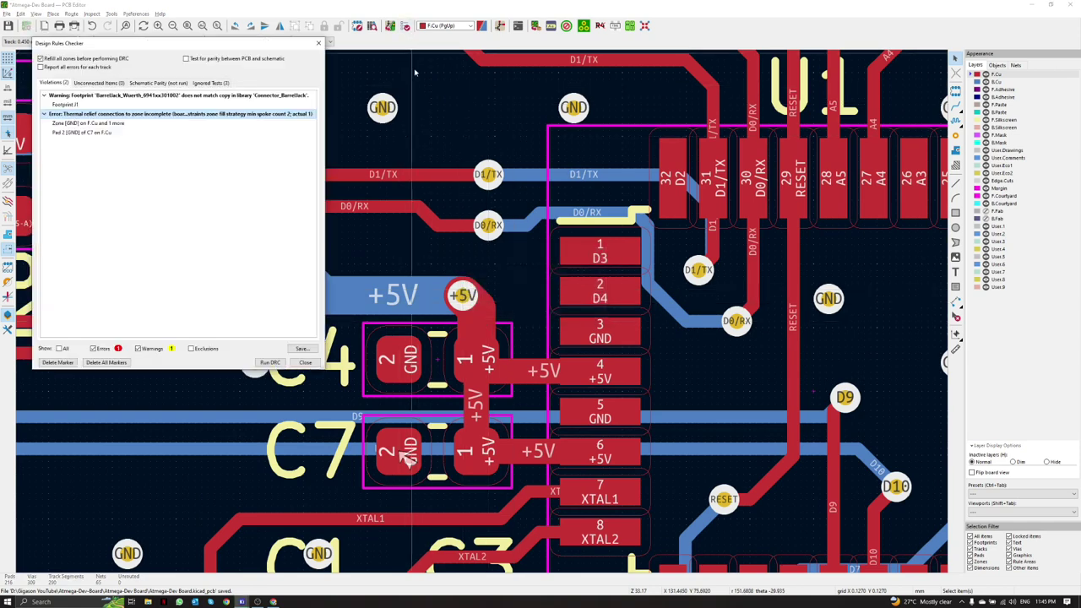
click(268, 362)
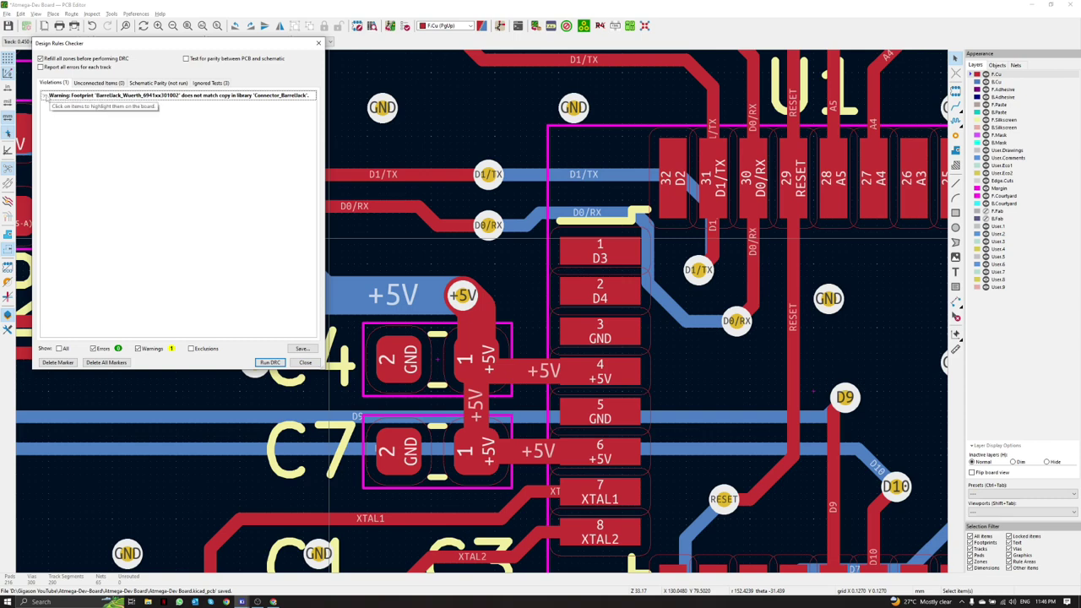
click(47, 96)
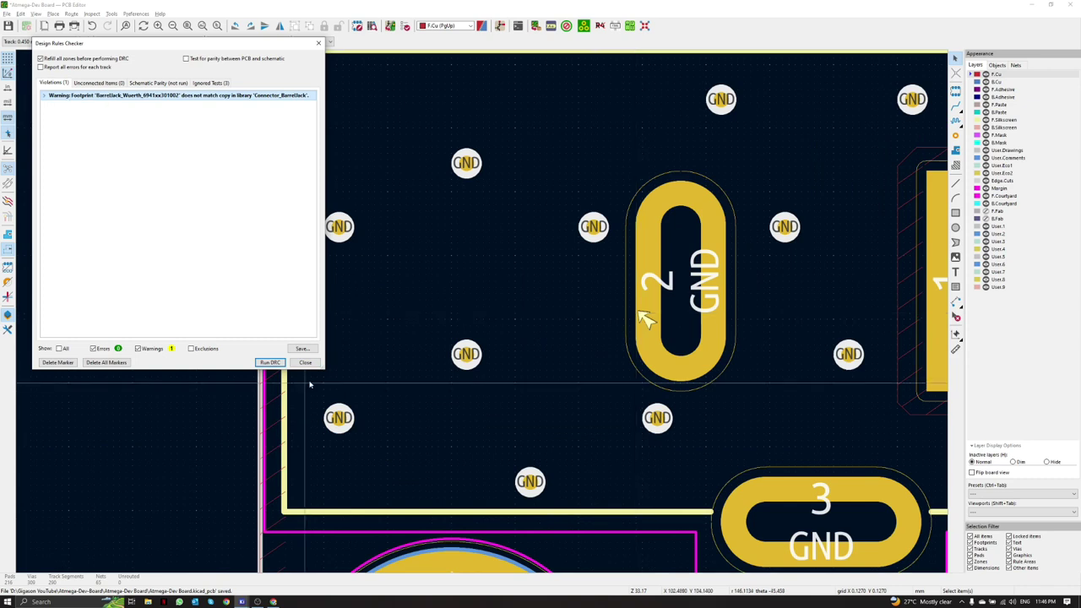
drag(322, 368, 426, 459)
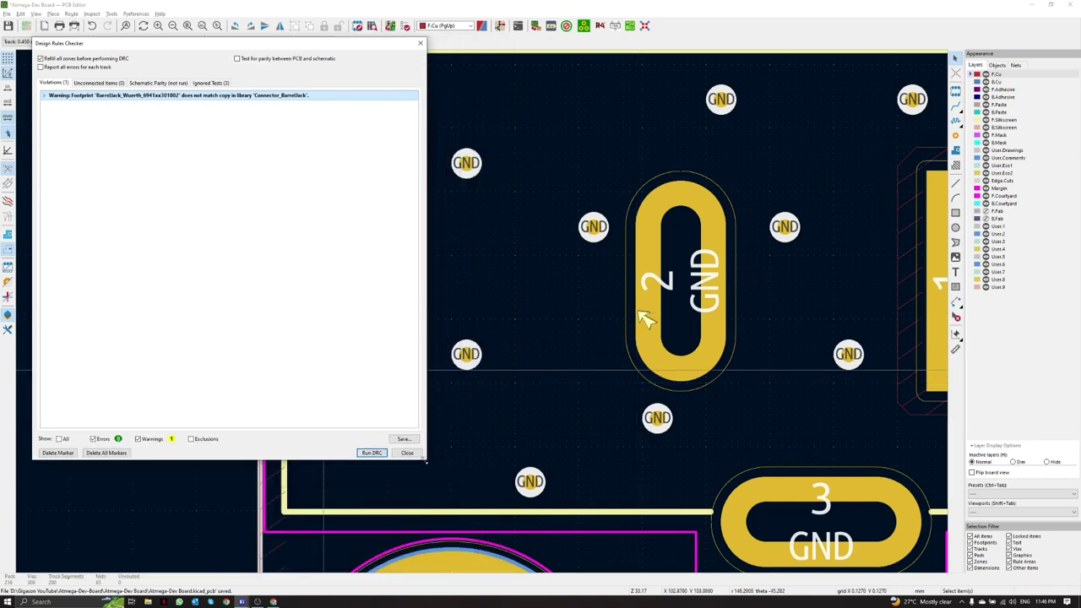
click(408, 452)
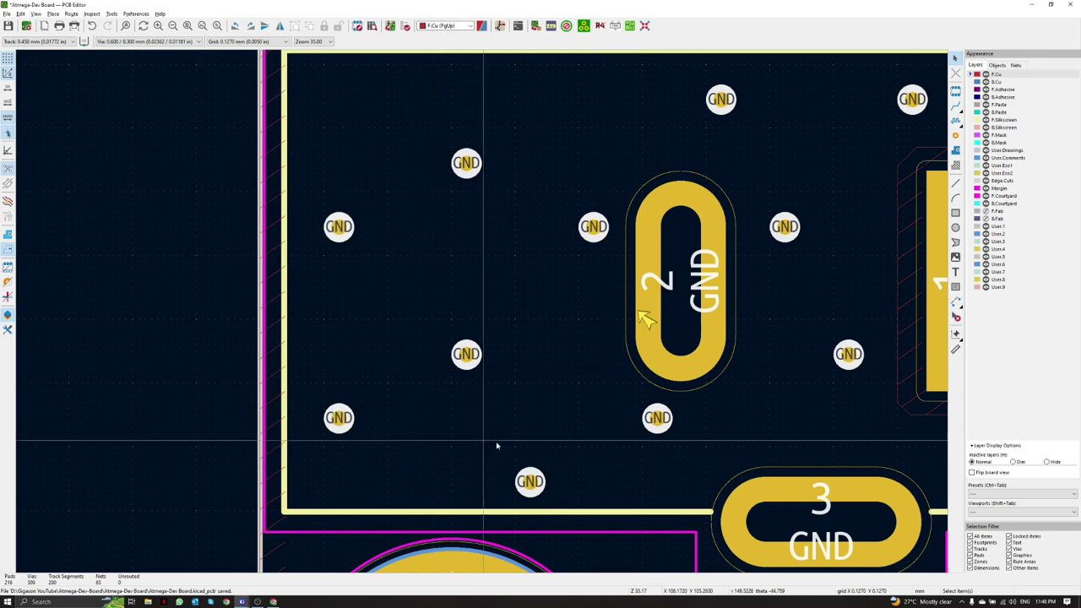
scroll(457, 390, down, 8)
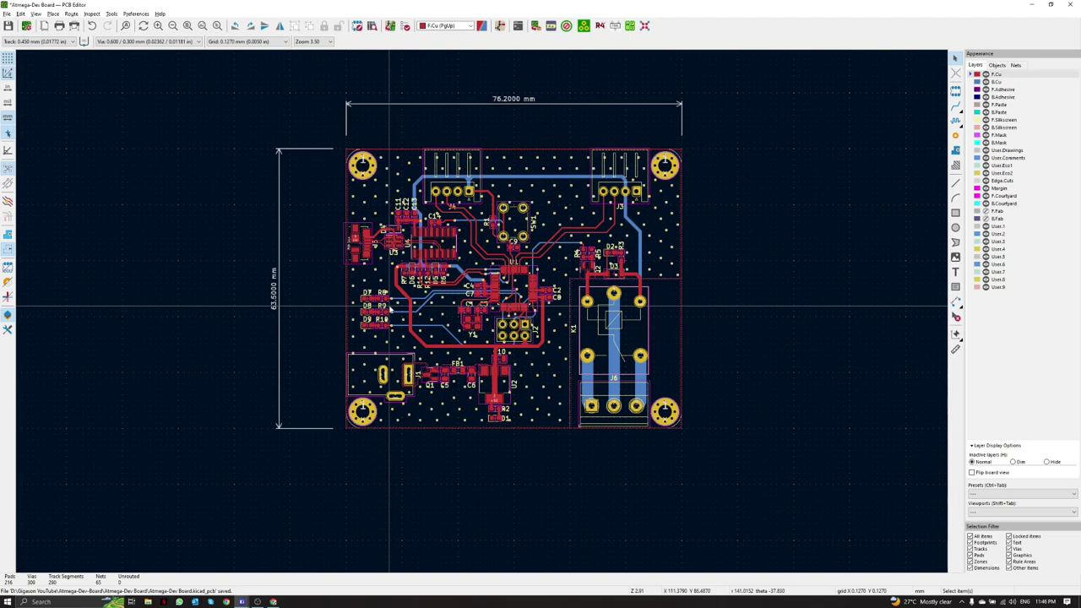
scroll(481, 311, down, 3)
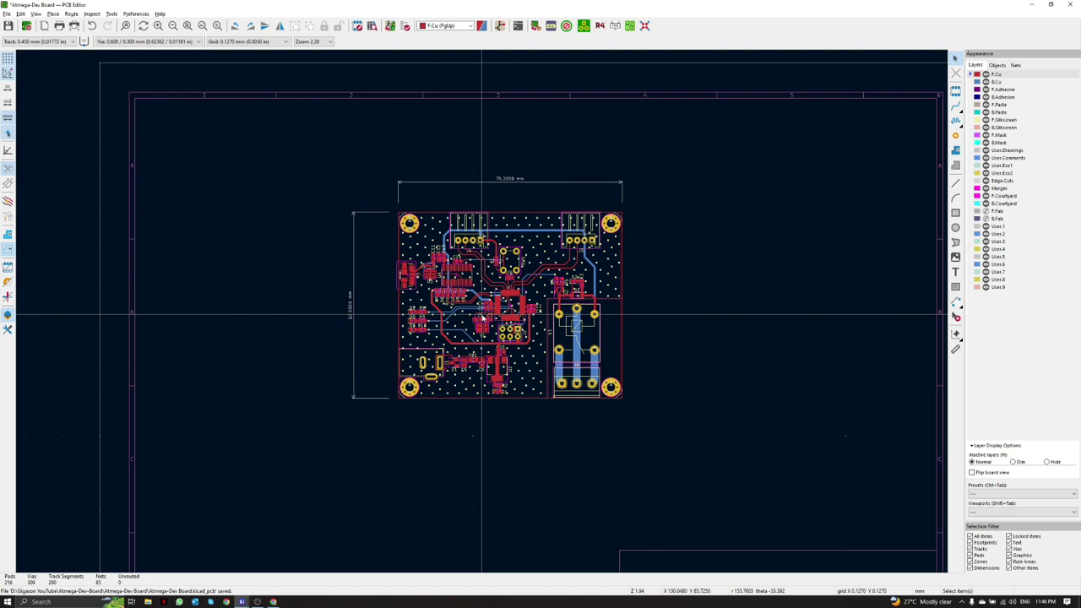
scroll(483, 317, down, 3)
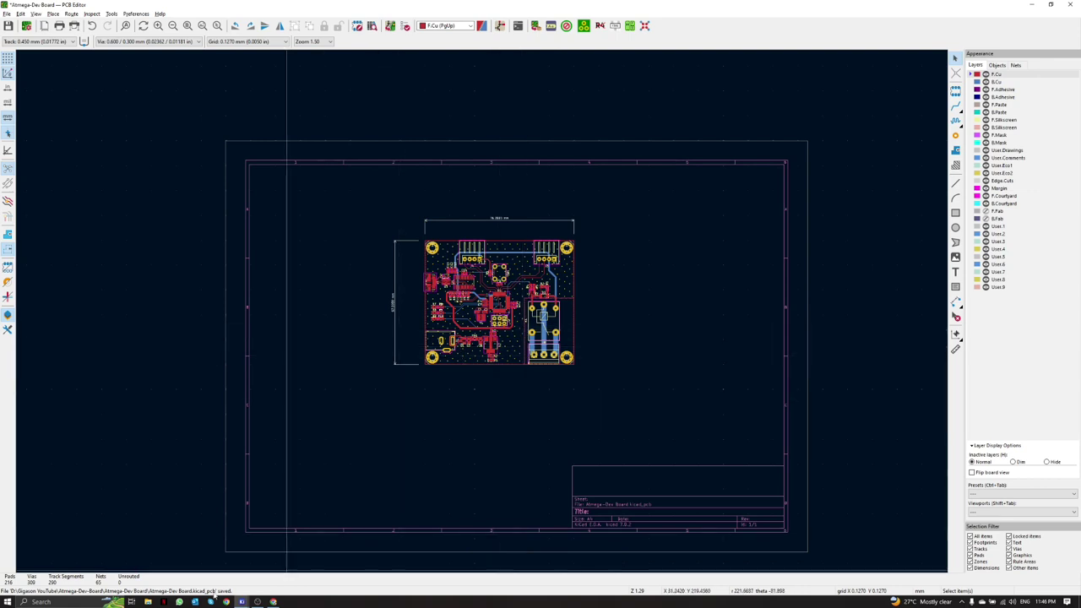
scroll(486, 314, up, 2)
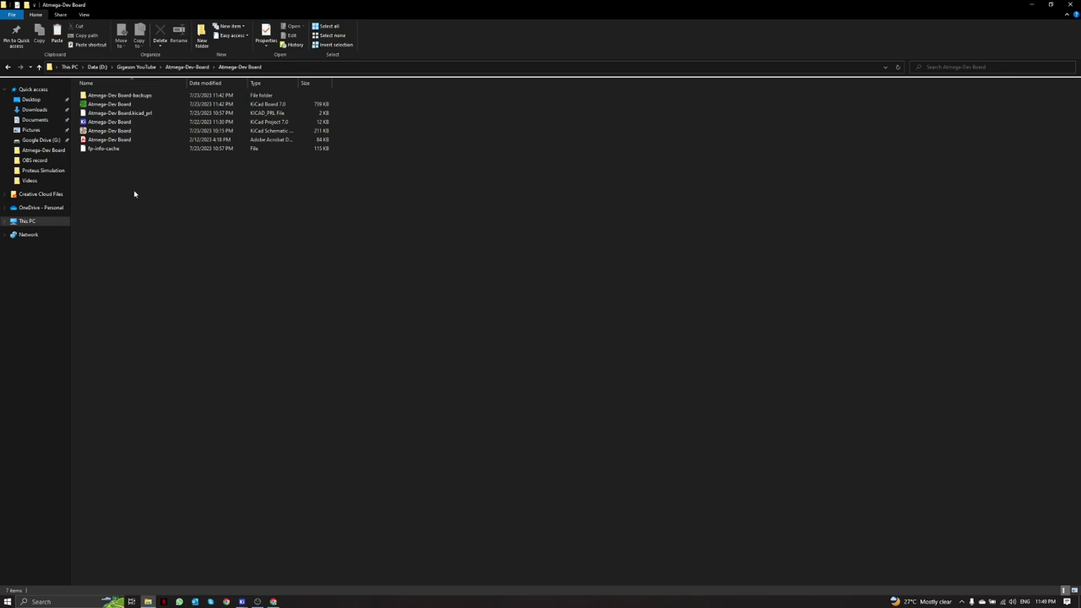
Step: Create a folder named Gerber inside the Atmega-Dev Board project folder in File Explorer
right_click(135, 209)
mouse_move(171, 317)
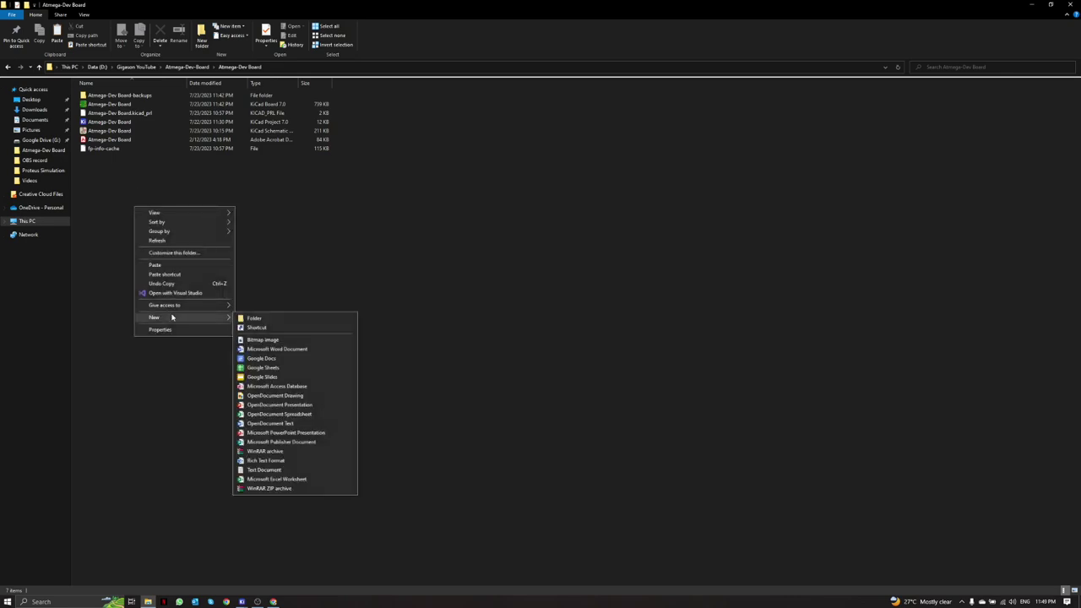
click(253, 317)
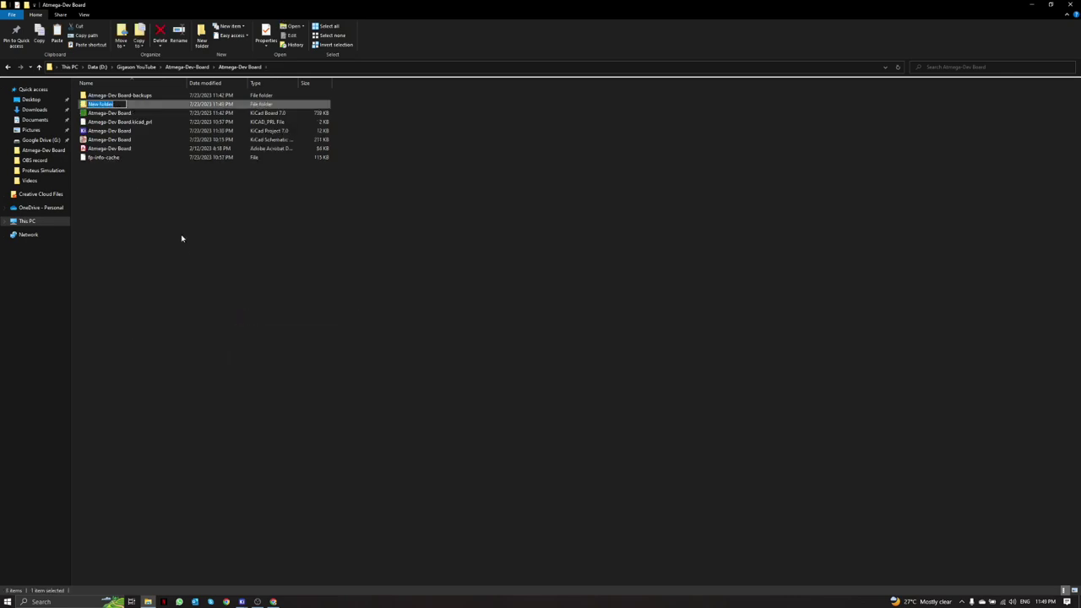
text(Gerber)
key(Return)
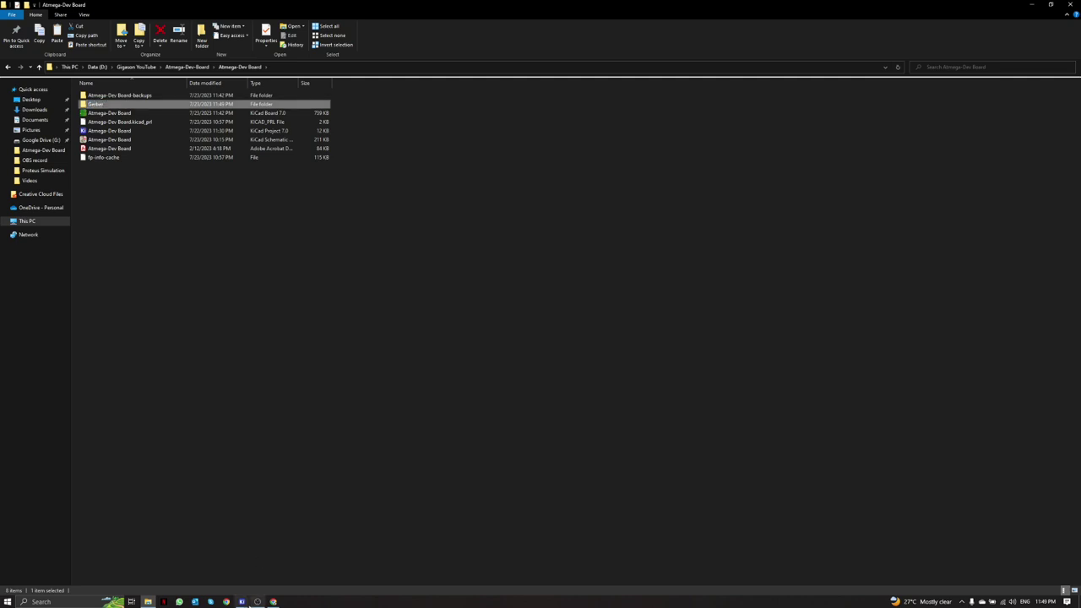
Step: Switch back to the PCB Editor and set the plot output directory to the Gerber folder as a relative path
click(242, 602)
click(342, 581)
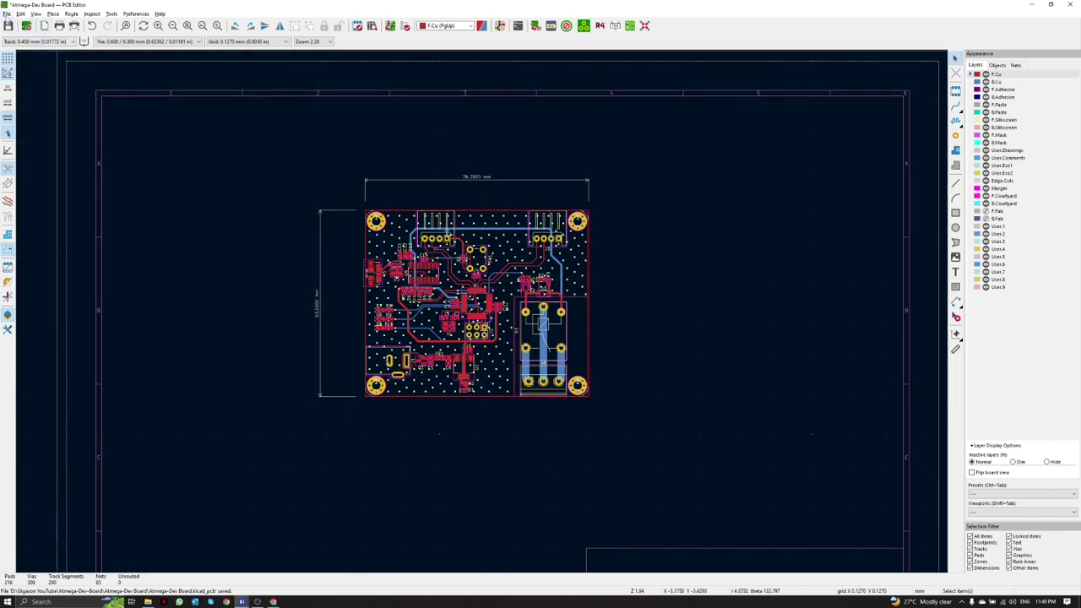
click(7, 13)
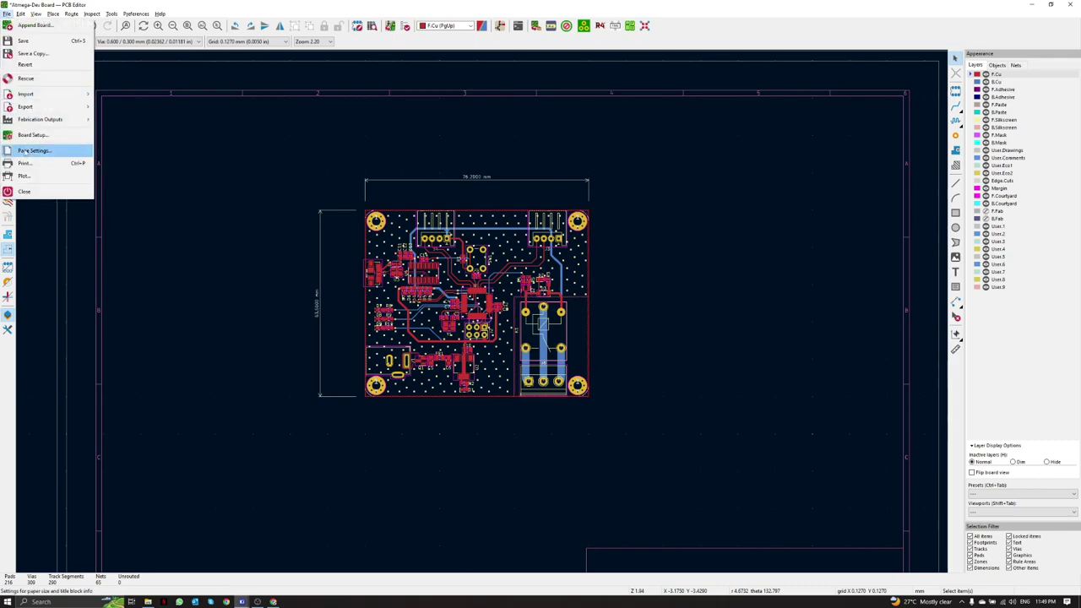
click(22, 174)
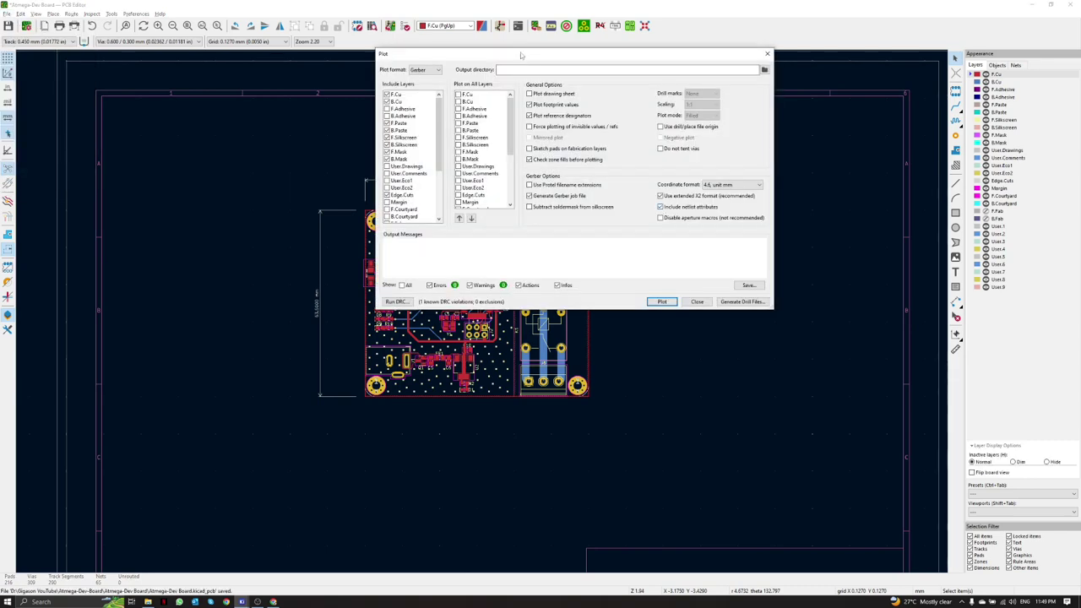
drag(522, 50, 472, 80)
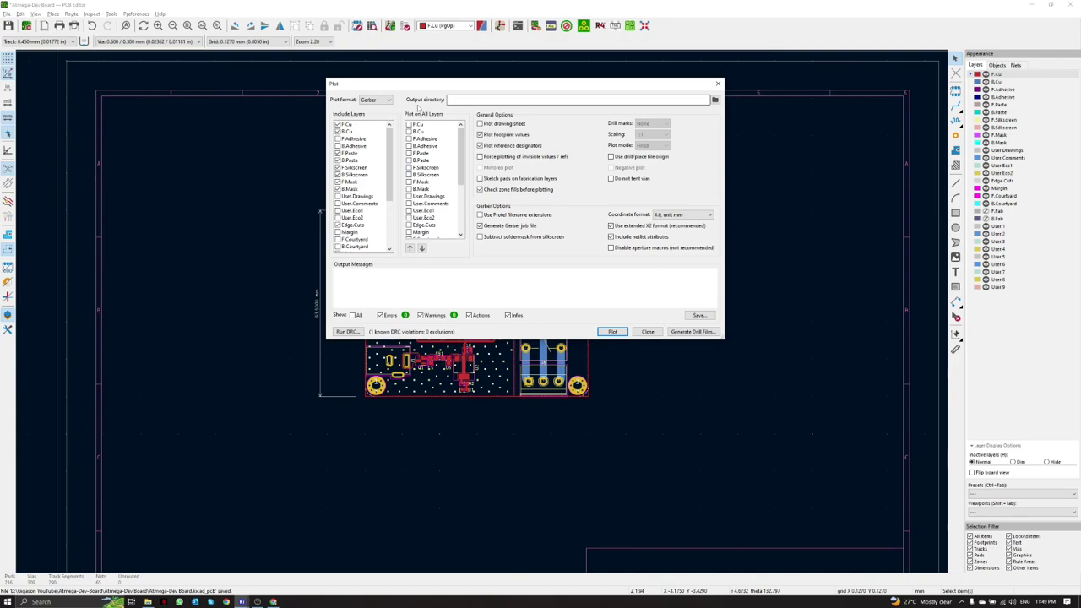
click(715, 100)
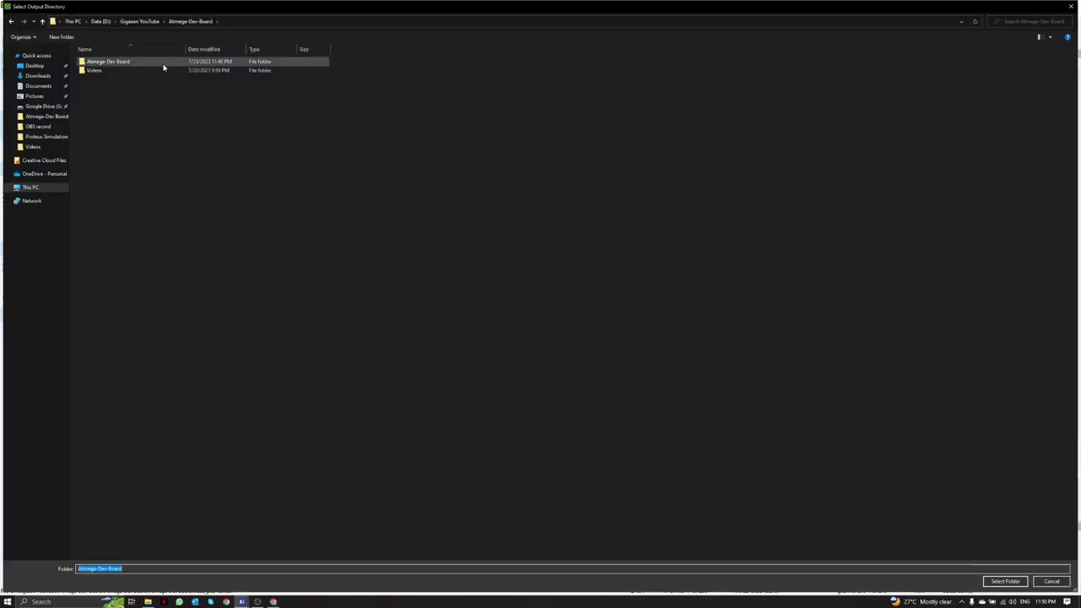
double_click(144, 71)
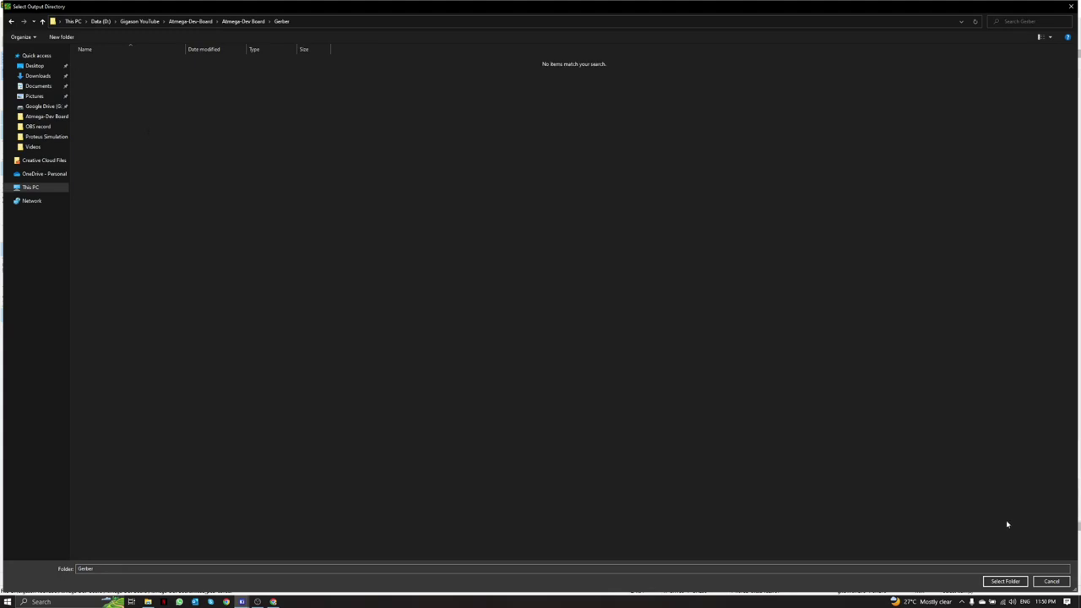
click(1005, 581)
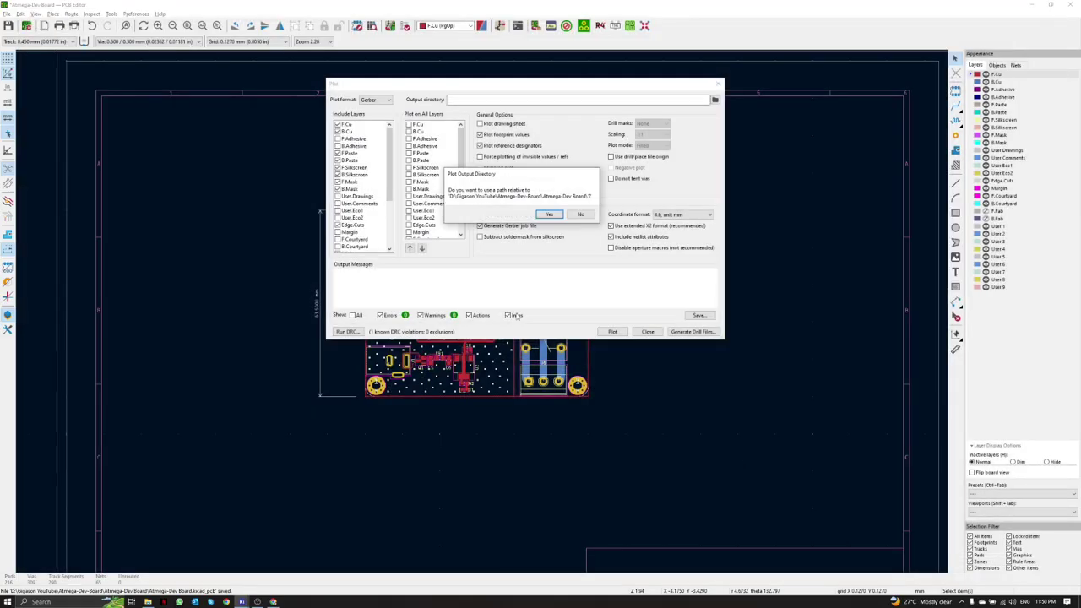
click(550, 215)
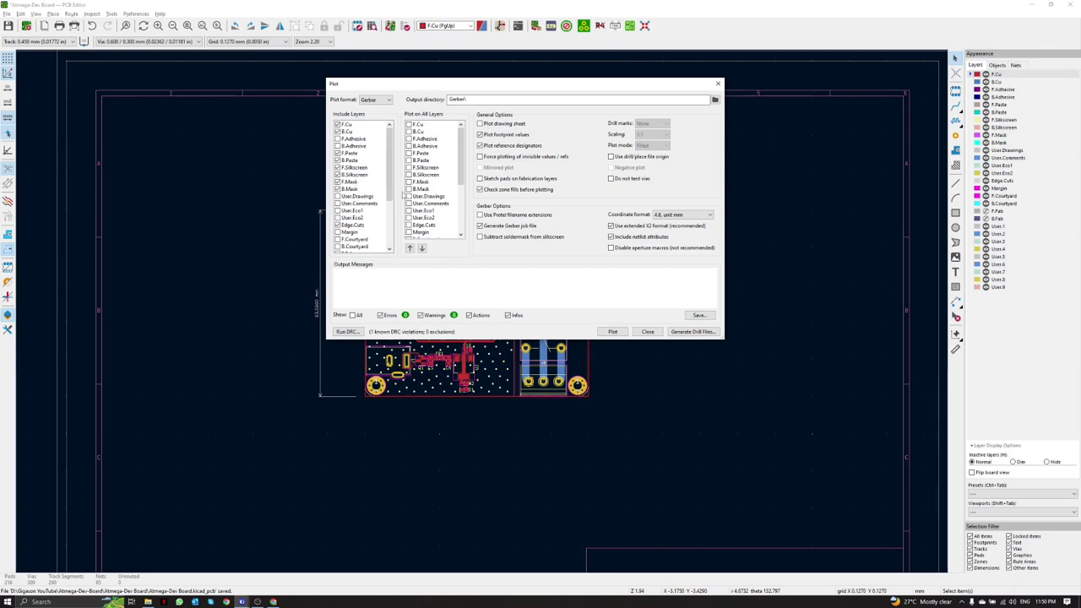
Step: Review the included layers and plot the board's Gerber files
scroll(358, 178, down, 2)
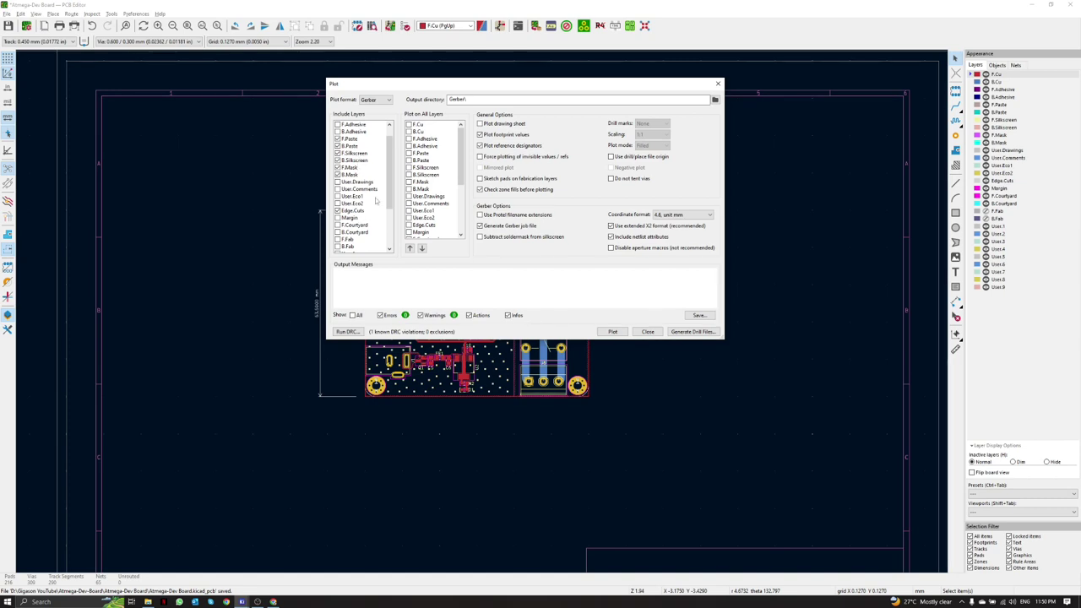
drag(389, 195, 394, 142)
click(611, 331)
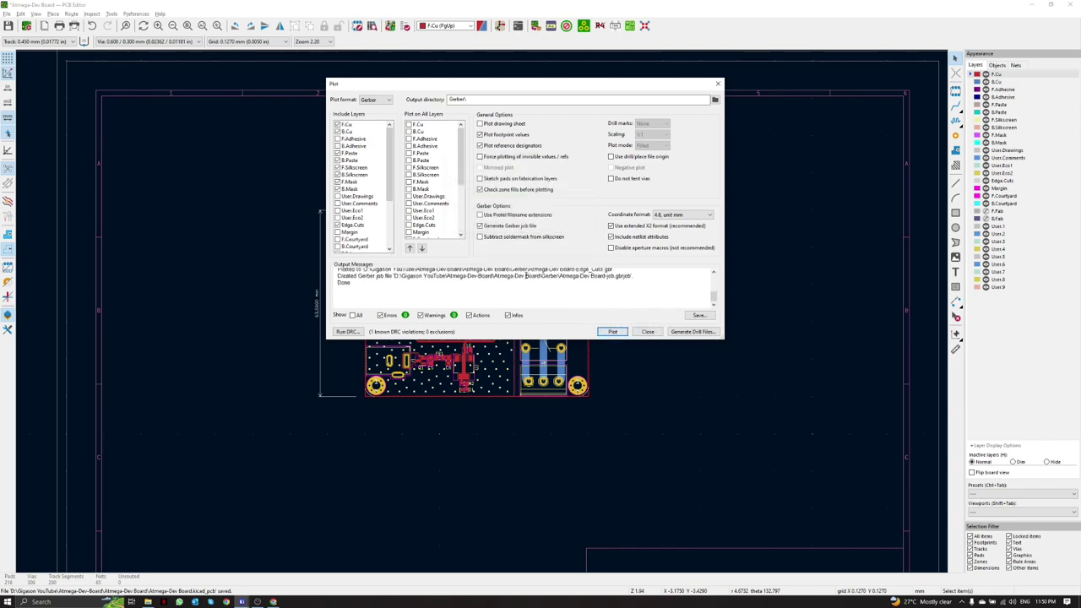
Step: Generate the Excellon drill file in millimetres into the Gerber folder, and close the drill and plot dialogs
drag(512, 91, 576, 203)
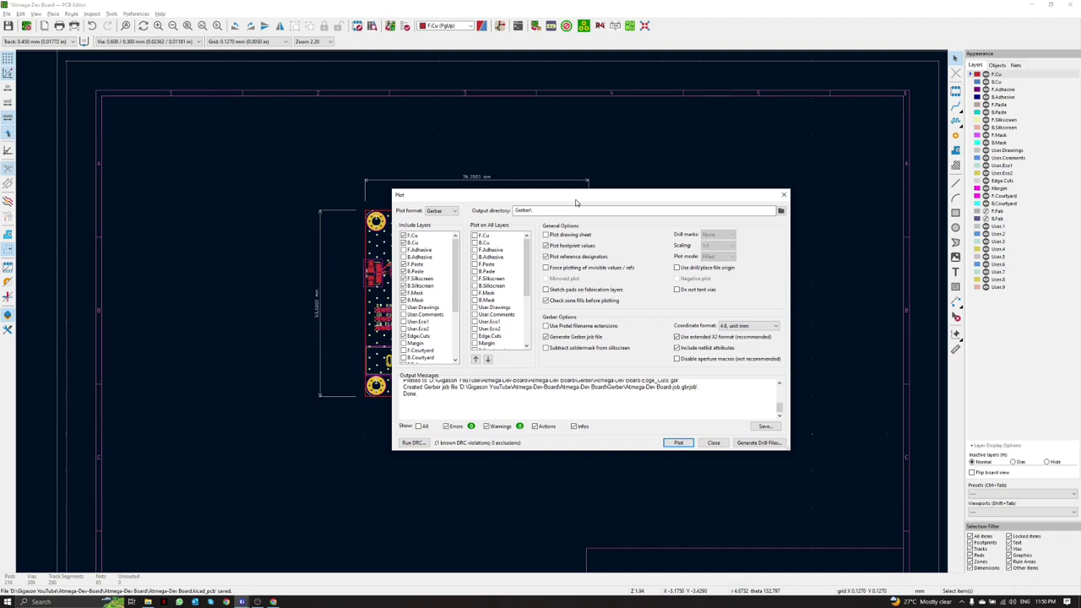
drag(576, 203, 608, 170)
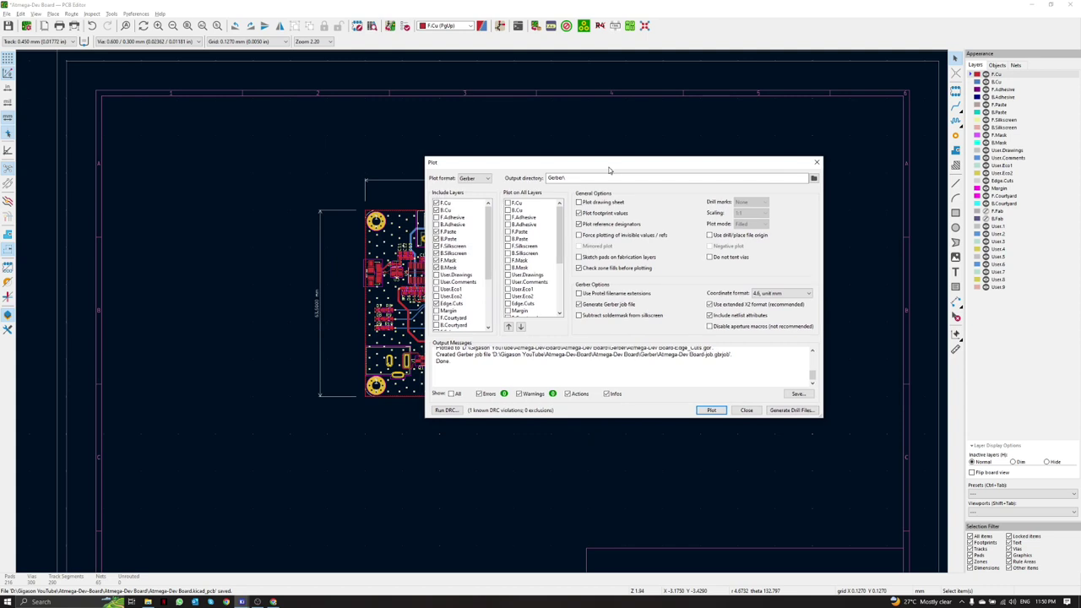
click(789, 411)
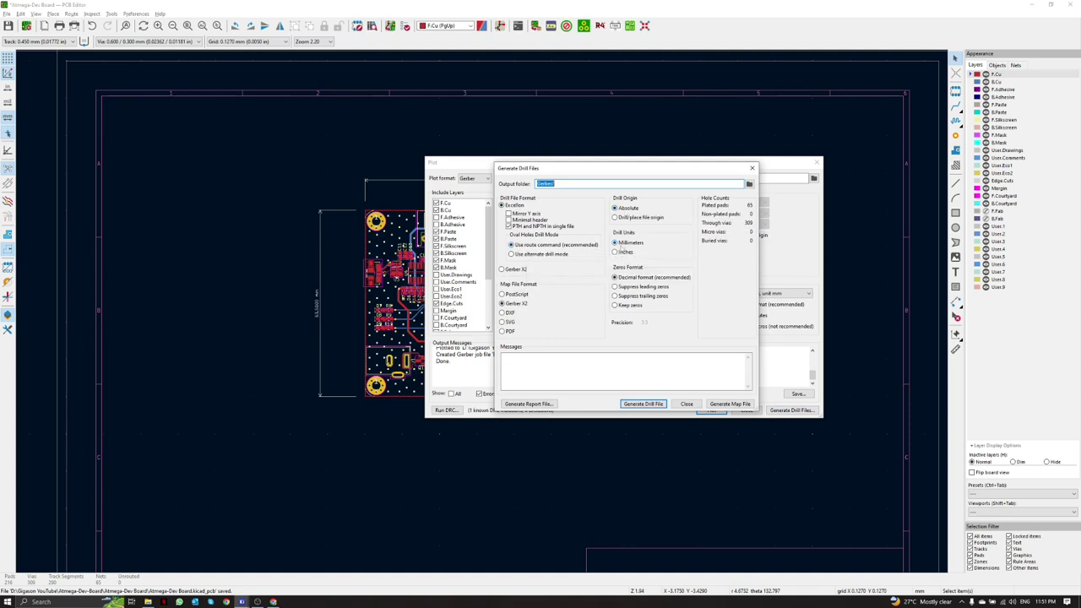
click(617, 242)
click(657, 404)
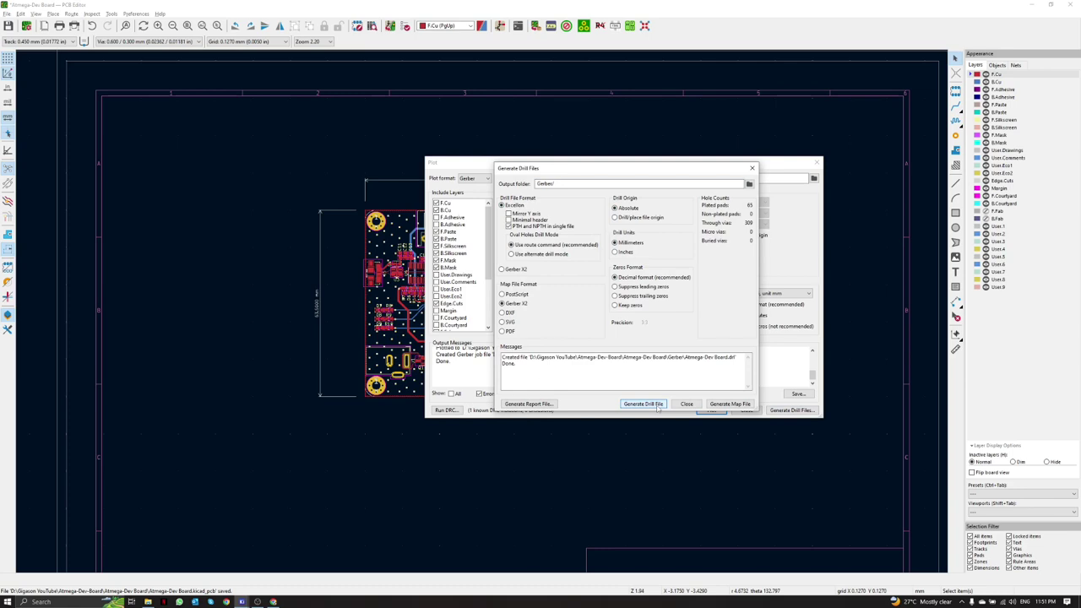
click(687, 404)
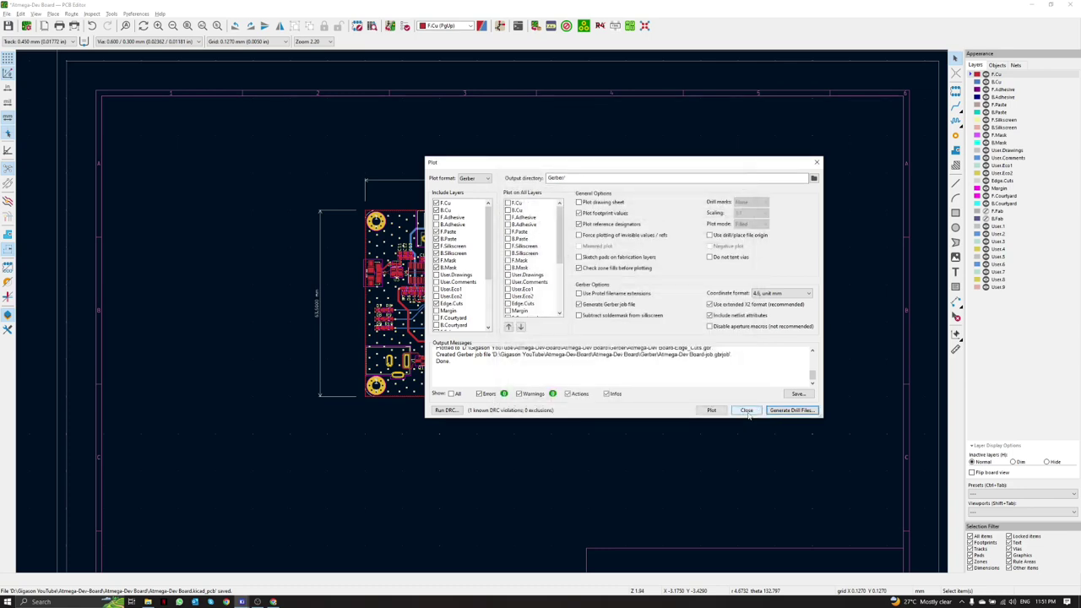
click(747, 410)
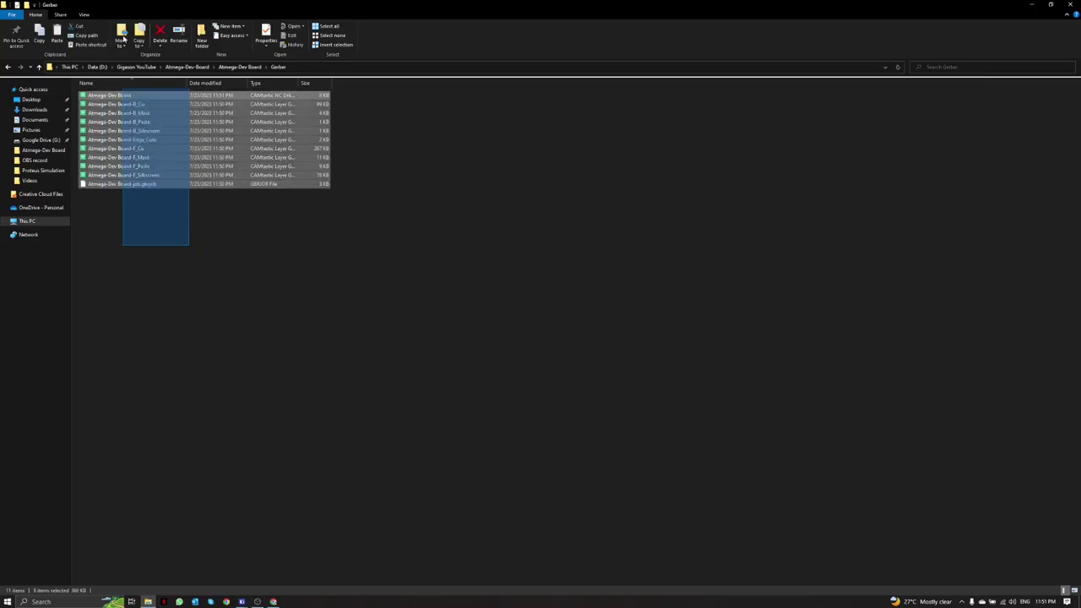
Step: Check the exported files in the Gerber folder in File Explorer and launch the Gerber Viewer from the KiCad project manager
drag(123, 39, 200, 273)
click(241, 602)
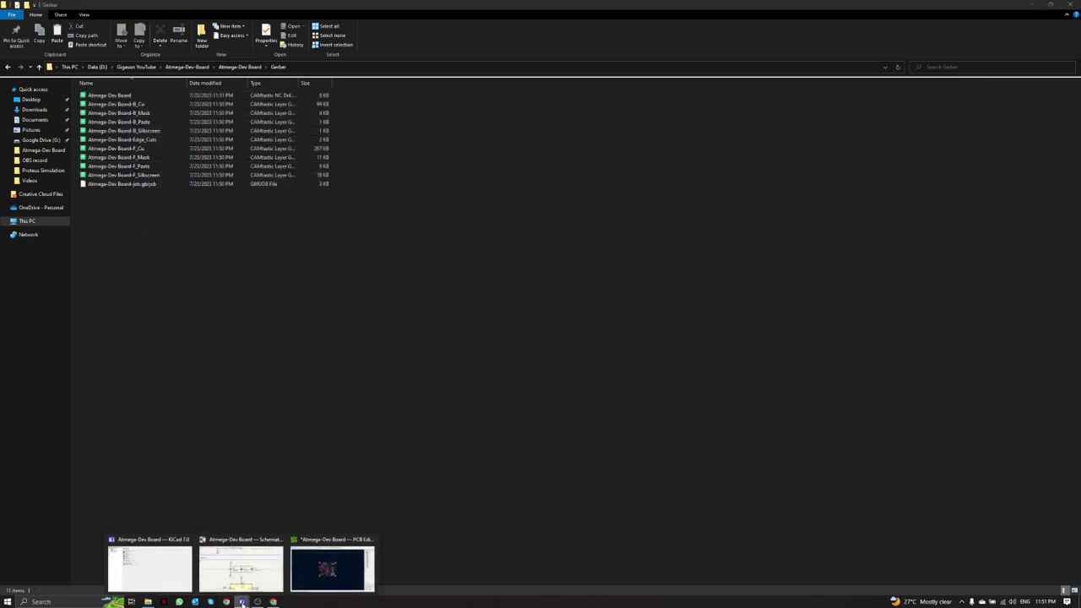
click(150, 567)
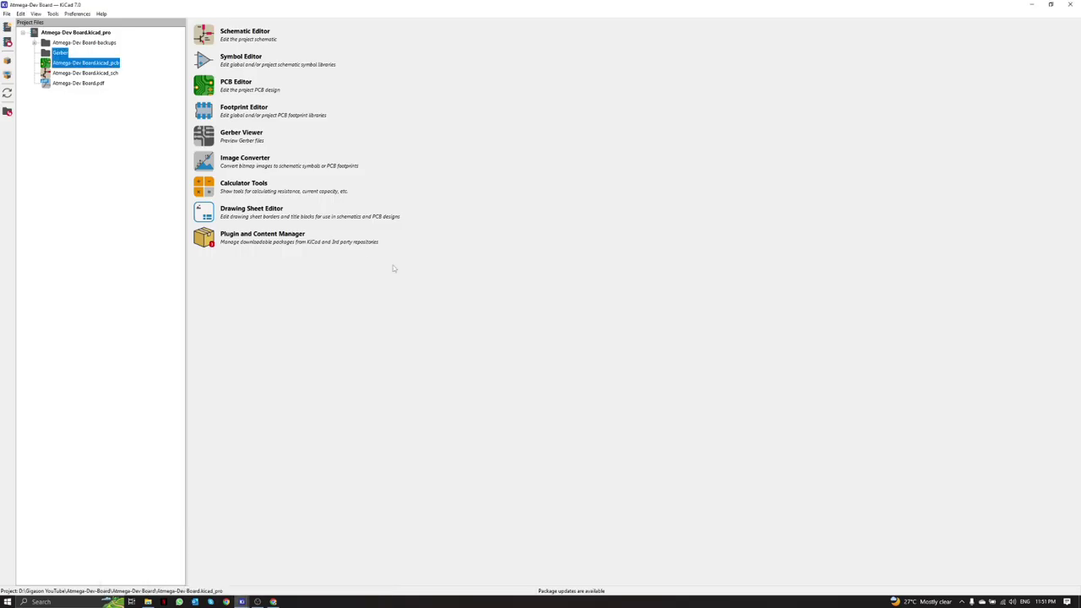
click(205, 137)
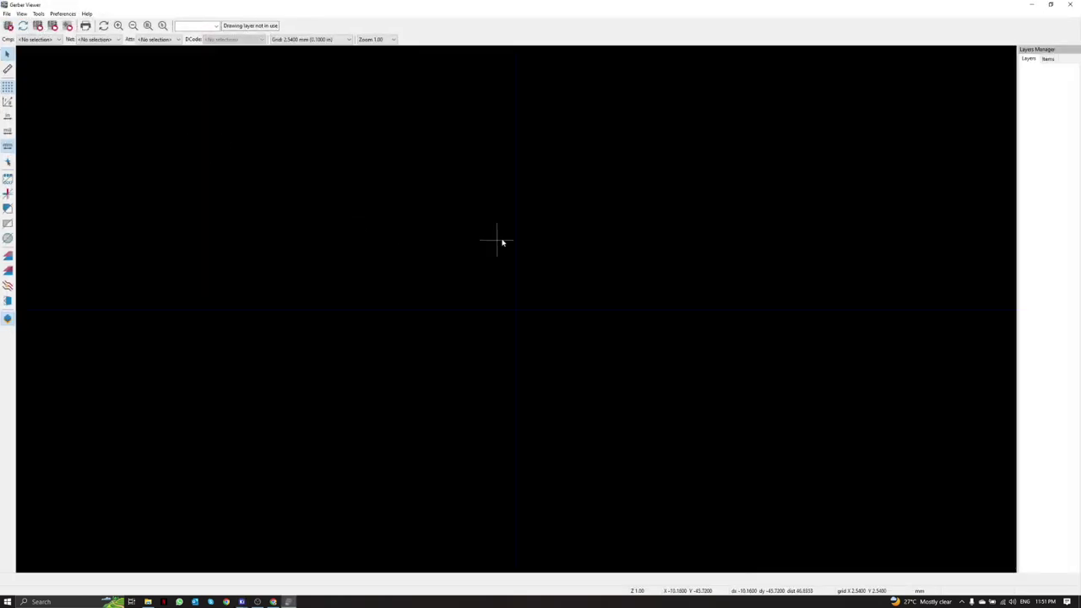
Step: Load all Gerber plot files from the Gerber folder except the job file and view the board layers
click(7, 14)
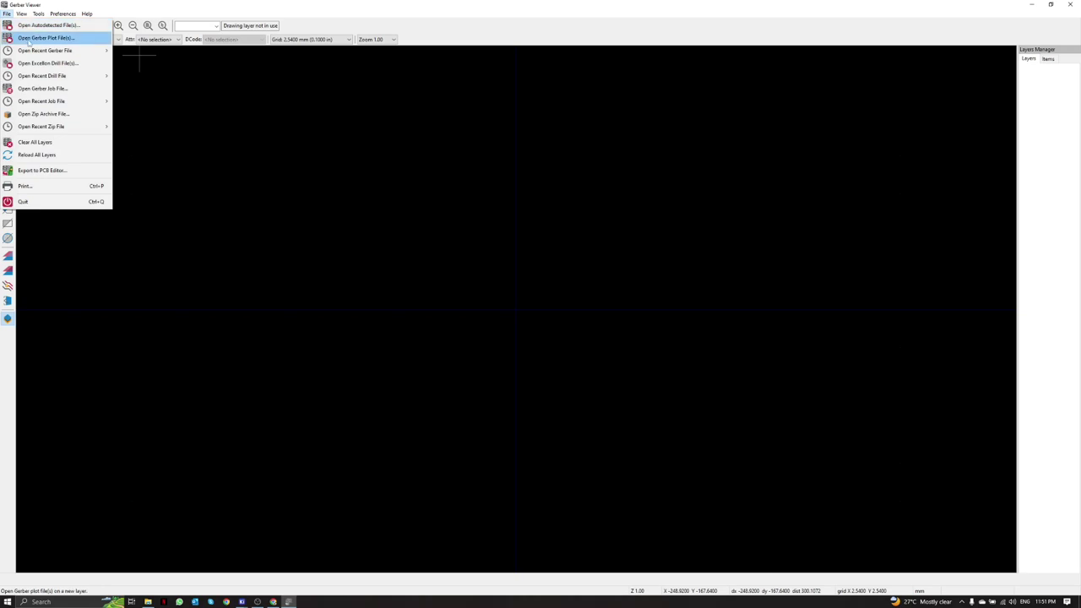
click(29, 39)
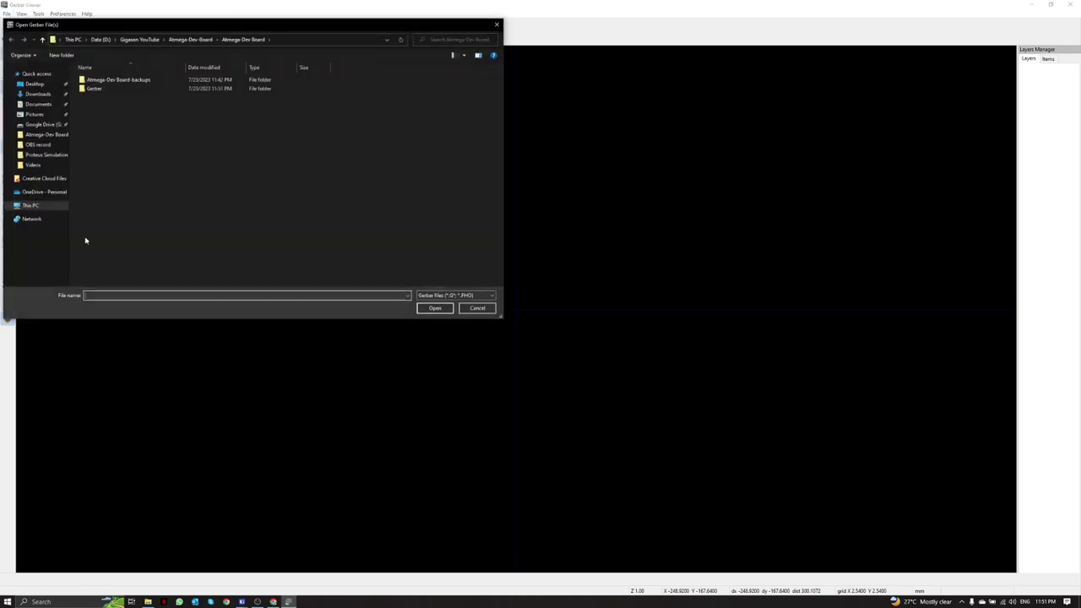
double_click(114, 89)
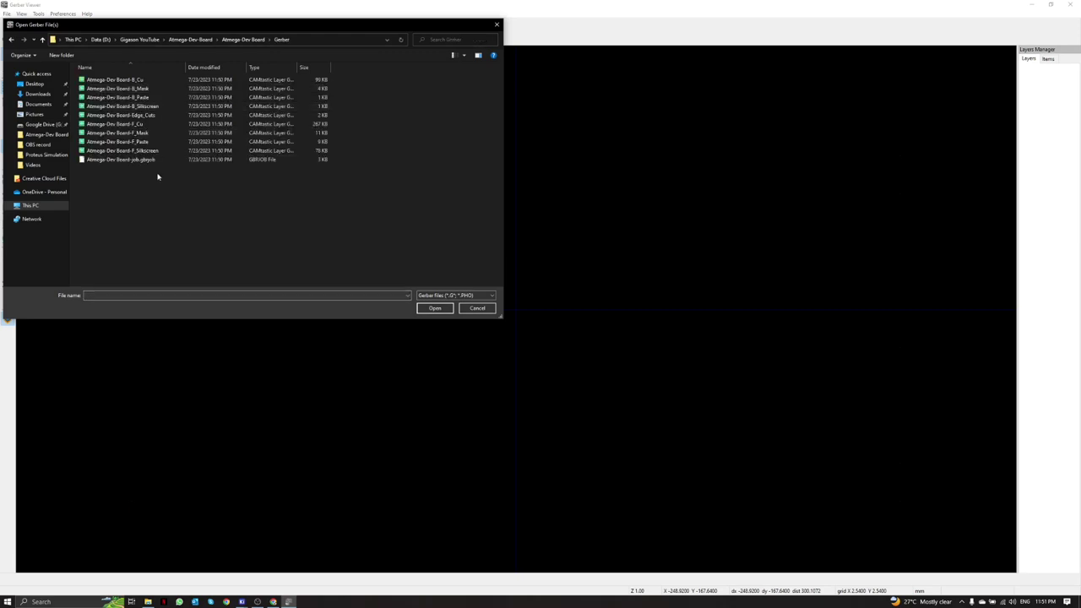
drag(175, 197, 113, 75)
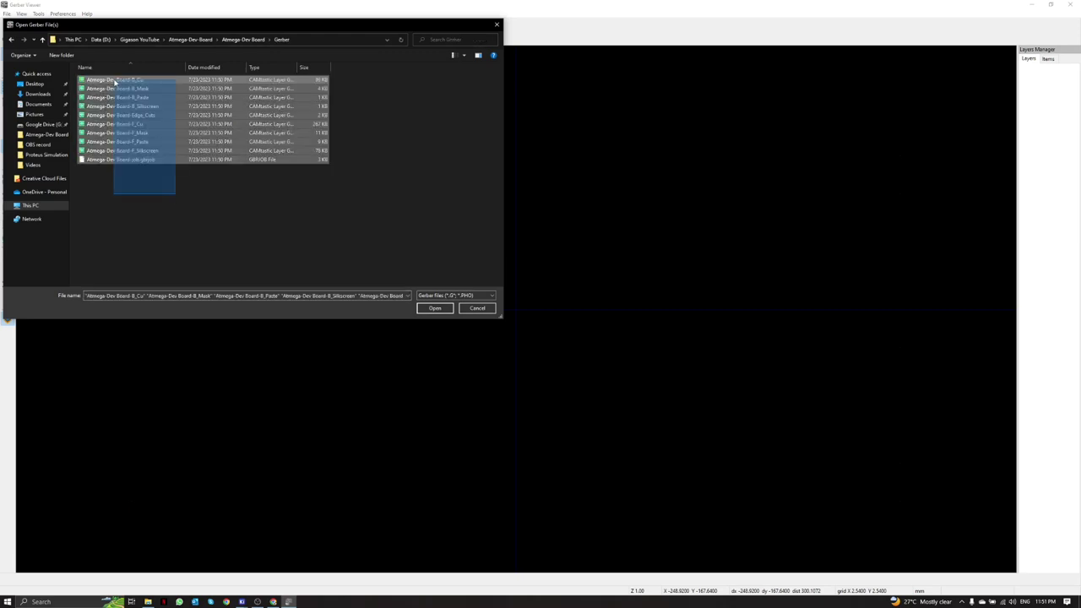
ctrl+click(145, 161)
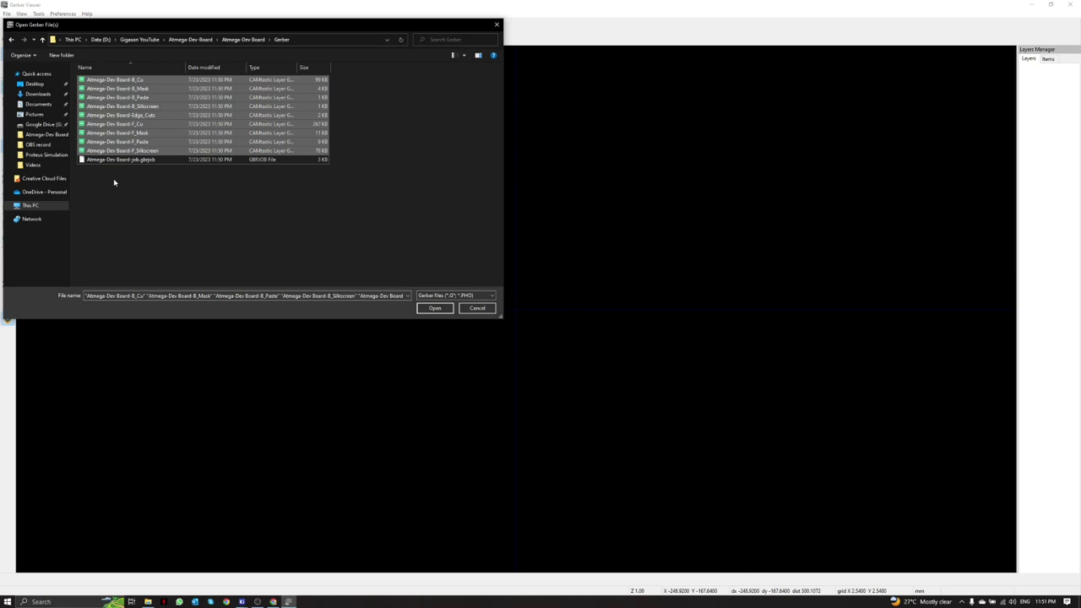
click(446, 310)
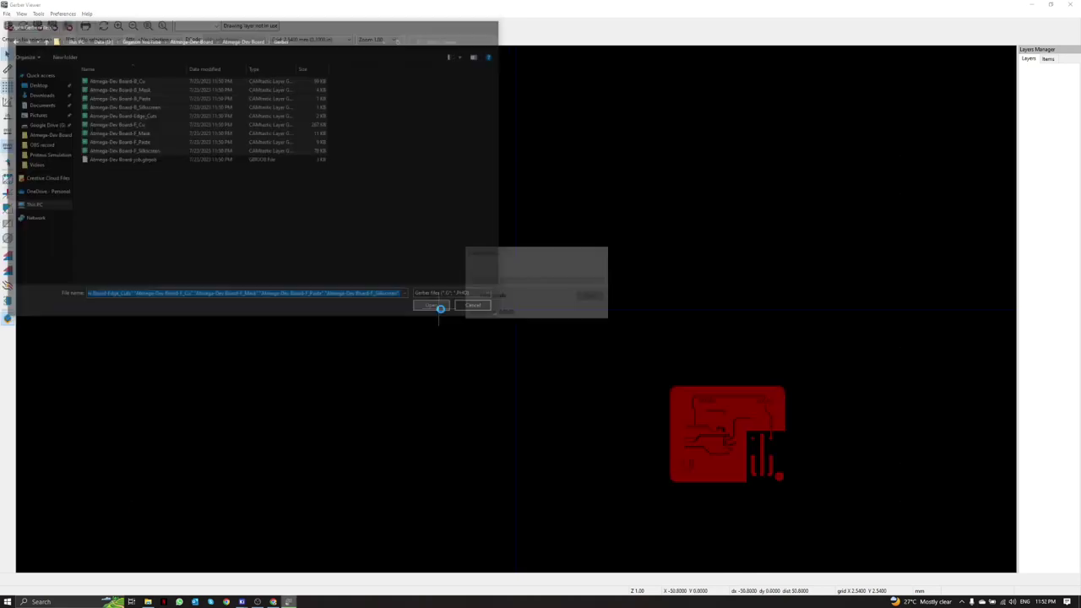
scroll(475, 309, down, 4)
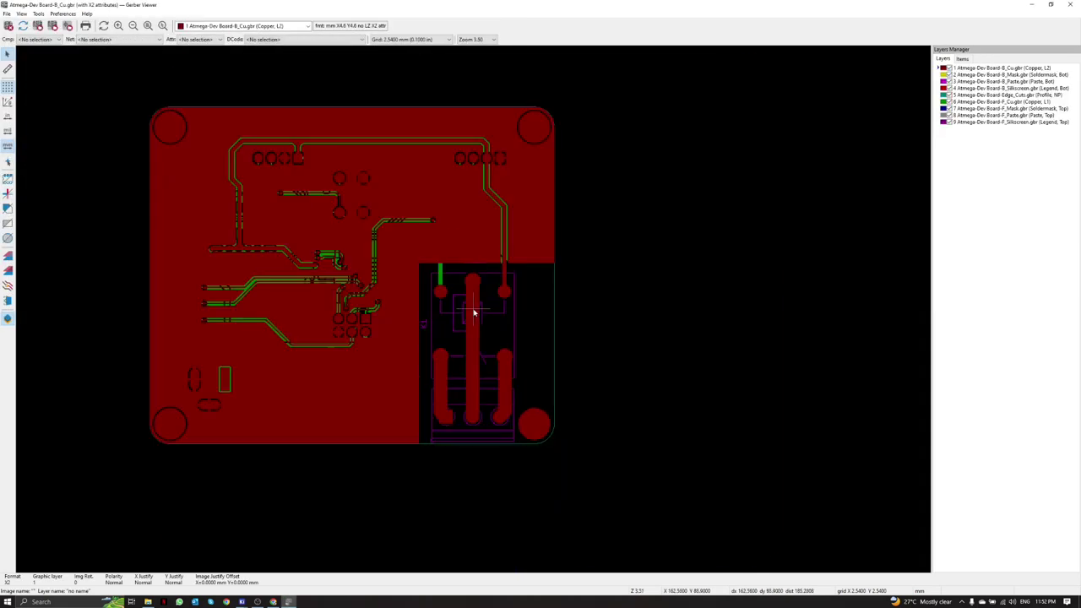
scroll(439, 294, up, 3)
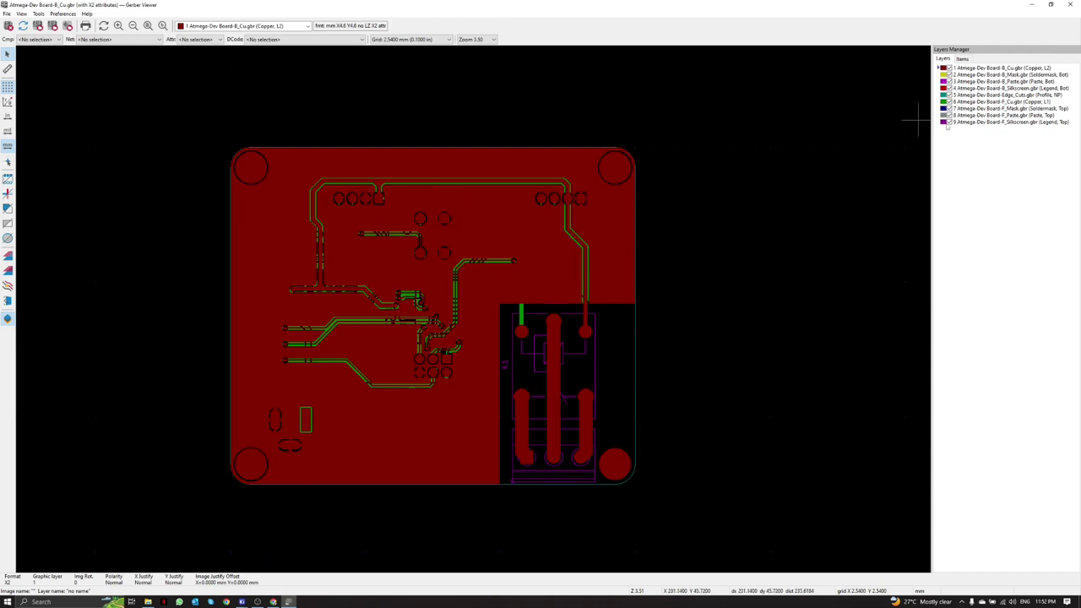
Step: Load the Gerber job file Atmega-Dev Board-job.gbrjob from the Gerber folder
click(8, 15)
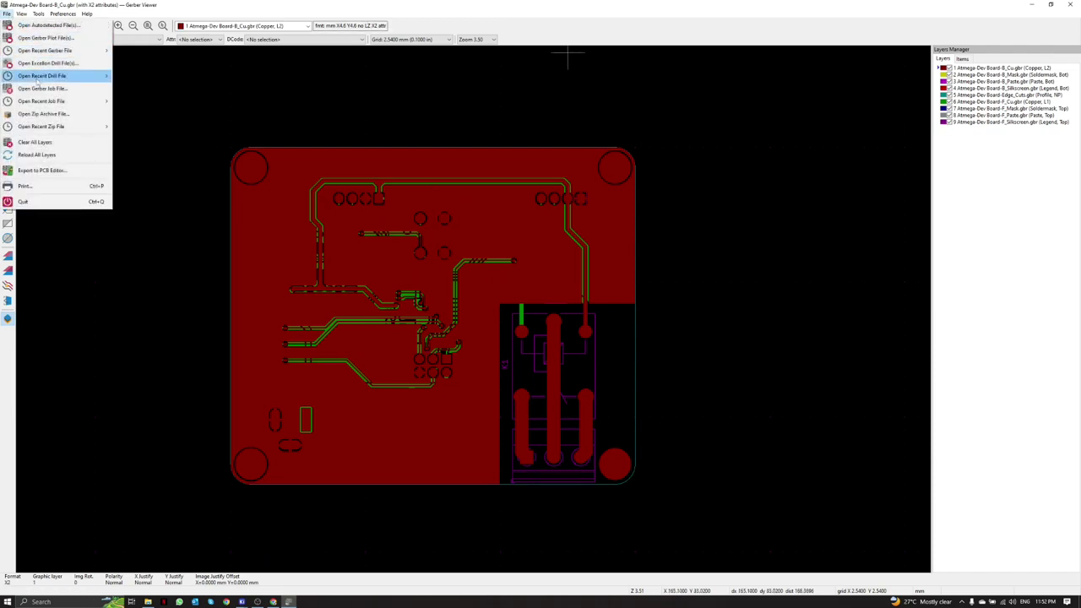
click(42, 88)
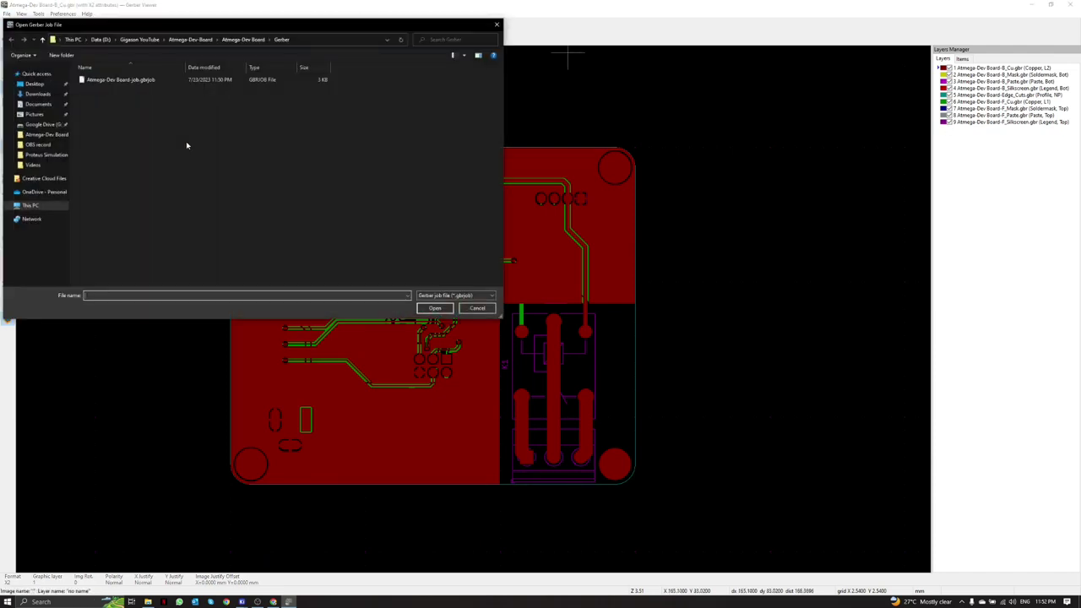
double_click(127, 80)
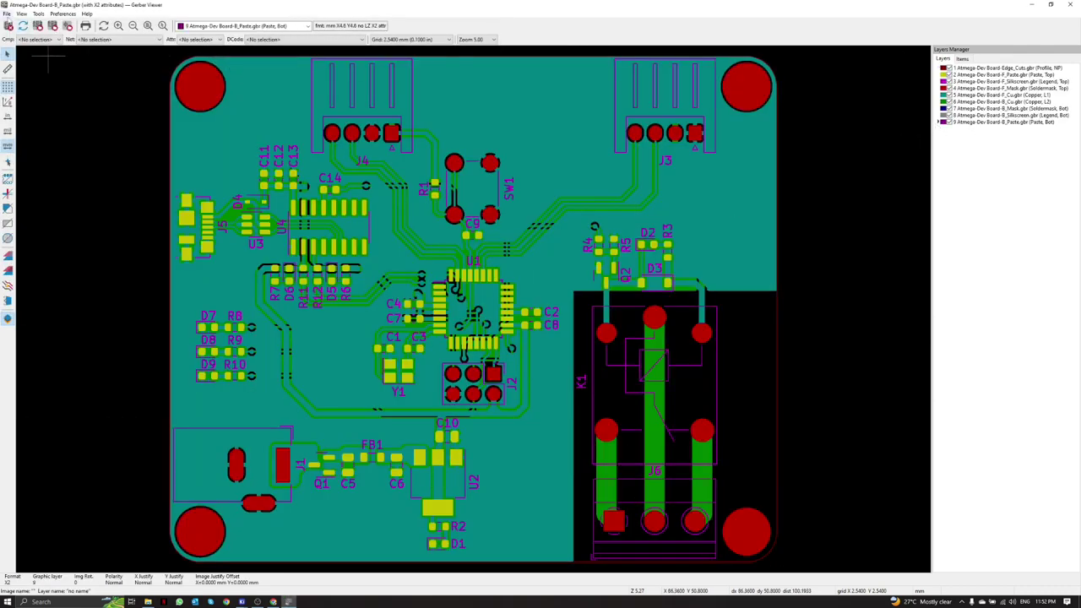
Step: Load the Excellon drill file Atmega-Dev Board over the Gerber layers and inspect the holes against the pads and vias
click(8, 15)
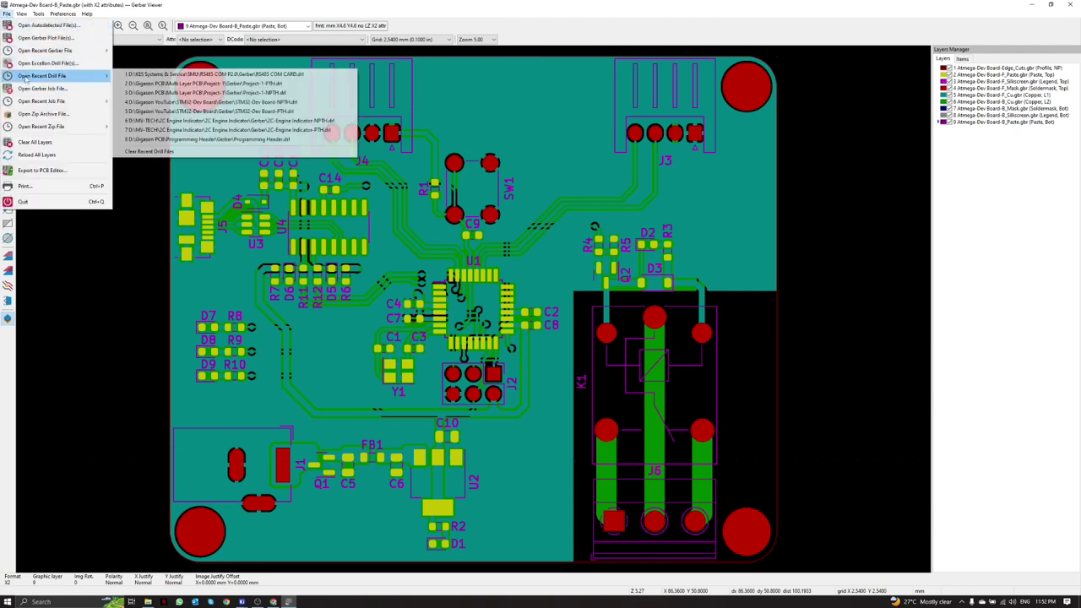
click(48, 63)
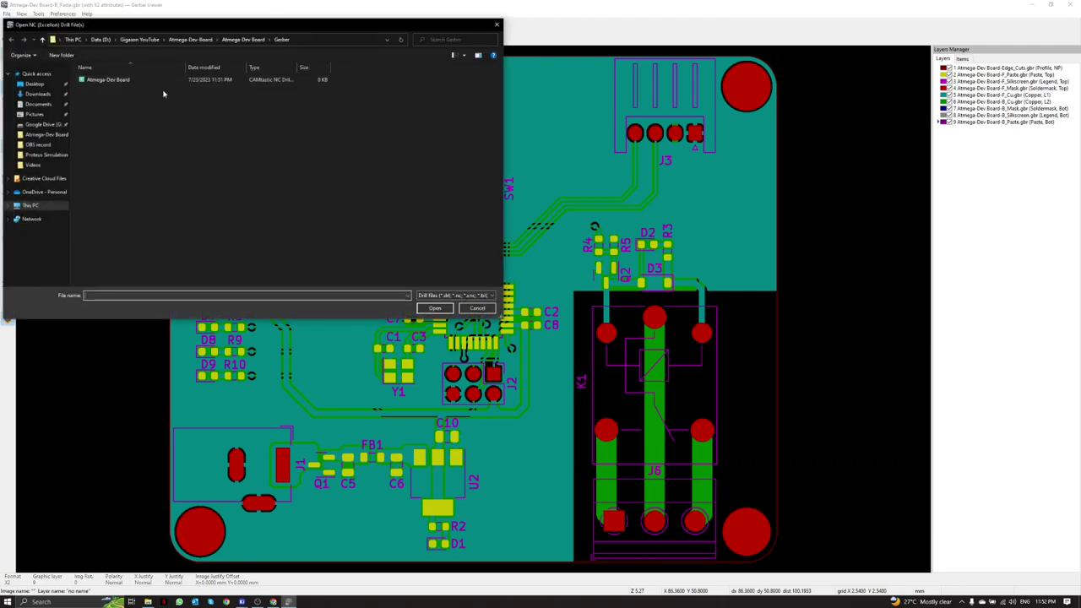
double_click(131, 81)
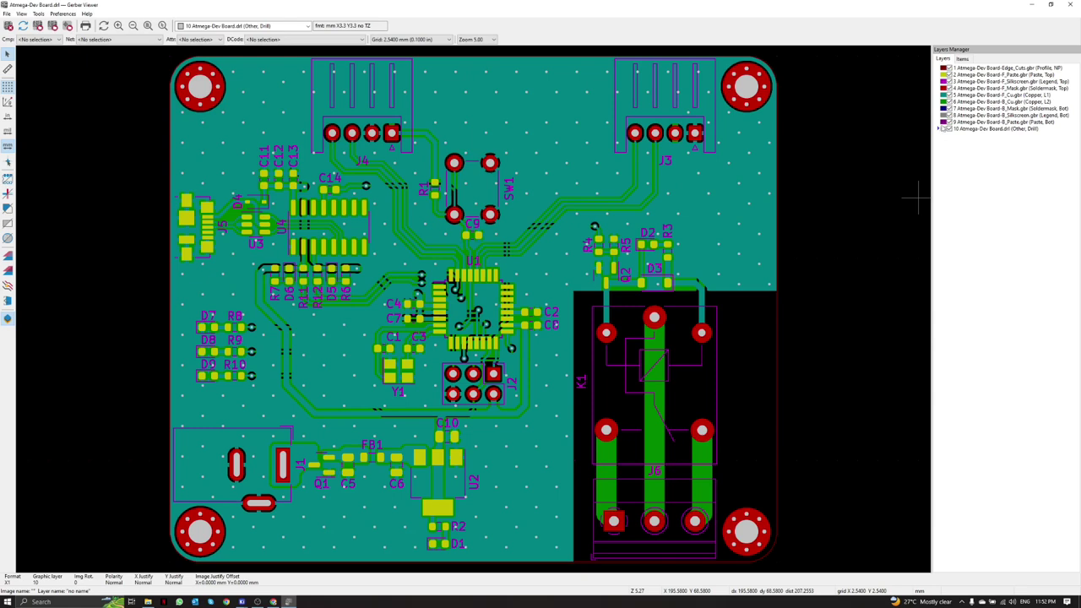
scroll(500, 321, down, 3)
scroll(498, 315, up, 4)
scroll(494, 315, down, 3)
scroll(477, 314, up, 3)
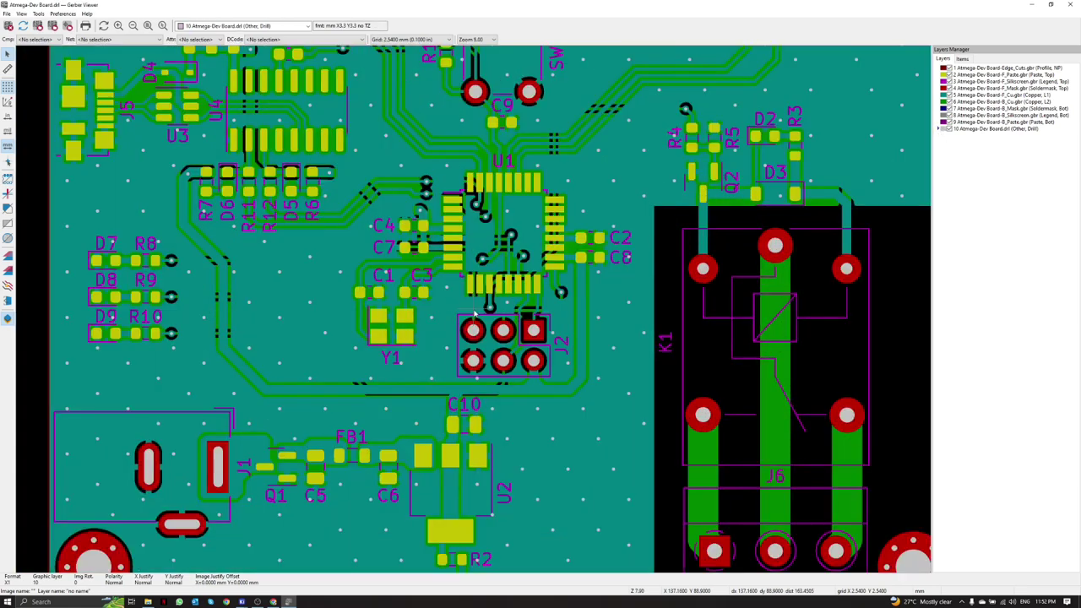
scroll(475, 314, down, 3)
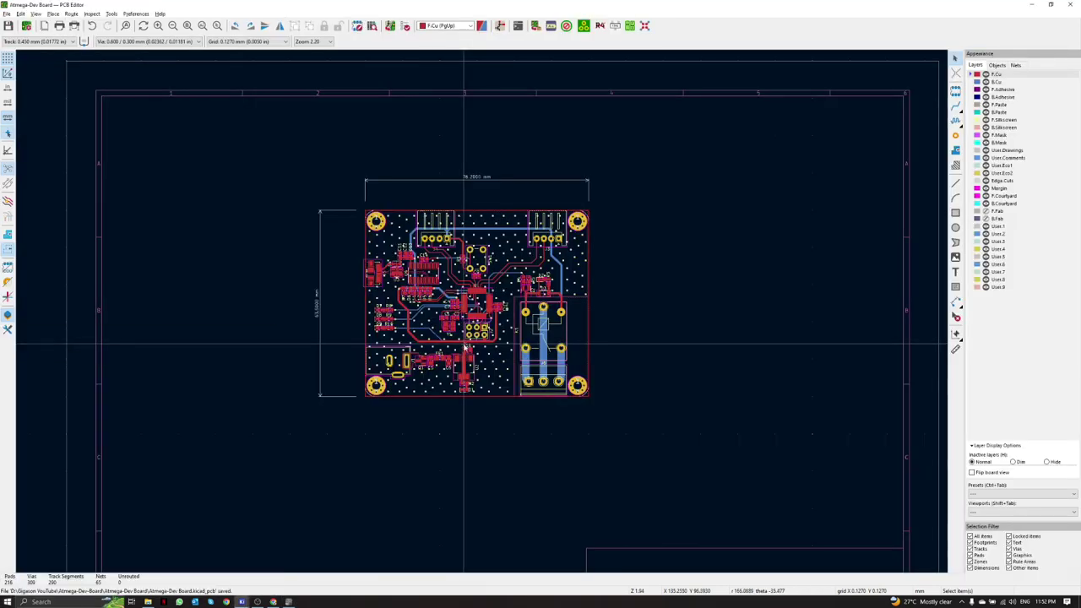
Step: Switch back to the PCB Editor and inspect the board's top side in the 3D Viewer
key(alt+3)
scroll(540, 344, up, 6)
scroll(579, 340, down, 1)
scroll(579, 350, down, 2)
scroll(547, 378, up, 1)
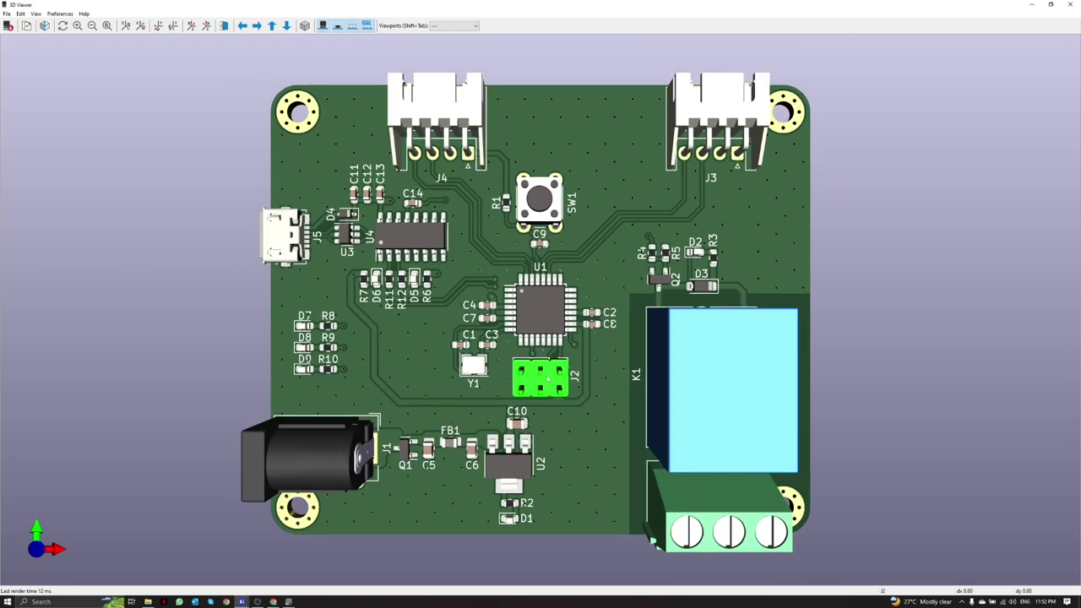